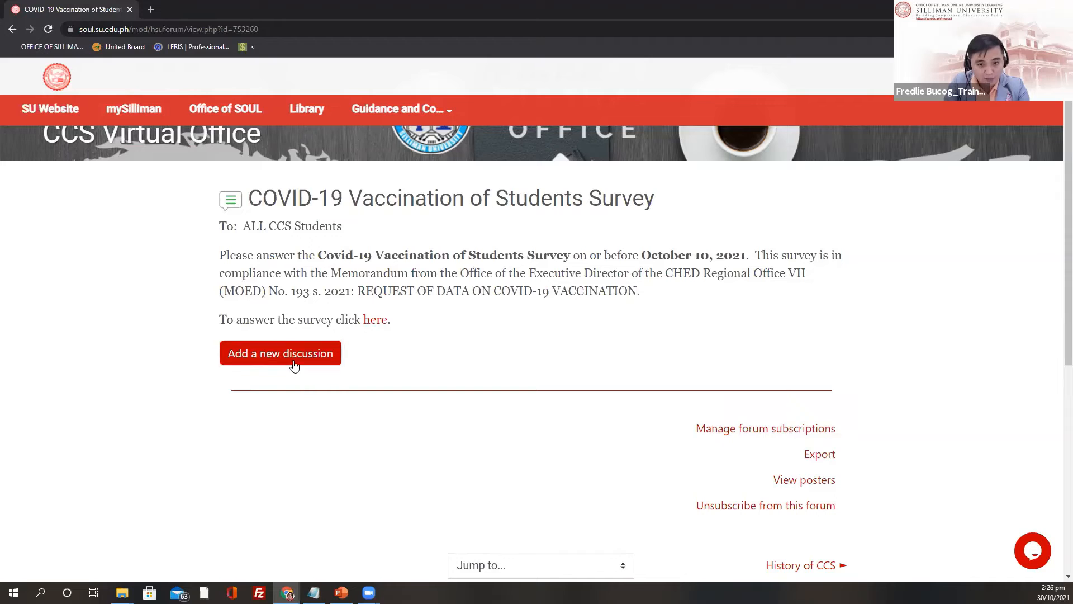
Step: Leave the COVID-19 survey post for the CCS Virtual Office course's Announcements section
{"action": "left_click", "coordinate": [299, 363]}
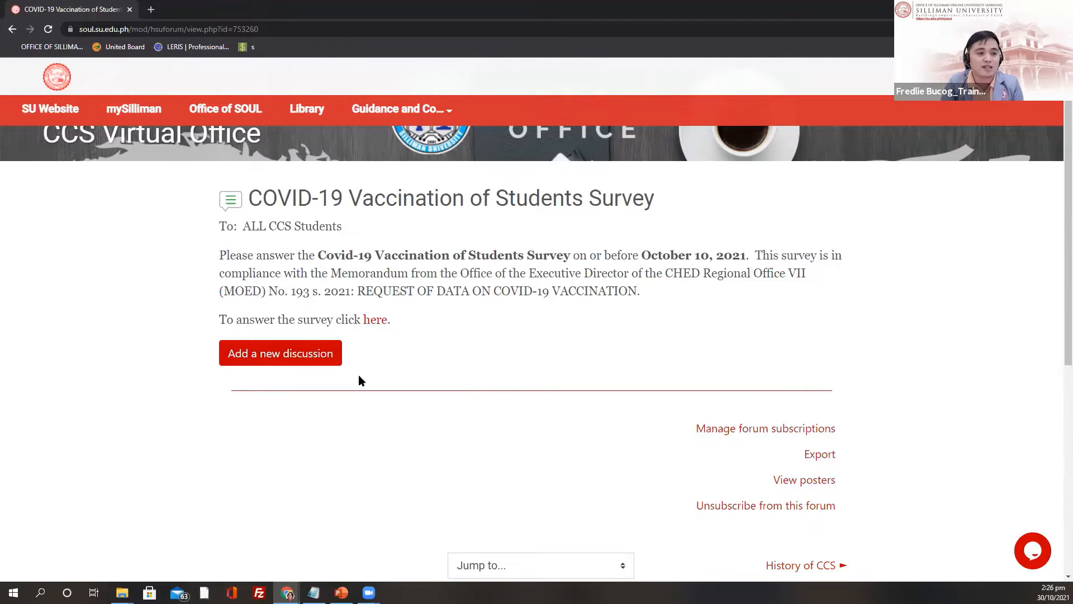
{"action": "scroll", "coordinate": [407, 359], "scroll_direction": "up", "scroll_amount": 1}
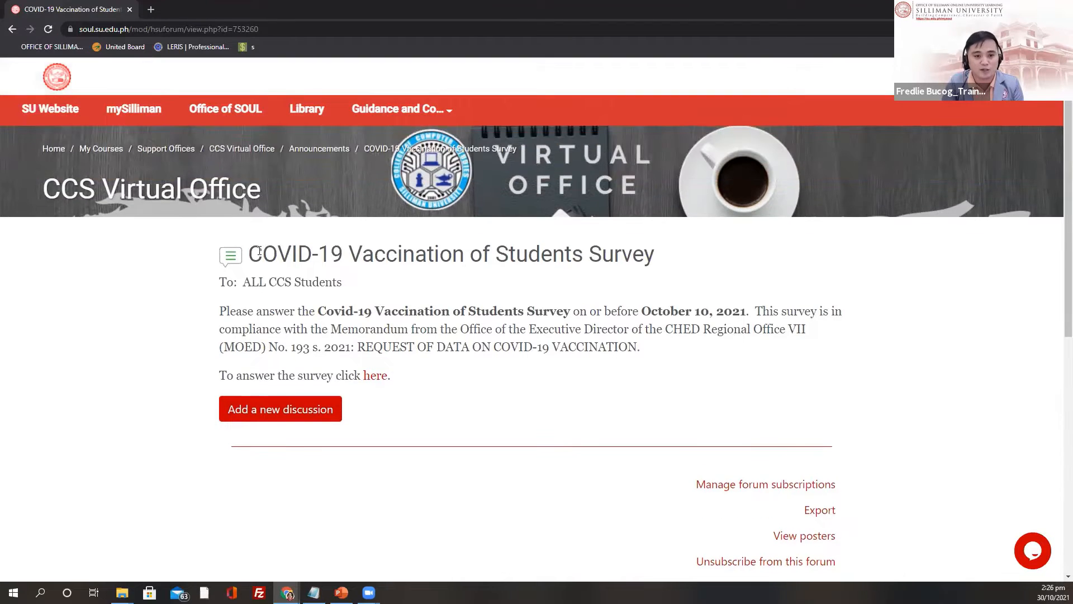
{"action": "left_click", "coordinate": [199, 196]}
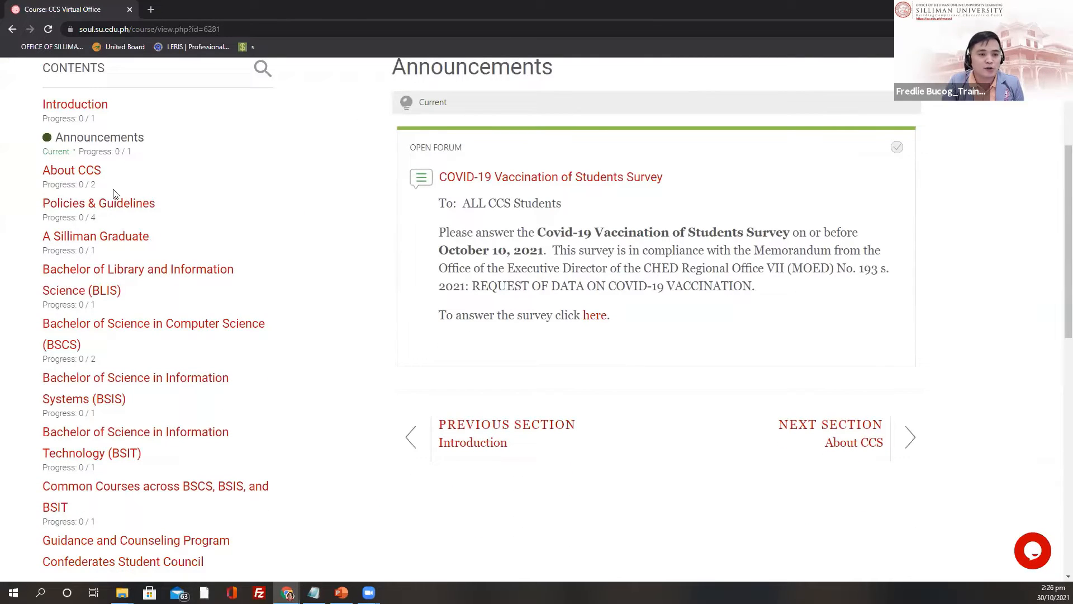
Step: Show the About CCS section with History of CCS and CCS Vision, Mission and Goals
{"action": "left_click", "coordinate": [87, 177]}
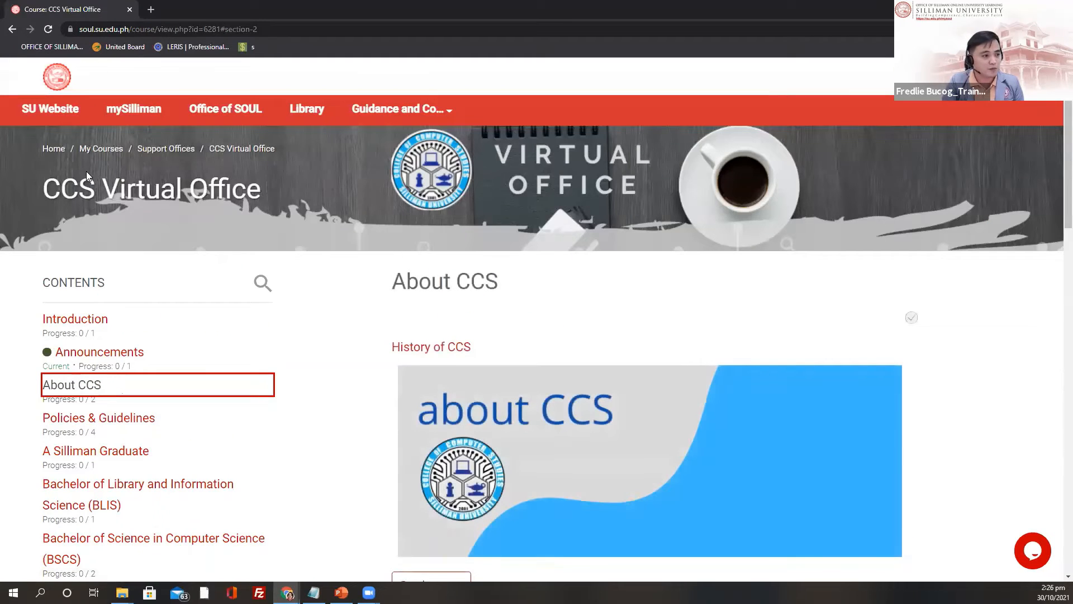
{"action": "scroll", "coordinate": [565, 331], "scroll_direction": "down", "scroll_amount": 3}
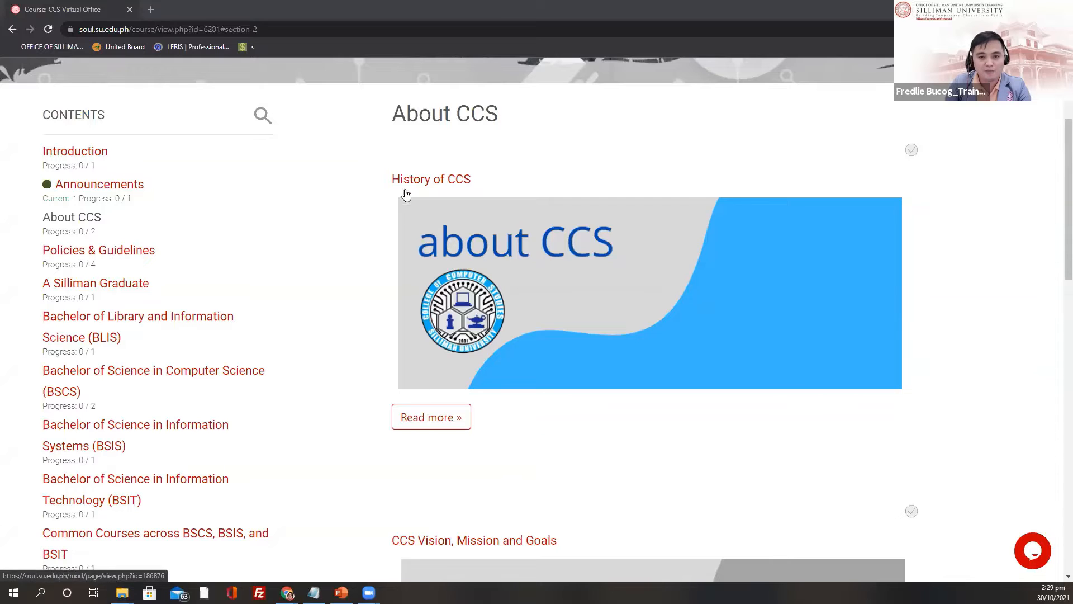
{"action": "scroll", "coordinate": [403, 192], "scroll_direction": "up", "scroll_amount": 1}
{"action": "scroll", "coordinate": [403, 202], "scroll_direction": "down", "scroll_amount": 2}
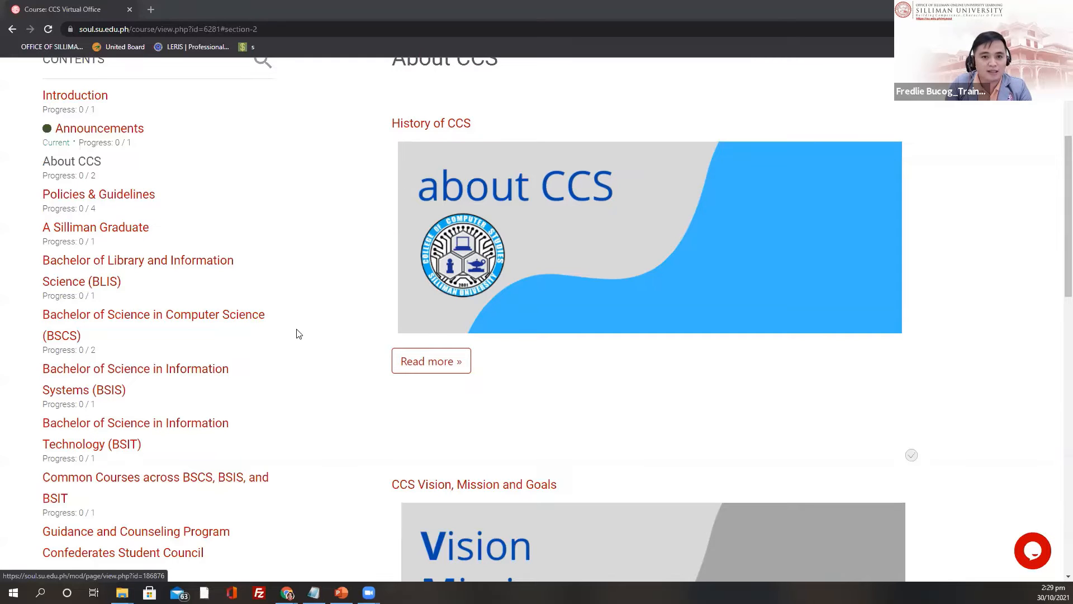
{"action": "left_click", "coordinate": [447, 125]}
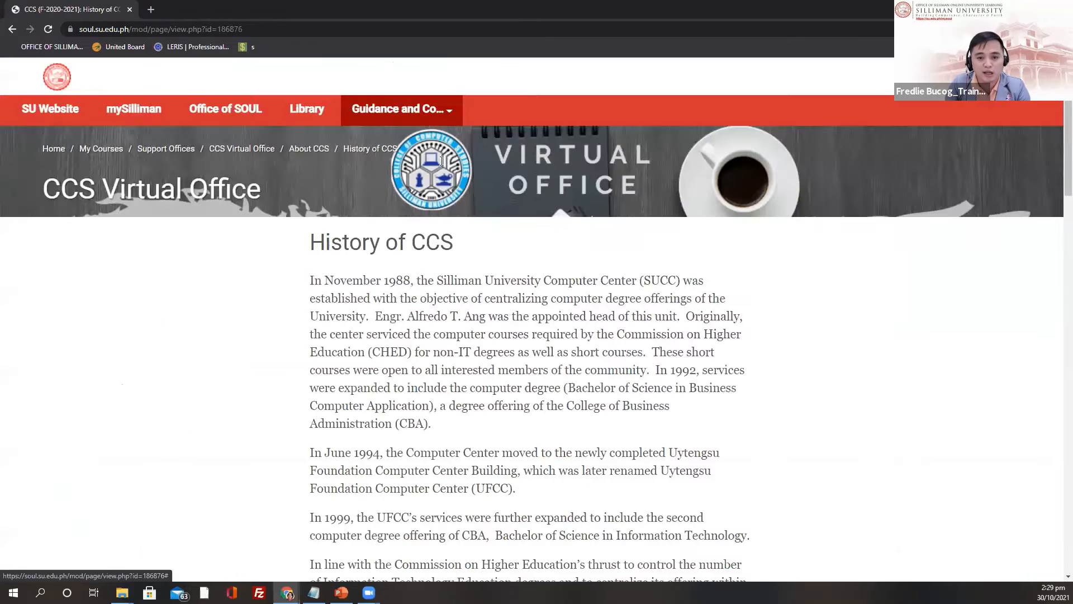
{"action": "scroll", "coordinate": [457, 288], "scroll_direction": "down", "scroll_amount": 3}
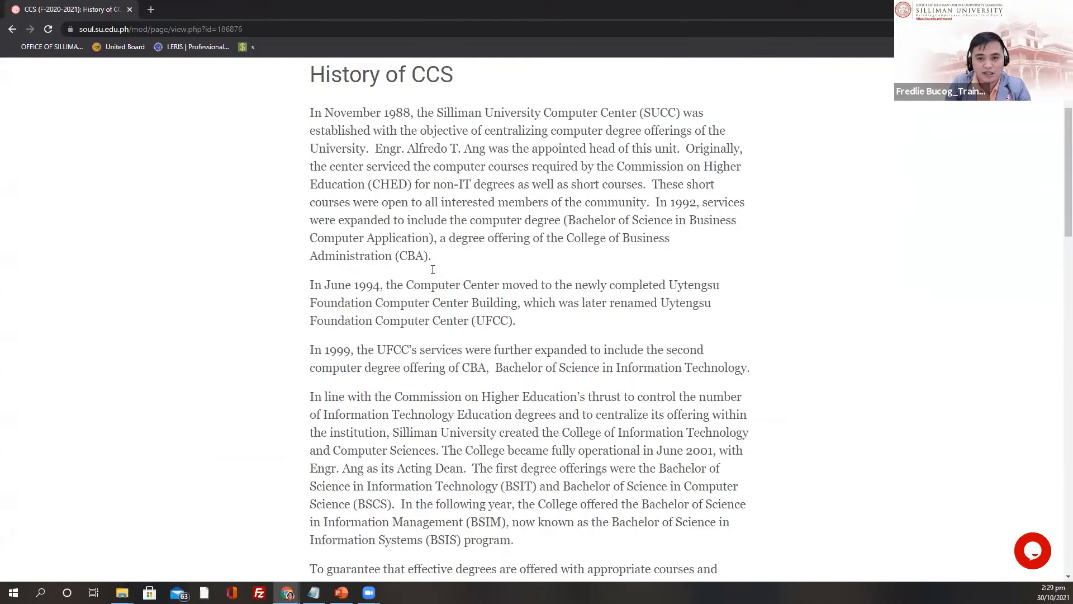
{"action": "scroll", "coordinate": [368, 162], "scroll_direction": "up", "scroll_amount": 2}
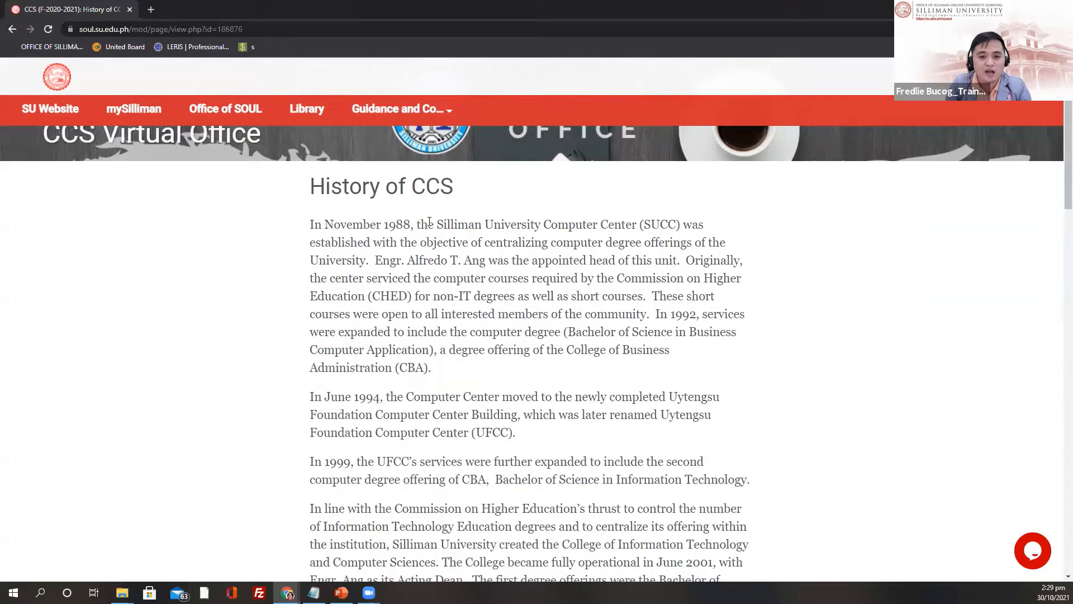
{"action": "scroll", "coordinate": [393, 242], "scroll_direction": "down", "scroll_amount": 10}
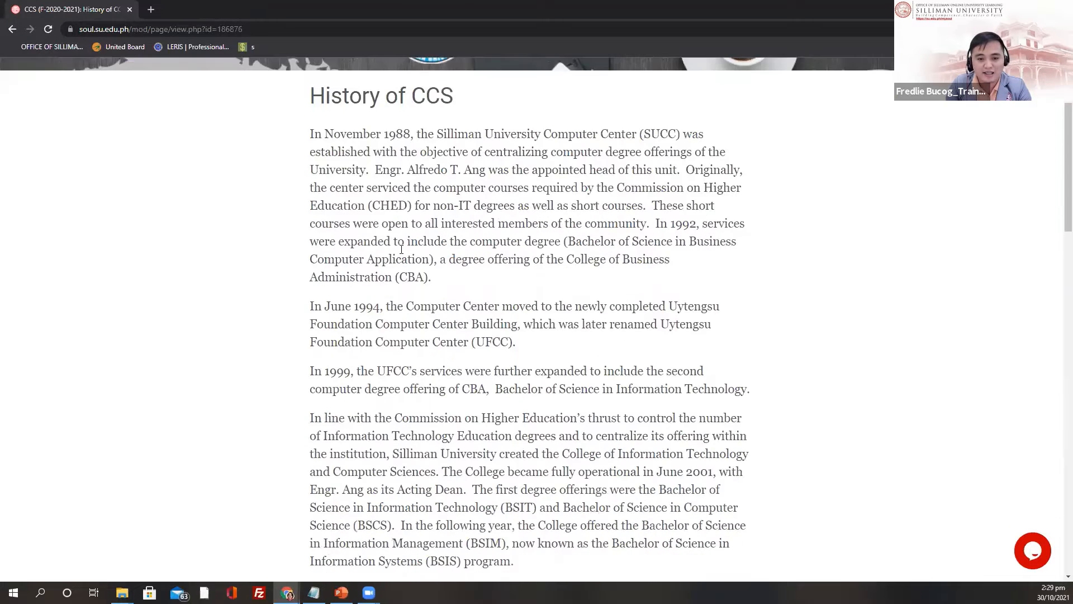
{"action": "scroll", "coordinate": [430, 302], "scroll_direction": "down", "scroll_amount": 10}
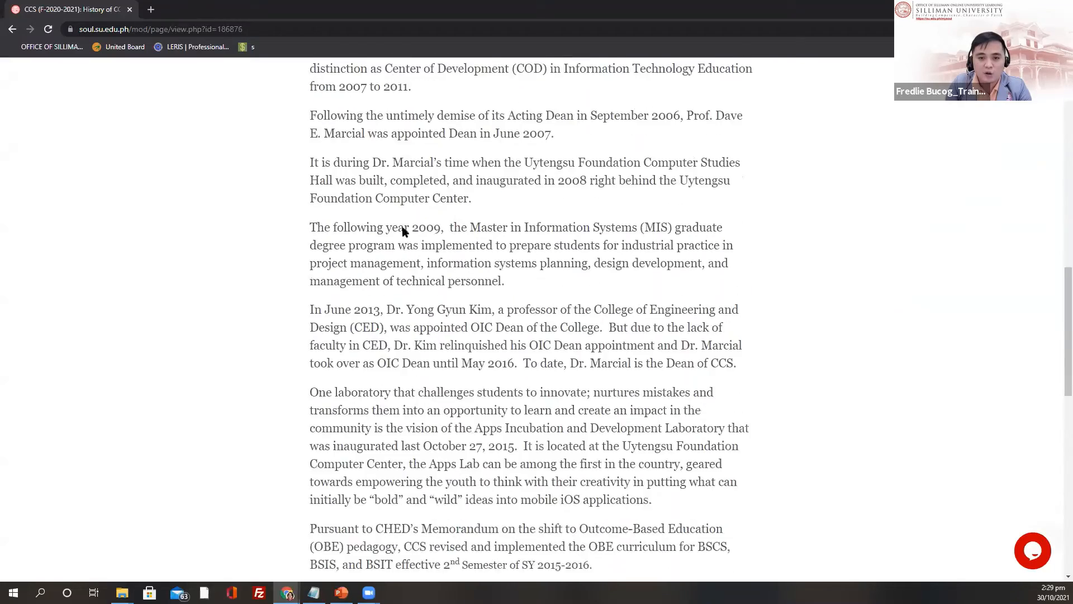
{"action": "scroll", "coordinate": [502, 174], "scroll_direction": "up", "scroll_amount": 4}
{"action": "scroll", "coordinate": [502, 175], "scroll_direction": "up", "scroll_amount": 15}
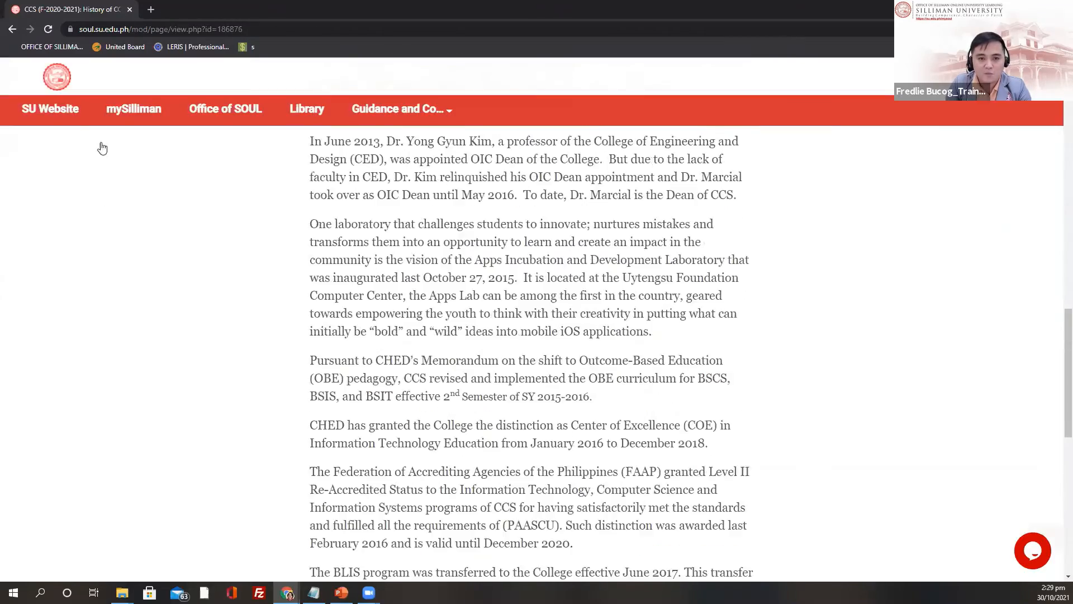
{"action": "key", "text": "alt+Left"}
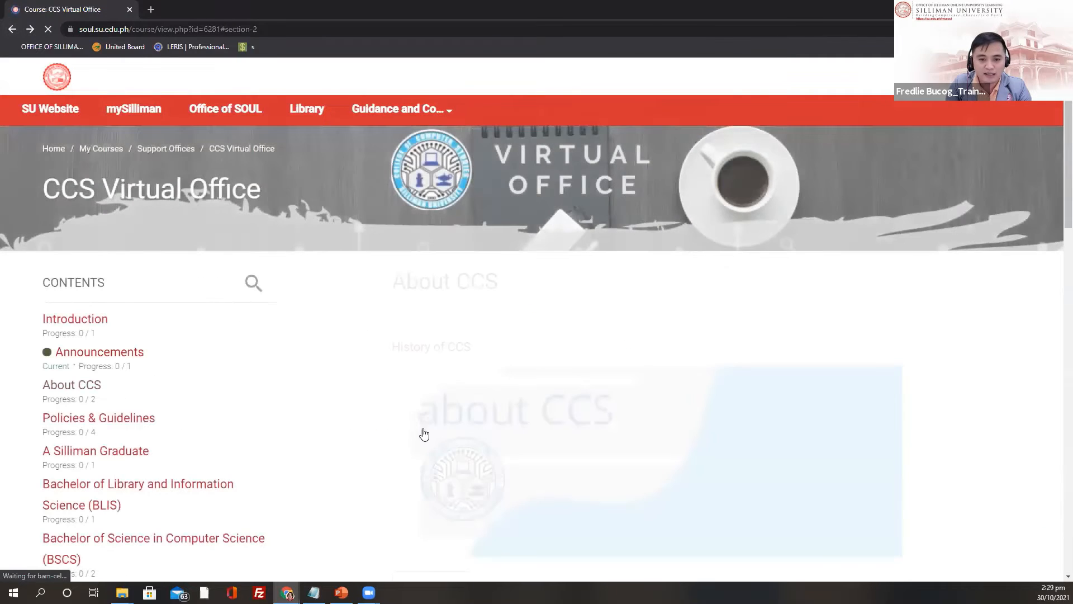
{"action": "scroll", "coordinate": [447, 437], "scroll_direction": "down", "scroll_amount": 7}
{"action": "scroll", "coordinate": [572, 366], "scroll_direction": "up", "scroll_amount": 2}
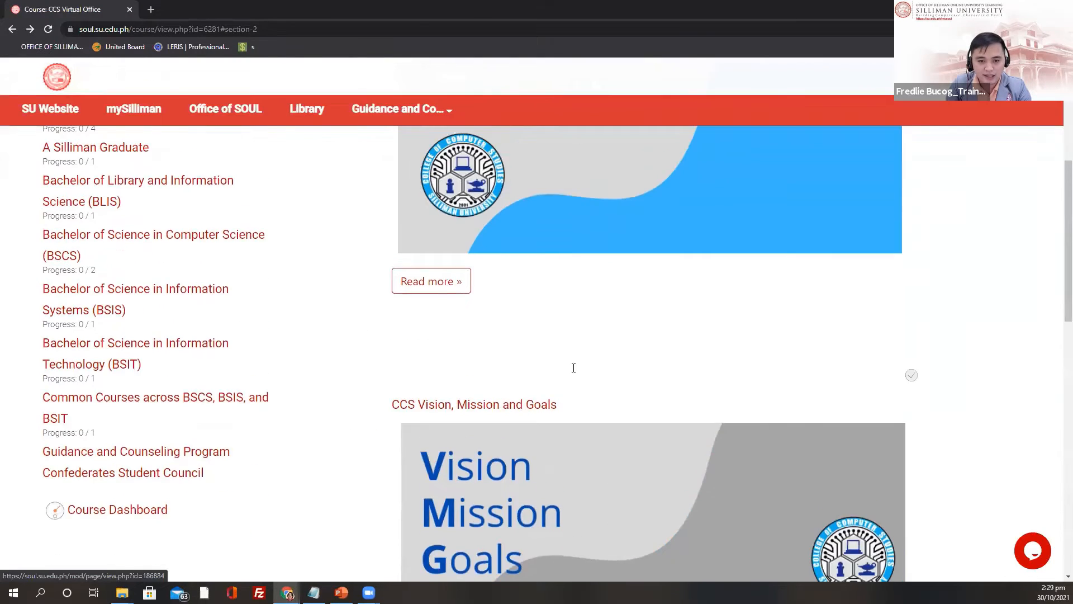
{"action": "key", "text": "alt+Right"}
{"action": "scroll", "coordinate": [311, 276], "scroll_direction": "down", "scroll_amount": 5}
{"action": "scroll", "coordinate": [430, 352], "scroll_direction": "down", "scroll_amount": 5}
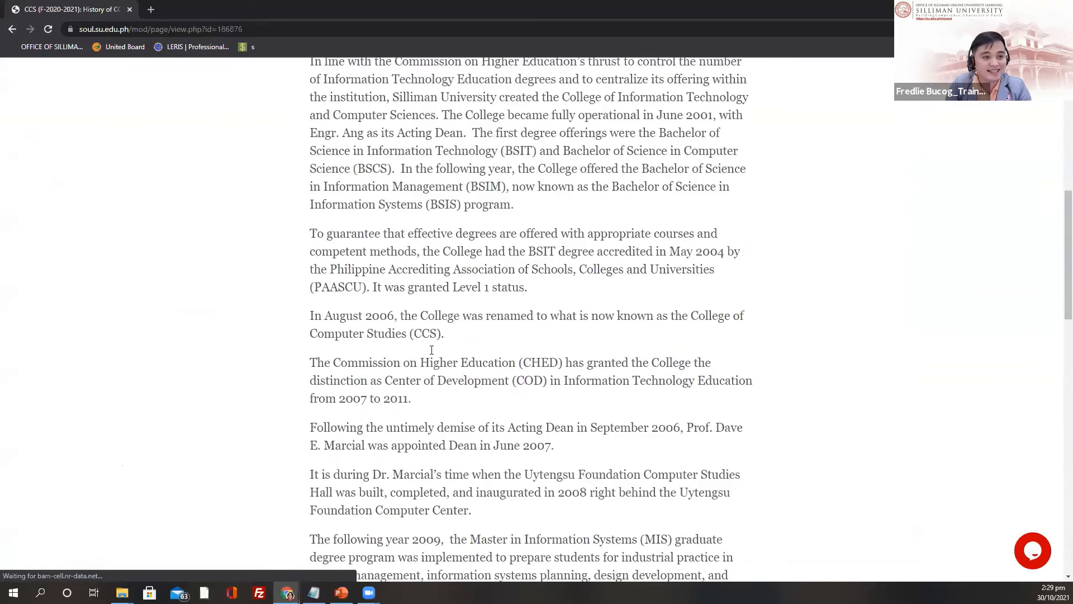
{"action": "scroll", "coordinate": [430, 352], "scroll_direction": "up", "scroll_amount": 7}
{"action": "scroll", "coordinate": [35, 66], "scroll_direction": "up", "scroll_amount": 3}
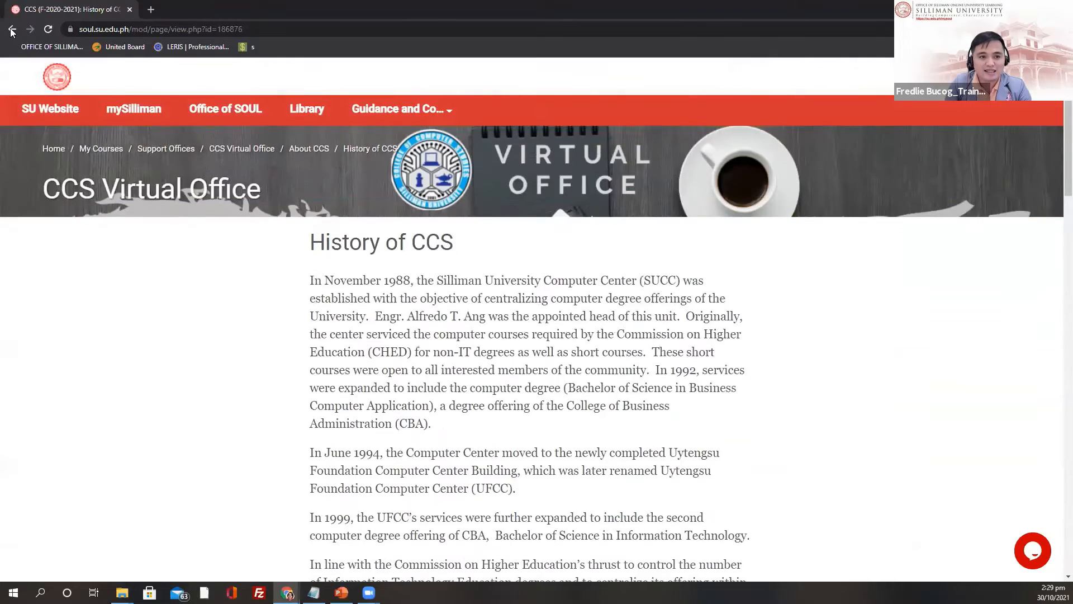
{"action": "left_click_drag", "start_coordinate": [309, 280], "coordinate": [576, 564]}
{"action": "key", "text": "alt+Left"}
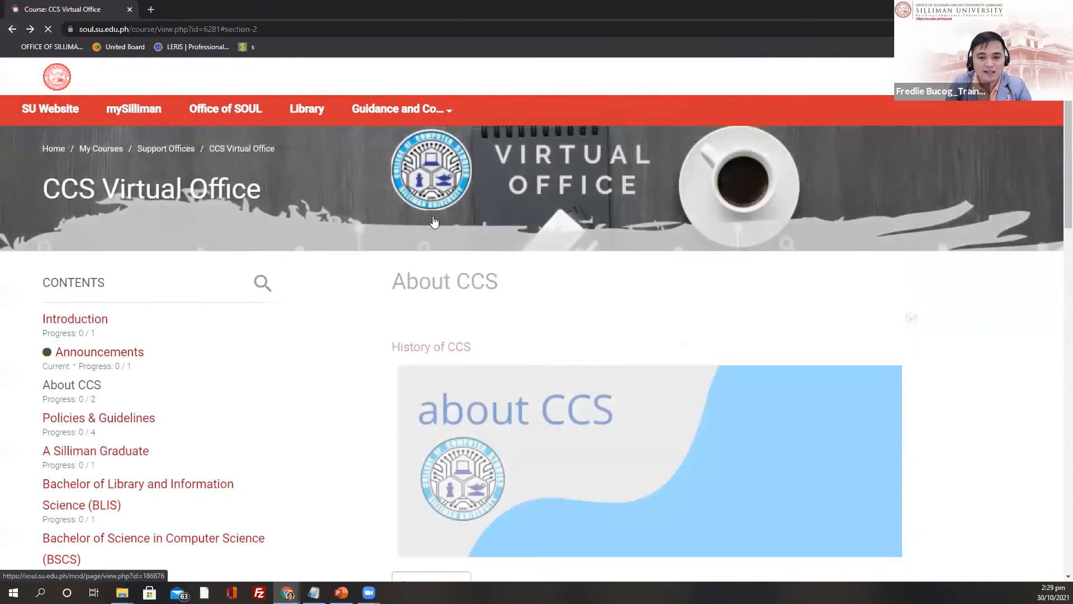
{"action": "scroll", "coordinate": [447, 220], "scroll_direction": "down", "scroll_amount": 4}
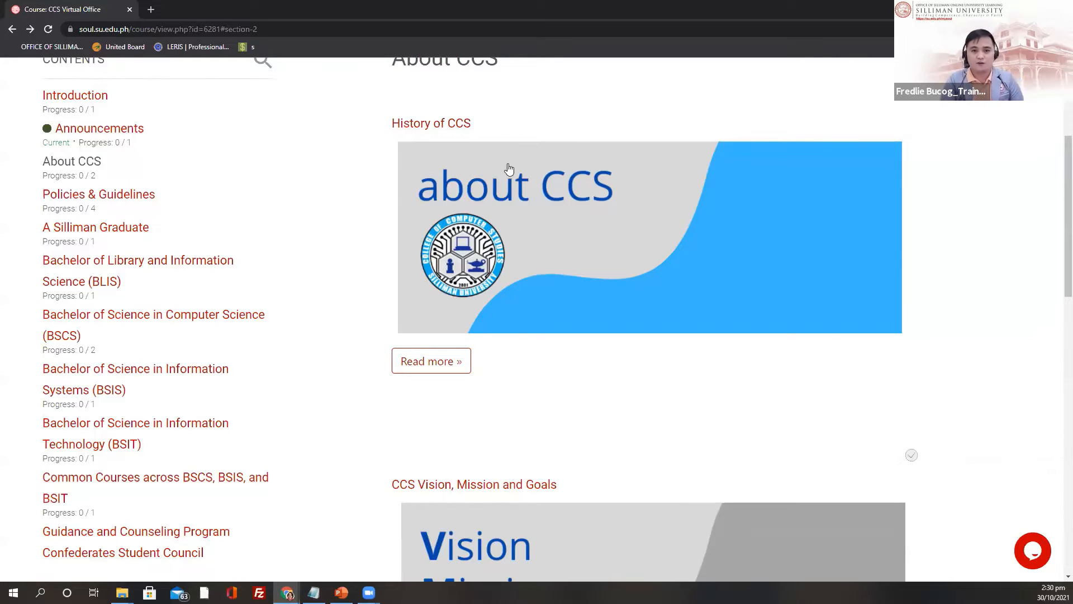
{"action": "scroll", "coordinate": [509, 168], "scroll_direction": "up", "scroll_amount": 1}
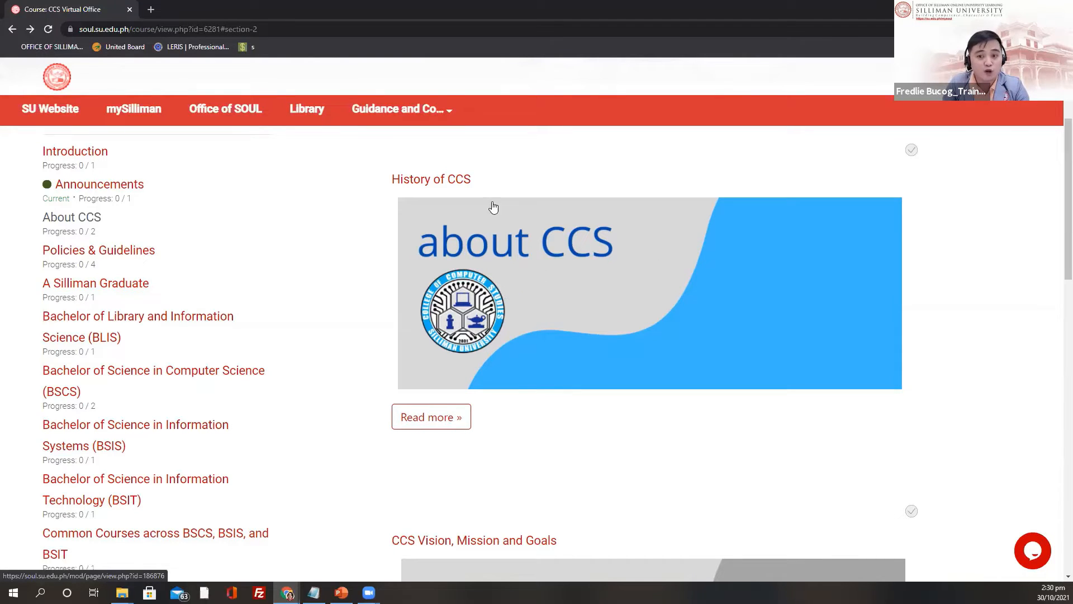
{"action": "scroll", "coordinate": [612, 304], "scroll_direction": "down", "scroll_amount": 3}
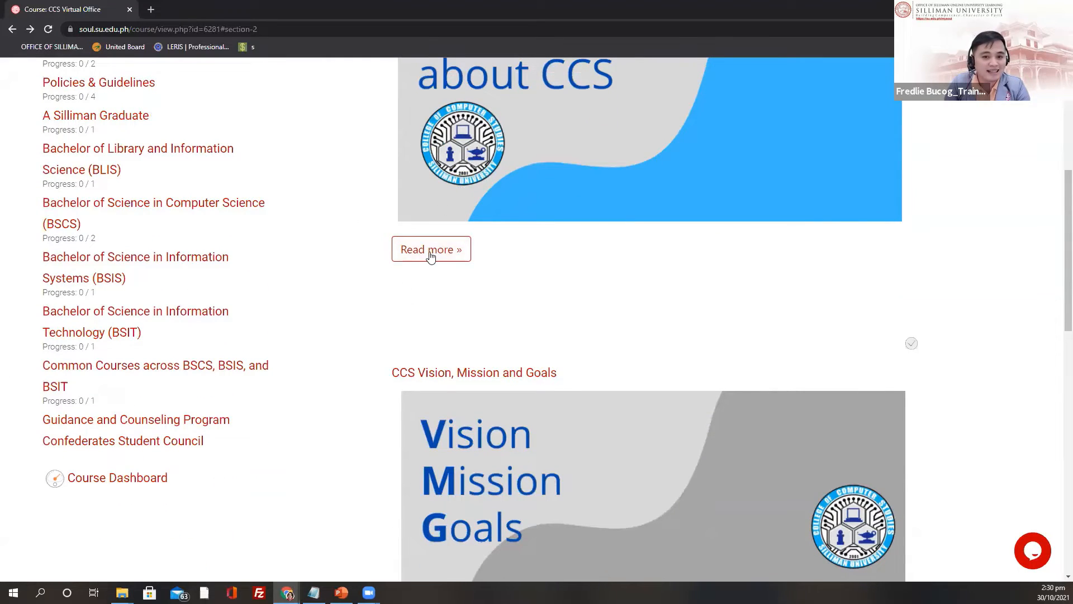
{"action": "scroll", "coordinate": [444, 263], "scroll_direction": "up", "scroll_amount": 6}
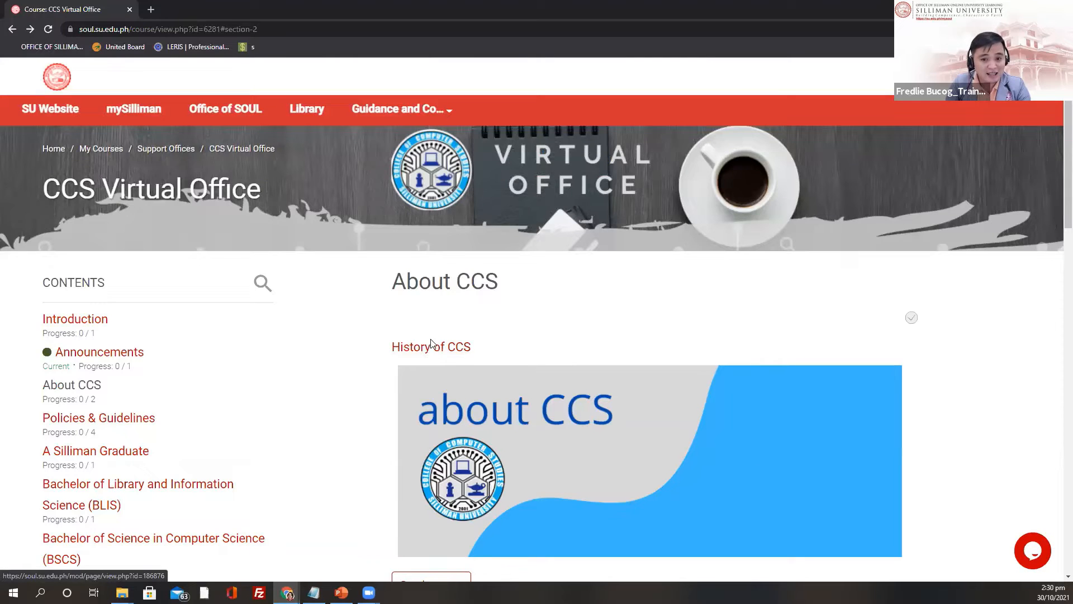
{"action": "scroll", "coordinate": [431, 344], "scroll_direction": "down", "scroll_amount": 1}
{"action": "left_click", "coordinate": [434, 293]}
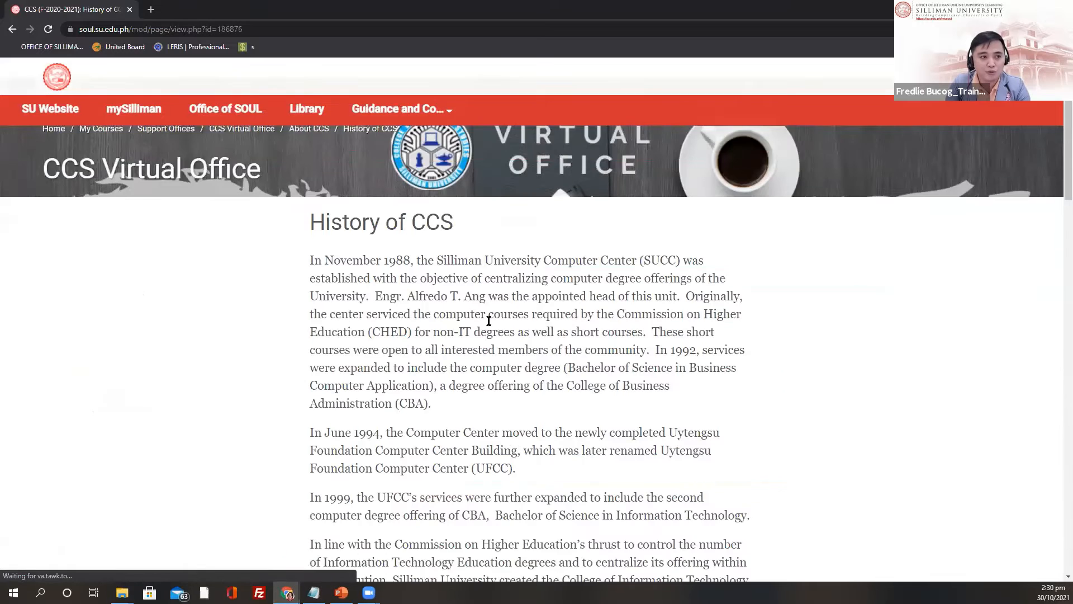
{"action": "scroll", "coordinate": [488, 320], "scroll_direction": "down", "scroll_amount": 2}
{"action": "left_click_drag", "start_coordinate": [309, 167], "coordinate": [486, 294]}
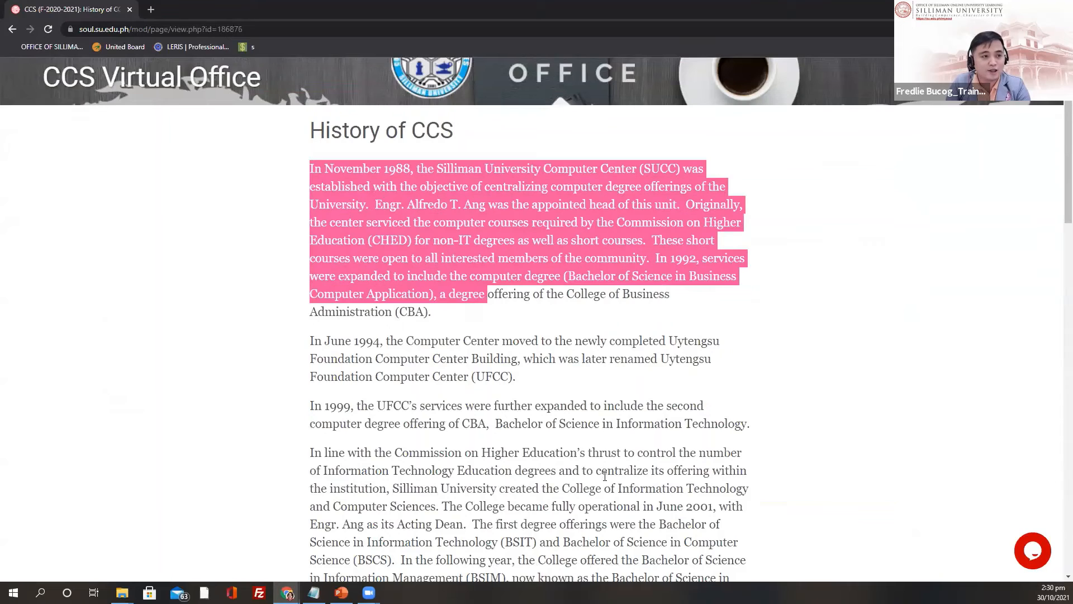
{"action": "left_click_drag", "start_coordinate": [604, 476], "coordinate": [605, 475]}
{"action": "scroll", "coordinate": [387, 301], "scroll_direction": "up", "scroll_amount": 2}
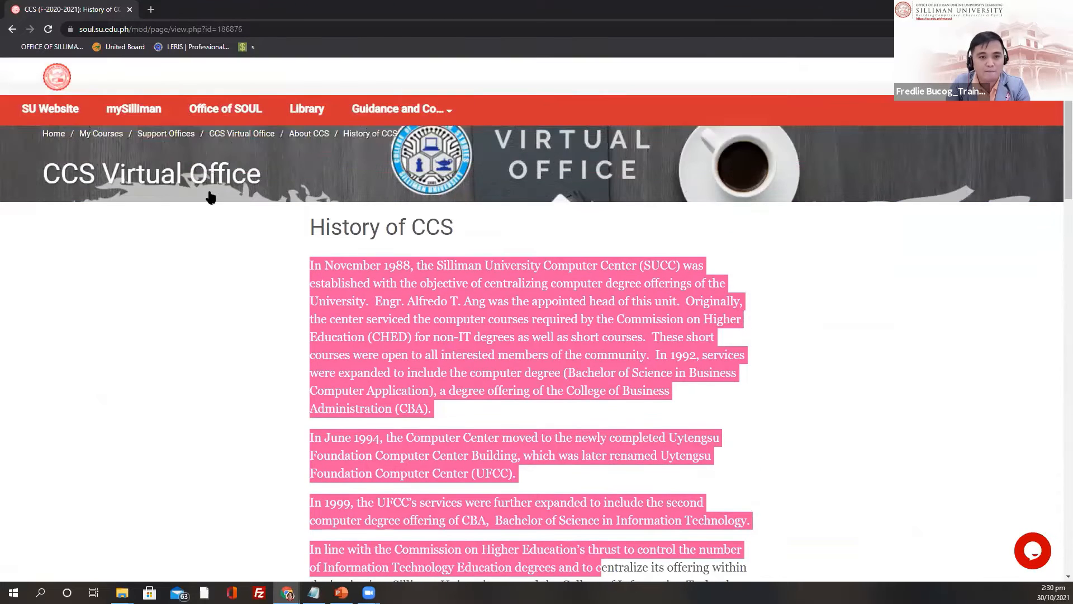
{"action": "scroll", "coordinate": [335, 257], "scroll_direction": "up", "scroll_amount": 1}
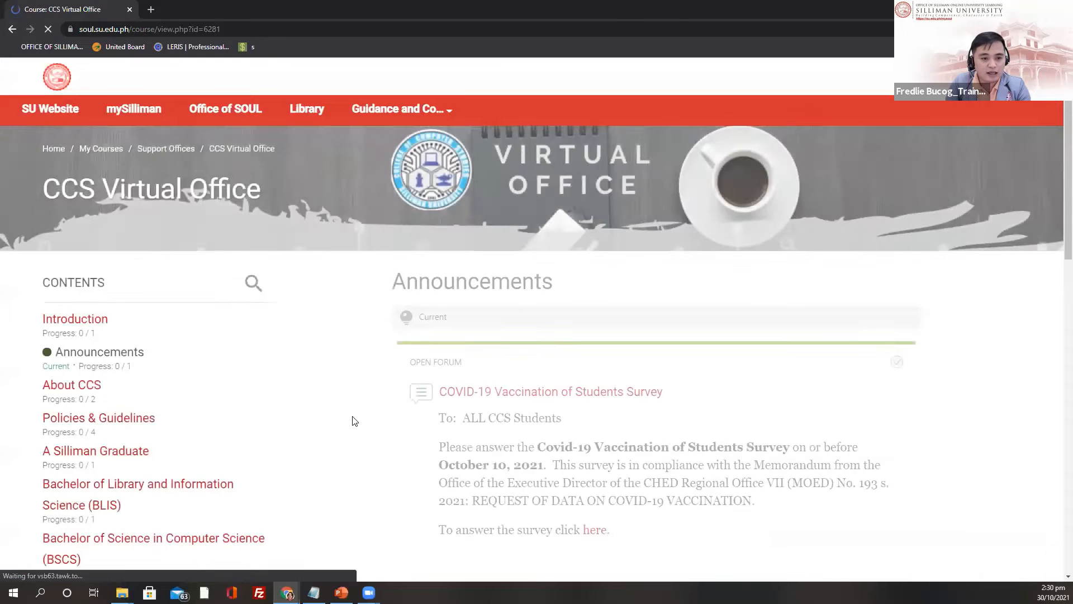
{"action": "scroll", "coordinate": [391, 391], "scroll_direction": "down", "scroll_amount": 4}
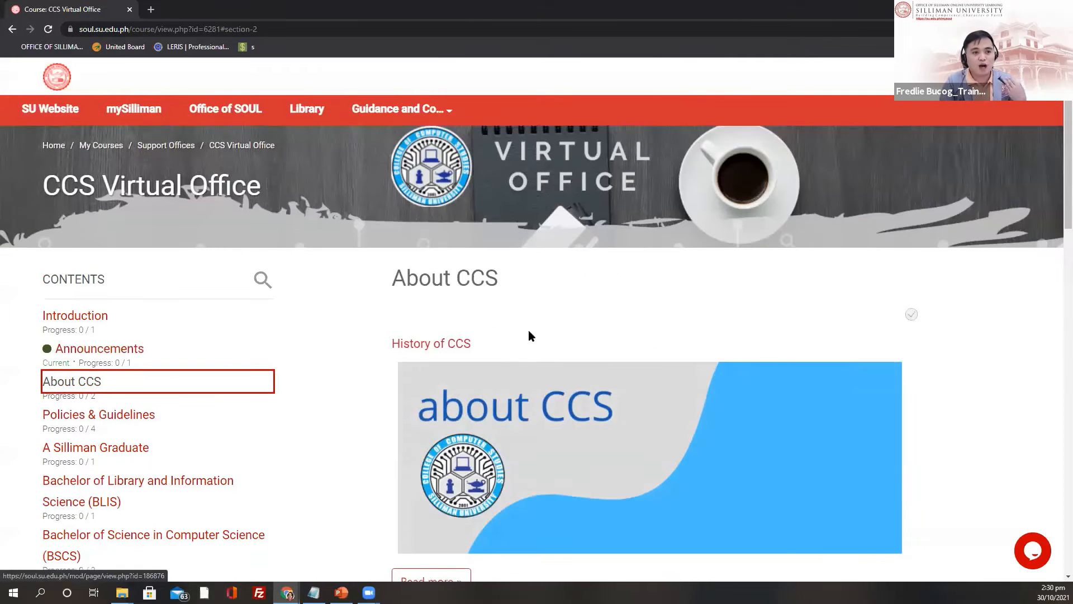
{"action": "scroll", "coordinate": [530, 334], "scroll_direction": "down", "scroll_amount": 5}
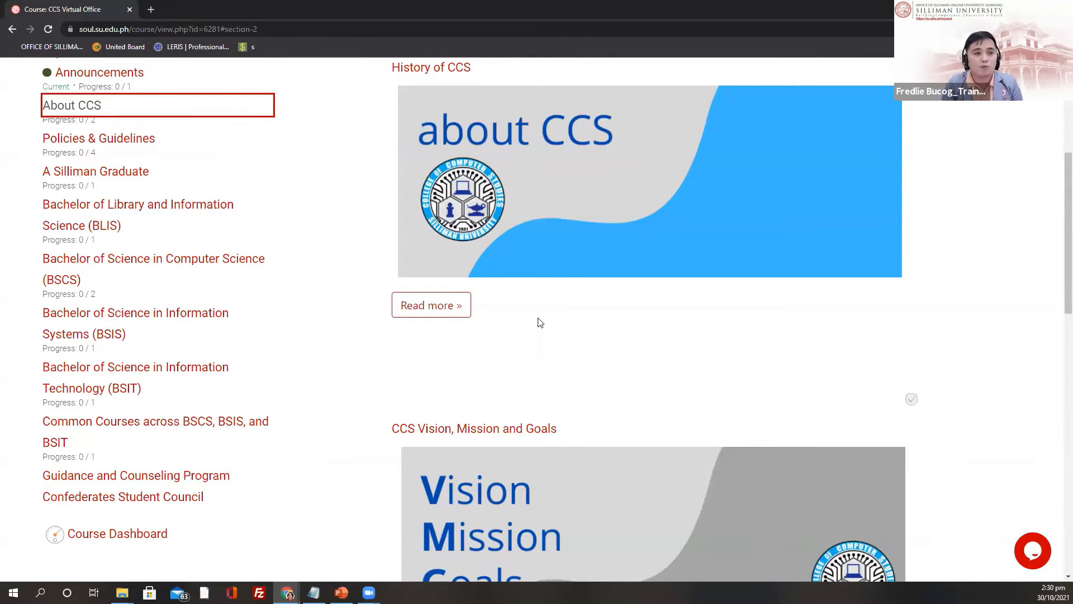
{"action": "scroll", "coordinate": [570, 353], "scroll_direction": "down", "scroll_amount": 4}
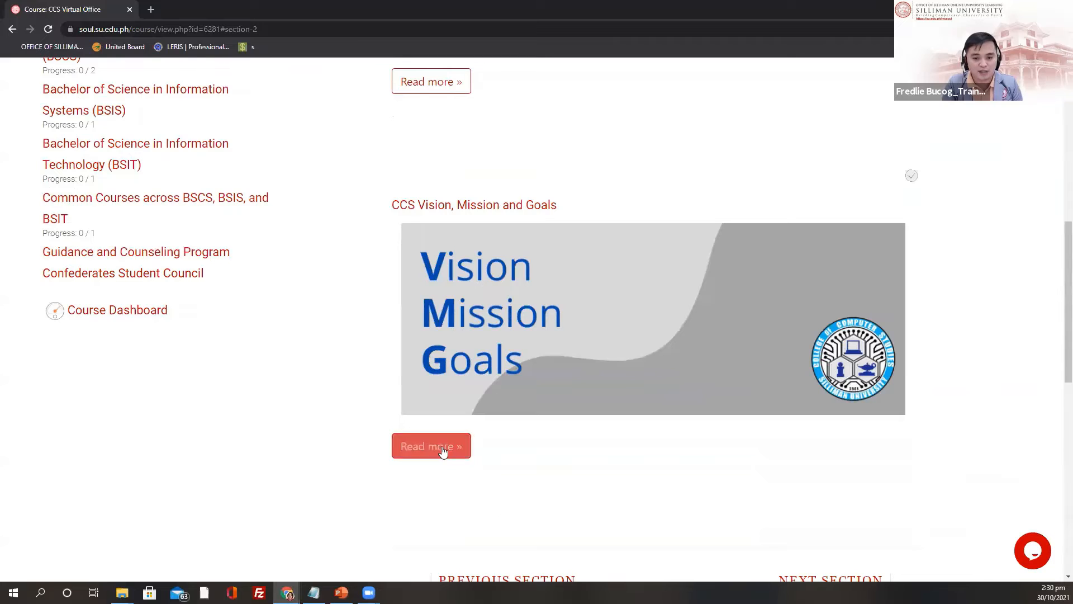
{"action": "scroll", "coordinate": [447, 450], "scroll_direction": "down", "scroll_amount": 4}
{"action": "scroll", "coordinate": [485, 192], "scroll_direction": "up", "scroll_amount": 10}
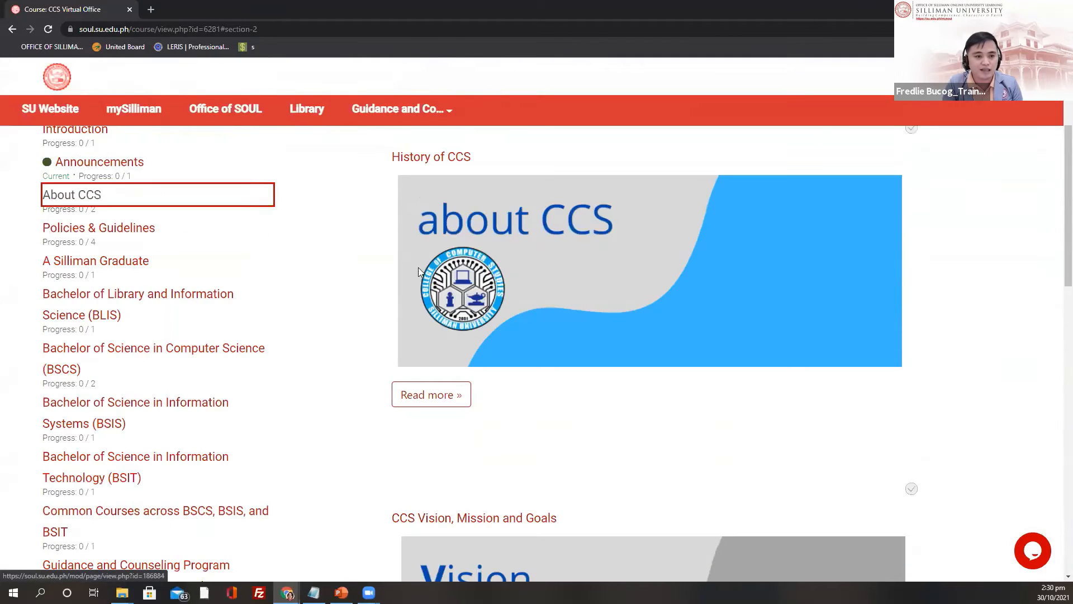
{"action": "scroll", "coordinate": [107, 366], "scroll_direction": "up", "scroll_amount": 3}
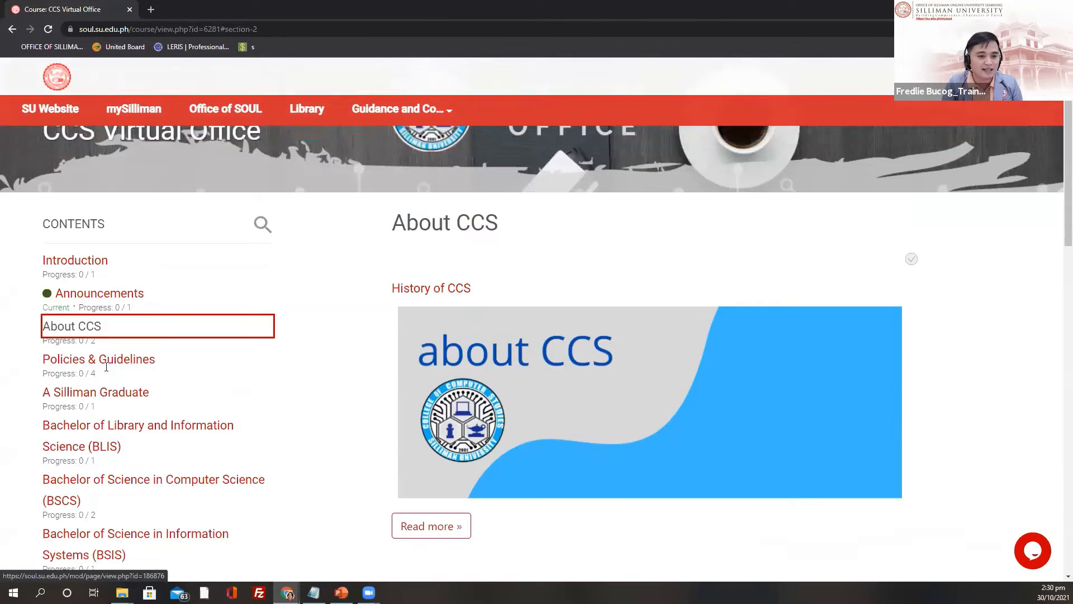
Step: Review College Policies, University Academic Policies, CCS Guidelines and CCS Awards Guidelines under Policies & Guidelines
{"action": "left_click", "coordinate": [107, 366]}
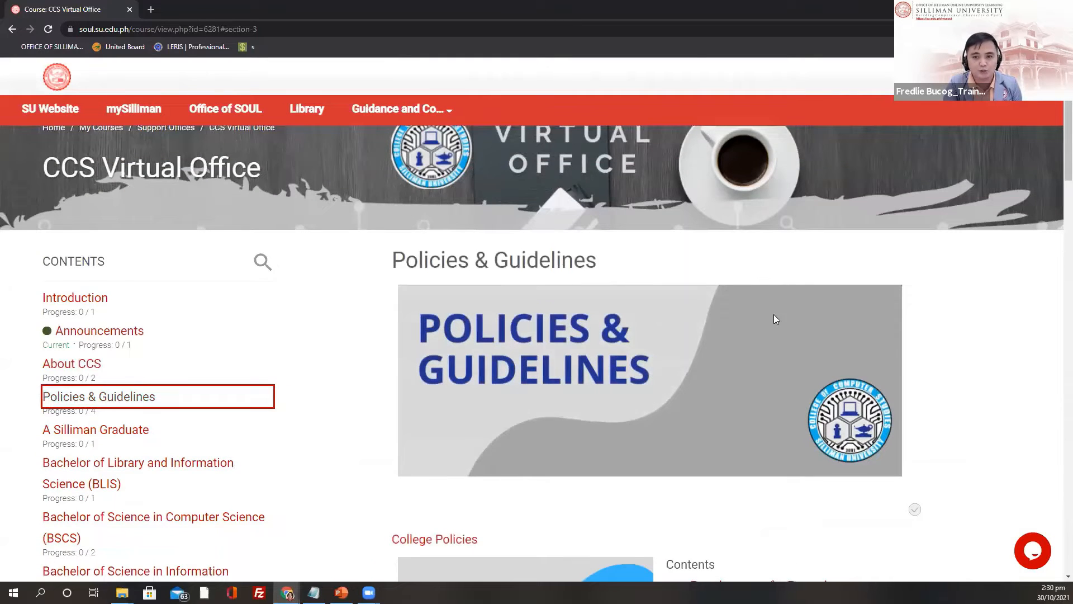
{"action": "scroll", "coordinate": [711, 276], "scroll_direction": "down", "scroll_amount": 1}
{"action": "scroll", "coordinate": [746, 323], "scroll_direction": "down", "scroll_amount": 1}
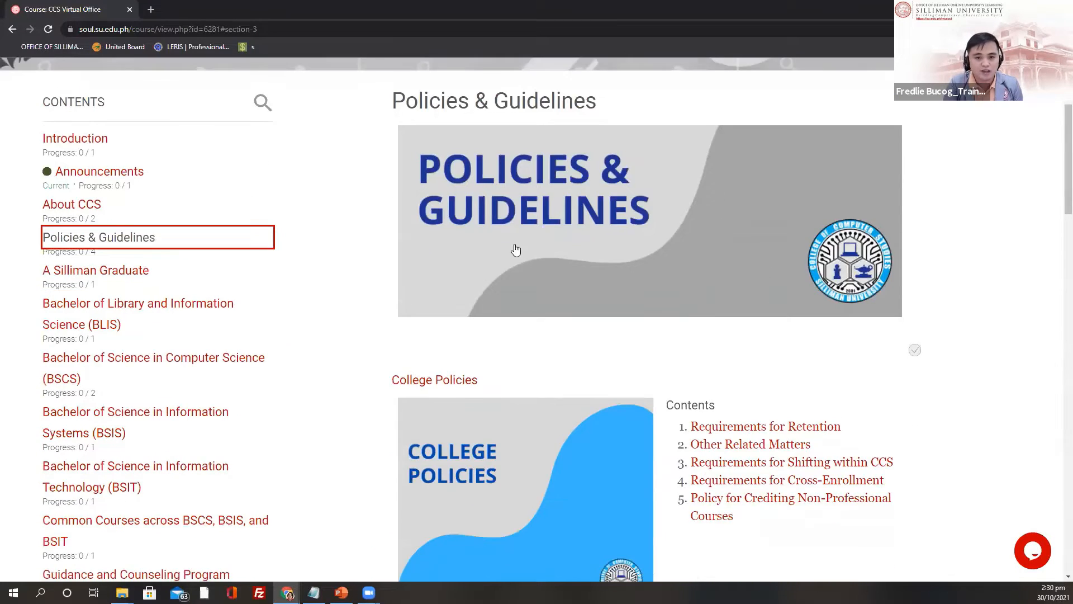
{"action": "scroll", "coordinate": [428, 170], "scroll_direction": "down", "scroll_amount": 2}
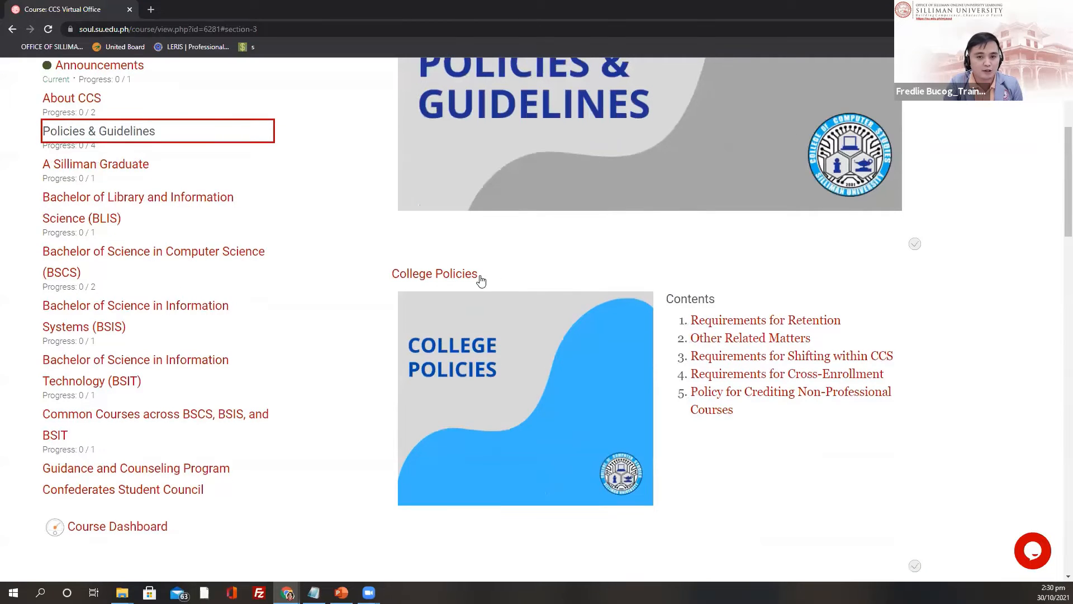
{"action": "scroll", "coordinate": [447, 290], "scroll_direction": "down", "scroll_amount": 2}
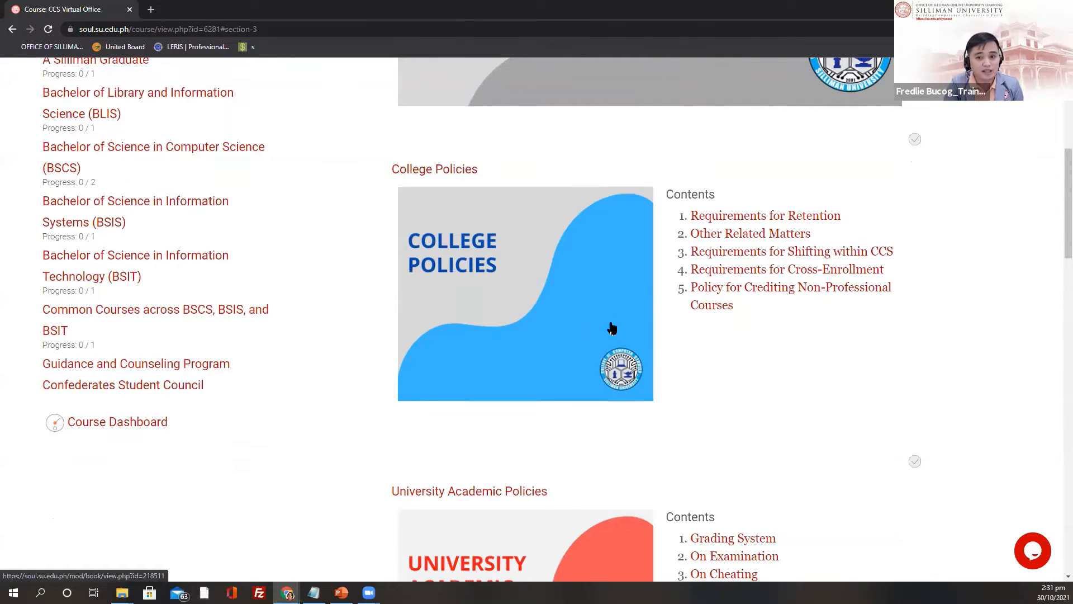
{"action": "scroll", "coordinate": [709, 343], "scroll_direction": "down", "scroll_amount": 1}
{"action": "scroll", "coordinate": [480, 241], "scroll_direction": "down", "scroll_amount": 5}
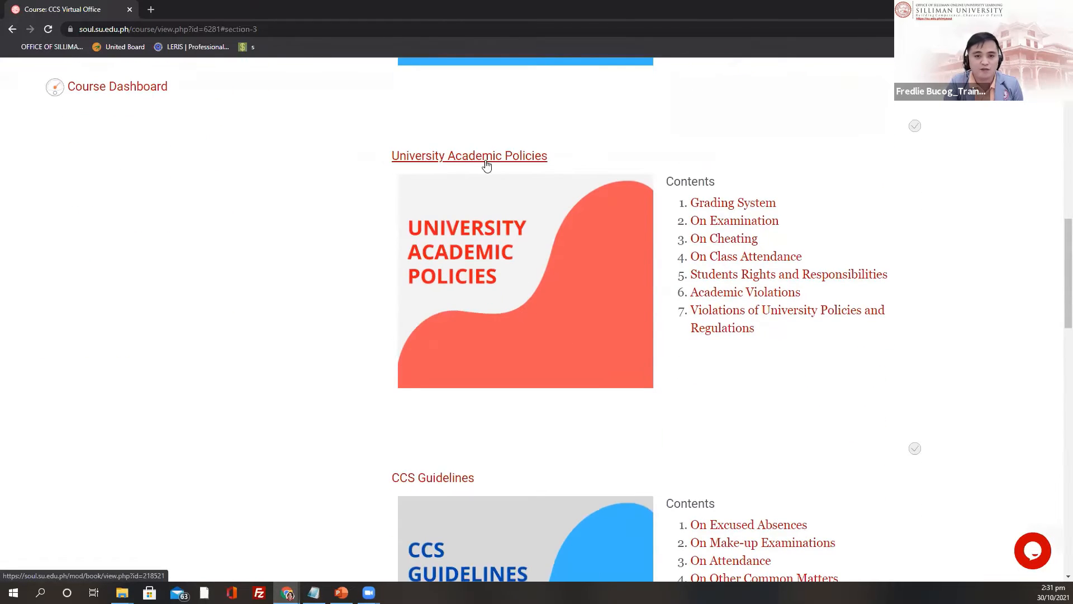
{"action": "scroll", "coordinate": [726, 361], "scroll_direction": "down", "scroll_amount": 4}
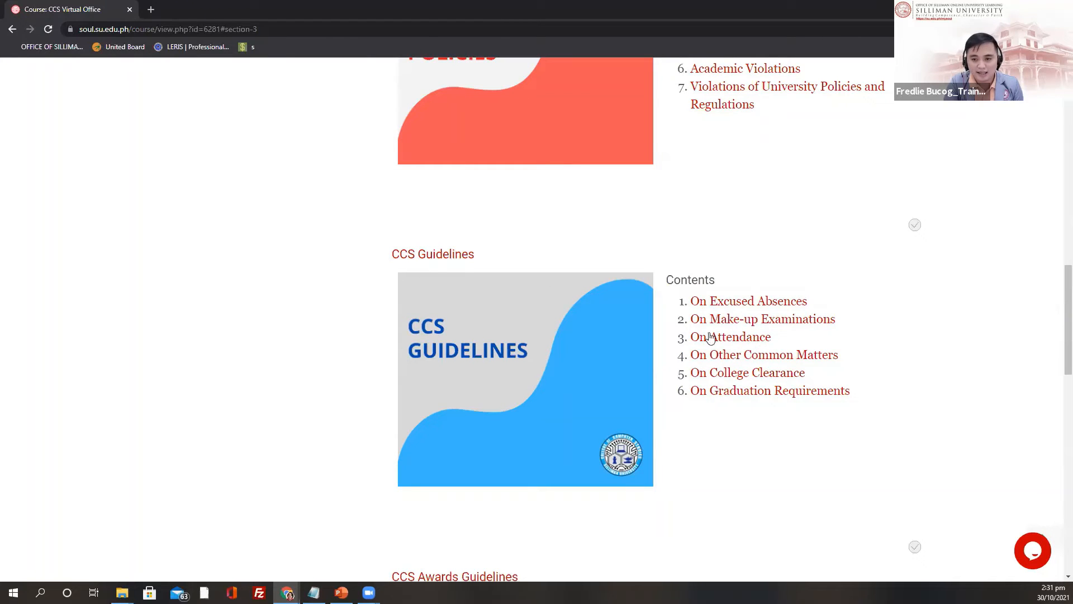
{"action": "scroll", "coordinate": [623, 360], "scroll_direction": "down", "scroll_amount": 6}
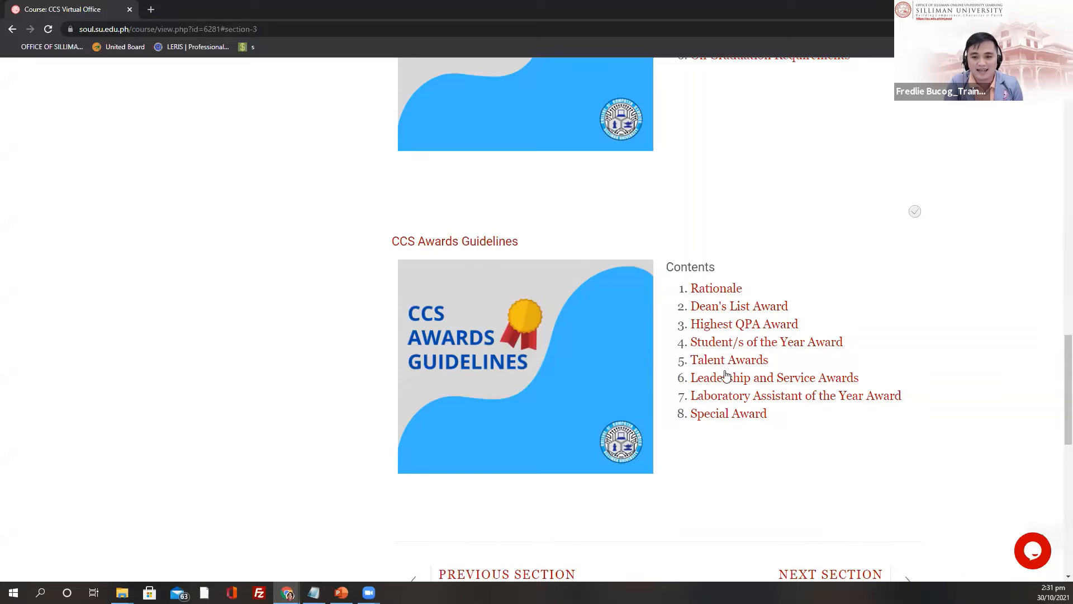
{"action": "scroll", "coordinate": [727, 377], "scroll_direction": "down", "scroll_amount": 4}
{"action": "scroll", "coordinate": [739, 388], "scroll_direction": "up", "scroll_amount": 9}
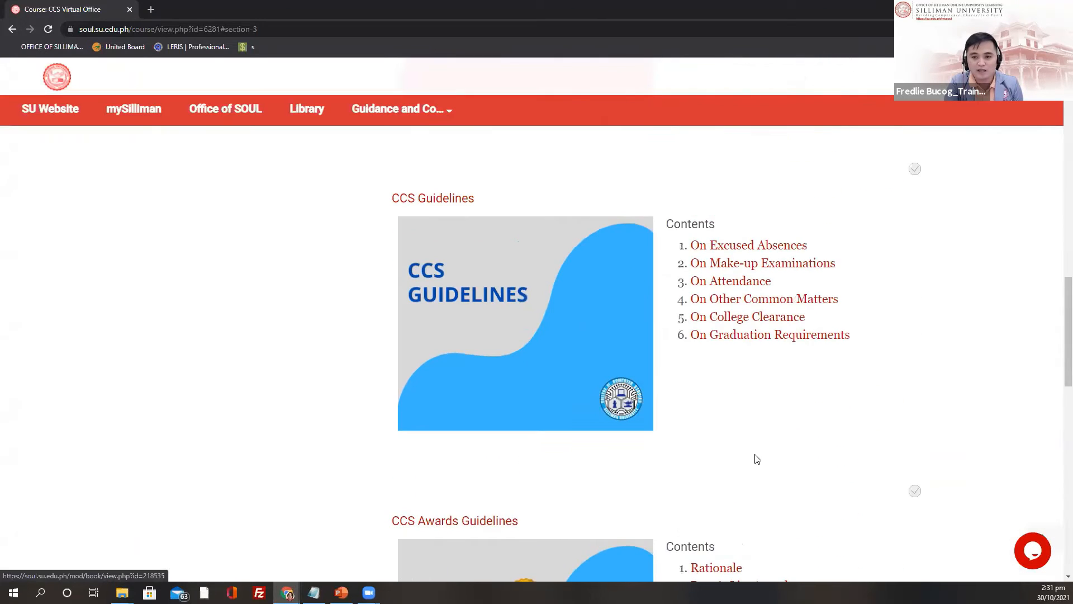
{"action": "scroll", "coordinate": [757, 459], "scroll_direction": "up", "scroll_amount": 4}
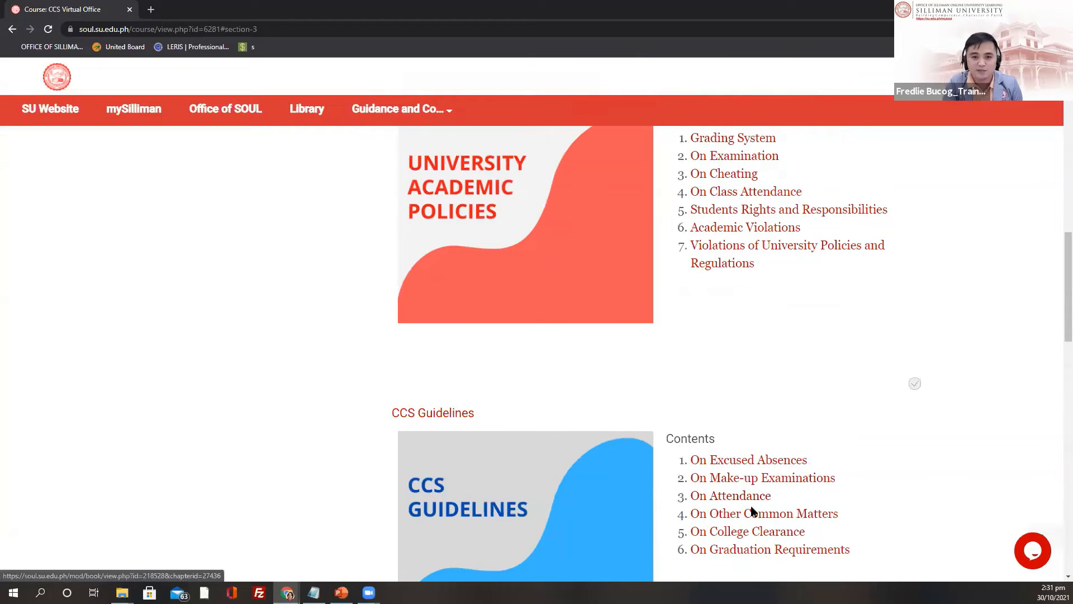
{"action": "scroll", "coordinate": [536, 229], "scroll_direction": "up", "scroll_amount": 3}
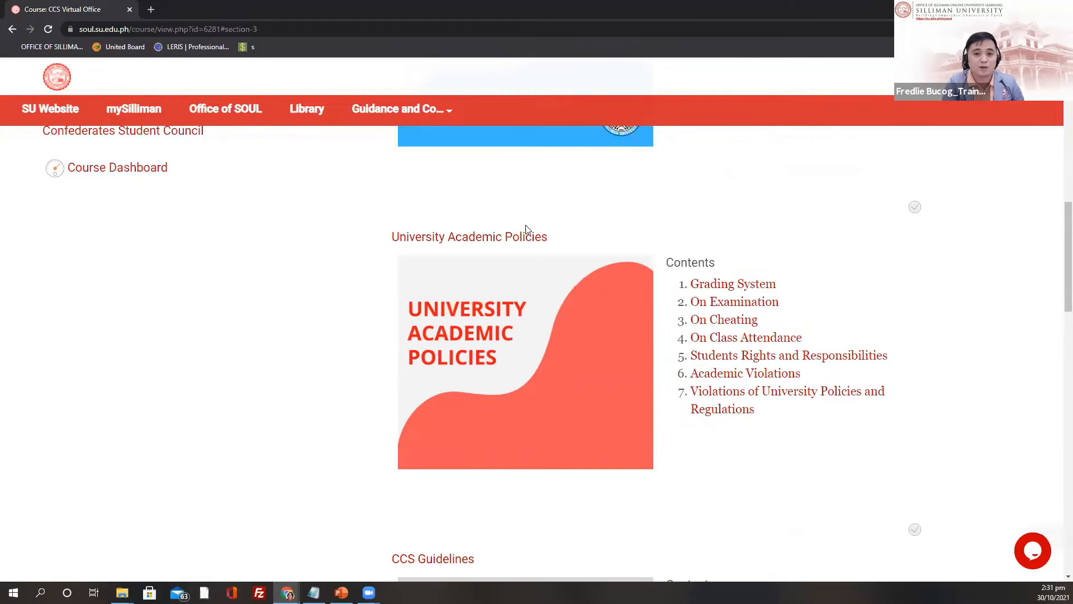
{"action": "scroll", "coordinate": [559, 223], "scroll_direction": "up", "scroll_amount": 3}
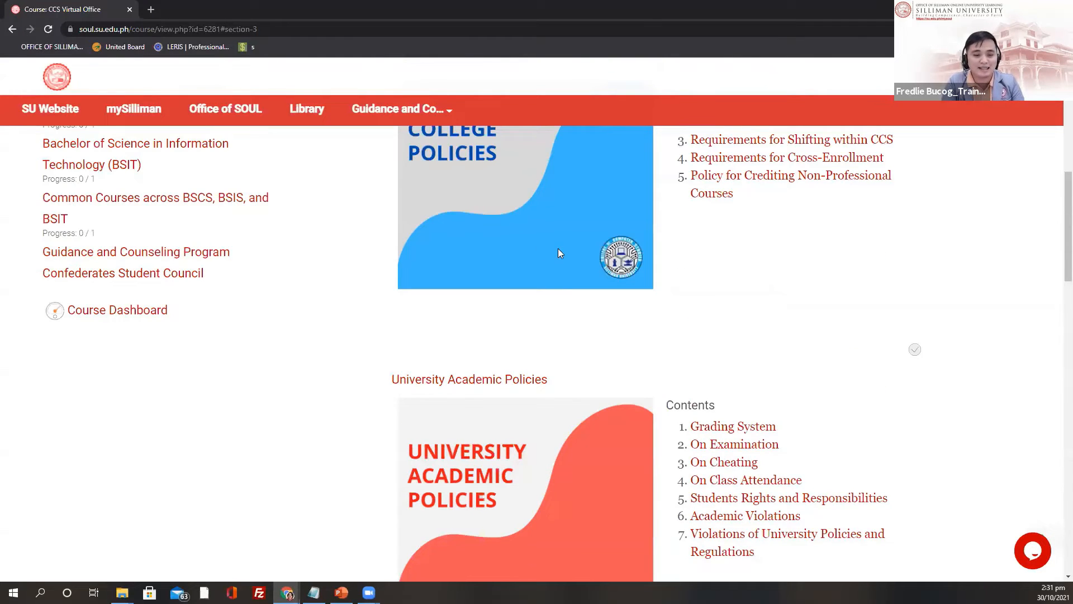
{"action": "scroll", "coordinate": [559, 253], "scroll_direction": "up", "scroll_amount": 3}
{"action": "scroll", "coordinate": [559, 391], "scroll_direction": "up", "scroll_amount": 3}
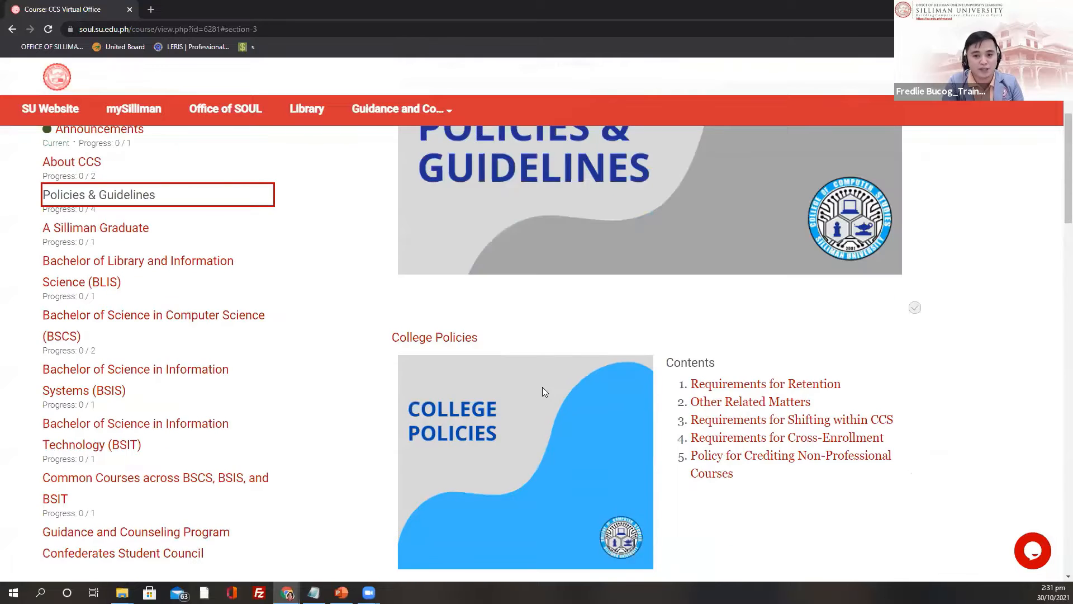
{"action": "scroll", "coordinate": [501, 383], "scroll_direction": "up", "scroll_amount": 1}
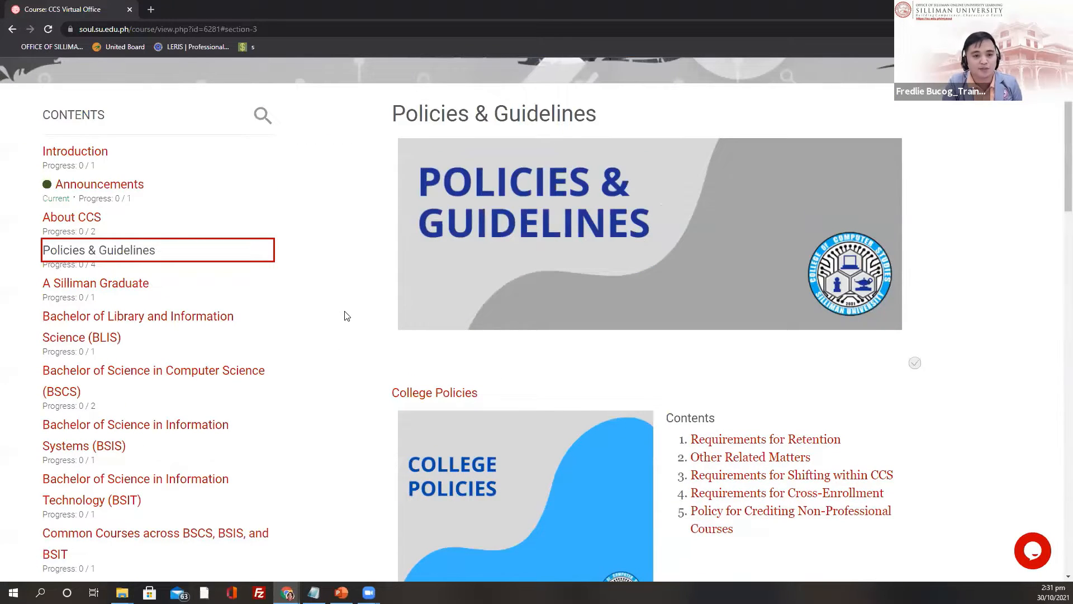
{"action": "scroll", "coordinate": [347, 294], "scroll_direction": "down", "scroll_amount": 2}
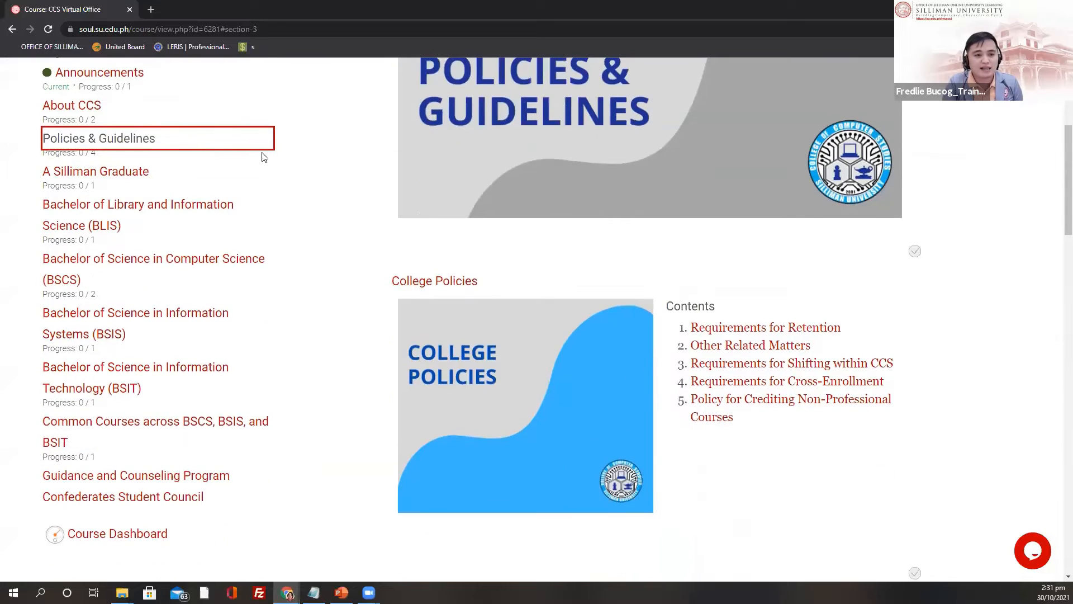
Step: Review the Institutional Graduate Outcomes table in the A Silliman Graduate section
{"action": "left_click", "coordinate": [92, 173]}
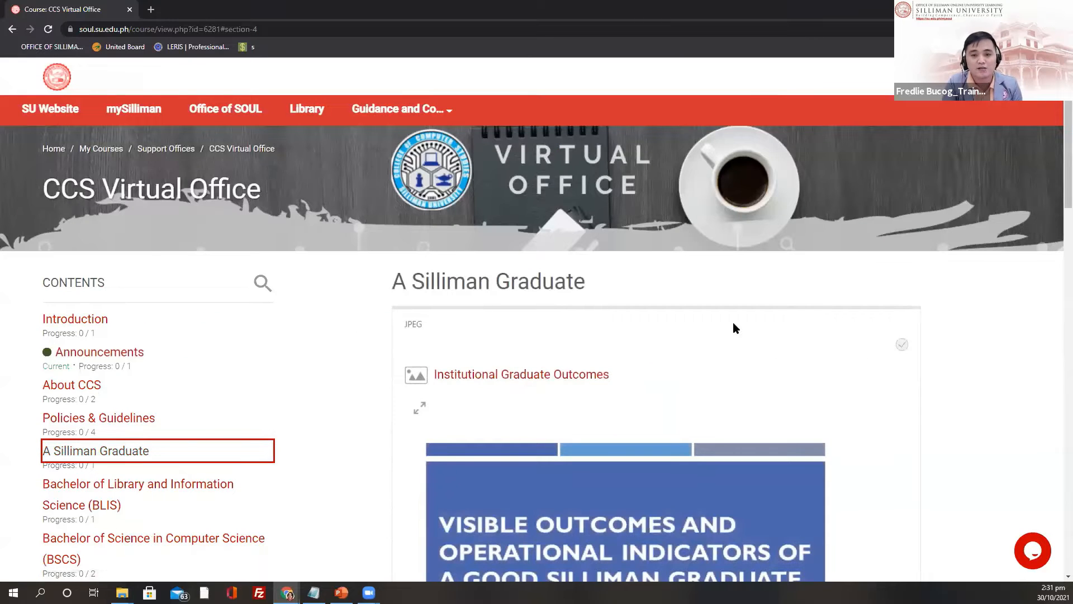
{"action": "scroll", "coordinate": [733, 323], "scroll_direction": "down", "scroll_amount": 3}
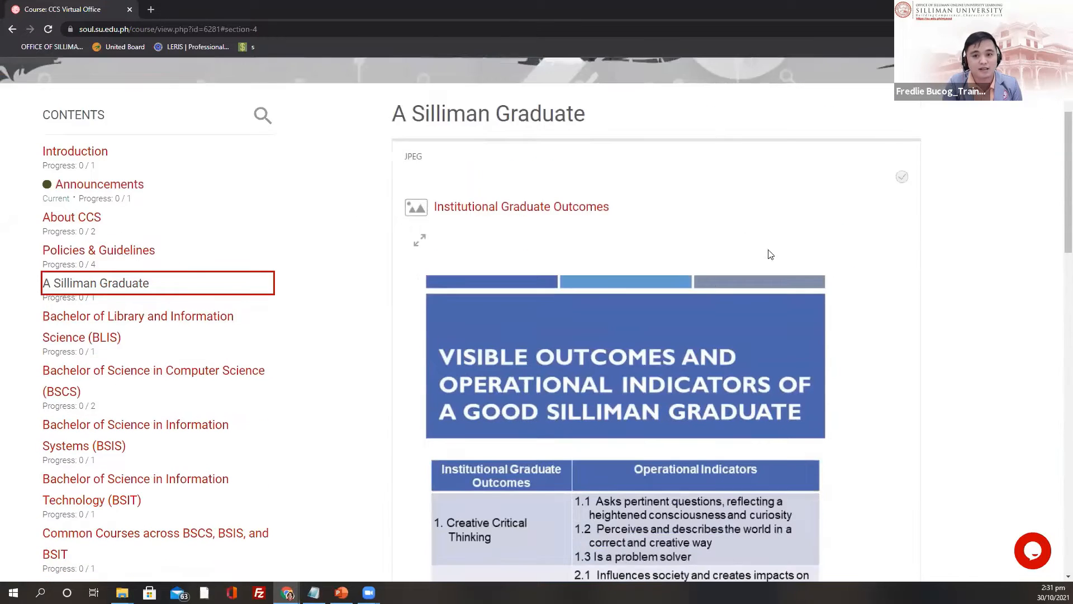
{"action": "scroll", "coordinate": [770, 254], "scroll_direction": "down", "scroll_amount": 1}
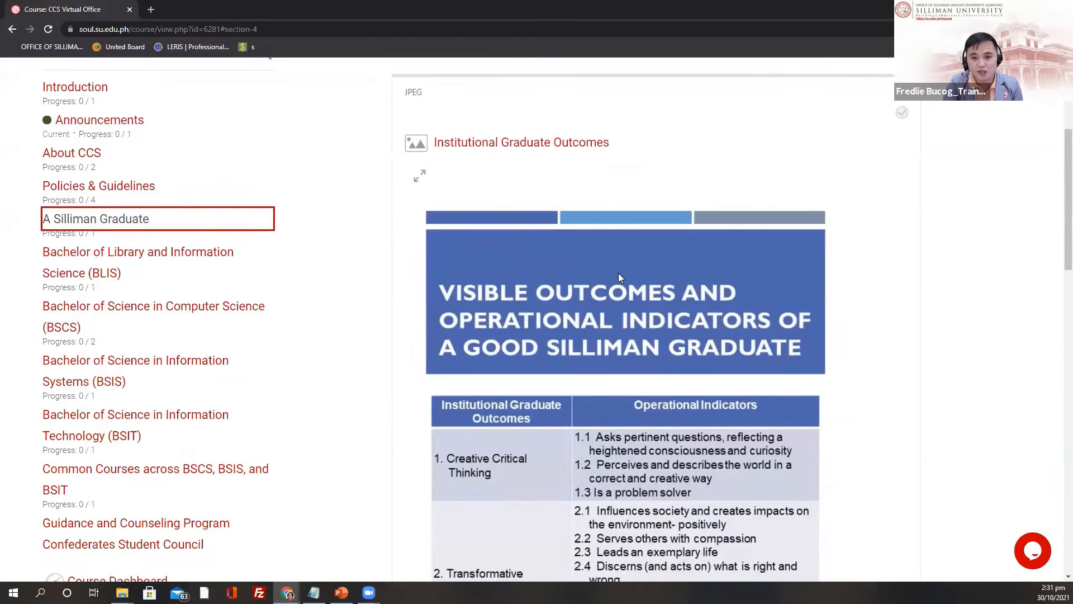
{"action": "scroll", "coordinate": [621, 273], "scroll_direction": "down", "scroll_amount": 1}
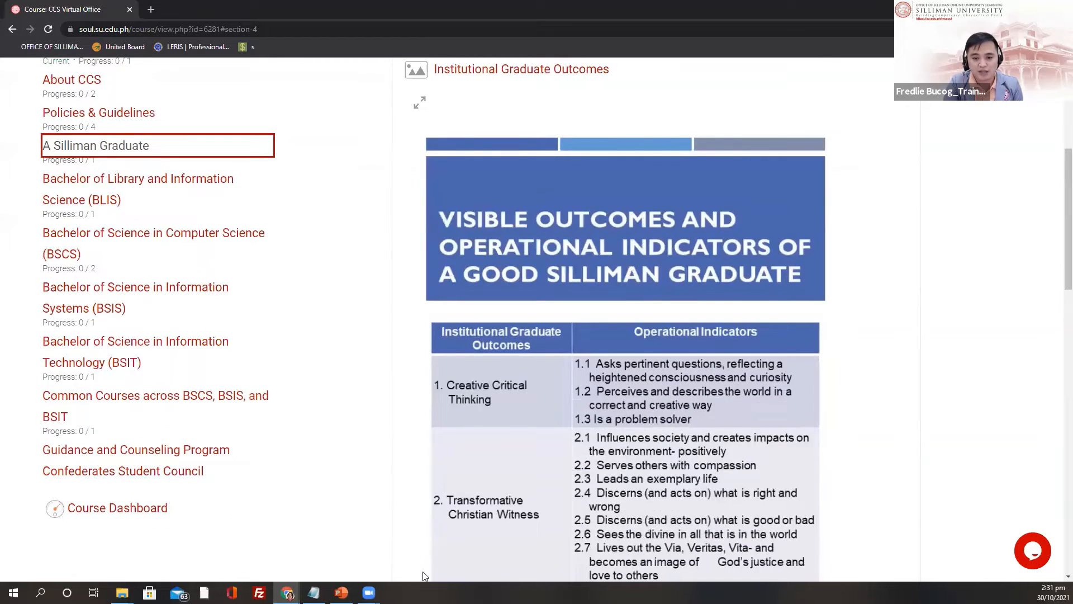
{"action": "scroll", "coordinate": [431, 477], "scroll_direction": "down", "scroll_amount": 2}
{"action": "scroll", "coordinate": [511, 477], "scroll_direction": "down", "scroll_amount": 2}
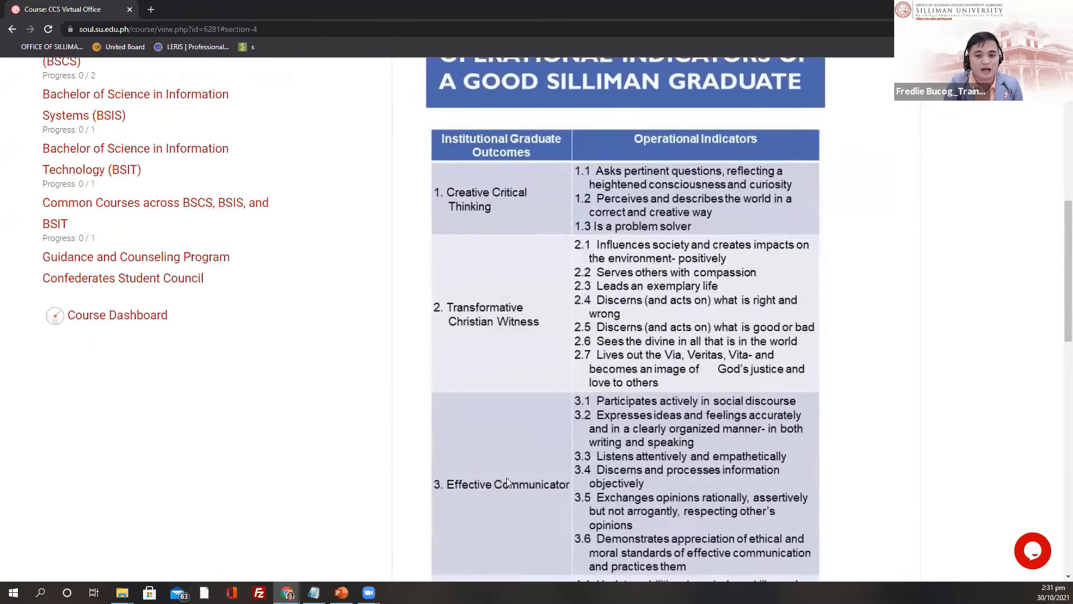
{"action": "scroll", "coordinate": [573, 454], "scroll_direction": "down", "scroll_amount": 3}
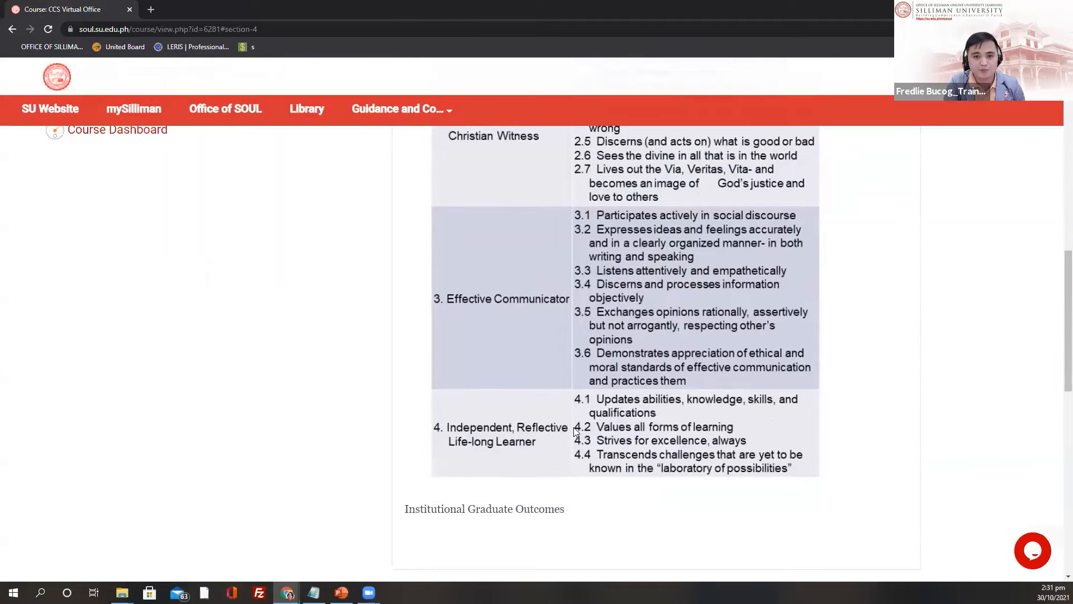
{"action": "scroll", "coordinate": [142, 326], "scroll_direction": "down", "scroll_amount": 1}
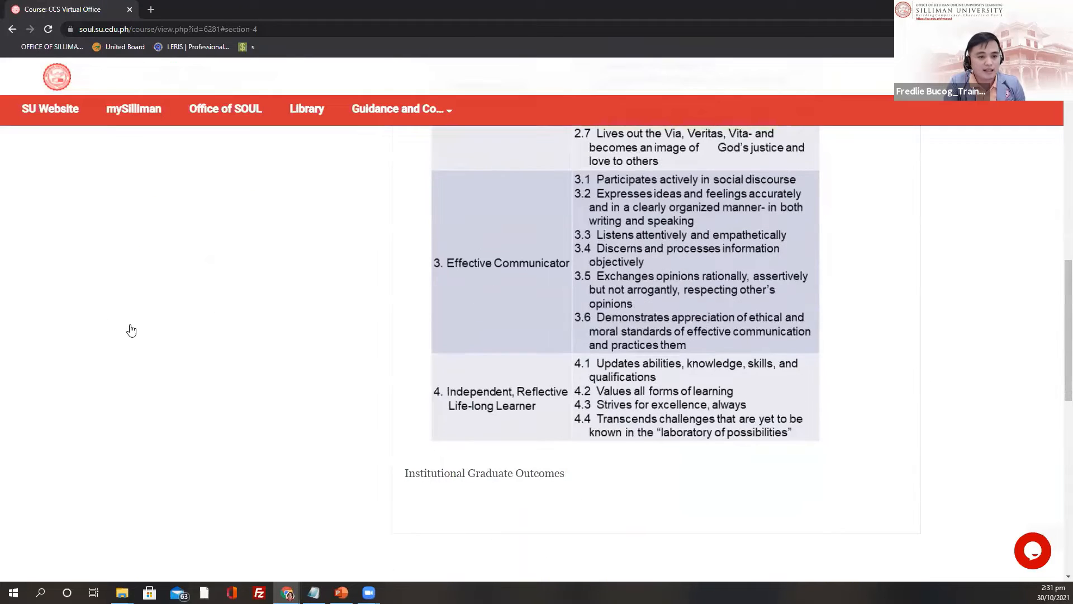
{"action": "scroll", "coordinate": [69, 255], "scroll_direction": "up", "scroll_amount": 4}
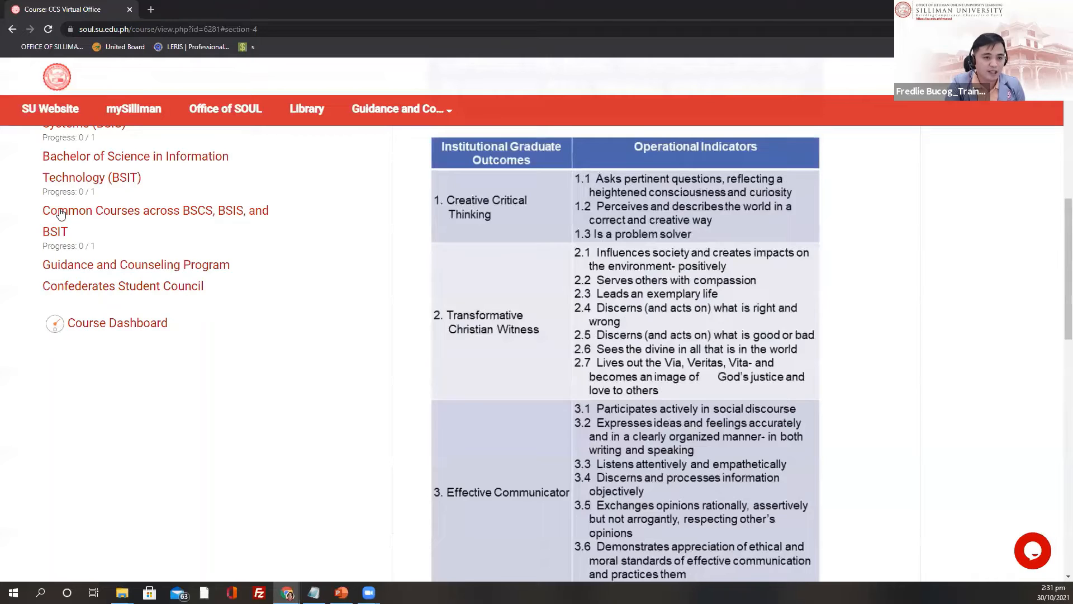
{"action": "scroll", "coordinate": [61, 214], "scroll_direction": "up", "scroll_amount": 2}
{"action": "scroll", "coordinate": [66, 207], "scroll_direction": "up", "scroll_amount": 2}
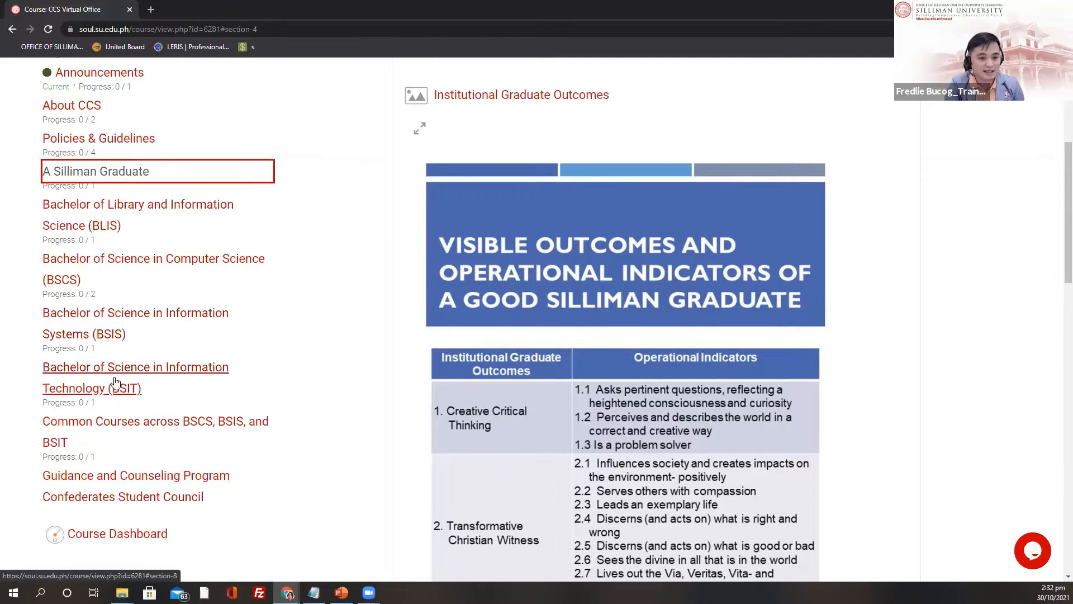
{"action": "scroll", "coordinate": [119, 285], "scroll_direction": "down", "scroll_amount": 2}
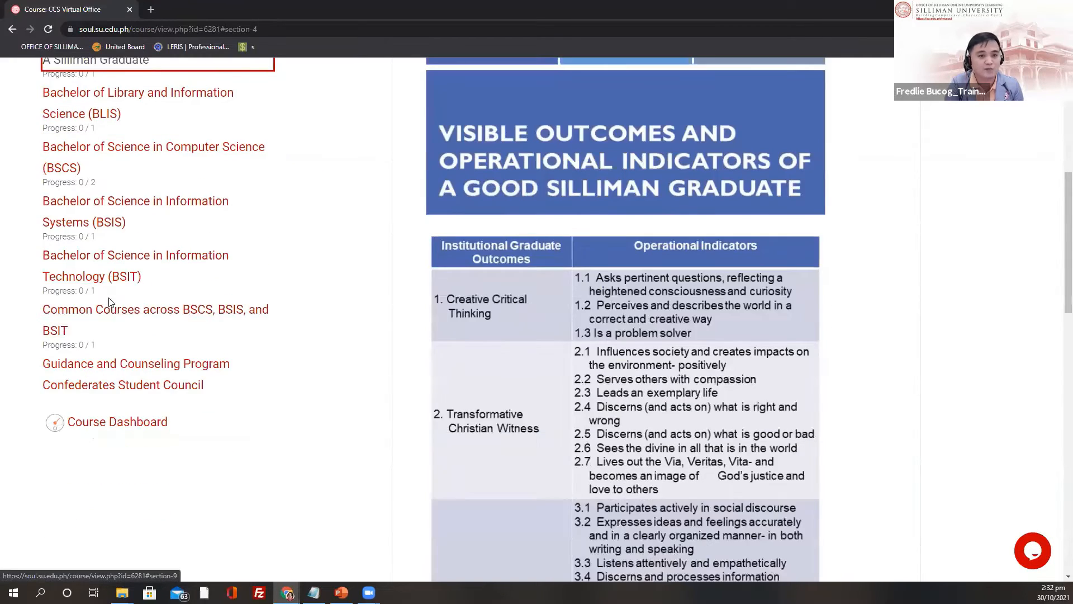
{"action": "scroll", "coordinate": [75, 217], "scroll_direction": "up", "scroll_amount": 2}
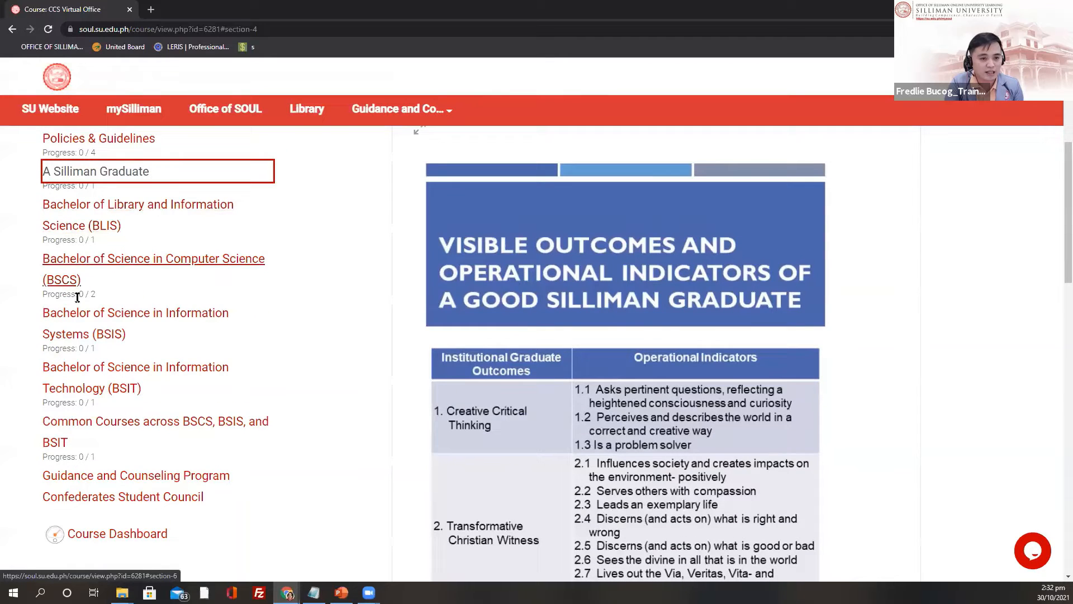
{"action": "left_click", "coordinate": [97, 382]}
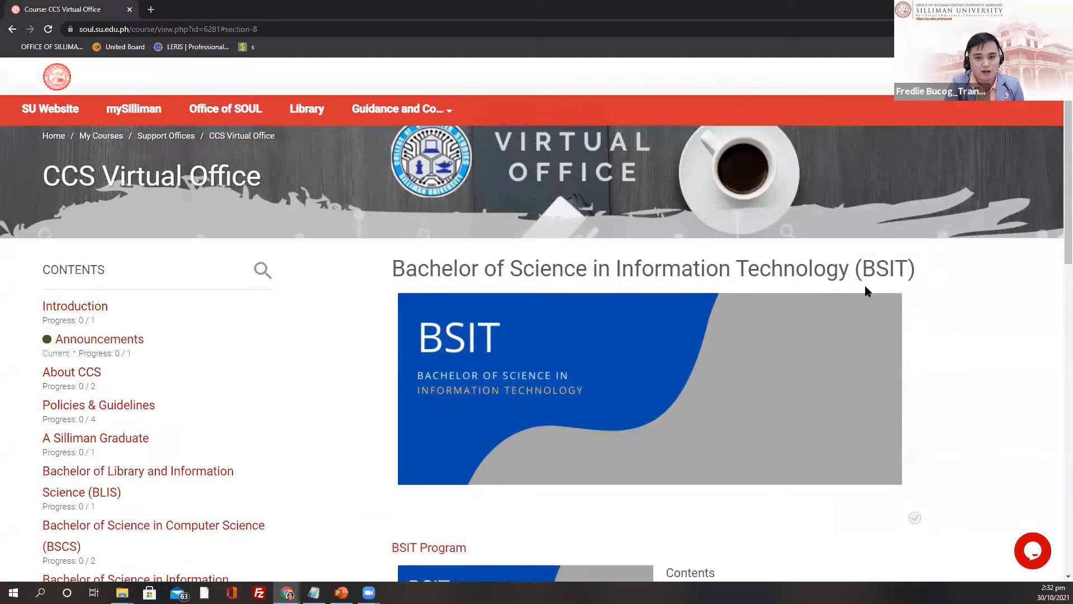
{"action": "scroll", "coordinate": [811, 318], "scroll_direction": "down", "scroll_amount": 4}
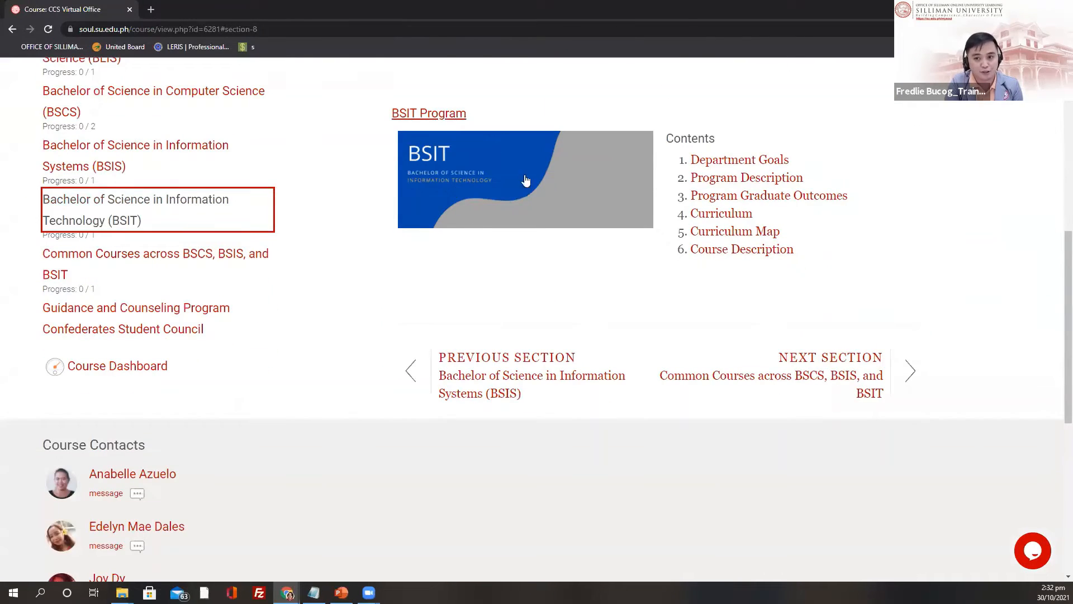
Step: Open the BSIT Program book at Department Goals and highlight its heading
{"action": "left_click", "coordinate": [427, 113]}
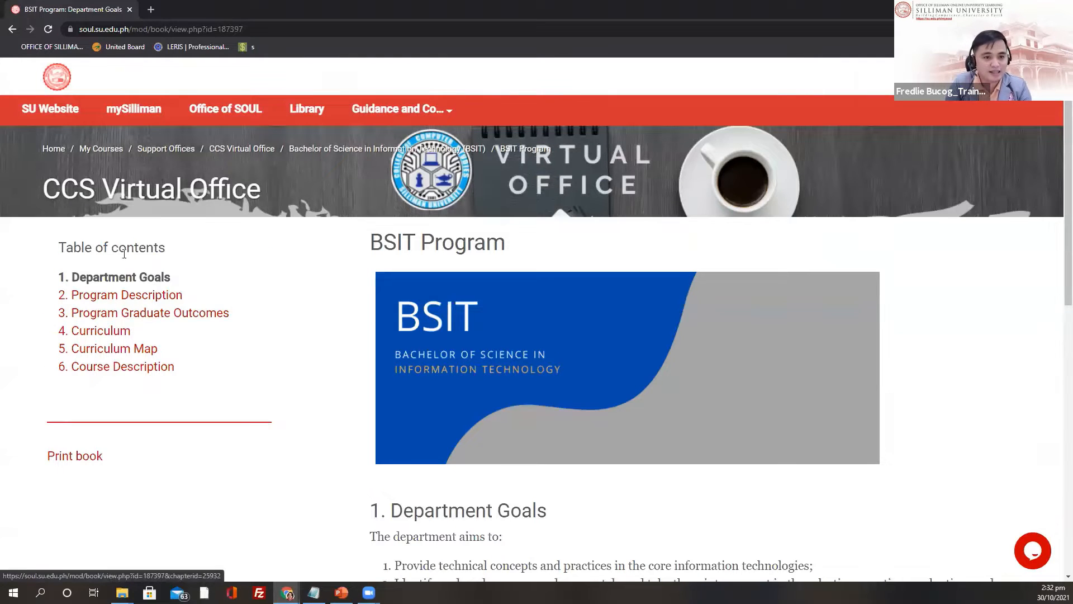
{"action": "scroll", "coordinate": [149, 216], "scroll_direction": "down", "scroll_amount": 1}
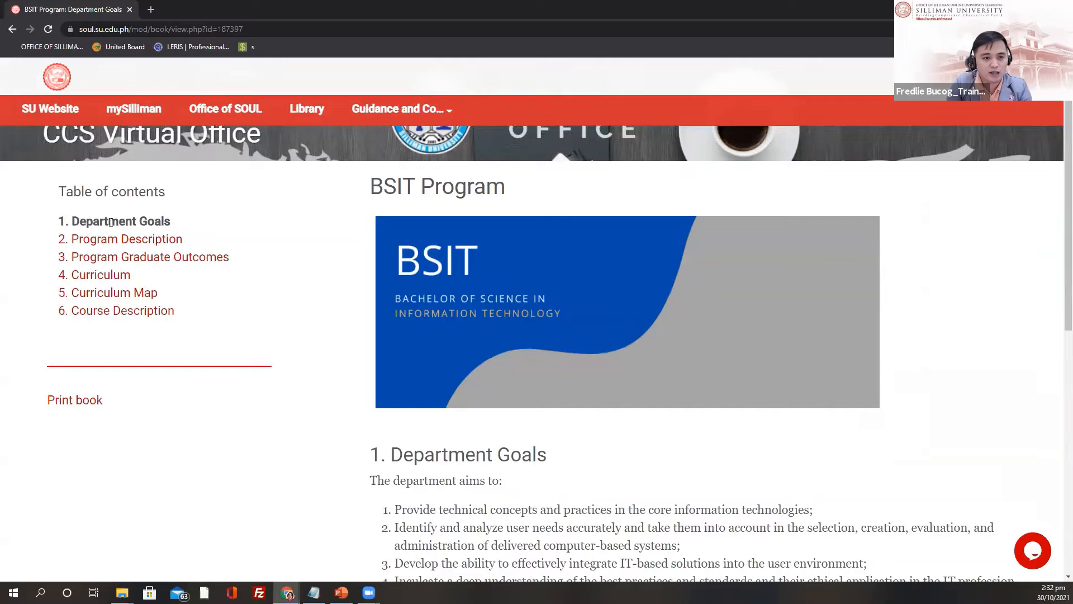
{"action": "scroll", "coordinate": [194, 246], "scroll_direction": "up", "scroll_amount": 1}
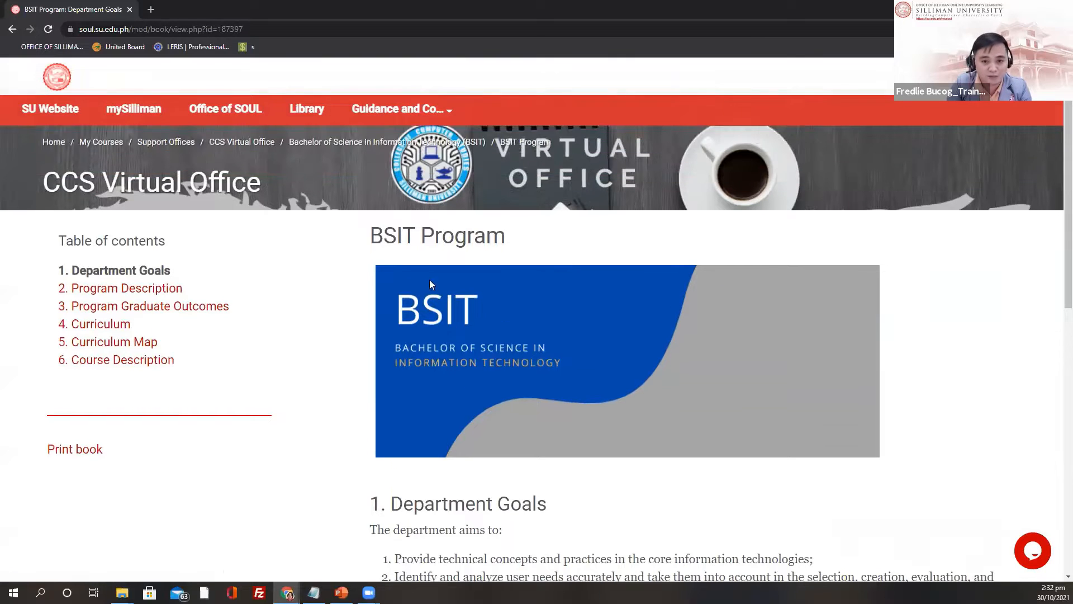
{"action": "left_click_drag", "start_coordinate": [370, 241], "coordinate": [546, 248]}
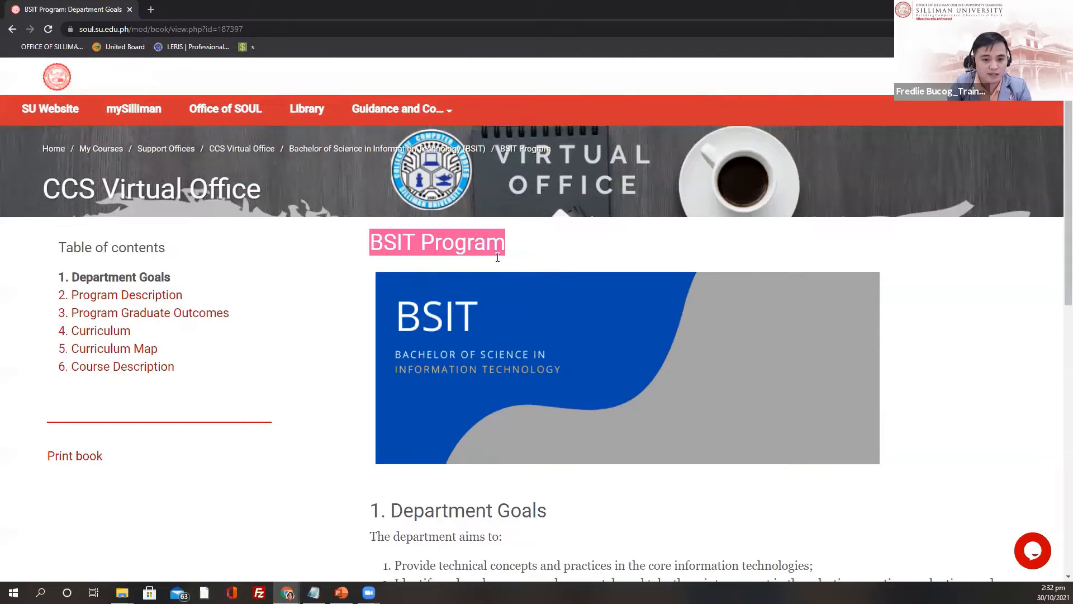
{"action": "scroll", "coordinate": [129, 246], "scroll_direction": "down", "scroll_amount": 3}
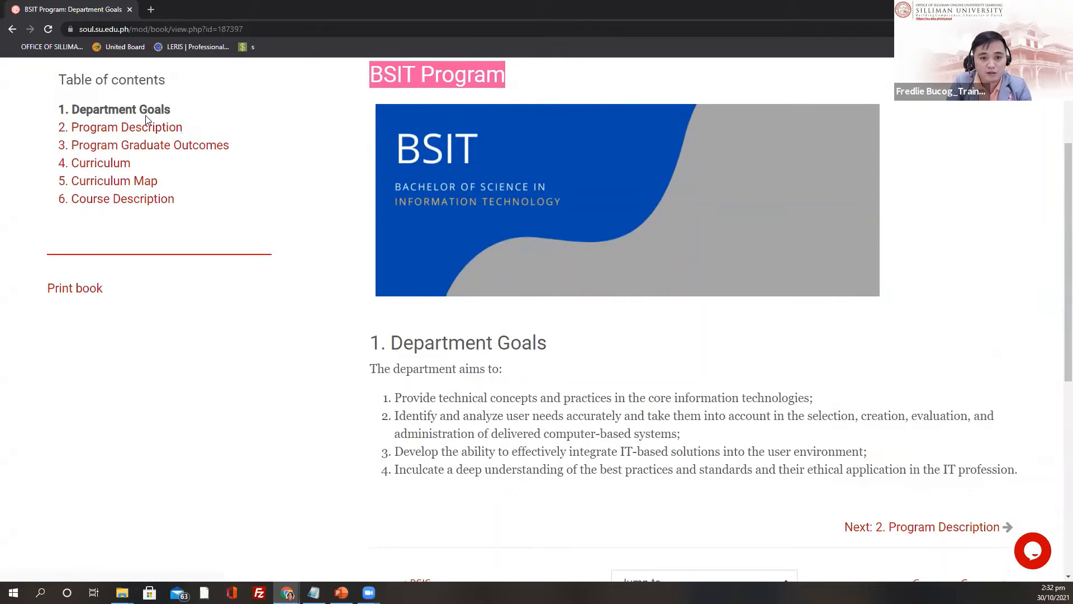
Step: Move through Program Description to the Program Graduate Outcomes chapter
{"action": "left_click", "coordinate": [128, 128]}
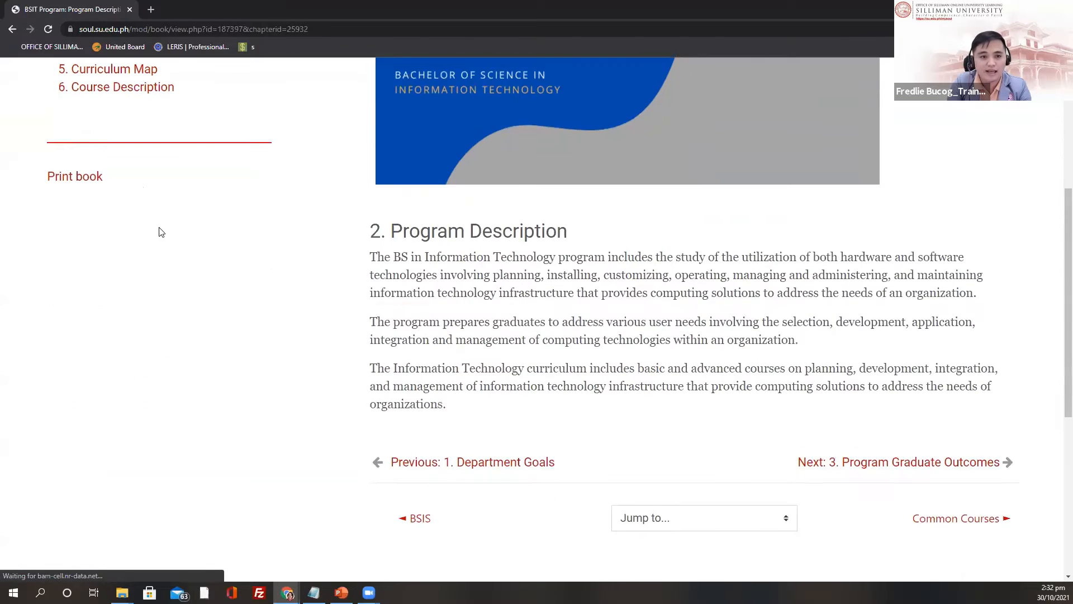
{"action": "scroll", "coordinate": [136, 271], "scroll_direction": "up", "scroll_amount": 4}
{"action": "left_click", "coordinate": [167, 257]}
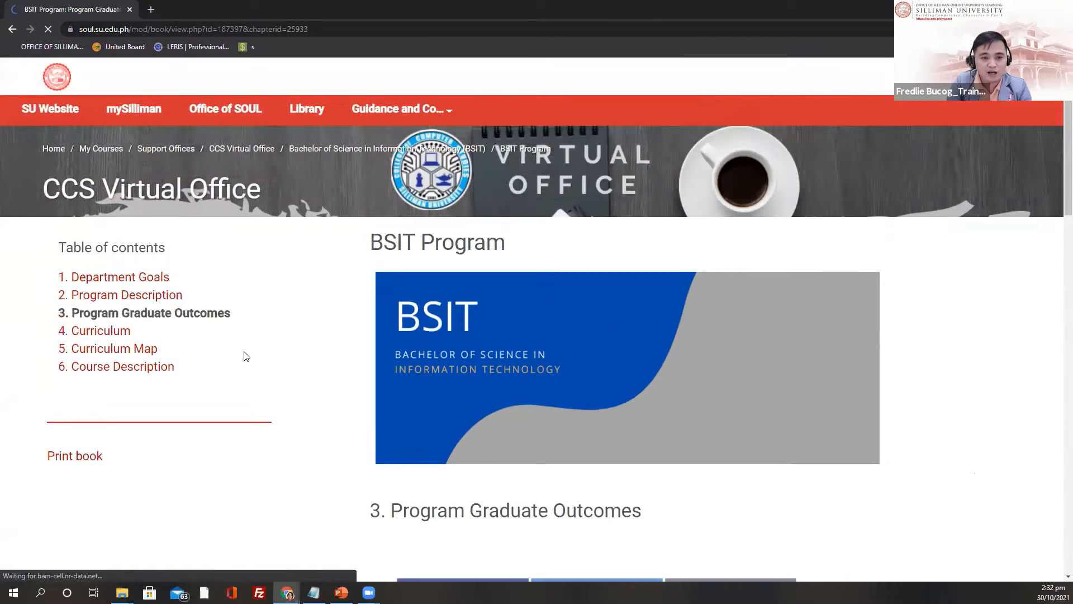
{"action": "scroll", "coordinate": [263, 342], "scroll_direction": "down", "scroll_amount": 2}
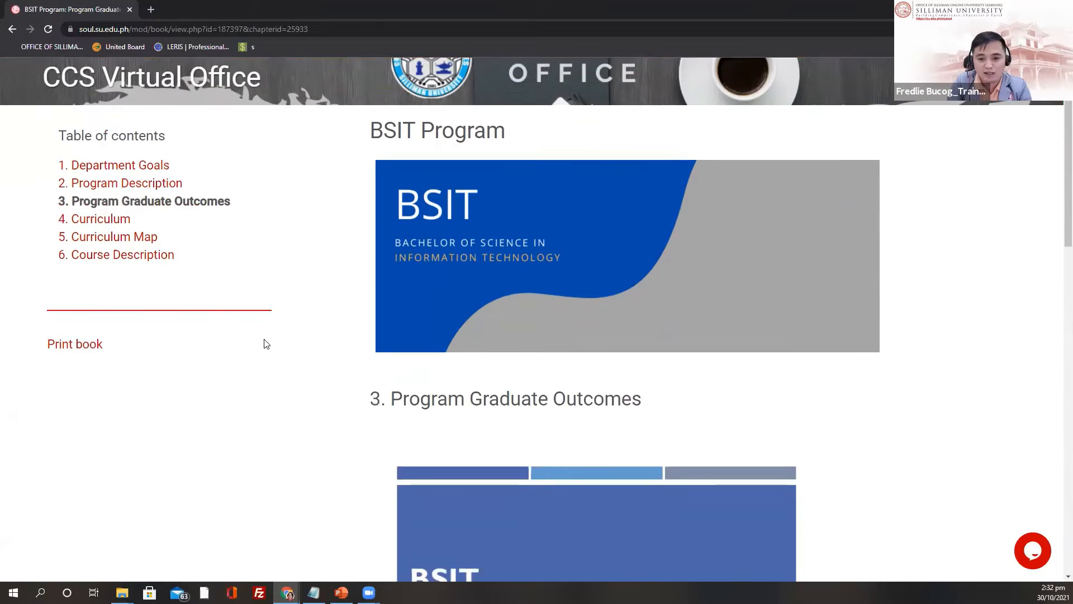
Step: Browse the Curriculum, Curriculum Map and Course Description chapters of the BSIT Program book
{"action": "left_click", "coordinate": [101, 218]}
{"action": "scroll", "coordinate": [279, 347], "scroll_direction": "down", "scroll_amount": 2}
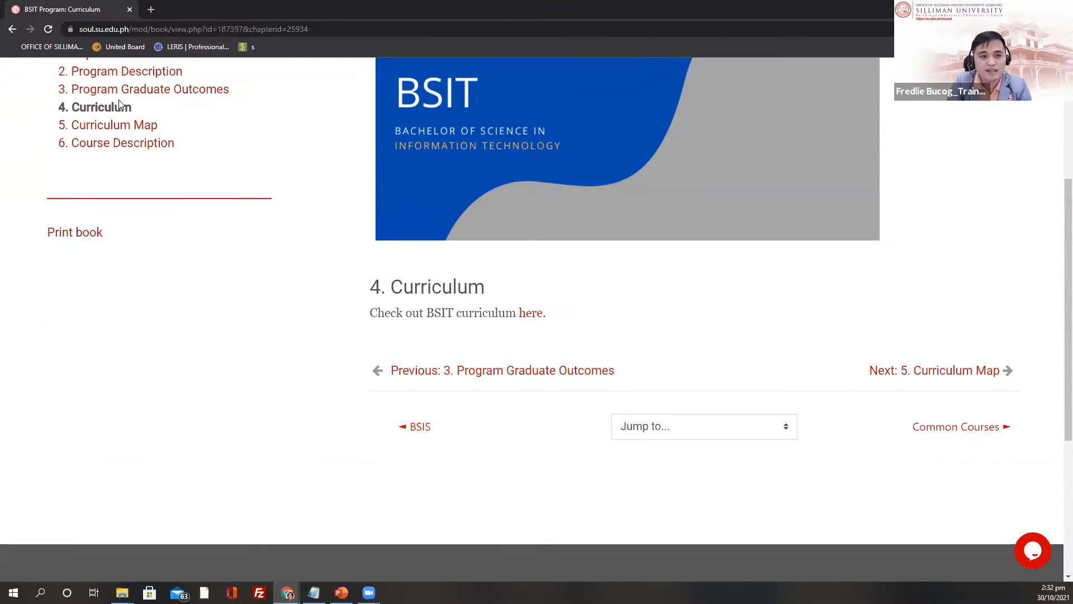
{"action": "left_click", "coordinate": [128, 132]}
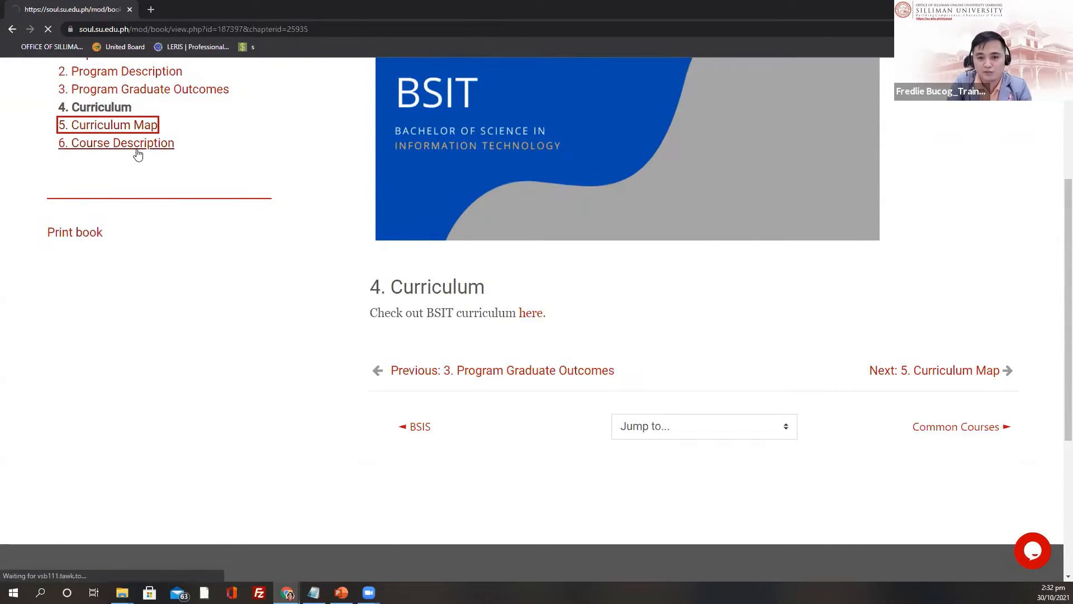
{"action": "scroll", "coordinate": [182, 263], "scroll_direction": "down", "scroll_amount": 2}
{"action": "scroll", "coordinate": [141, 231], "scroll_direction": "down", "scroll_amount": 10}
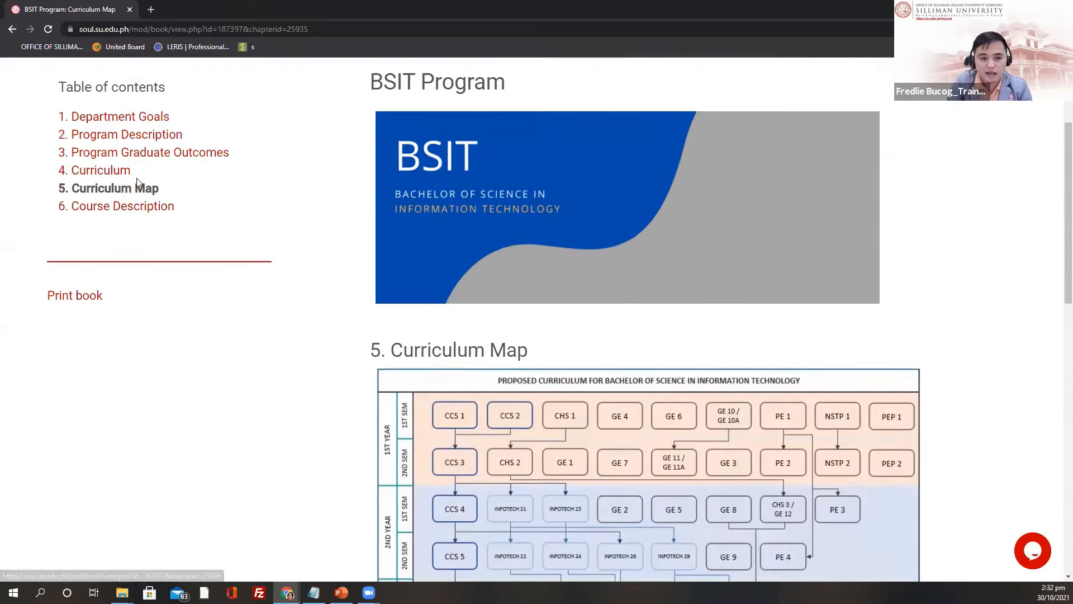
{"action": "scroll", "coordinate": [242, 256], "scroll_direction": "up", "scroll_amount": 12}
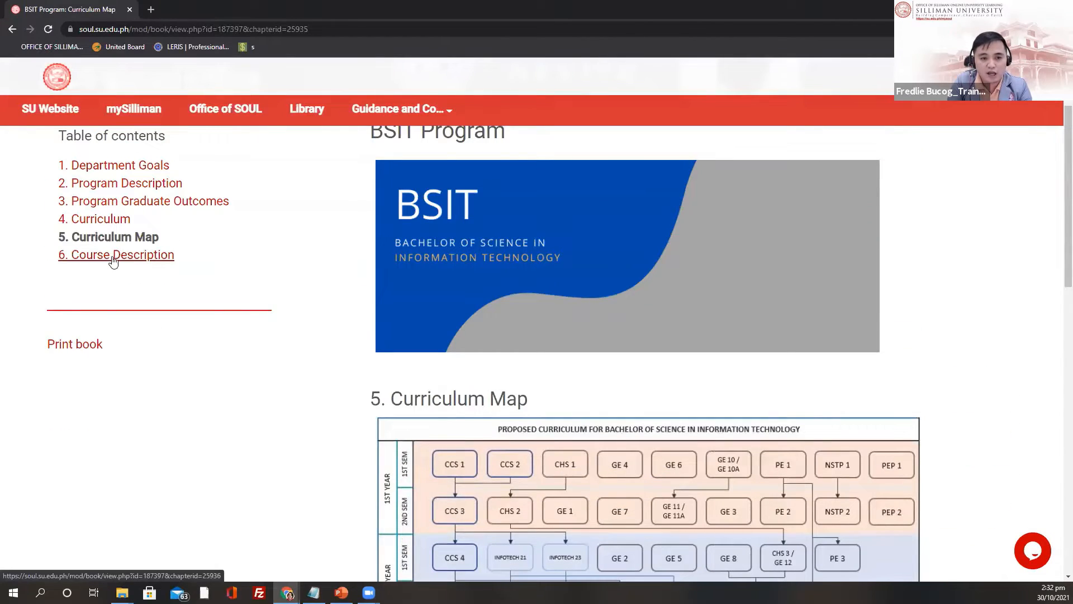
{"action": "left_click", "coordinate": [113, 258]}
{"action": "scroll", "coordinate": [386, 285], "scroll_direction": "down", "scroll_amount": 5}
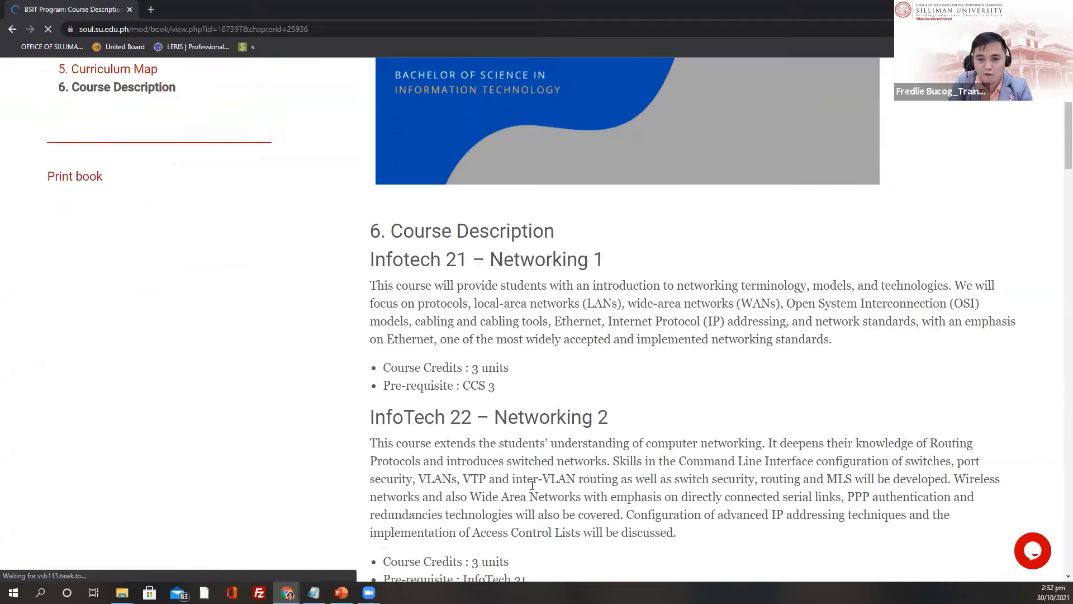
{"action": "scroll", "coordinate": [414, 403], "scroll_direction": "up", "scroll_amount": 5}
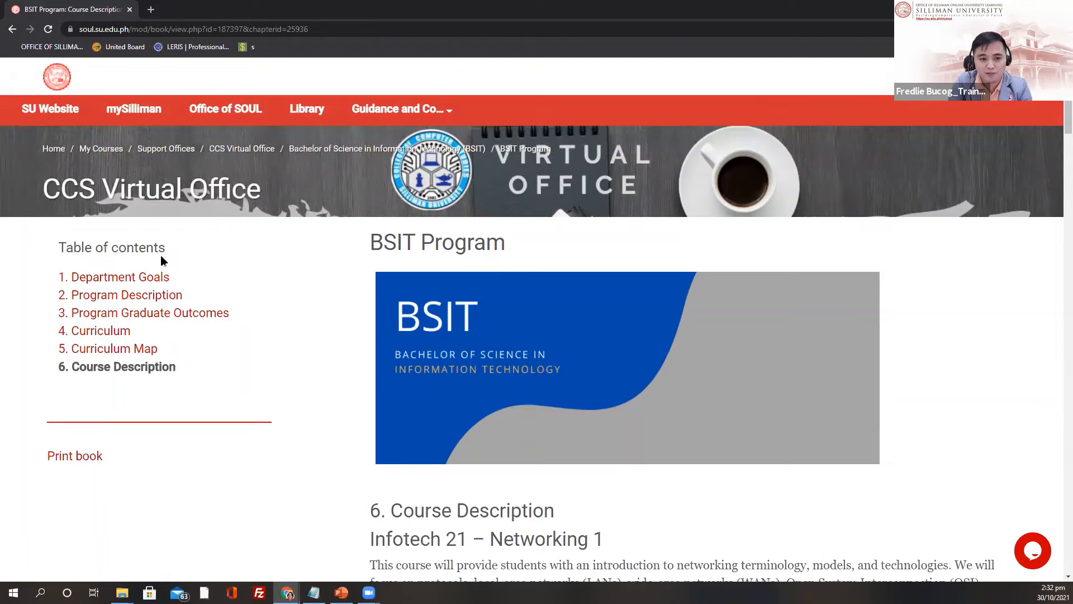
Step: From the Curriculum chapter, open the linked BSIT course catalog in a new tab
{"action": "left_click", "coordinate": [106, 333]}
{"action": "scroll", "coordinate": [326, 255], "scroll_direction": "down", "scroll_amount": 3}
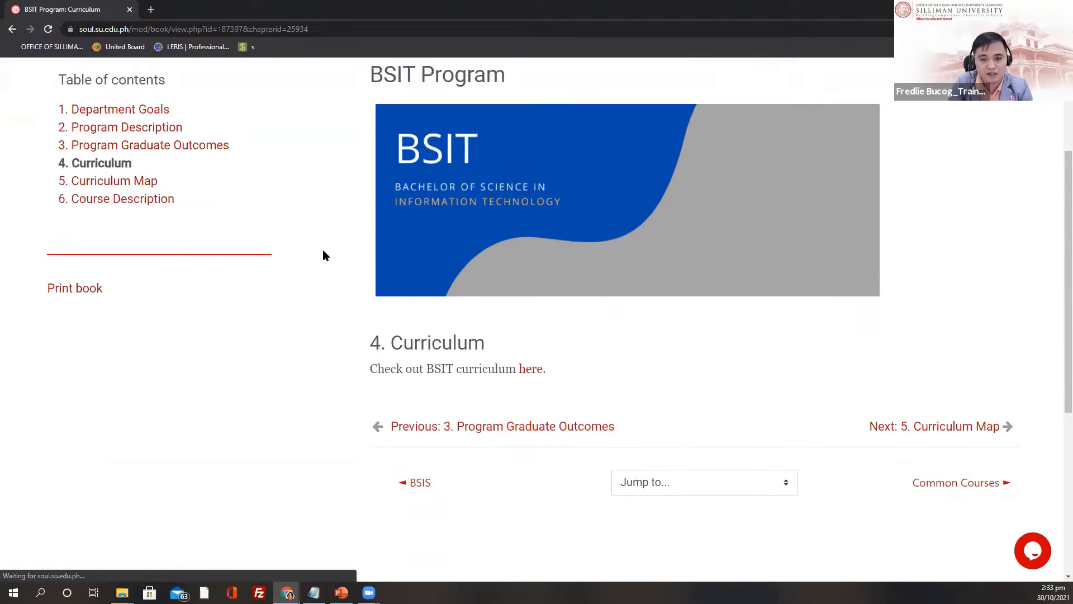
{"action": "scroll", "coordinate": [326, 255], "scroll_direction": "down", "scroll_amount": 3}
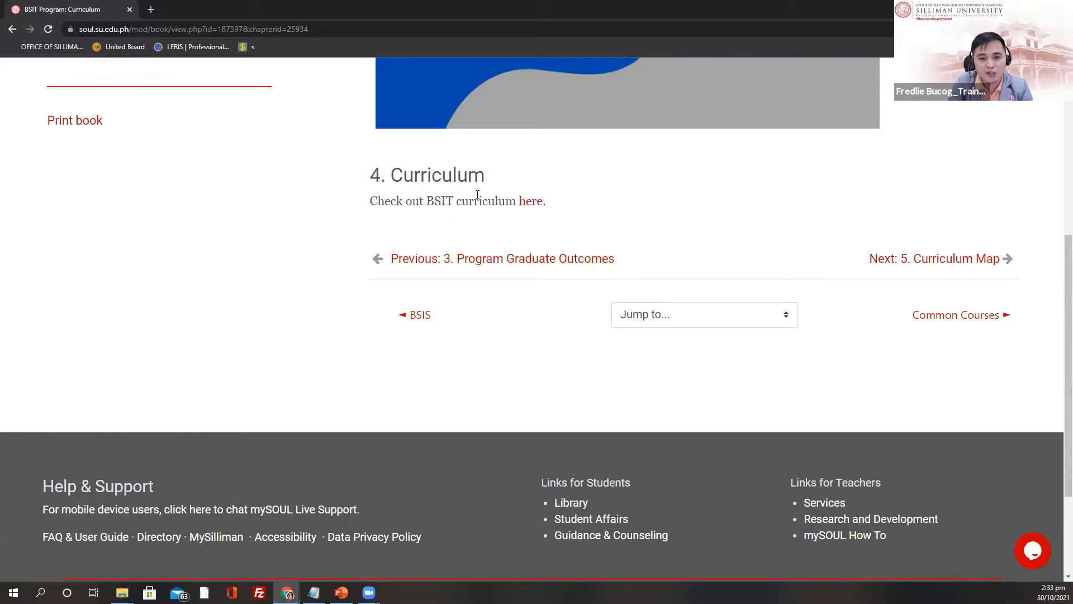
{"action": "left_click_drag", "start_coordinate": [362, 202], "coordinate": [488, 201]}
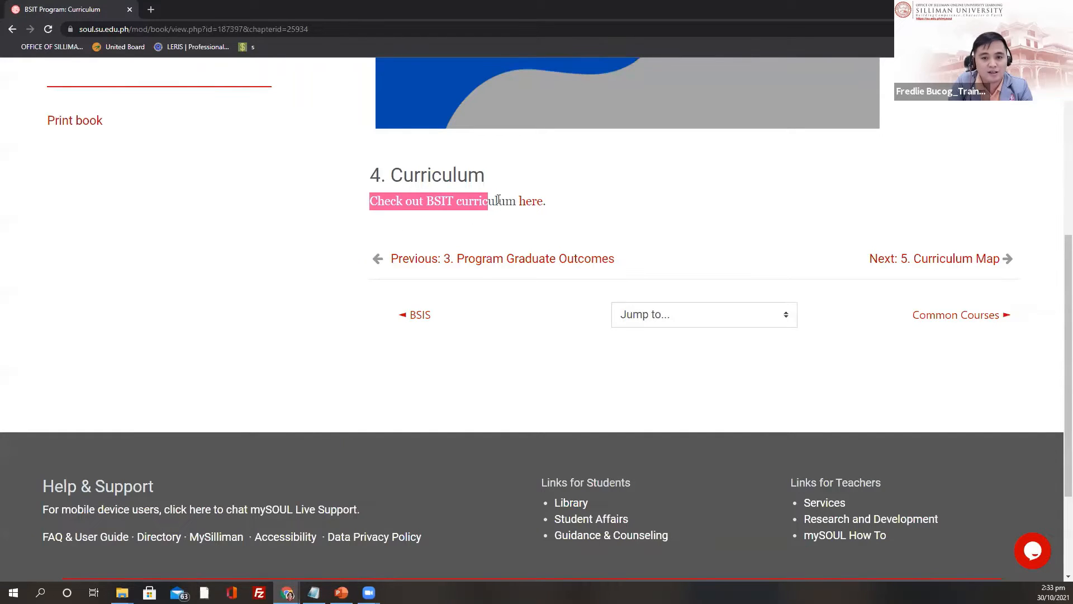
{"action": "left_click", "coordinate": [516, 202]}
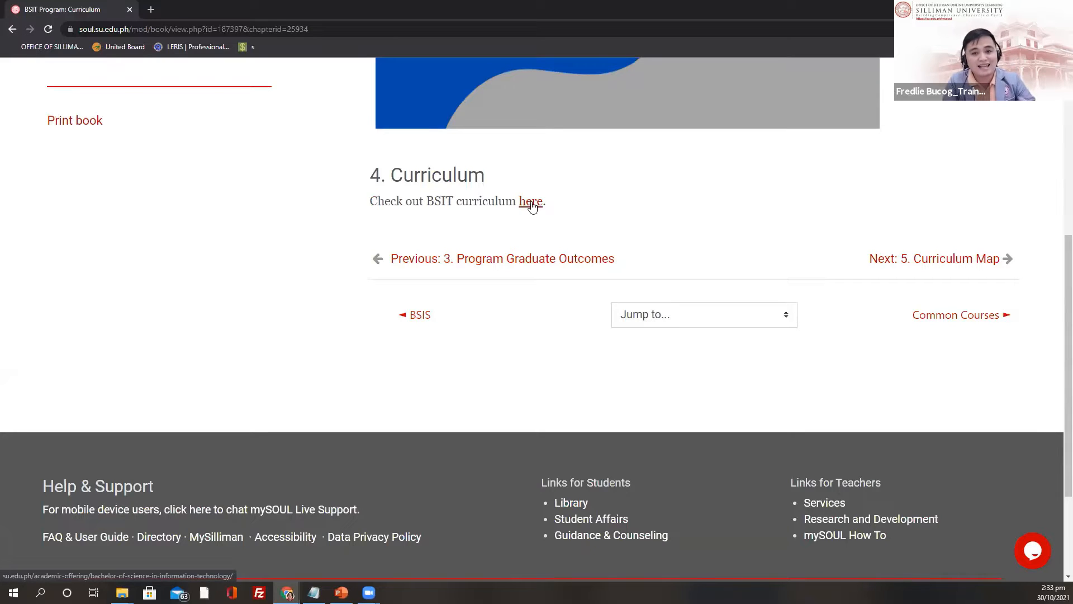
{"action": "left_click", "coordinate": [530, 204]}
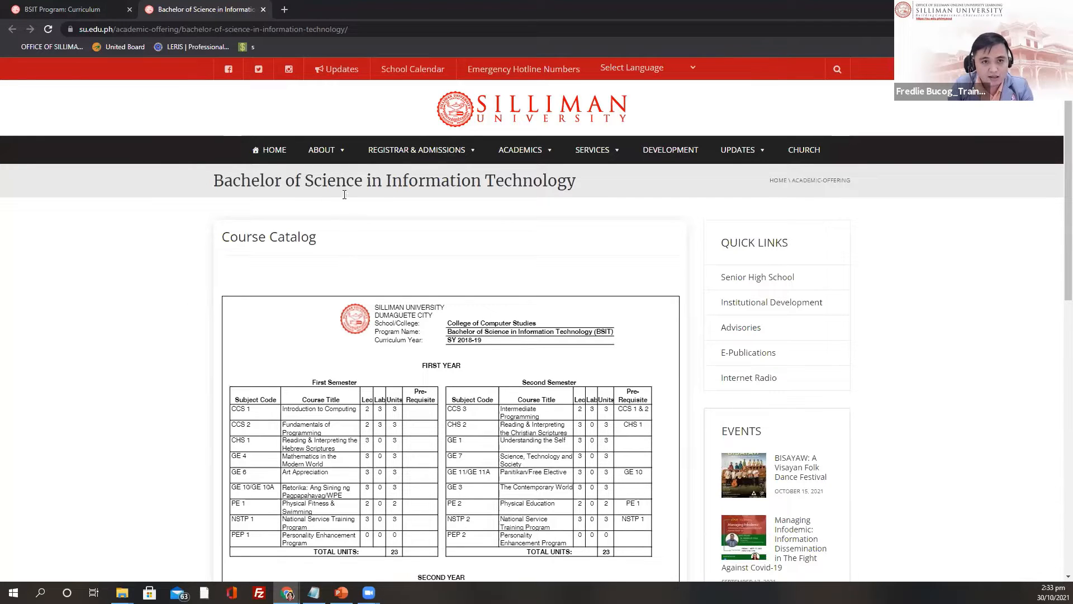
Step: Scroll through the Bachelor of Science in Information Technology course catalog PDF
{"action": "scroll", "coordinate": [309, 198], "scroll_direction": "down", "scroll_amount": 2}
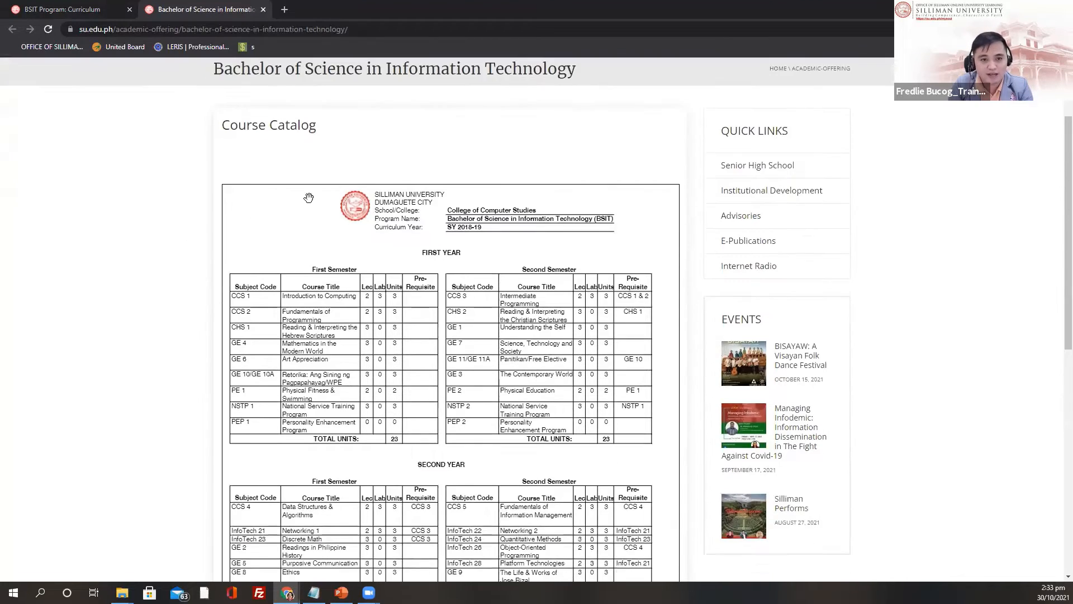
{"action": "scroll", "coordinate": [330, 240], "scroll_direction": "down", "scroll_amount": 6}
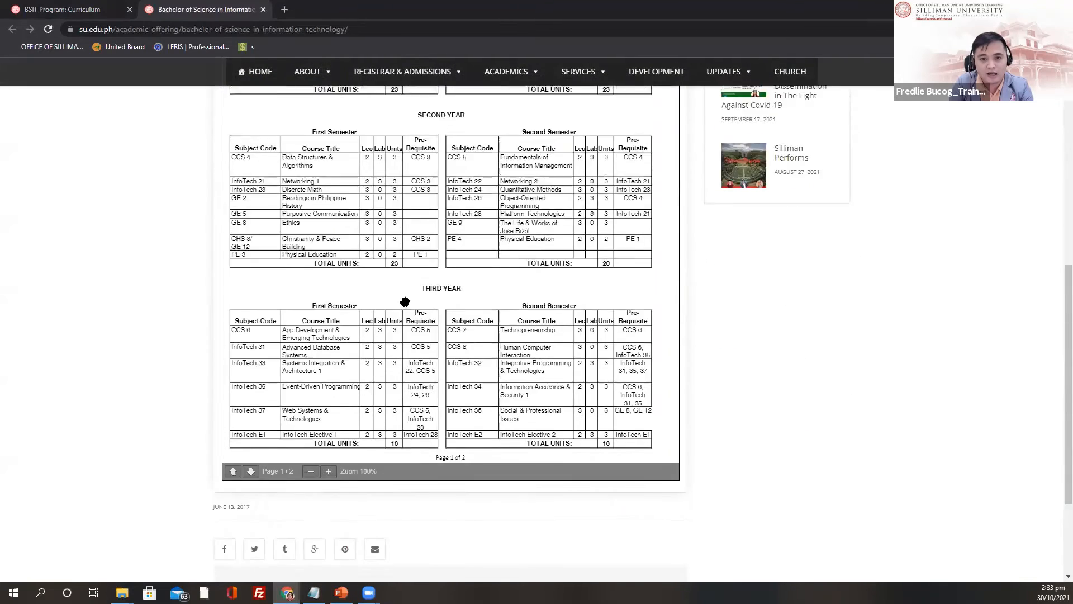
{"action": "scroll", "coordinate": [405, 302], "scroll_direction": "up", "scroll_amount": 8}
Step: Switch to the SOUL tab and read through the BSIT Program Curriculum chapter
{"action": "left_click", "coordinate": [77, 10]}
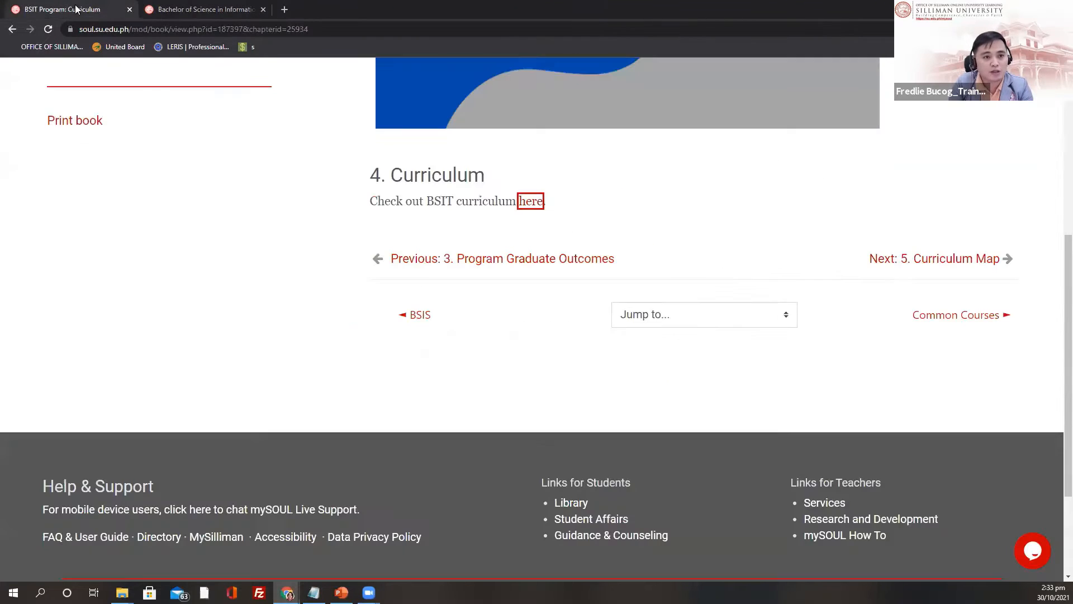
{"action": "scroll", "coordinate": [556, 306], "scroll_direction": "up", "scroll_amount": 6}
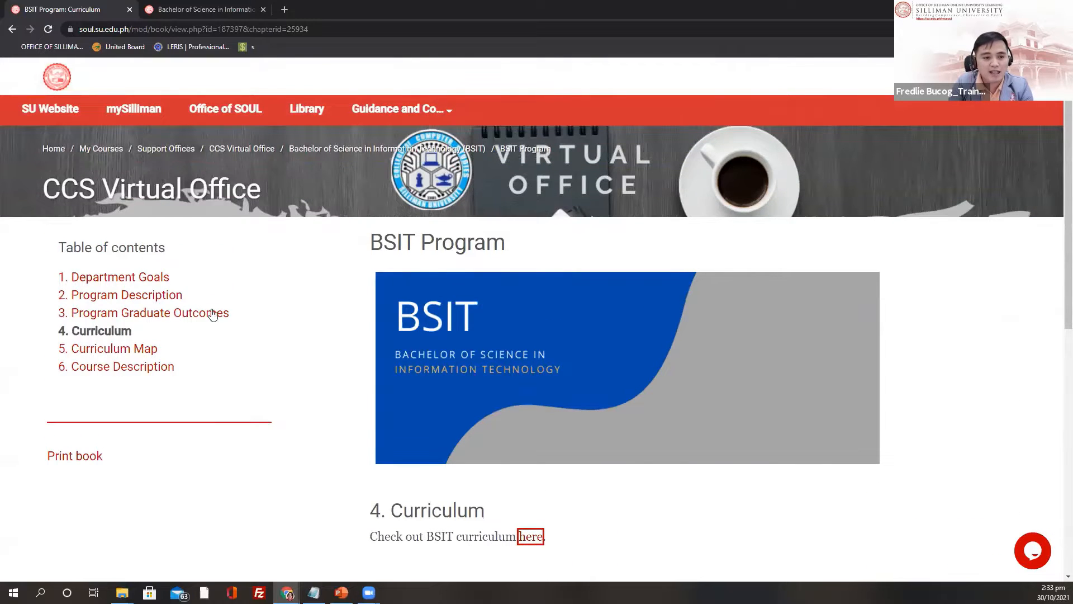
{"action": "scroll", "coordinate": [156, 285], "scroll_direction": "down", "scroll_amount": 1}
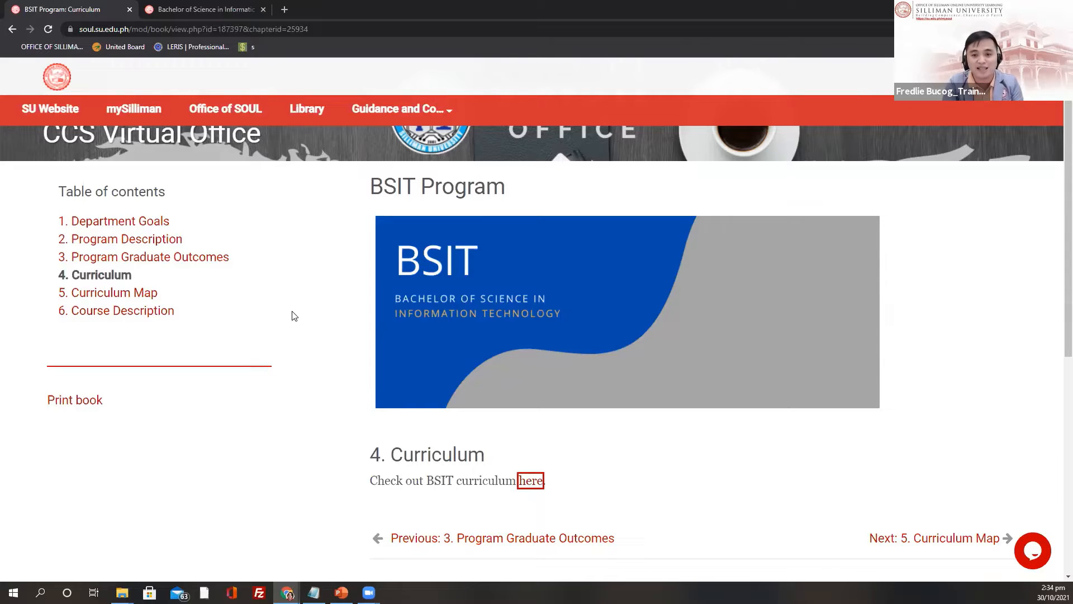
{"action": "scroll", "coordinate": [431, 529], "scroll_direction": "down", "scroll_amount": 3}
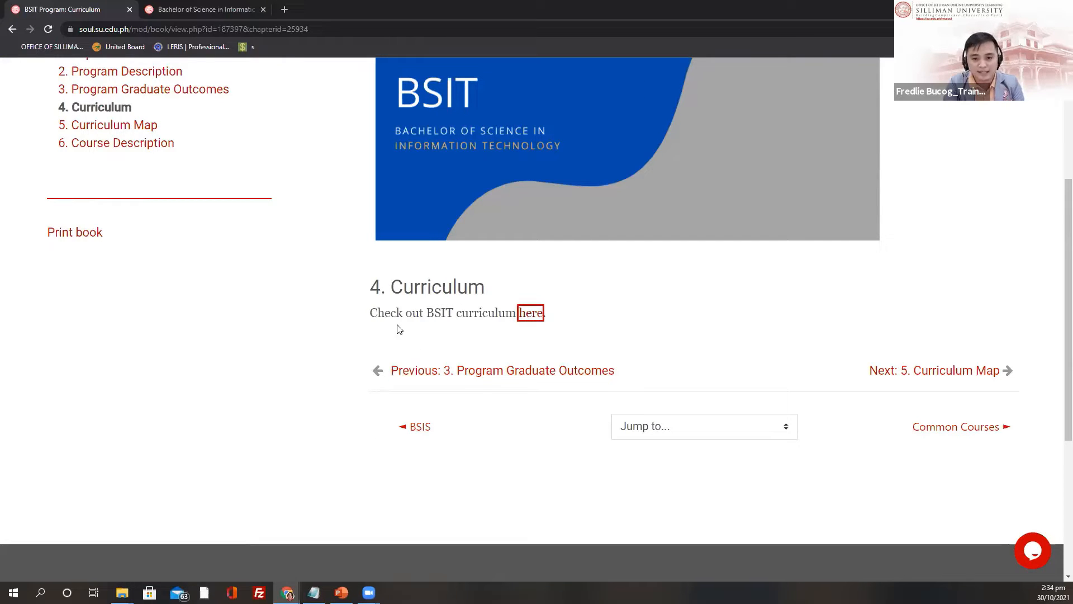
{"action": "scroll", "coordinate": [416, 342], "scroll_direction": "up", "scroll_amount": 2}
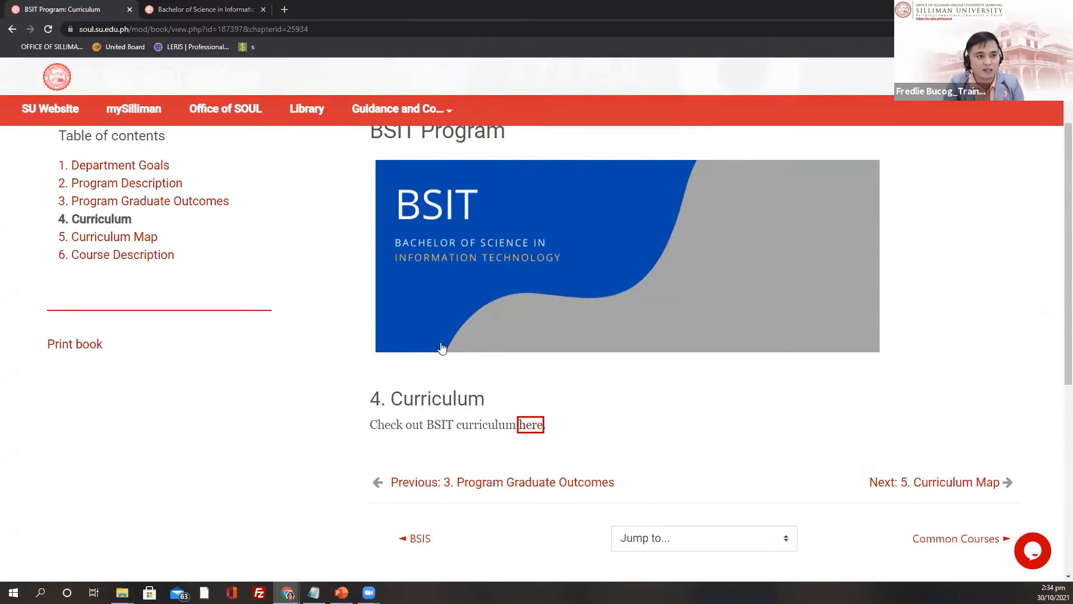
{"action": "scroll", "coordinate": [447, 386], "scroll_direction": "up", "scroll_amount": 2}
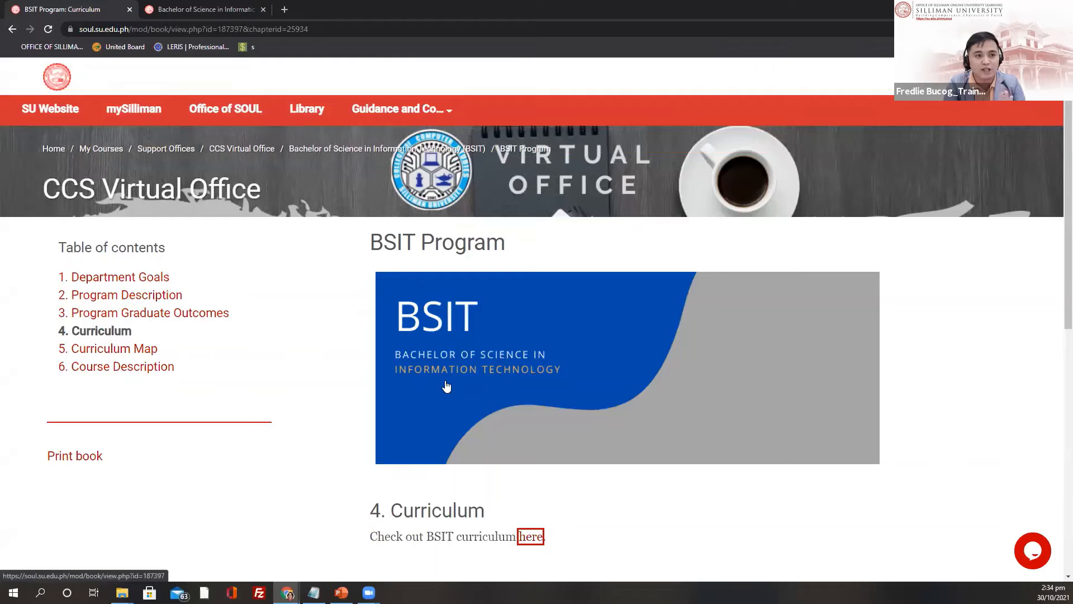
{"action": "scroll", "coordinate": [487, 368], "scroll_direction": "down", "scroll_amount": 1}
{"action": "scroll", "coordinate": [487, 369], "scroll_direction": "down", "scroll_amount": 3}
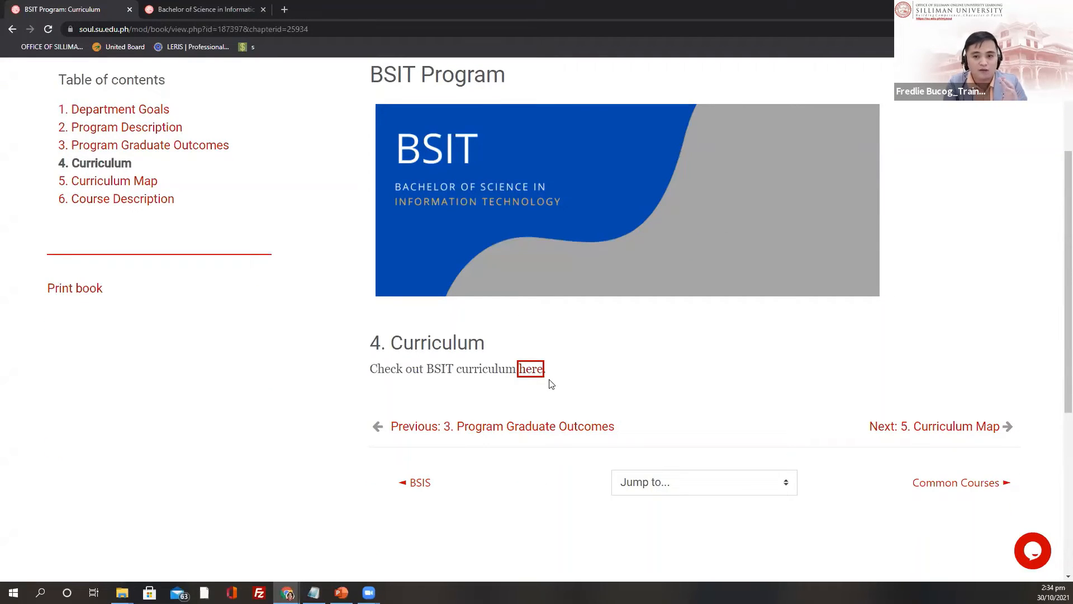
{"action": "scroll", "coordinate": [549, 390], "scroll_direction": "up", "scroll_amount": 2}
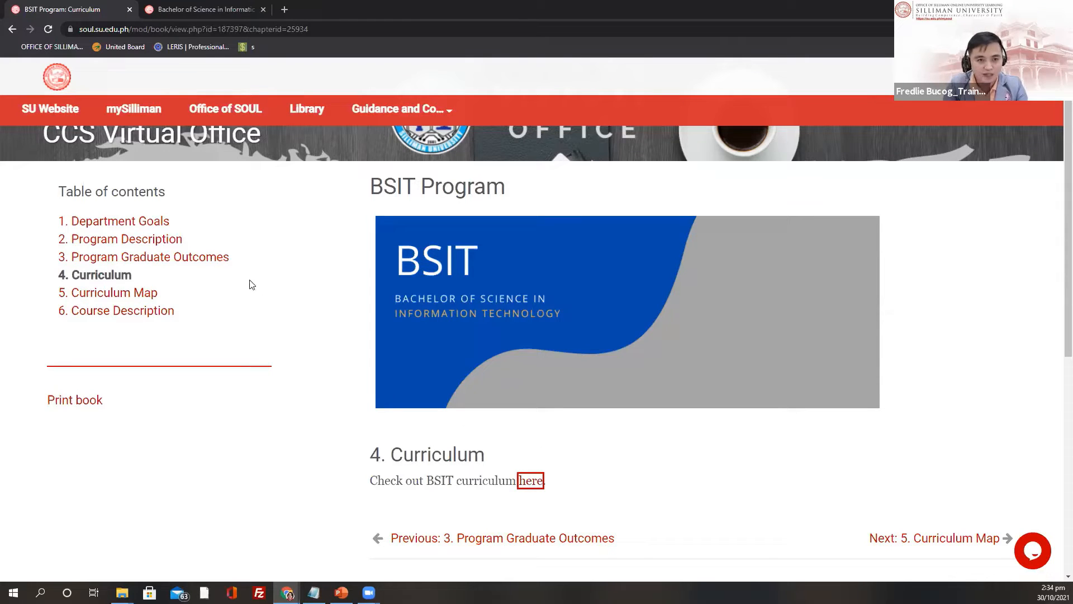
{"action": "scroll", "coordinate": [259, 288], "scroll_direction": "up", "scroll_amount": 1}
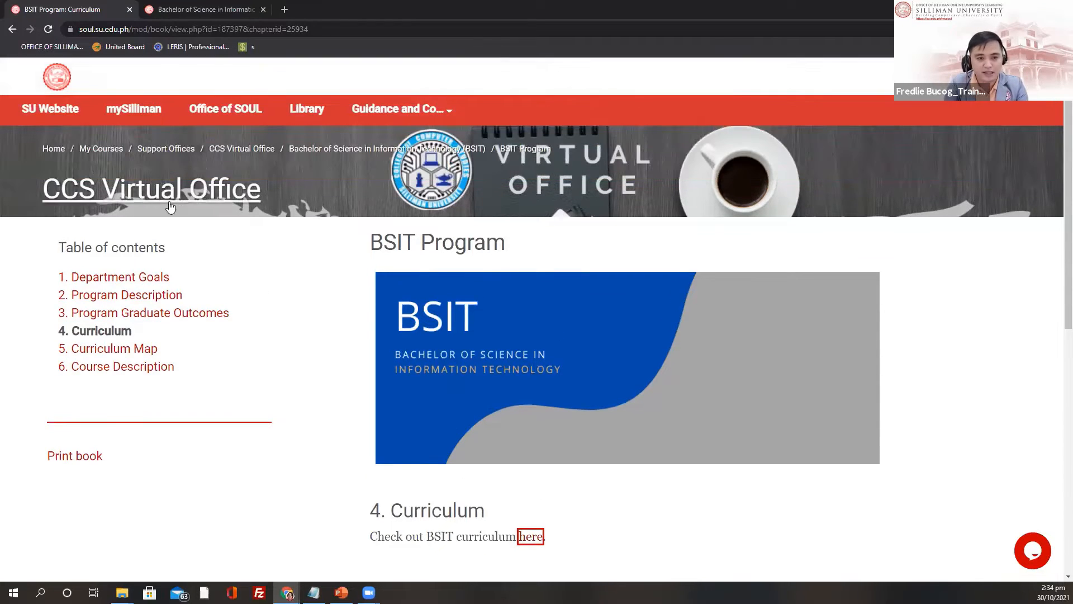
{"action": "scroll", "coordinate": [274, 314], "scroll_direction": "down", "scroll_amount": 1}
{"action": "scroll", "coordinate": [271, 290], "scroll_direction": "up", "scroll_amount": 1}
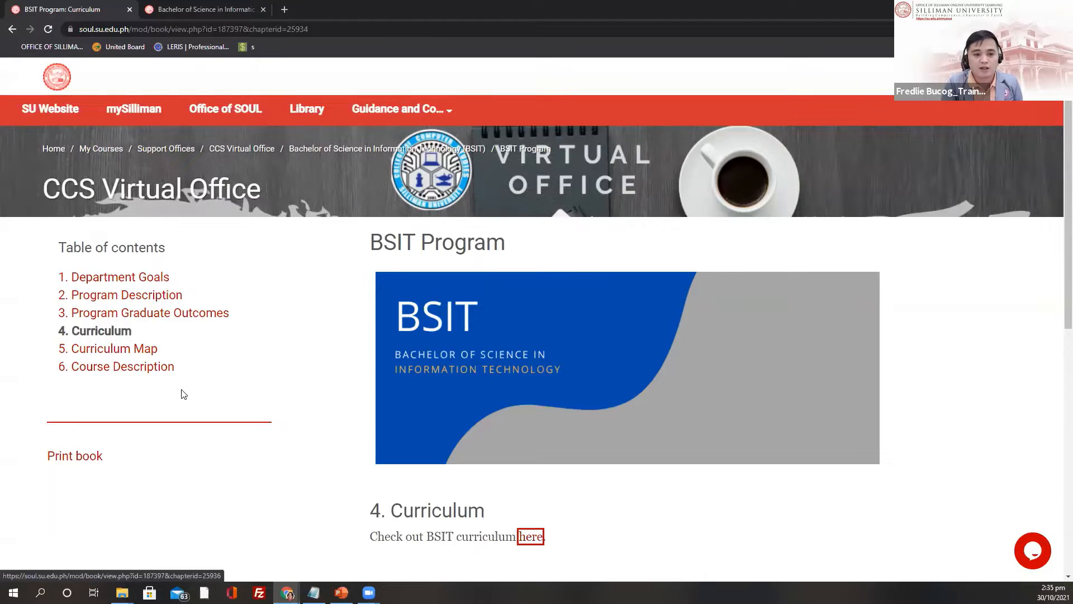
{"action": "scroll", "coordinate": [178, 391], "scroll_direction": "down", "scroll_amount": 2}
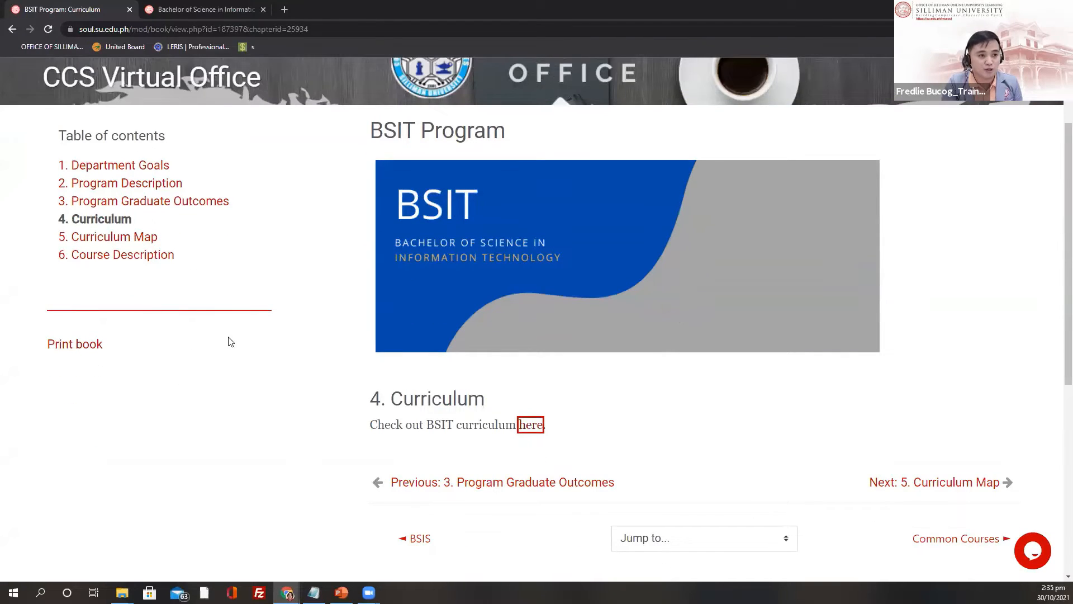
{"action": "scroll", "coordinate": [232, 324], "scroll_direction": "up", "scroll_amount": 2}
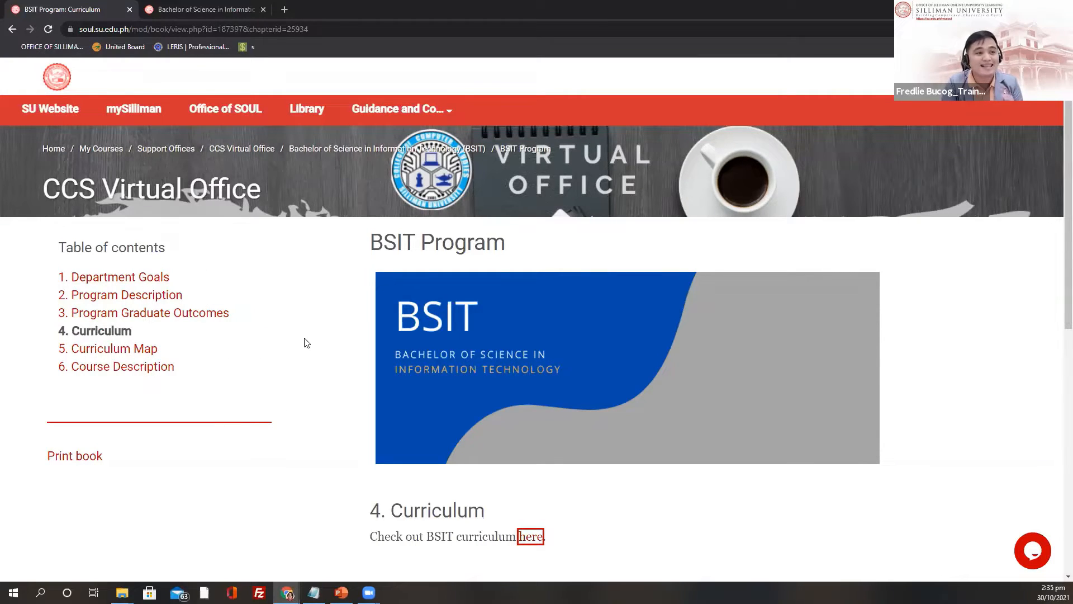
{"action": "scroll", "coordinate": [366, 394], "scroll_direction": "down", "scroll_amount": 2}
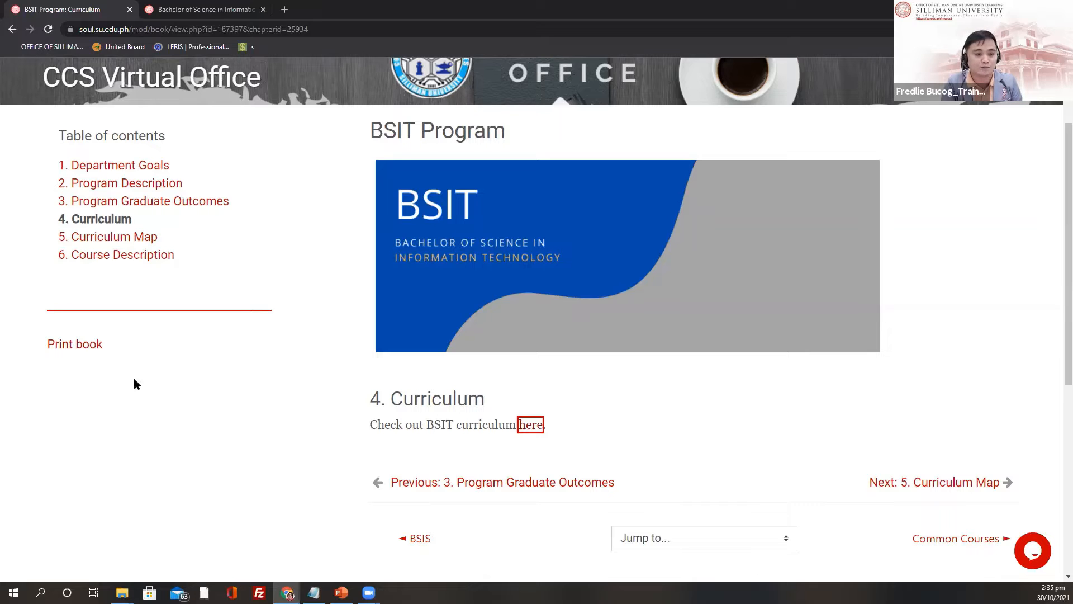
{"action": "scroll", "coordinate": [194, 364], "scroll_direction": "up", "scroll_amount": 2}
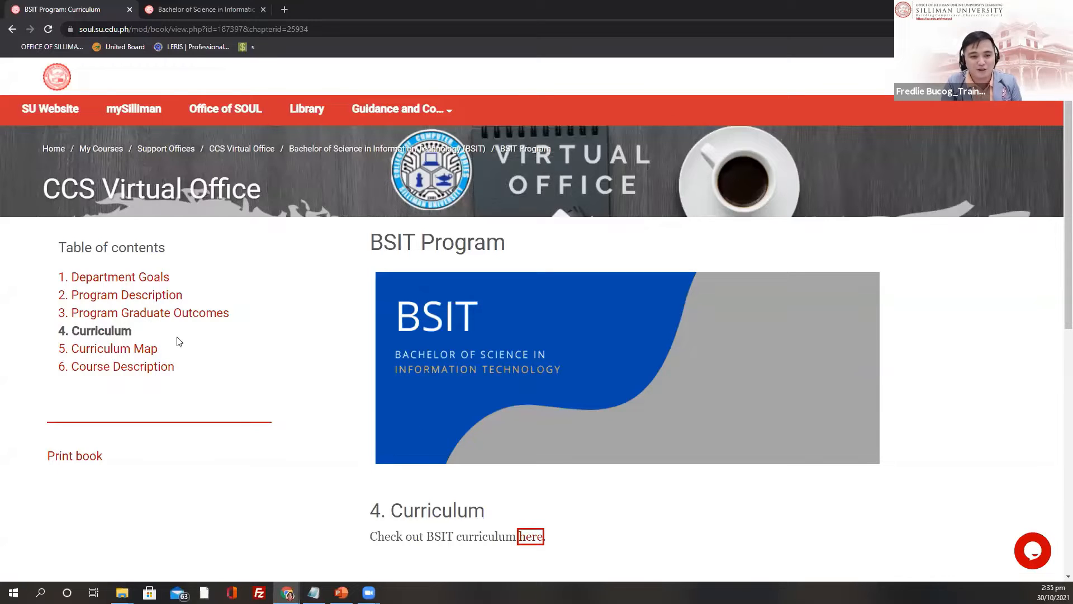
{"action": "scroll", "coordinate": [279, 387], "scroll_direction": "down", "scroll_amount": 2}
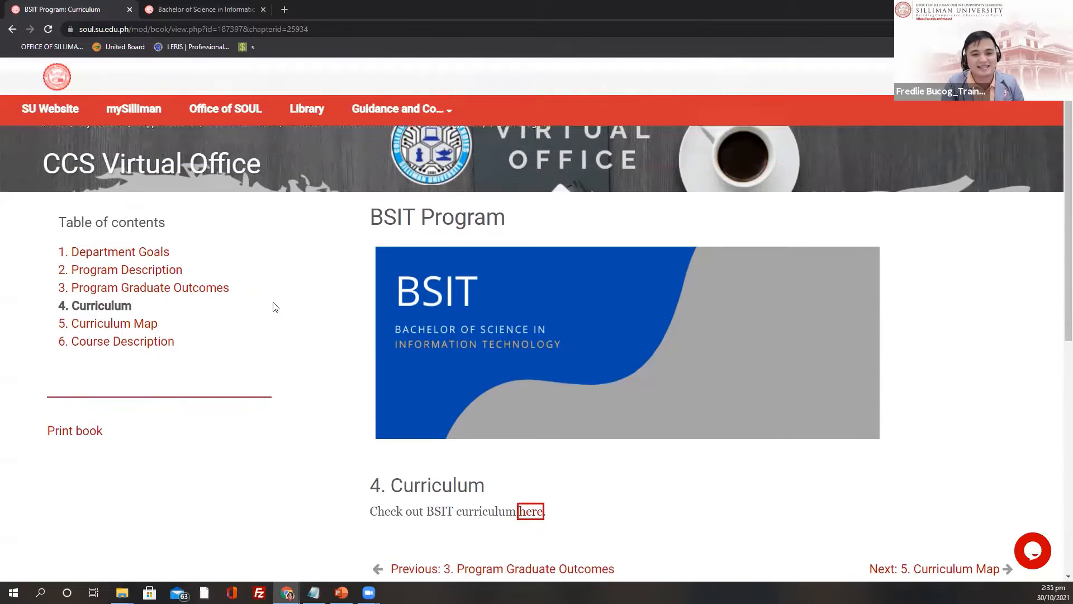
{"action": "scroll", "coordinate": [273, 304], "scroll_direction": "up", "scroll_amount": 2}
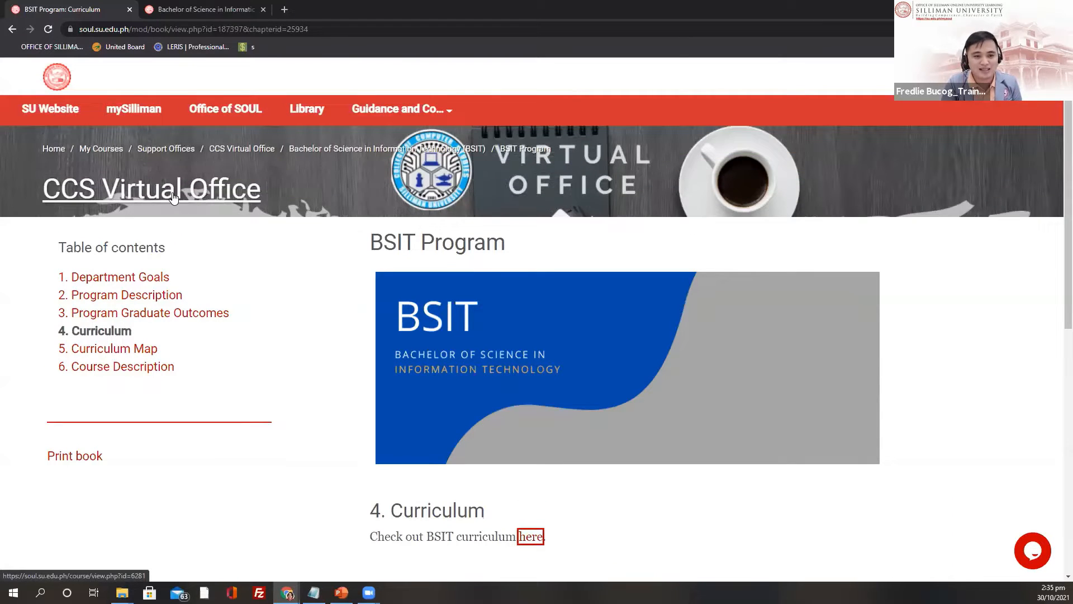
Step: Return to the CCS Virtual Office course and look over its BSIT section
{"action": "left_click", "coordinate": [174, 197]}
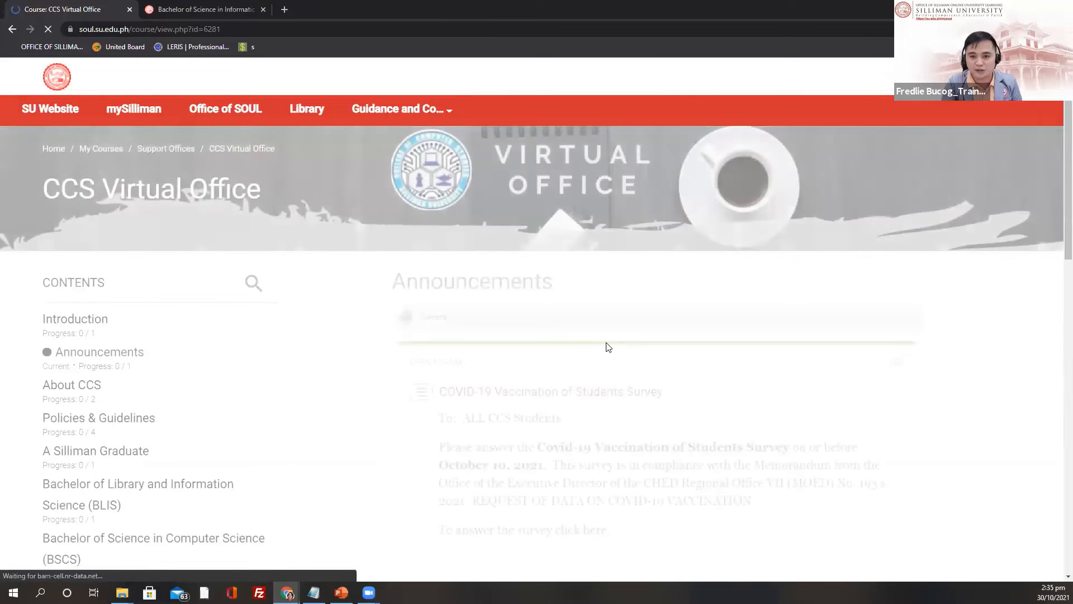
{"action": "scroll", "coordinate": [511, 371], "scroll_direction": "down", "scroll_amount": 3}
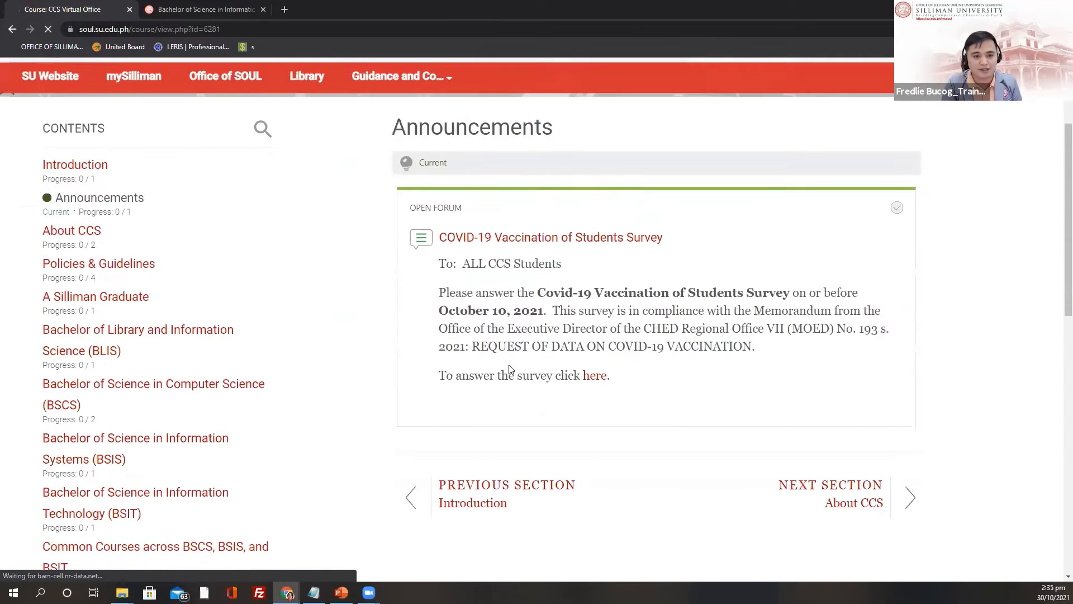
{"action": "scroll", "coordinate": [148, 347], "scroll_direction": "down", "scroll_amount": 3}
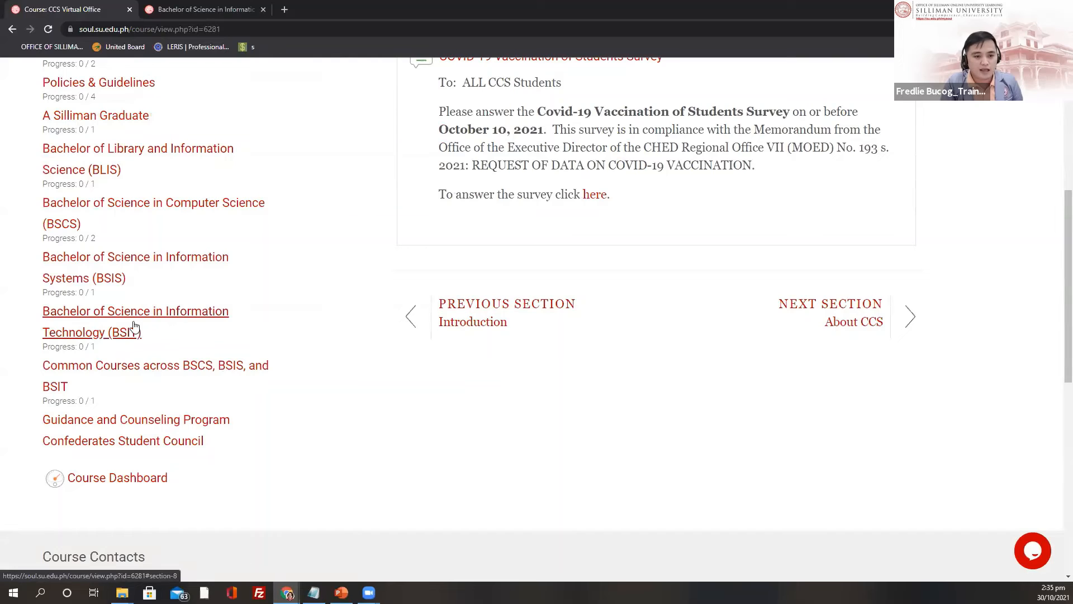
{"action": "left_click", "coordinate": [104, 330]}
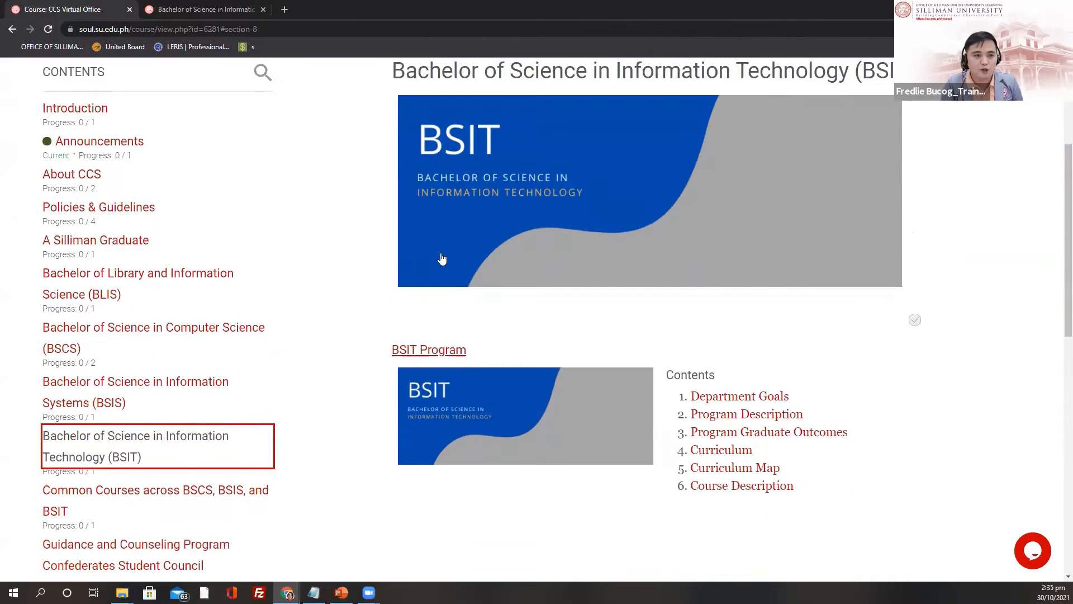
{"action": "scroll", "coordinate": [442, 258], "scroll_direction": "down", "scroll_amount": 2}
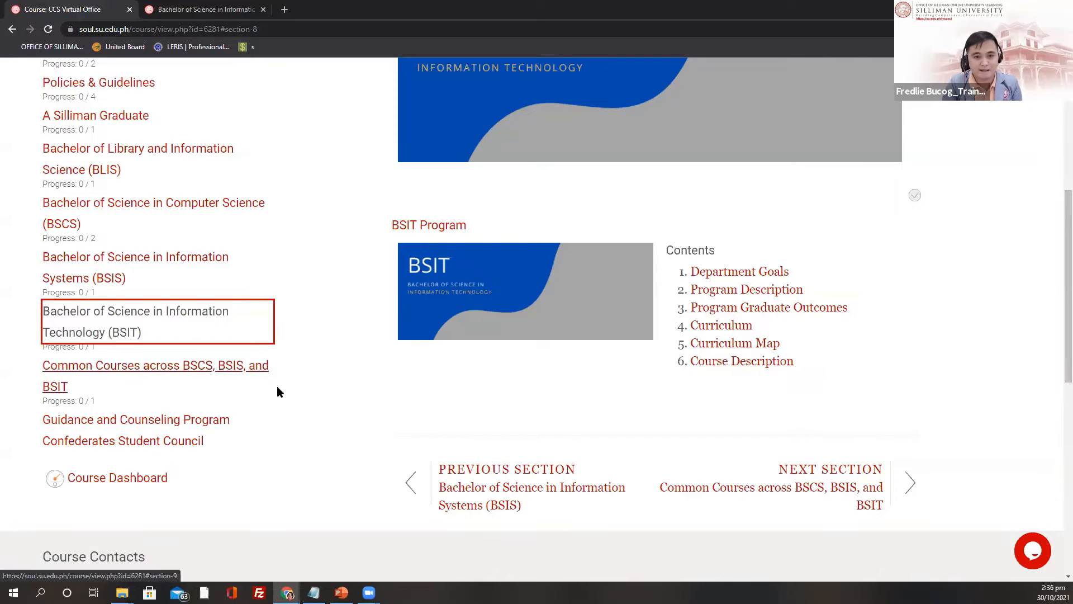
{"action": "scroll", "coordinate": [261, 383], "scroll_direction": "up", "scroll_amount": 3}
{"action": "scroll", "coordinate": [263, 384], "scroll_direction": "up", "scroll_amount": 3}
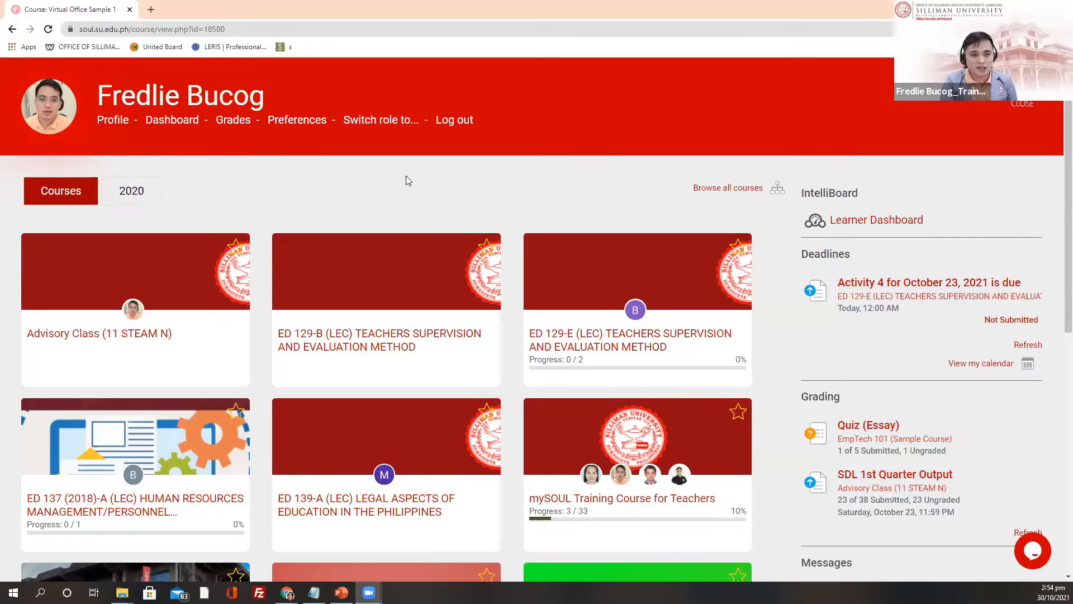
{"action": "scroll", "coordinate": [586, 198], "scroll_direction": "down", "scroll_amount": 8}
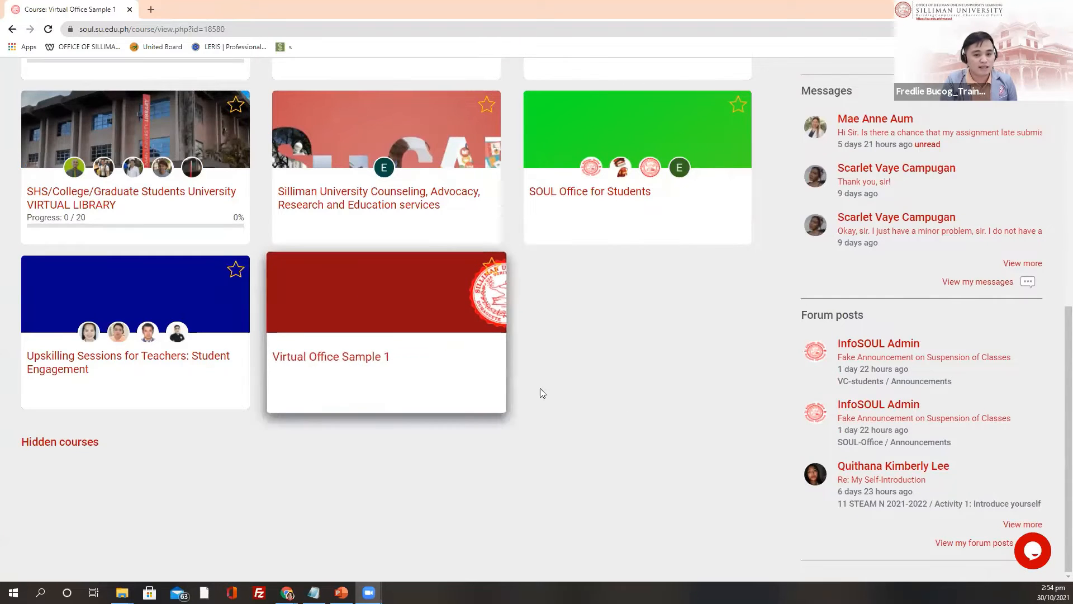
{"action": "scroll", "coordinate": [723, 397], "scroll_direction": "up", "scroll_amount": 3}
{"action": "scroll", "coordinate": [723, 397], "scroll_direction": "up", "scroll_amount": 4}
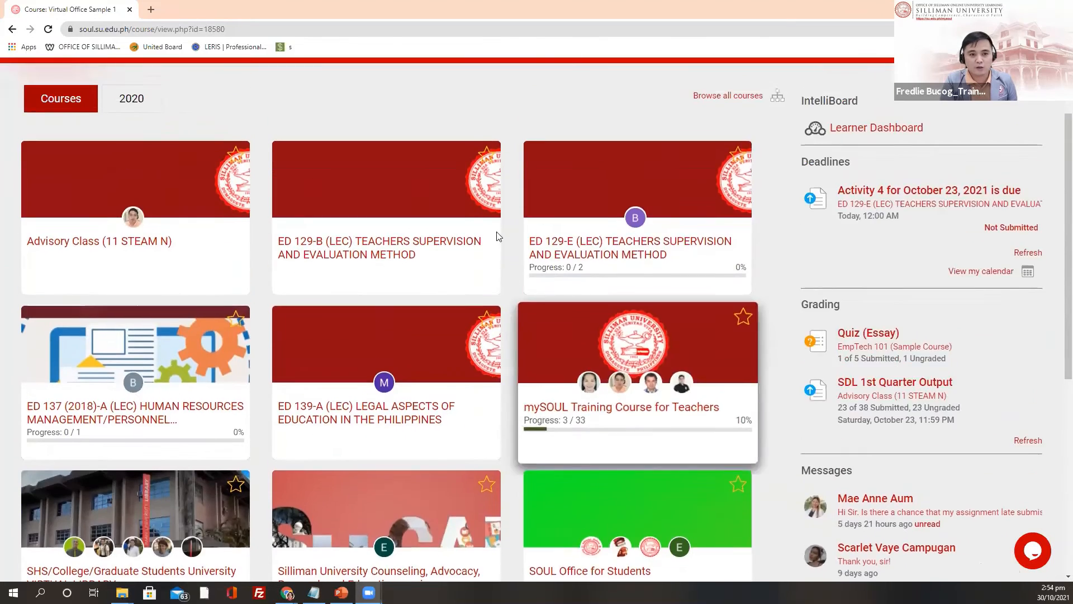
{"action": "scroll", "coordinate": [601, 426], "scroll_direction": "down", "scroll_amount": 7}
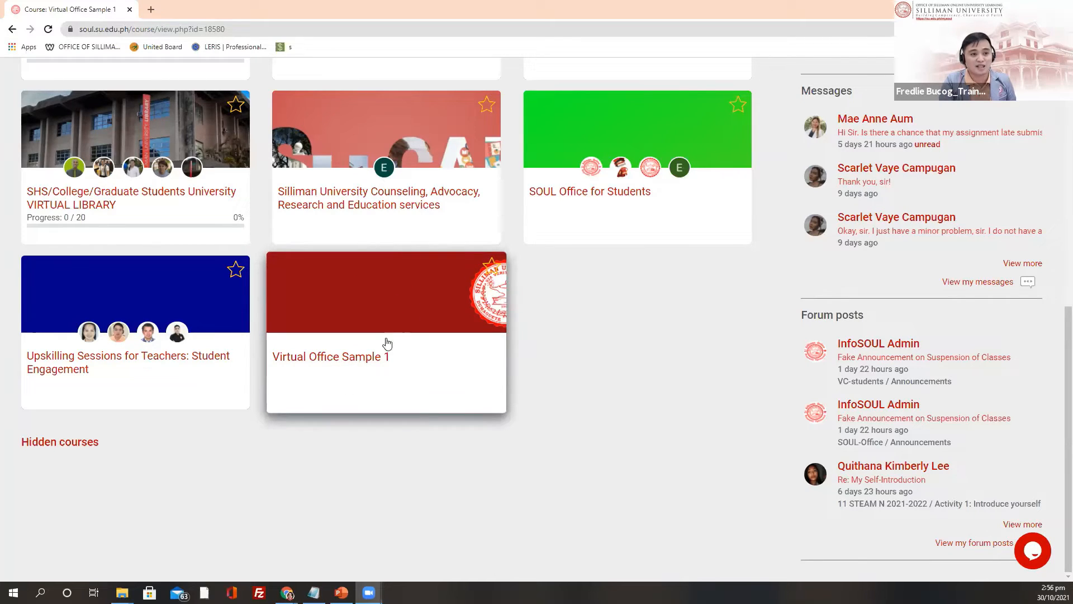
Step: Open Virtual Office Sample 1 and review its Announcements forum and Topics 1–10
{"action": "left_click", "coordinate": [346, 360]}
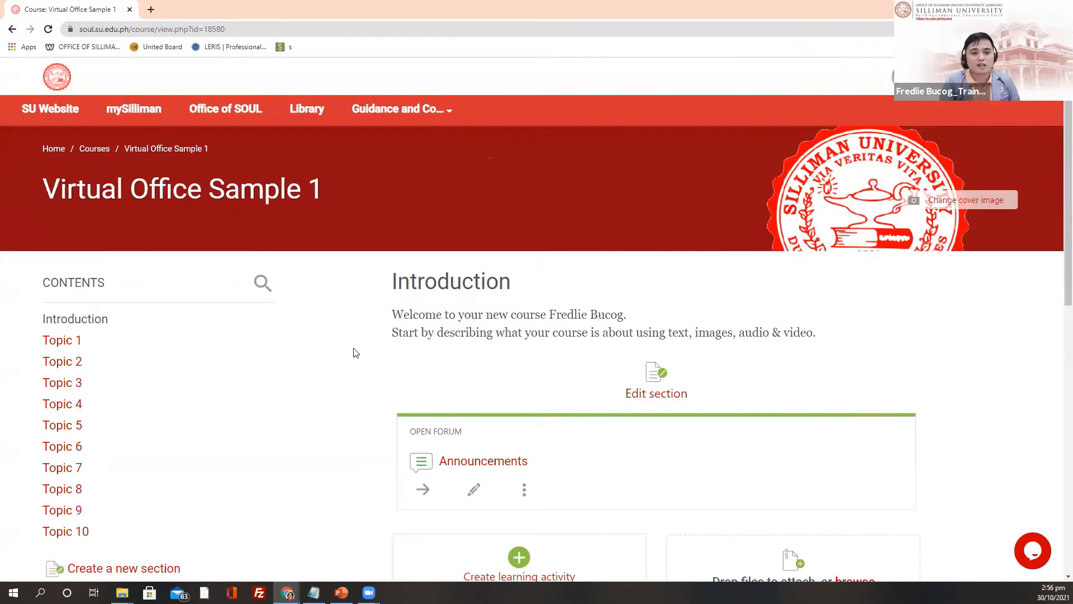
{"action": "scroll", "coordinate": [336, 299], "scroll_direction": "down", "scroll_amount": 1}
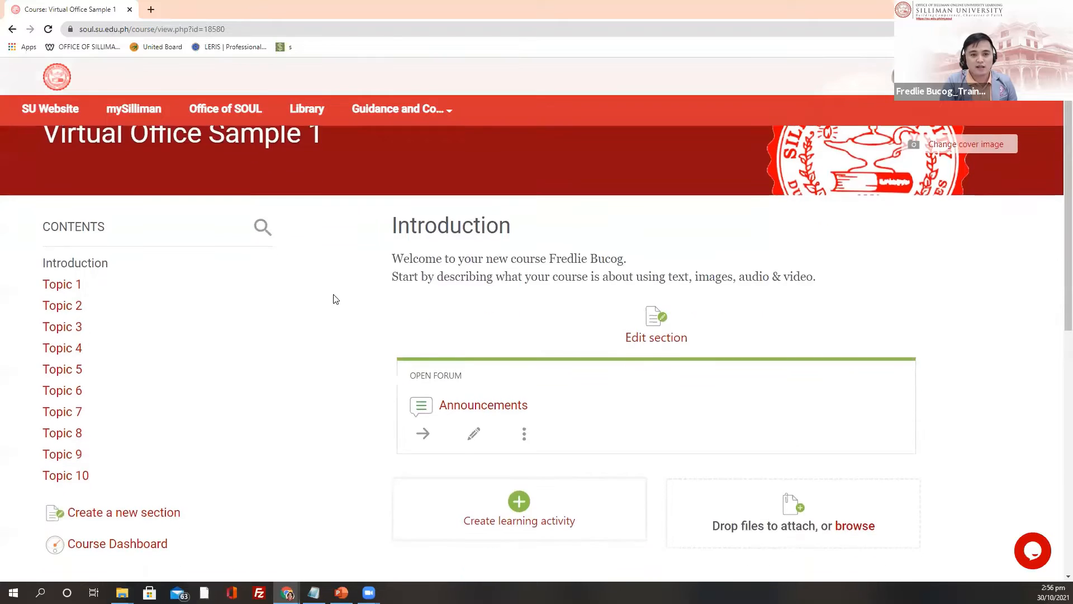
{"action": "scroll", "coordinate": [334, 296], "scroll_direction": "up", "scroll_amount": 1}
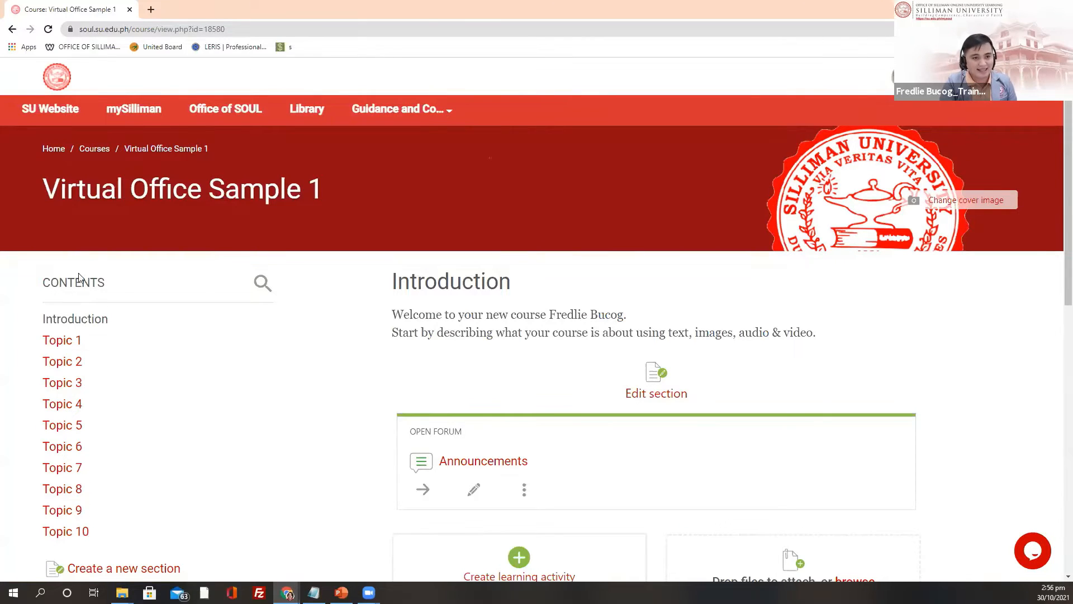
{"action": "scroll", "coordinate": [91, 313], "scroll_direction": "down", "scroll_amount": 1}
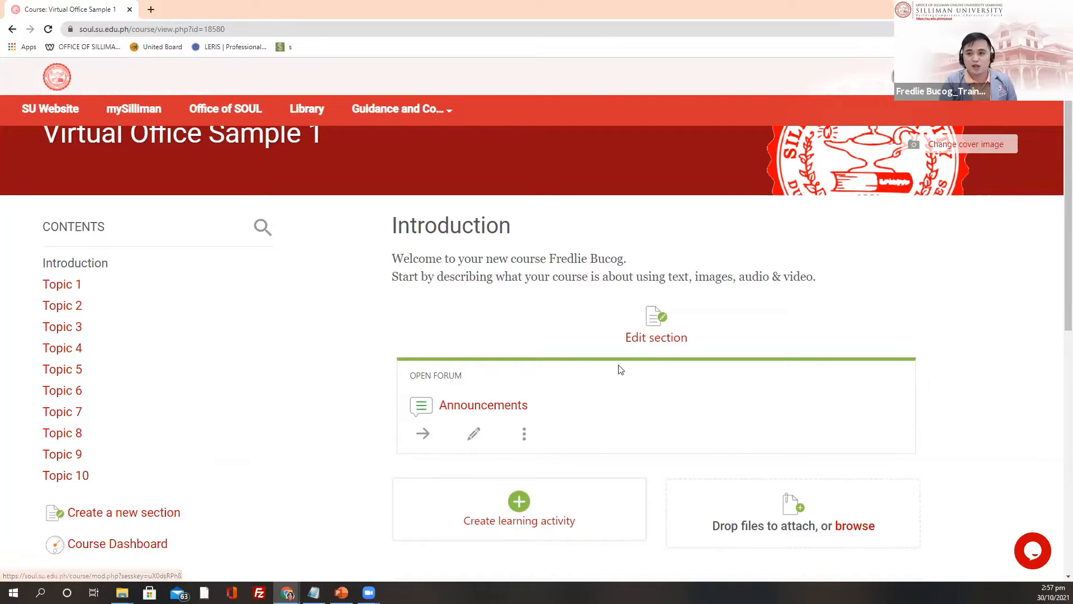
{"action": "scroll", "coordinate": [979, 375], "scroll_direction": "up", "scroll_amount": 1}
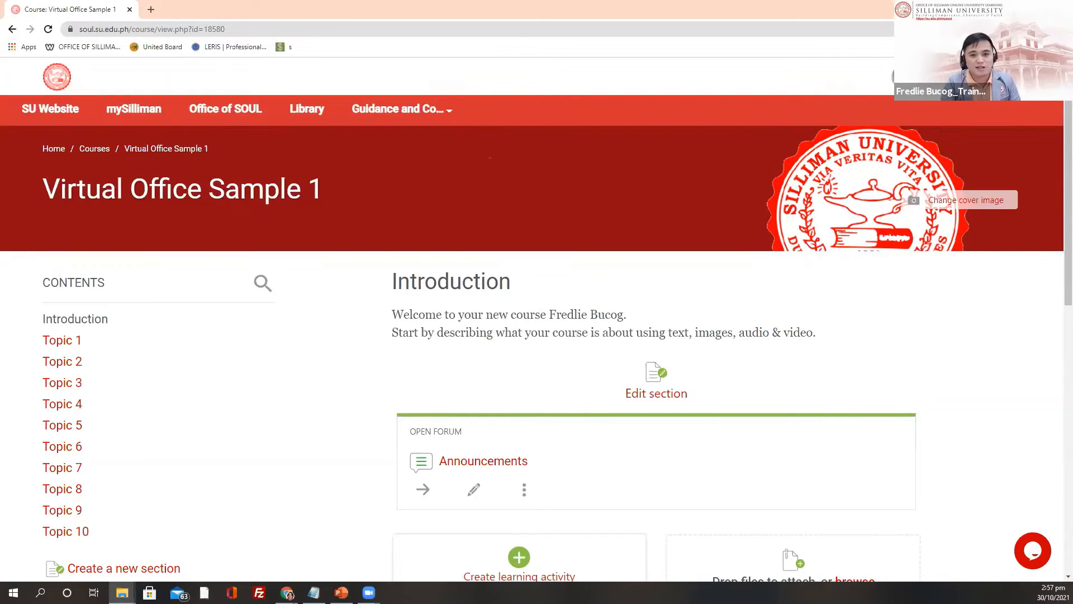
Step: Check rawcoverimage's Security and Details properties (1640 x 924, 2.25 MB), then minimize the SOUL Virtual Office folder
{"action": "key", "text": "alt+Tab"}
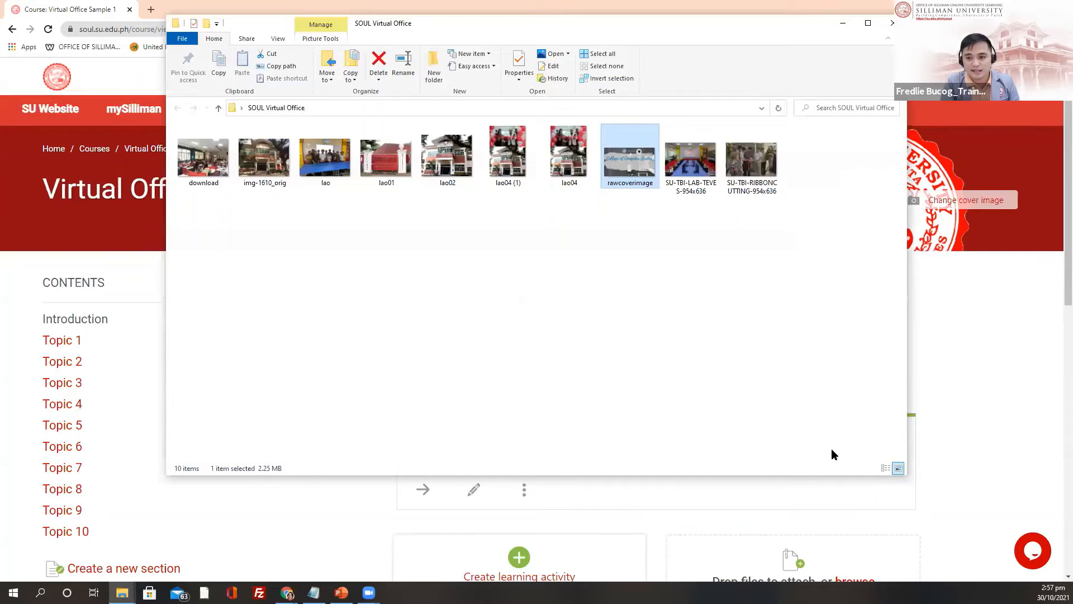
{"action": "right_click", "coordinate": [623, 156]}
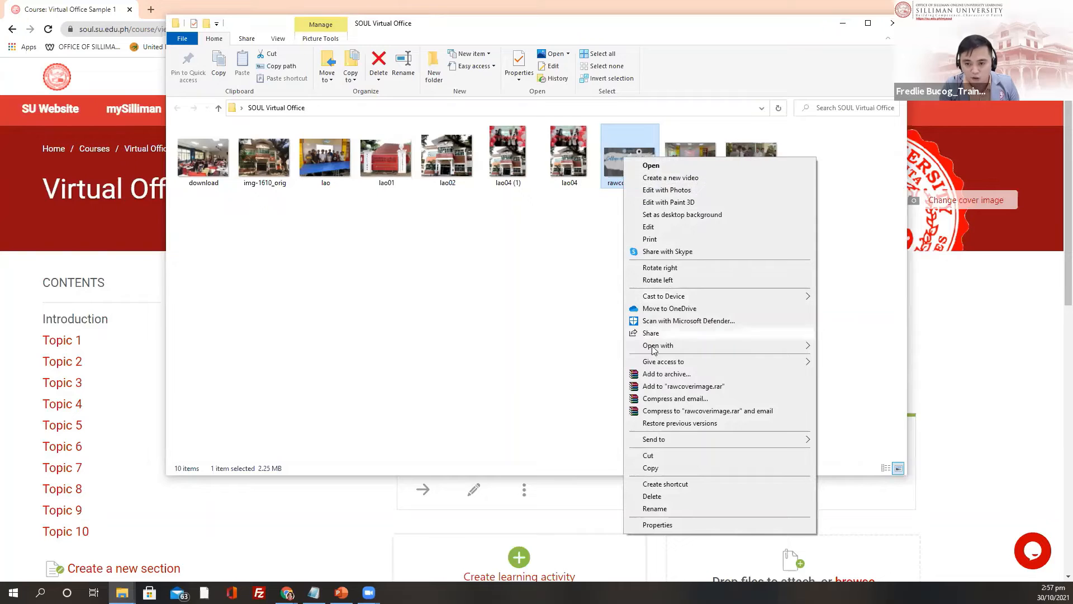
{"action": "left_click", "coordinate": [667, 525]}
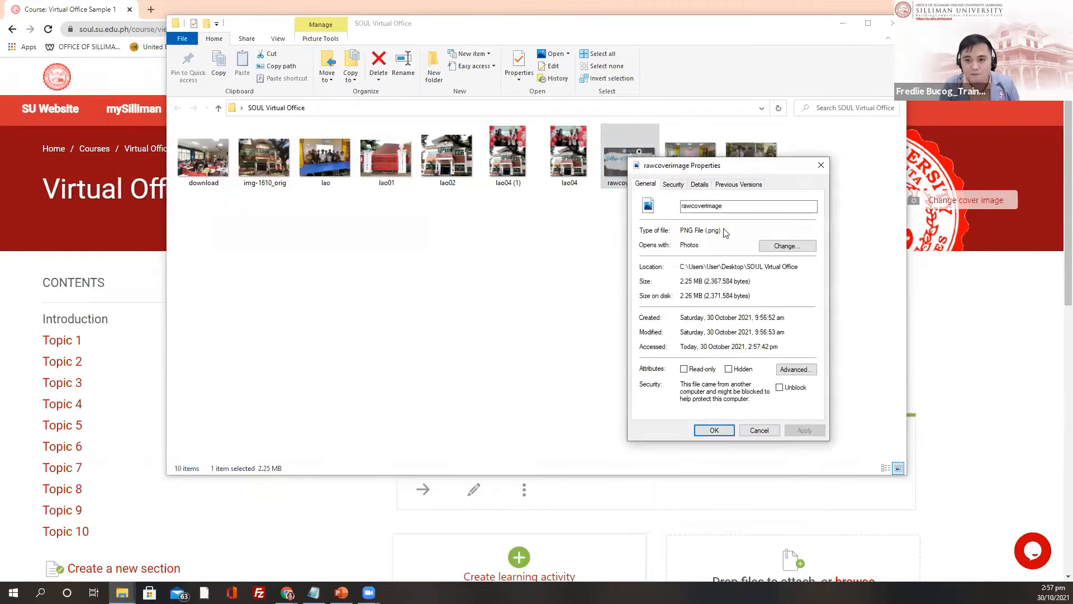
{"action": "left_click", "coordinate": [677, 187]}
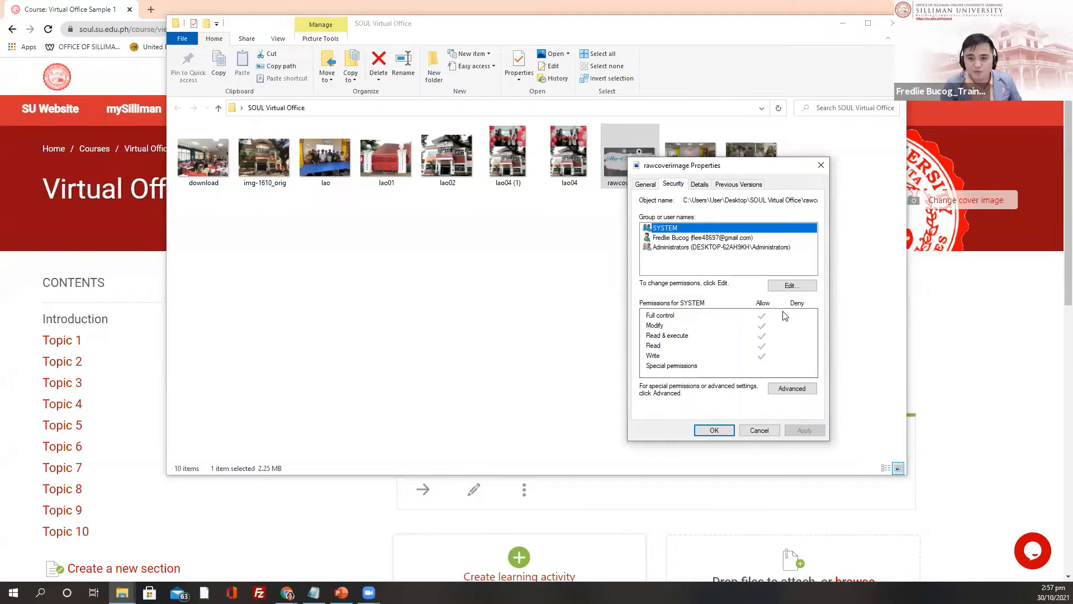
{"action": "left_click", "coordinate": [699, 184]}
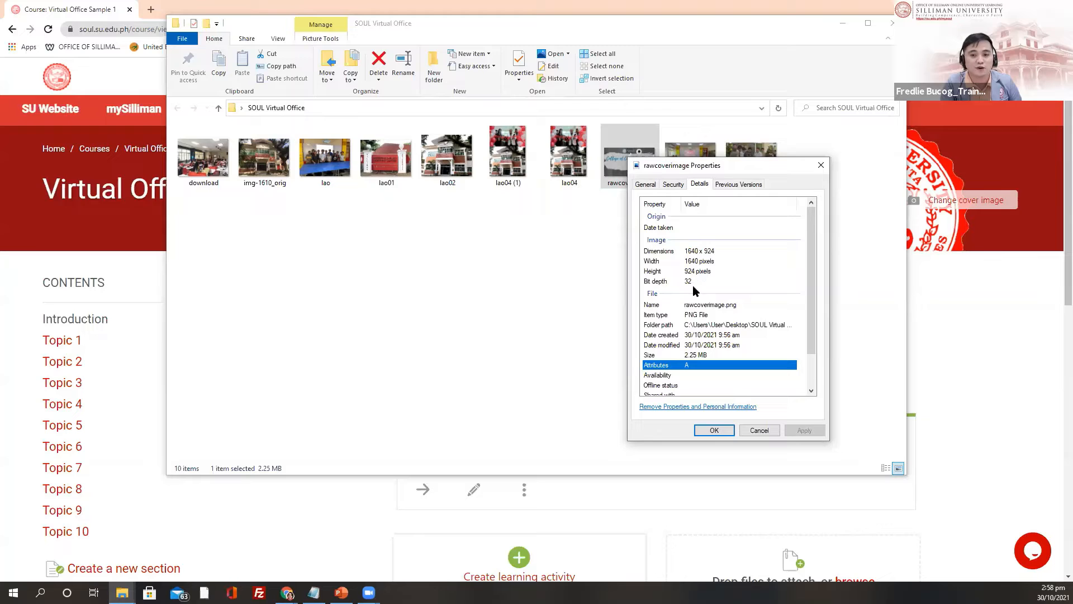
{"action": "left_click", "coordinate": [820, 167]}
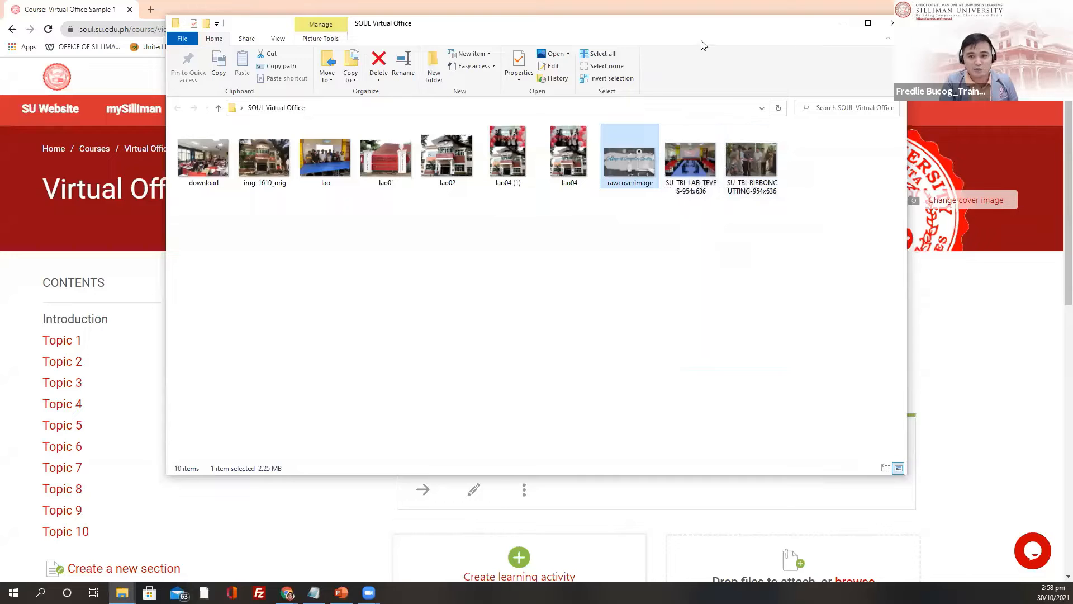
{"action": "left_click", "coordinate": [842, 22]}
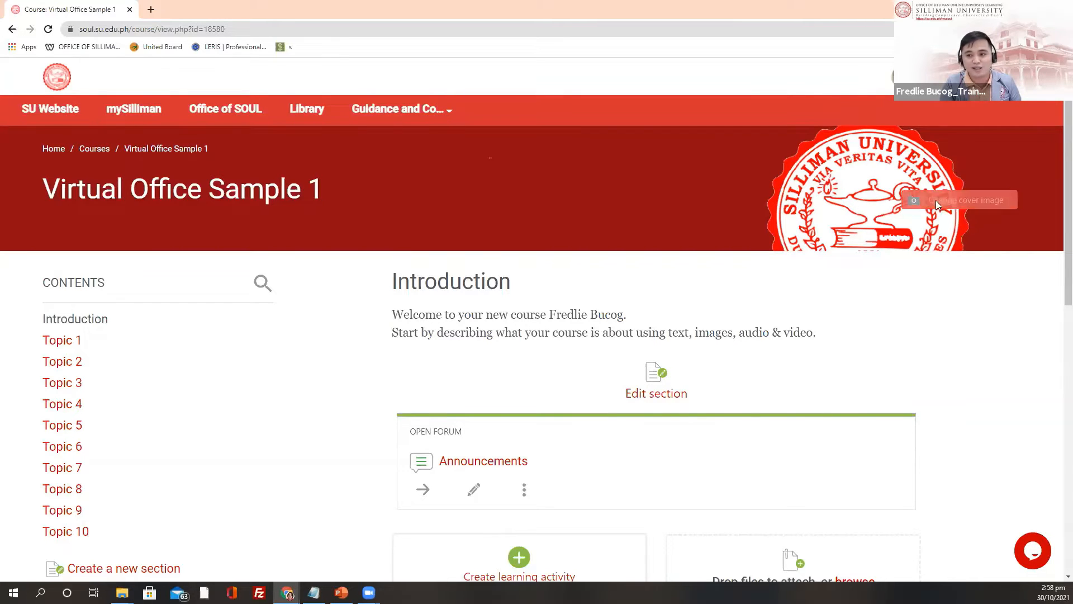
Step: Load Desktop > SOUL Virtual Office > rawcoverimage as the course's new cover image preview
{"action": "left_click", "coordinate": [963, 207]}
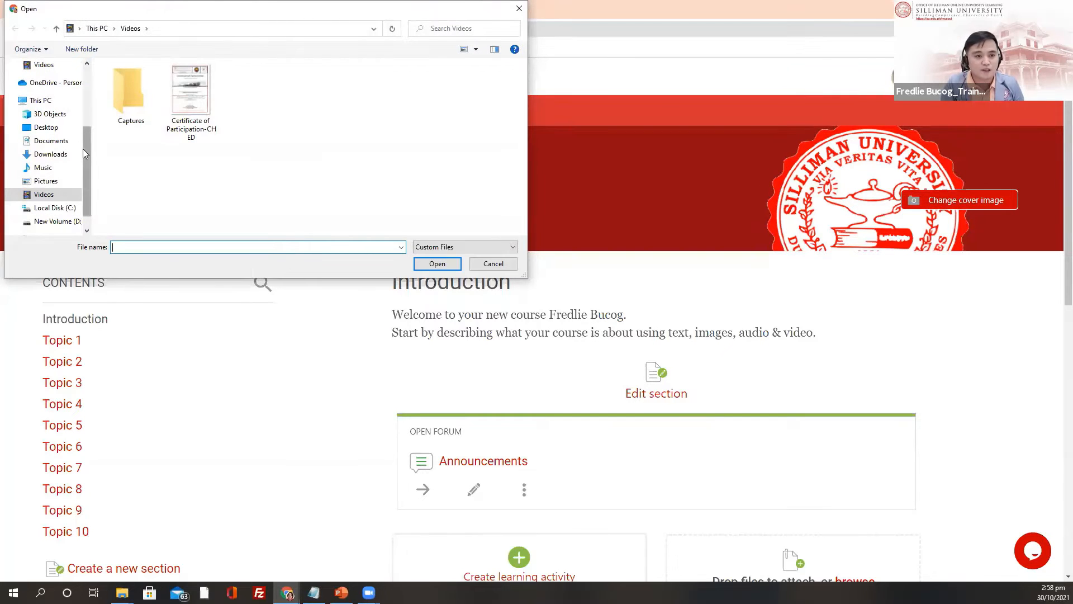
{"action": "scroll", "coordinate": [81, 151], "scroll_direction": "up", "scroll_amount": 3}
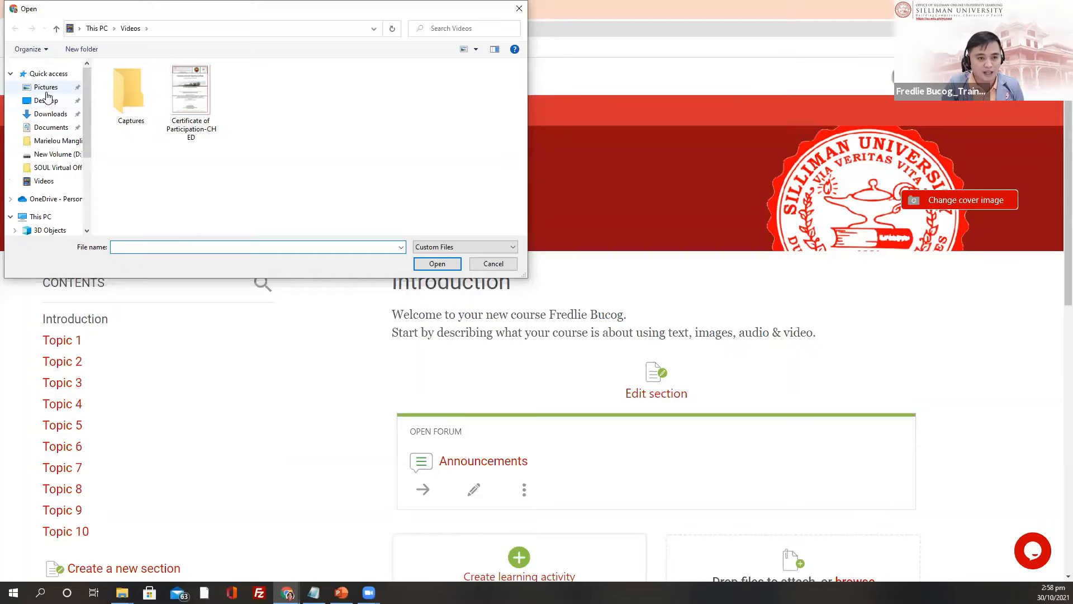
{"action": "left_click", "coordinate": [46, 100]}
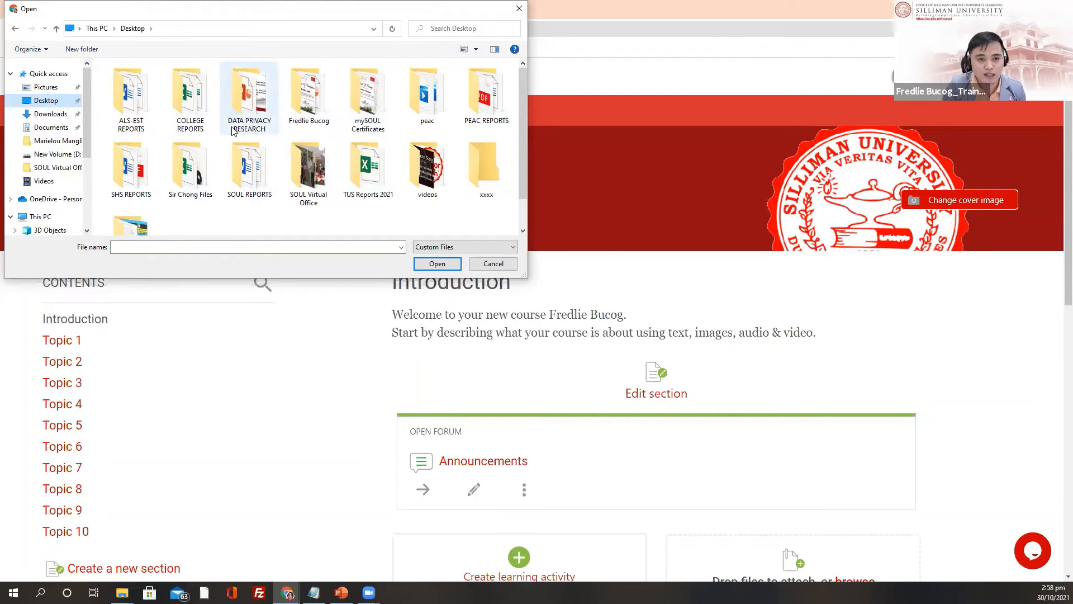
{"action": "scroll", "coordinate": [229, 137], "scroll_direction": "down", "scroll_amount": 1}
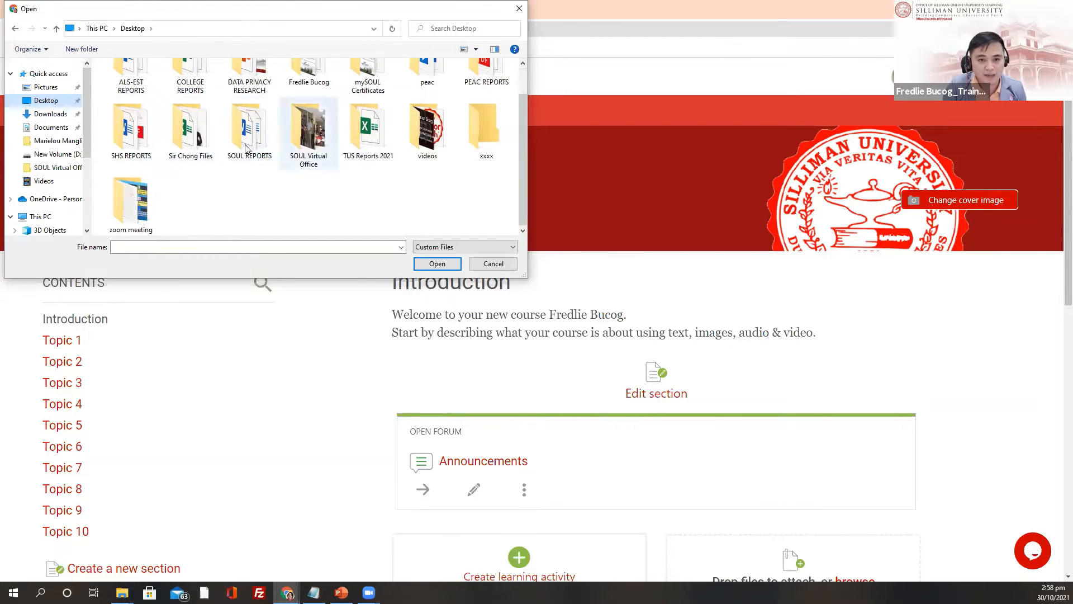
{"action": "double_click", "coordinate": [313, 139]}
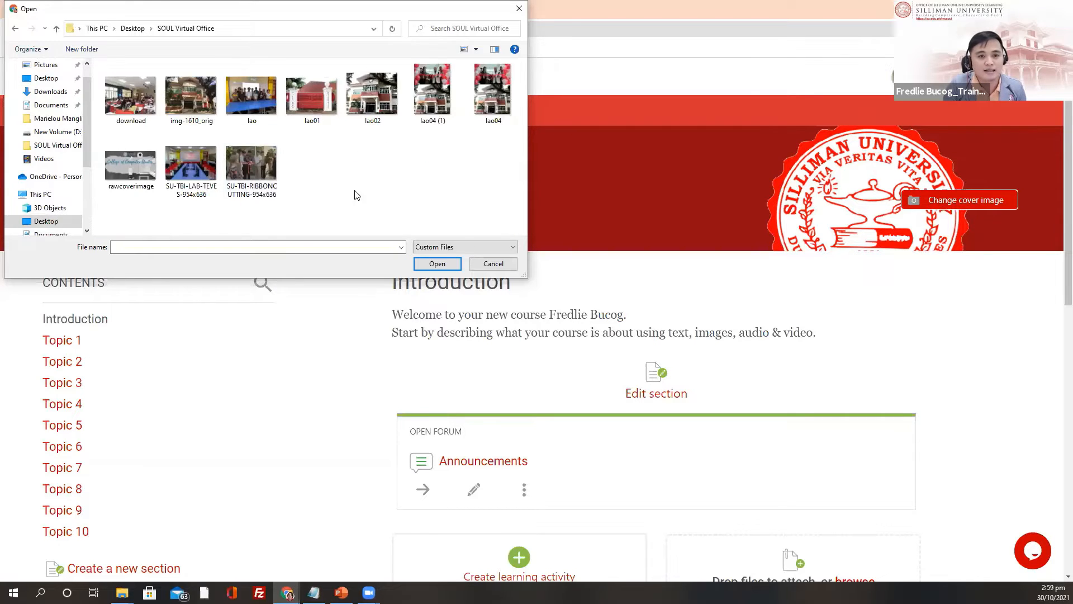
{"action": "left_click", "coordinate": [119, 169]}
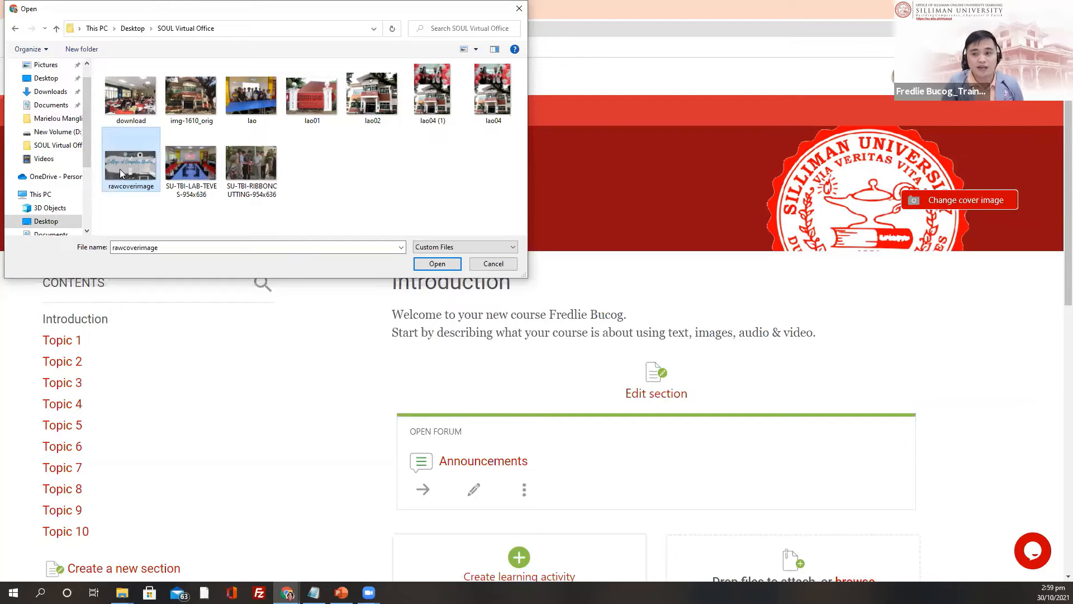
{"action": "left_click", "coordinate": [435, 264]}
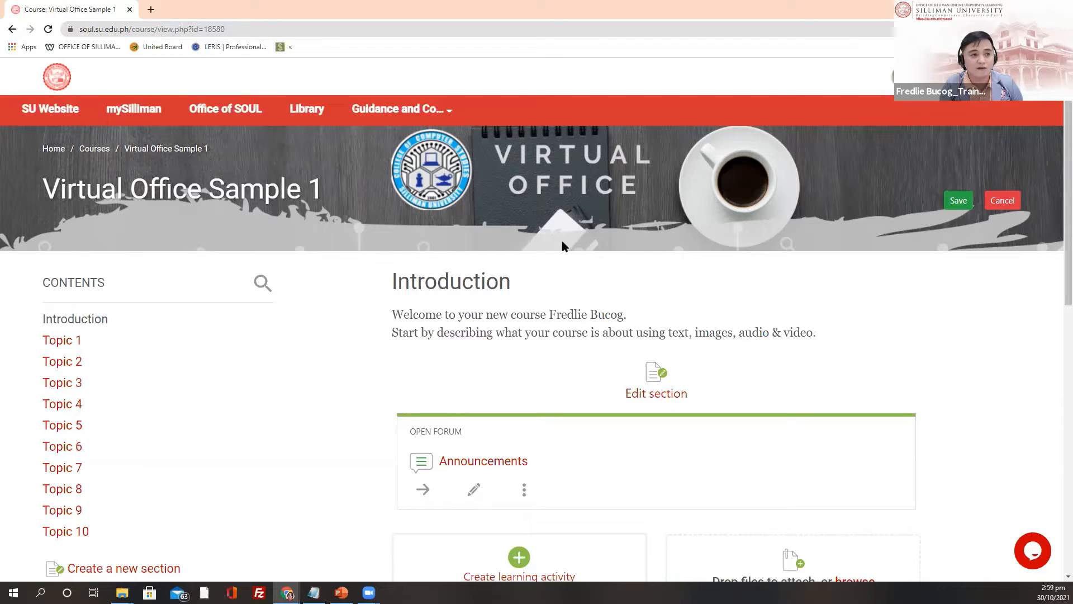
Step: Save the new cover image and reload the course page
{"action": "left_click", "coordinate": [959, 211]}
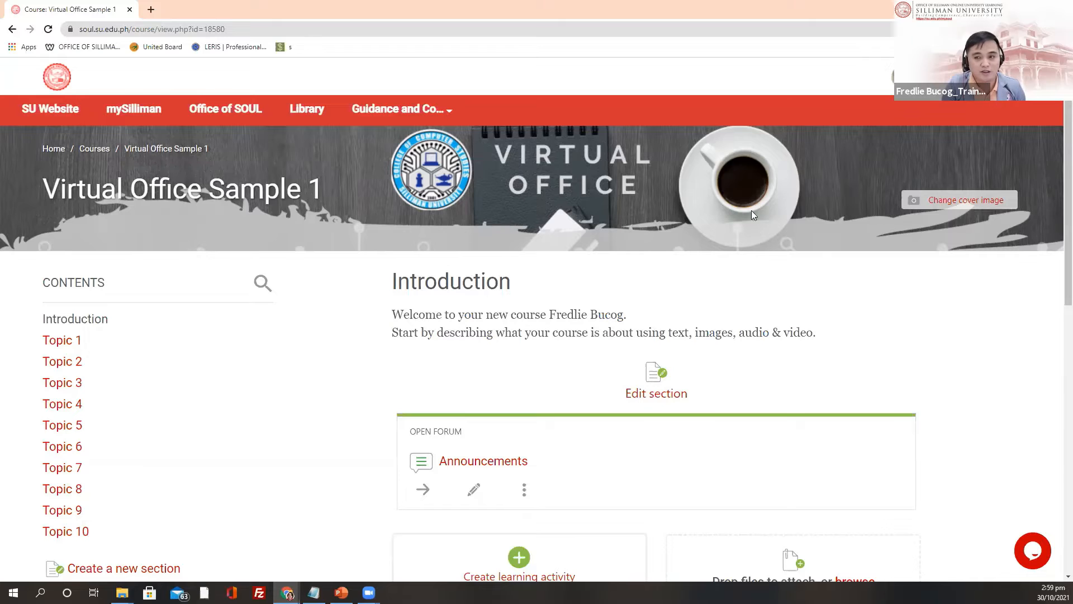
{"action": "left_click", "coordinate": [944, 77]}
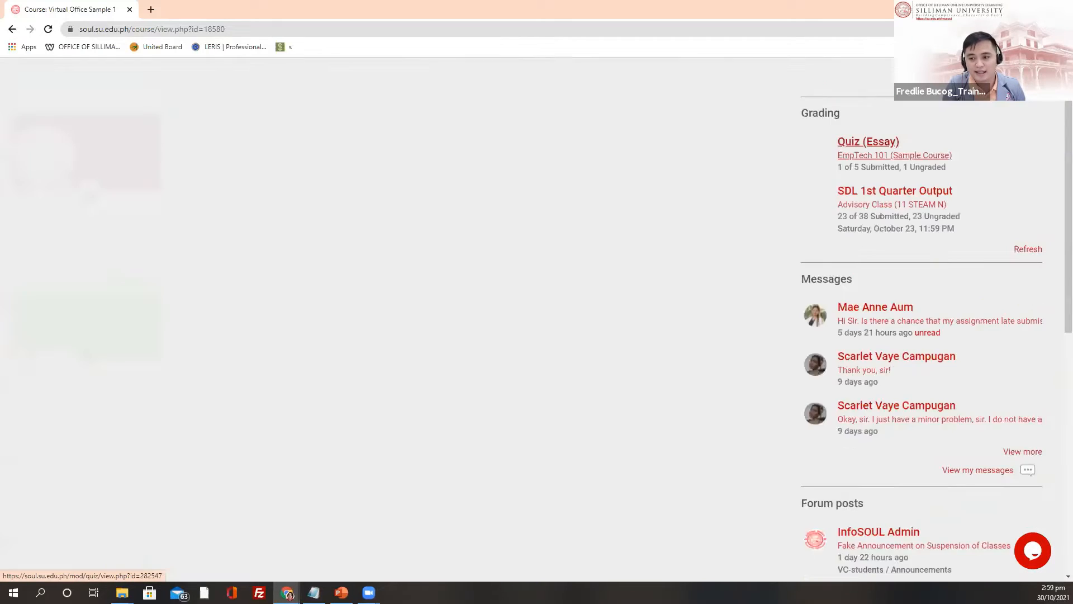
{"action": "scroll", "coordinate": [482, 334], "scroll_direction": "down", "scroll_amount": 5}
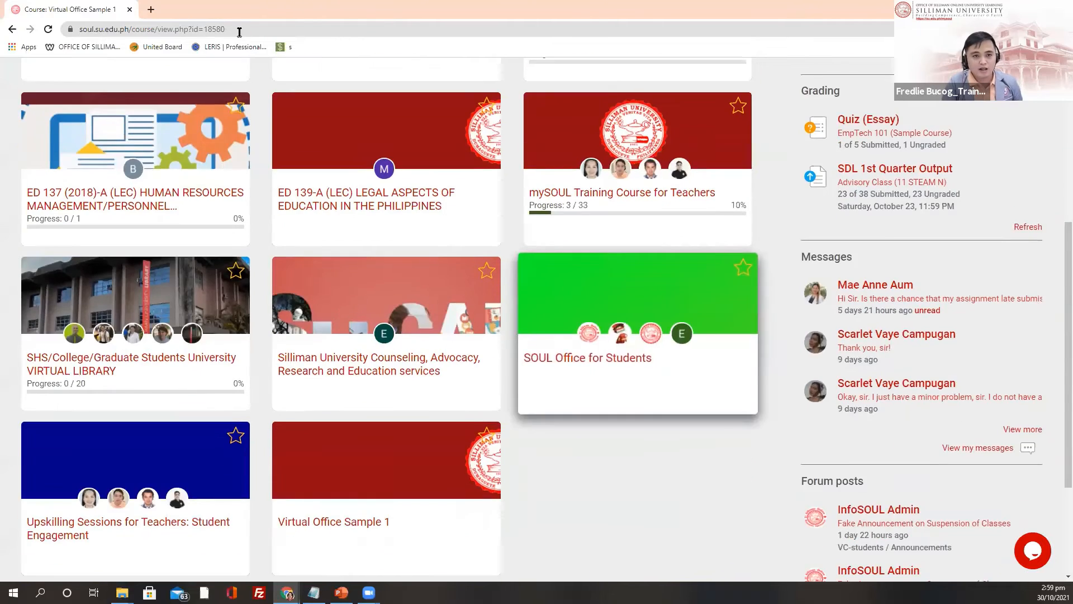
{"action": "left_click", "coordinate": [239, 32]}
{"action": "key", "text": "Return"}
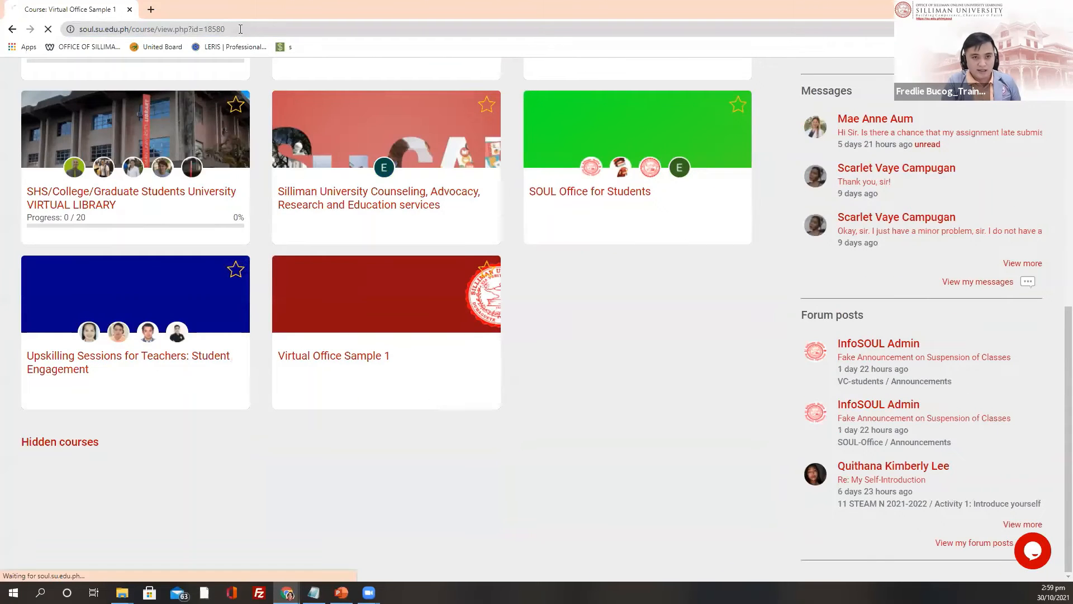
Step: Open My Courses and scroll to the Virtual Office Sample 1 card showing the new banner
{"action": "scroll", "coordinate": [938, 252], "scroll_direction": "up", "scroll_amount": 8}
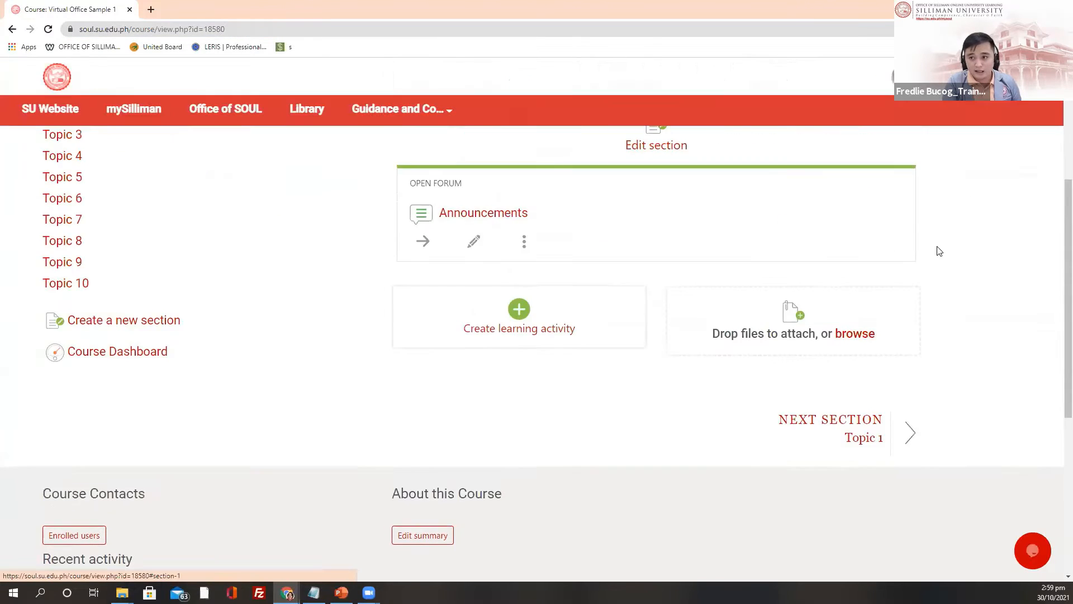
{"action": "left_click", "coordinate": [927, 77]}
{"action": "scroll", "coordinate": [458, 391], "scroll_direction": "down", "scroll_amount": 3}
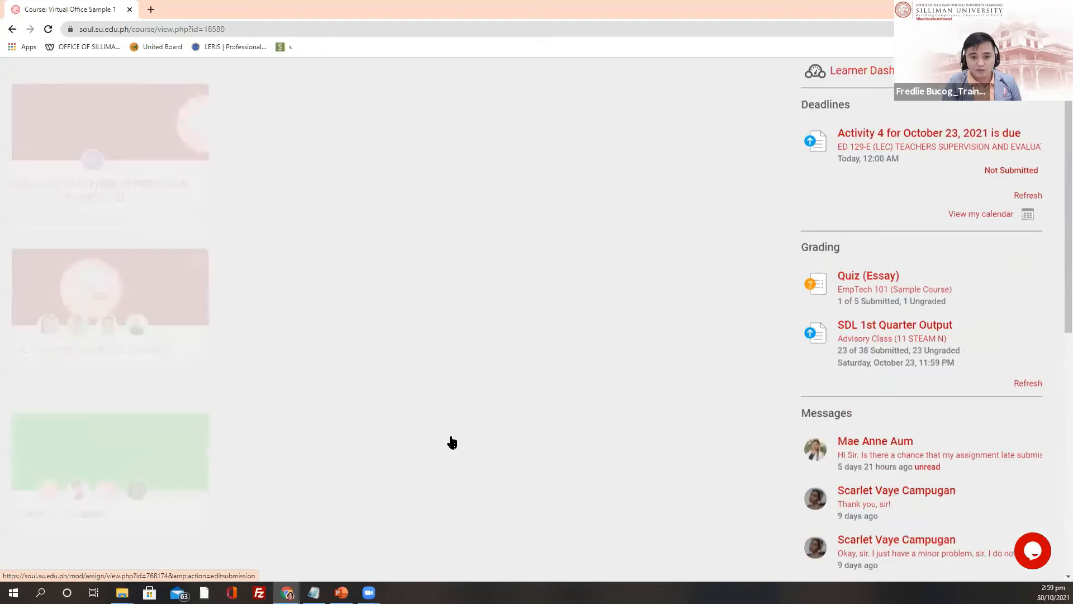
{"action": "scroll", "coordinate": [447, 424], "scroll_direction": "up", "scroll_amount": 3}
{"action": "scroll", "coordinate": [452, 411], "scroll_direction": "down", "scroll_amount": 1}
{"action": "scroll", "coordinate": [452, 410], "scroll_direction": "down", "scroll_amount": 8}
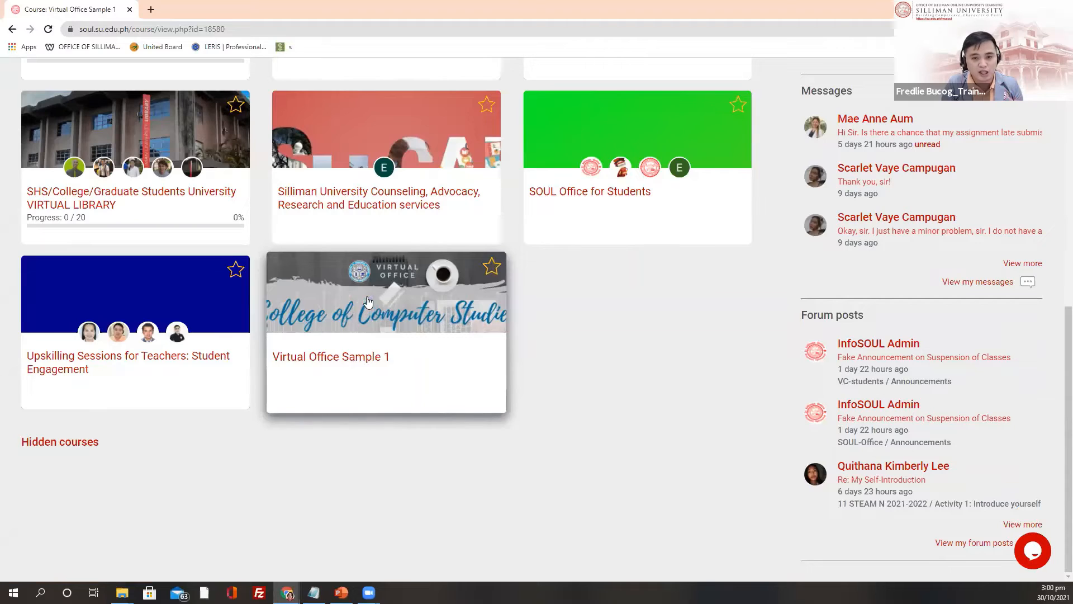
Step: Open Virtual Office Sample 1, look over its new banner, and zoom the page in with Ctrl+Plus
{"action": "left_click", "coordinate": [344, 358]}
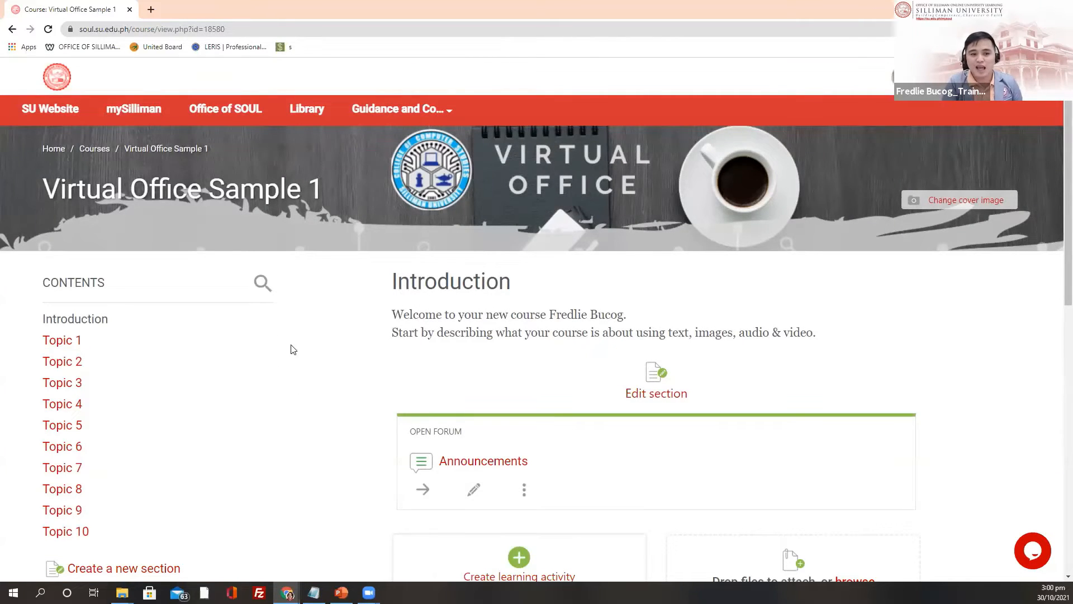
{"action": "scroll", "coordinate": [317, 336], "scroll_direction": "down", "scroll_amount": 2}
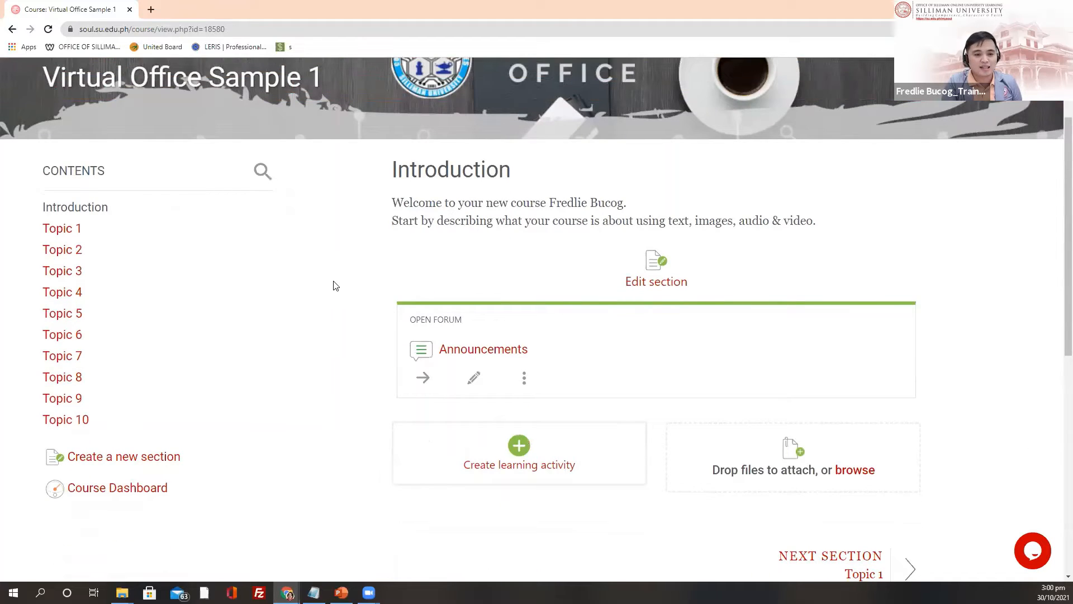
{"action": "scroll", "coordinate": [336, 286], "scroll_direction": "up", "scroll_amount": 2}
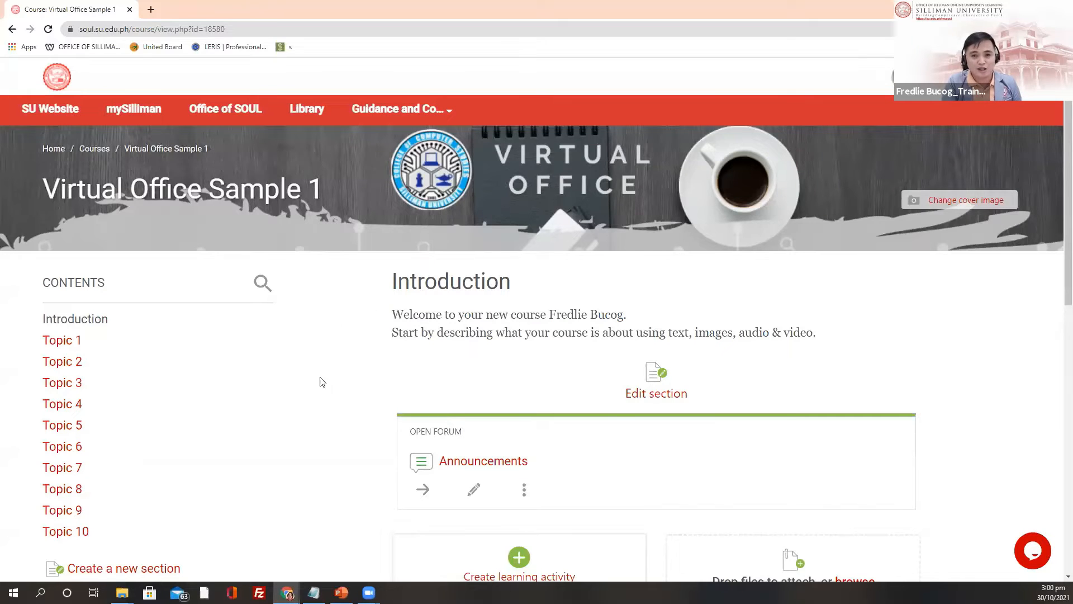
{"action": "scroll", "coordinate": [316, 376], "scroll_direction": "down", "scroll_amount": 8}
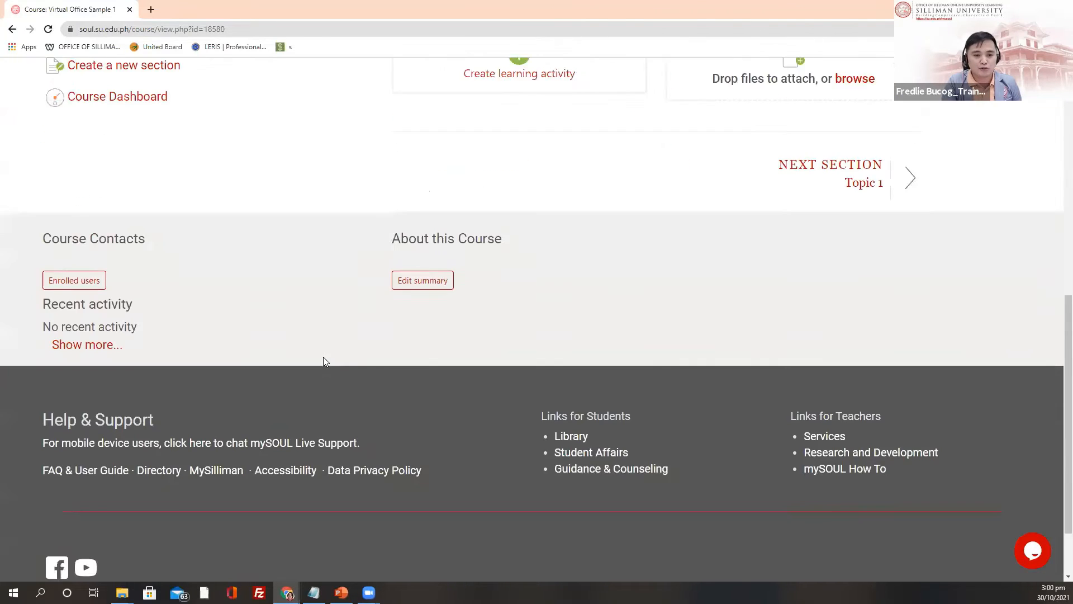
{"action": "scroll", "coordinate": [324, 359], "scroll_direction": "up", "scroll_amount": 8}
{"action": "scroll", "coordinate": [338, 355], "scroll_direction": "up", "scroll_amount": 1}
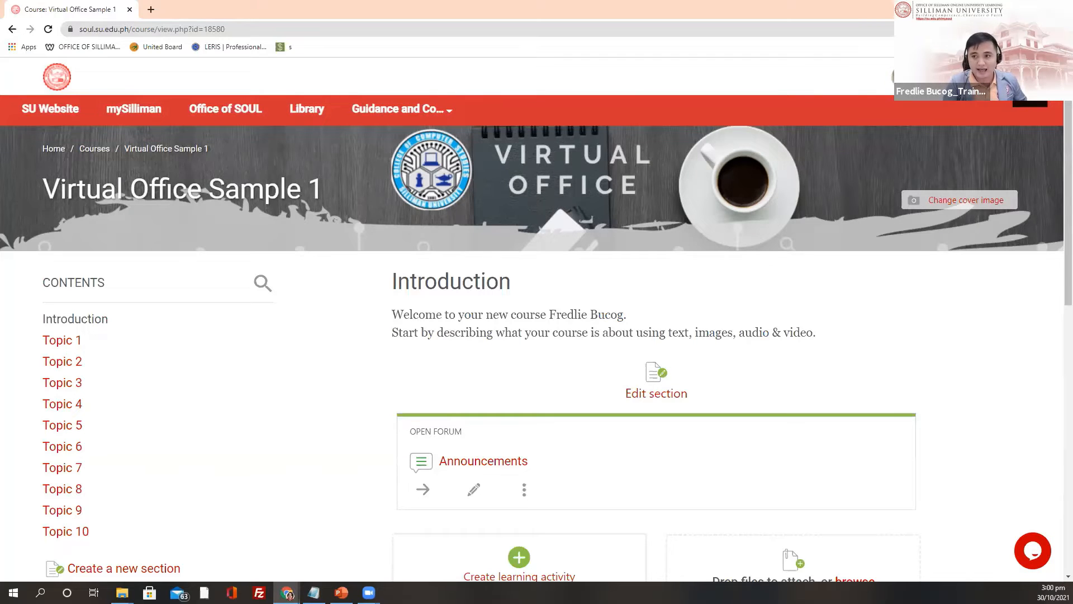
{"action": "key", "text": "ctrl+plus"}
{"action": "key", "text": "ctrl+plus"}
{"action": "key", "text": "ctrl+plus"}
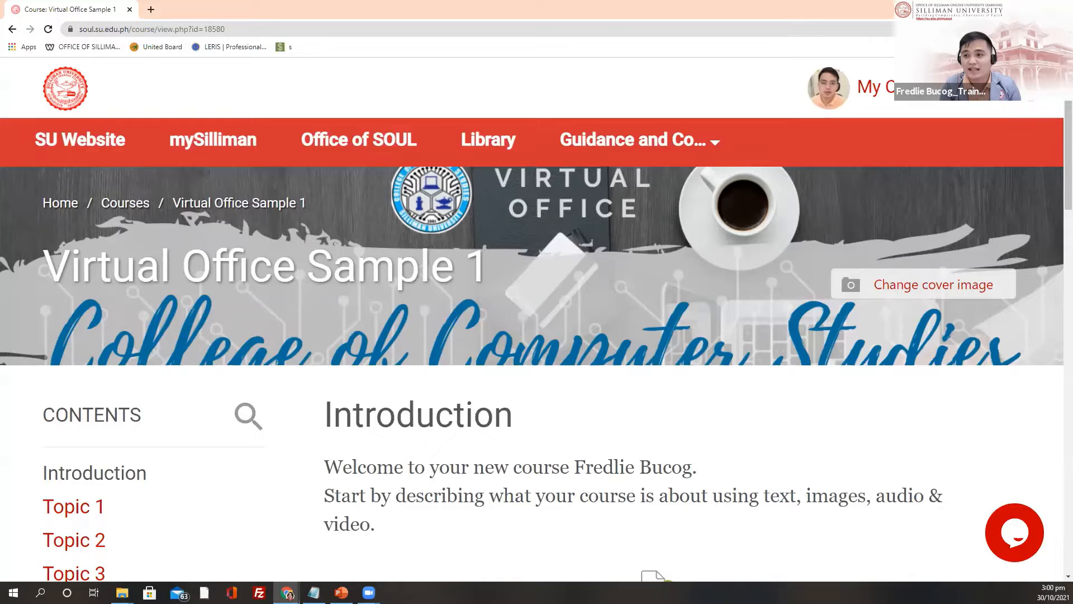
{"action": "left_click", "coordinate": [1031, 104]}
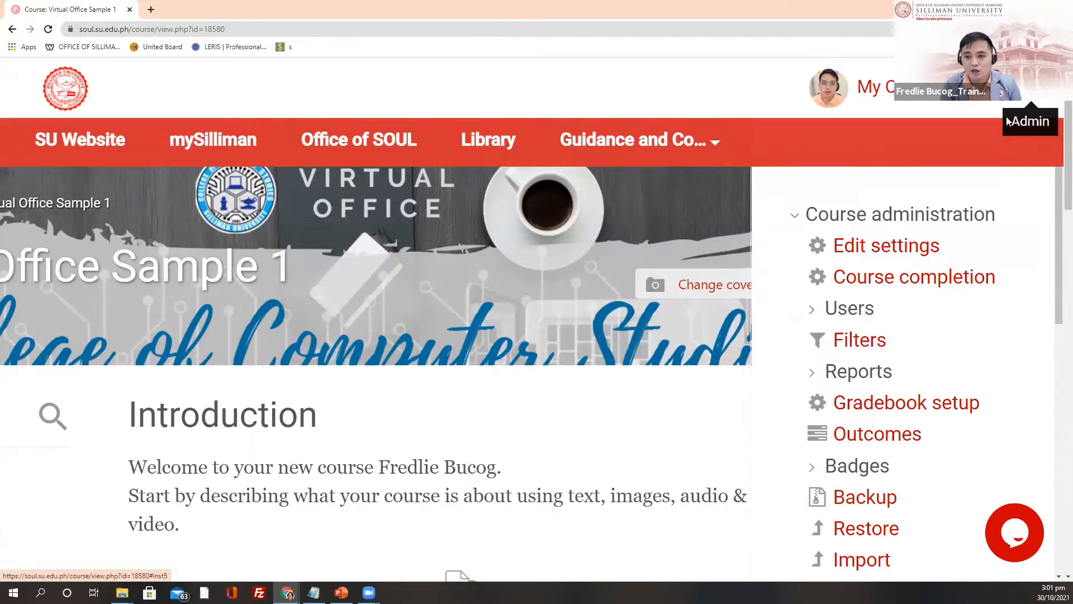
{"action": "left_click", "coordinate": [852, 310]}
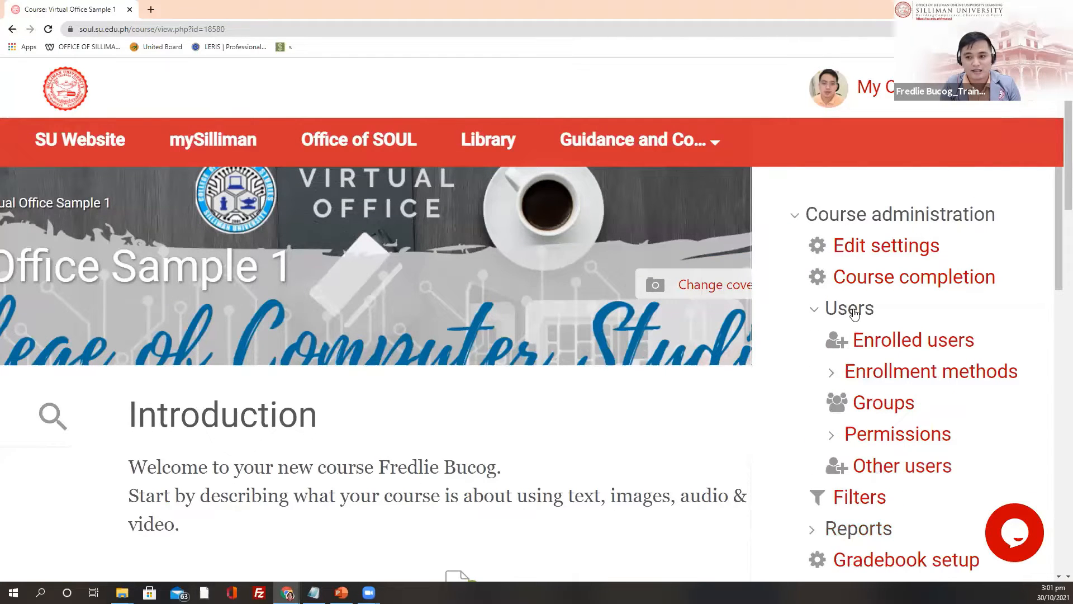
{"action": "left_click", "coordinate": [893, 343]}
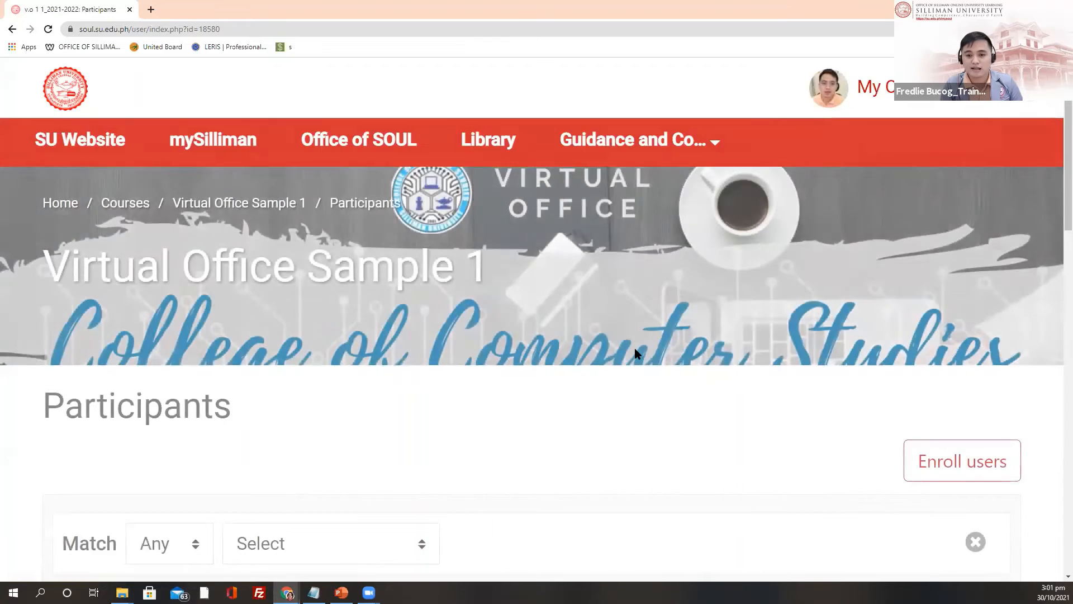
{"action": "scroll", "coordinate": [642, 349], "scroll_direction": "down", "scroll_amount": 5}
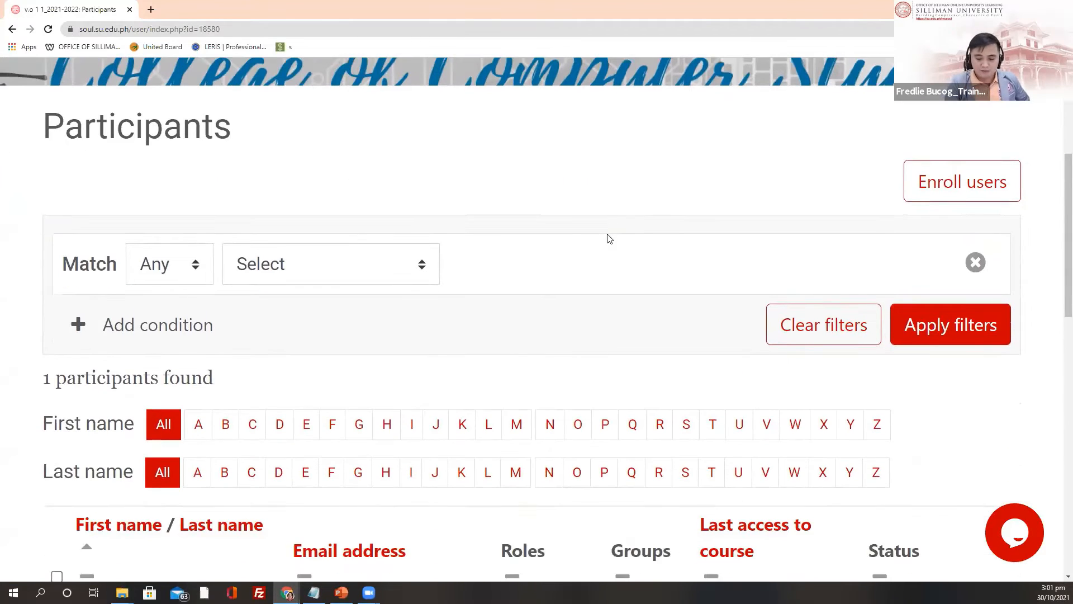
{"action": "key", "text": "ctrl+minus"}
{"action": "key", "text": "ctrl+minus"}
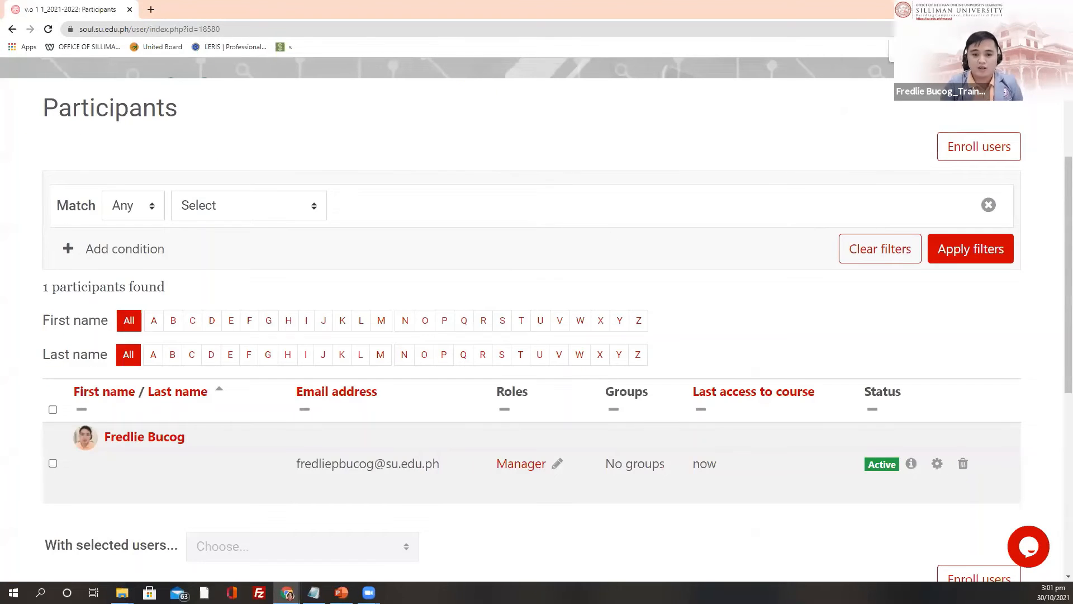
{"action": "scroll", "coordinate": [534, 436], "scroll_direction": "down", "scroll_amount": 2}
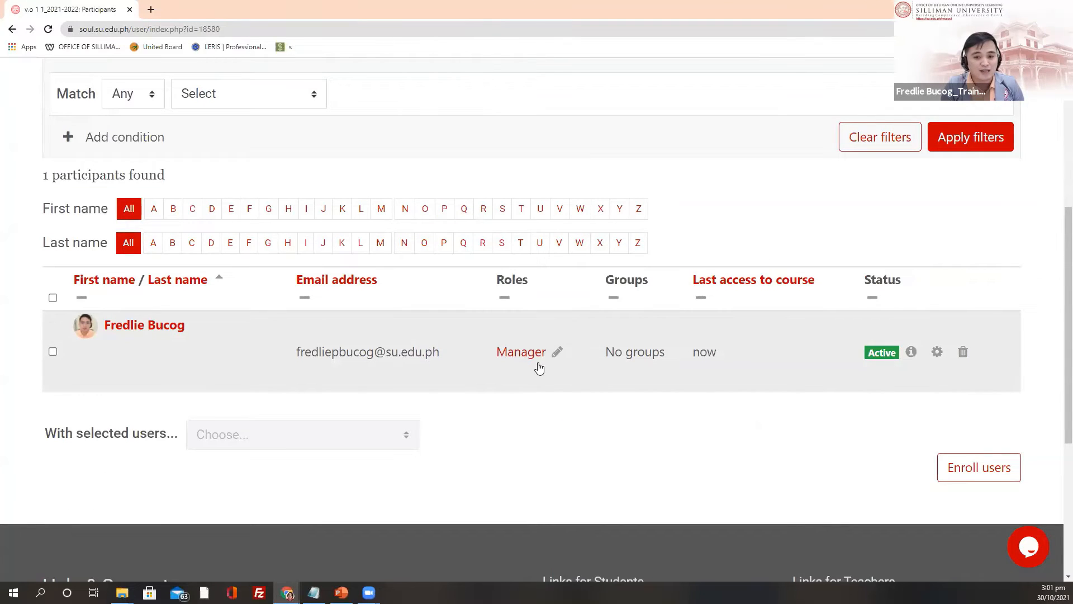
{"action": "scroll", "coordinate": [533, 365], "scroll_direction": "up", "scroll_amount": 2}
{"action": "scroll", "coordinate": [539, 342], "scroll_direction": "up", "scroll_amount": 2}
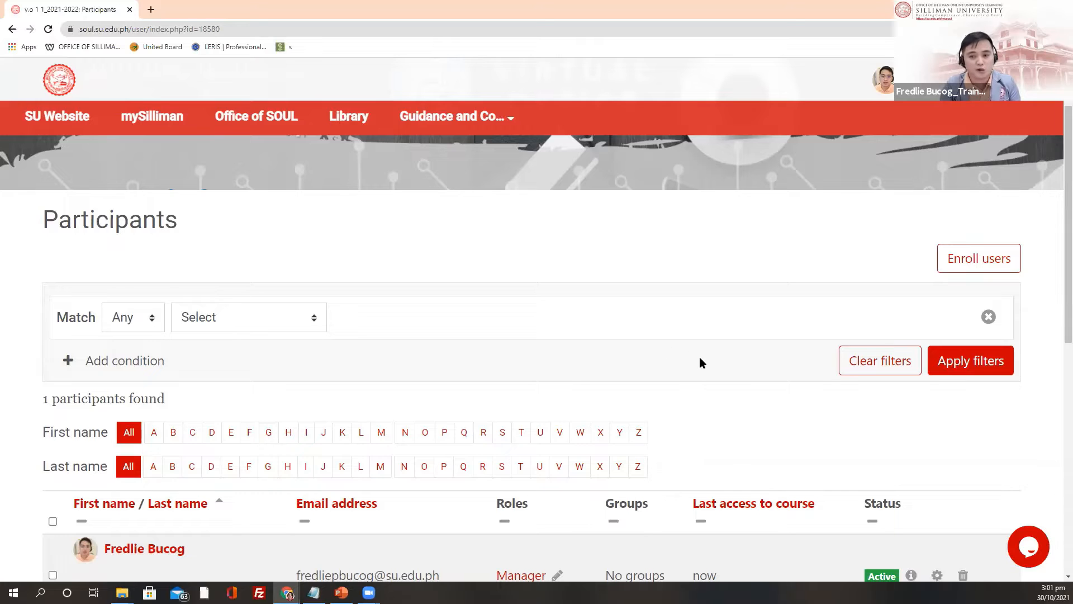
{"action": "scroll", "coordinate": [639, 364], "scroll_direction": "down", "scroll_amount": 2}
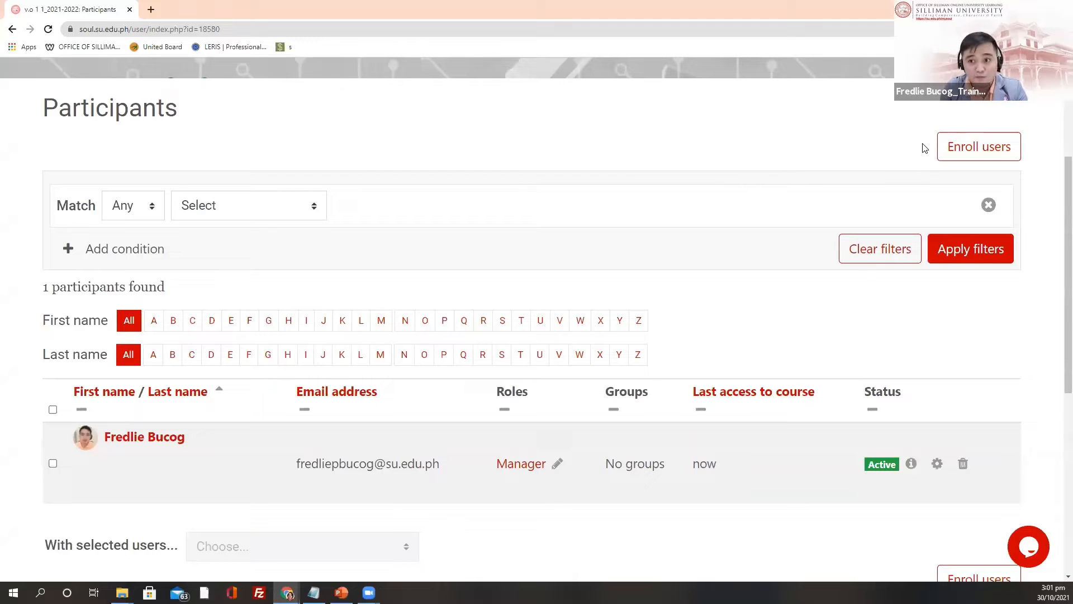
{"action": "scroll", "coordinate": [720, 264], "scroll_direction": "up", "scroll_amount": 1}
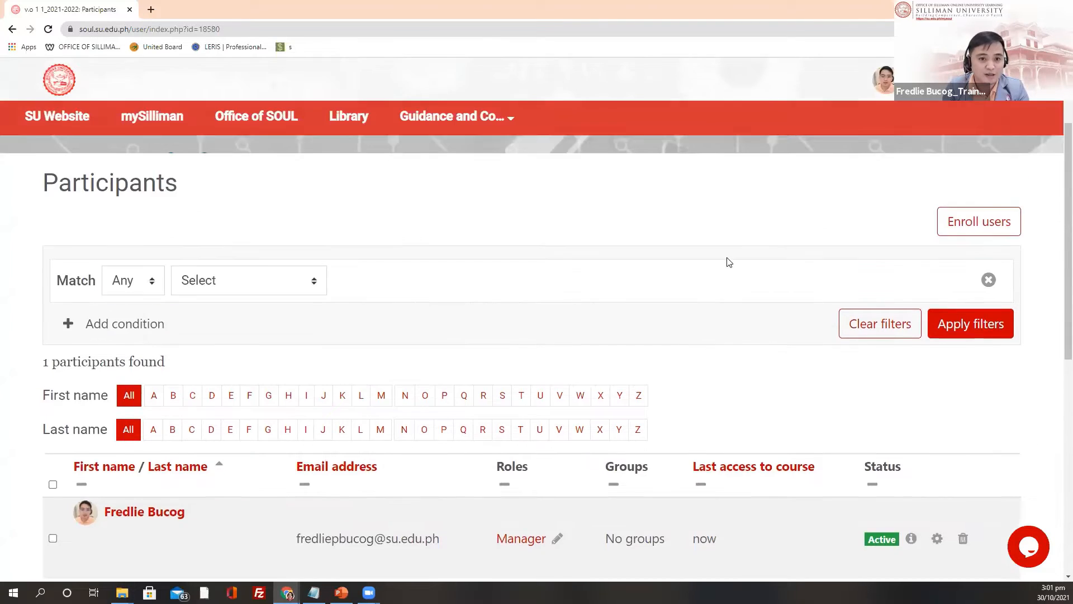
{"action": "scroll", "coordinate": [743, 285], "scroll_direction": "up", "scroll_amount": 1}
{"action": "scroll", "coordinate": [783, 303], "scroll_direction": "up", "scroll_amount": 1}
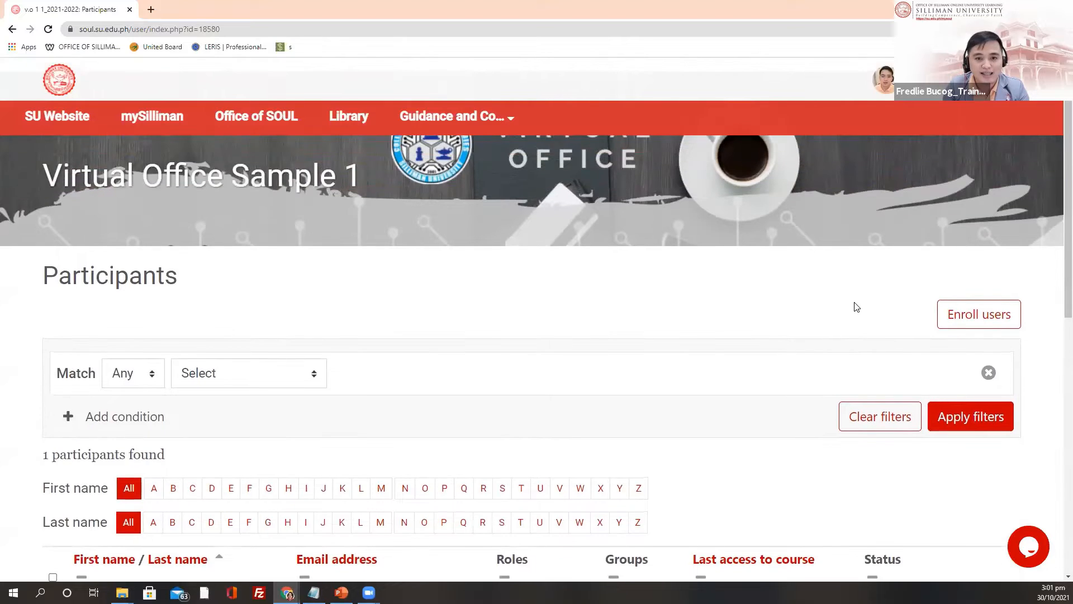
{"action": "scroll", "coordinate": [844, 299], "scroll_direction": "down", "scroll_amount": 2}
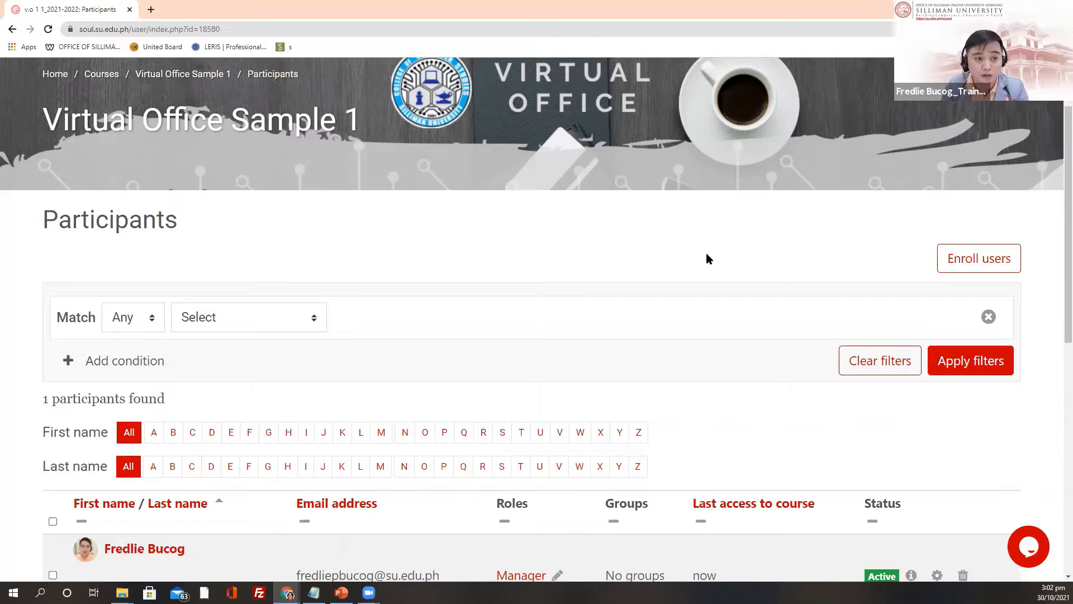
{"action": "scroll", "coordinate": [751, 313], "scroll_direction": "down", "scroll_amount": 4}
{"action": "scroll", "coordinate": [761, 319], "scroll_direction": "up", "scroll_amount": 4}
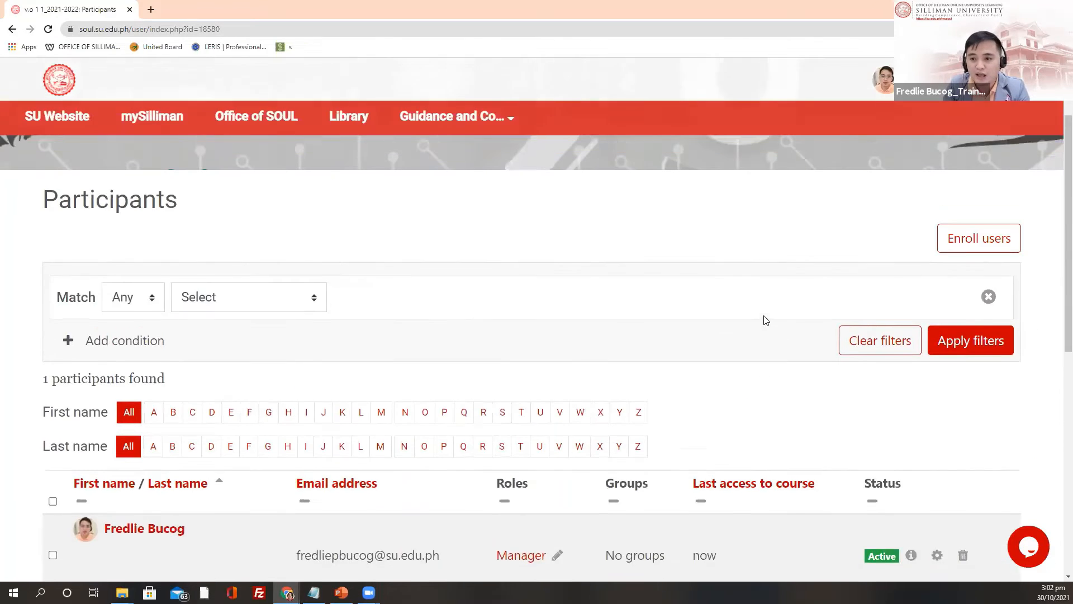
Step: Open the Enrol users form and add the first user found by a name search
{"action": "left_click", "coordinate": [966, 258]}
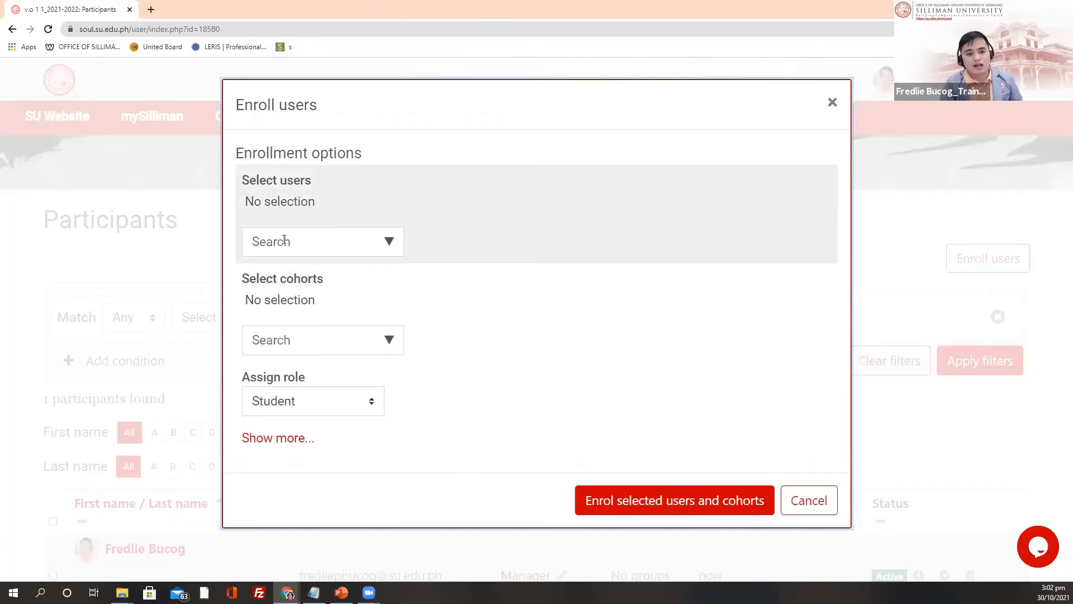
{"action": "left_click", "coordinate": [298, 243]}
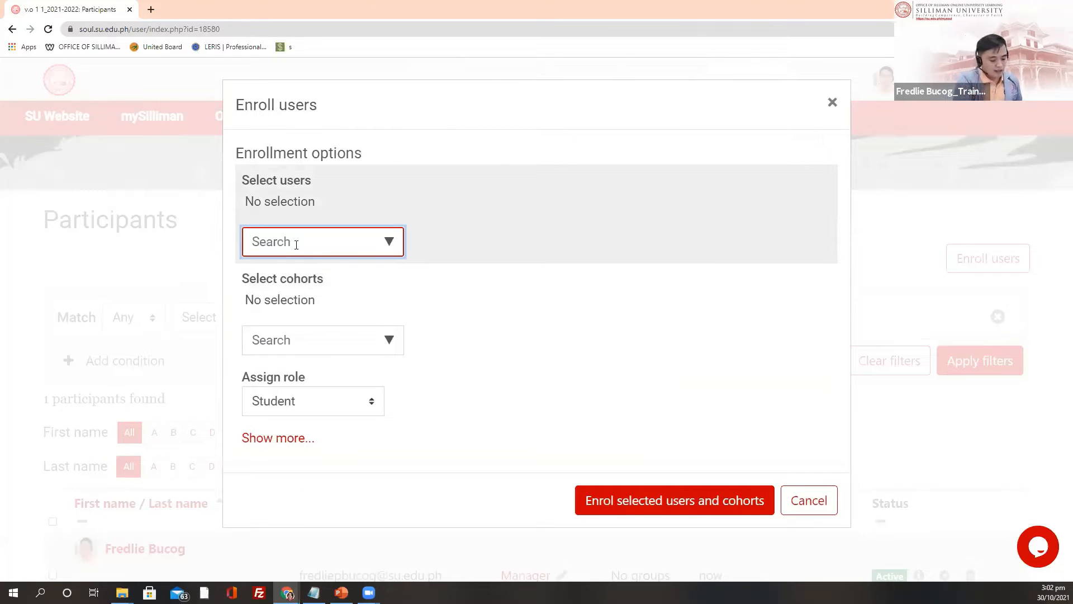
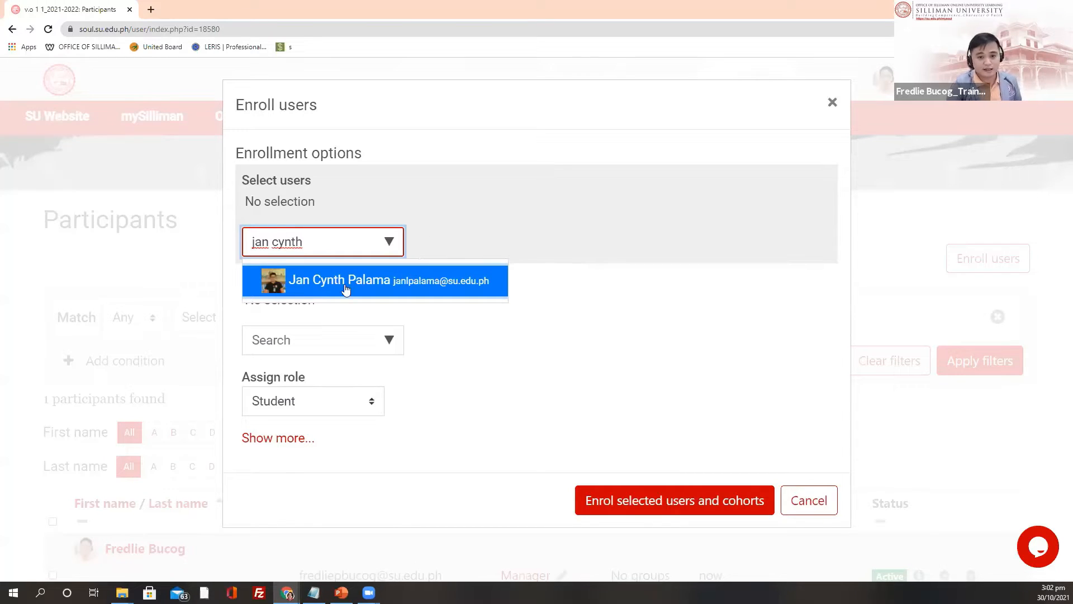
{"action": "left_click", "coordinate": [346, 284]}
Step: Search by name for a second user and add them to the enrolment selection
{"action": "key", "text": "ctrl+a"}
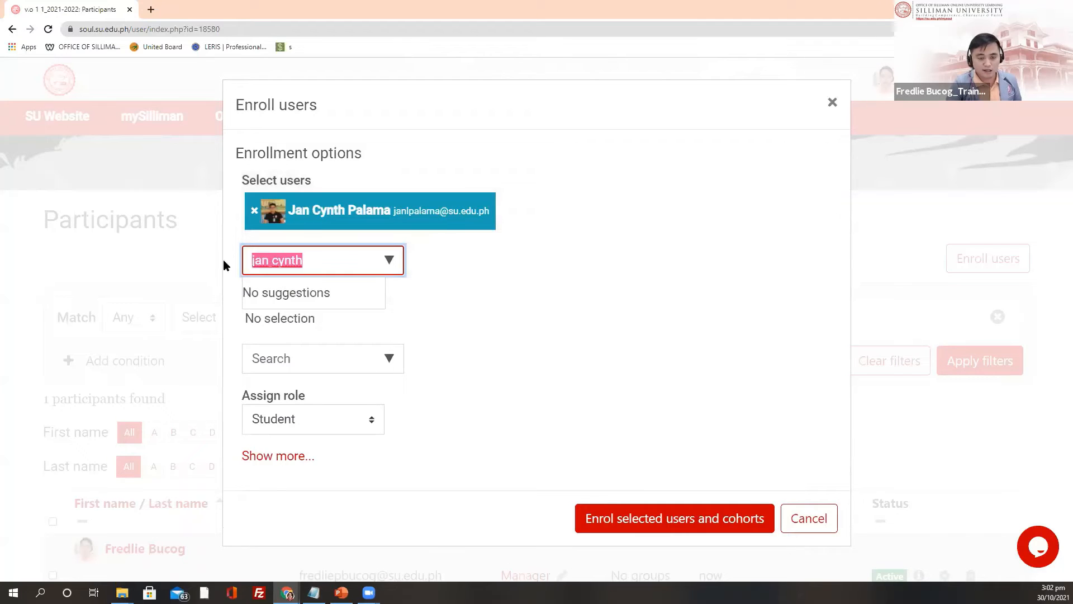
{"action": "key", "text": "BackSpace"}
{"action": "type", "text": "a"}
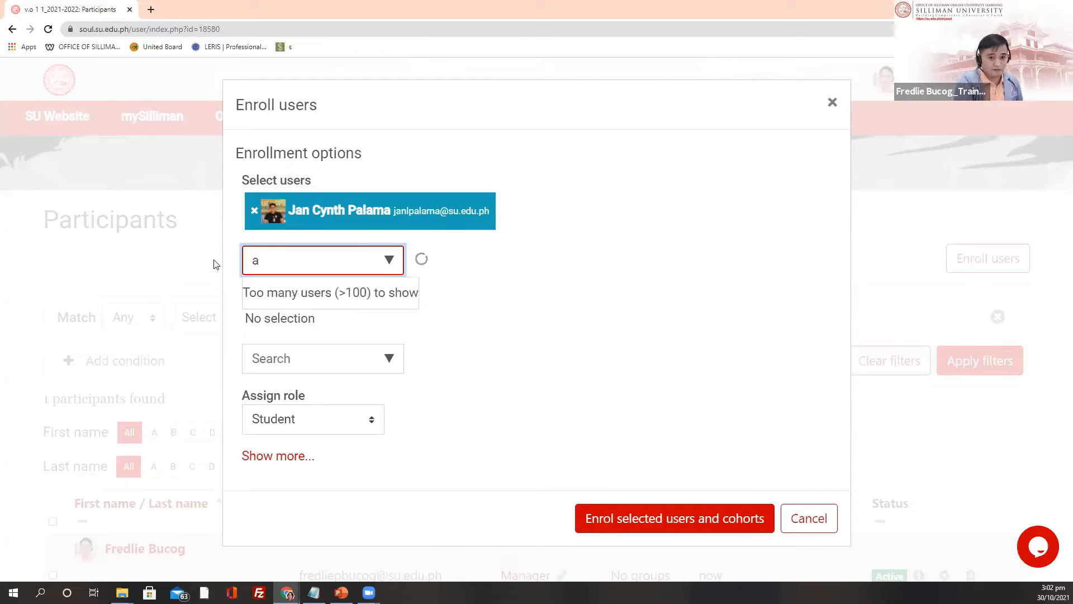
{"action": "type", "text": "ur"}
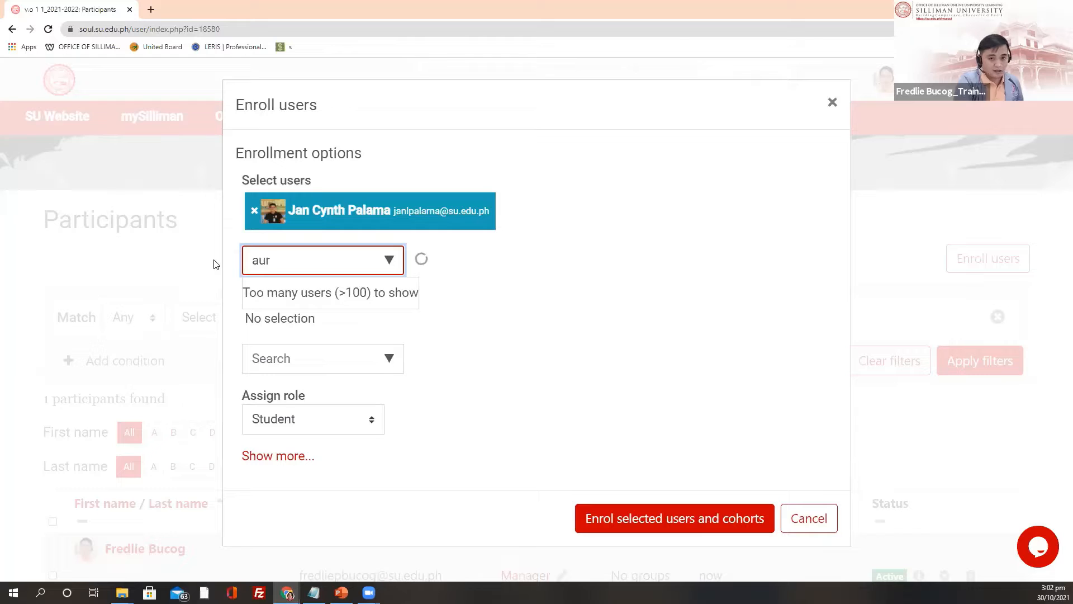
{"action": "type", "text": "ielle"}
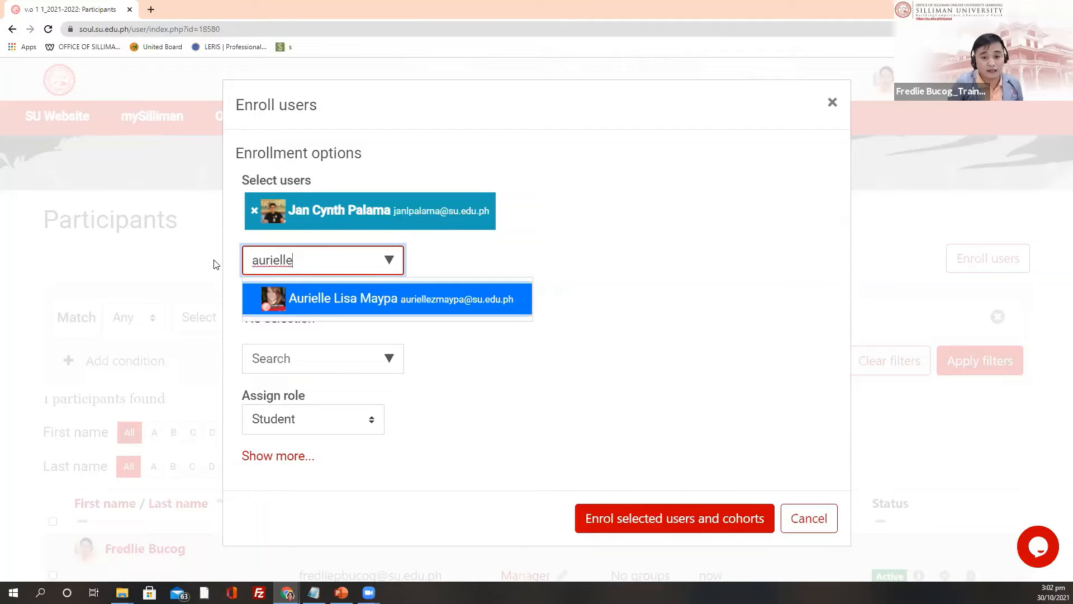
{"action": "left_click", "coordinate": [355, 300]}
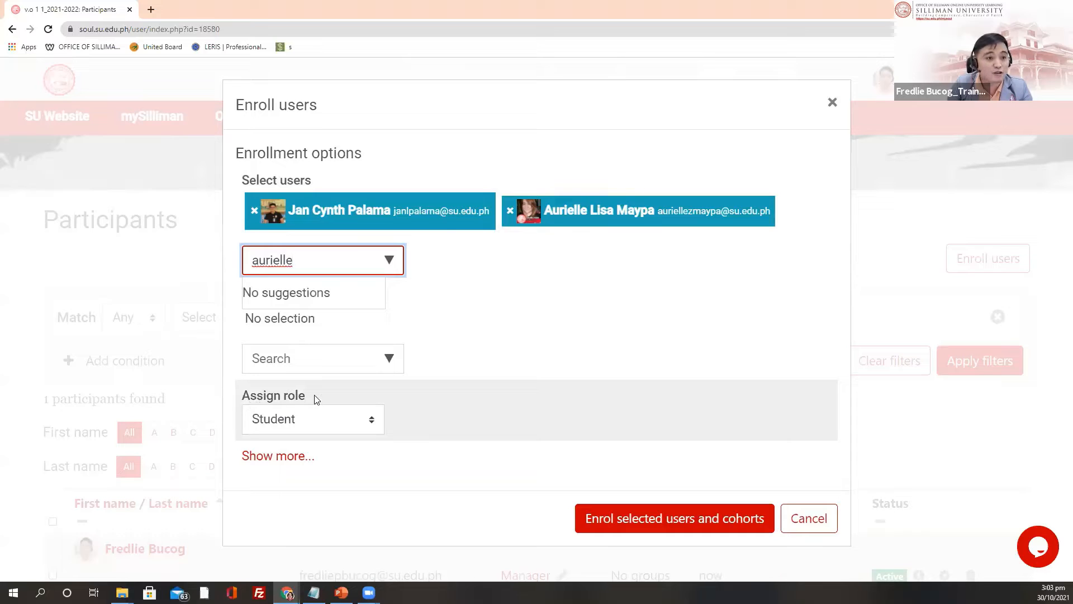
Step: Assign the Teacher role and enrol both selected users
{"action": "left_click", "coordinate": [376, 425]}
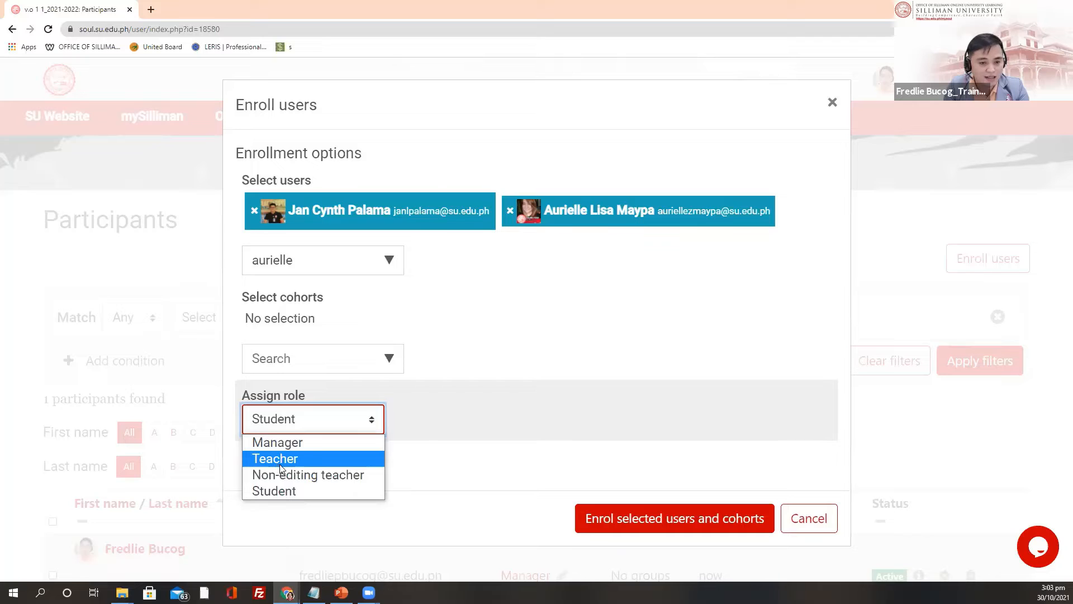
{"action": "left_click", "coordinate": [284, 466]}
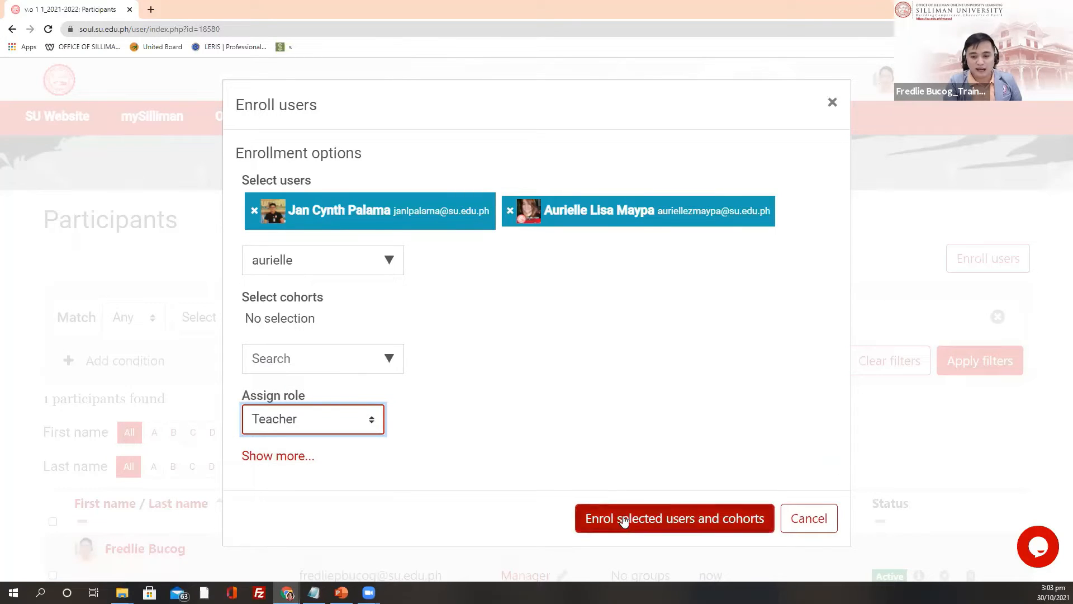
{"action": "left_click", "coordinate": [657, 519]}
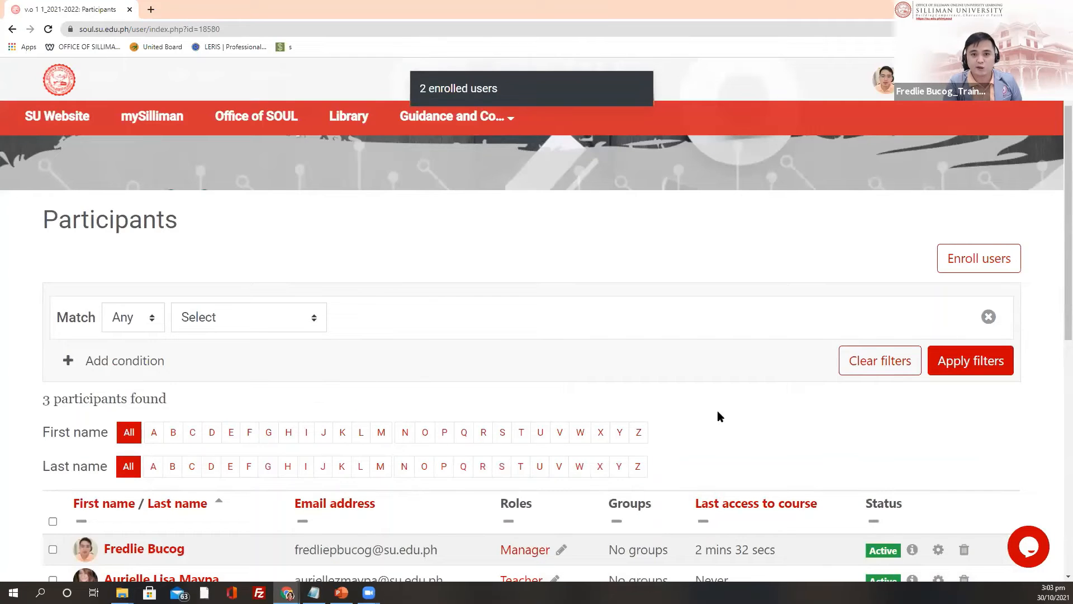
Step: Scroll the Participants list to confirm three participants: one Manager and two Teachers
{"action": "scroll", "coordinate": [738, 362], "scroll_direction": "down", "scroll_amount": 5}
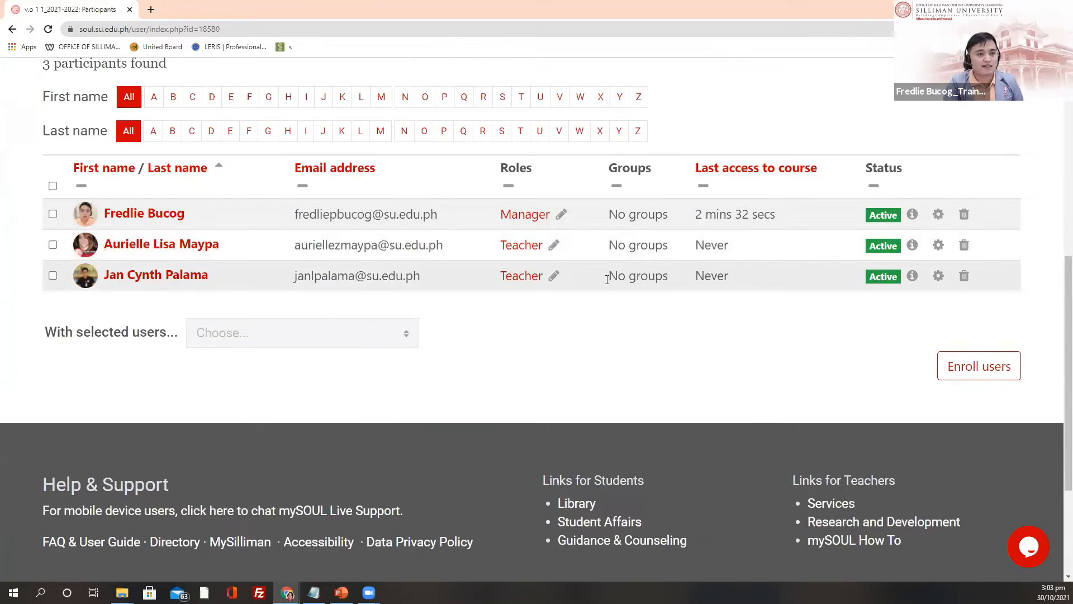
{"action": "scroll", "coordinate": [773, 299], "scroll_direction": "up", "scroll_amount": 5}
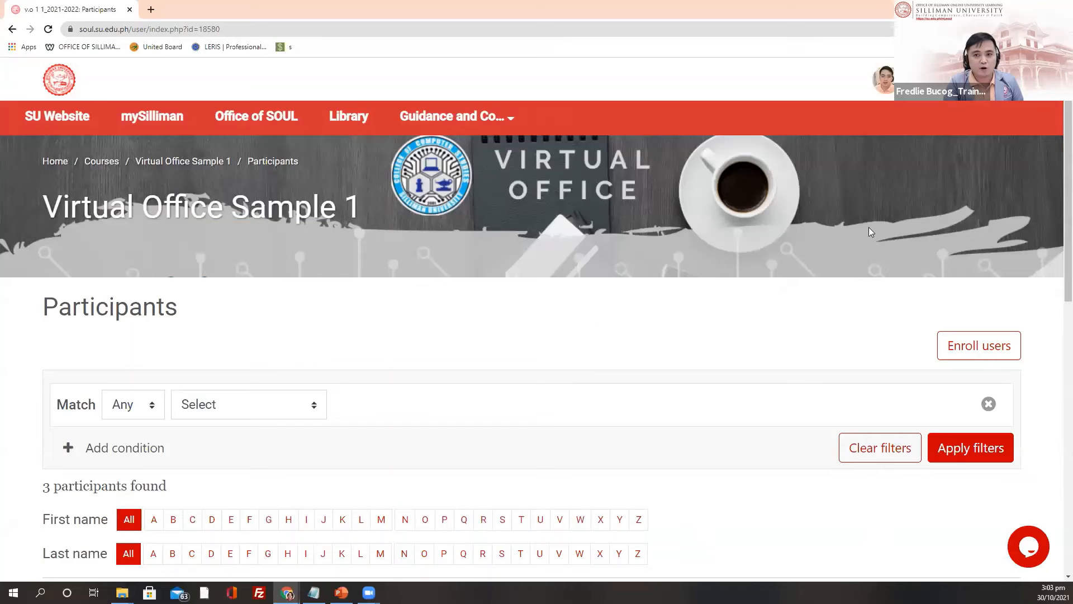
Step: Reload the course Participants page
{"action": "left_click", "coordinate": [914, 99]}
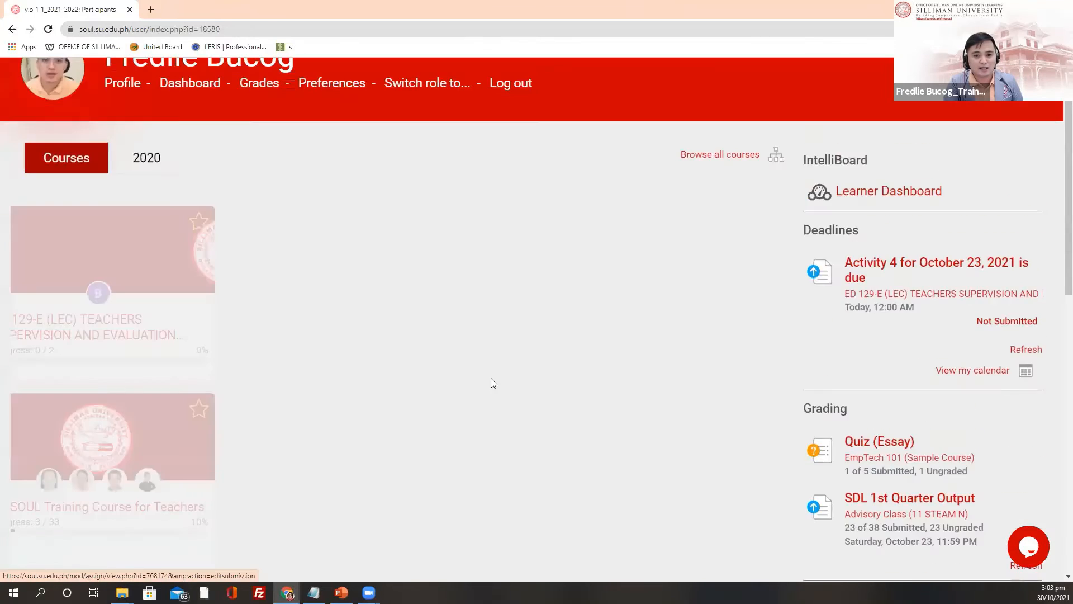
{"action": "scroll", "coordinate": [413, 333], "scroll_direction": "down", "scroll_amount": 5}
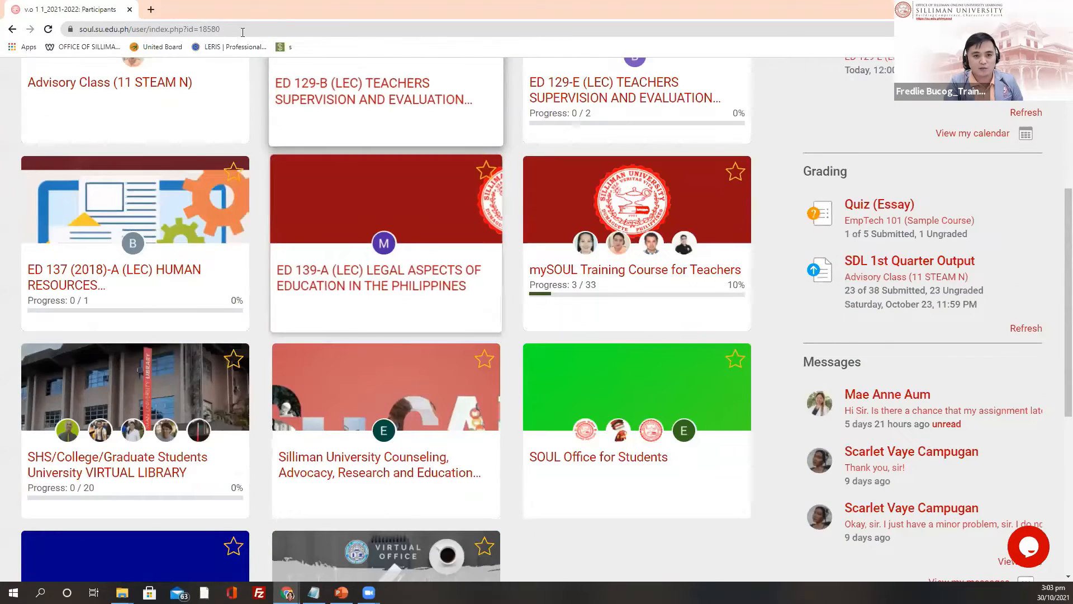
{"action": "scroll", "coordinate": [428, 465], "scroll_direction": "down", "scroll_amount": 5}
{"action": "left_click", "coordinate": [244, 29]}
{"action": "key", "text": "Return"}
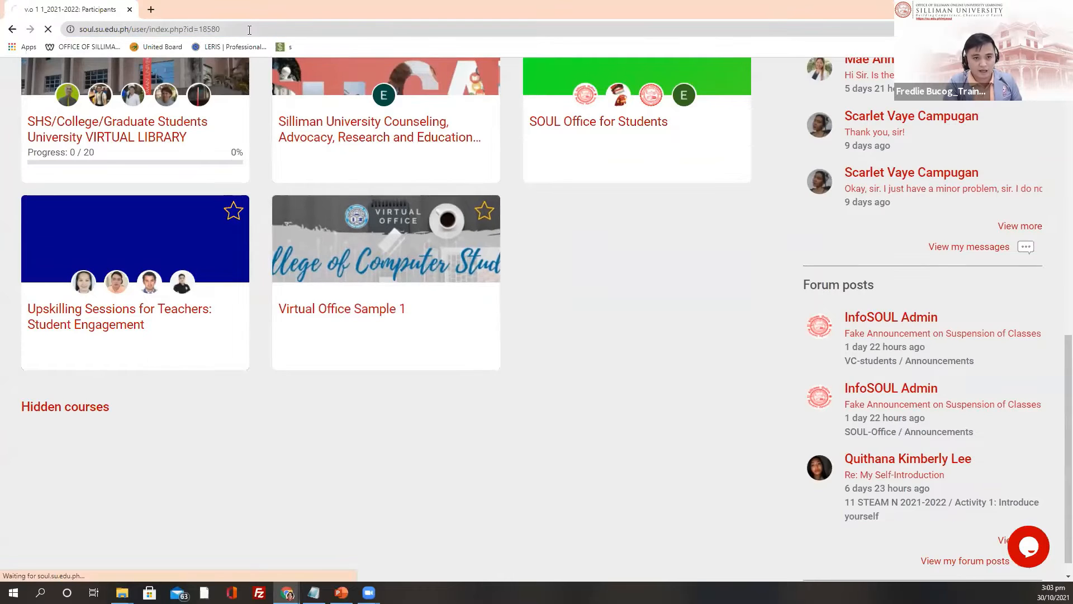
{"action": "scroll", "coordinate": [647, 340], "scroll_direction": "up", "scroll_amount": 11}
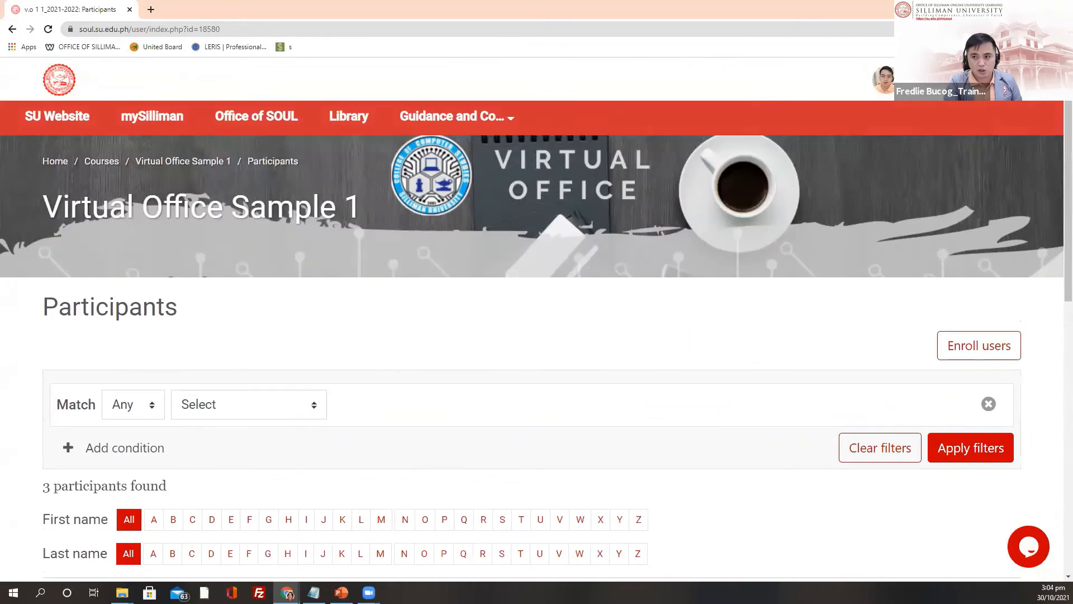
Step: Open the dashboard and scroll to the Virtual Office Sample 1 card showing its two teachers
{"action": "left_click", "coordinate": [884, 79]}
{"action": "scroll", "coordinate": [478, 260], "scroll_direction": "down", "scroll_amount": 6}
{"action": "scroll", "coordinate": [416, 297], "scroll_direction": "up", "scroll_amount": 6}
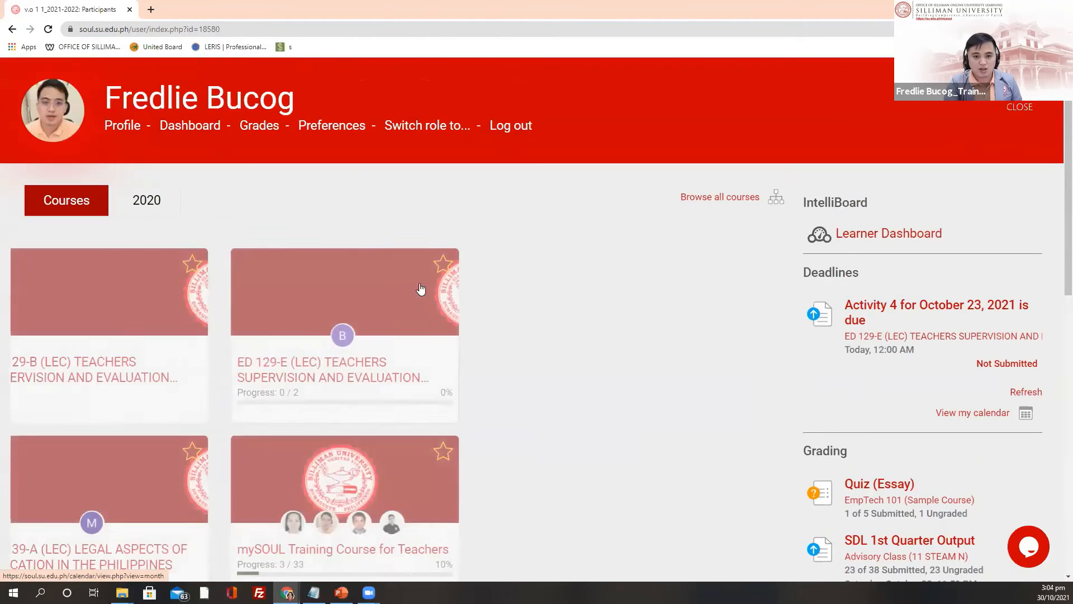
{"action": "scroll", "coordinate": [420, 291], "scroll_direction": "down", "scroll_amount": 6}
{"action": "scroll", "coordinate": [736, 444], "scroll_direction": "down", "scroll_amount": 4}
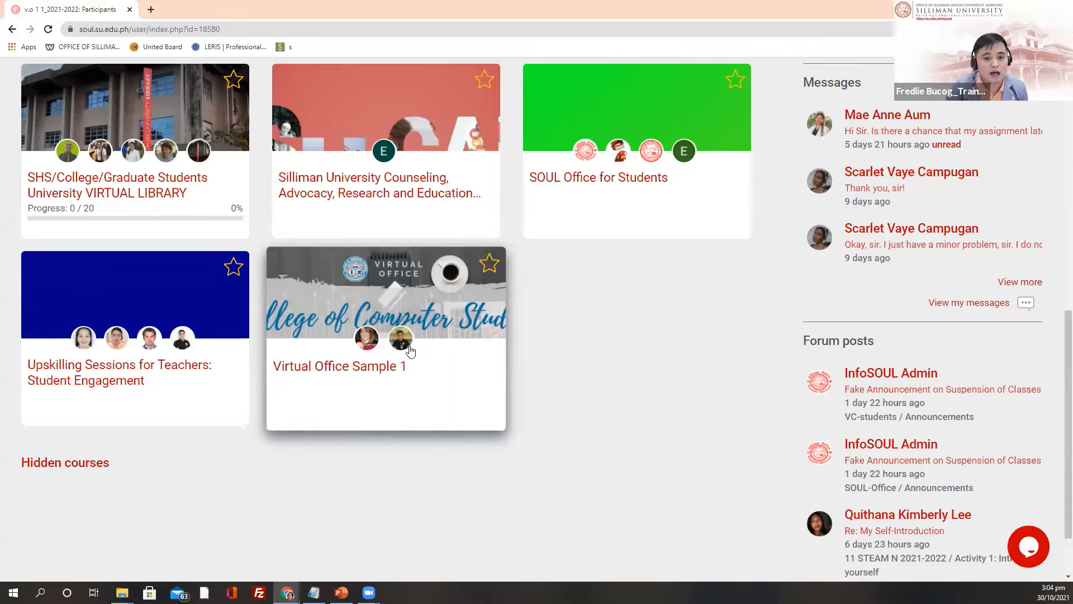
{"action": "scroll", "coordinate": [410, 352], "scroll_direction": "up", "scroll_amount": 1}
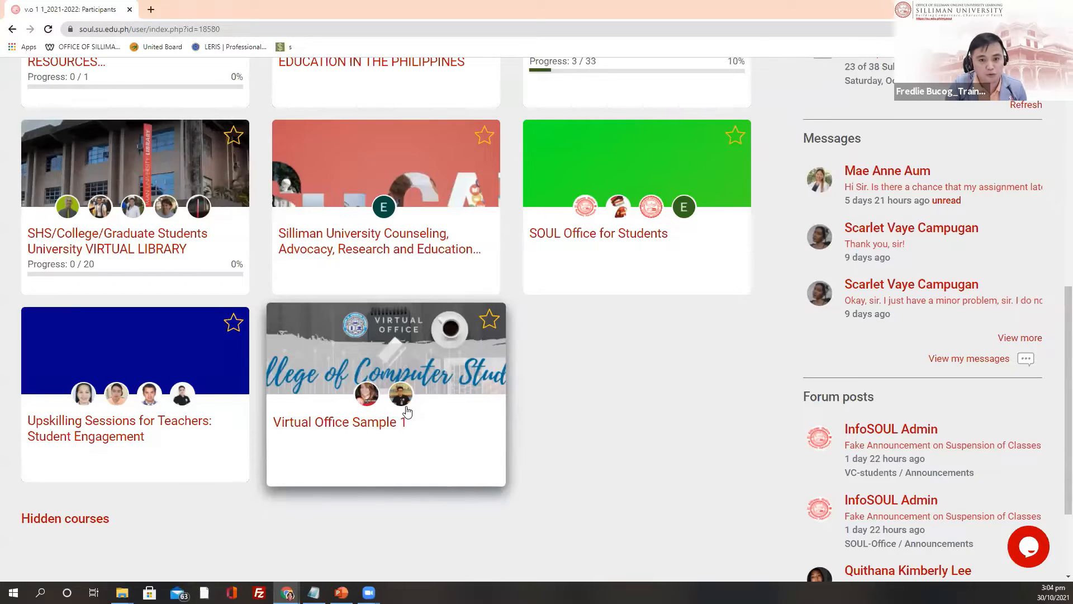
{"action": "scroll", "coordinate": [643, 426], "scroll_direction": "down", "scroll_amount": 2}
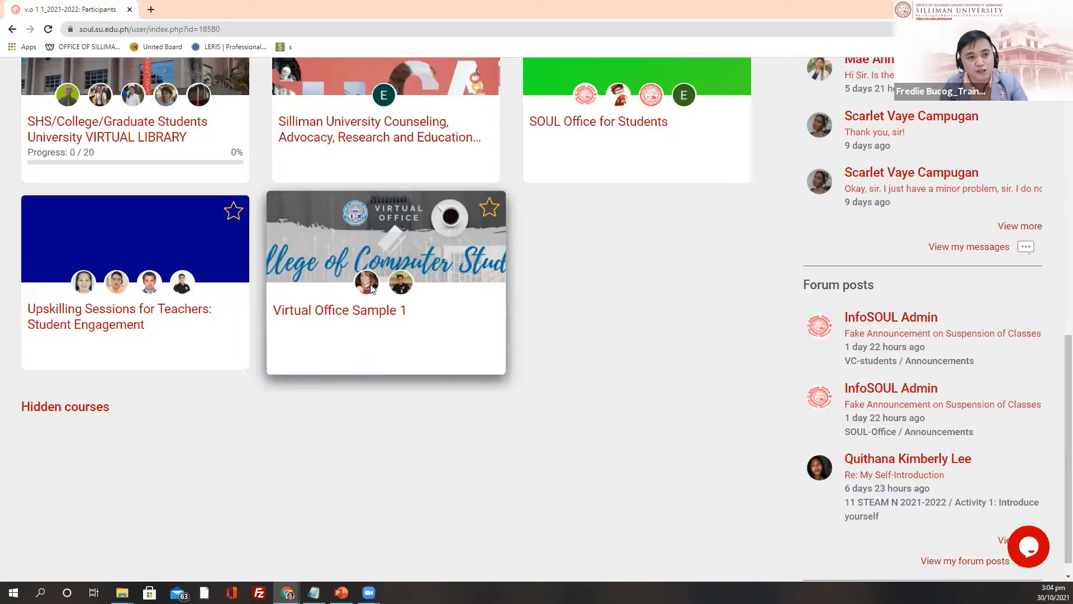
Step: Open Virtual Office Sample 1, inspect Course administration > Users, then close the administration panel
{"action": "left_click", "coordinate": [353, 312]}
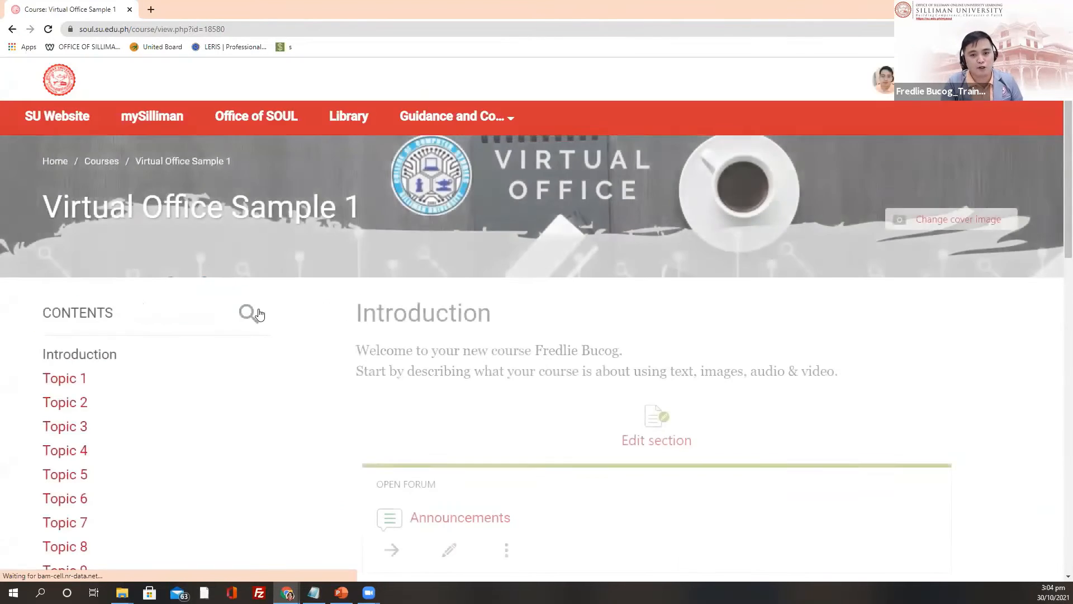
{"action": "scroll", "coordinate": [223, 380], "scroll_direction": "down", "scroll_amount": 10}
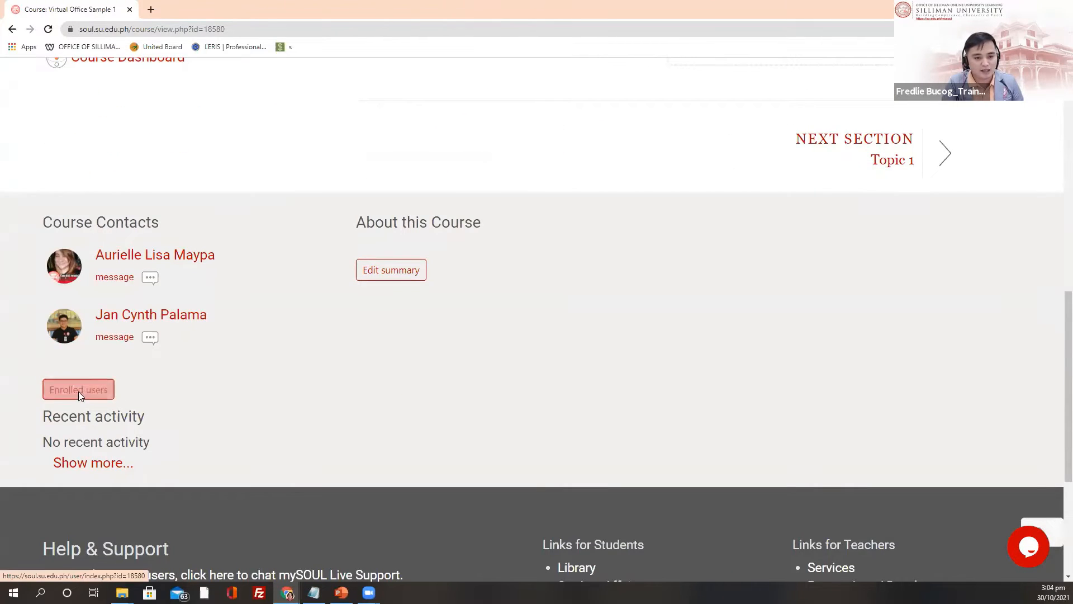
{"action": "scroll", "coordinate": [1057, 274], "scroll_direction": "up", "scroll_amount": 15}
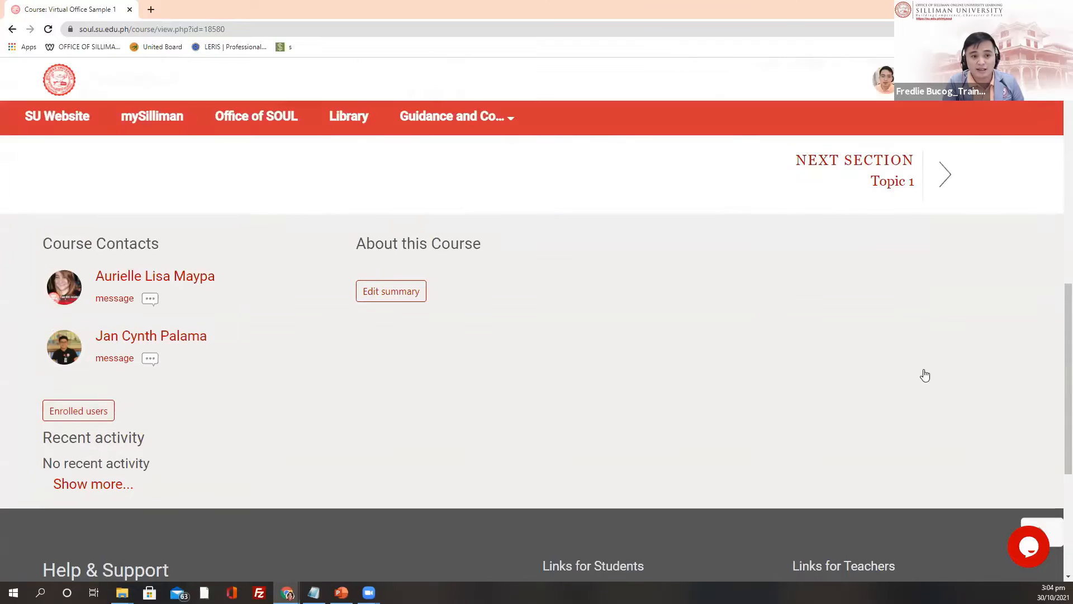
{"action": "left_click", "coordinate": [1030, 81]}
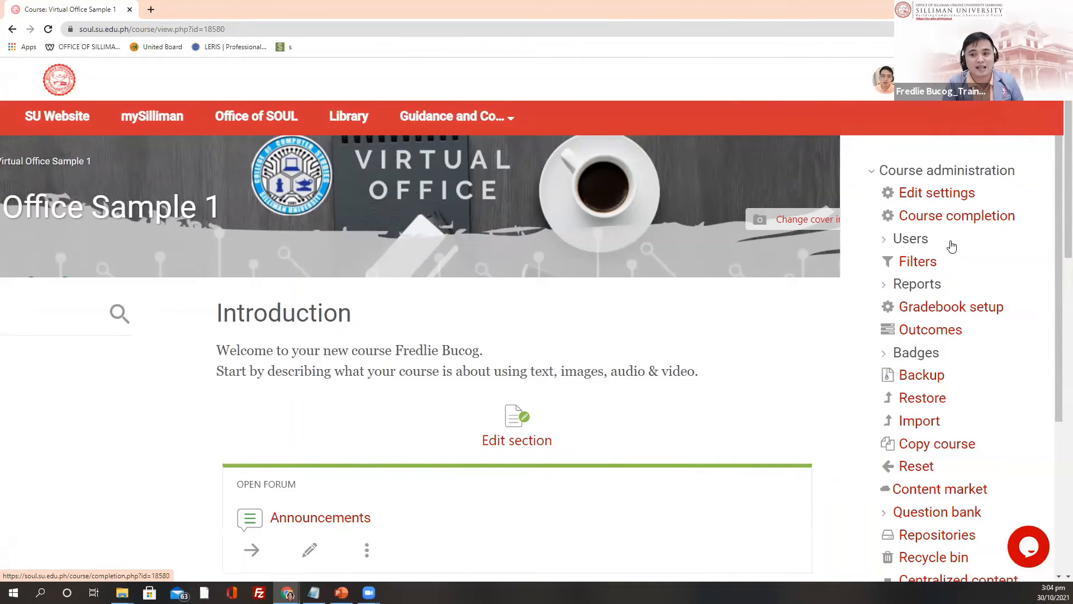
{"action": "left_click", "coordinate": [914, 240]}
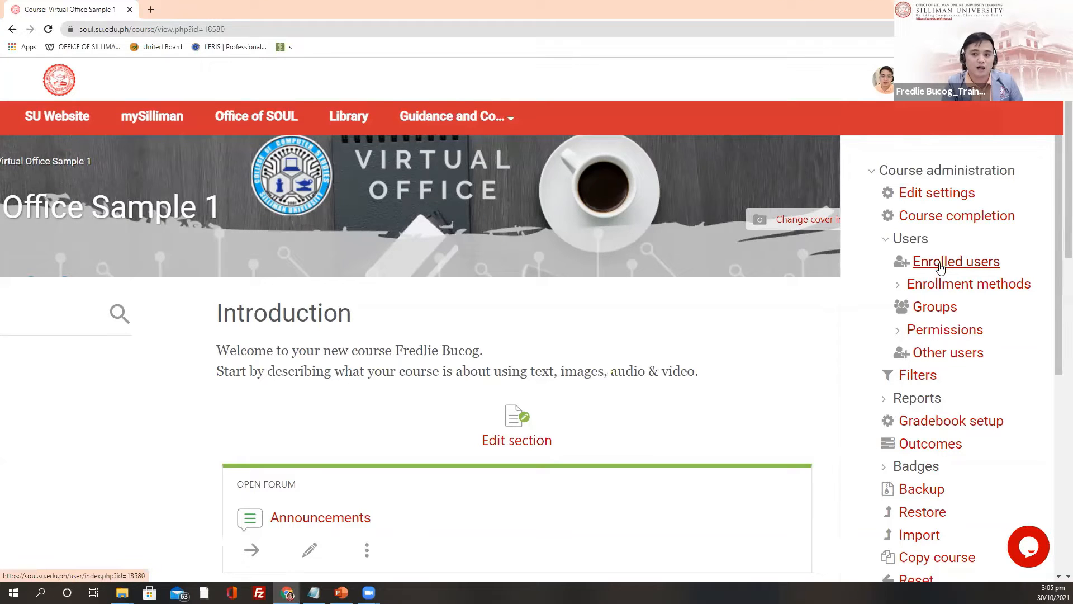
{"action": "scroll", "coordinate": [149, 478], "scroll_direction": "down", "scroll_amount": 10}
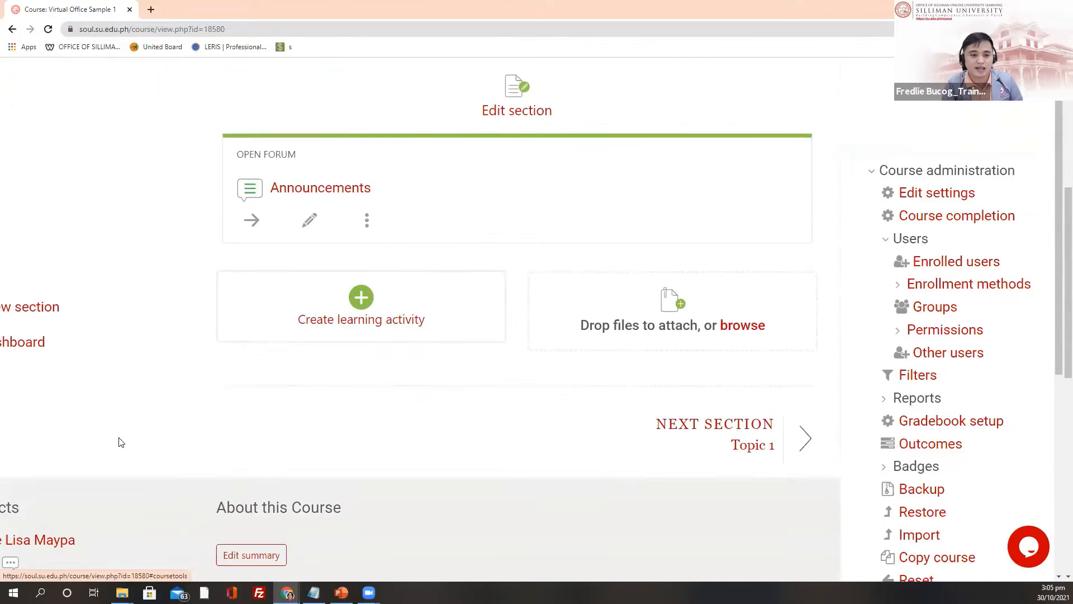
{"action": "scroll", "coordinate": [970, 218], "scroll_direction": "up", "scroll_amount": 9}
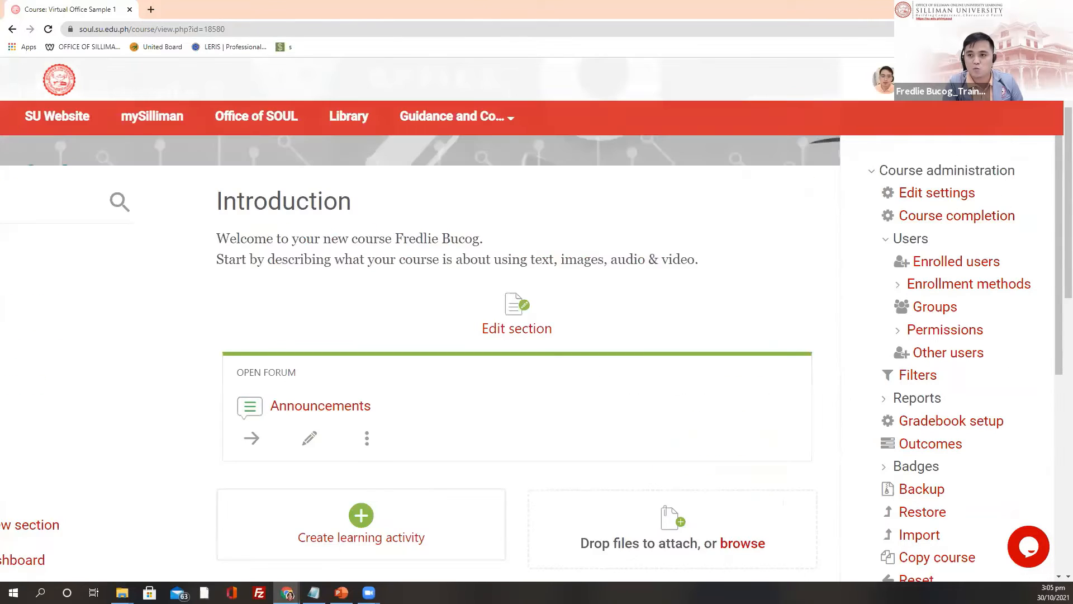
{"action": "left_click", "coordinate": [1030, 81]}
{"action": "scroll", "coordinate": [107, 461], "scroll_direction": "down", "scroll_amount": 10}
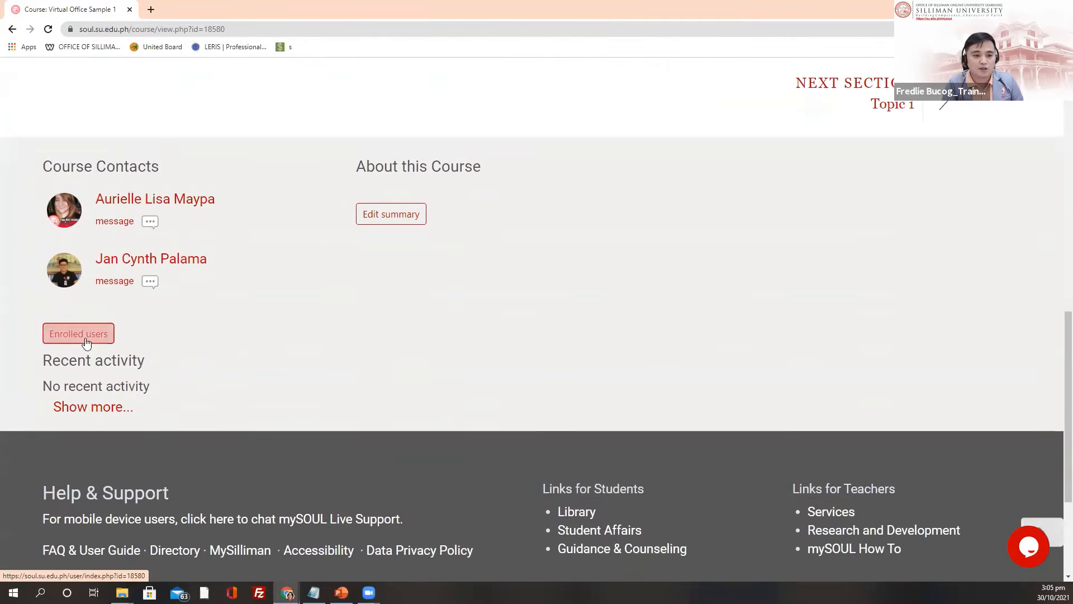
Step: Open Enrolled users and start editing the third participant's Teacher role
{"action": "left_click", "coordinate": [74, 334]}
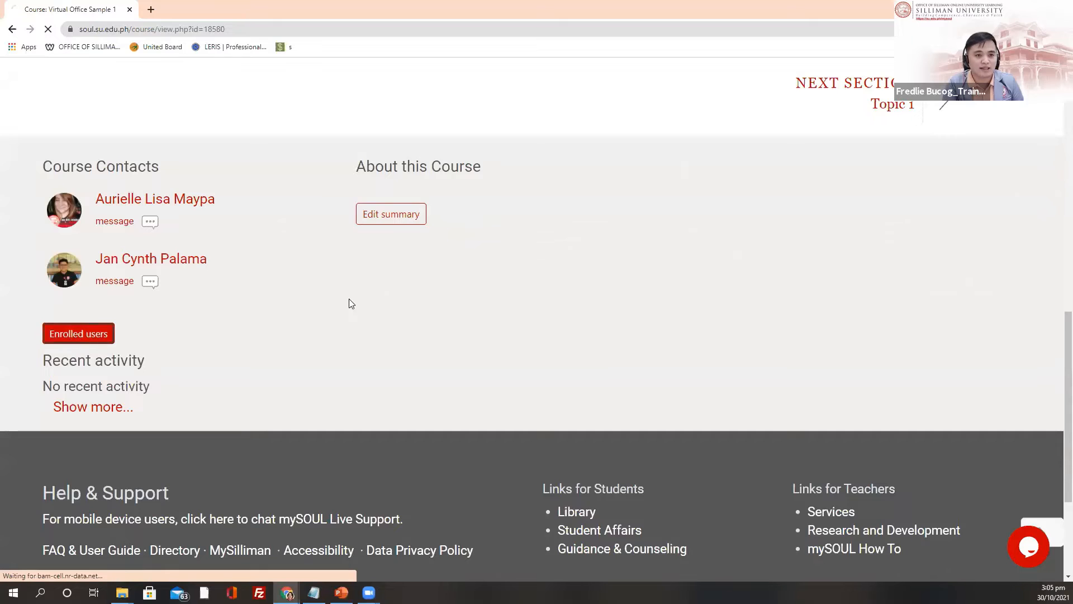
{"action": "scroll", "coordinate": [743, 369], "scroll_direction": "down", "scroll_amount": 3}
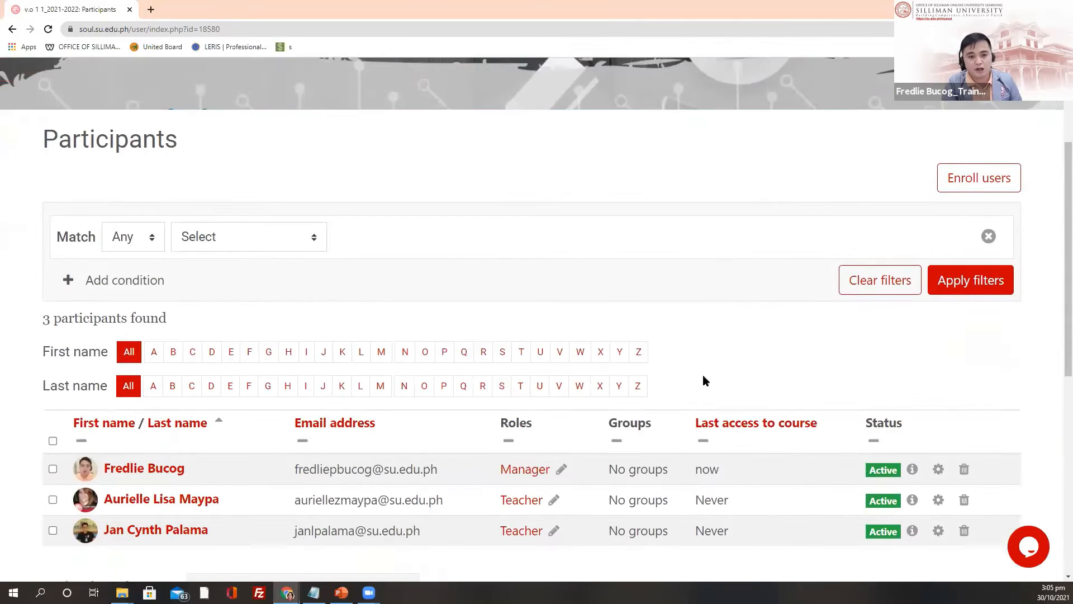
{"action": "scroll", "coordinate": [755, 266], "scroll_direction": "up", "scroll_amount": 3}
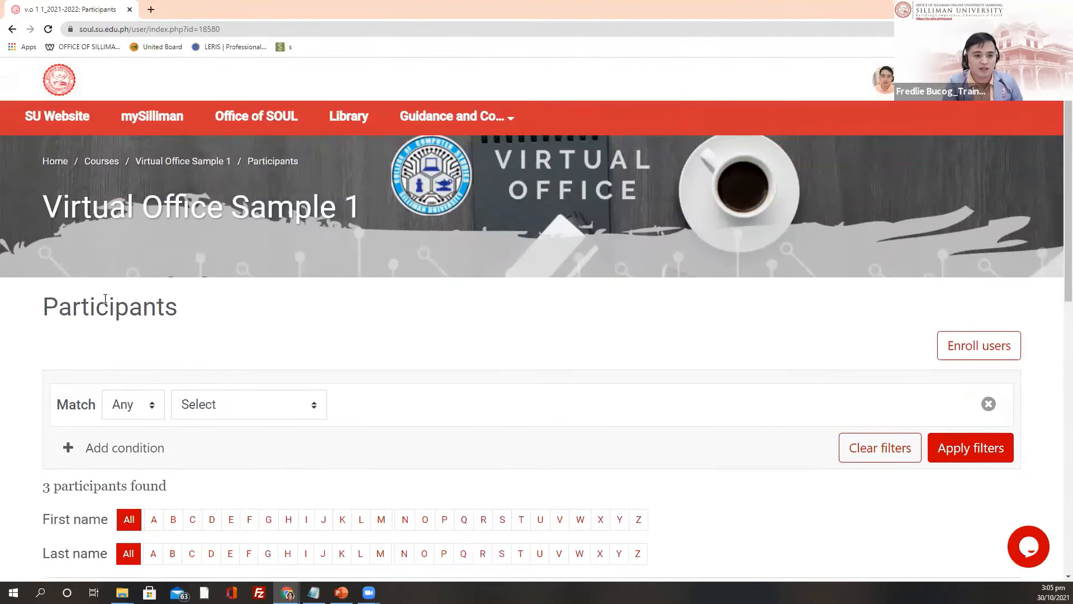
{"action": "scroll", "coordinate": [538, 429], "scroll_direction": "down", "scroll_amount": 4}
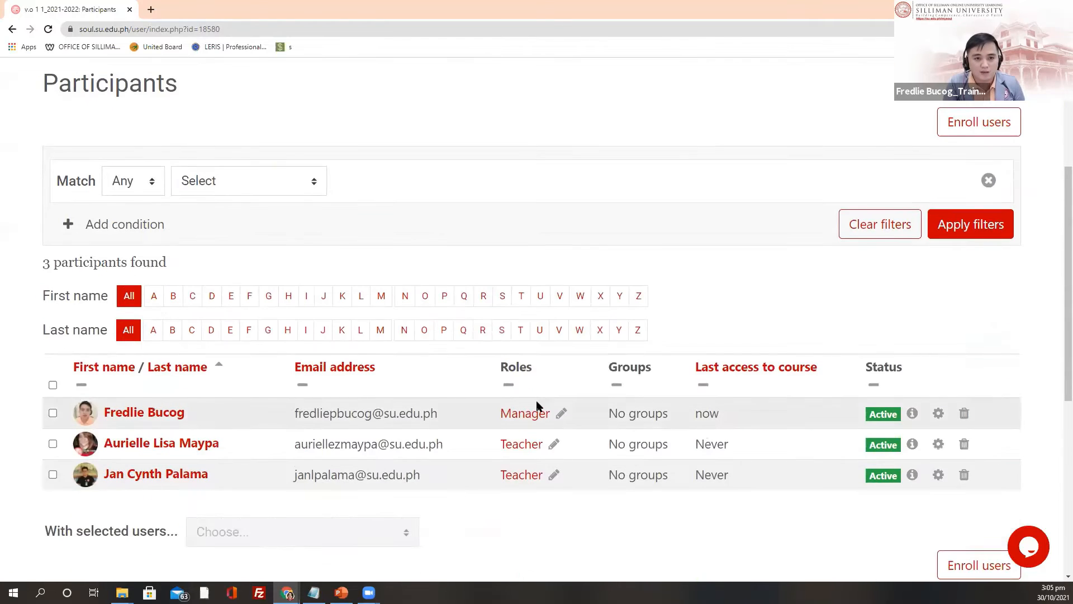
{"action": "scroll", "coordinate": [629, 431], "scroll_direction": "down", "scroll_amount": 2}
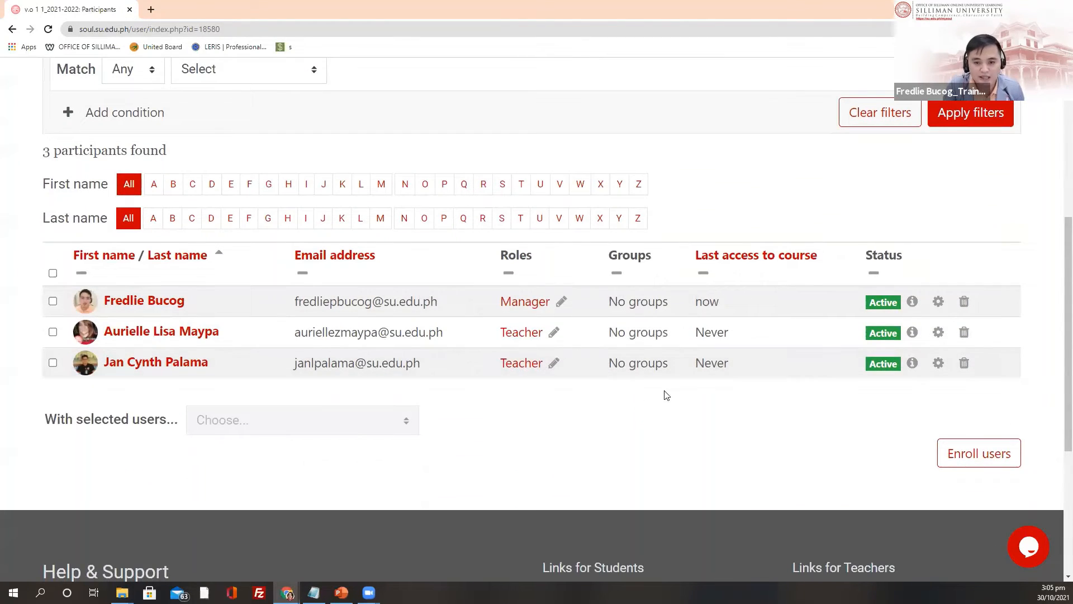
{"action": "left_click", "coordinate": [553, 363]}
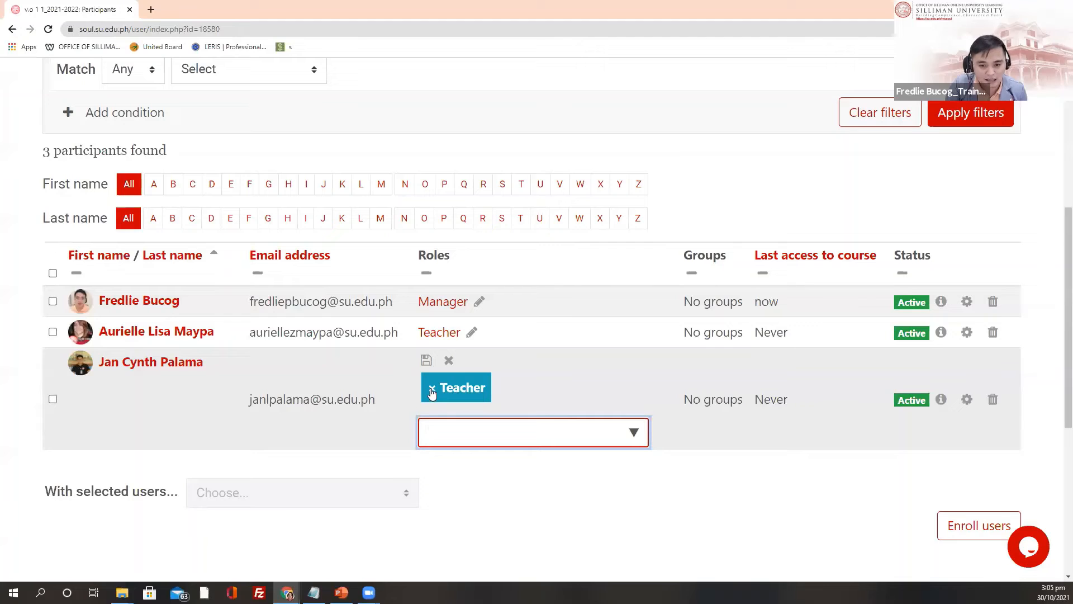
Step: Replace the third participant's Teacher role with Student and save the change
{"action": "left_click", "coordinate": [431, 390]}
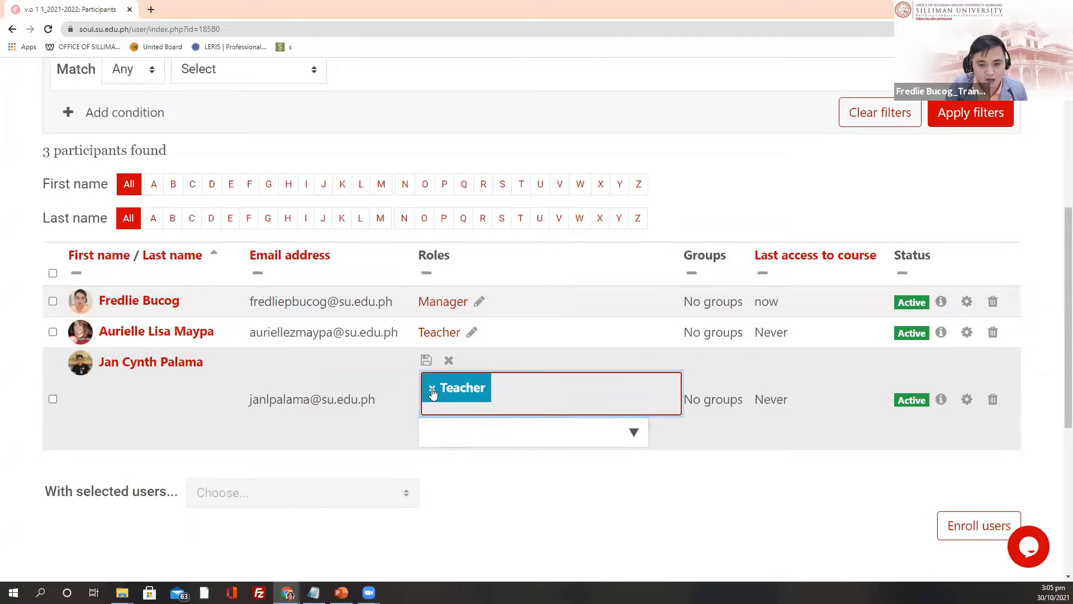
{"action": "left_click", "coordinate": [633, 423]}
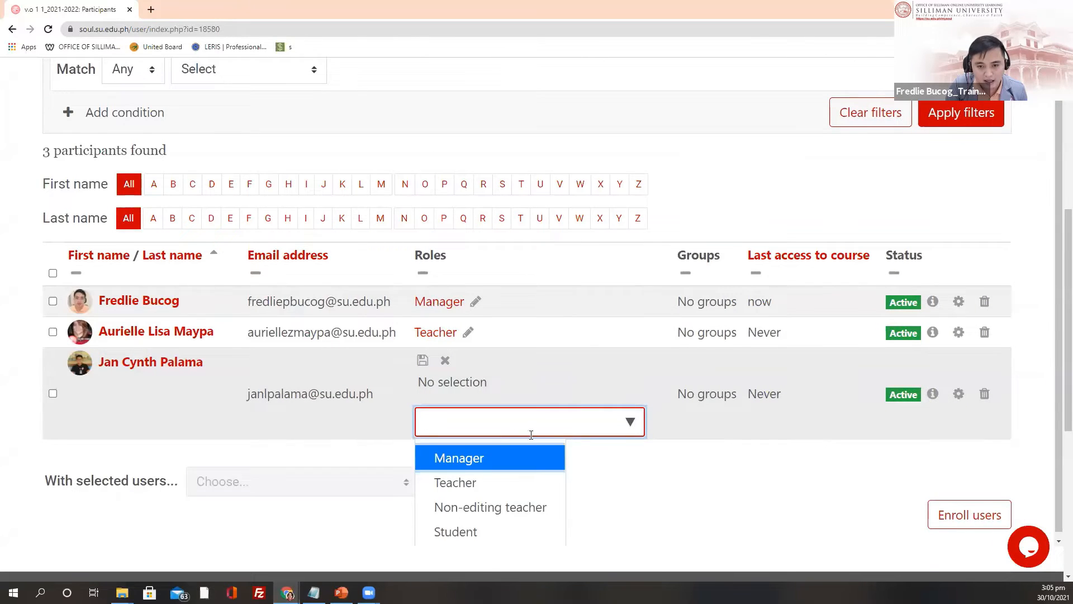
{"action": "scroll", "coordinate": [536, 430], "scroll_direction": "down", "scroll_amount": 3}
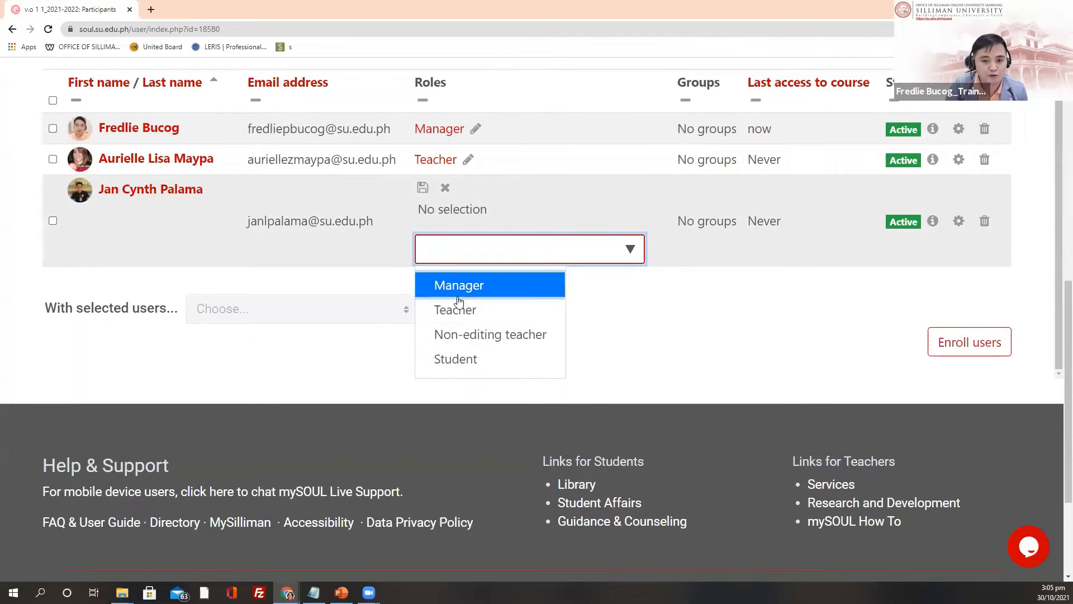
{"action": "left_click", "coordinate": [441, 362]}
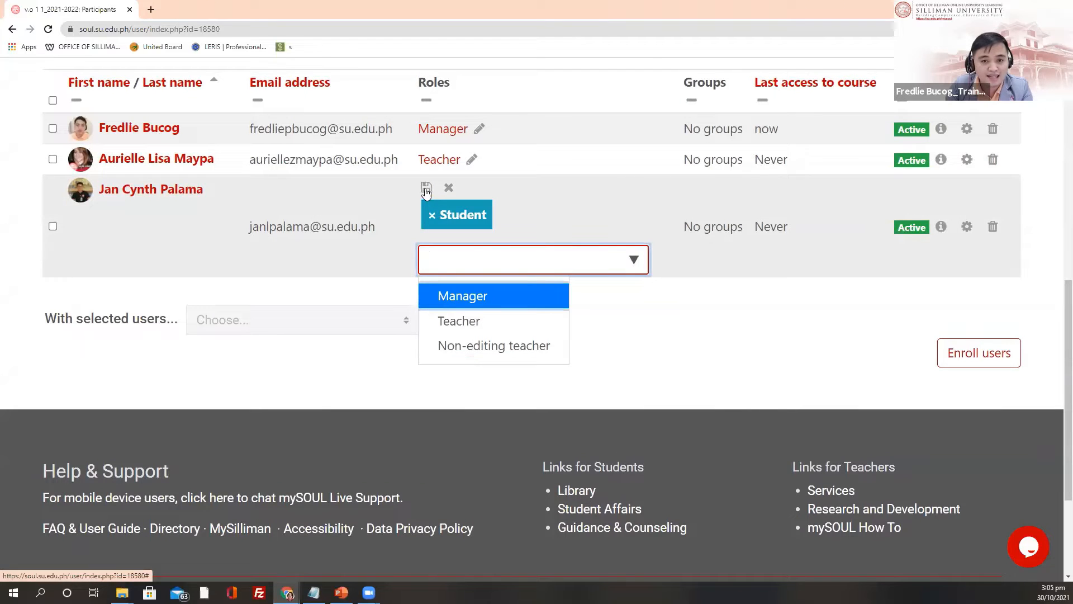
{"action": "left_click", "coordinate": [426, 189]}
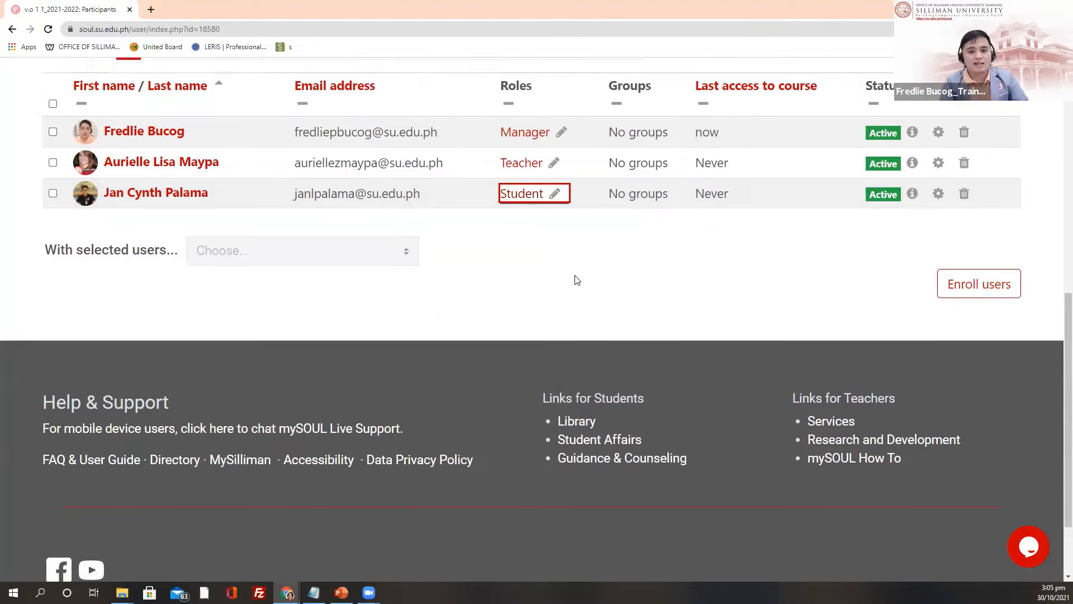
{"action": "scroll", "coordinate": [577, 280], "scroll_direction": "up", "scroll_amount": 3}
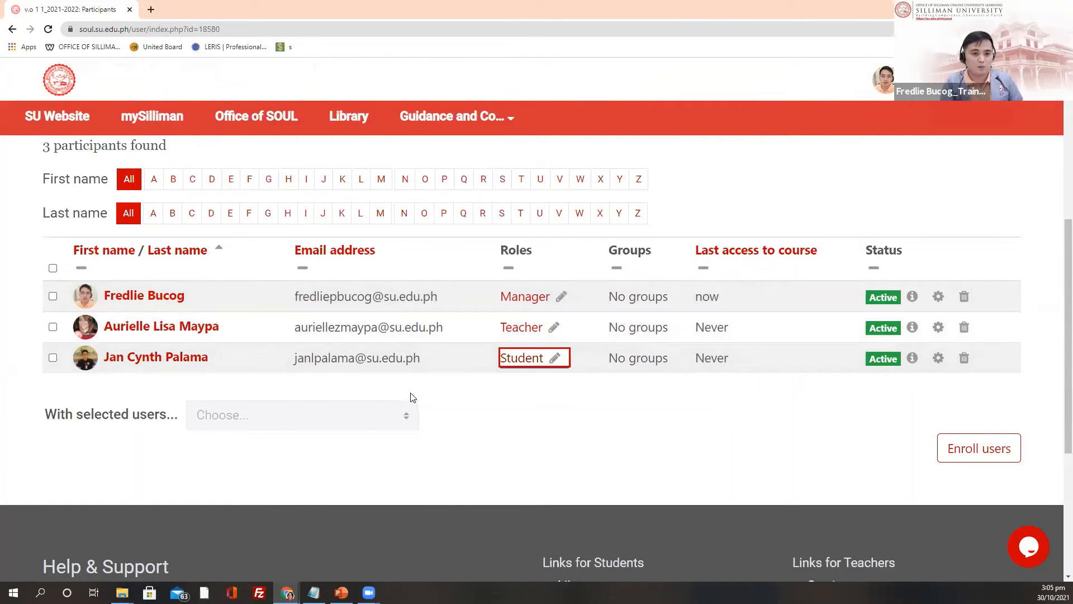
{"action": "scroll", "coordinate": [423, 398], "scroll_direction": "up", "scroll_amount": 6}
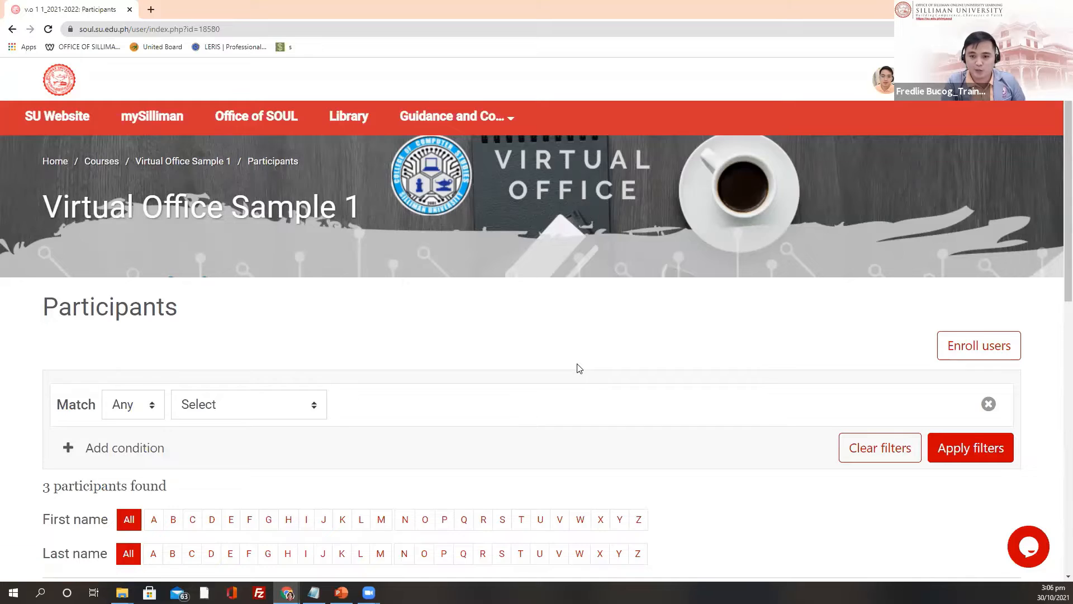
{"action": "scroll", "coordinate": [577, 364], "scroll_direction": "down", "scroll_amount": 3}
{"action": "scroll", "coordinate": [655, 480], "scroll_direction": "down", "scroll_amount": 2}
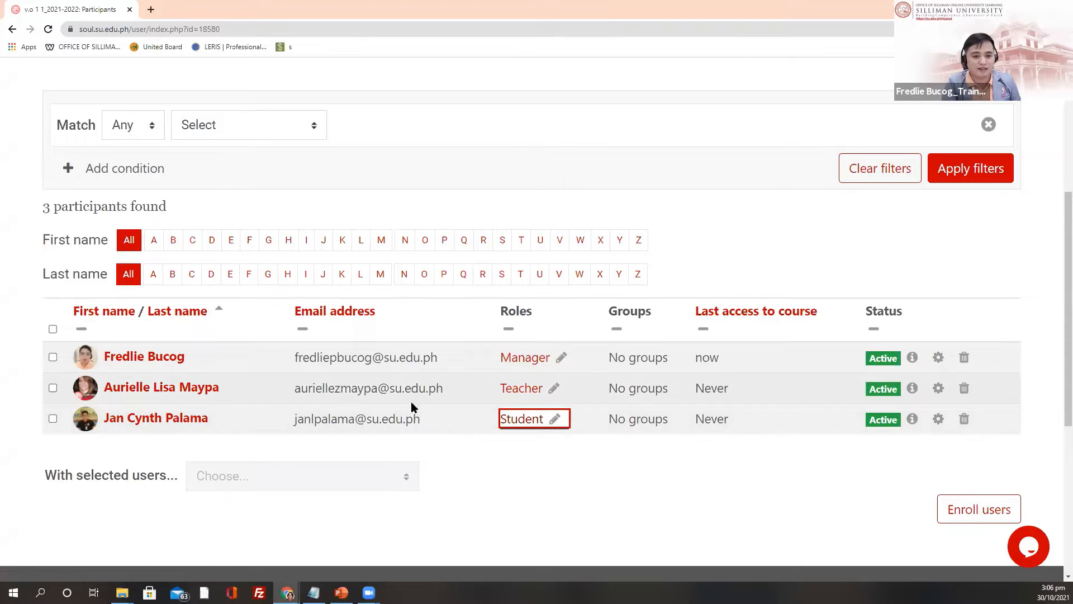
{"action": "scroll", "coordinate": [427, 365], "scroll_direction": "up", "scroll_amount": 5}
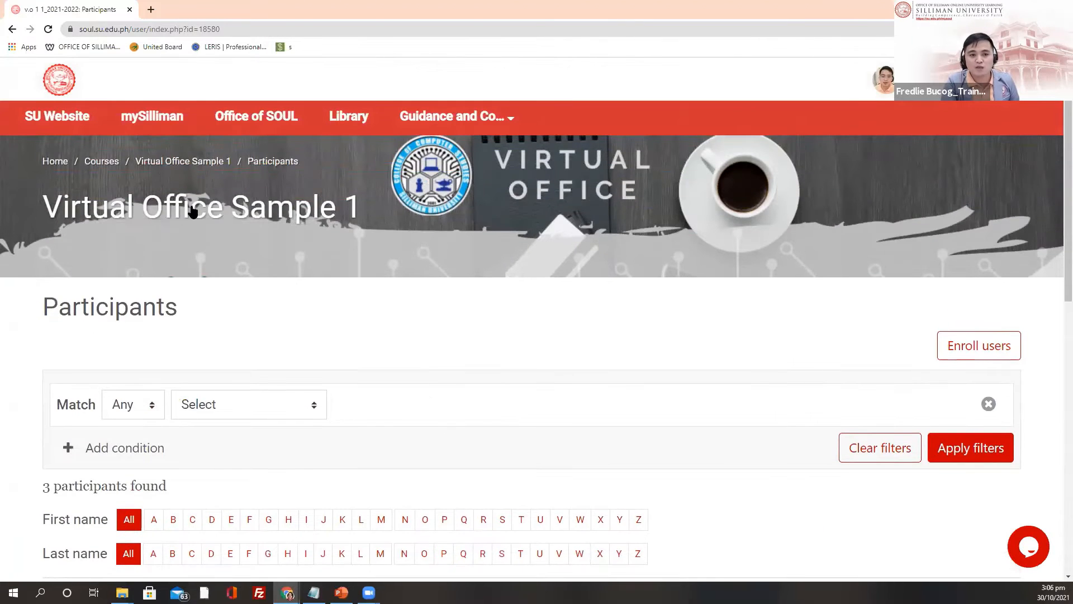
{"action": "left_click", "coordinate": [191, 212]}
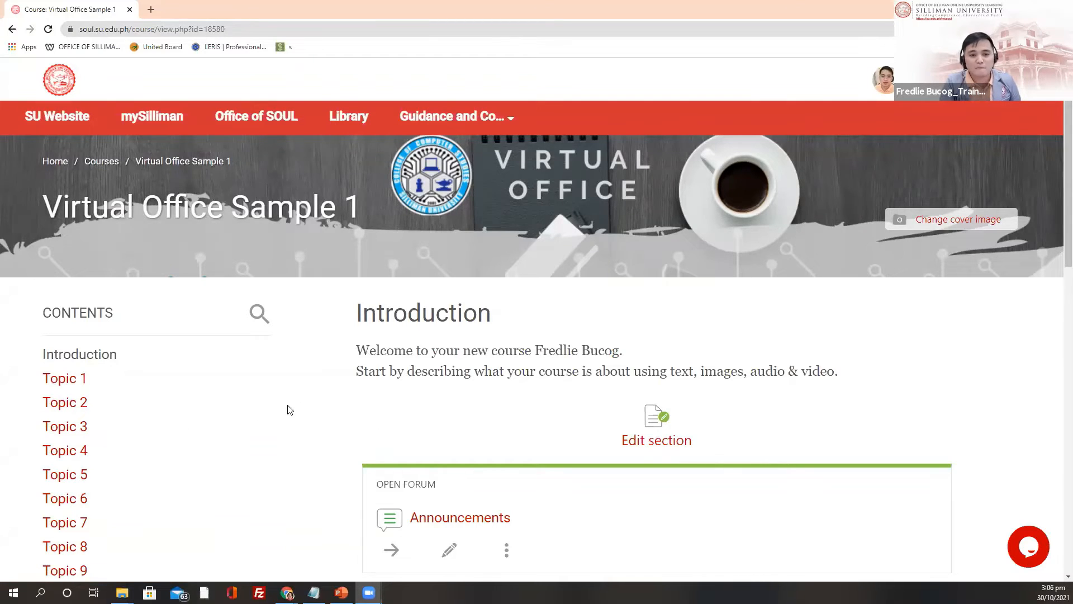
{"action": "scroll", "coordinate": [288, 402], "scroll_direction": "down", "scroll_amount": 2}
{"action": "scroll", "coordinate": [283, 377], "scroll_direction": "up", "scroll_amount": 2}
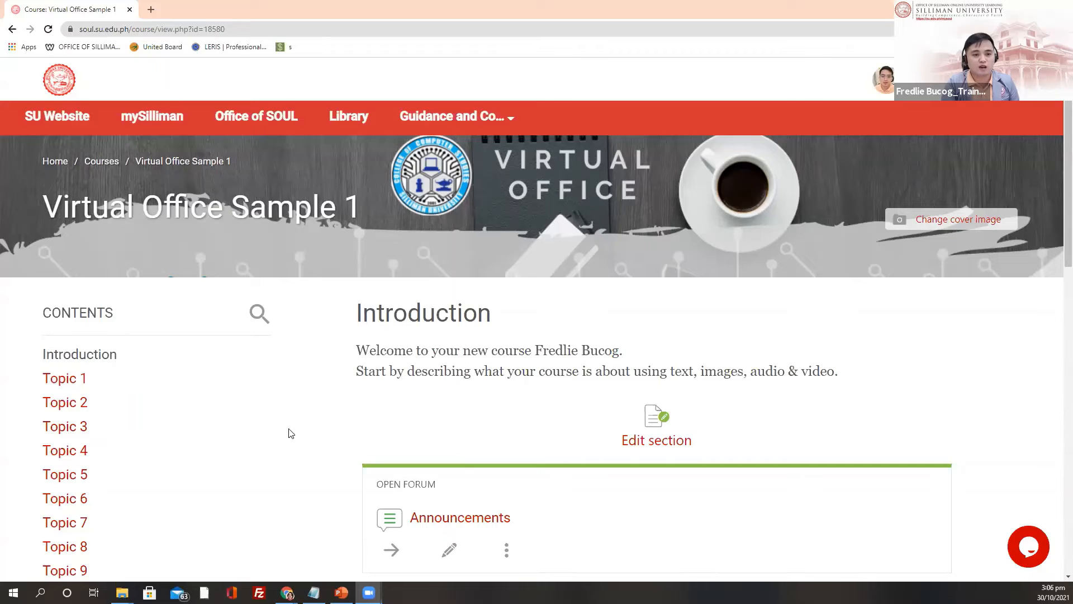
{"action": "scroll", "coordinate": [271, 374], "scroll_direction": "down", "scroll_amount": 2}
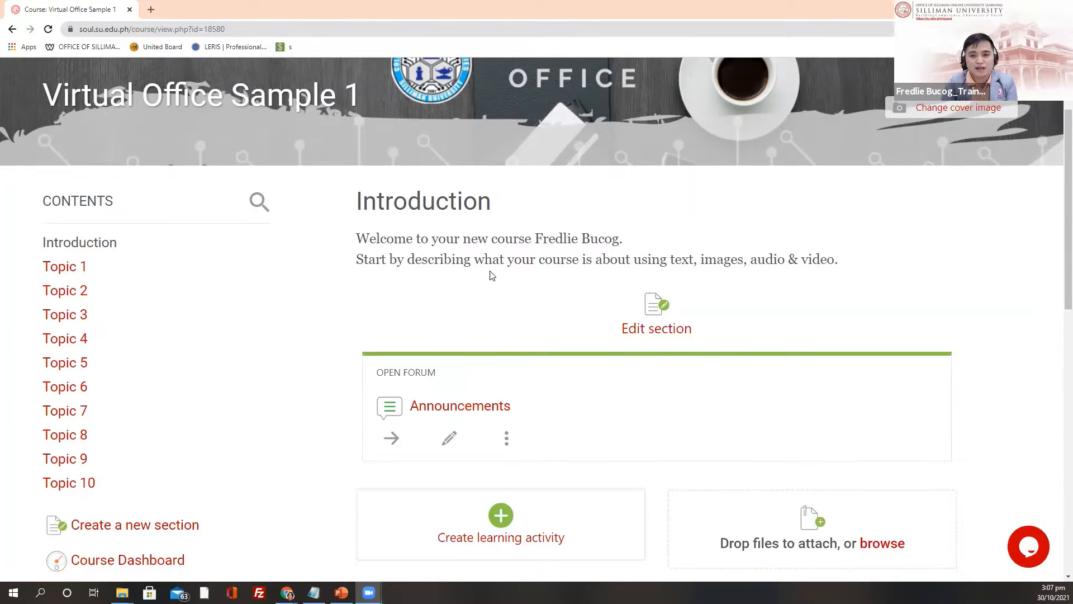
{"action": "scroll", "coordinate": [491, 275], "scroll_direction": "up", "scroll_amount": 2}
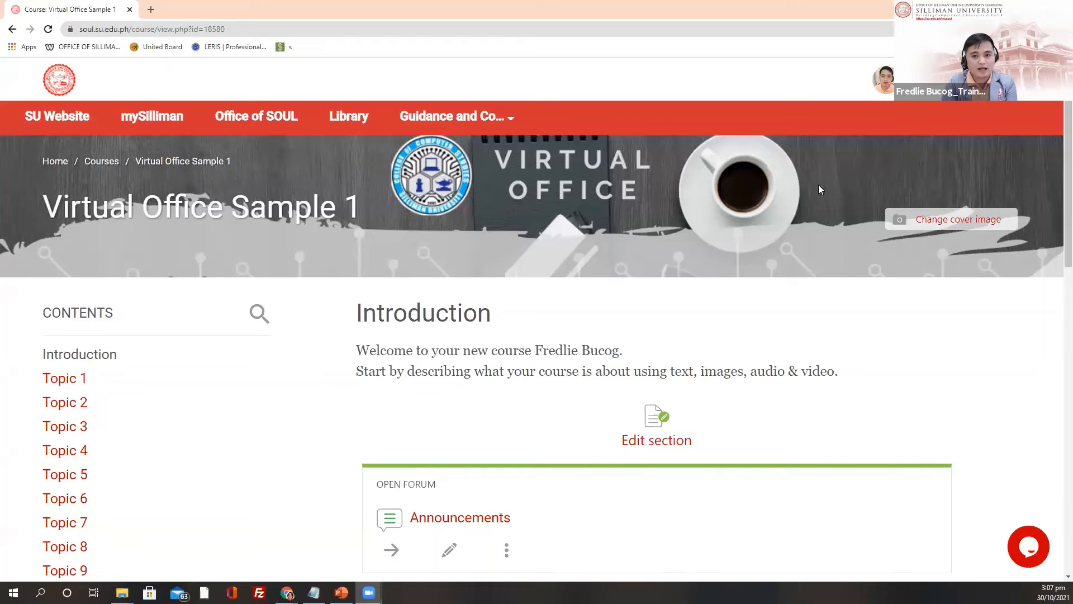
{"action": "scroll", "coordinate": [195, 348], "scroll_direction": "down", "scroll_amount": 2}
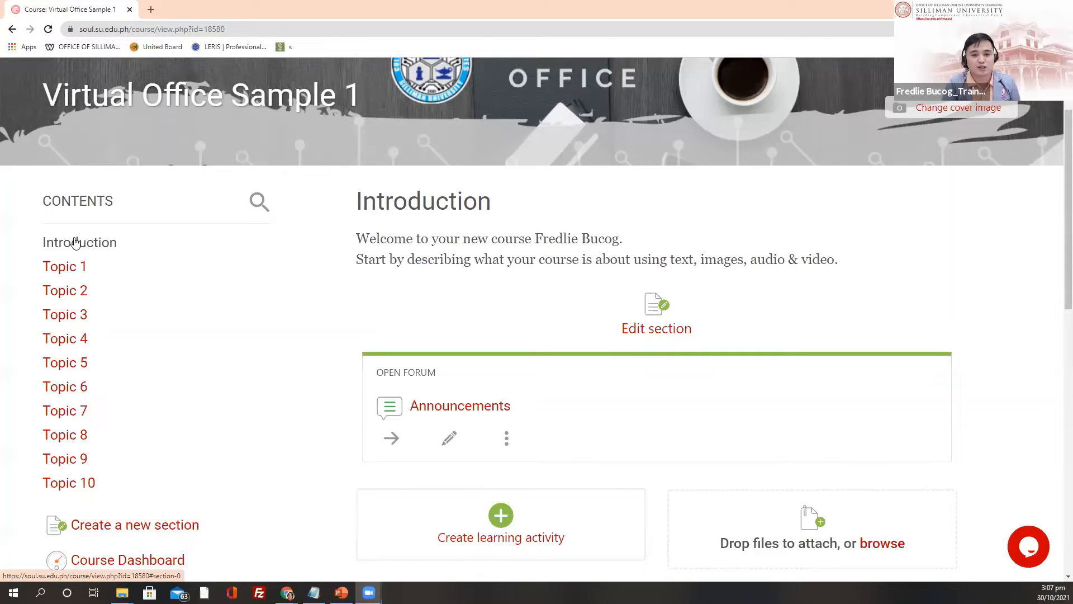
{"action": "scroll", "coordinate": [510, 369], "scroll_direction": "down", "scroll_amount": 3}
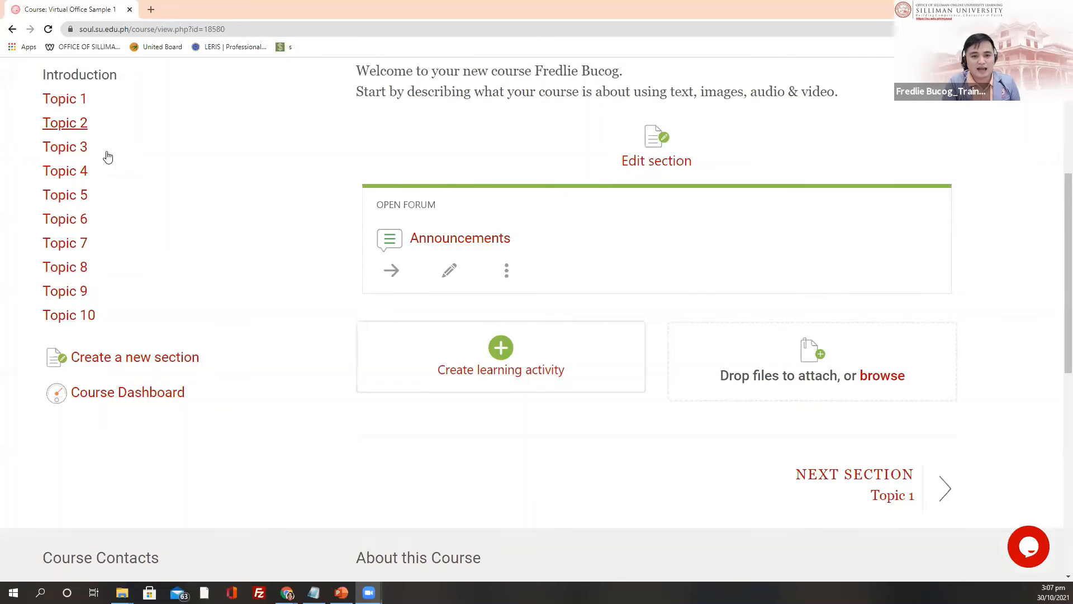
{"action": "scroll", "coordinate": [380, 282], "scroll_direction": "up", "scroll_amount": 2}
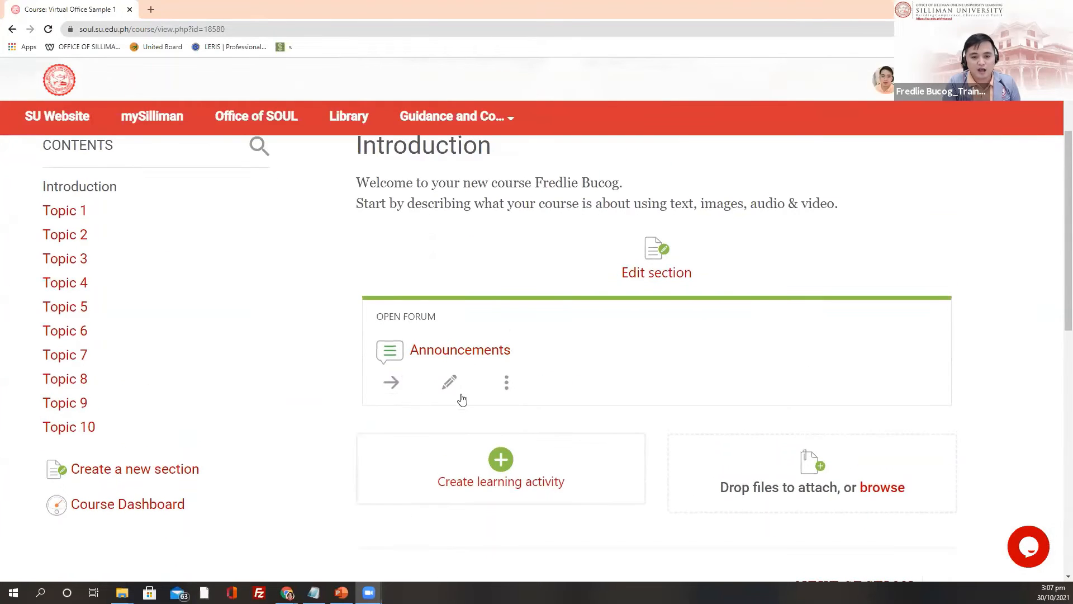
Step: Delete the Announcements forum and confirm the deletion
{"action": "left_click", "coordinate": [507, 386]}
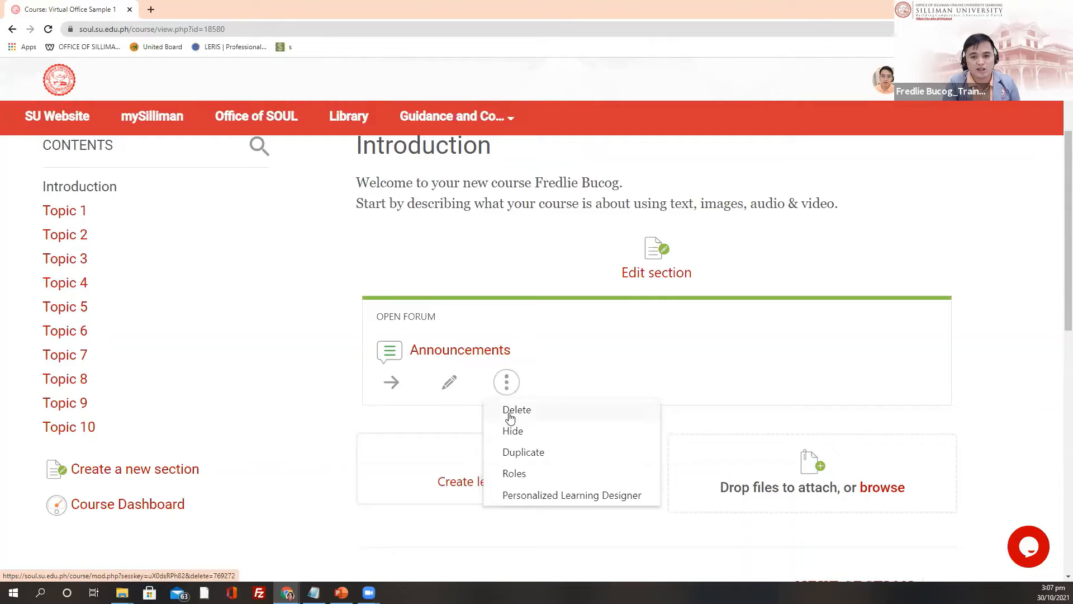
{"action": "left_click", "coordinate": [509, 416]}
{"action": "left_click", "coordinate": [553, 221]}
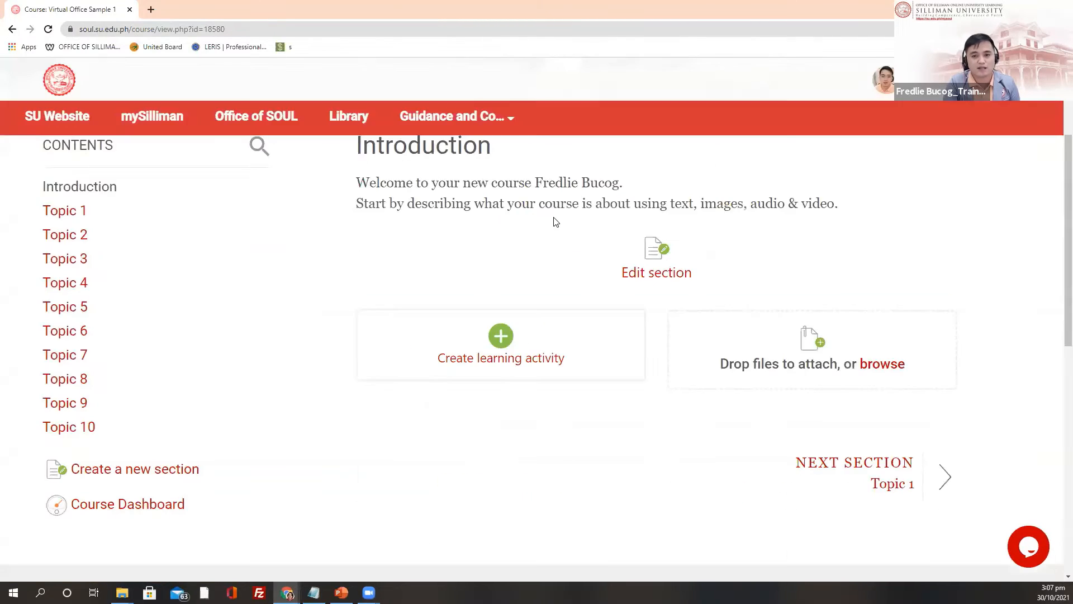
Step: Go to the Introduction section from the Contents list
{"action": "scroll", "coordinate": [134, 338], "scroll_direction": "up", "scroll_amount": 1}
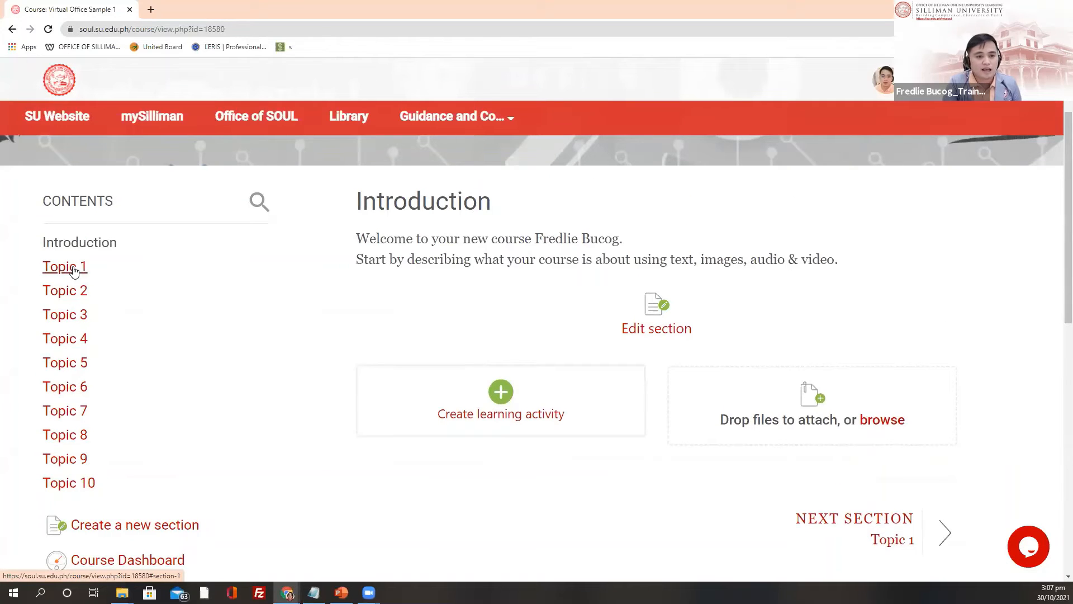
{"action": "scroll", "coordinate": [65, 272], "scroll_direction": "down", "scroll_amount": 2}
{"action": "scroll", "coordinate": [106, 252], "scroll_direction": "up", "scroll_amount": 2}
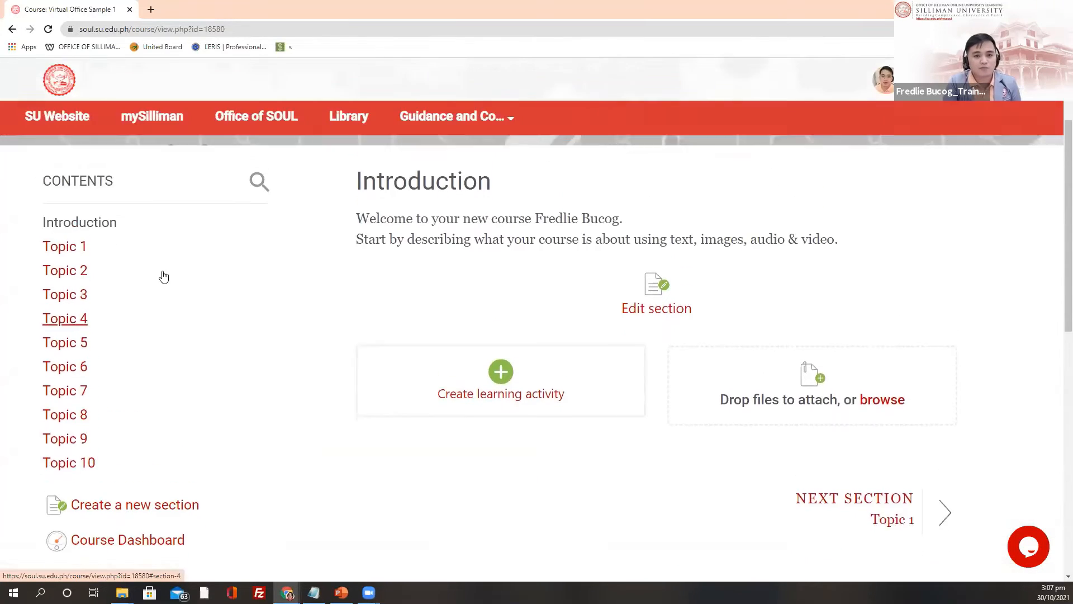
{"action": "scroll", "coordinate": [201, 296], "scroll_direction": "up", "scroll_amount": 1}
{"action": "scroll", "coordinate": [266, 309], "scroll_direction": "down", "scroll_amount": 2}
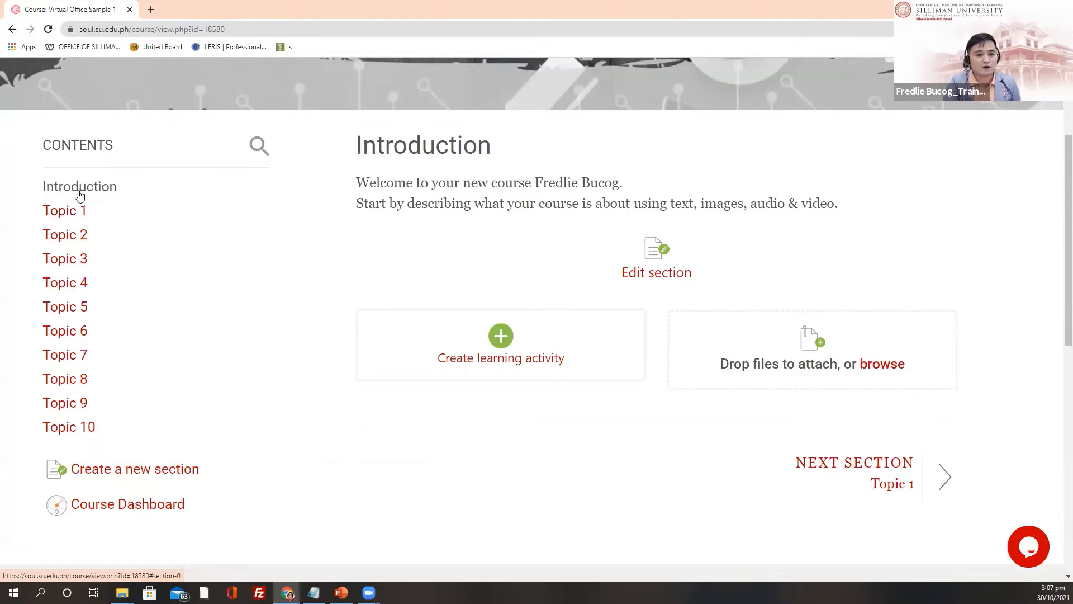
{"action": "left_click", "coordinate": [86, 194]}
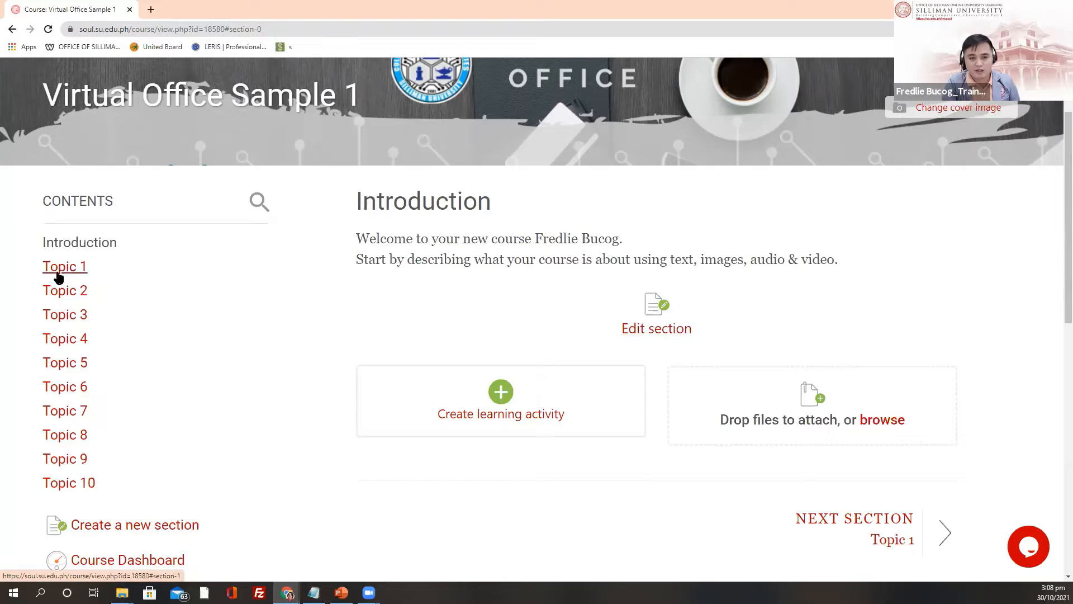
Step: Change the section name from General to 'Welcome to Office of SOUL' and save
{"action": "left_click", "coordinate": [654, 334]}
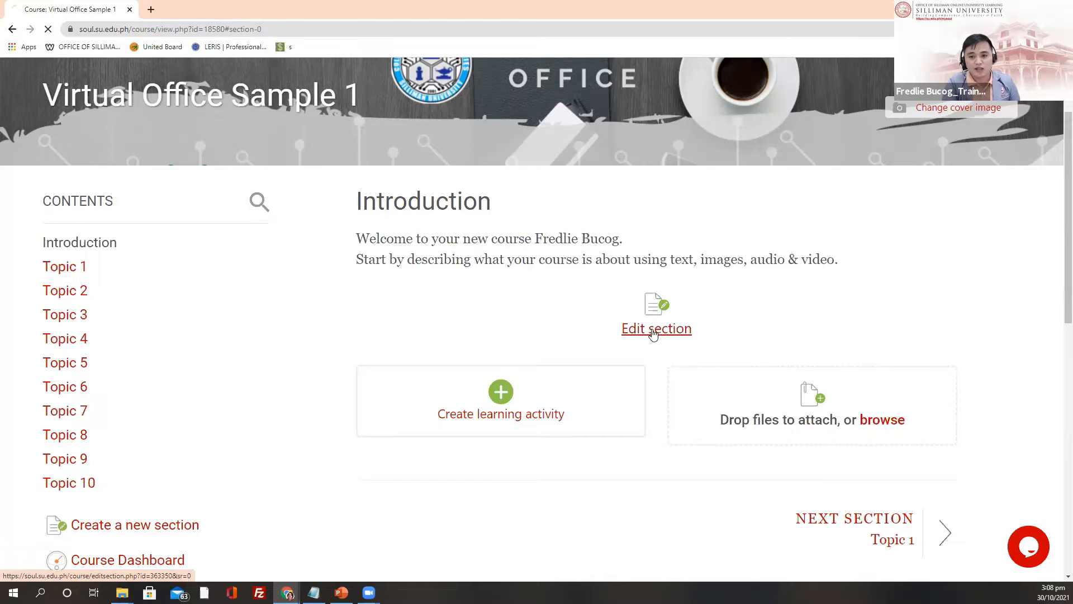
{"action": "scroll", "coordinate": [158, 349], "scroll_direction": "down", "scroll_amount": 2}
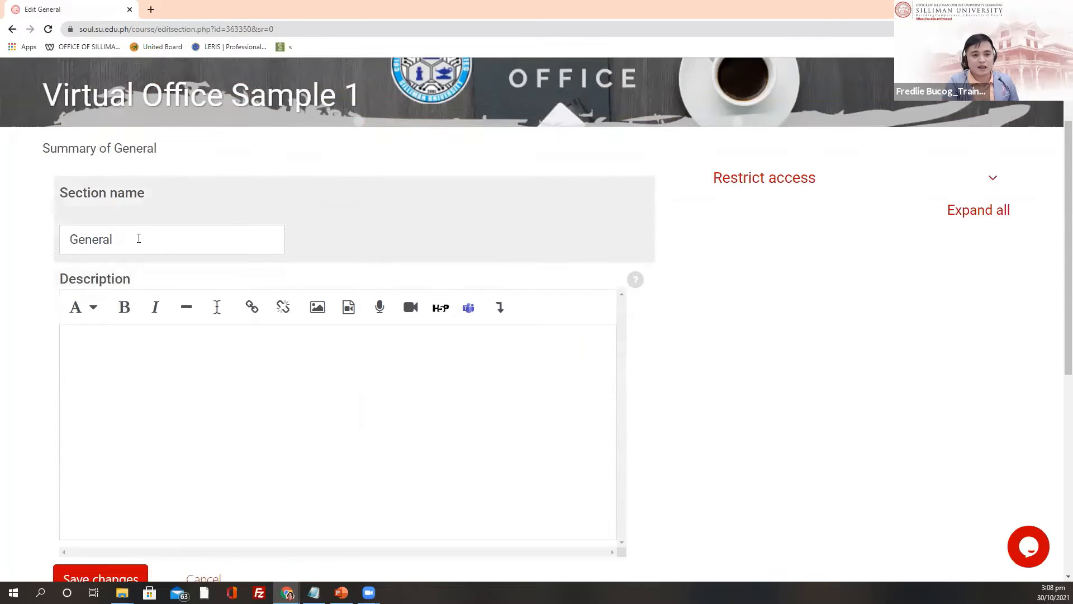
{"action": "left_click", "coordinate": [139, 239]}
{"action": "key", "text": "BackSpace"}
{"action": "key", "text": "BackSpace"}
{"action": "key", "text": "BackSpace"}
{"action": "key", "text": "BackSpace"}
{"action": "key", "text": "BackSpace"}
{"action": "key", "text": "BackSpace"}
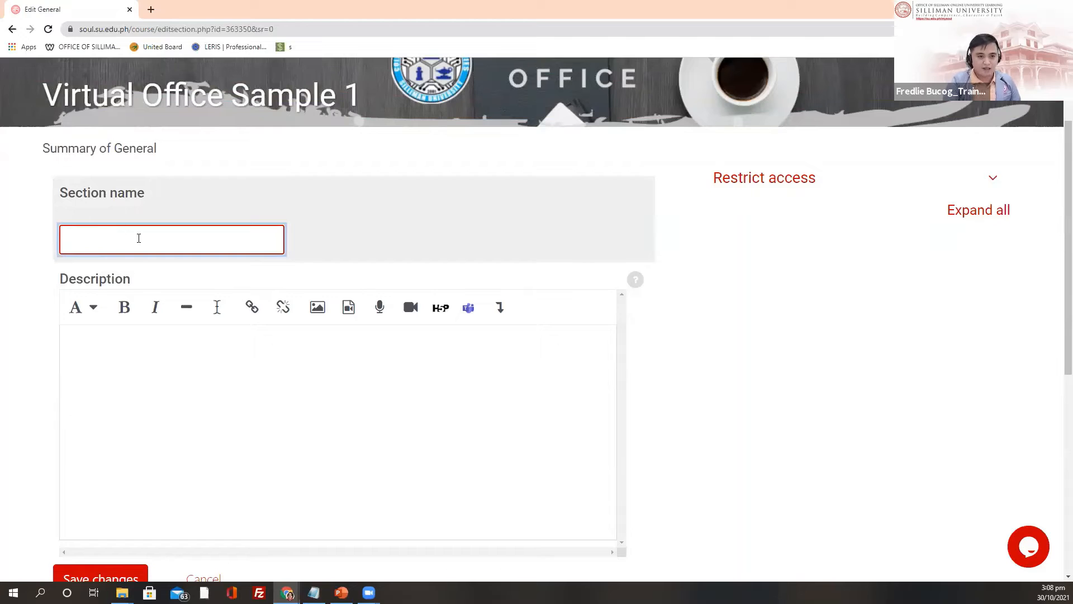
{"action": "type", "text": "Welcome t"}
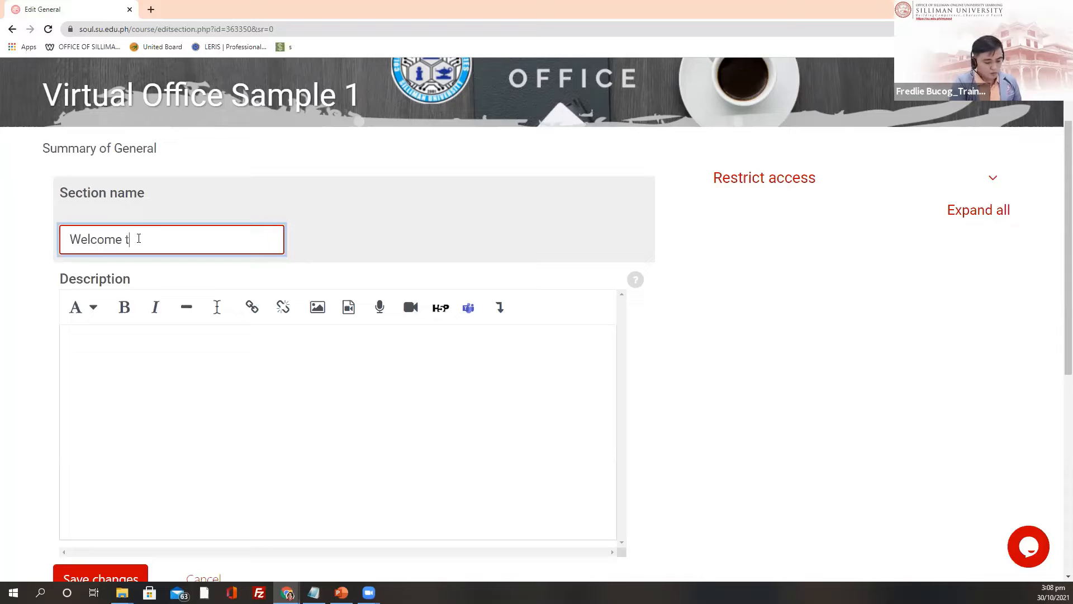
{"action": "type", "text": "o Of"}
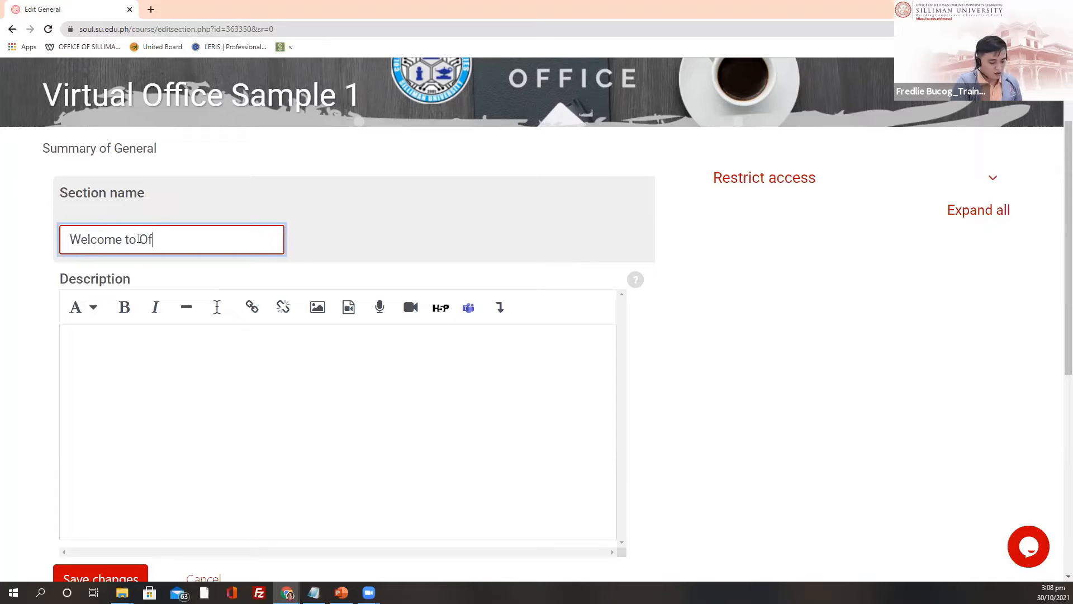
{"action": "type", "text": "fice o"}
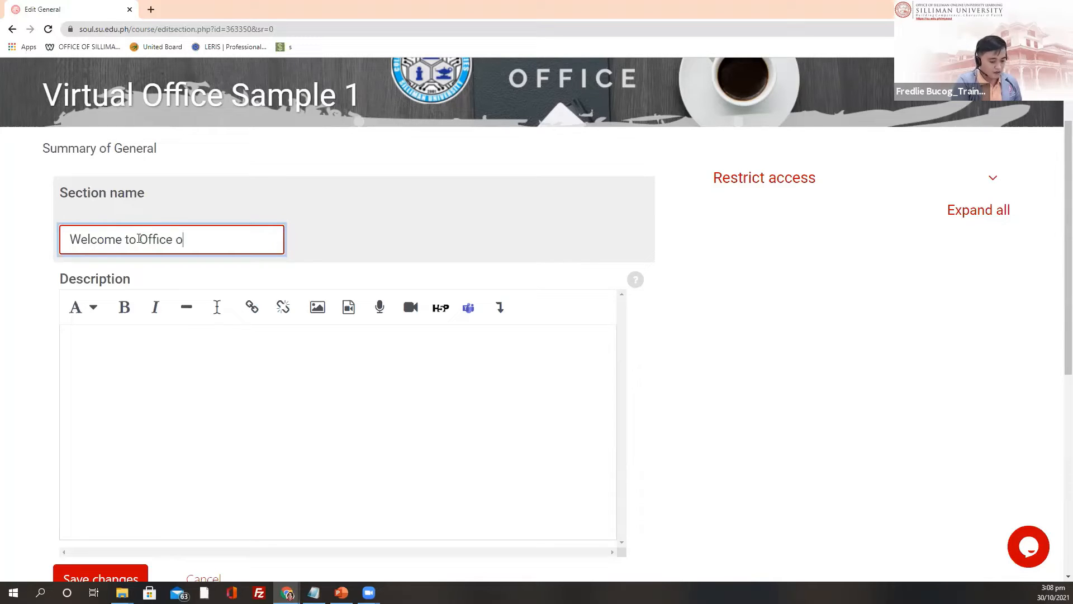
{"action": "type", "text": "f SOU"}
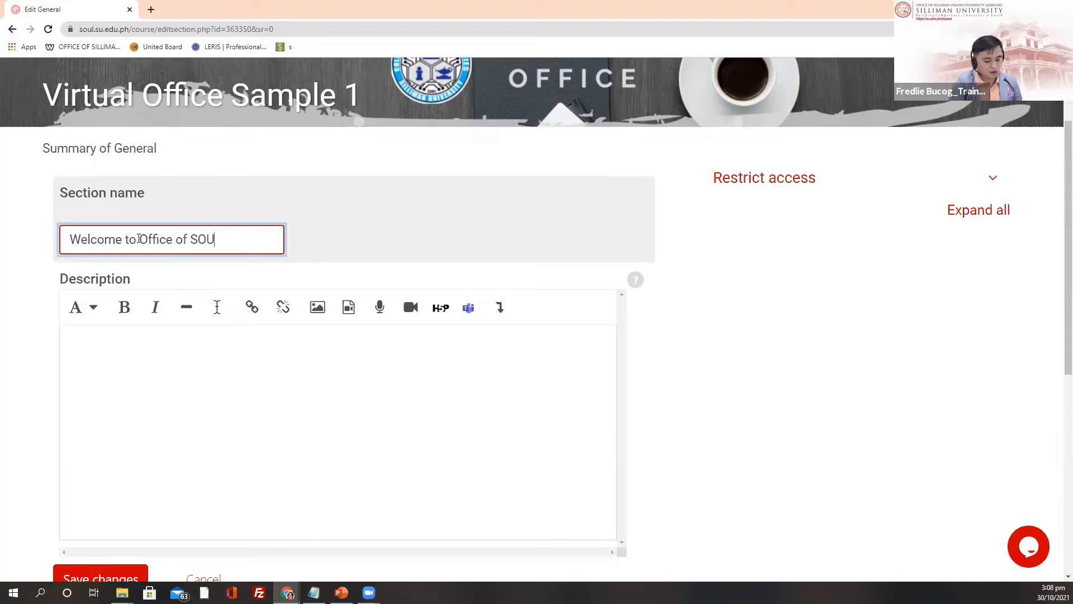
{"action": "type", "text": "L"}
{"action": "scroll", "coordinate": [419, 389], "scroll_direction": "down", "scroll_amount": 1}
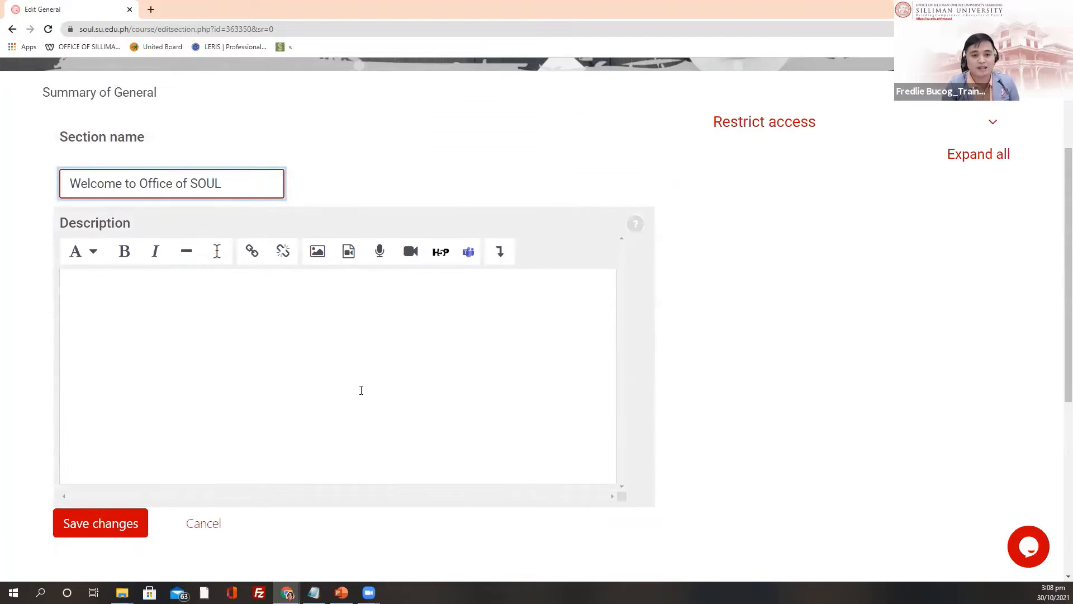
{"action": "scroll", "coordinate": [265, 370], "scroll_direction": "down", "scroll_amount": 3}
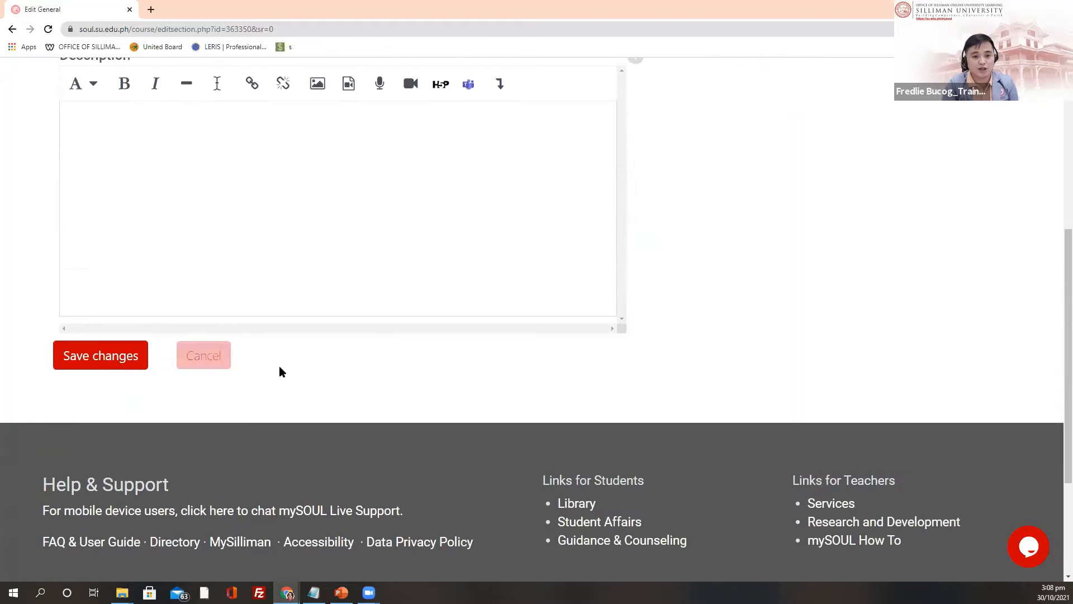
{"action": "left_click", "coordinate": [104, 360]}
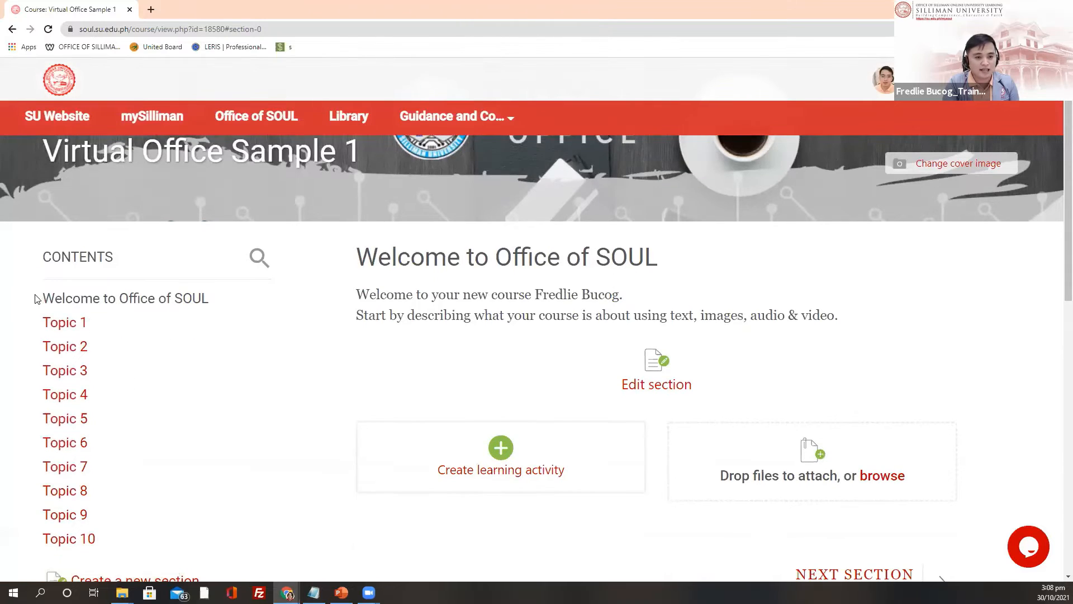
Step: Check the renamed 'Welcome to Office of SOUL' entry, then go to Topic 1
{"action": "left_click_drag", "start_coordinate": [34, 298], "coordinate": [231, 294]}
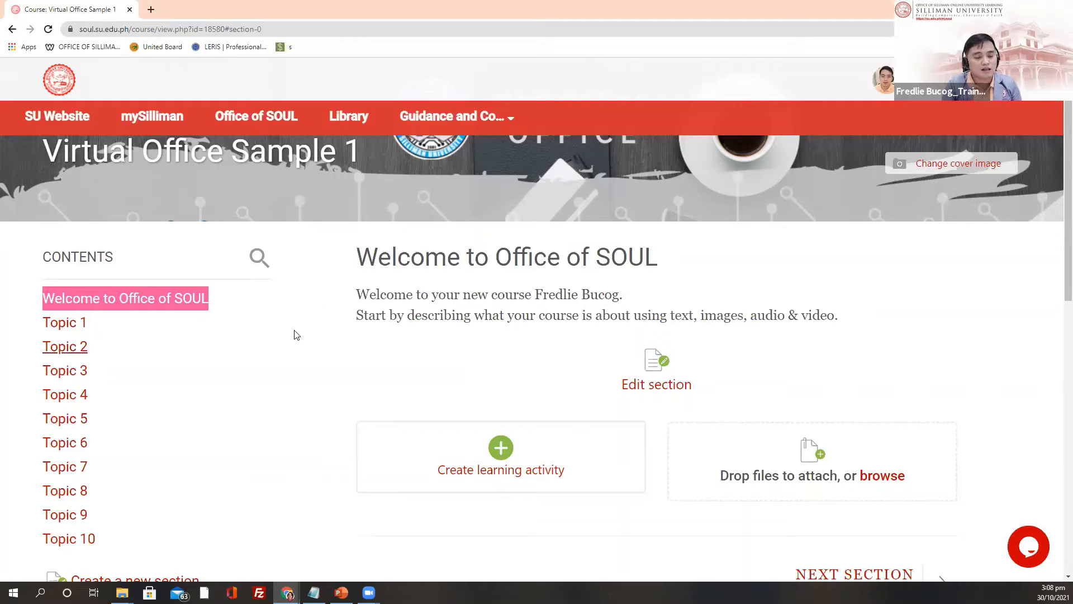
{"action": "scroll", "coordinate": [575, 312], "scroll_direction": "down", "scroll_amount": 2}
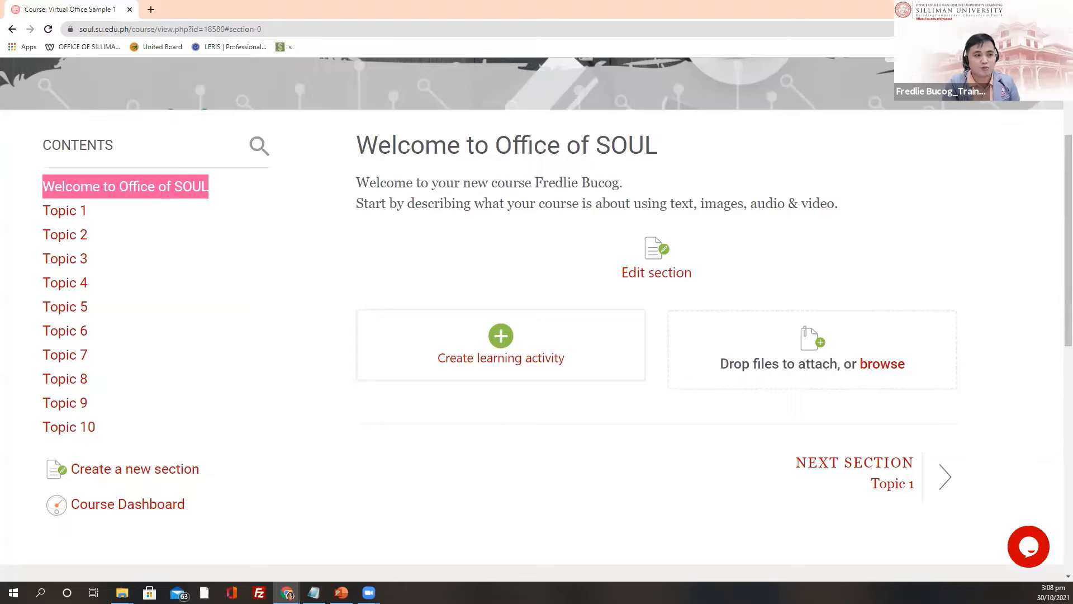
{"action": "scroll", "coordinate": [230, 365], "scroll_direction": "up", "scroll_amount": 3}
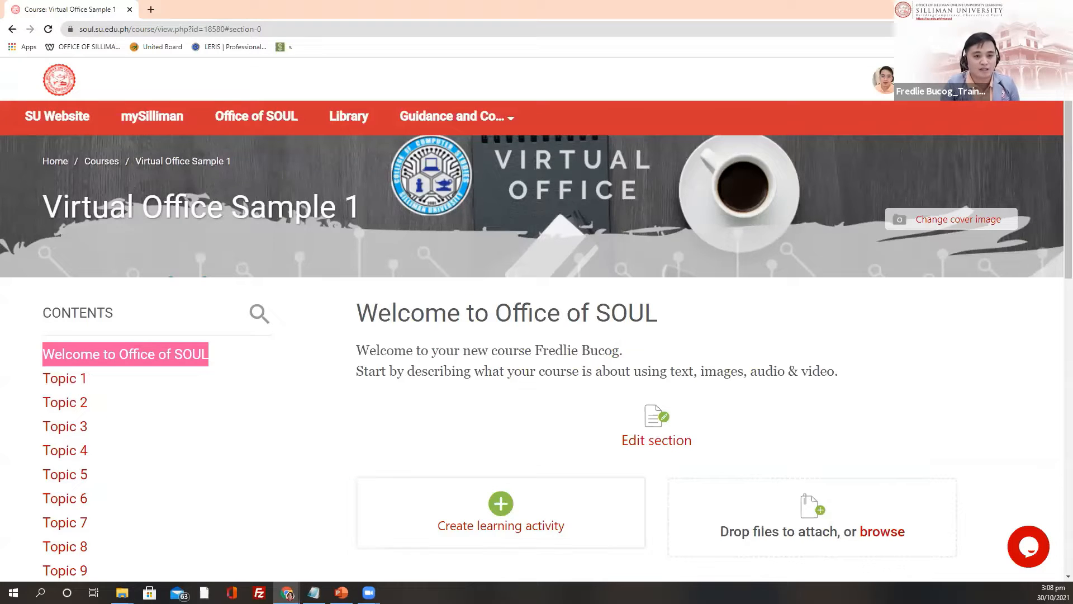
{"action": "scroll", "coordinate": [259, 361], "scroll_direction": "down", "scroll_amount": 2}
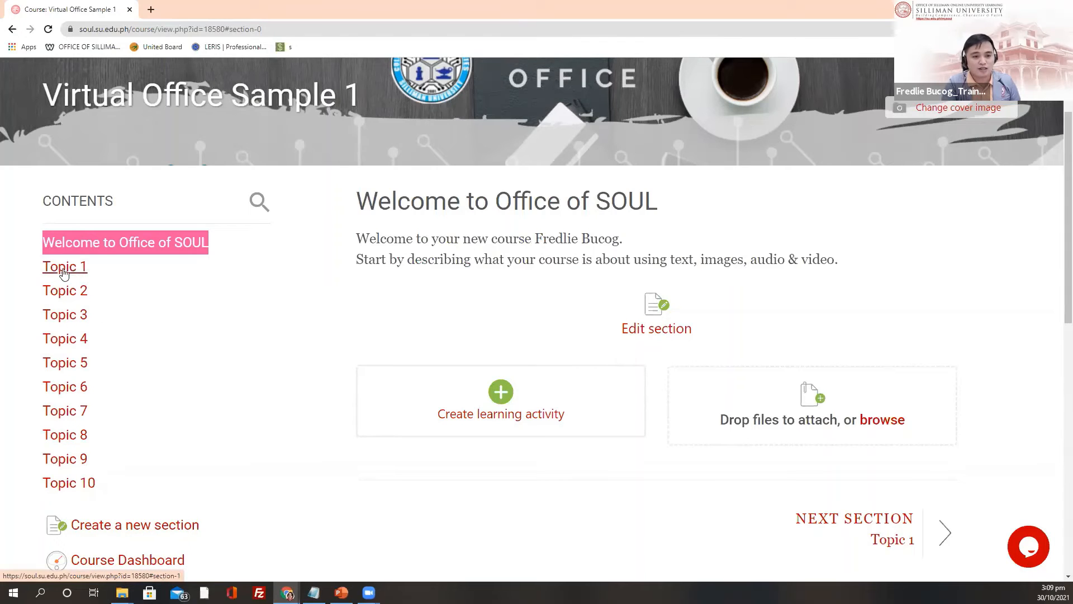
{"action": "left_click", "coordinate": [66, 268]}
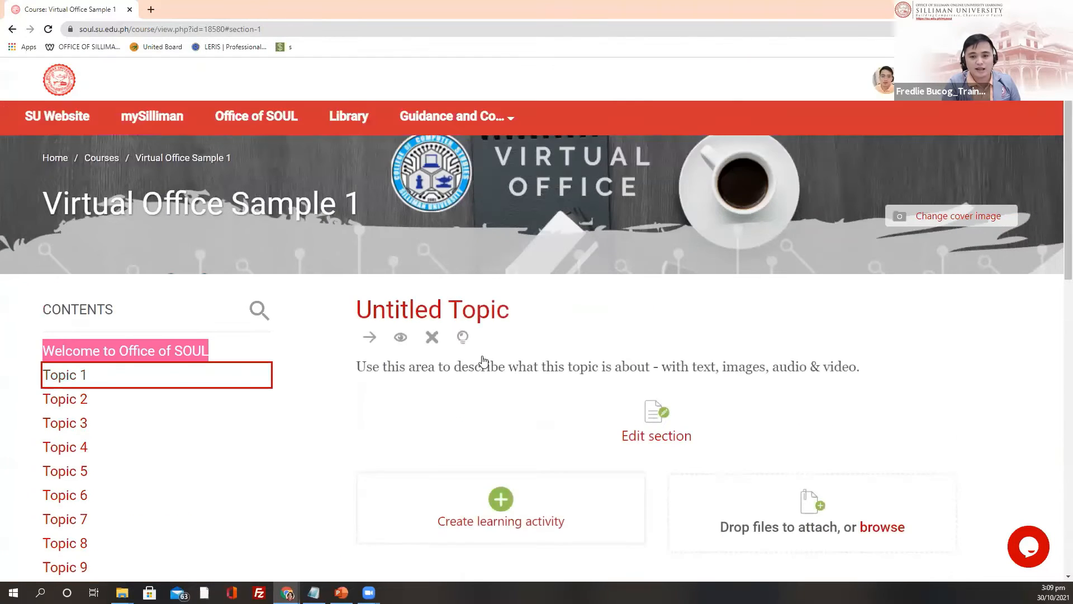
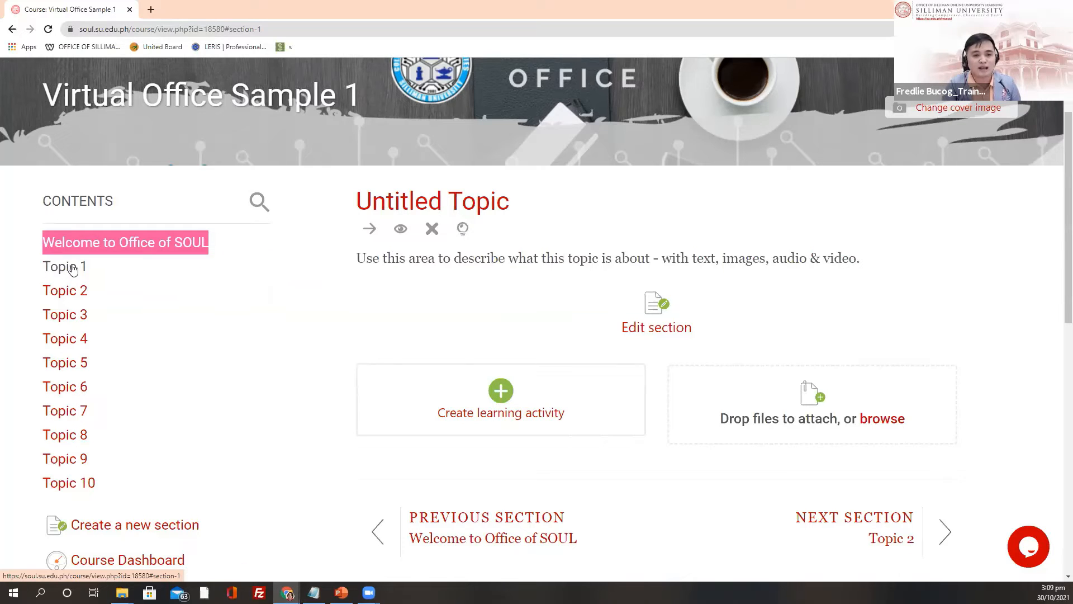
Step: Retitle Topic 1 'Announcements', add the description 'Brief Description', and save the section
{"action": "left_click", "coordinate": [639, 334]}
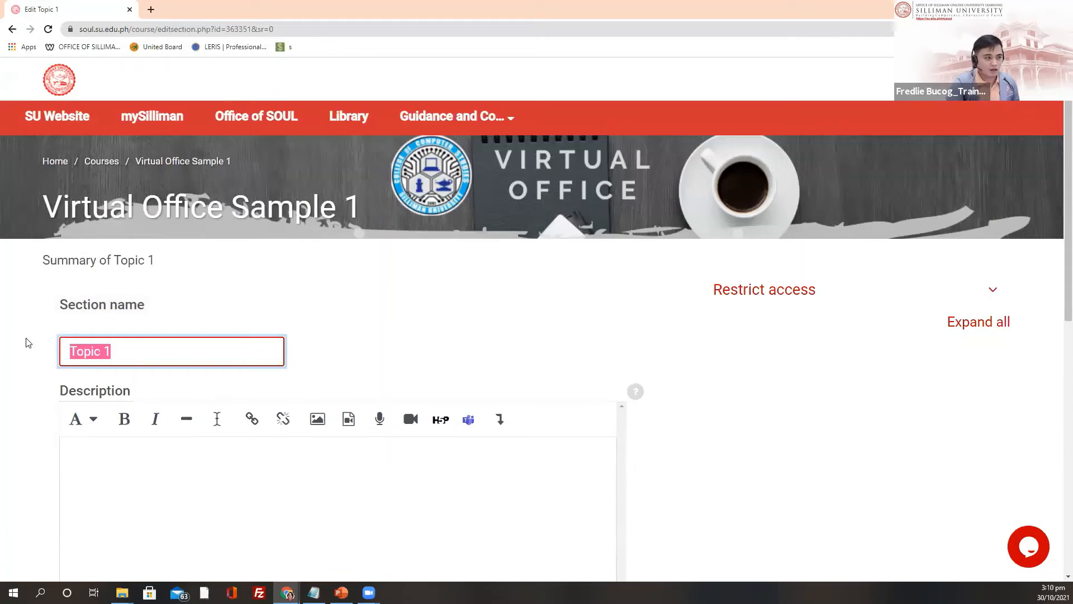
{"action": "type", "text": "An"}
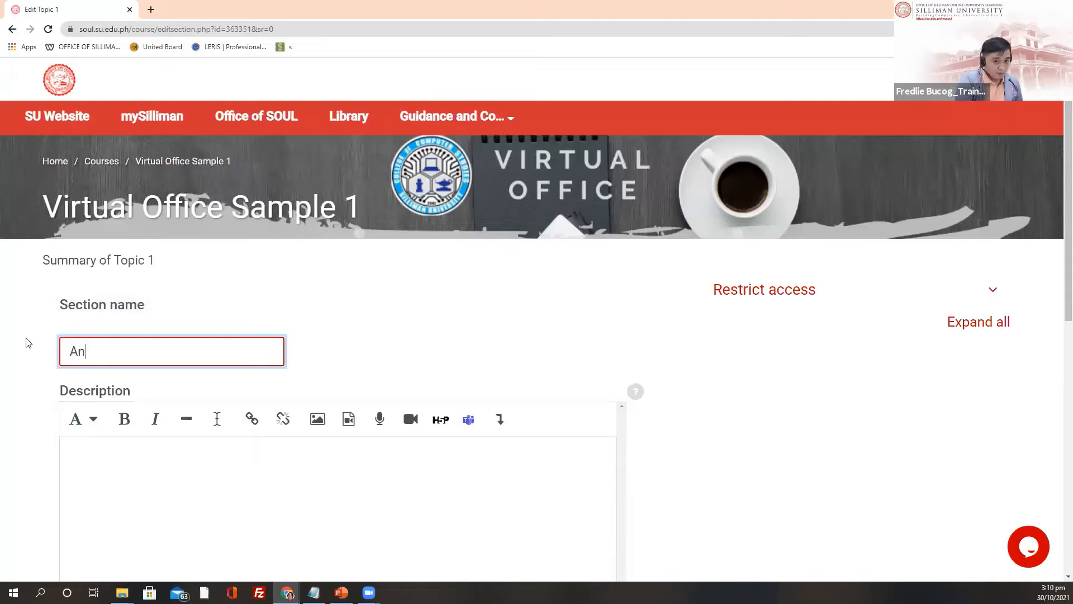
{"action": "type", "text": "nounce"}
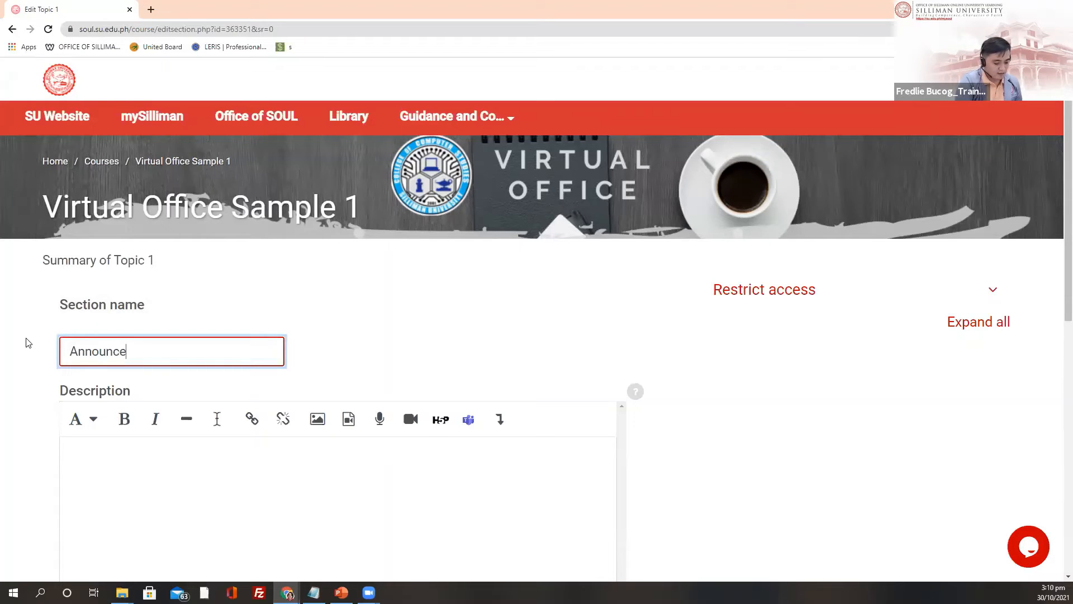
{"action": "type", "text": "menst"}
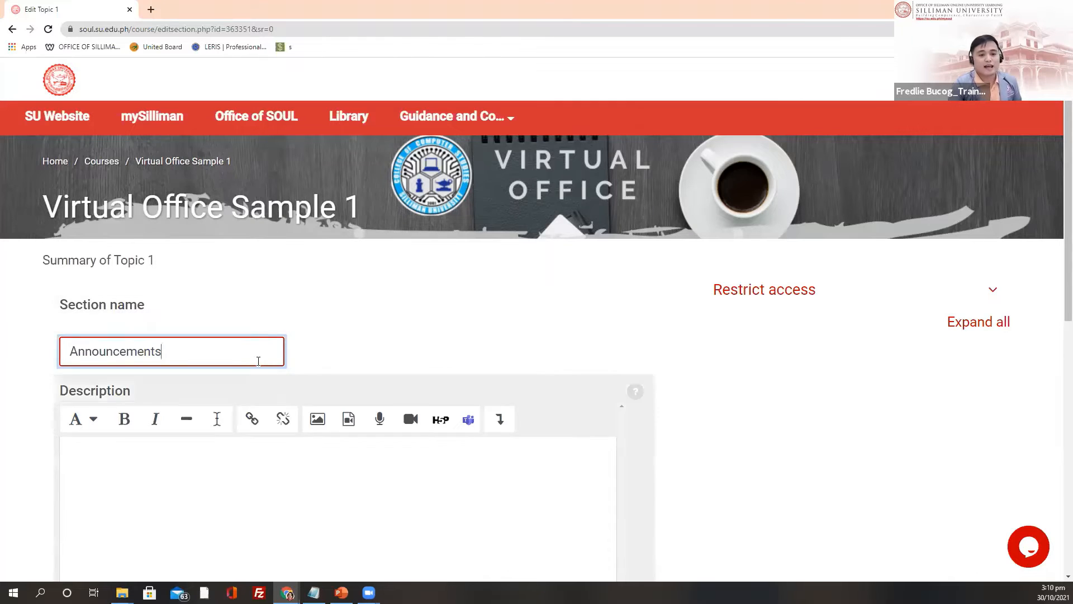
{"action": "scroll", "coordinate": [257, 360], "scroll_direction": "down", "scroll_amount": 3}
{"action": "left_click", "coordinate": [127, 279]}
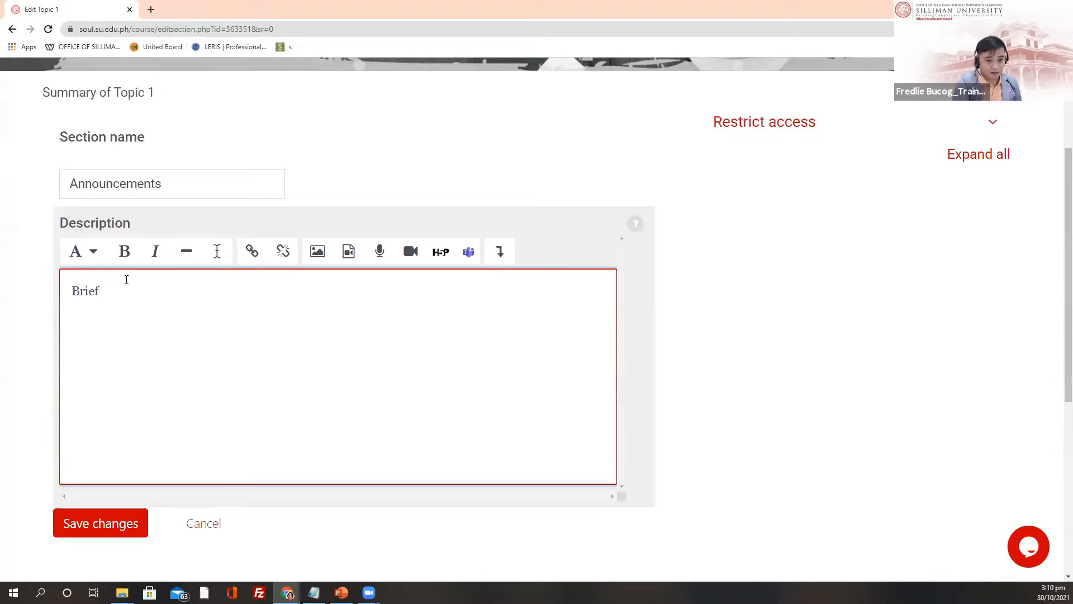
{"action": "type", "text": "Brief Desc"}
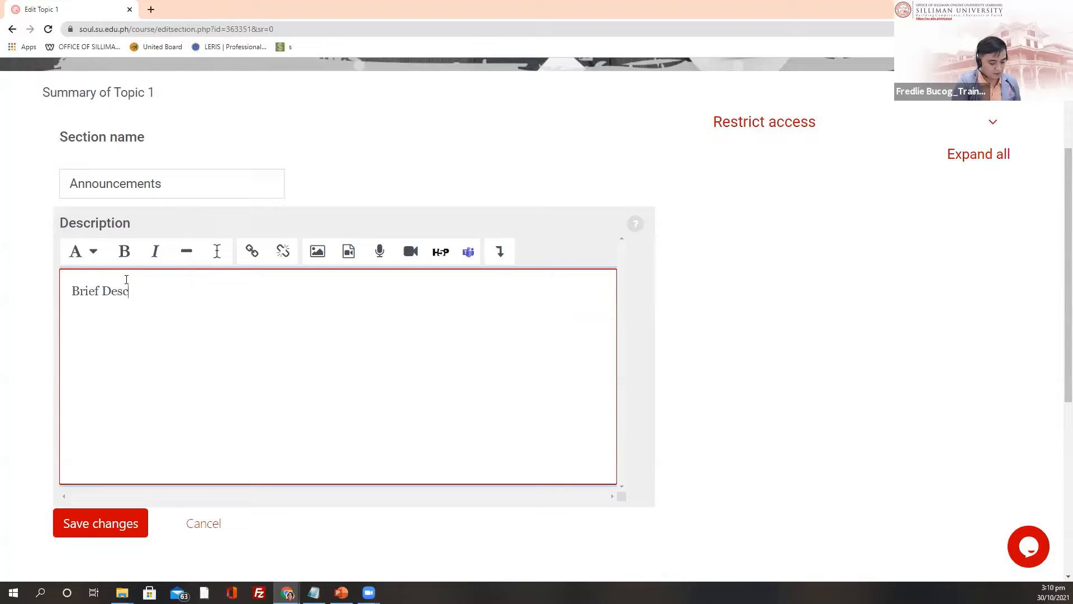
{"action": "type", "text": "rip"}
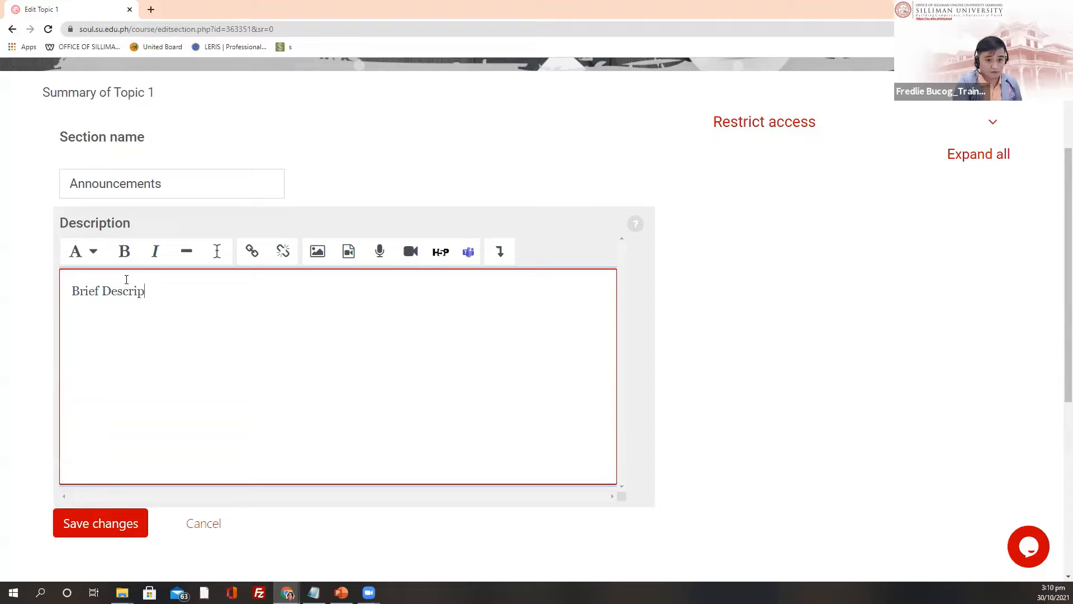
{"action": "type", "text": "oions"}
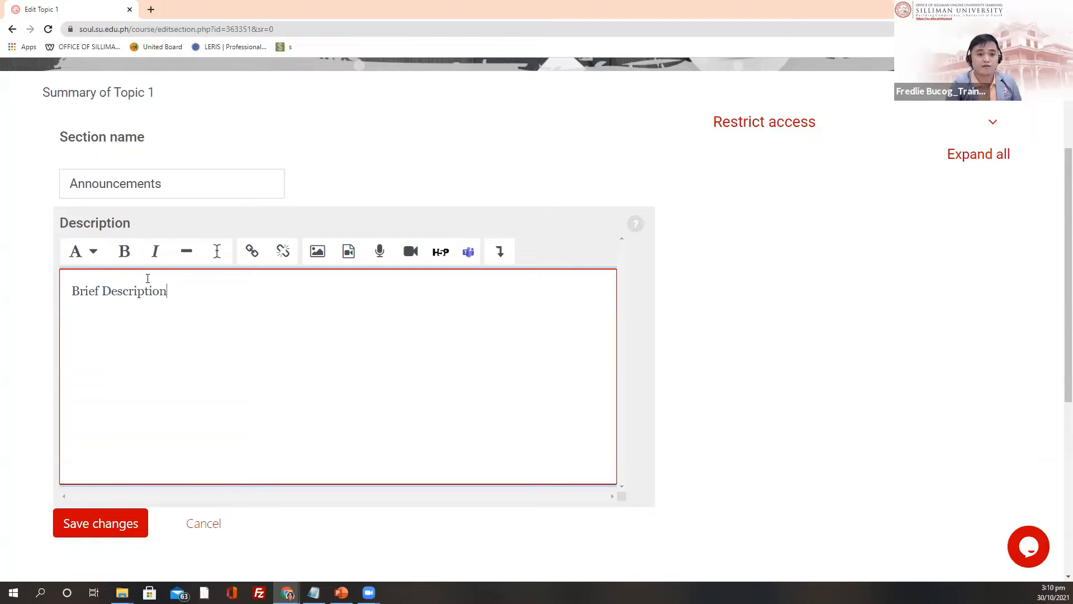
{"action": "left_click", "coordinate": [176, 180]}
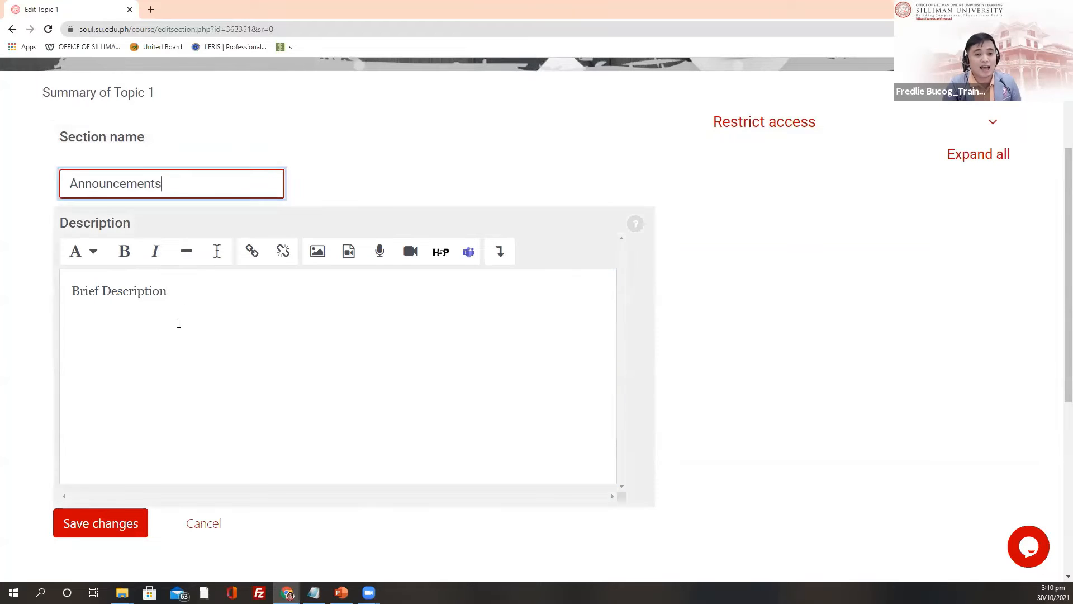
{"action": "left_click", "coordinate": [193, 285]}
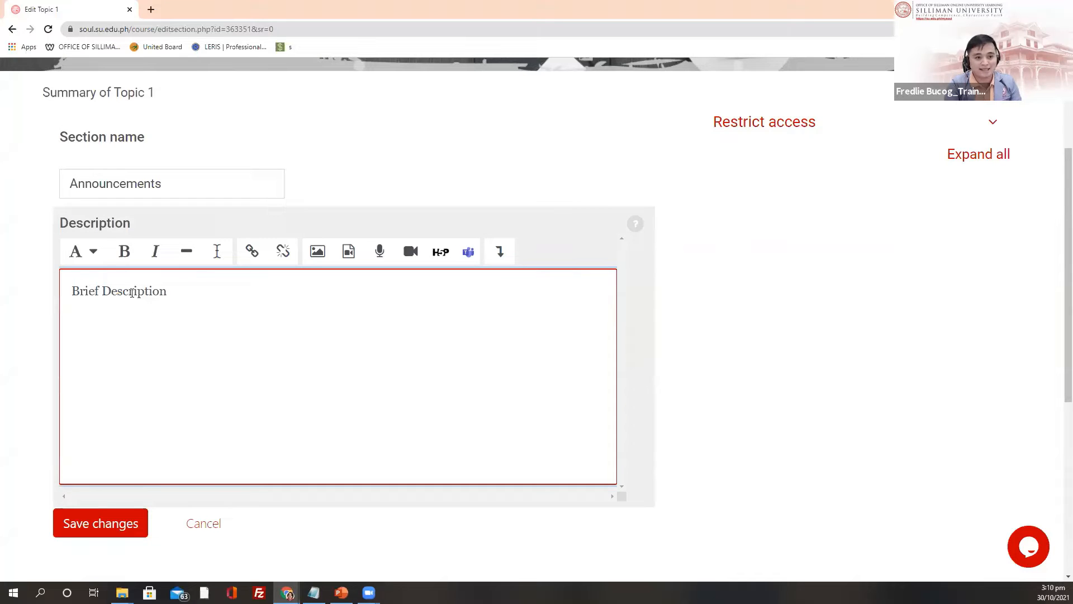
{"action": "left_click", "coordinate": [171, 185]}
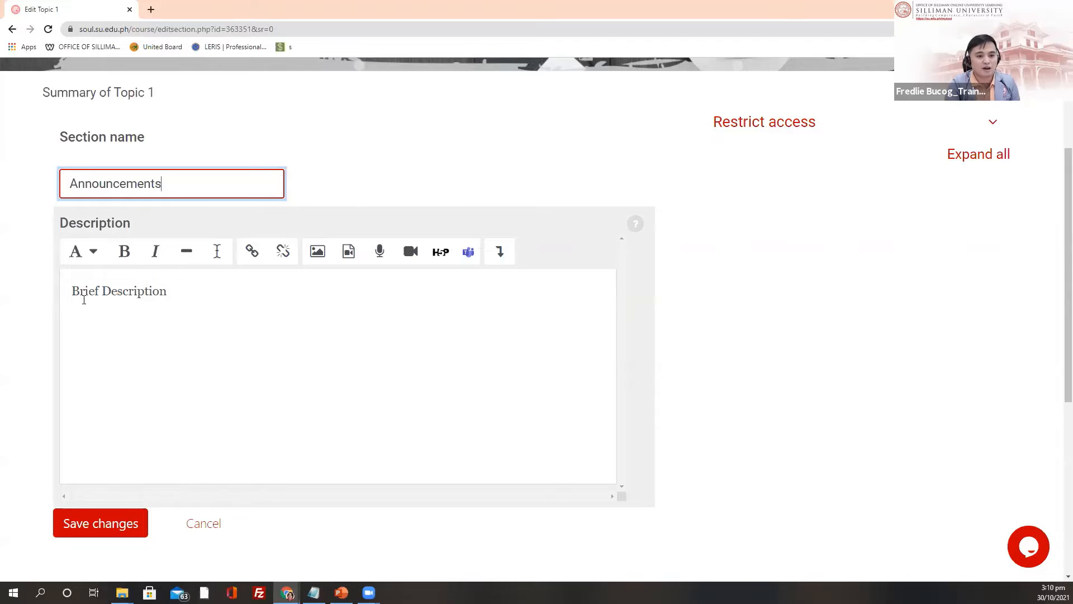
{"action": "left_click", "coordinate": [180, 297]}
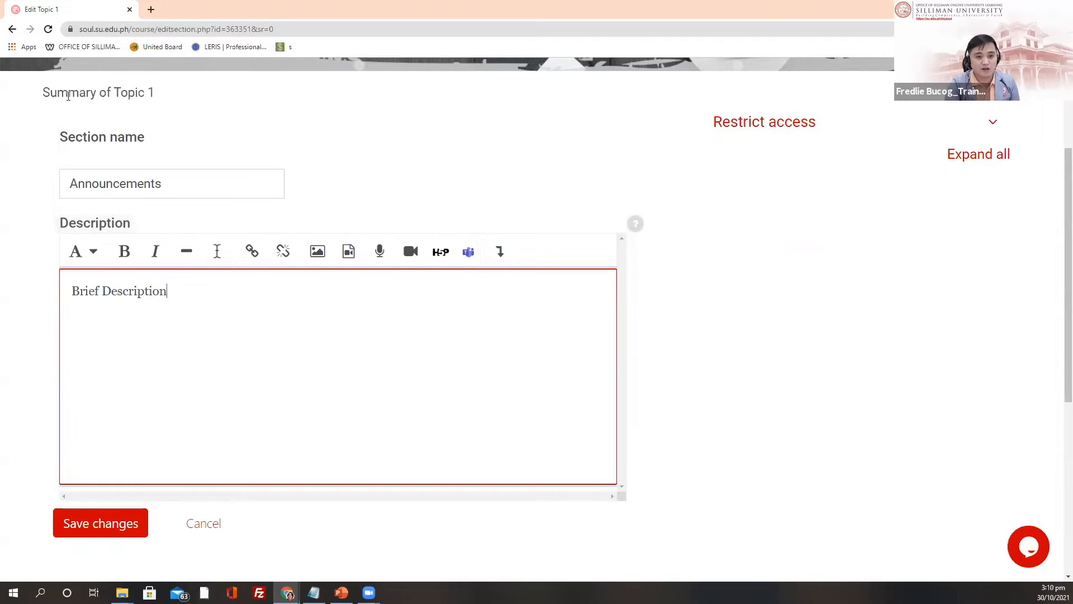
{"action": "left_click", "coordinate": [103, 529]}
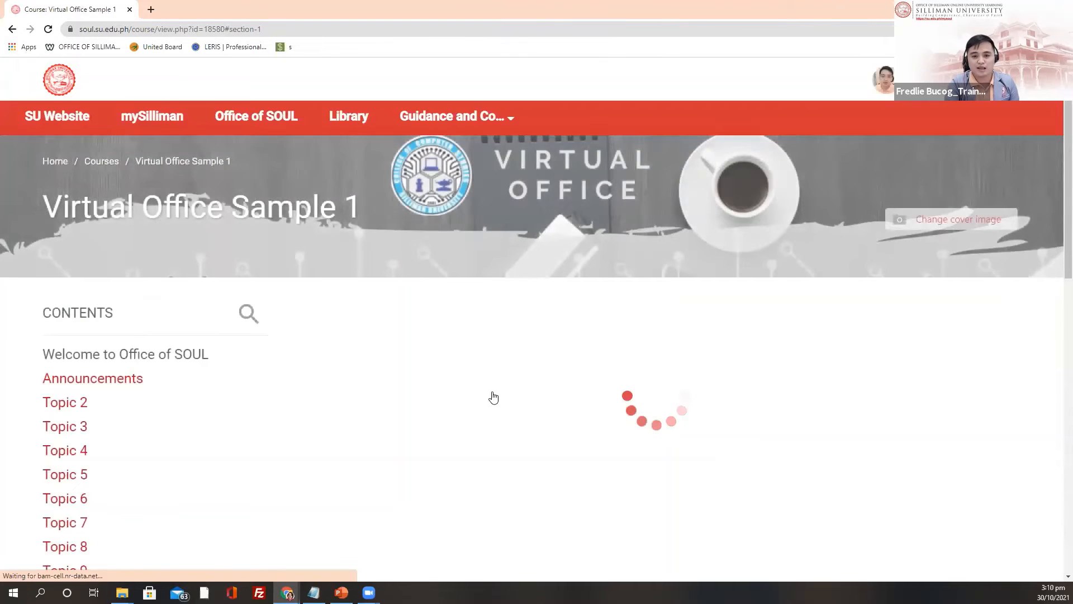
Step: Open Topic 2's edit form and replace its name with 'About Office of SOUL'
{"action": "scroll", "coordinate": [594, 267], "scroll_direction": "down", "scroll_amount": 4}
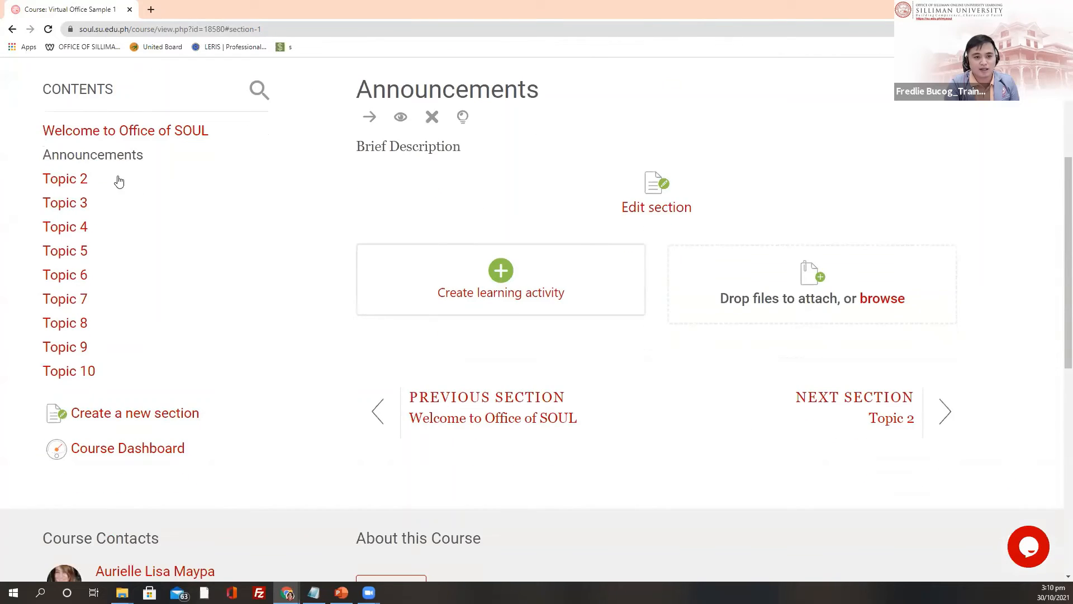
{"action": "left_click", "coordinate": [72, 179]}
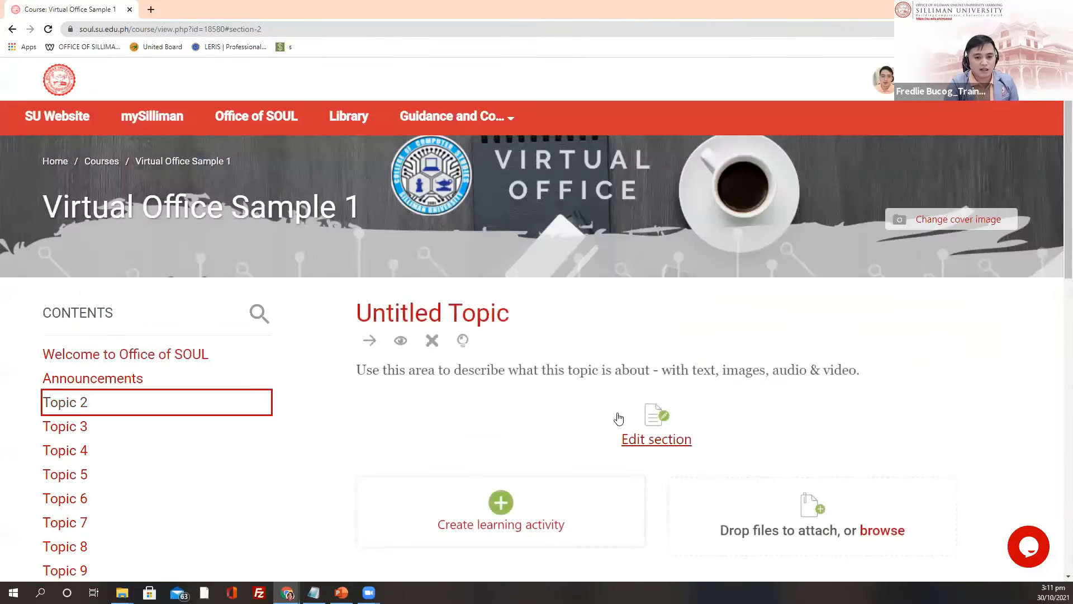
{"action": "scroll", "coordinate": [662, 293], "scroll_direction": "down", "scroll_amount": 3}
{"action": "left_click", "coordinate": [644, 272]}
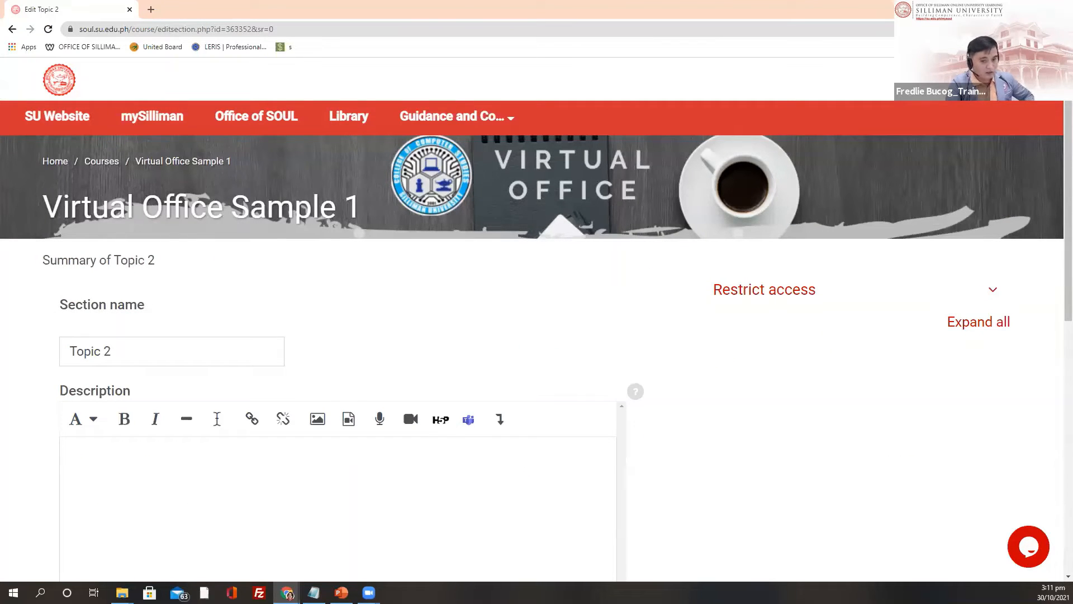
{"action": "left_click", "coordinate": [123, 354]}
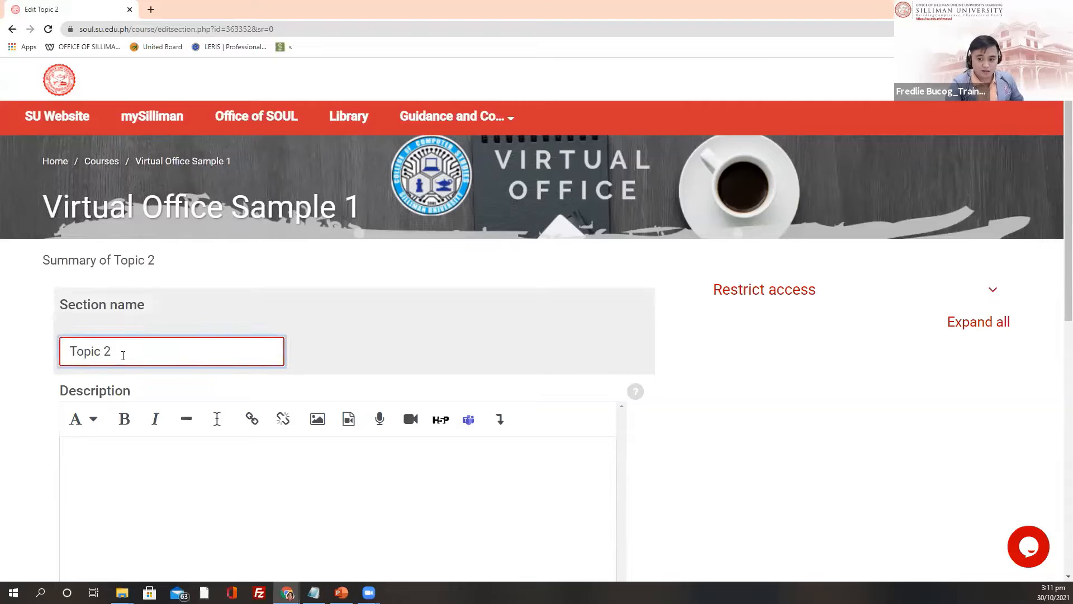
{"action": "triple_click", "coordinate": [123, 355]}
{"action": "type", "text": "About"}
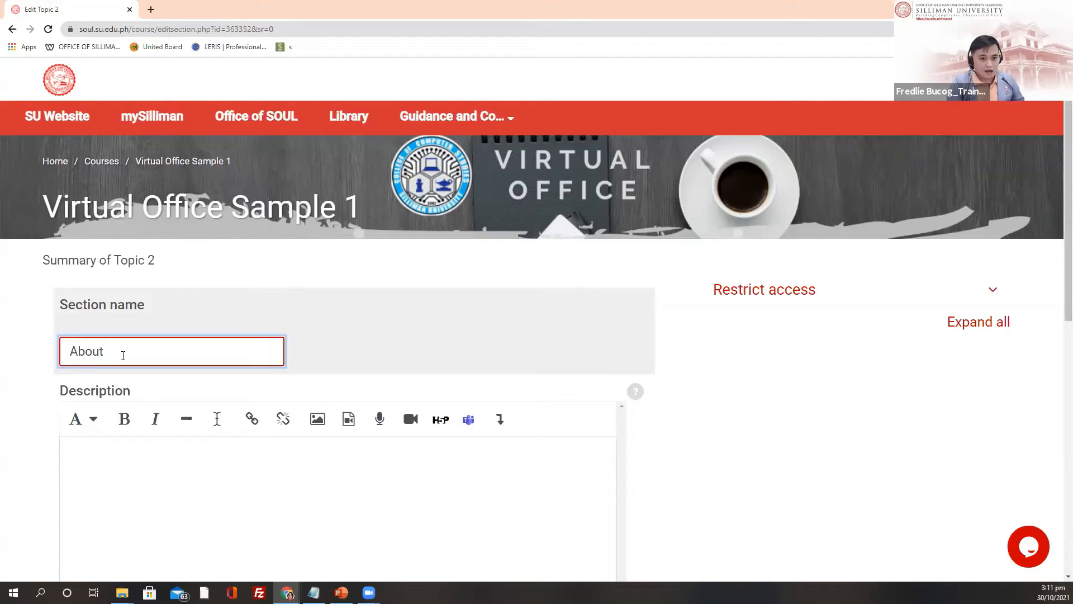
{"action": "type", "text": " O"}
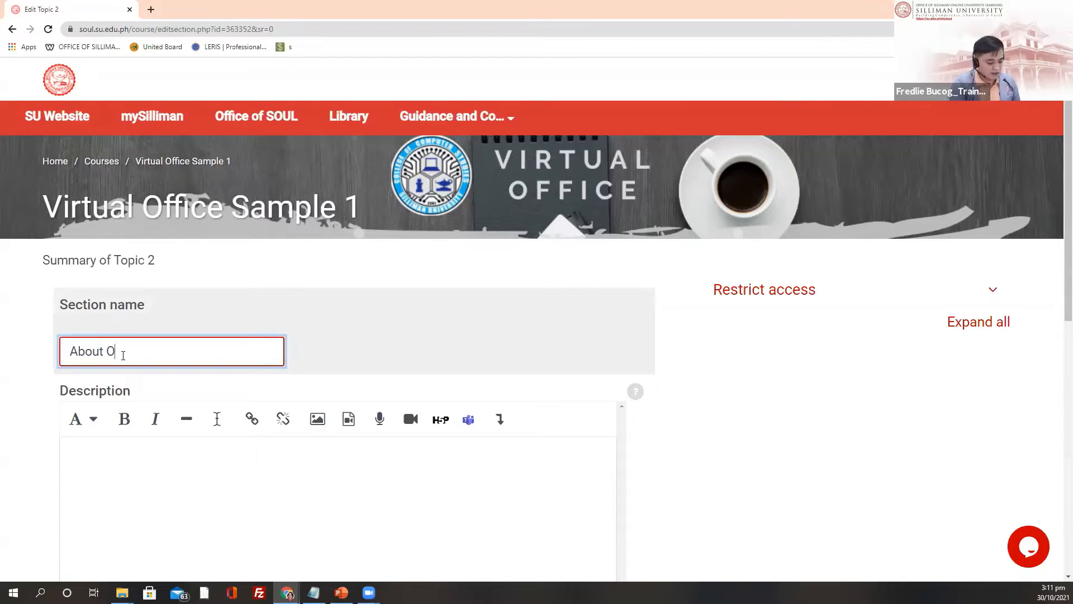
{"action": "type", "text": "ffice o"}
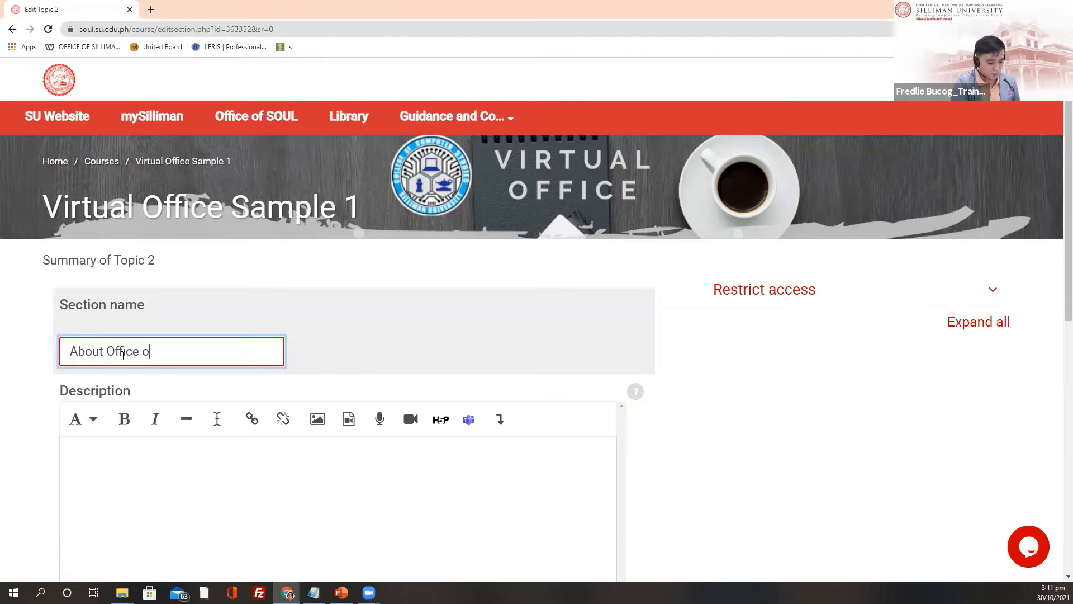
{"action": "type", "text": "f S"}
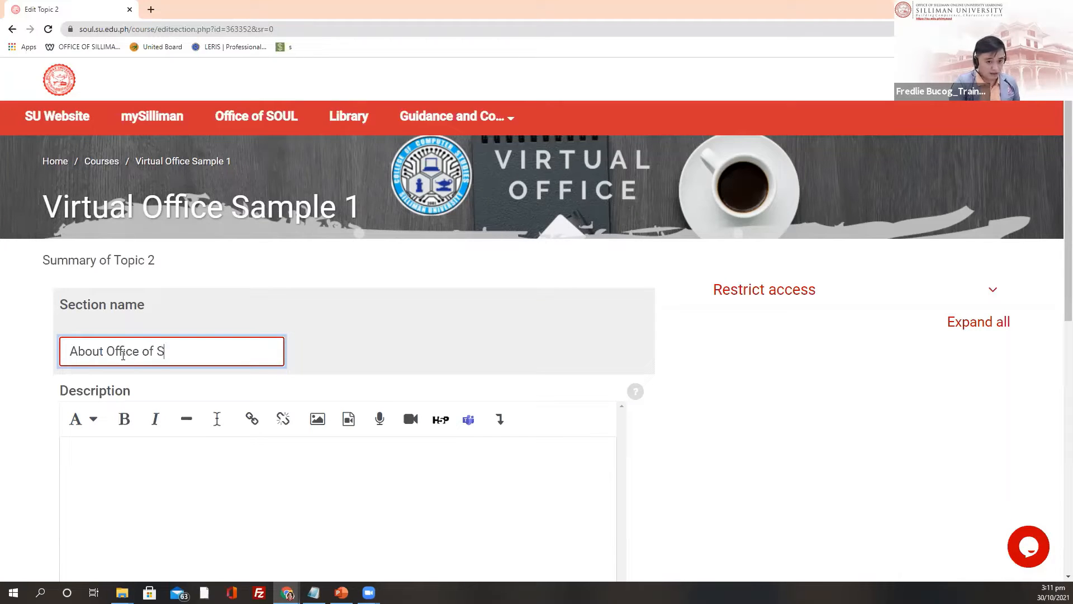
{"action": "type", "text": "OU"}
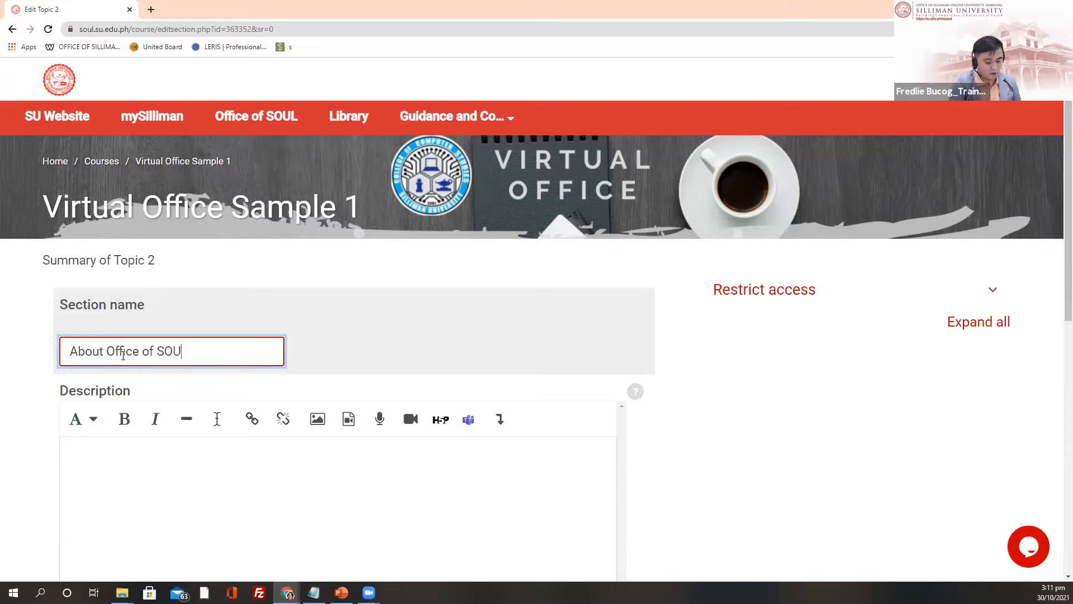
{"action": "type", "text": "L"}
Step: Add the description 'Brief description' and save the section
{"action": "scroll", "coordinate": [115, 349], "scroll_direction": "down", "scroll_amount": 2}
{"action": "left_click", "coordinate": [113, 353]}
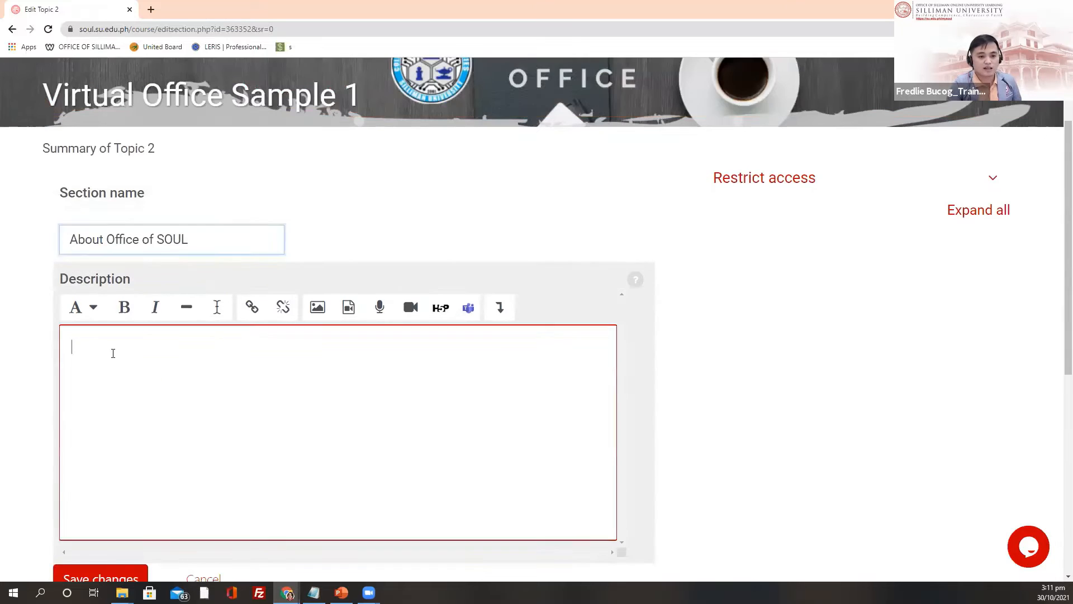
{"action": "type", "text": "Brief"}
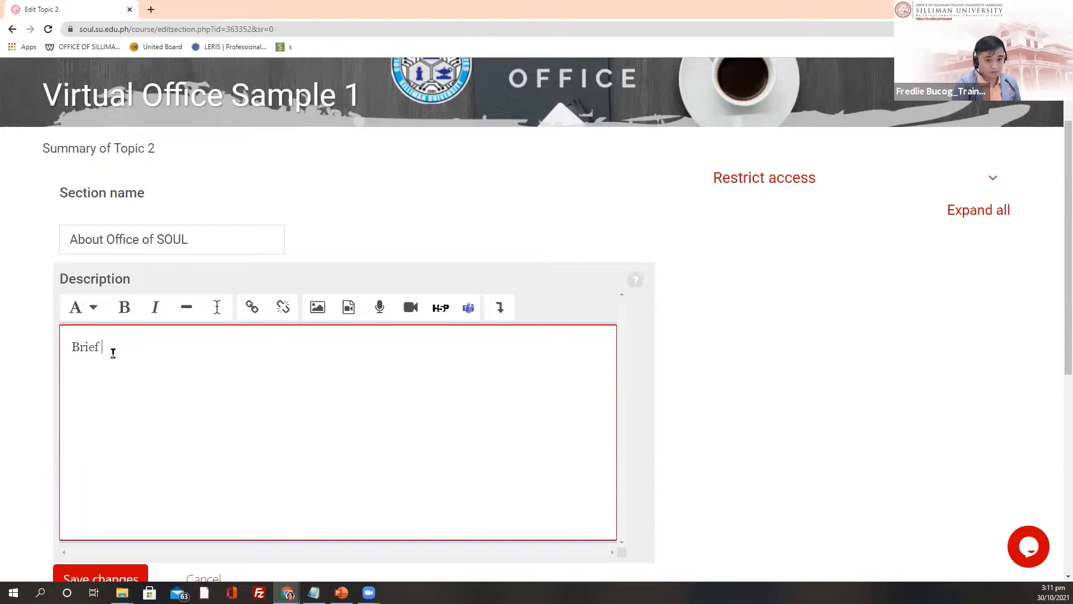
{"action": "type", "text": " descr"}
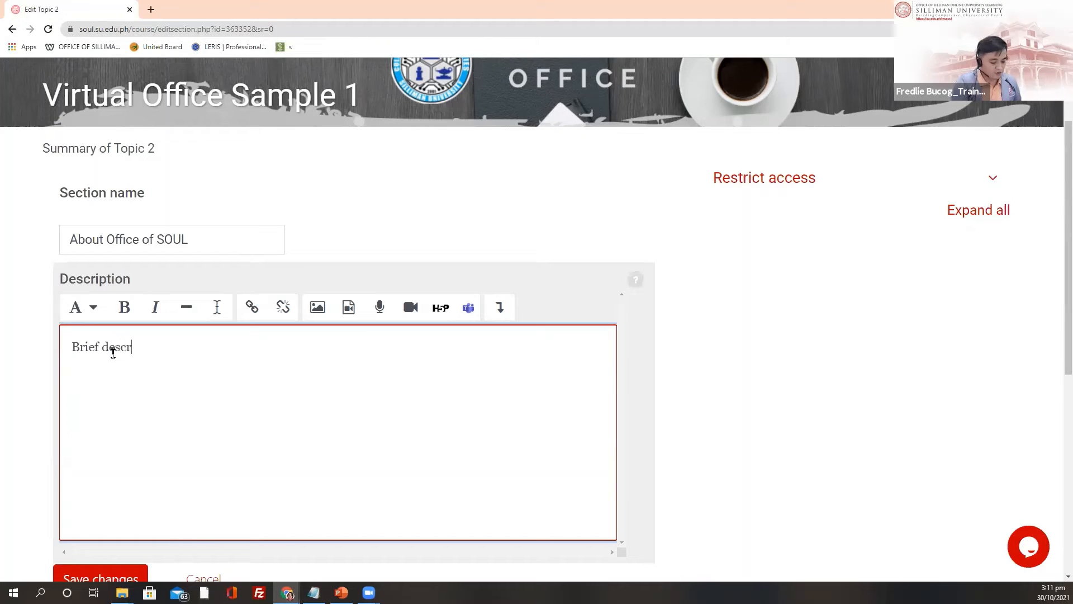
{"action": "type", "text": "iptions"}
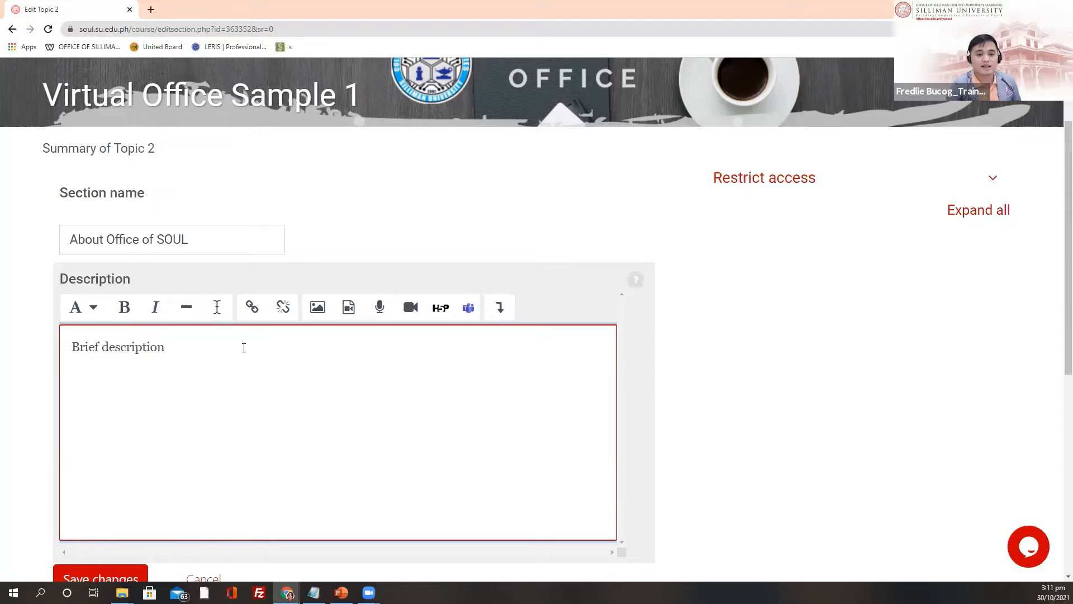
{"action": "scroll", "coordinate": [182, 416], "scroll_direction": "down", "scroll_amount": 2}
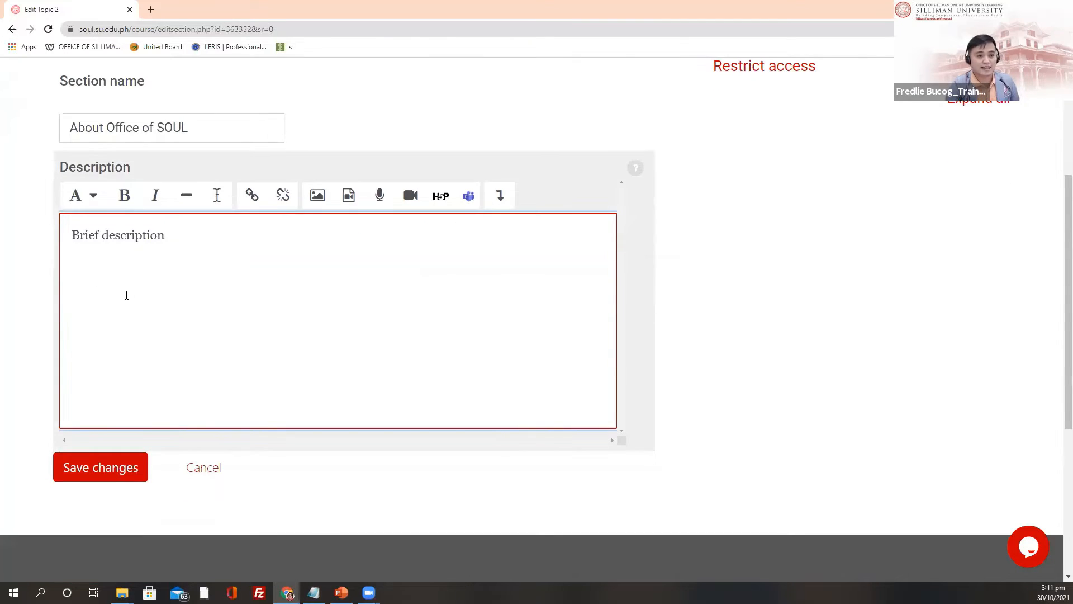
{"action": "left_click", "coordinate": [106, 475]}
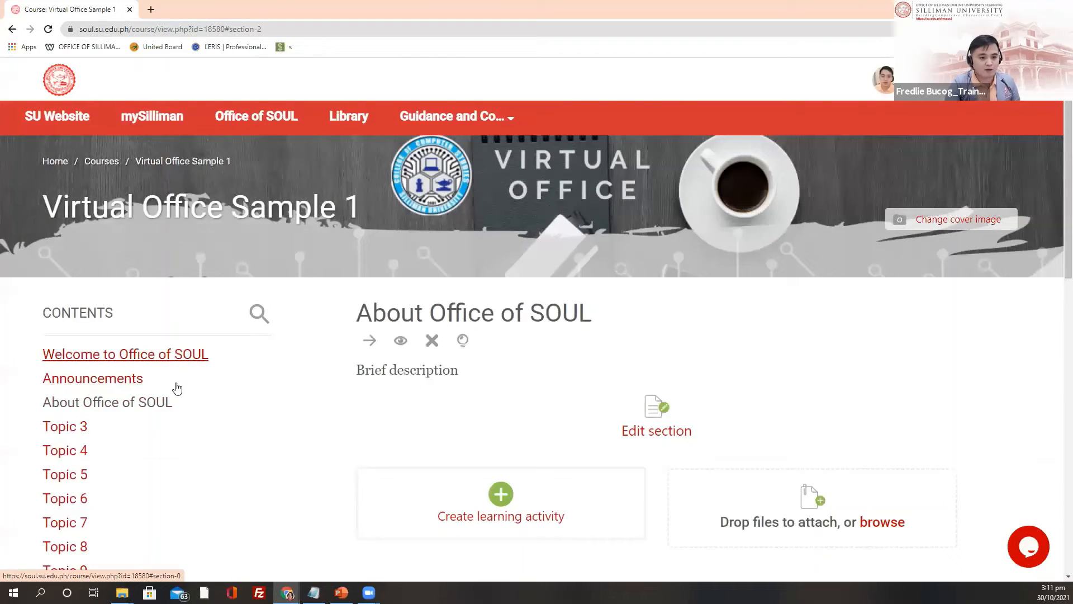
Step: Go to Topic 3 in the course contents, still an Untitled Topic
{"action": "scroll", "coordinate": [163, 451], "scroll_direction": "down", "scroll_amount": 2}
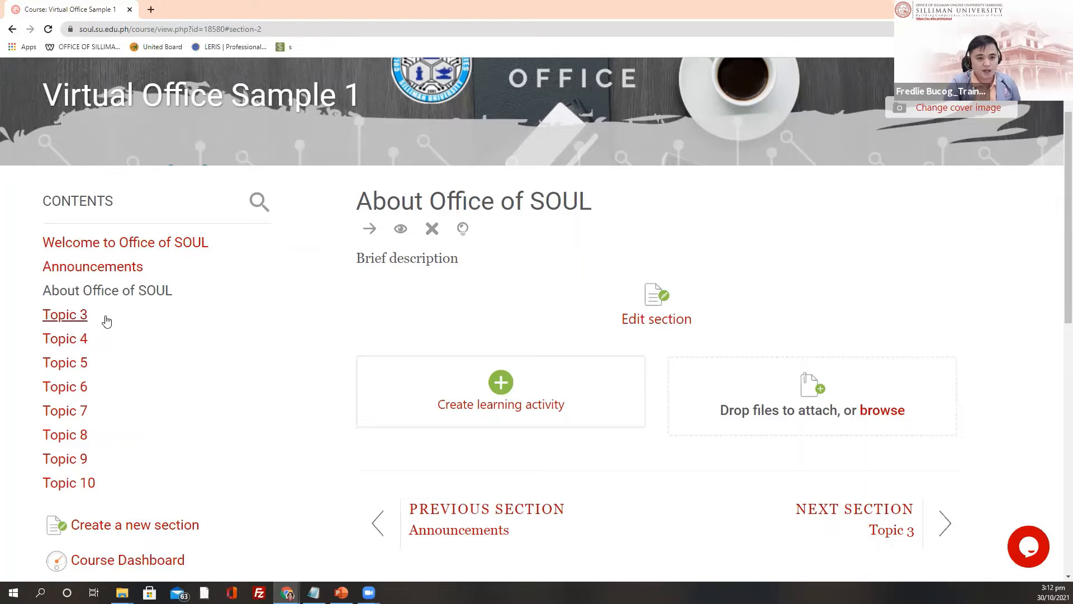
{"action": "scroll", "coordinate": [90, 313], "scroll_direction": "down", "scroll_amount": 1}
{"action": "left_click", "coordinate": [62, 266]}
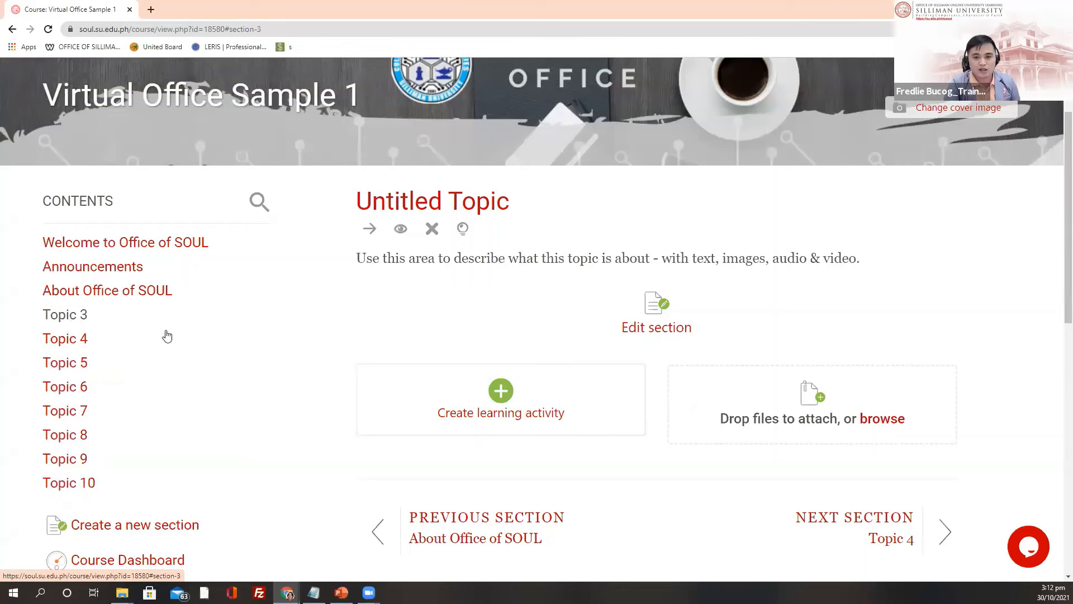
Step: Replace Topic 3's name with 'Office of SOUL Facilities' and save the section
{"action": "left_click", "coordinate": [646, 330]}
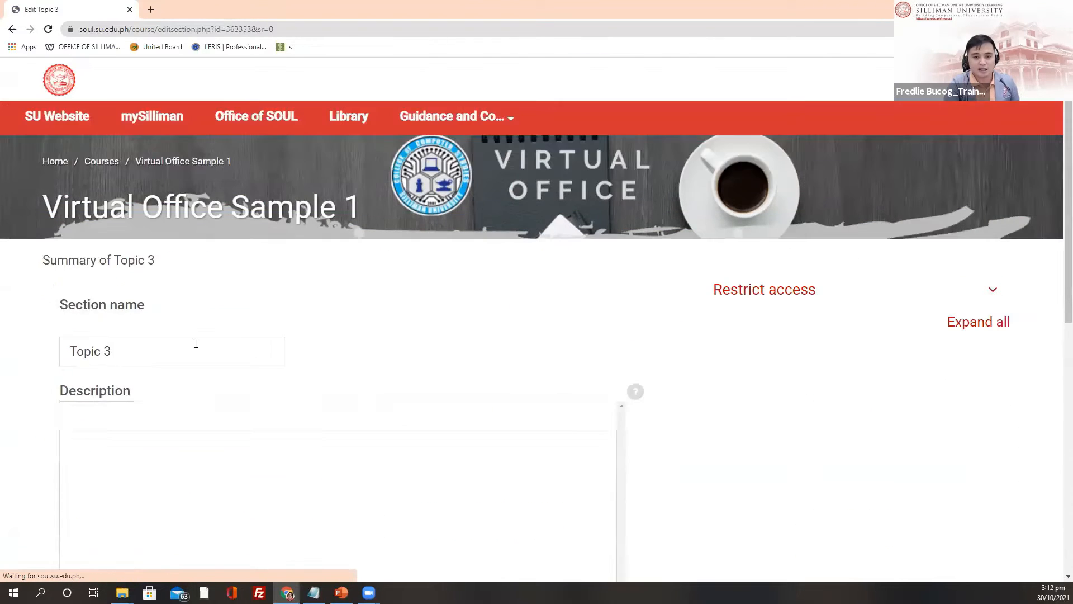
{"action": "left_click_drag", "start_coordinate": [196, 342], "coordinate": [31, 353]}
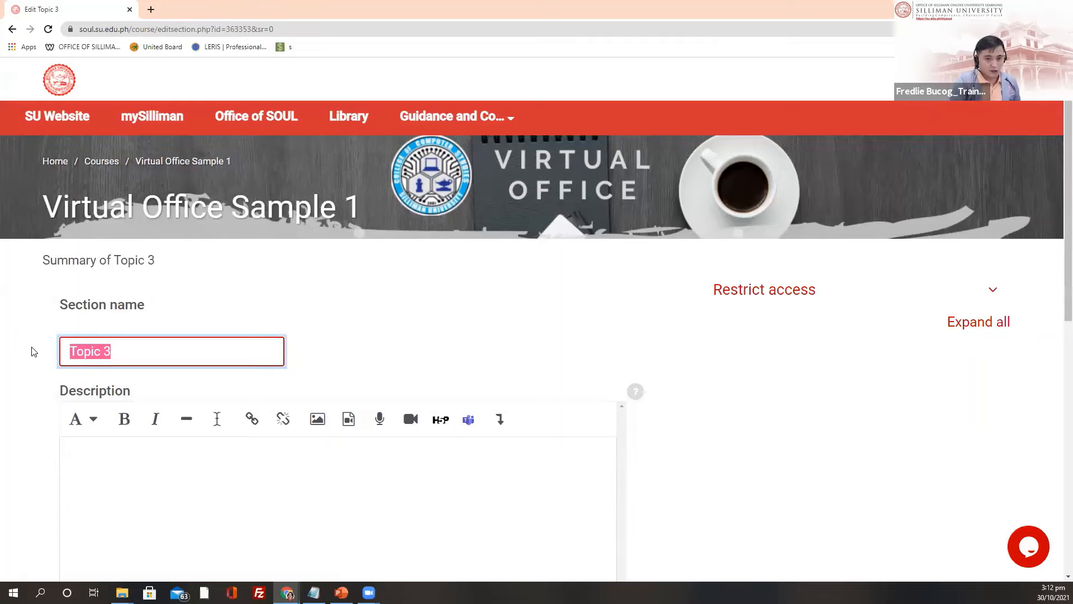
{"action": "type", "text": "Office o"}
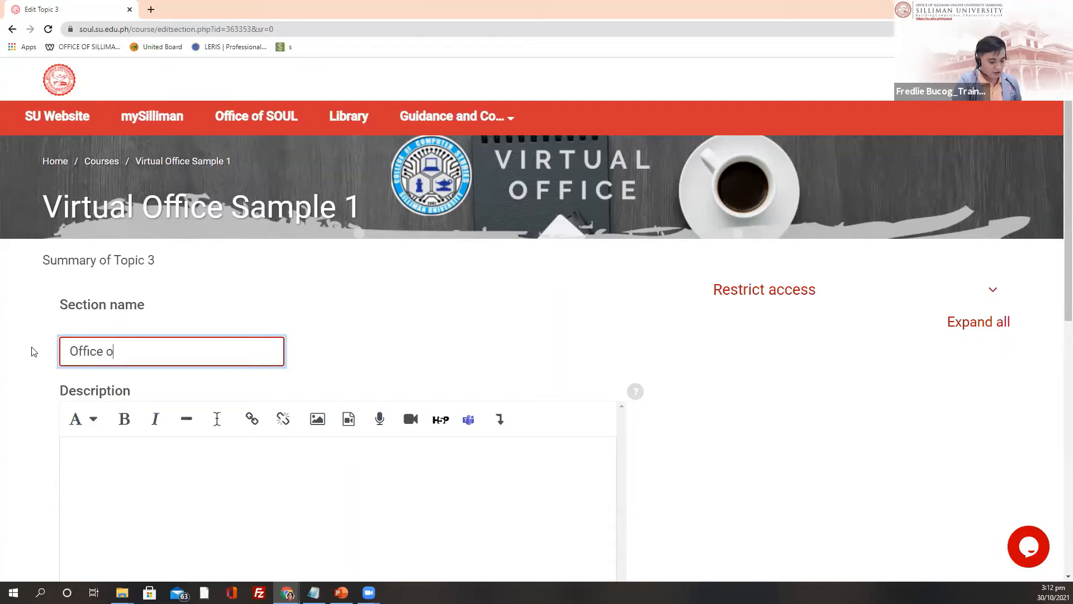
{"action": "type", "text": "f SOUL Facilities"}
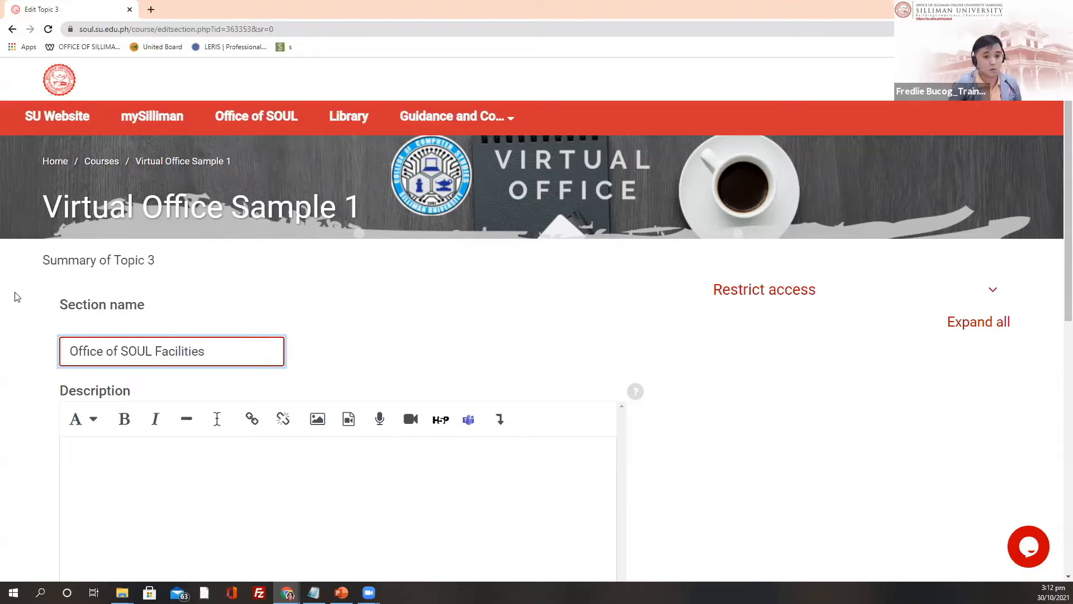
{"action": "scroll", "coordinate": [245, 336], "scroll_direction": "down", "scroll_amount": 3}
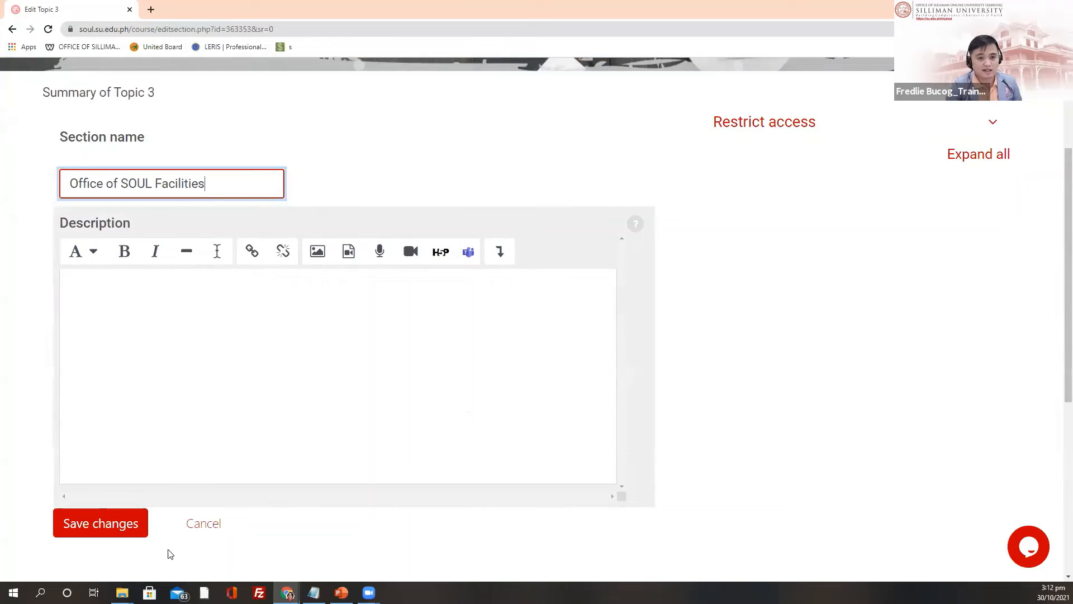
{"action": "left_click", "coordinate": [118, 530]}
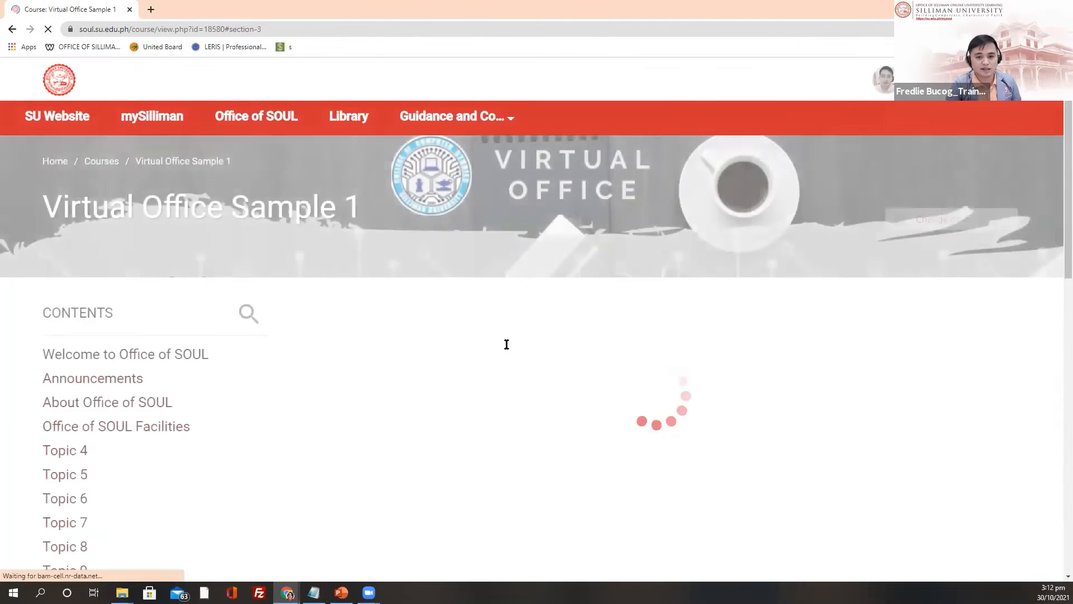
Step: Retitle Topic 4 'Policies and Guidelines' with description 'Brief descriptions' and save it
{"action": "left_click", "coordinate": [66, 341]}
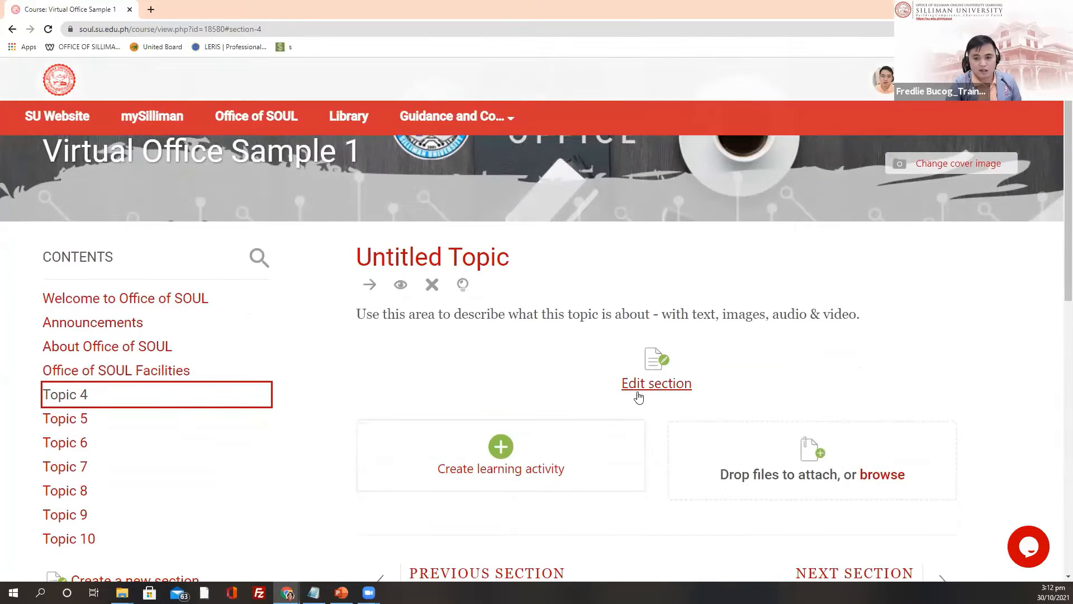
{"action": "left_click", "coordinate": [637, 385]}
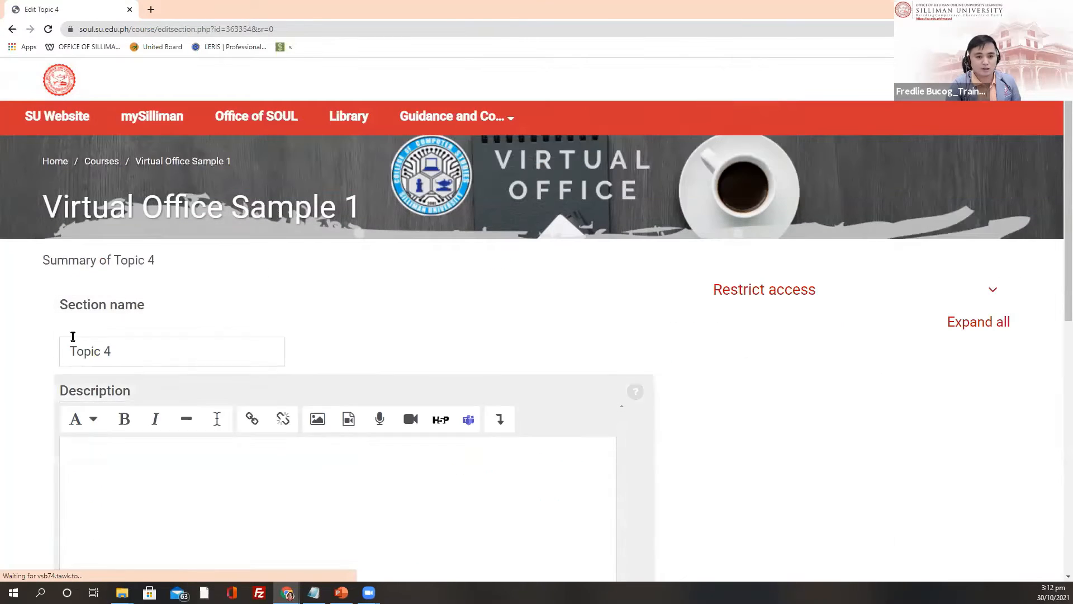
{"action": "left_click_drag", "start_coordinate": [129, 352], "coordinate": [67, 352]}
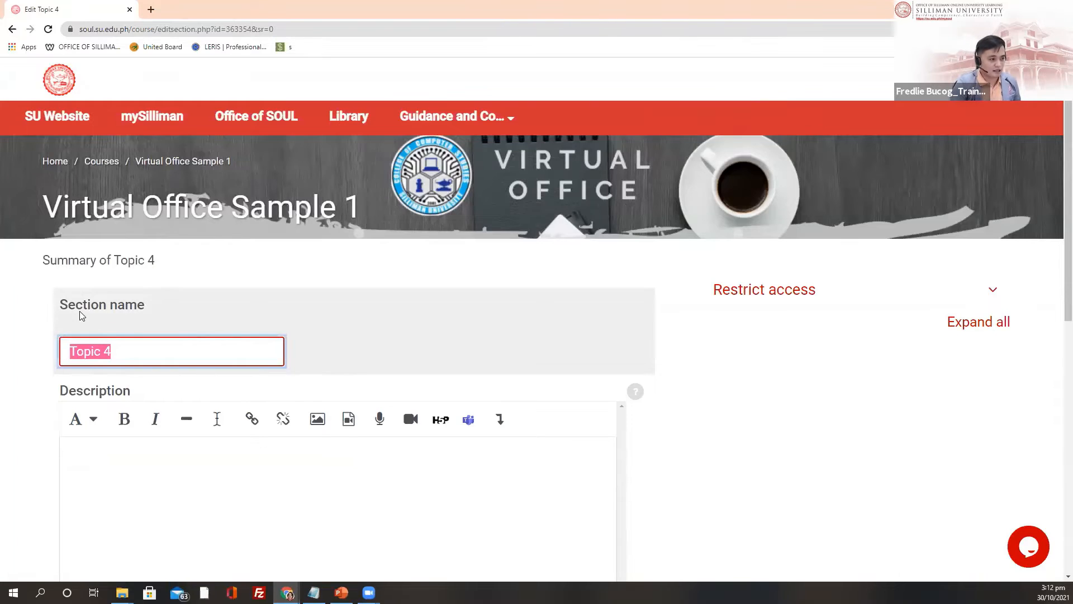
{"action": "type", "text": "Polioc"}
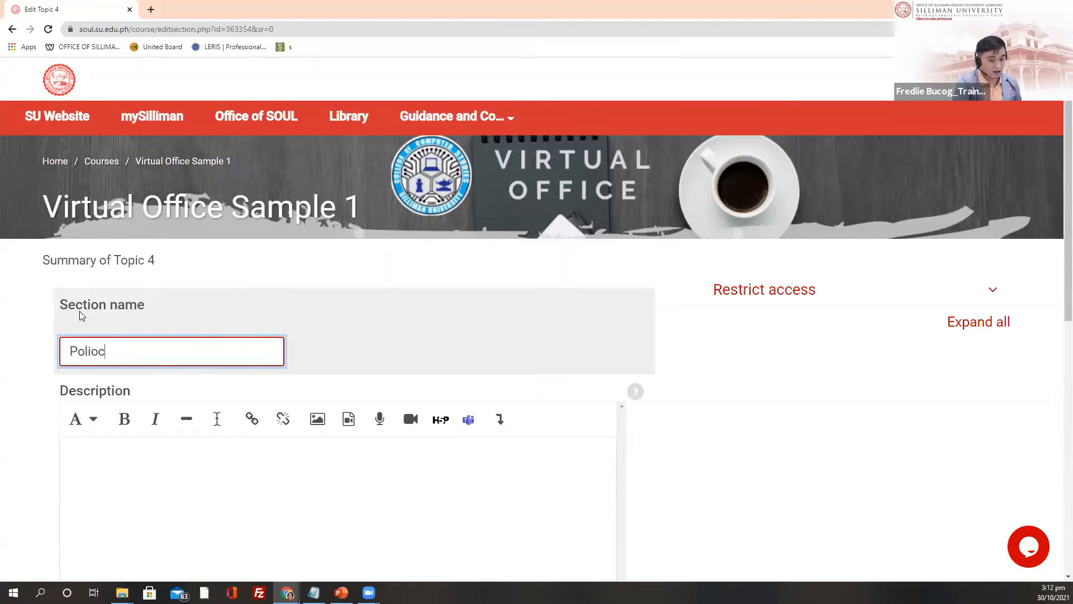
{"action": "key", "text": "BackSpace"}
{"action": "key", "text": "BackSpace"}
{"action": "type", "text": "cie"}
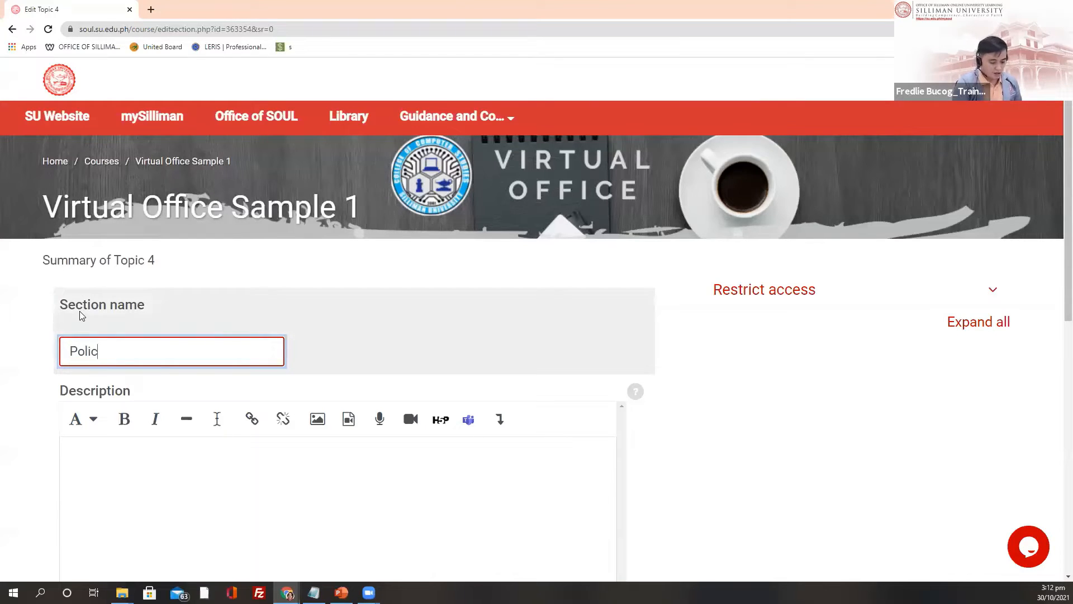
{"action": "type", "text": "s an"}
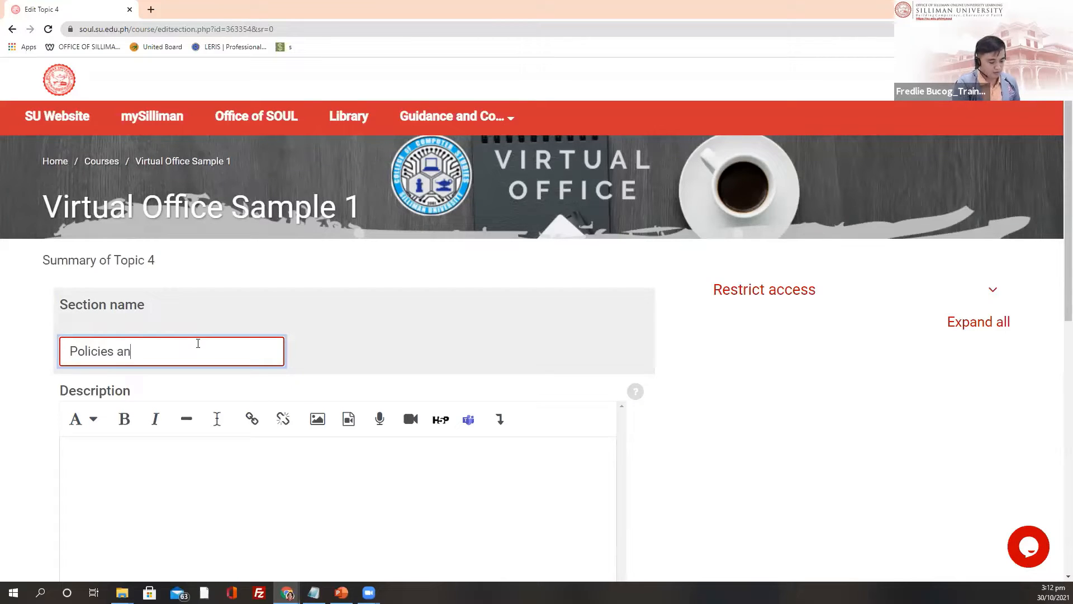
{"action": "type", "text": "d"}
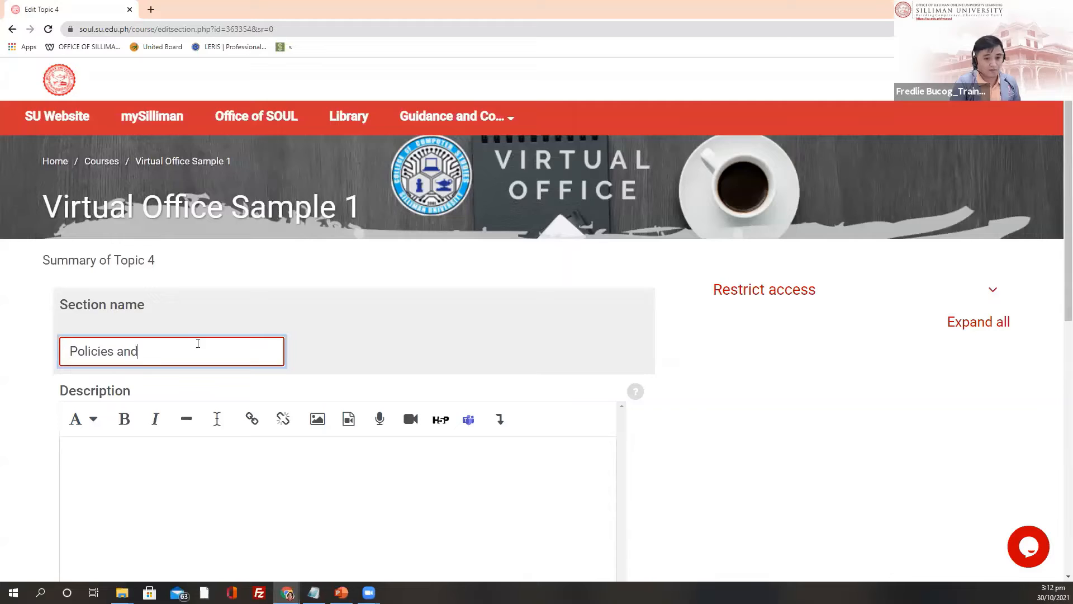
{"action": "type", "text": " Gu"}
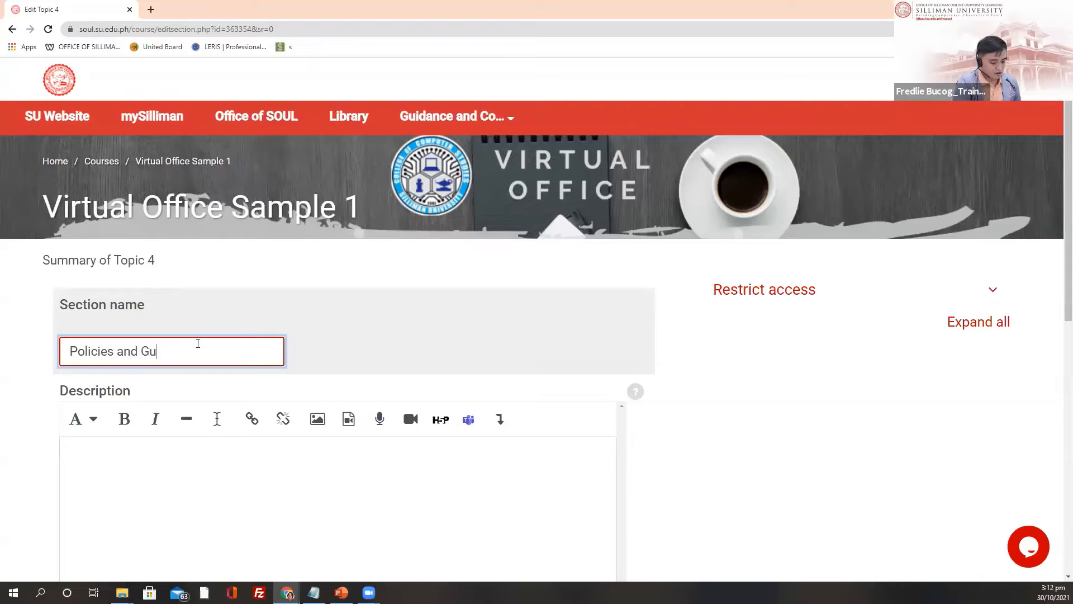
{"action": "type", "text": "idelines"}
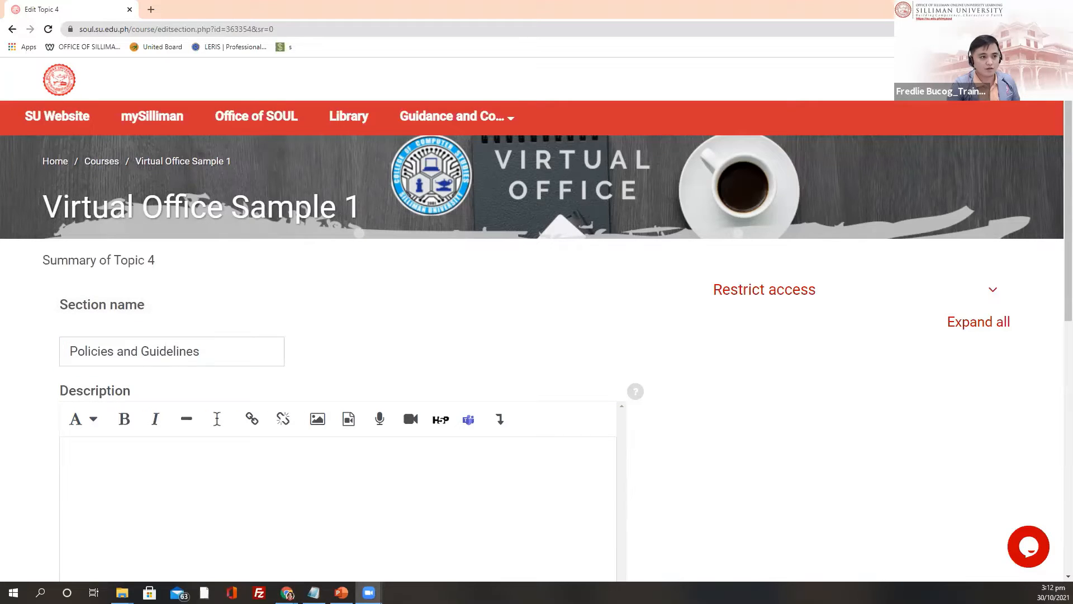
{"action": "scroll", "coordinate": [251, 393], "scroll_direction": "down", "scroll_amount": 4}
{"action": "left_click", "coordinate": [149, 240]}
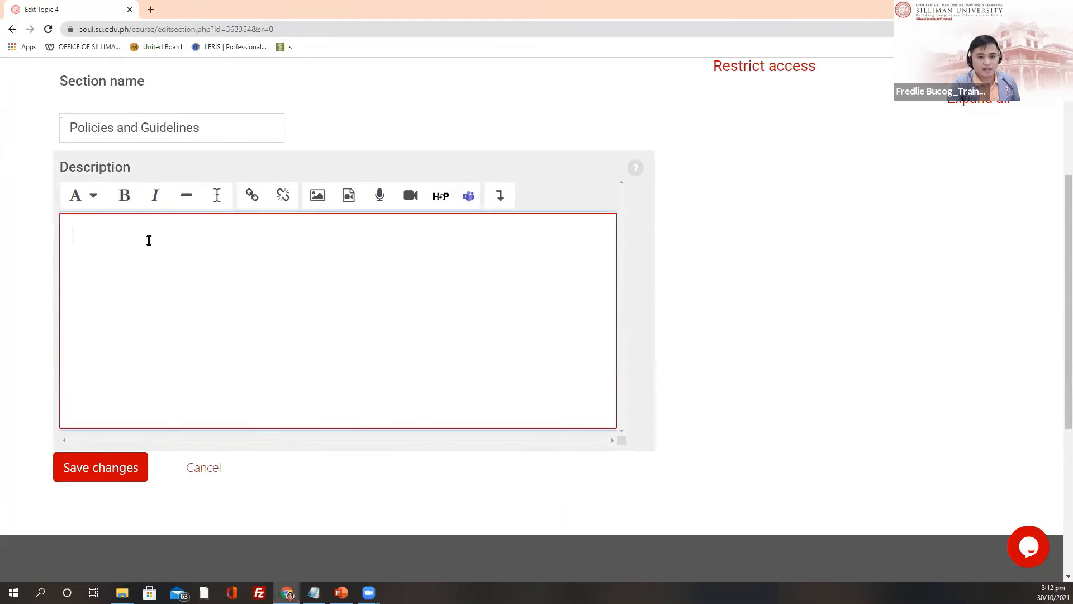
{"action": "type", "text": "B"}
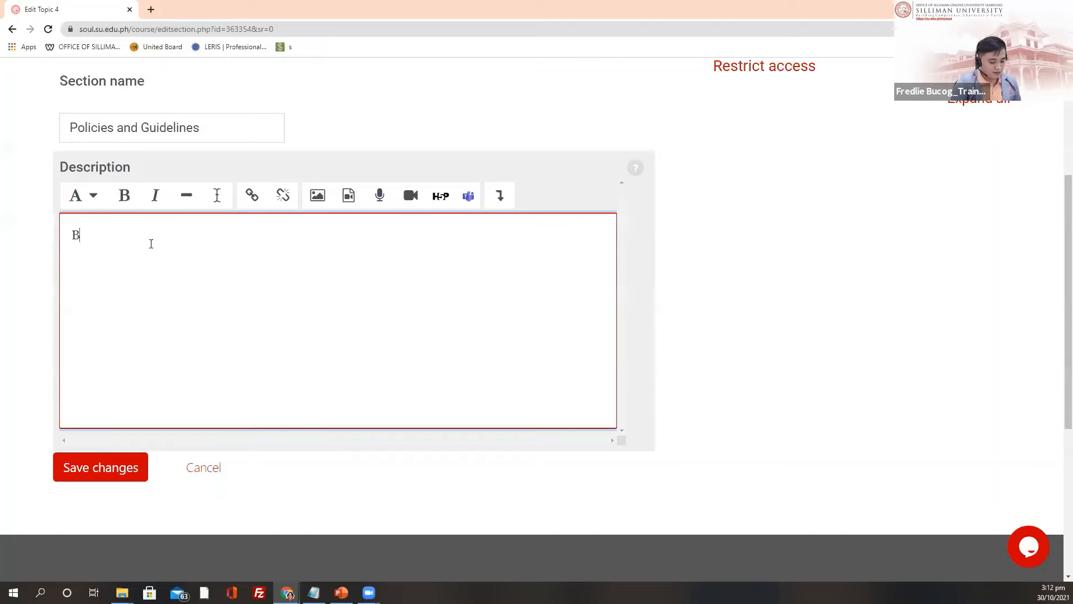
{"action": "type", "text": "rief"}
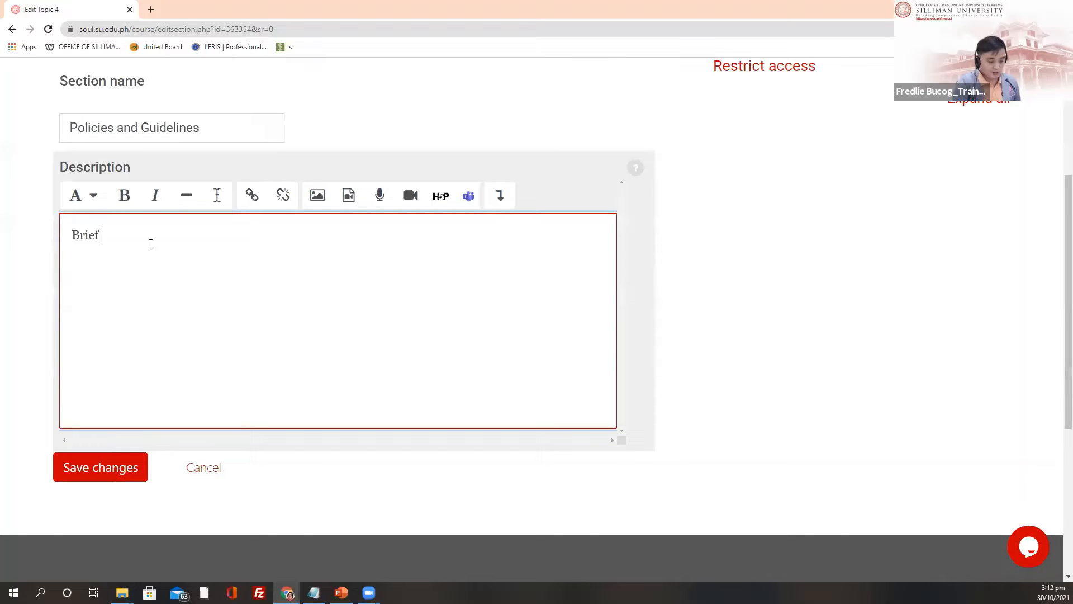
{"action": "type", "text": " descript"}
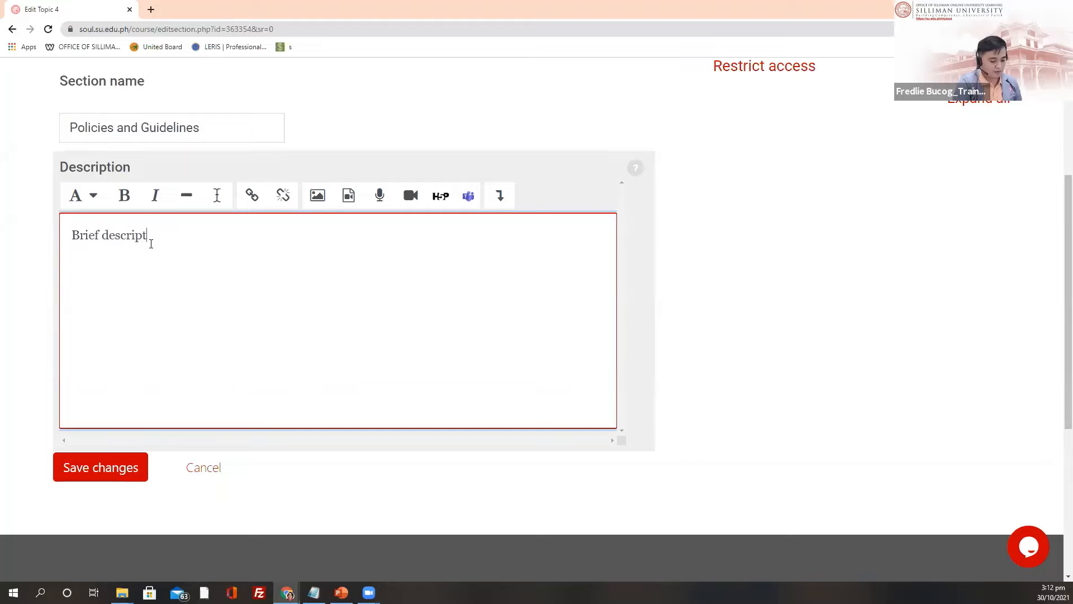
{"action": "type", "text": "ions"}
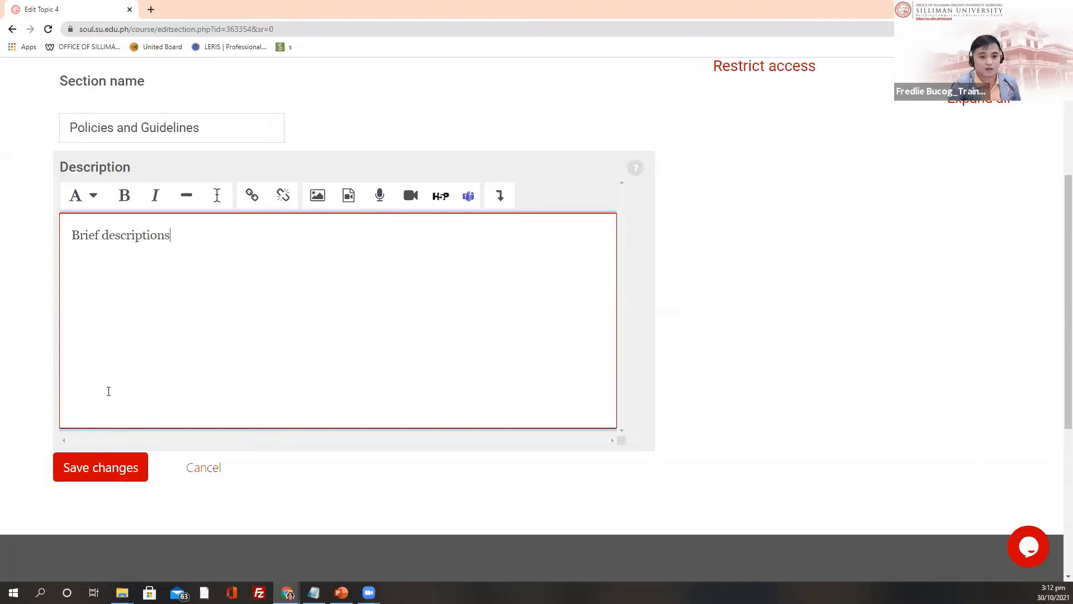
{"action": "left_click", "coordinate": [97, 468]}
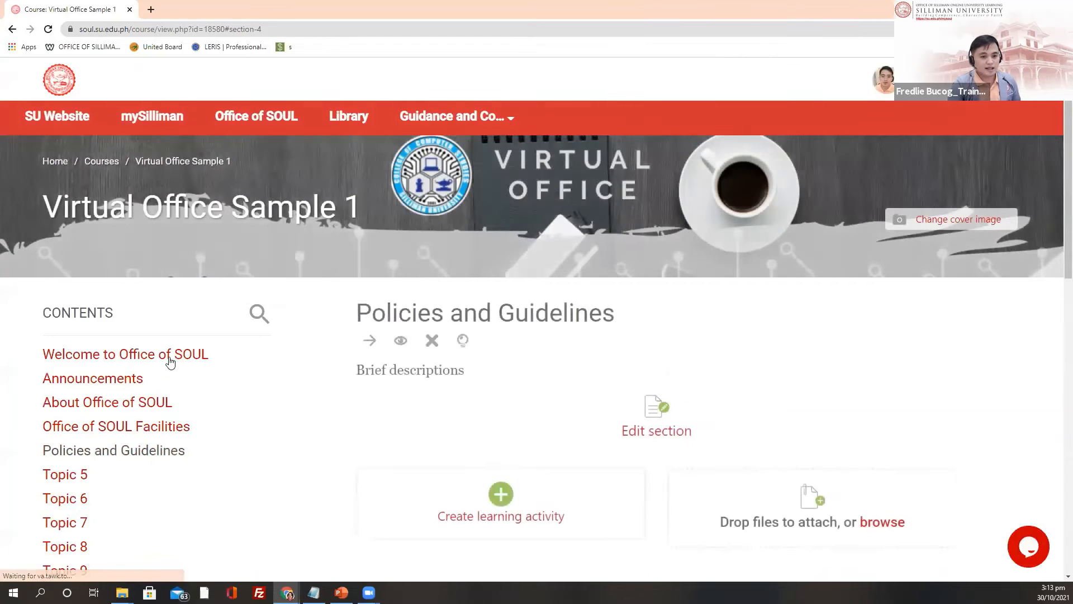
Step: Paste 'A Silliman Graduate' as Topic 5's section name and save it
{"action": "left_click", "coordinate": [78, 366]}
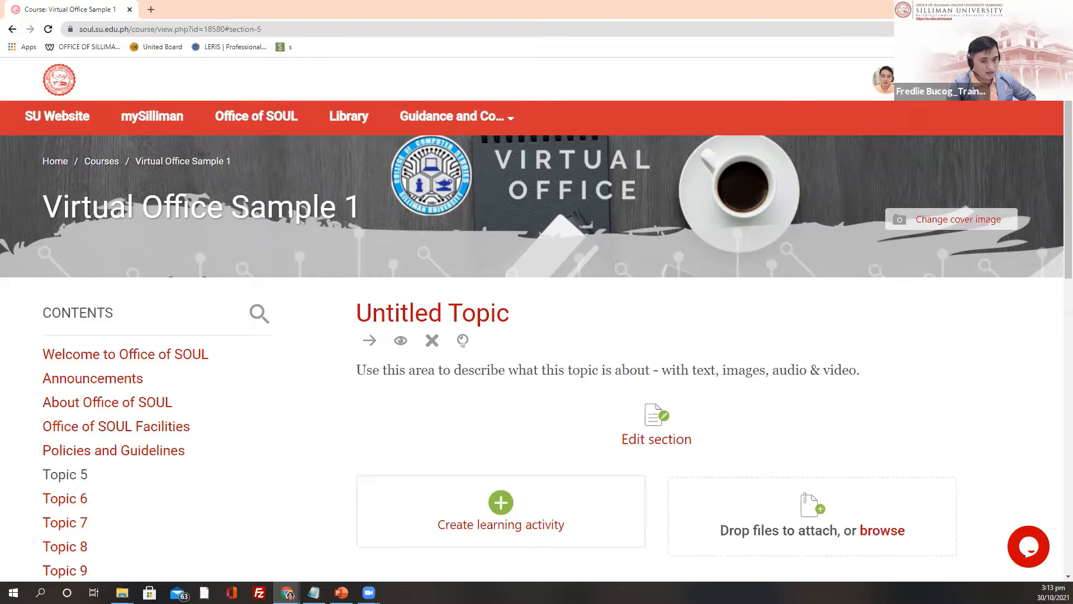
{"action": "left_click", "coordinate": [76, 474]}
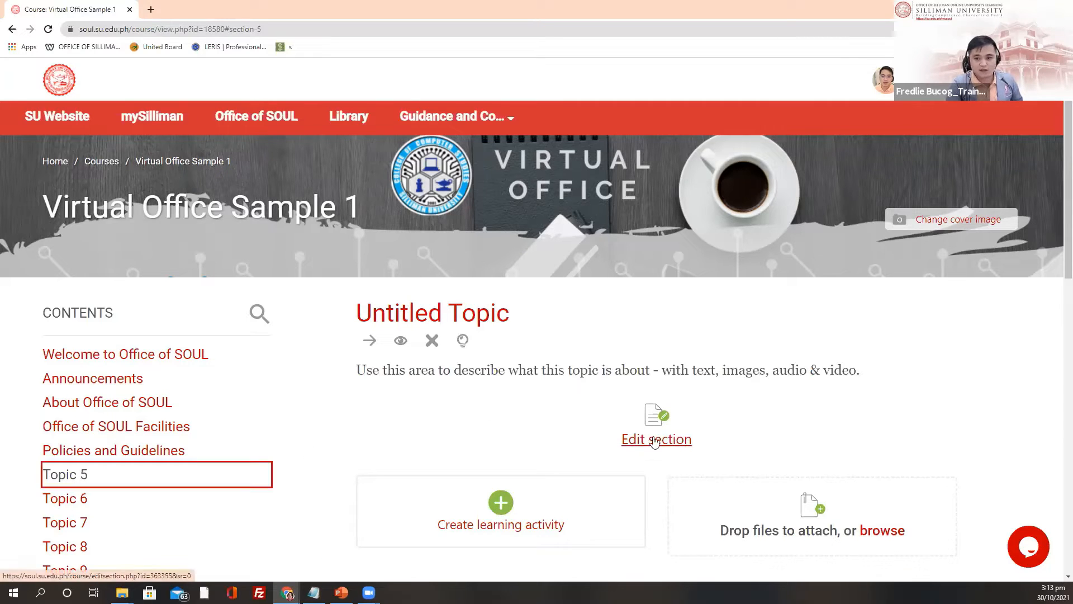
{"action": "left_click", "coordinate": [655, 441]}
{"action": "left_click_drag", "start_coordinate": [146, 353], "coordinate": [60, 361]}
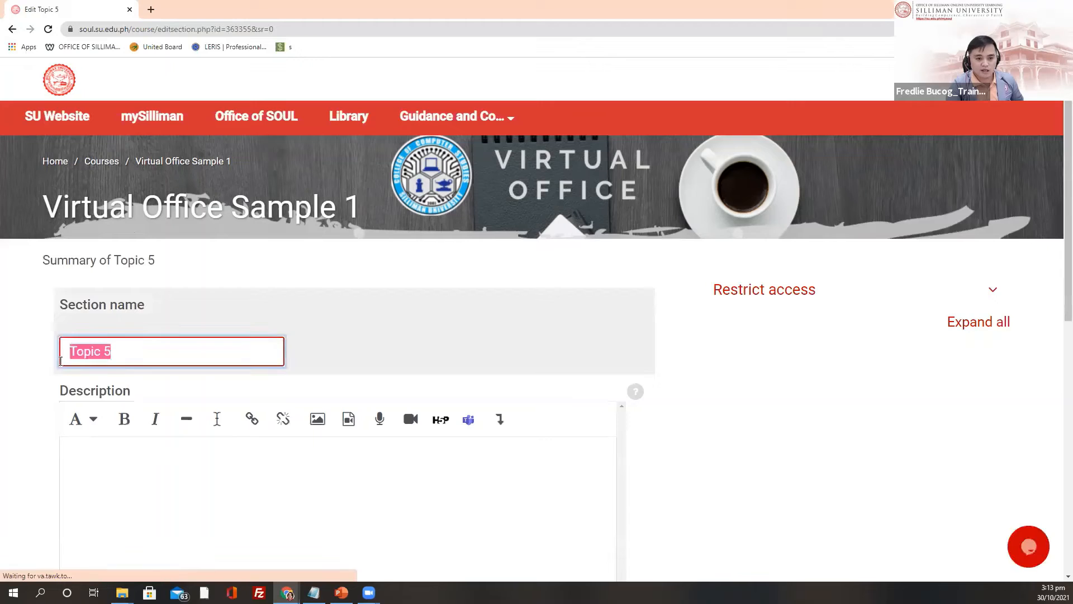
{"action": "type", "text": "A Silliman Graduate"}
{"action": "scroll", "coordinate": [146, 154], "scroll_direction": "down", "scroll_amount": 3}
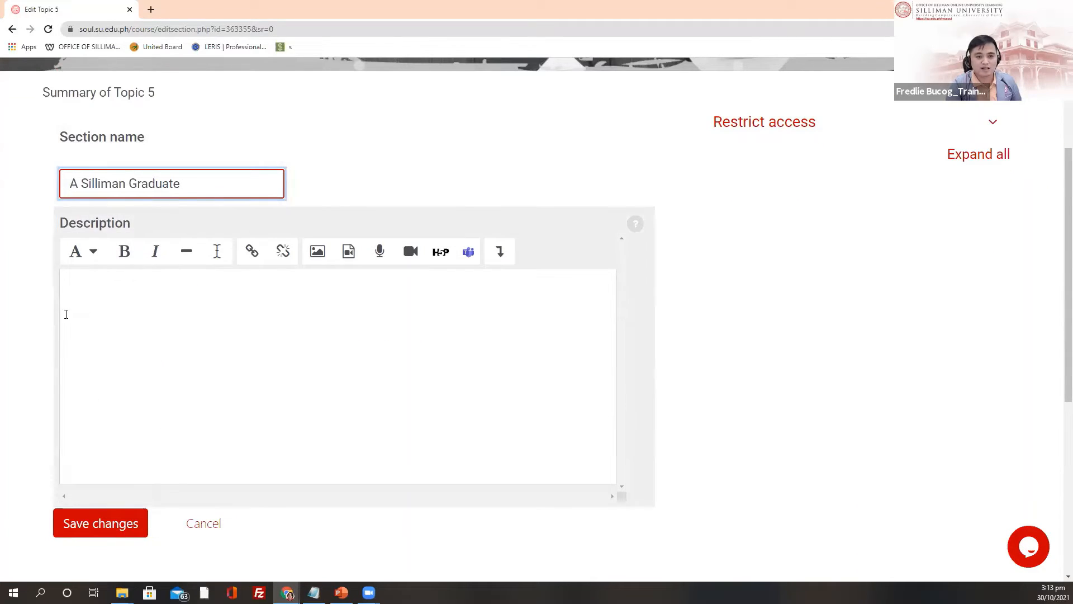
{"action": "left_click", "coordinate": [108, 302]}
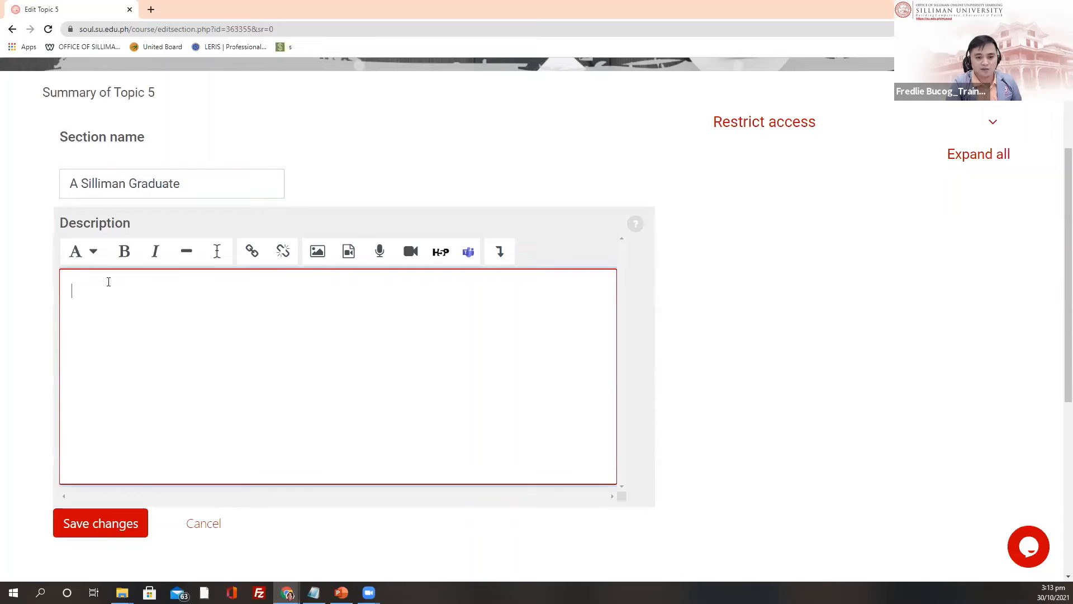
{"action": "left_click", "coordinate": [92, 523]}
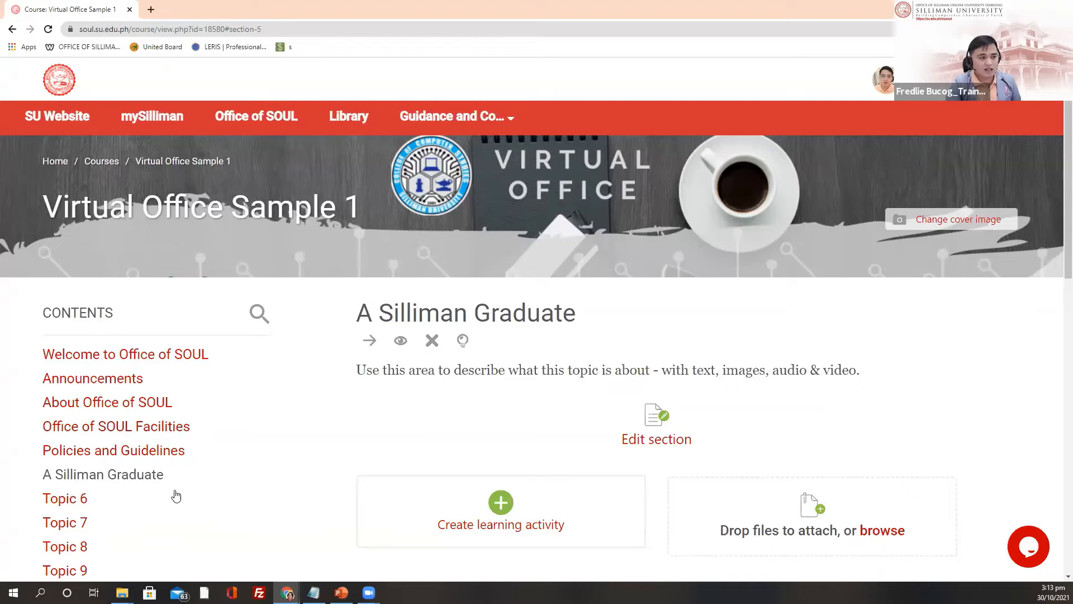
Step: Retitle Topic 6 'Open Online Course' with the description 'Brief description' and save
{"action": "scroll", "coordinate": [65, 332], "scroll_direction": "down", "scroll_amount": 3}
{"action": "left_click", "coordinate": [66, 332]}
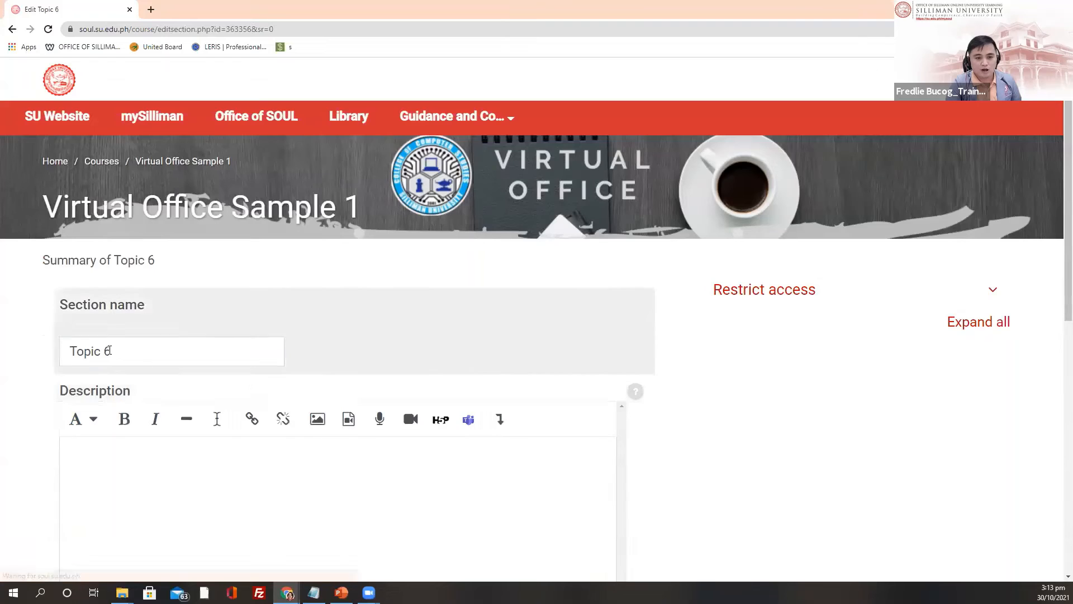
{"action": "left_click_drag", "start_coordinate": [112, 353], "coordinate": [35, 357]}
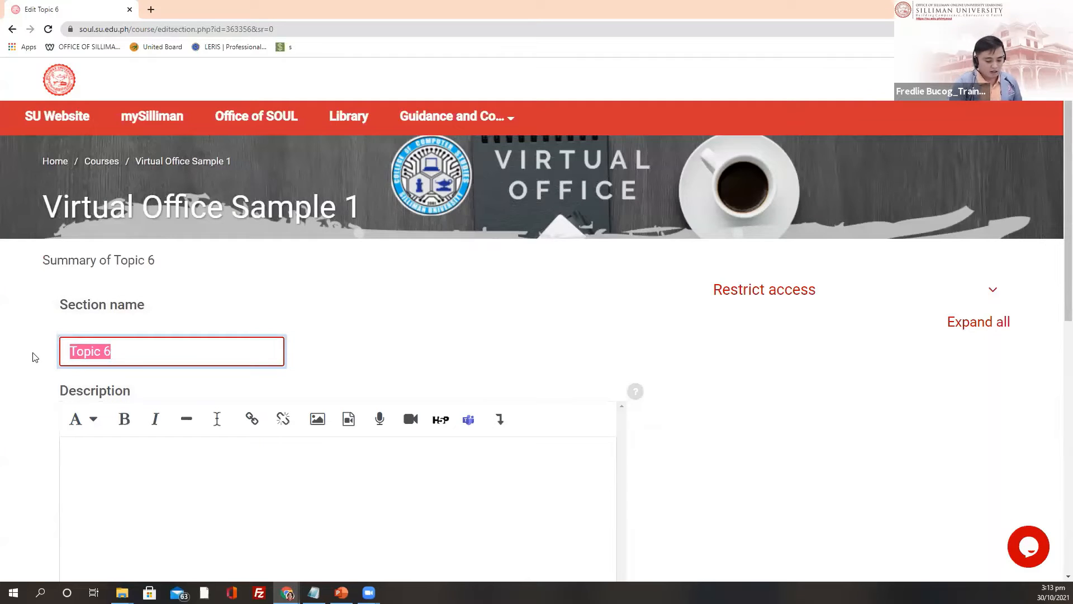
{"action": "type", "text": "Open "}
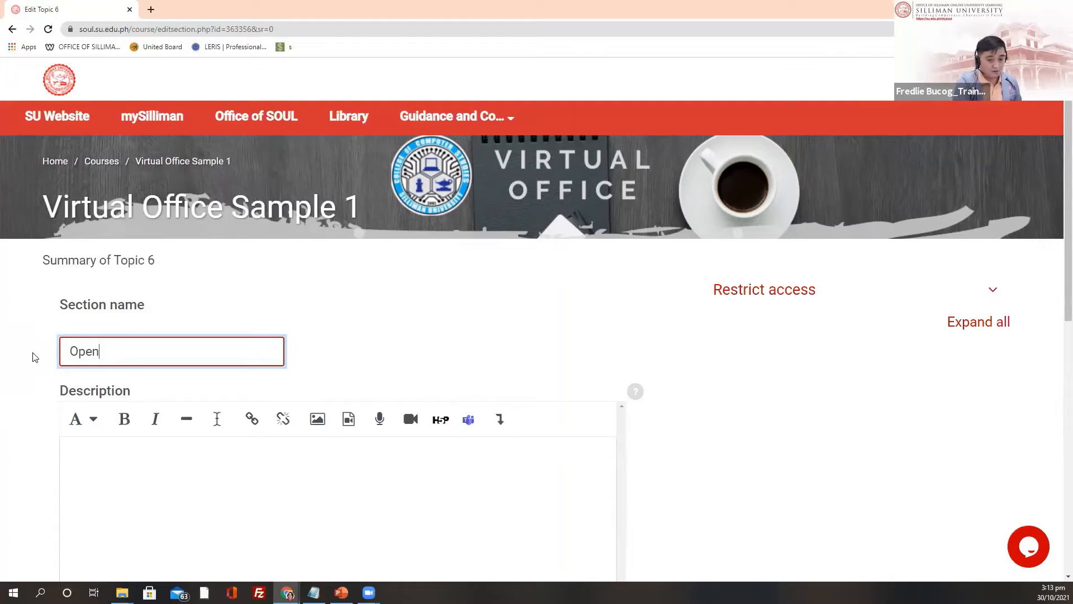
{"action": "type", "text": "Online Course"}
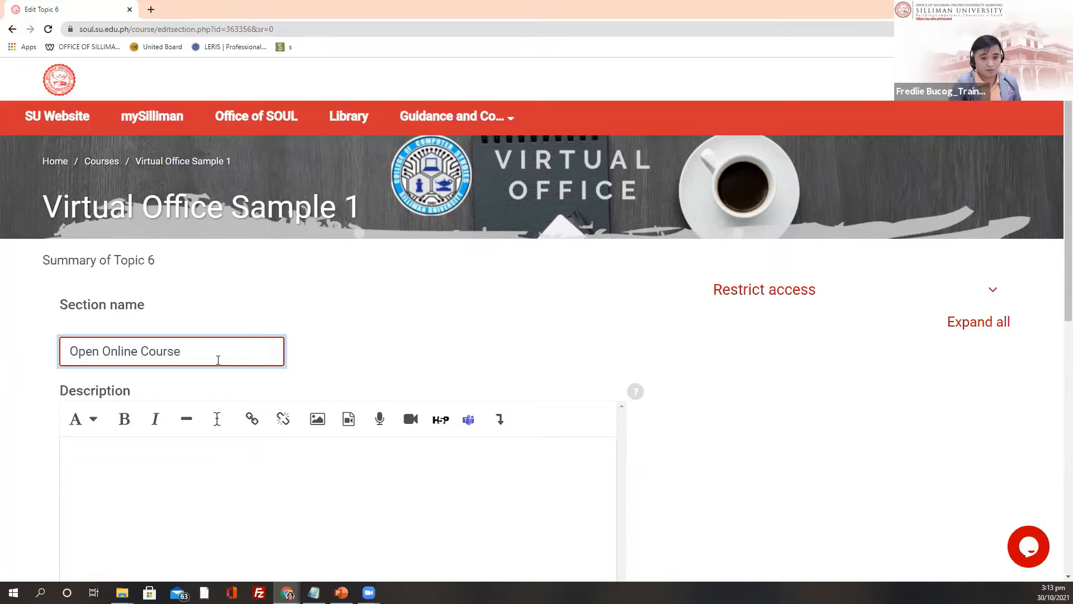
{"action": "scroll", "coordinate": [360, 328], "scroll_direction": "down", "scroll_amount": 3}
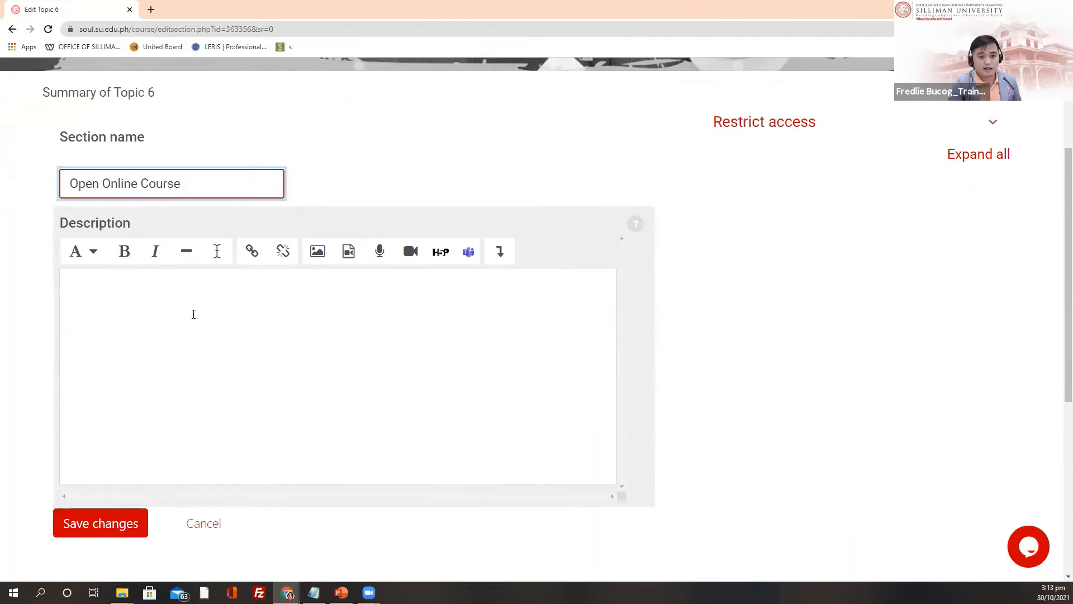
{"action": "left_click", "coordinate": [172, 299]}
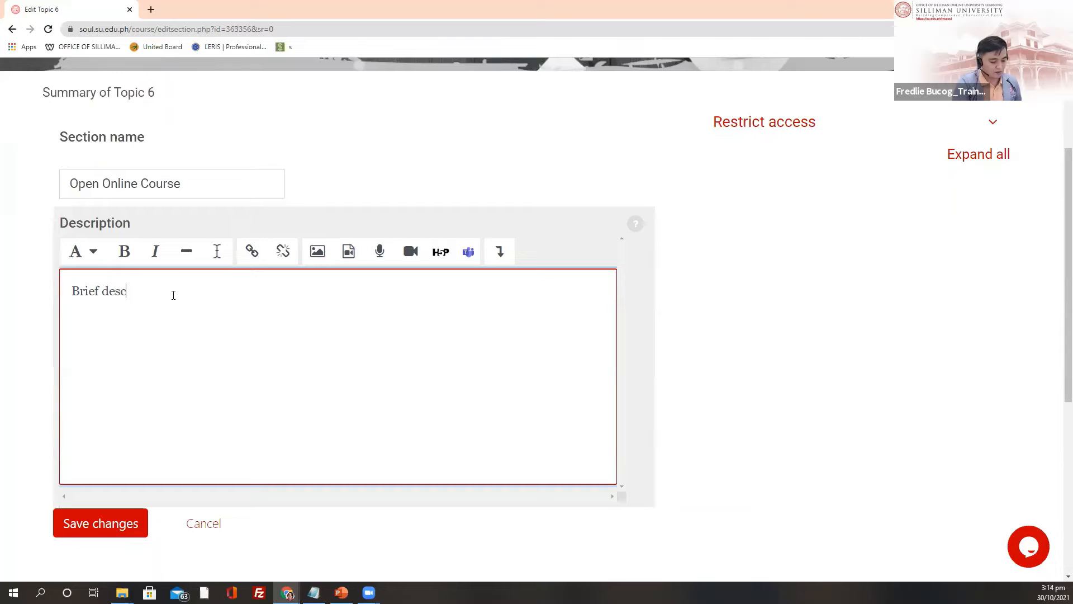
{"action": "type", "text": "Brief descriop"}
{"action": "key", "text": "BackSpace"}
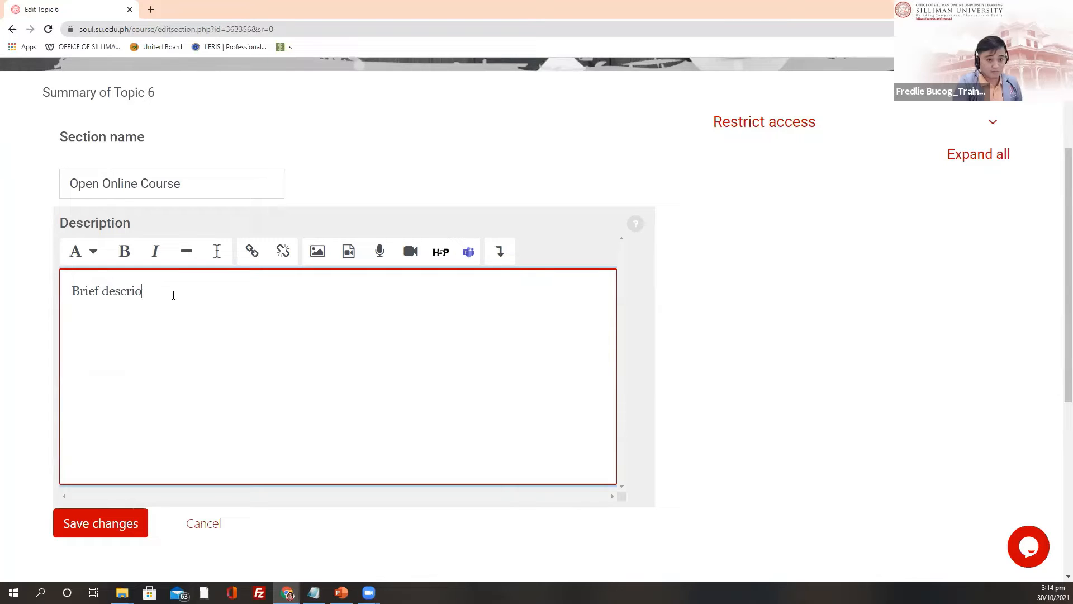
{"action": "type", "text": "ion"}
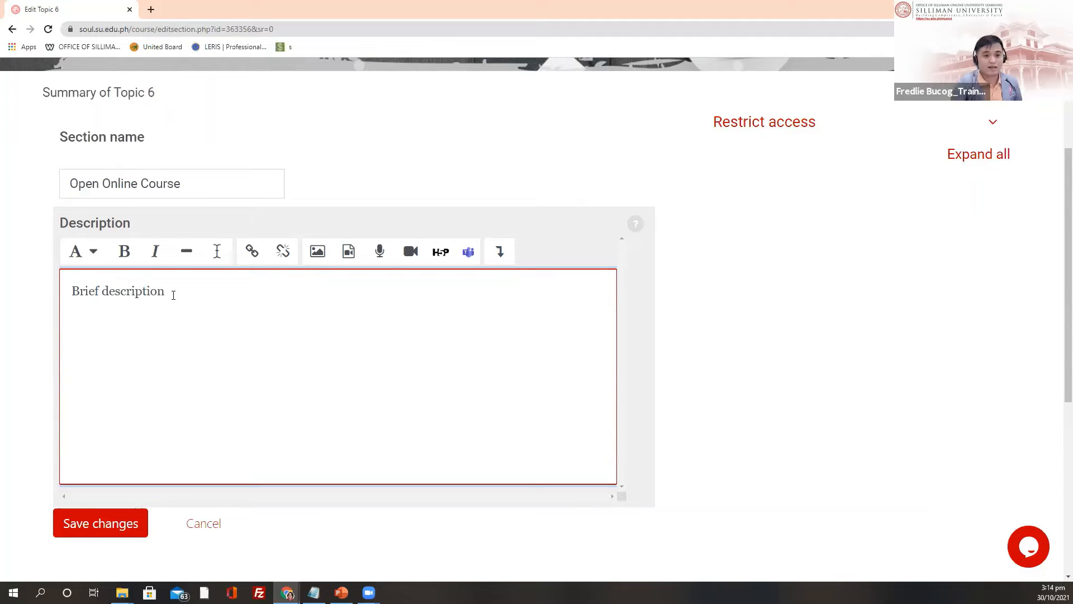
{"action": "left_click", "coordinate": [91, 523]}
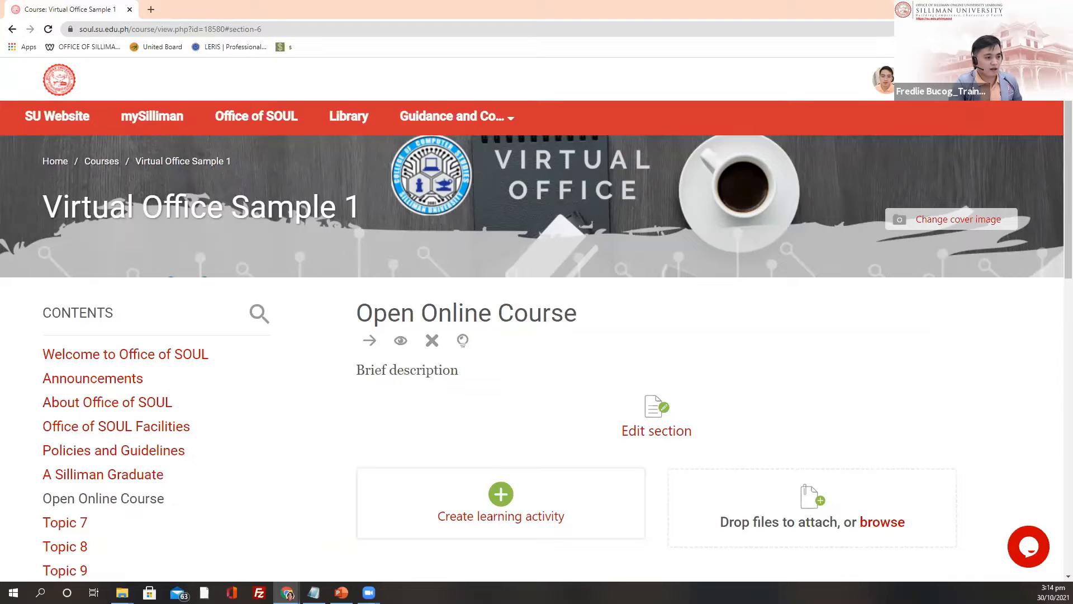
{"action": "scroll", "coordinate": [187, 446], "scroll_direction": "down", "scroll_amount": 4}
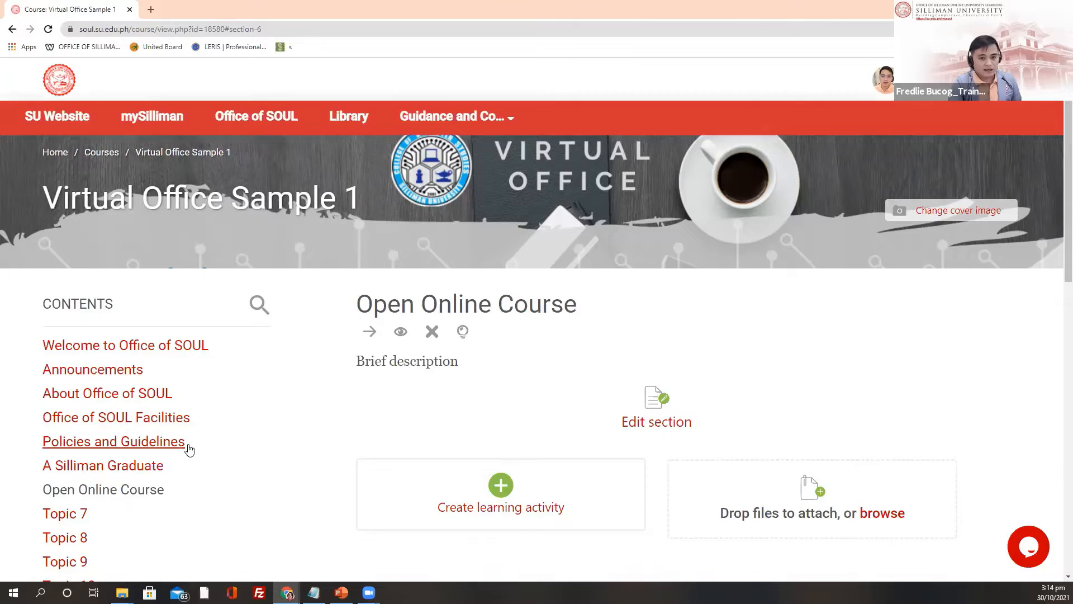
Step: Paste 'Guidance and Counseling Program' over Topic 7's section name and save it
{"action": "left_click", "coordinate": [81, 308]}
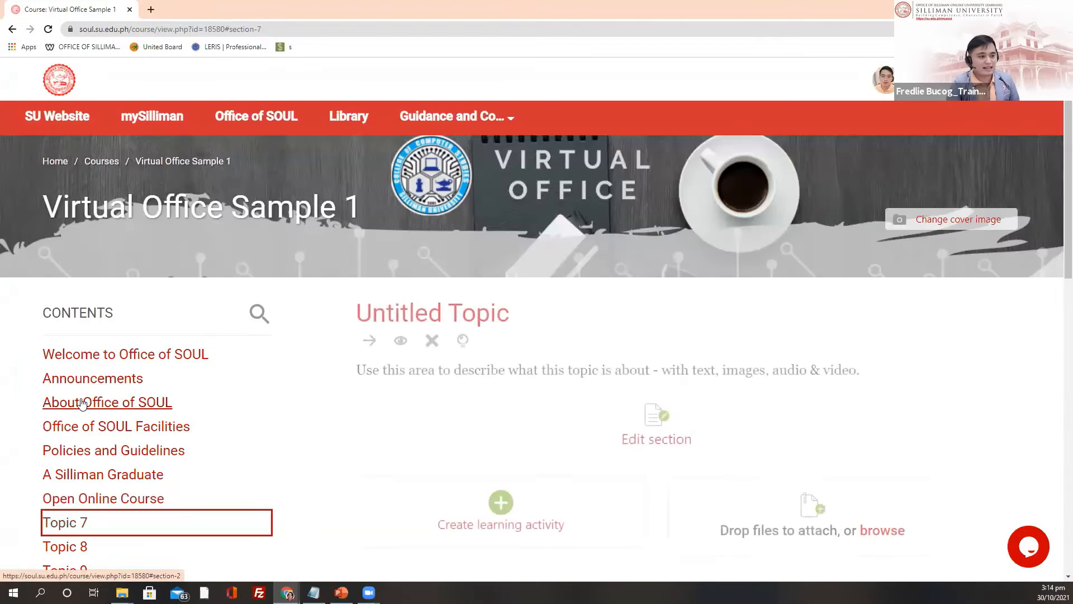
{"action": "left_click", "coordinate": [674, 447]}
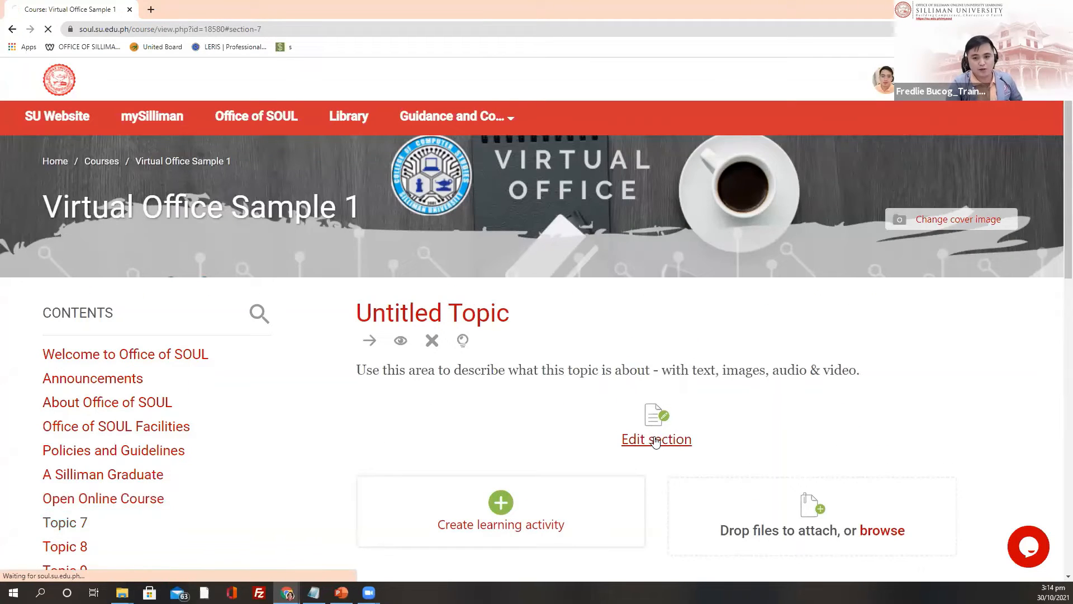
{"action": "left_click", "coordinate": [121, 356]}
{"action": "left_click_drag", "start_coordinate": [120, 356], "coordinate": [16, 347]}
{"action": "type", "text": "Guidance and Counseling Program"}
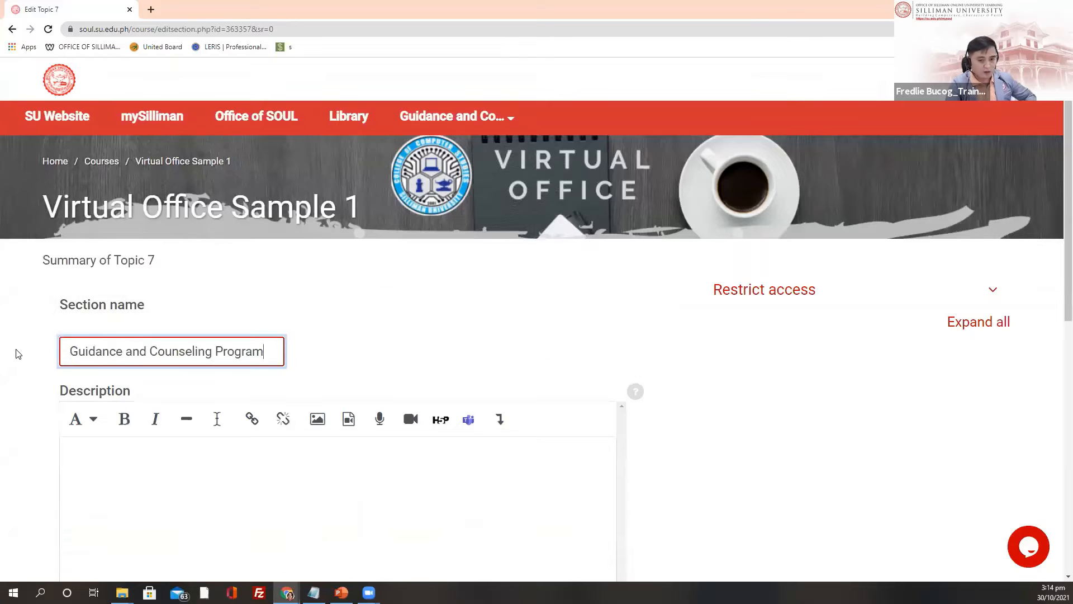
{"action": "scroll", "coordinate": [229, 379], "scroll_direction": "down", "scroll_amount": 2}
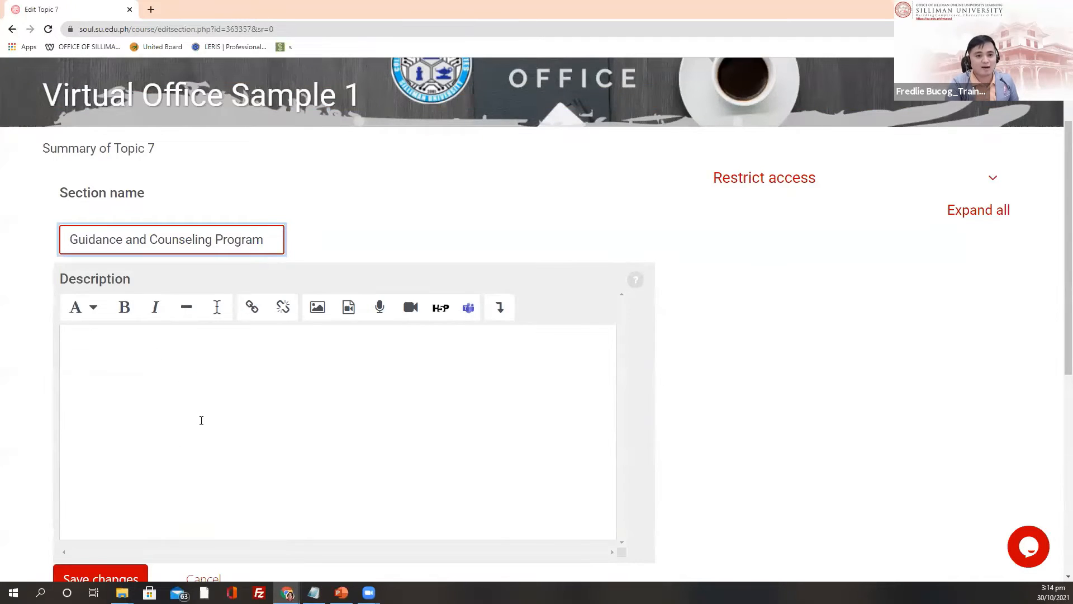
{"action": "scroll", "coordinate": [169, 457], "scroll_direction": "down", "scroll_amount": 2}
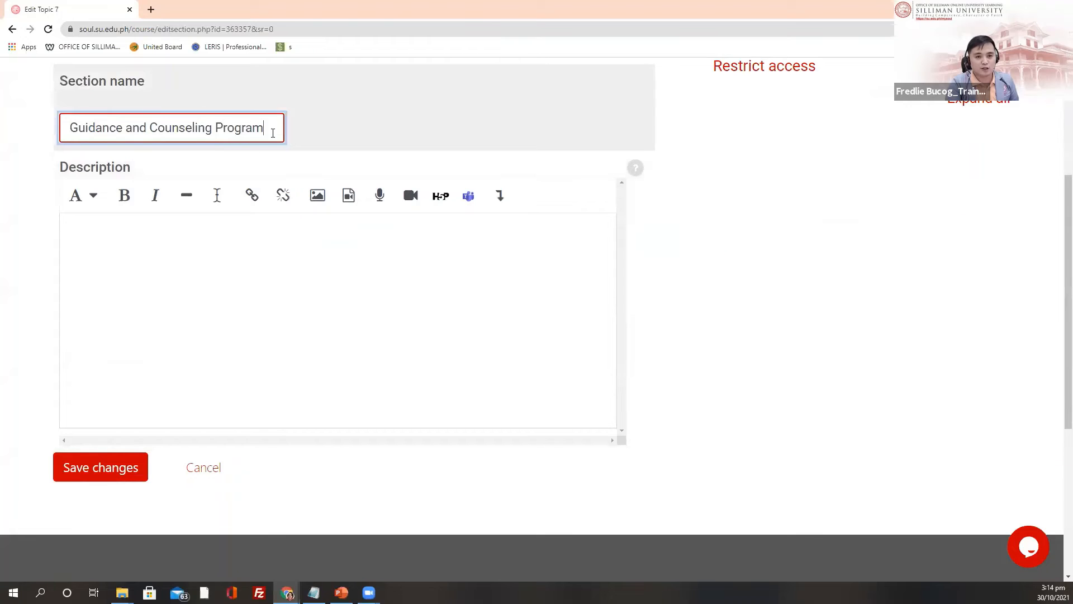
{"action": "left_click", "coordinate": [113, 474]}
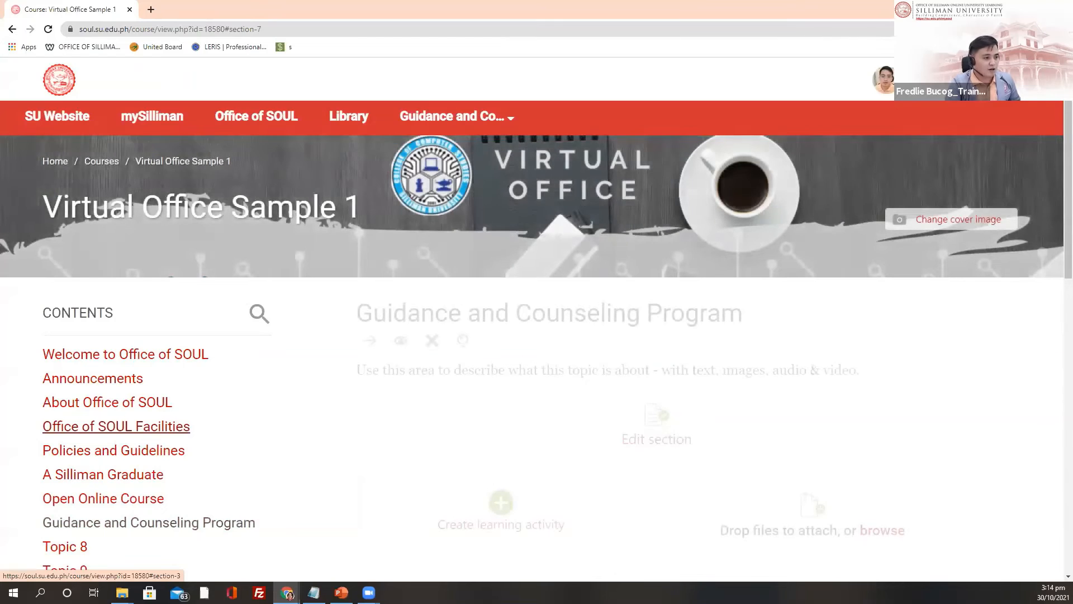
{"action": "scroll", "coordinate": [116, 424], "scroll_direction": "down", "scroll_amount": 4}
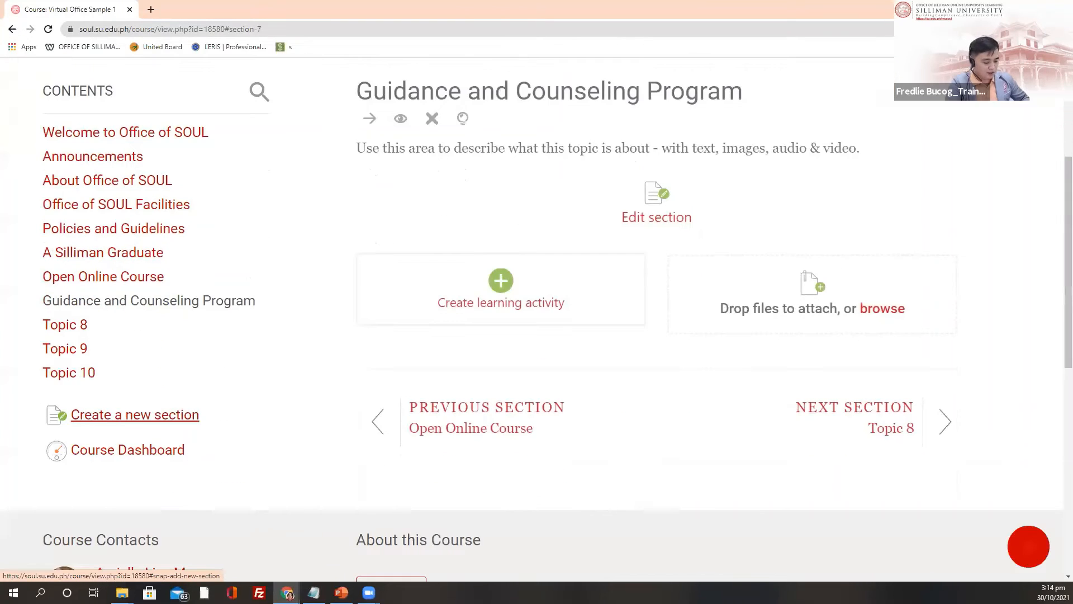
Step: Enter 'SOUL Coordinators' as Topic 8's section name and save it
{"action": "left_click", "coordinate": [266, 353]}
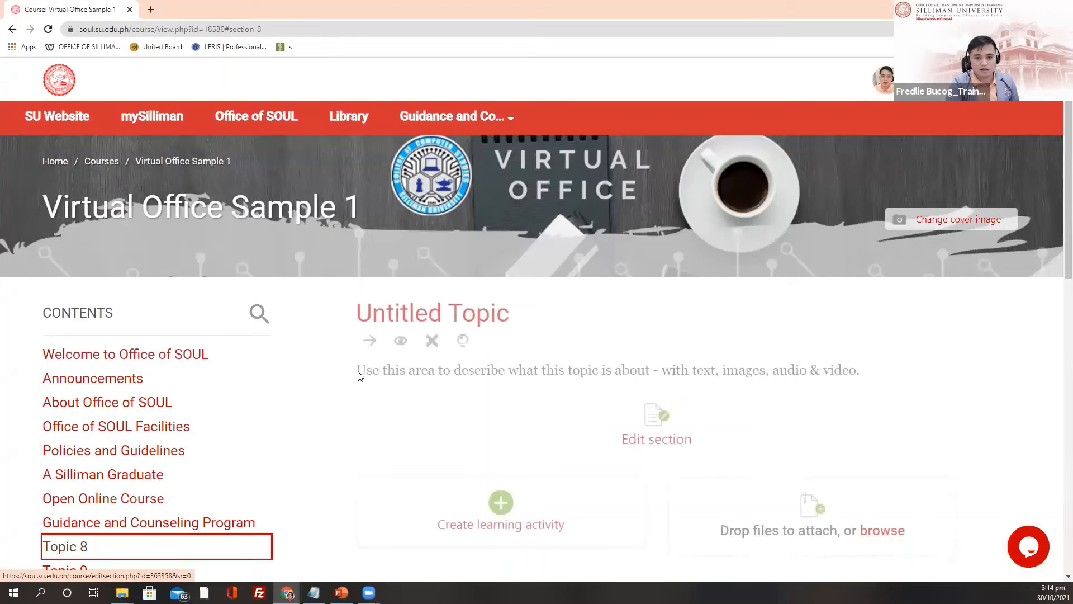
{"action": "left_click", "coordinate": [358, 375]}
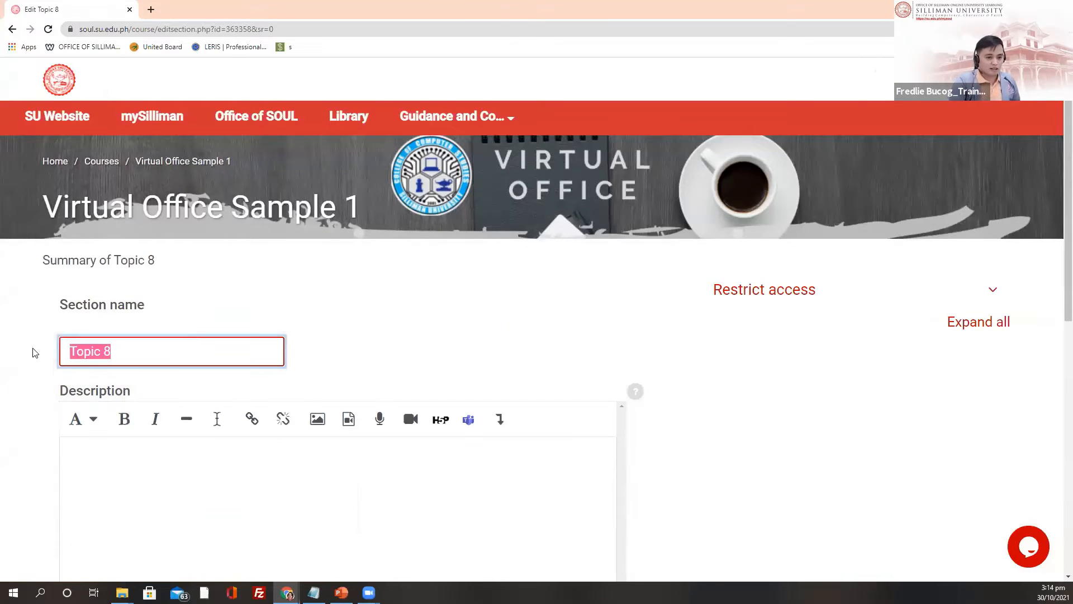
{"action": "type", "text": "SOUL C"}
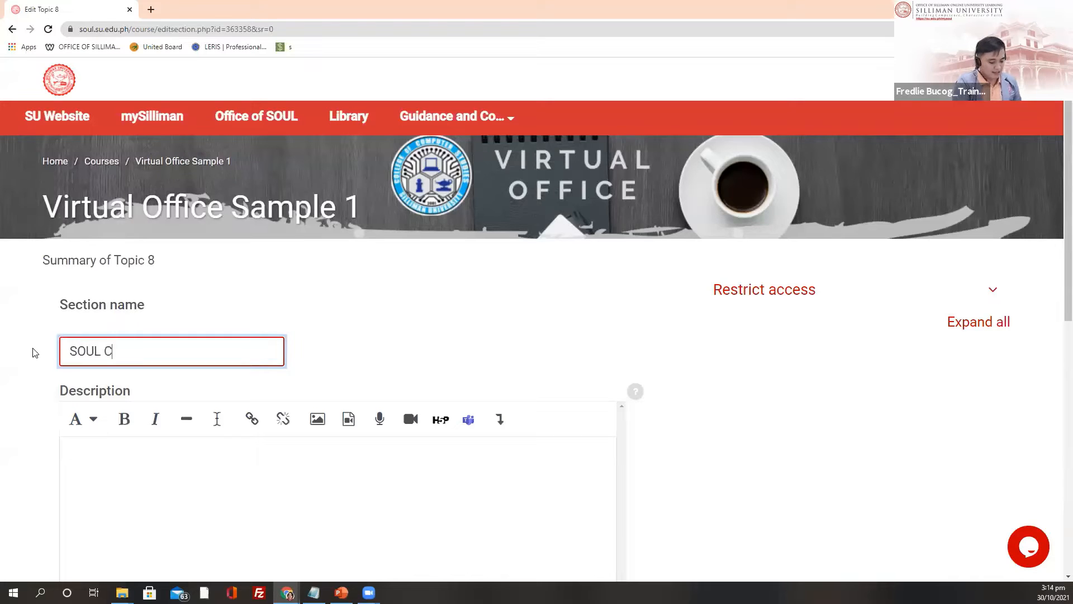
{"action": "type", "text": "oordinator"}
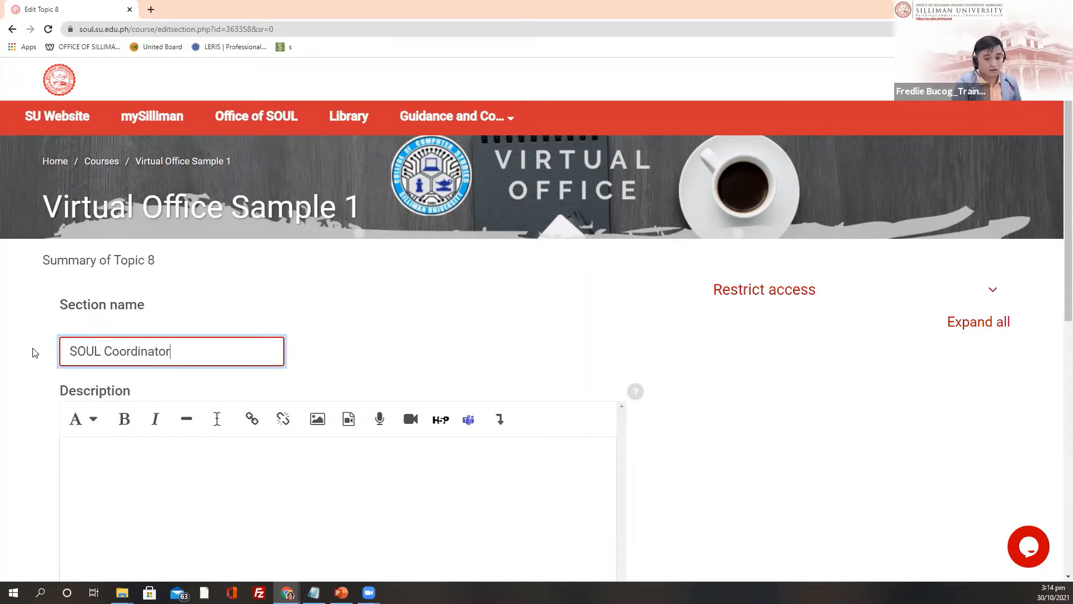
{"action": "type", "text": "s"}
{"action": "scroll", "coordinate": [291, 316], "scroll_direction": "down", "scroll_amount": 4}
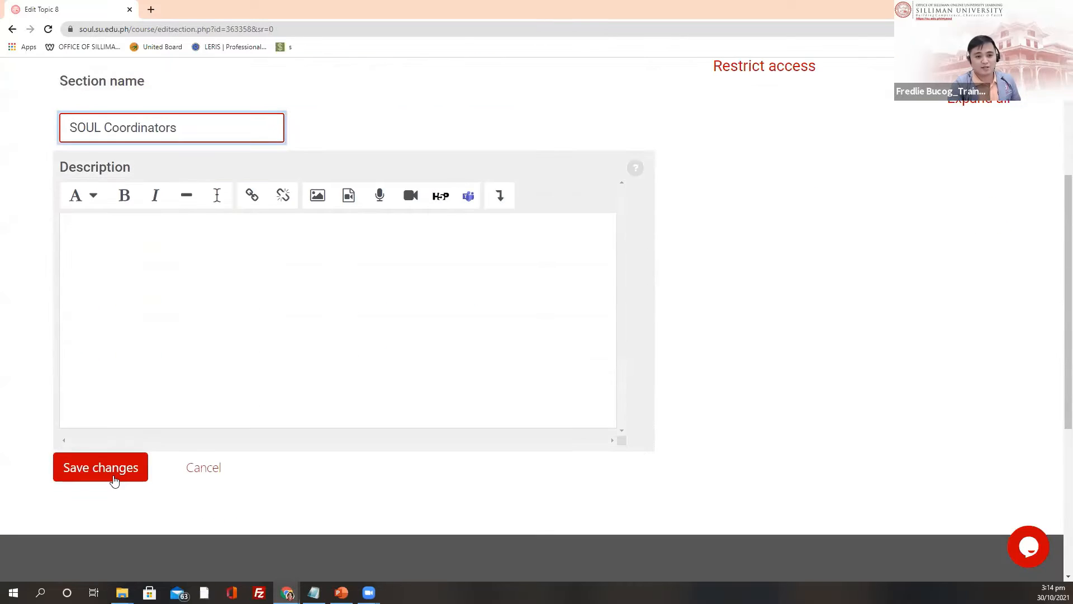
{"action": "left_click", "coordinate": [113, 479]}
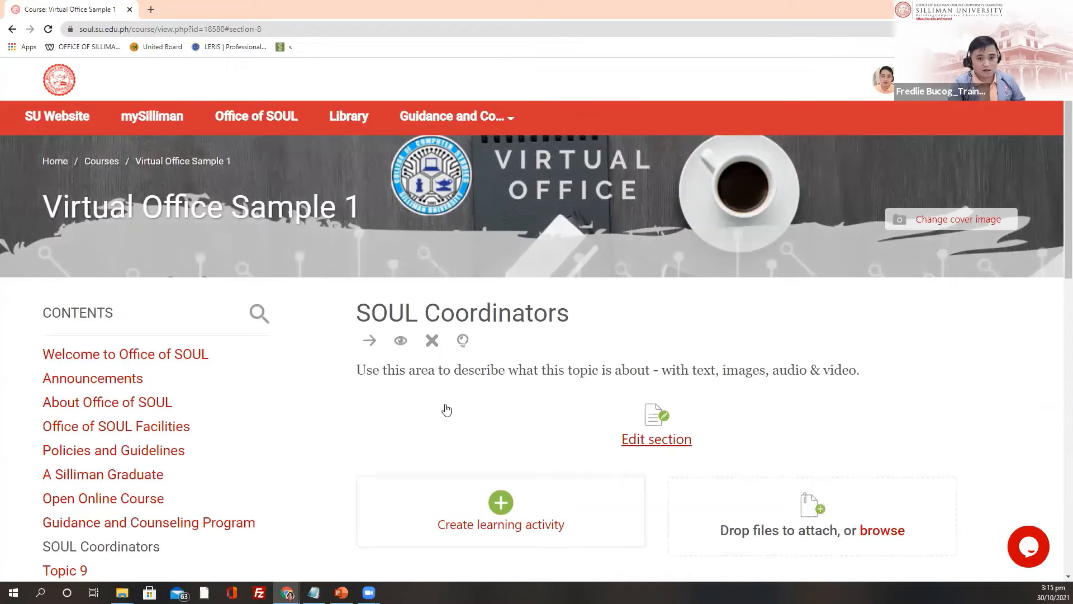
{"action": "scroll", "coordinate": [259, 402], "scroll_direction": "down", "scroll_amount": 3}
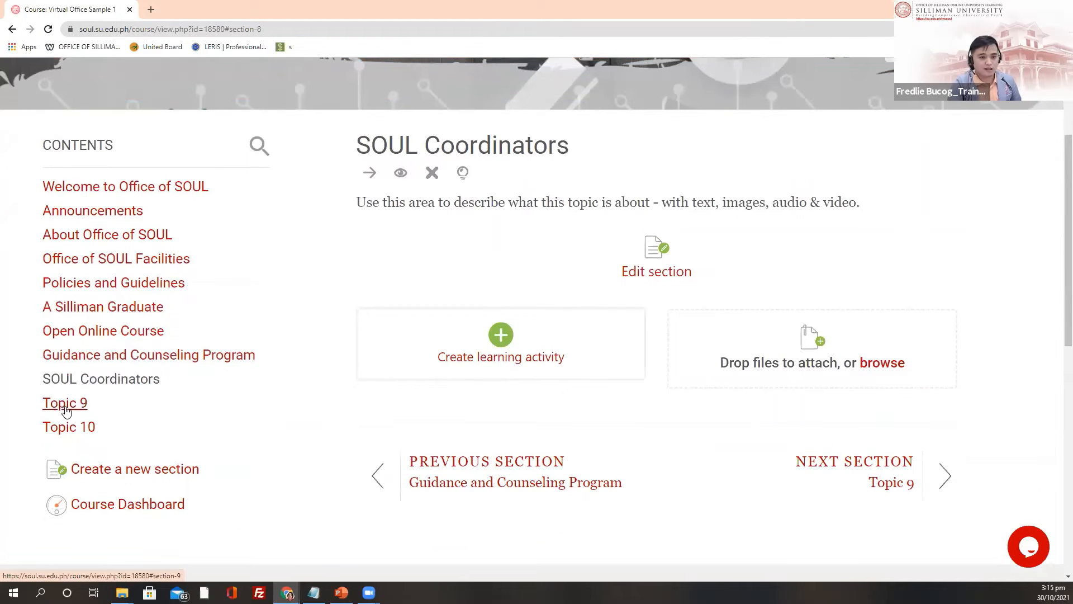
Step: Replace Topic 9's name with 'Virtual Conference Room' and save the section
{"action": "left_click", "coordinate": [65, 404]}
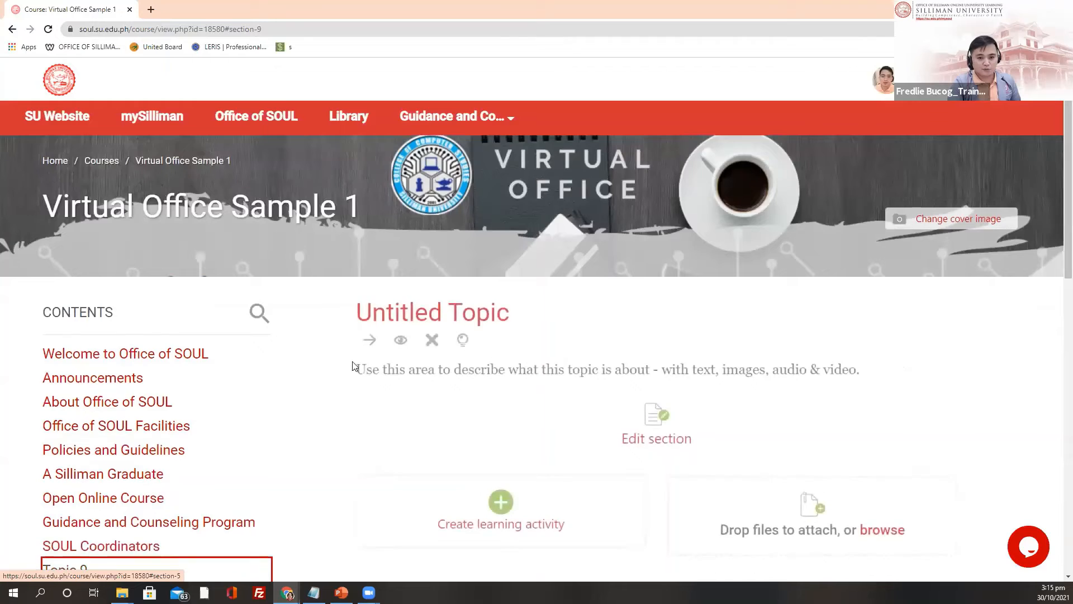
{"action": "left_click", "coordinate": [664, 274]}
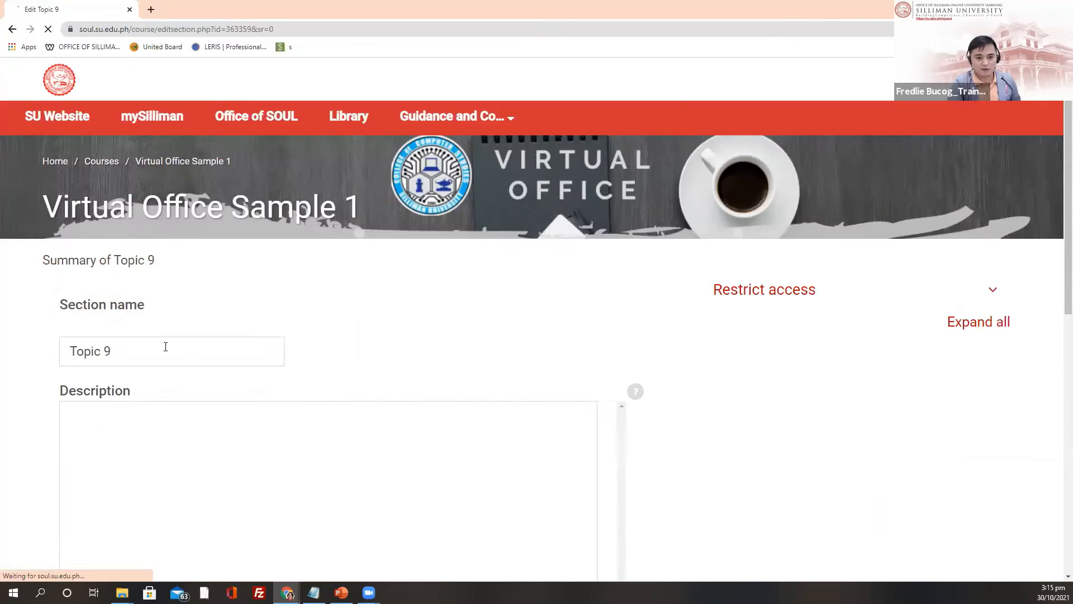
{"action": "left_click_drag", "start_coordinate": [166, 347], "coordinate": [36, 357]}
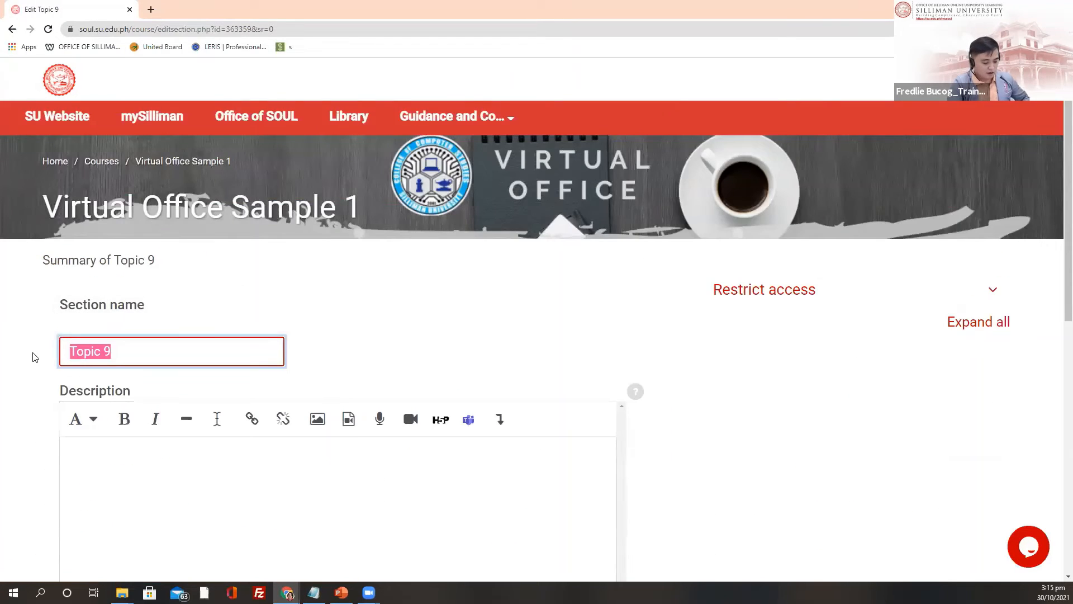
{"action": "type", "text": "Virtual Conference Room"}
{"action": "scroll", "coordinate": [268, 330], "scroll_direction": "down", "scroll_amount": 3}
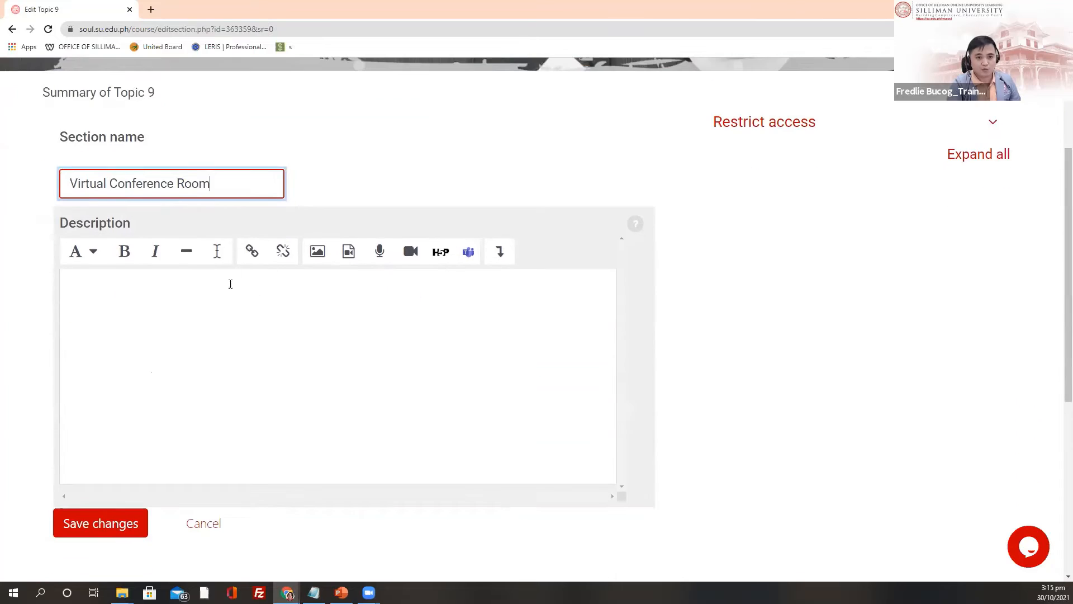
{"action": "left_click", "coordinate": [196, 294]}
{"action": "scroll", "coordinate": [113, 208], "scroll_direction": "down", "scroll_amount": 2}
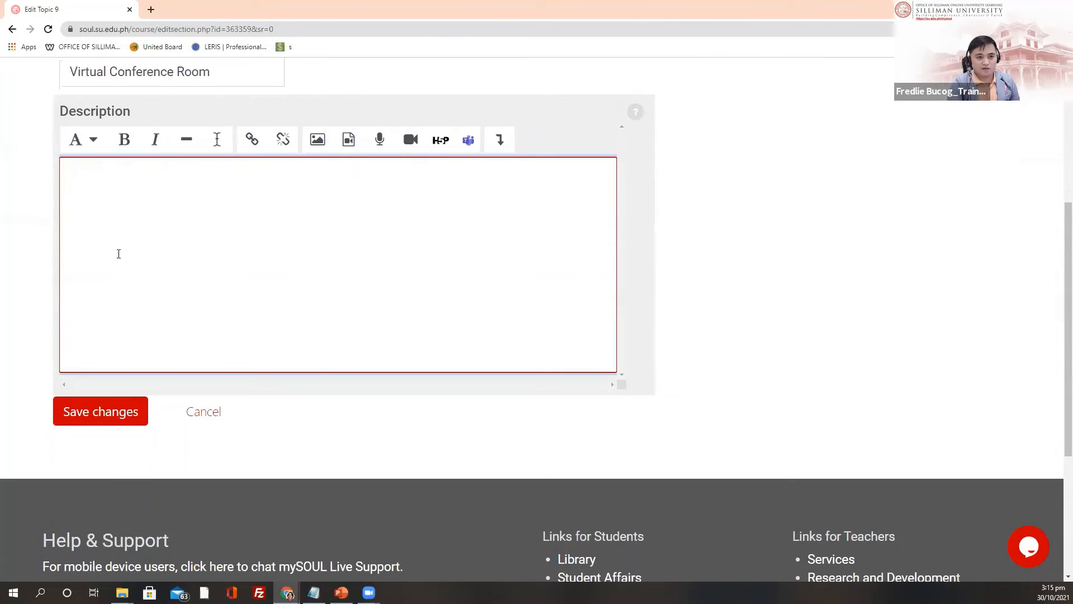
{"action": "left_click", "coordinate": [96, 411]}
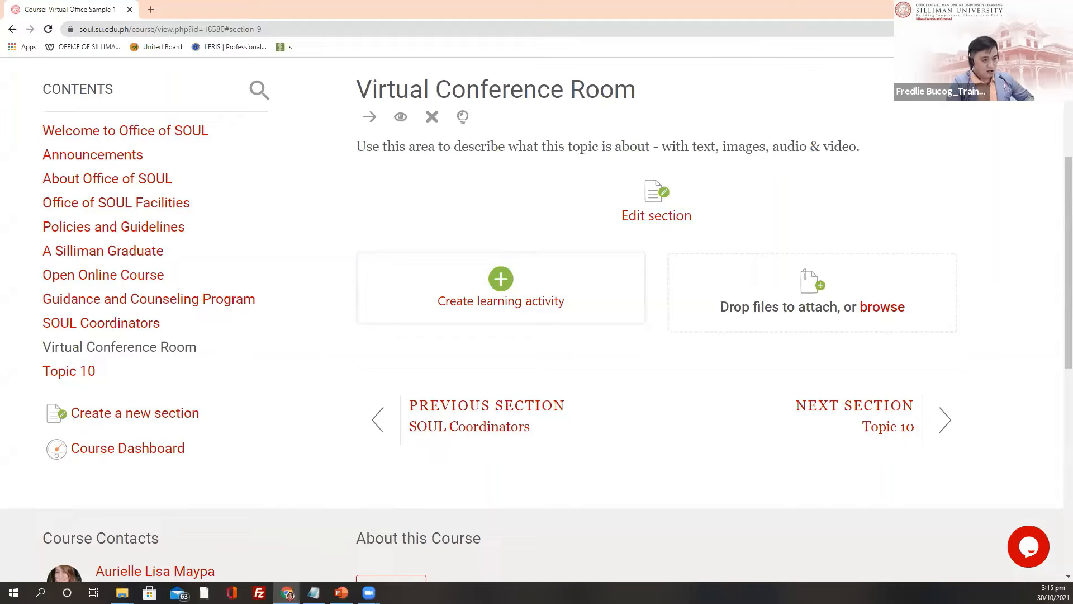
Step: Rename Topic 10 with the pasted title, trimmed of 'Room', to 'Sending Private Message', and save
{"action": "left_click", "coordinate": [72, 372]}
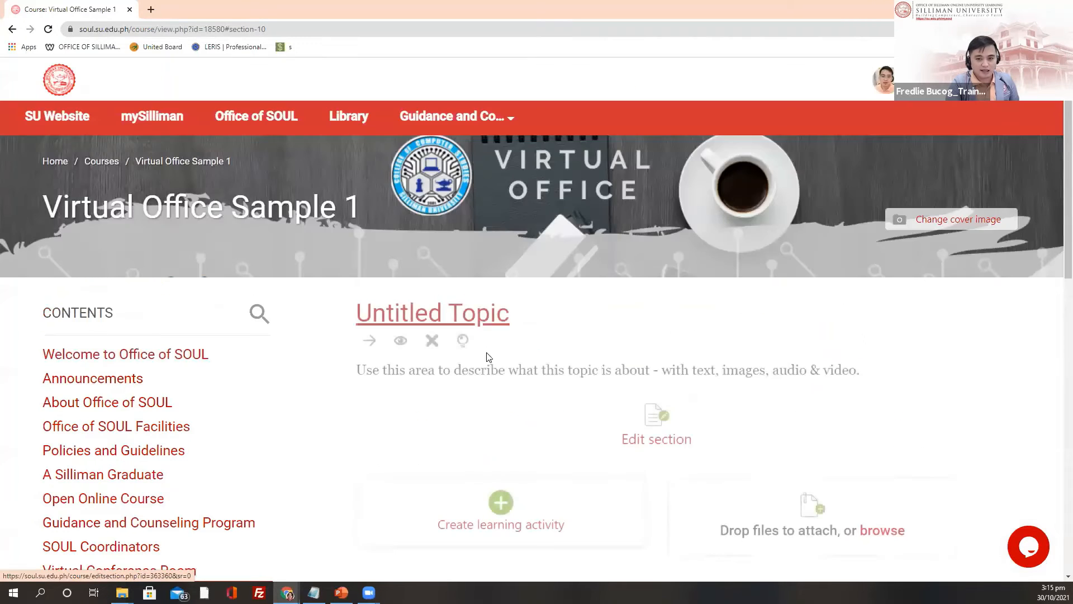
{"action": "left_click", "coordinate": [657, 328]}
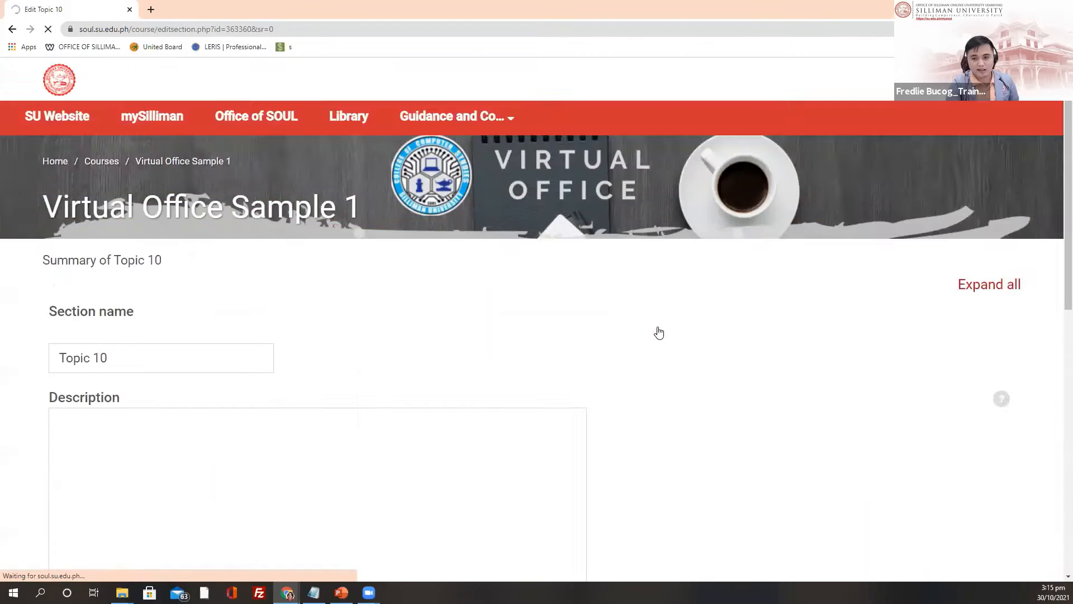
{"action": "left_click_drag", "start_coordinate": [140, 351], "coordinate": [48, 349]}
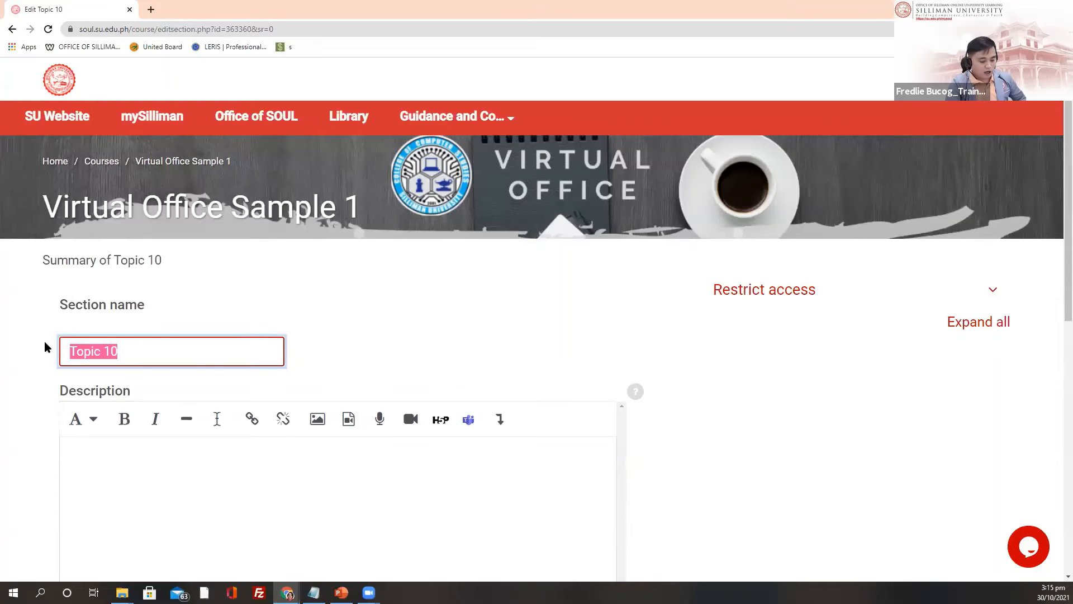
{"action": "type", "text": "Sending Private Message Room"}
{"action": "scroll", "coordinate": [252, 324], "scroll_direction": "down", "scroll_amount": 1}
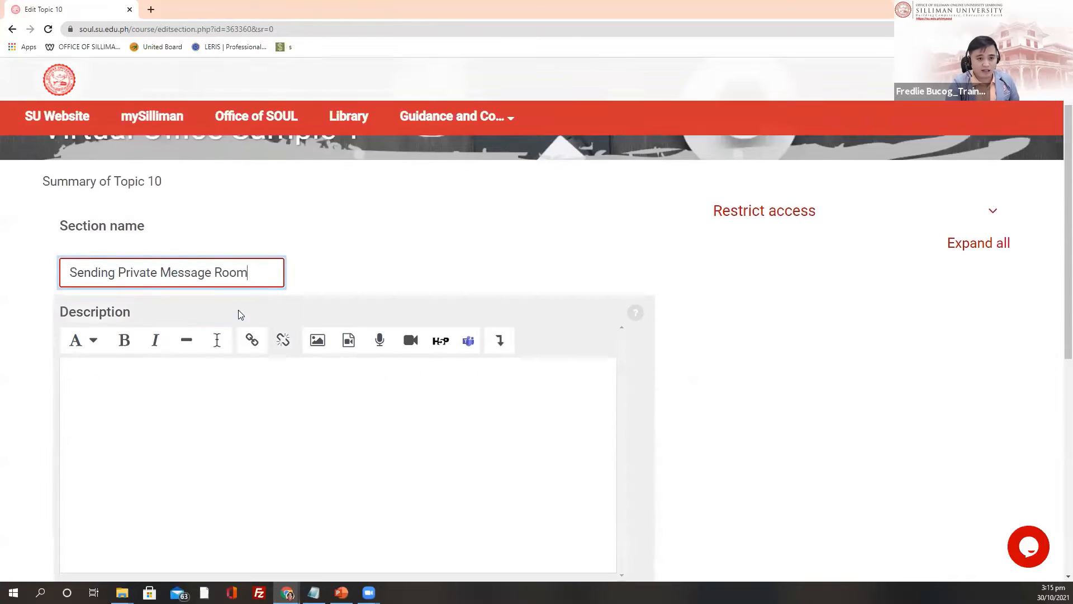
{"action": "scroll", "coordinate": [223, 290], "scroll_direction": "down", "scroll_amount": 1}
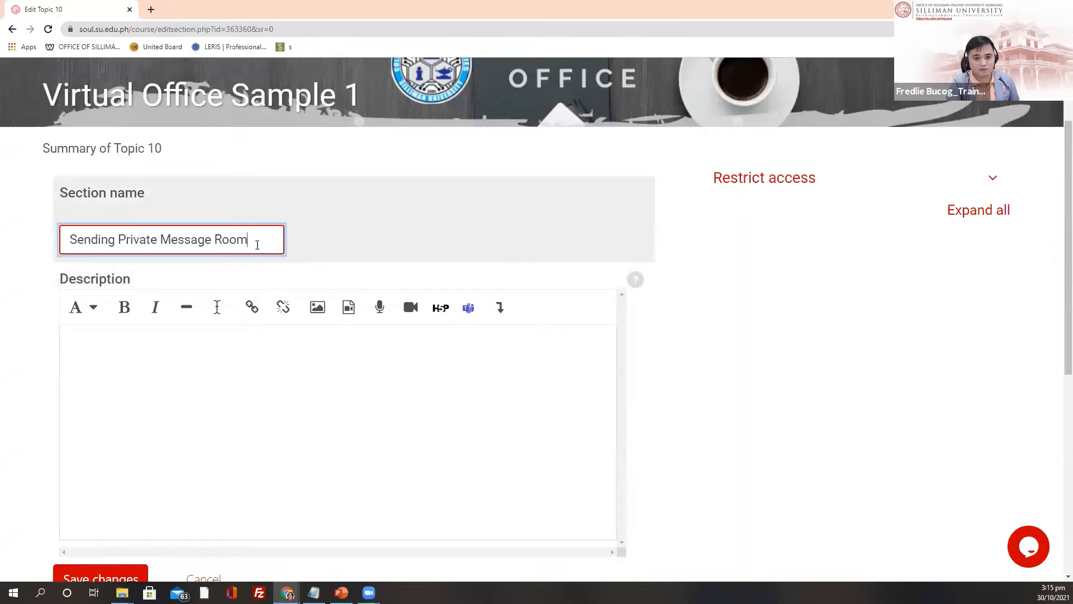
{"action": "left_click_drag", "start_coordinate": [255, 240], "coordinate": [214, 236]}
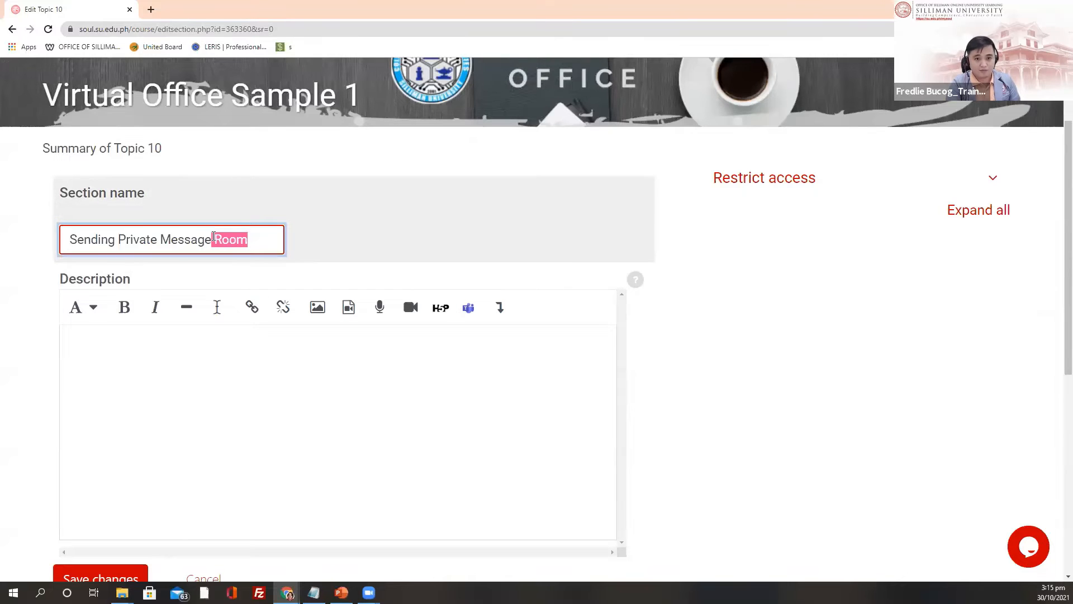
{"action": "key", "text": "BackSpace"}
{"action": "scroll", "coordinate": [118, 158], "scroll_direction": "down", "scroll_amount": 2}
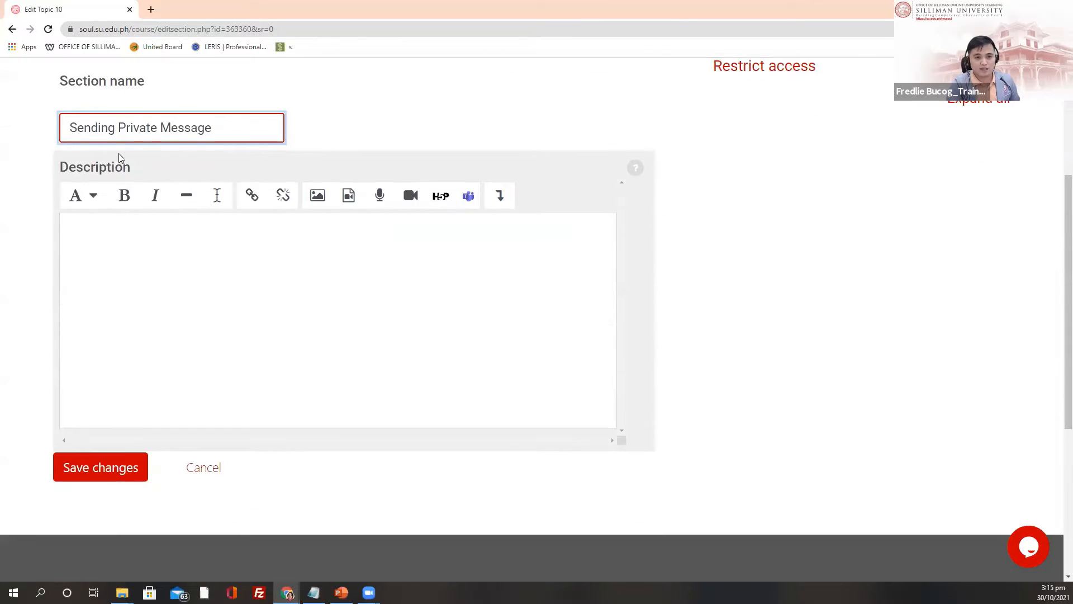
{"action": "left_click", "coordinate": [94, 473]}
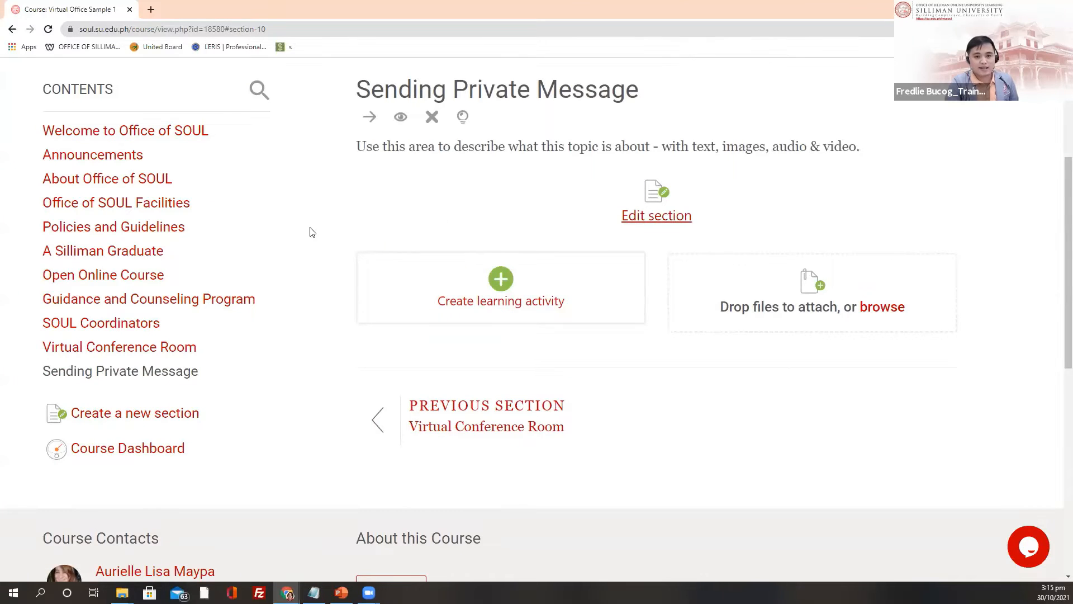
Step: Move from the Welcome to Office of SOUL section on to the Announcements section
{"action": "scroll", "coordinate": [309, 233], "scroll_direction": "up", "scroll_amount": 4}
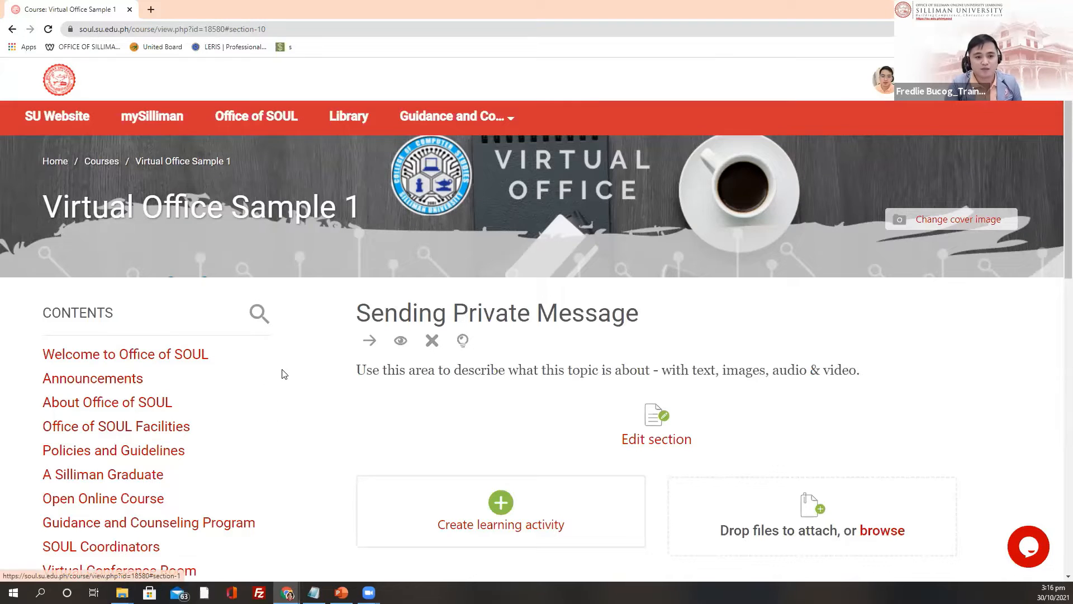
{"action": "scroll", "coordinate": [209, 365], "scroll_direction": "down", "scroll_amount": 1}
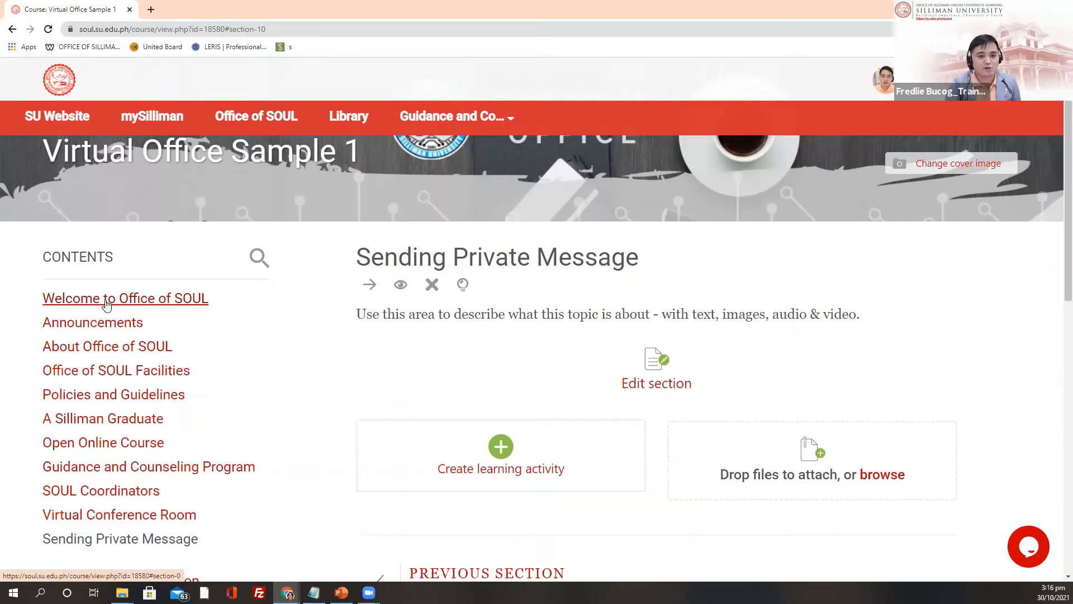
{"action": "left_click", "coordinate": [180, 305]}
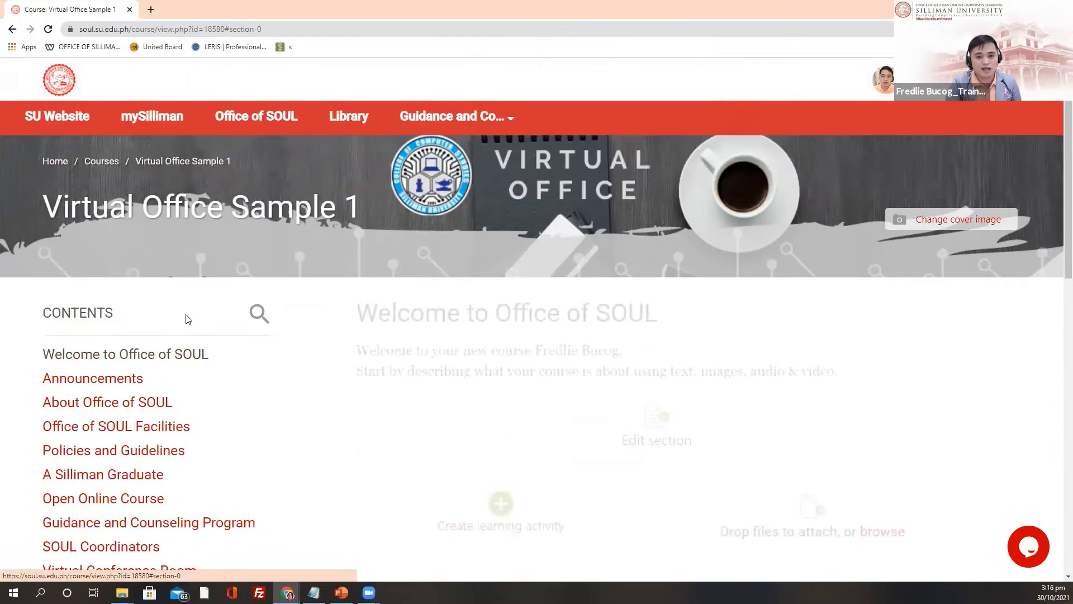
{"action": "scroll", "coordinate": [162, 356], "scroll_direction": "down", "scroll_amount": 2}
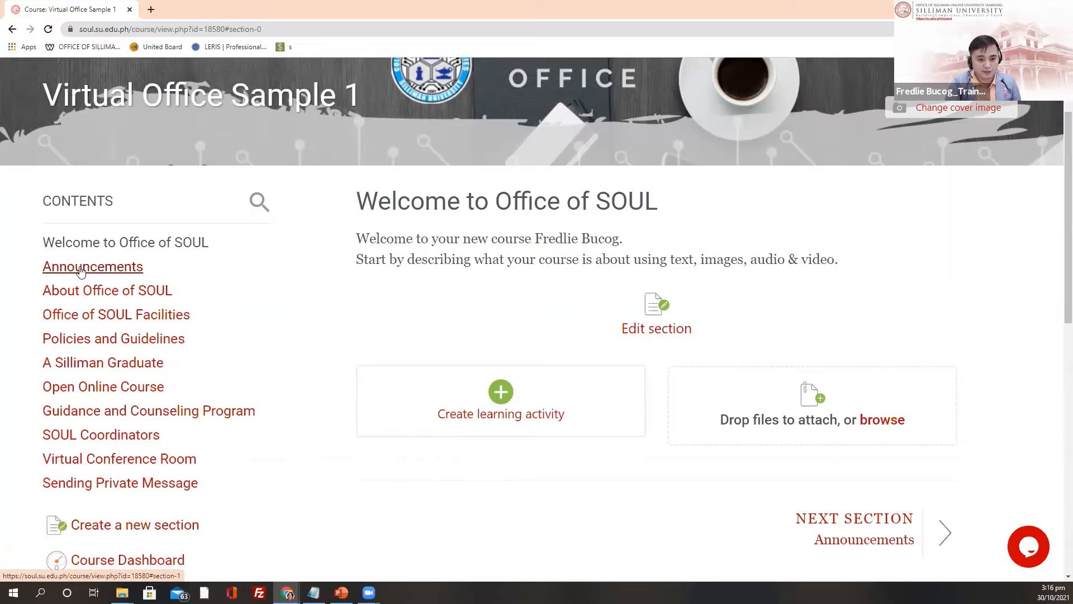
{"action": "left_click", "coordinate": [78, 270]}
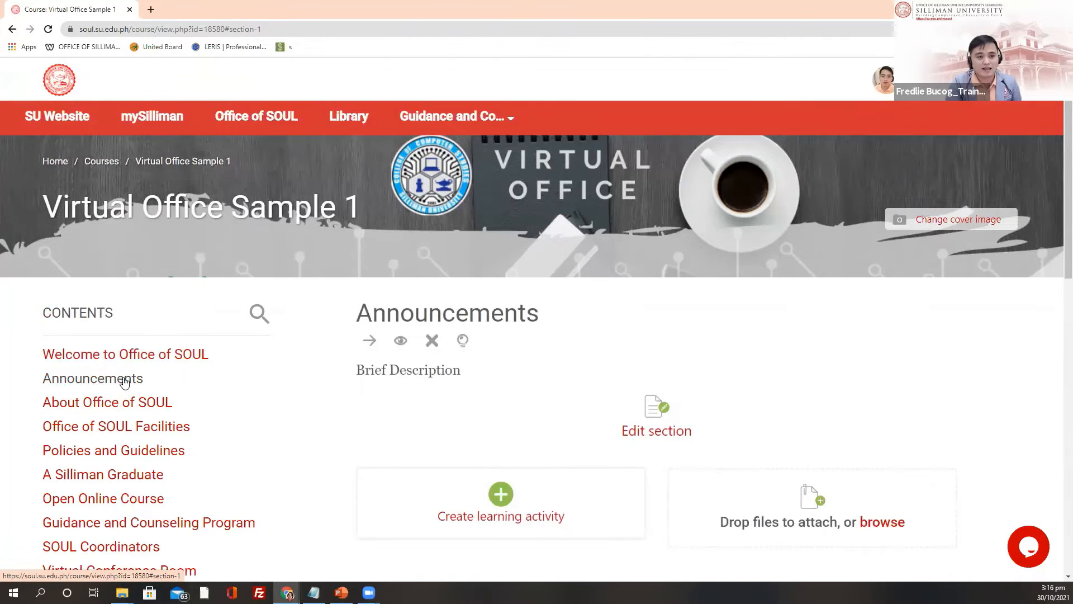
{"action": "scroll", "coordinate": [368, 198], "scroll_direction": "down", "scroll_amount": 1}
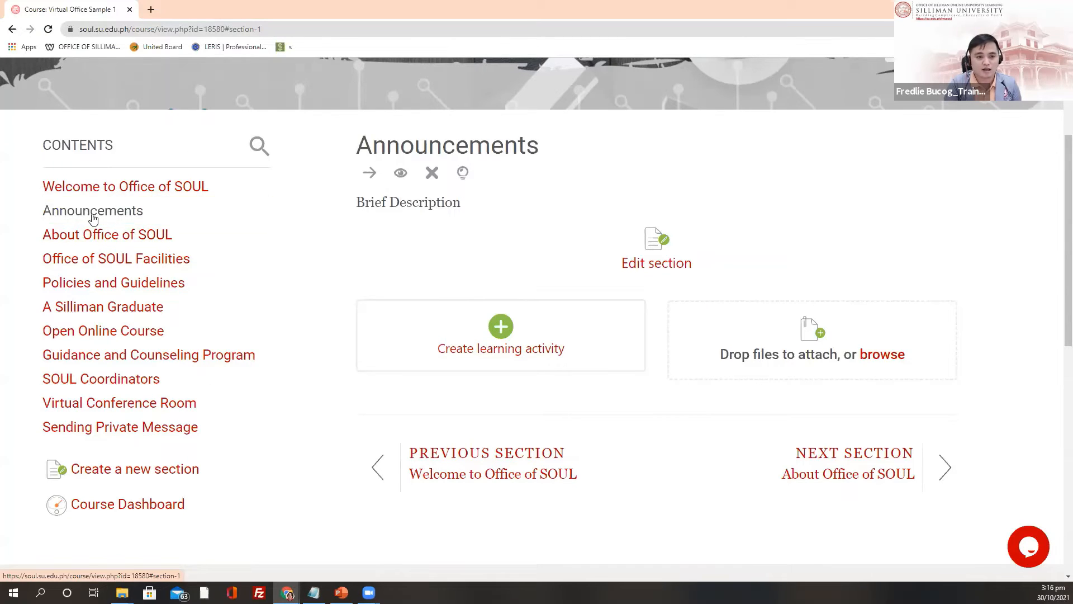
Step: Highlight Announcements as the current section of Virtual Office Sample 1
{"action": "left_click", "coordinate": [90, 216]}
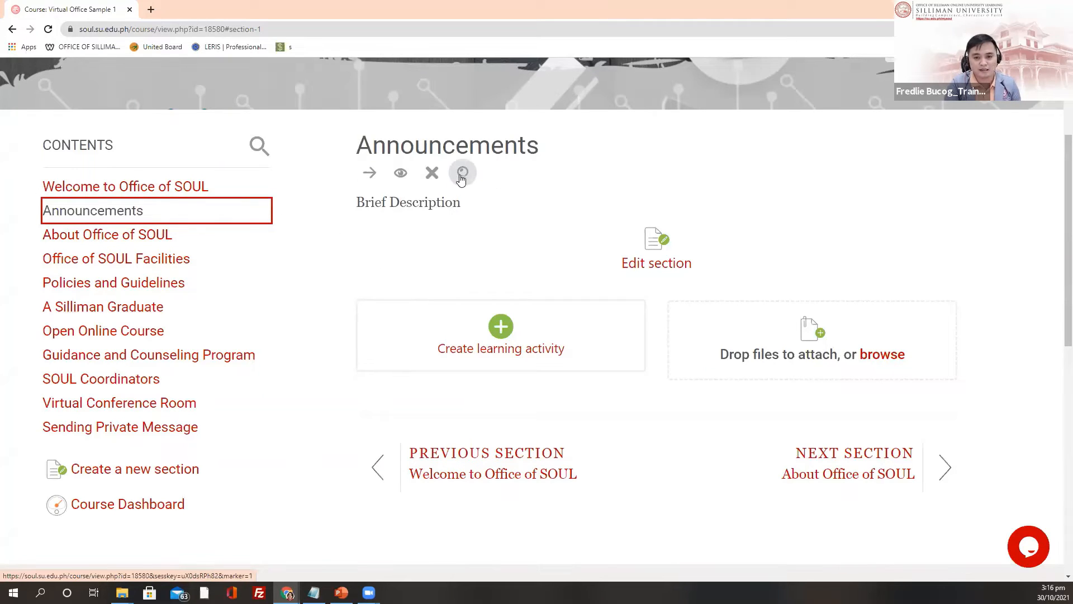
{"action": "left_click", "coordinate": [462, 176]}
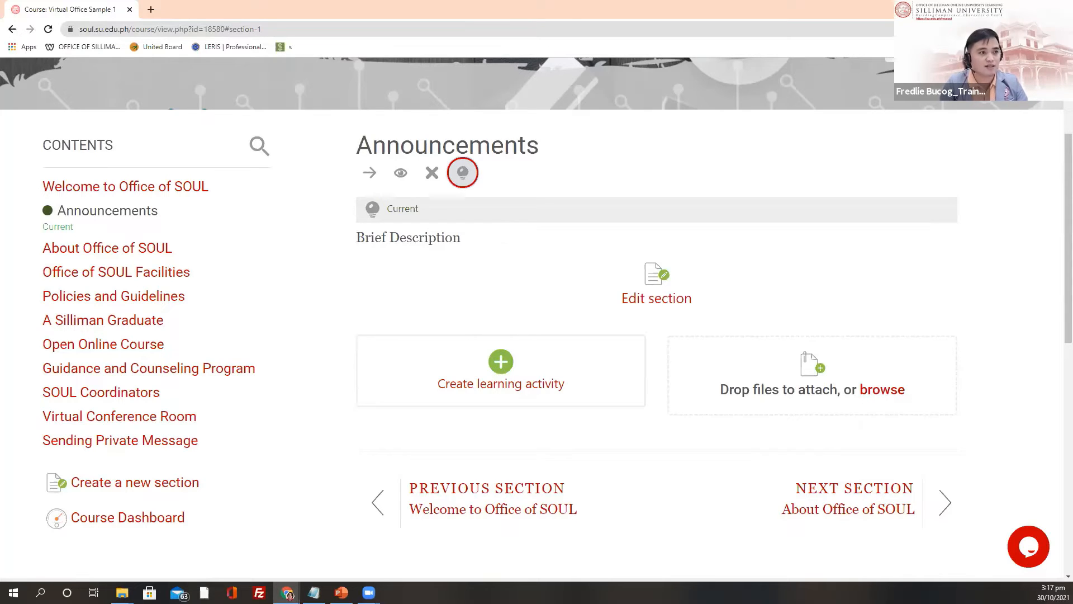
{"action": "scroll", "coordinate": [271, 240], "scroll_direction": "up", "scroll_amount": 3}
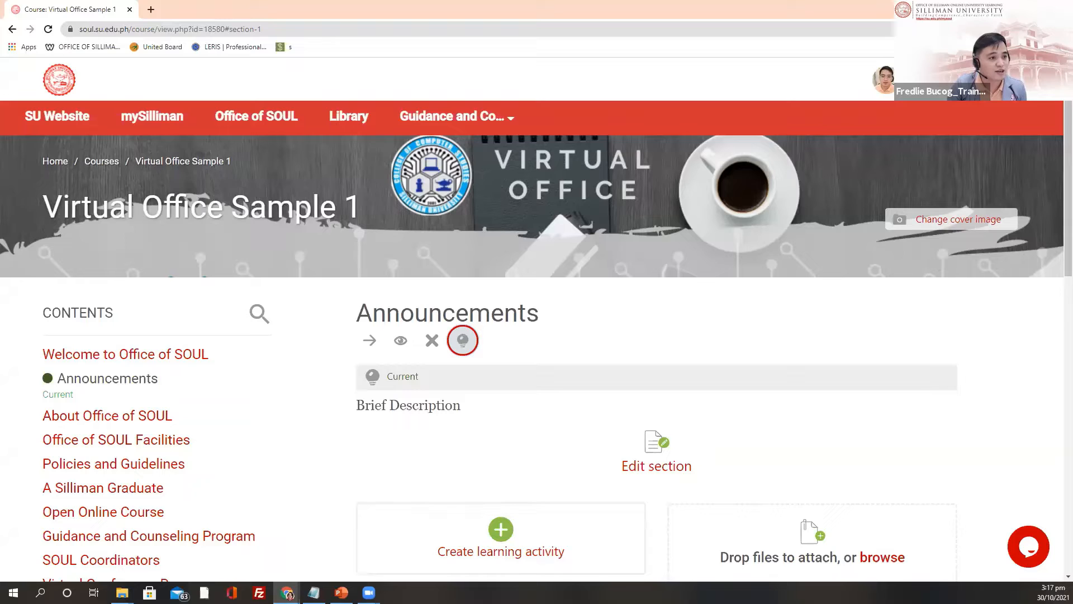
{"action": "scroll", "coordinate": [271, 373], "scroll_direction": "down", "scroll_amount": 3}
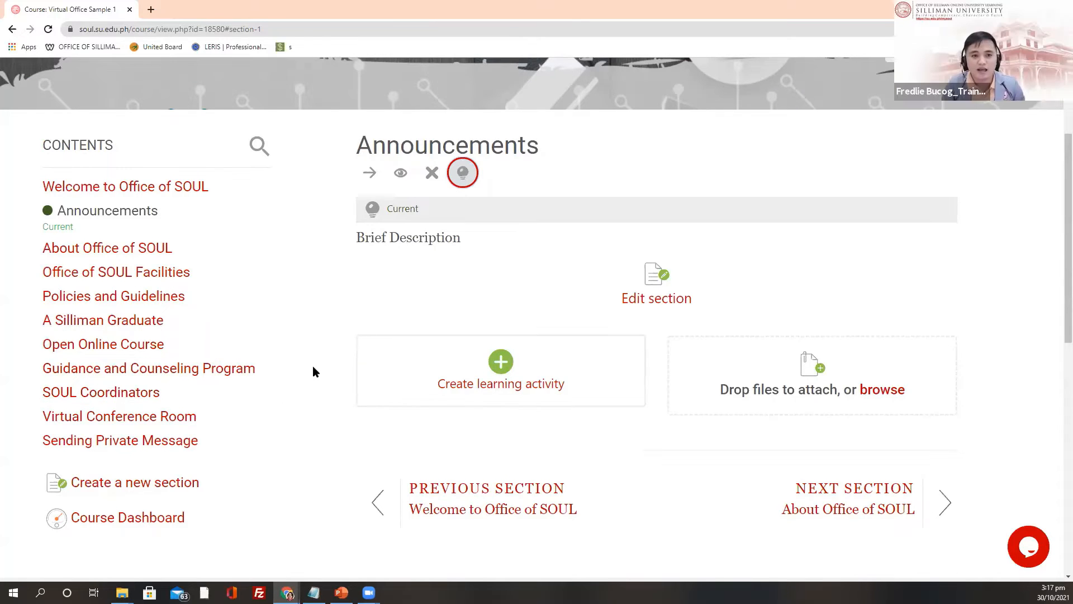
{"action": "scroll", "coordinate": [313, 371], "scroll_direction": "up", "scroll_amount": 2}
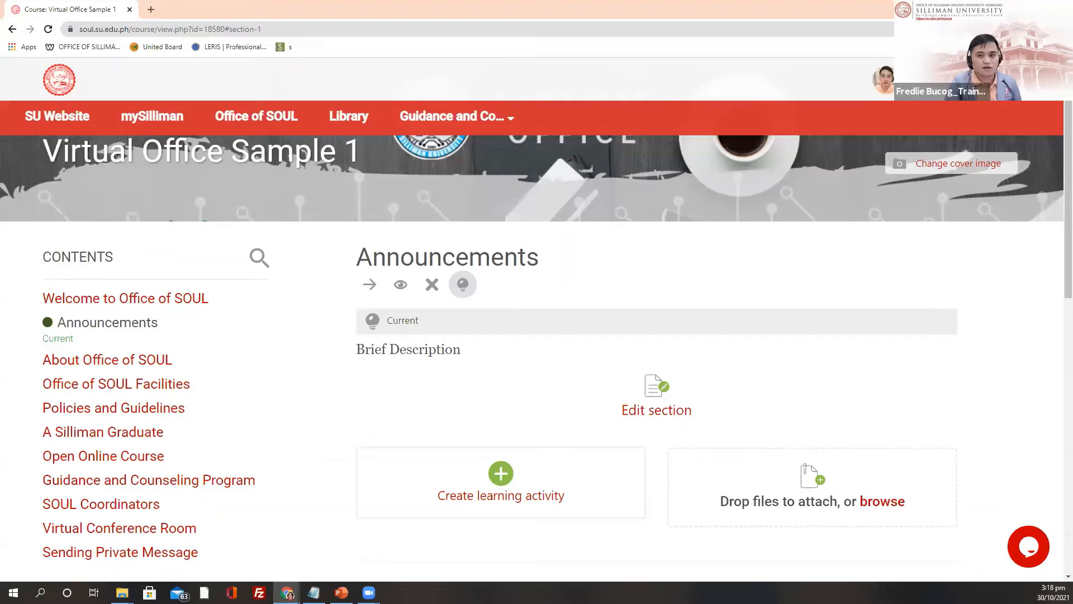
{"action": "key", "text": "alt+Tab"}
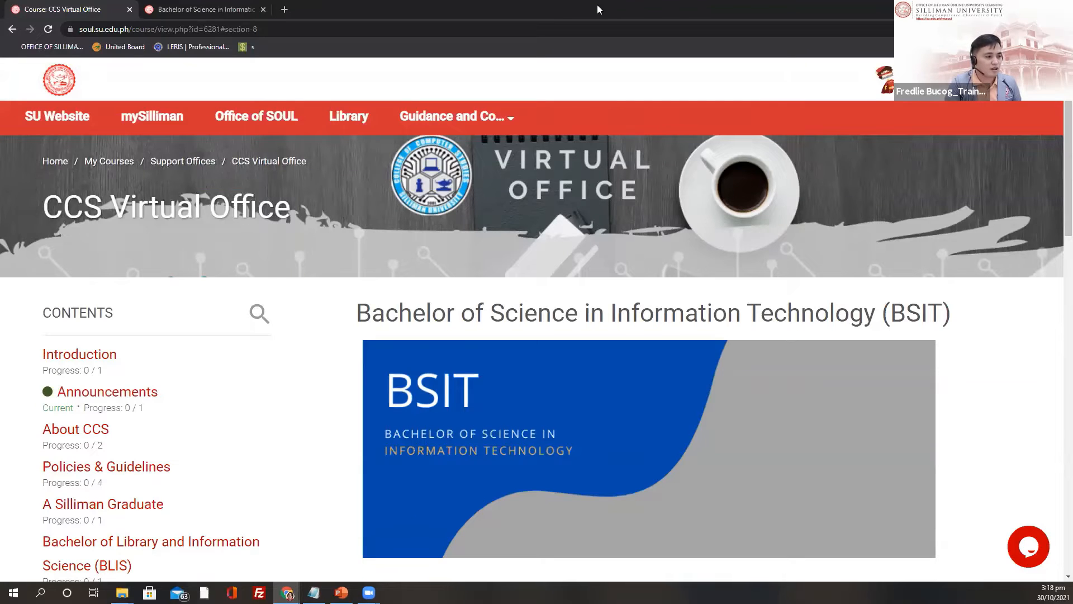
{"action": "key", "text": "alt+Tab"}
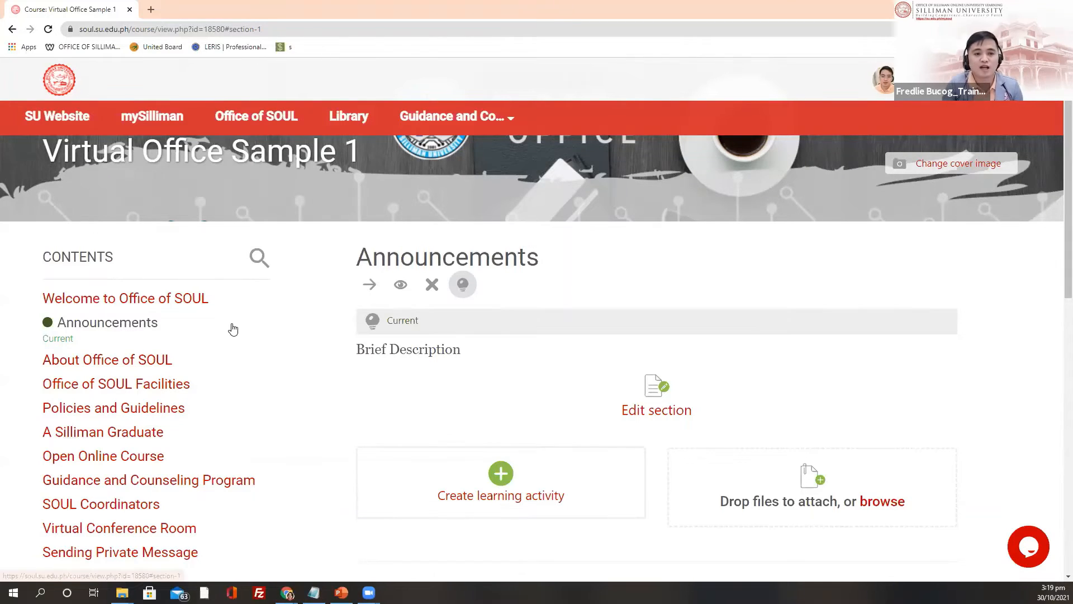
Step: Show the Welcome to Office of SOUL section from the course Contents list
{"action": "scroll", "coordinate": [233, 329], "scroll_direction": "down", "scroll_amount": 2}
{"action": "left_click", "coordinate": [120, 188]}
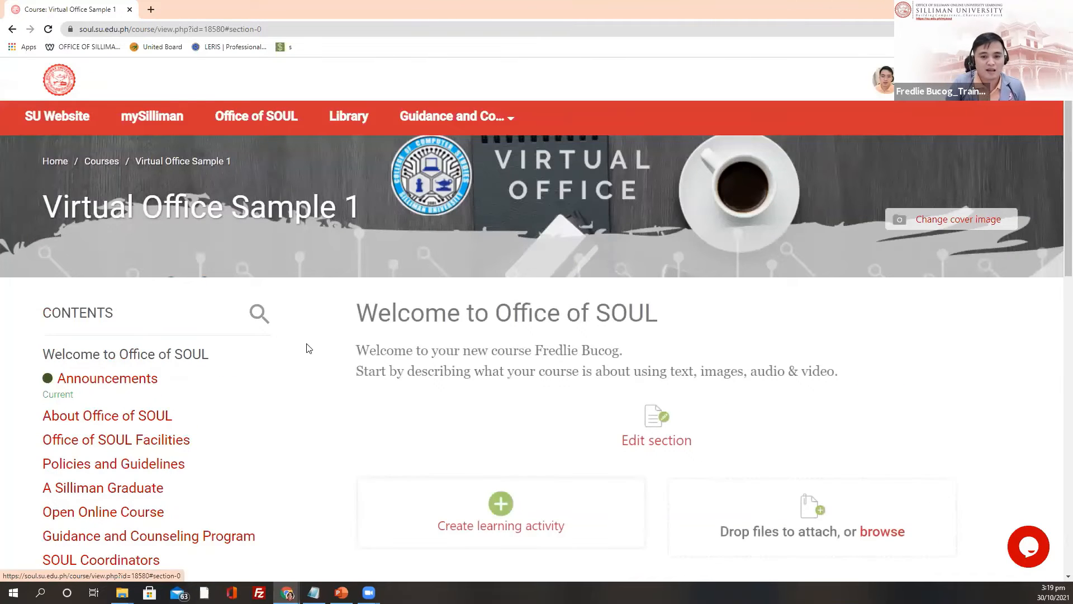
{"action": "scroll", "coordinate": [280, 337], "scroll_direction": "down", "scroll_amount": 2}
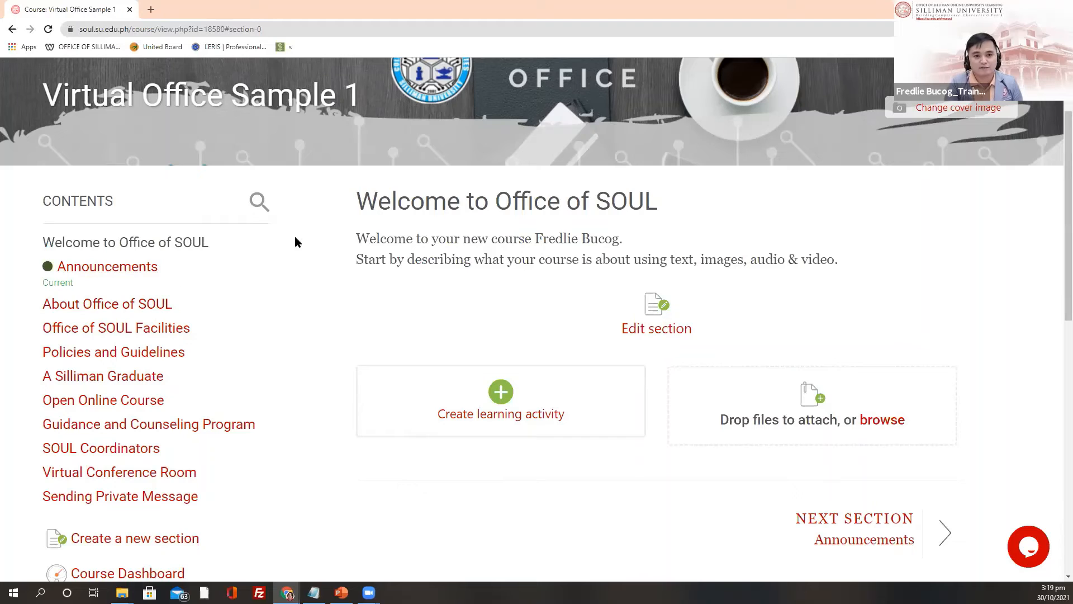
Step: Load the Office of SOUL website (soul.su.edu.ph) in a new browser tab
{"action": "left_click", "coordinate": [150, 9]}
{"action": "type", "text": "so"}
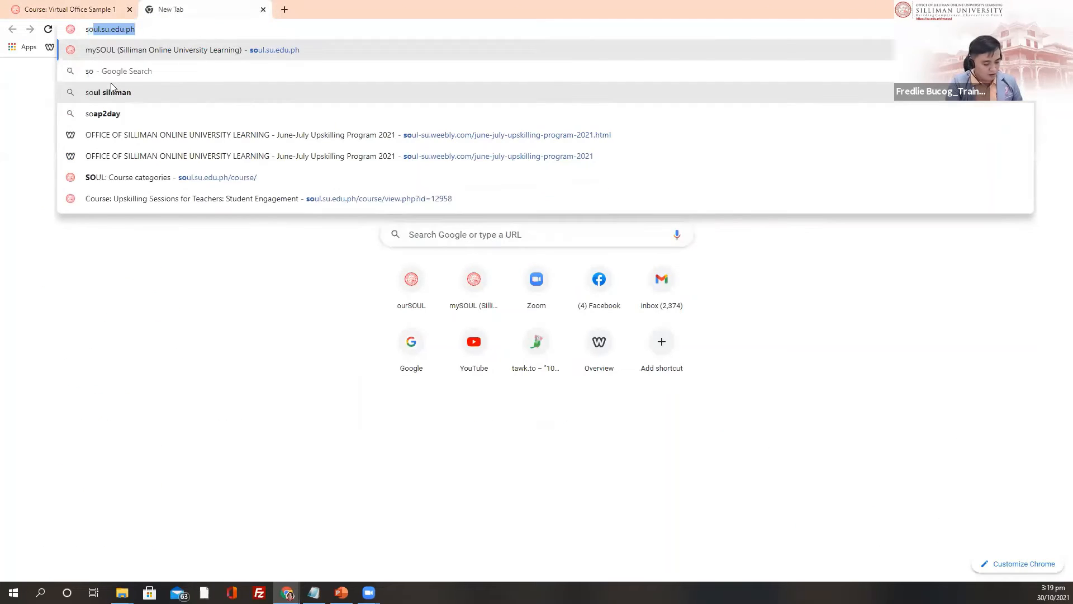
{"action": "type", "text": "ul"}
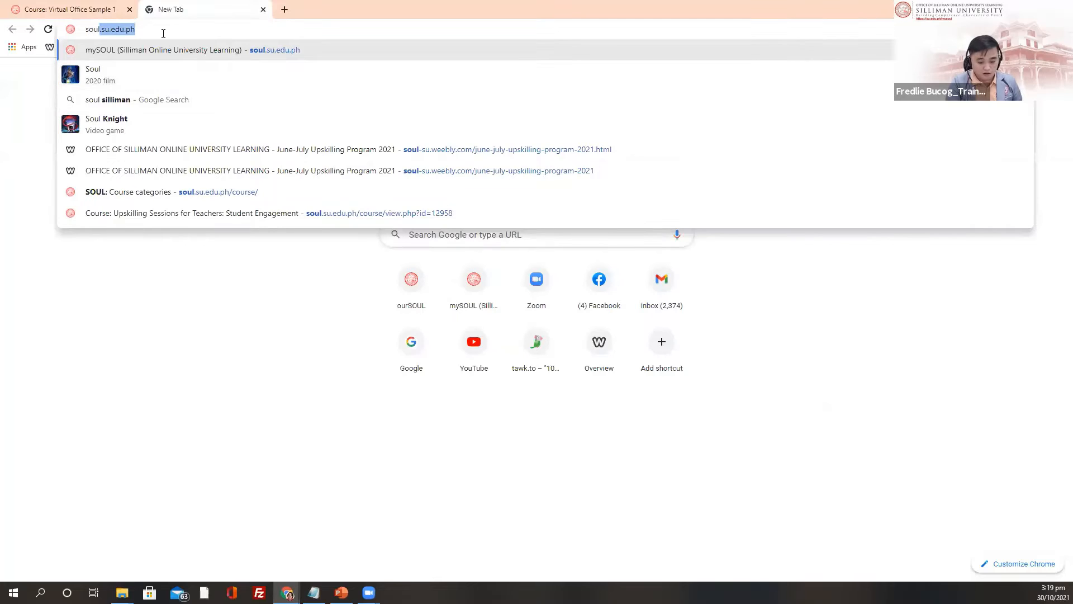
{"action": "key", "text": "Return"}
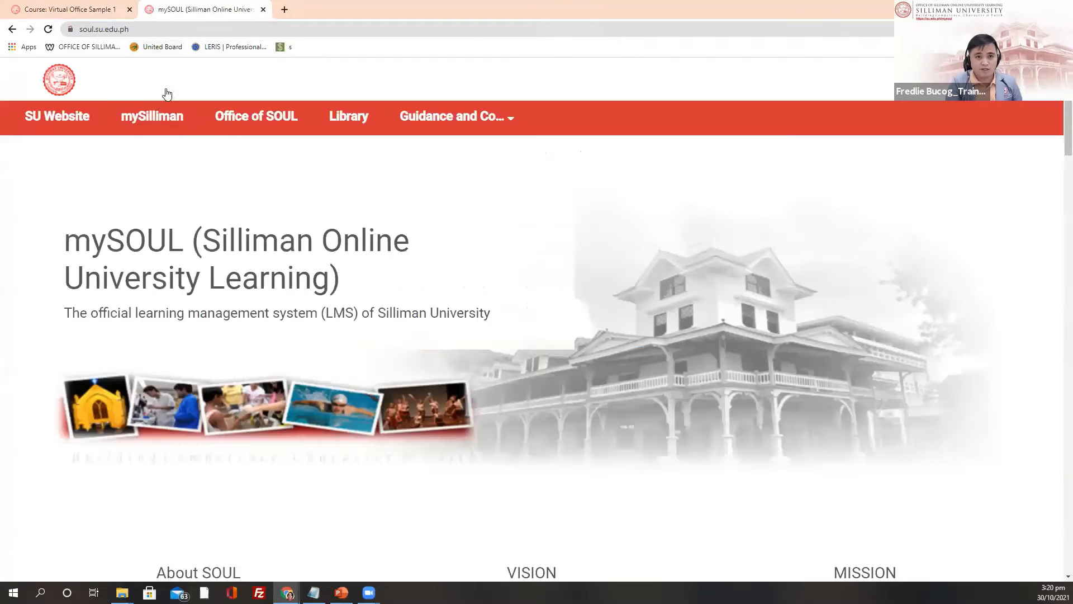
{"action": "left_click", "coordinate": [270, 120]}
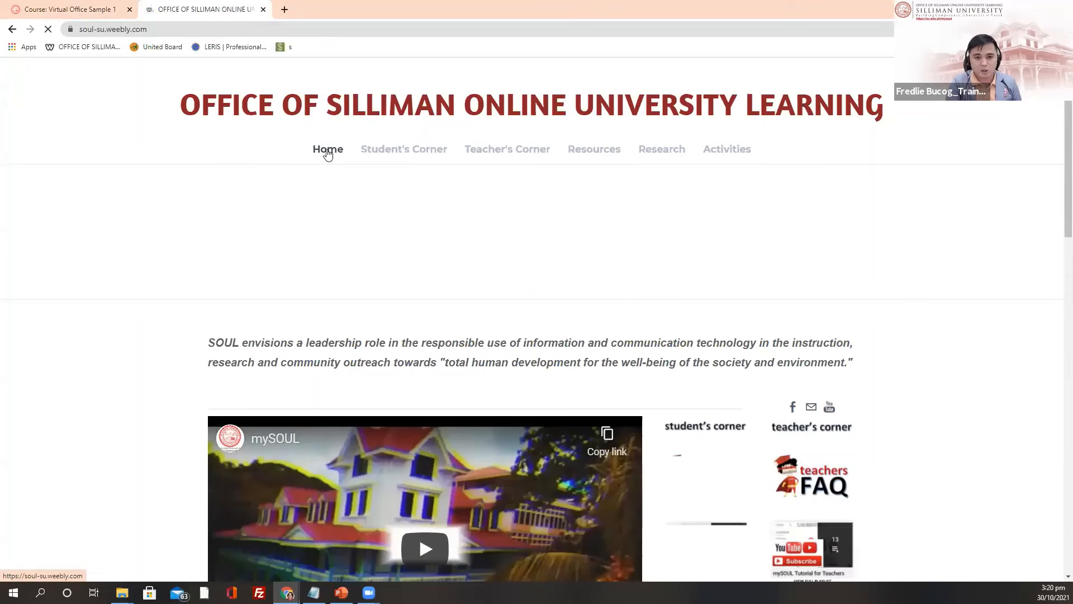
{"action": "left_click", "coordinate": [328, 153]}
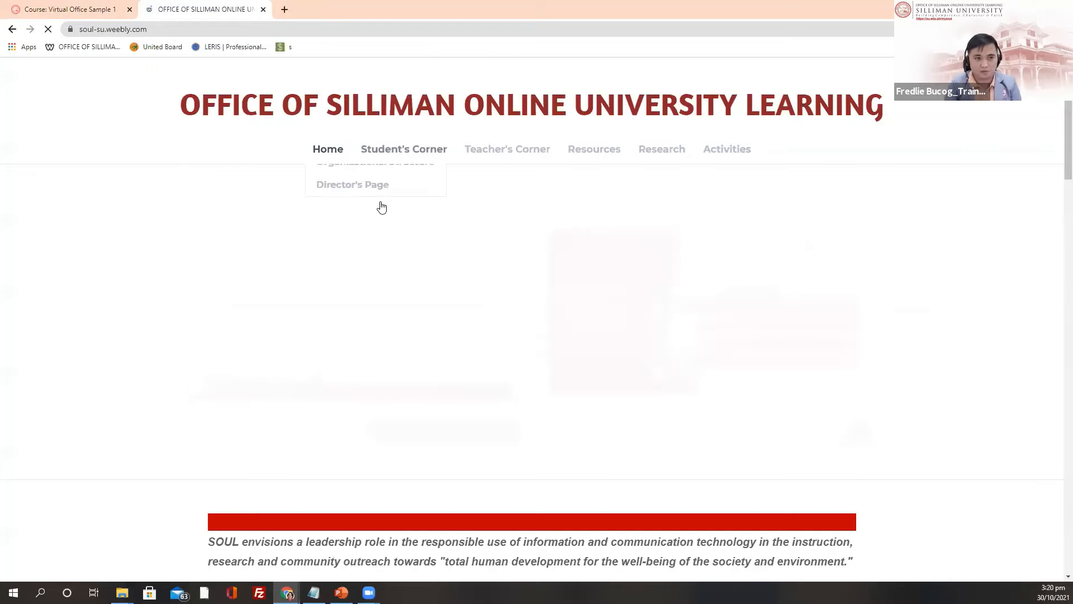
Step: Open the mySOUL video embedded on the home page in YouTube
{"action": "scroll", "coordinate": [518, 292], "scroll_direction": "down", "scroll_amount": 7}
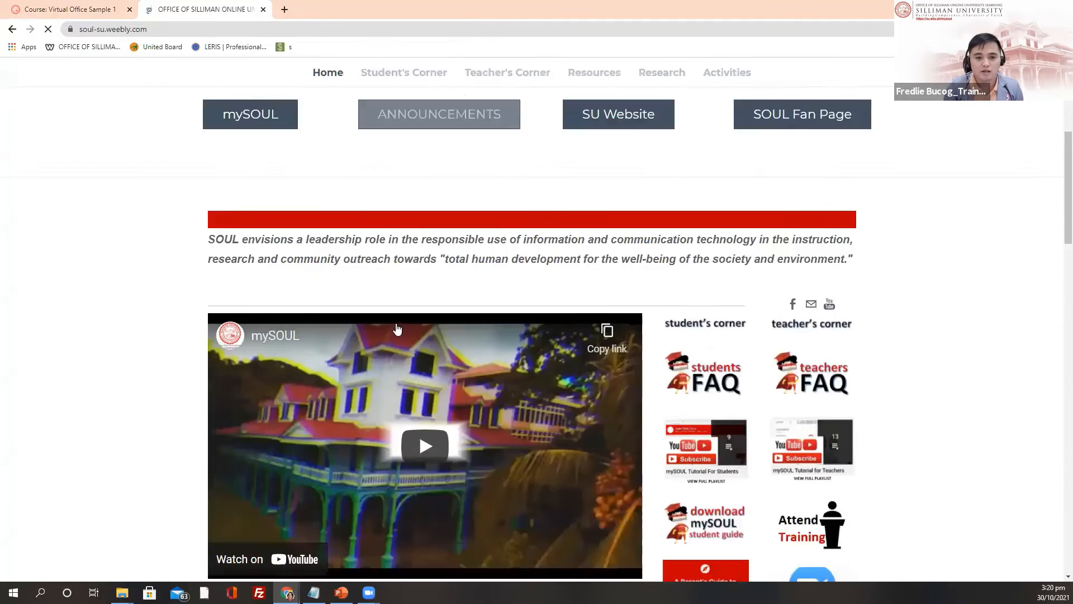
{"action": "scroll", "coordinate": [268, 177], "scroll_direction": "down", "scroll_amount": 2}
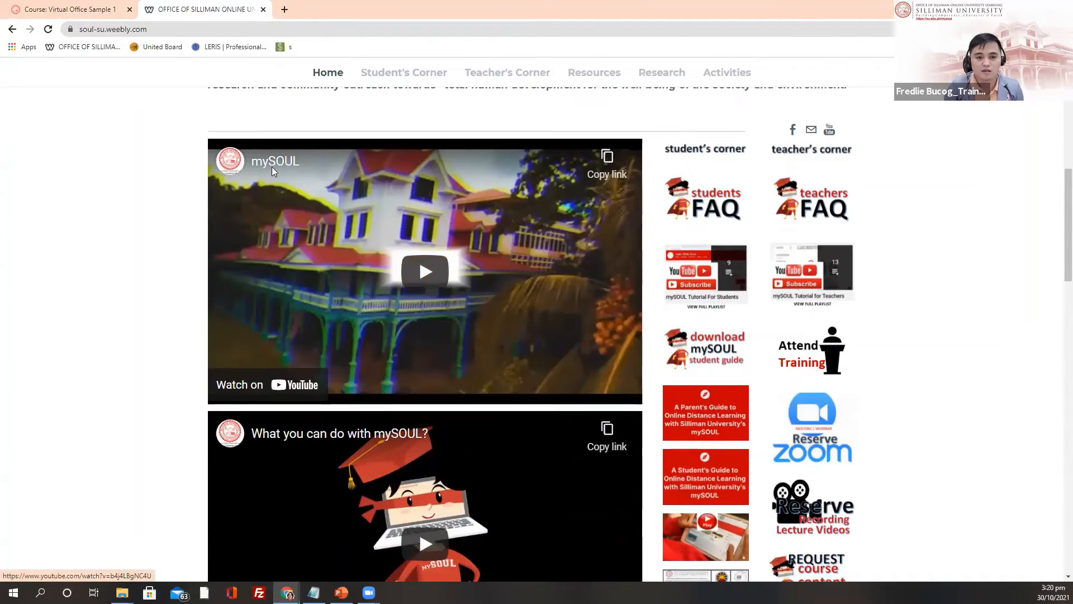
{"action": "scroll", "coordinate": [285, 204], "scroll_direction": "down", "scroll_amount": 3}
{"action": "scroll", "coordinate": [282, 212], "scroll_direction": "up", "scroll_amount": 4}
{"action": "left_click", "coordinate": [278, 218]}
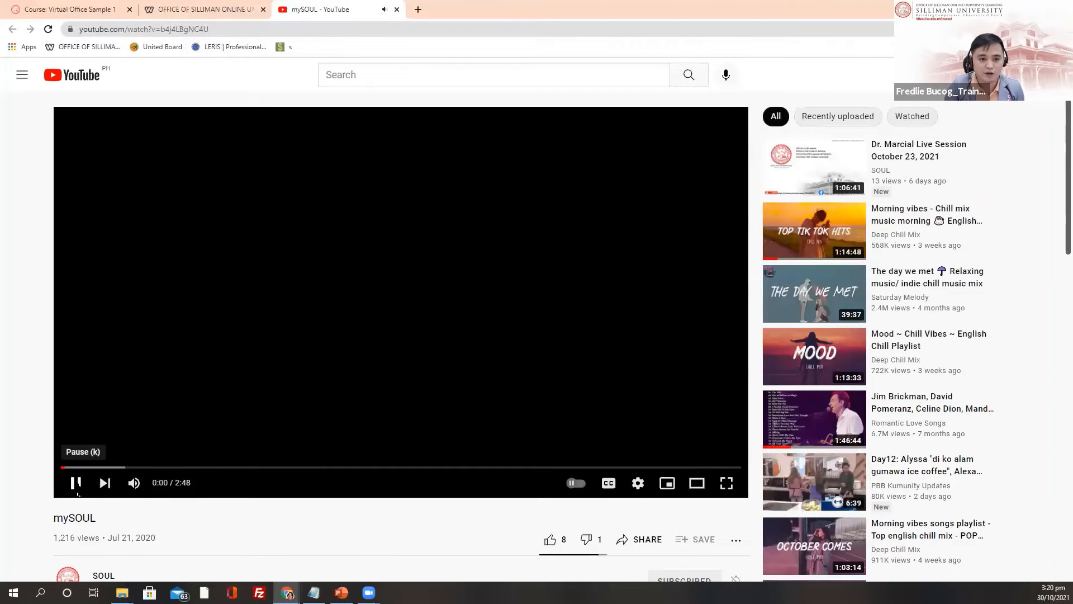
Step: Pause the video and switch the YouTube account to the SOUL channel
{"action": "left_click", "coordinate": [66, 485]}
{"action": "left_click", "coordinate": [1049, 74]}
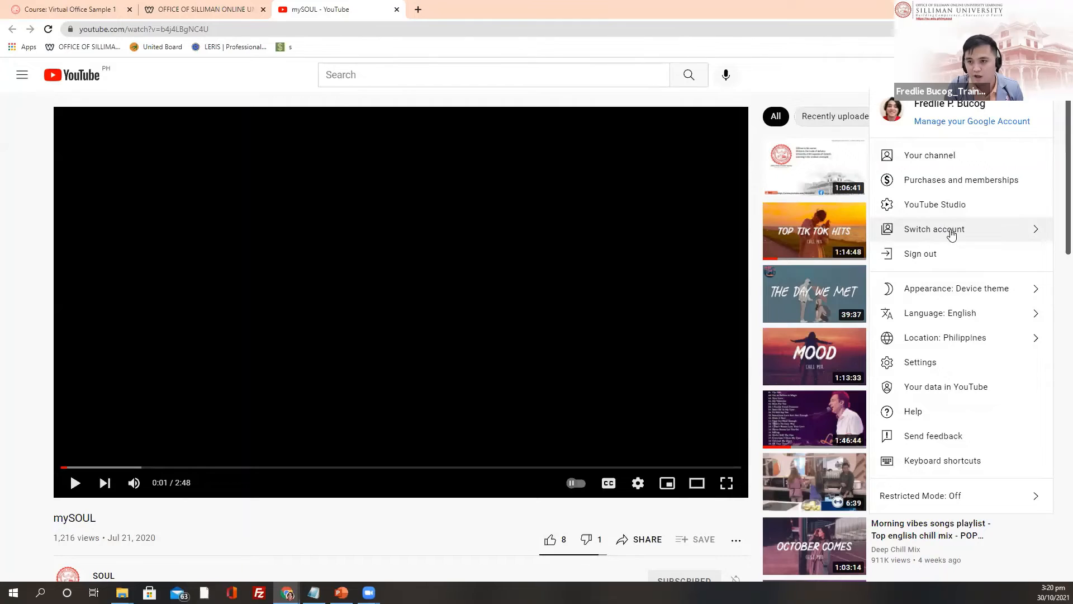
{"action": "left_click", "coordinate": [972, 231]}
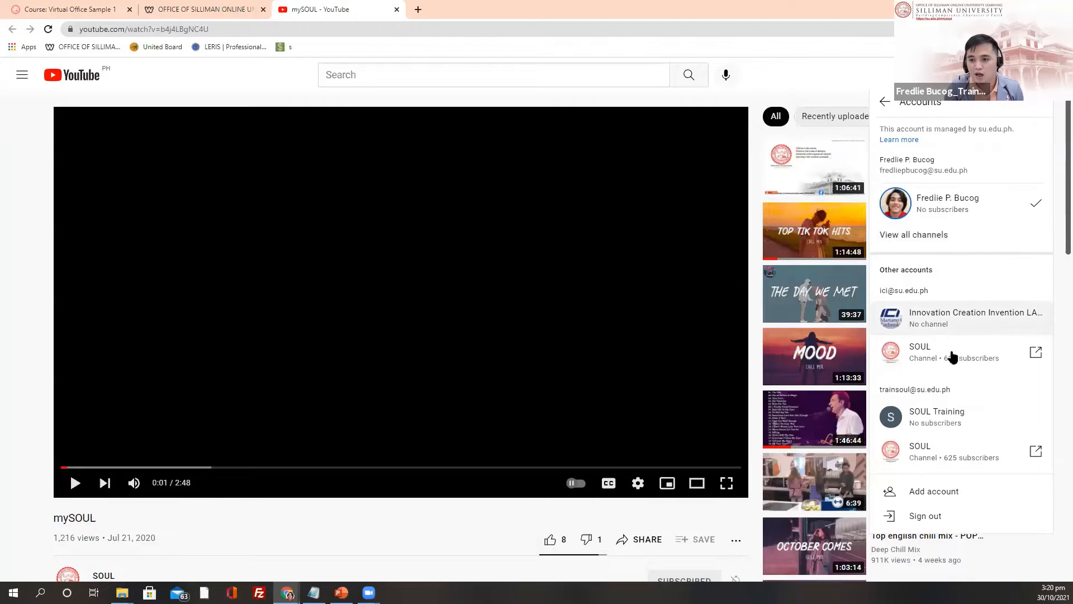
{"action": "left_click_drag", "start_coordinate": [950, 355], "coordinate": [957, 359]}
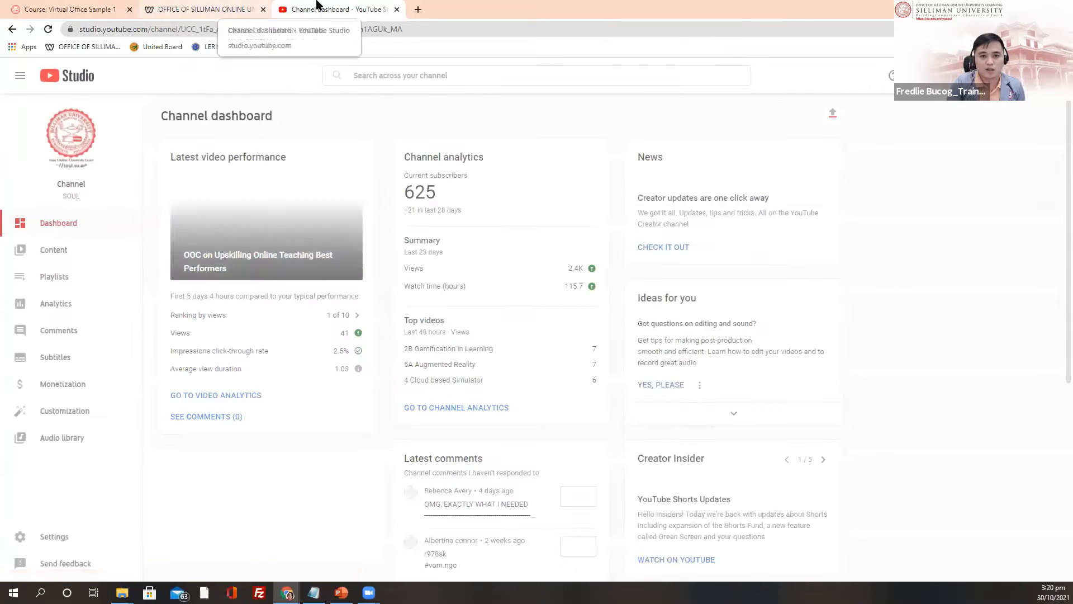
Step: Reopen the mySOUL video from the Office of SOUL website and pause it
{"action": "left_click", "coordinate": [186, 6]}
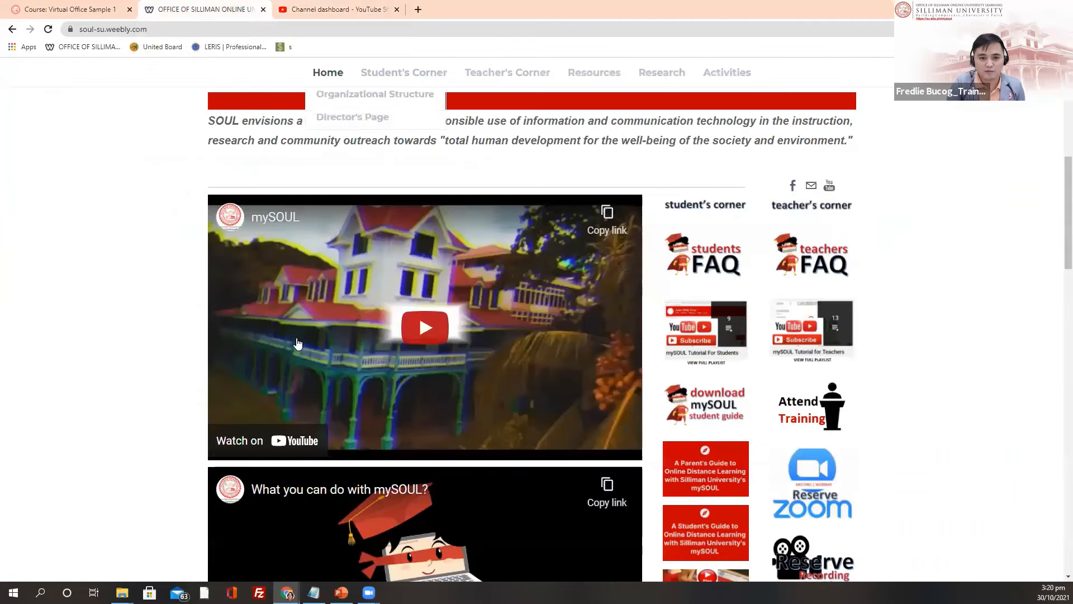
{"action": "left_click", "coordinate": [267, 222]}
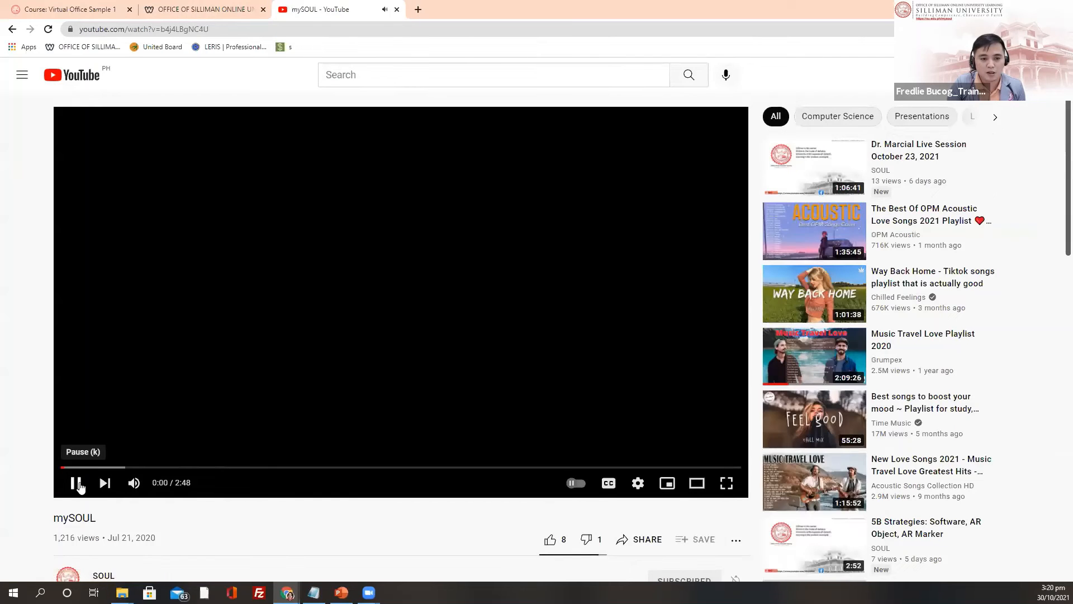
{"action": "left_click", "coordinate": [75, 483]}
Step: Return to the Virtual Office Sample 1 course tab on its Welcome to Office of SOUL section
{"action": "left_click", "coordinate": [187, 8]}
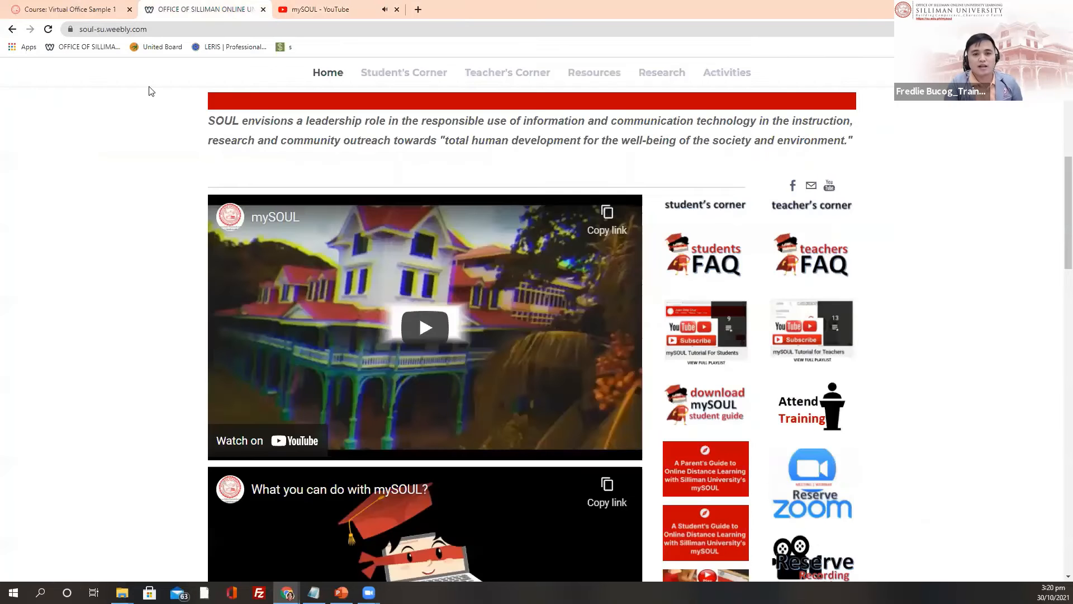
{"action": "left_click", "coordinate": [81, 6]}
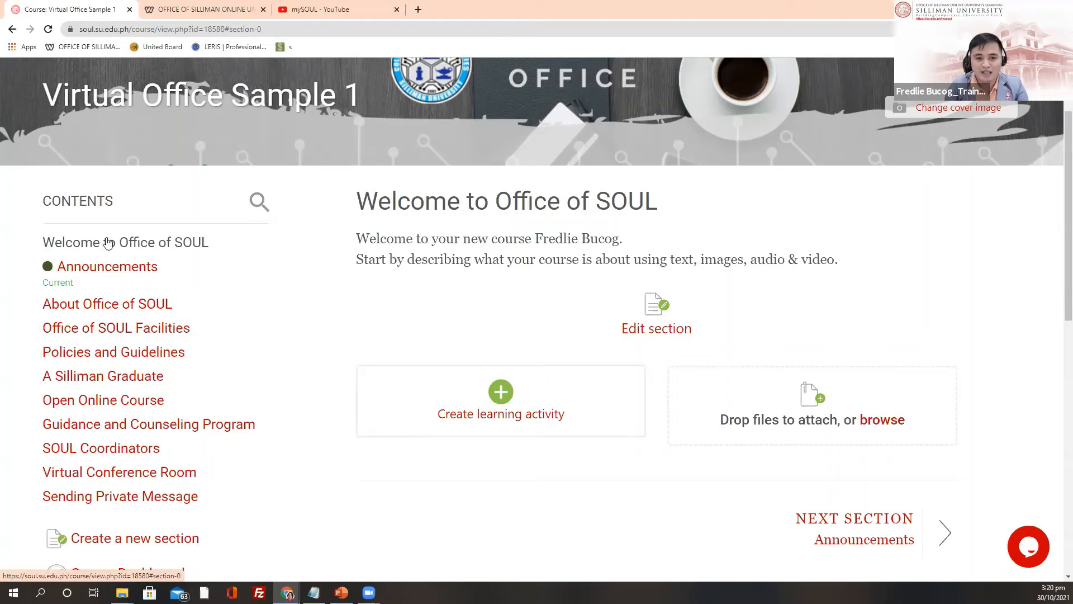
{"action": "left_click", "coordinate": [108, 246]}
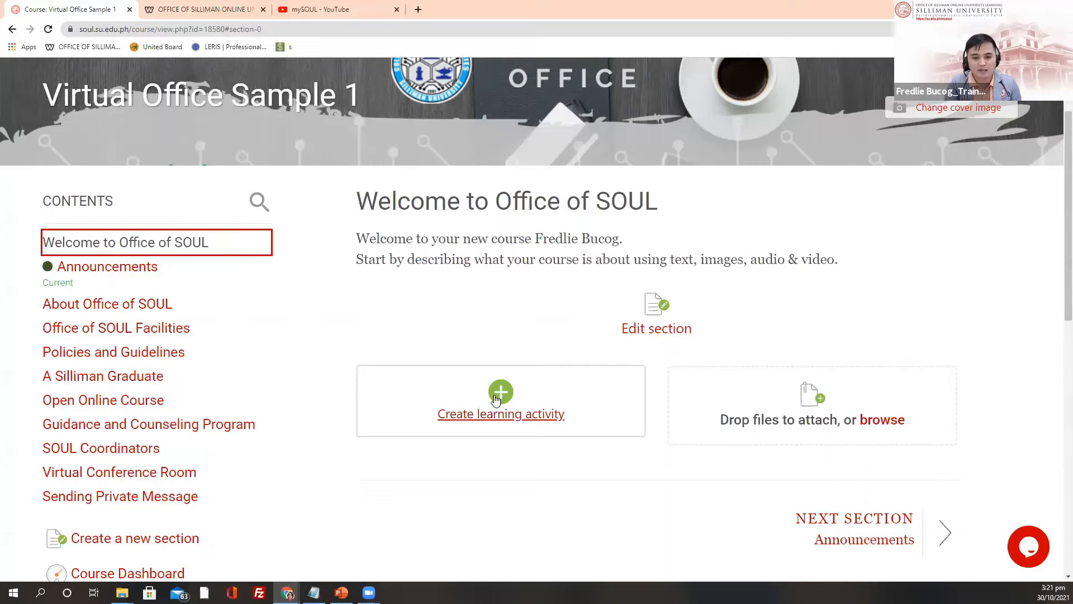
Step: Add a new Label resource to the Welcome section
{"action": "left_click", "coordinate": [499, 396]}
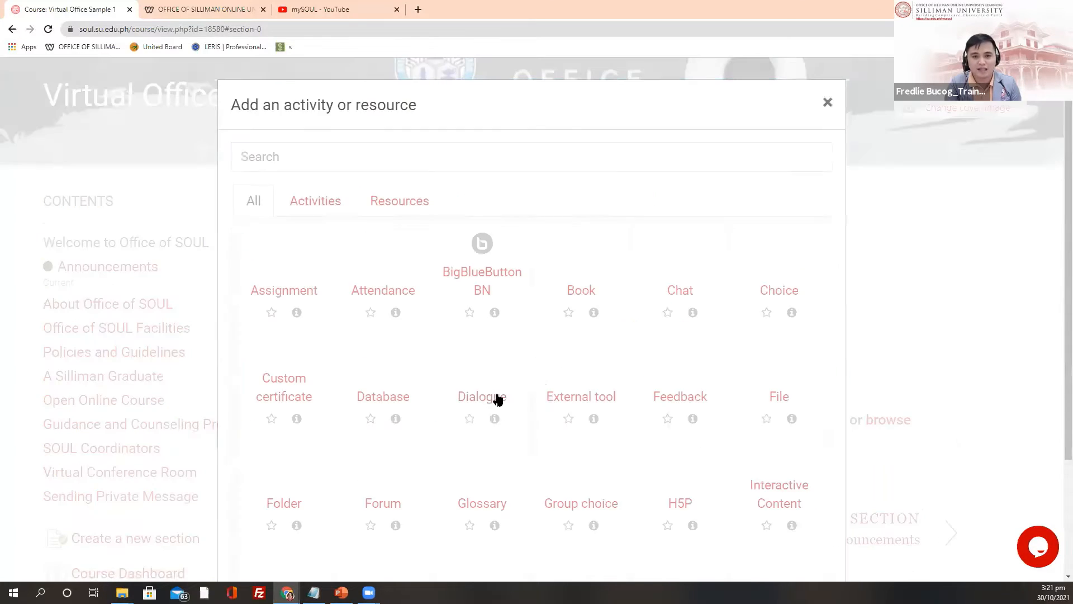
{"action": "left_click", "coordinate": [391, 203]}
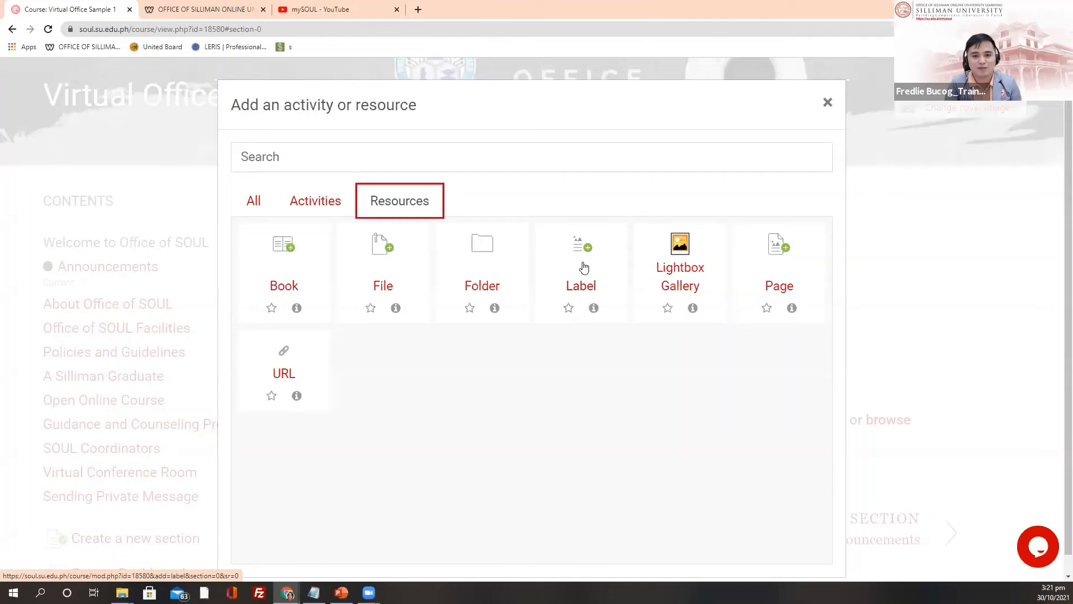
{"action": "left_click", "coordinate": [582, 267]}
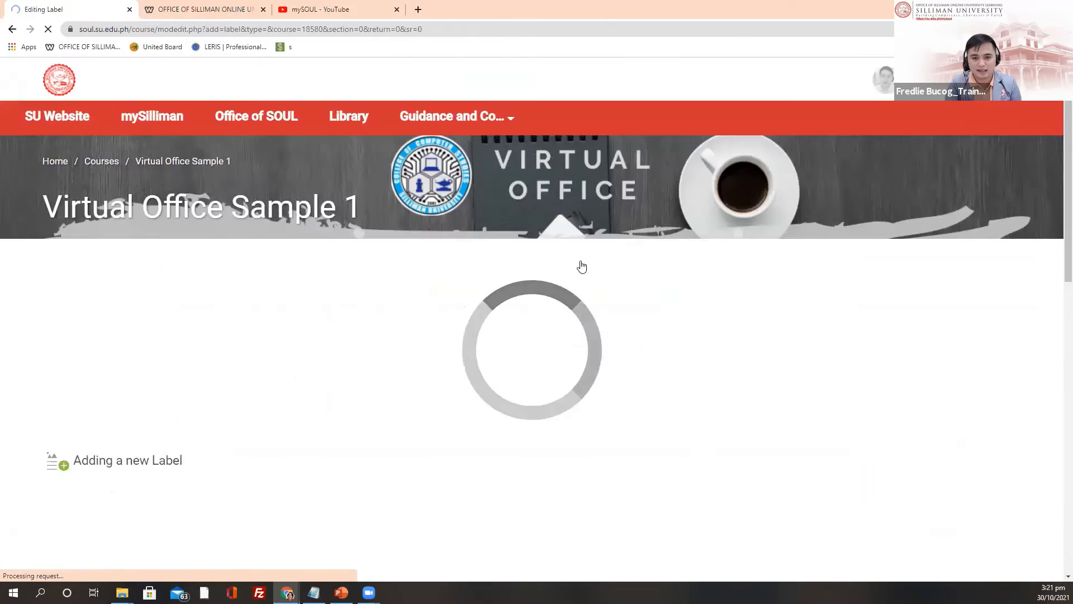
{"action": "scroll", "coordinate": [282, 358], "scroll_direction": "down", "scroll_amount": 2}
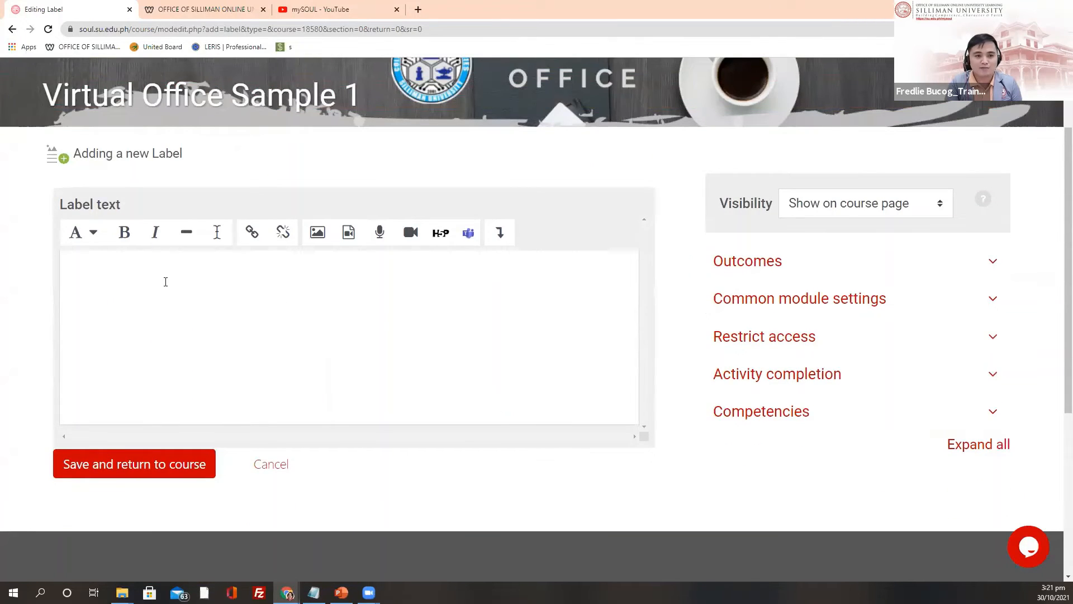
{"action": "left_click", "coordinate": [156, 269]}
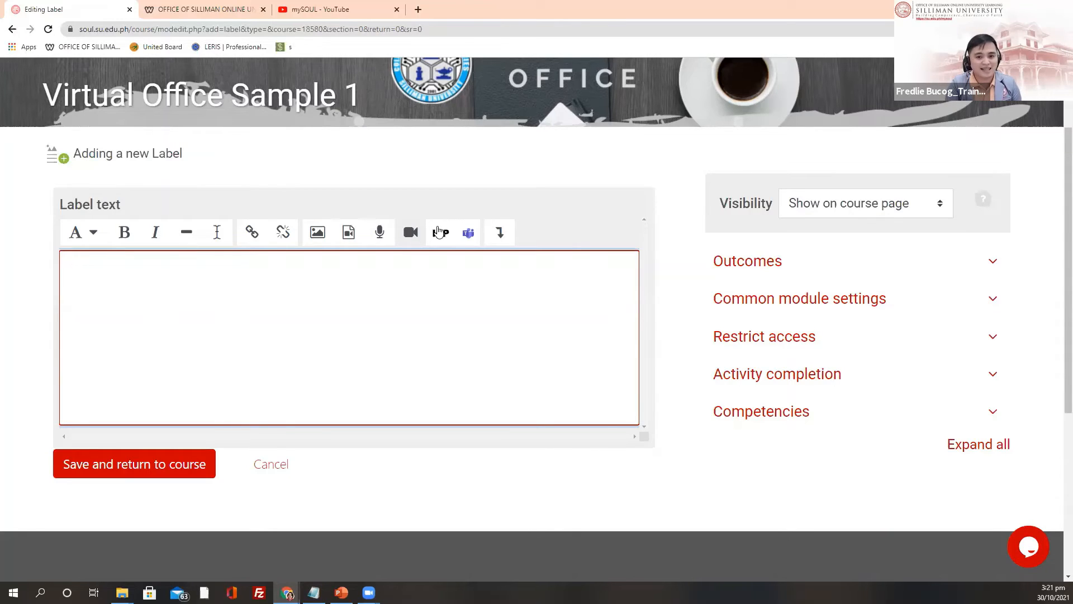
Step: Type the centred title 'Office of Silliman Online University Learning' and begin a new line below
{"action": "left_click", "coordinate": [499, 233]}
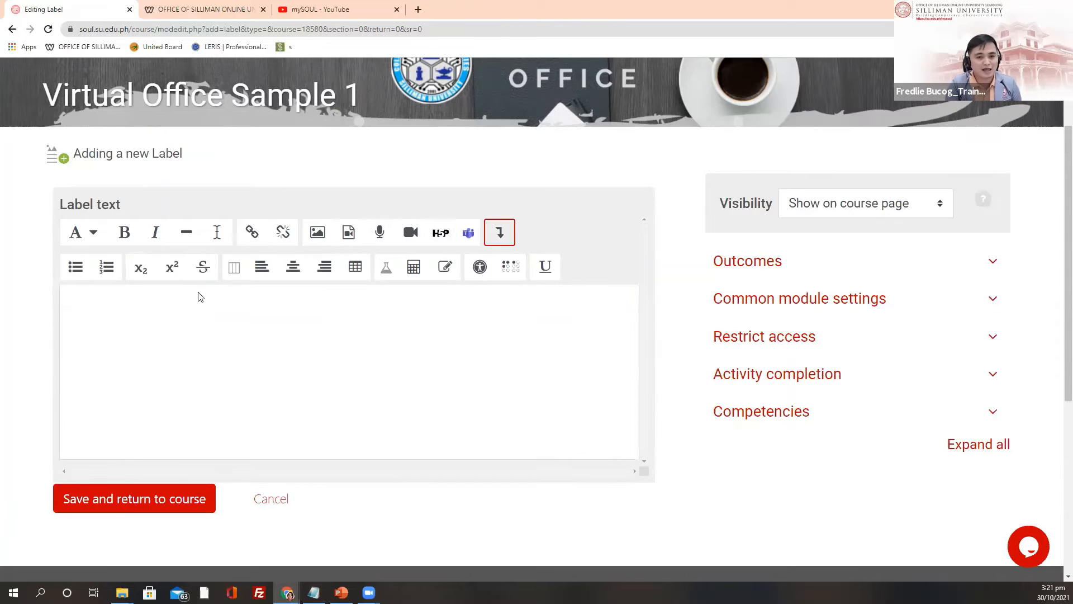
{"action": "left_click", "coordinate": [173, 317]}
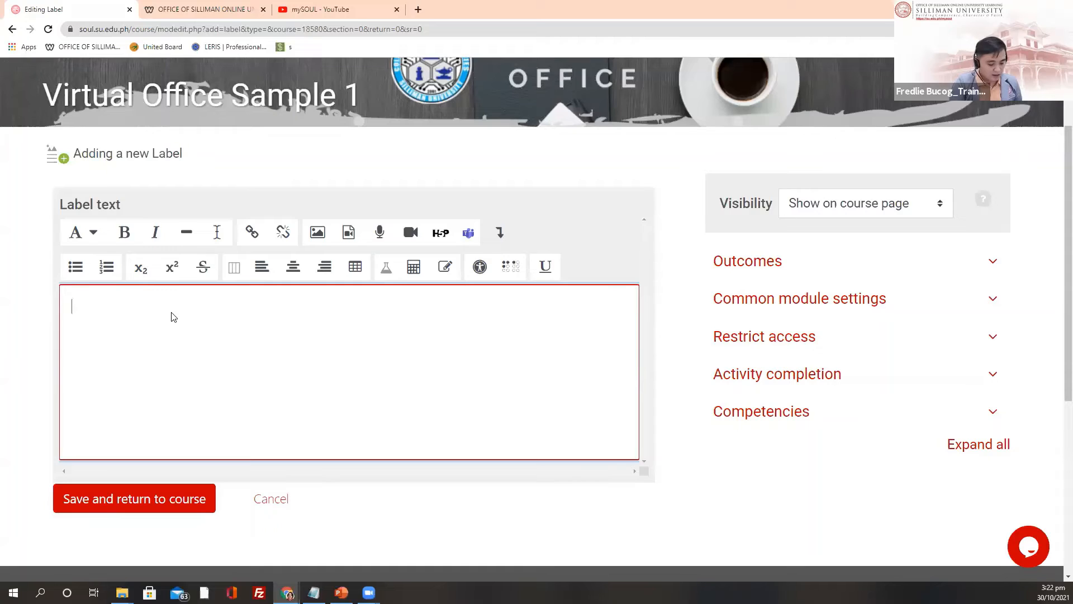
{"action": "type", "text": "O"}
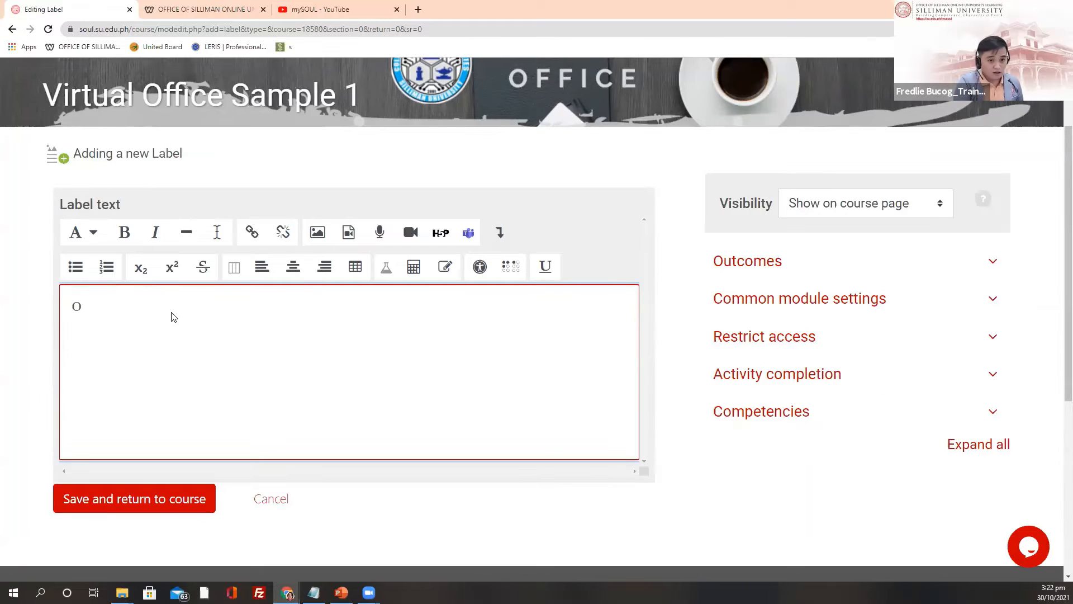
{"action": "type", "text": "ffice"}
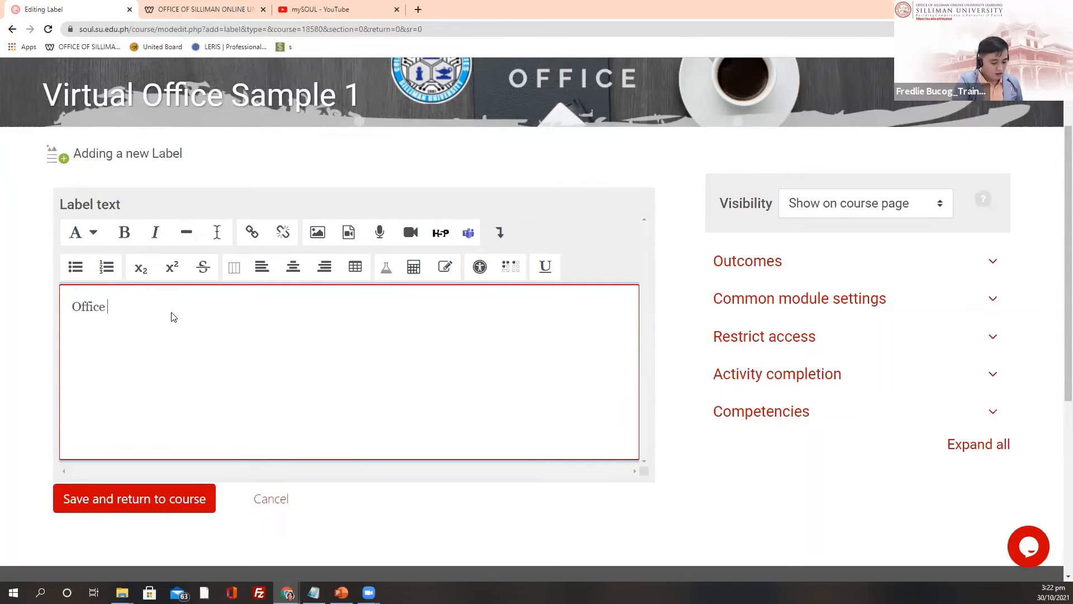
{"action": "type", "text": " of S"}
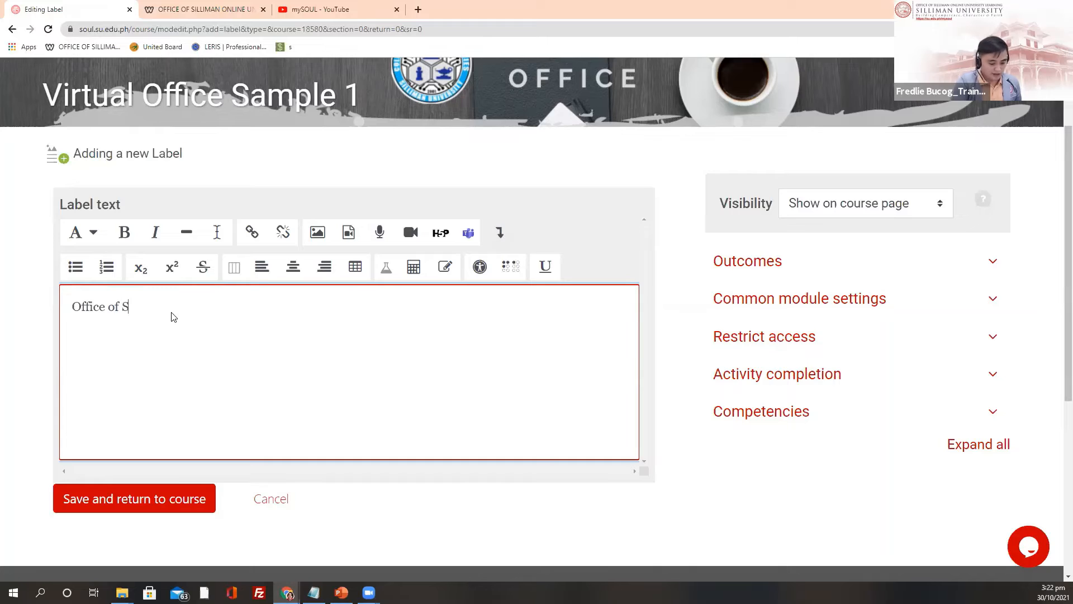
{"action": "type", "text": "illiman "}
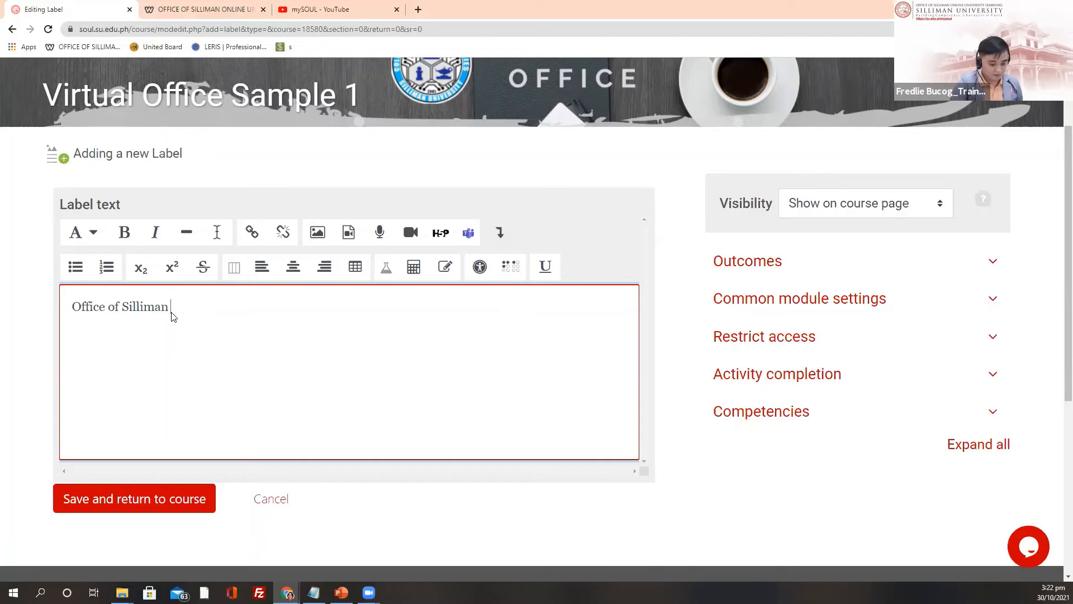
{"action": "type", "text": "Online "}
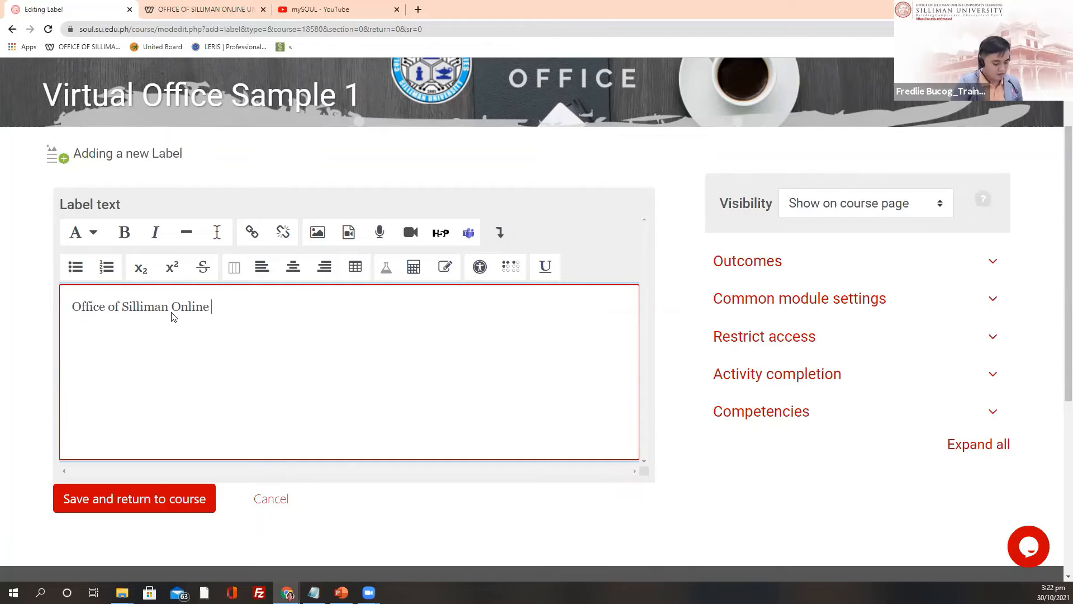
{"action": "type", "text": "Unive"}
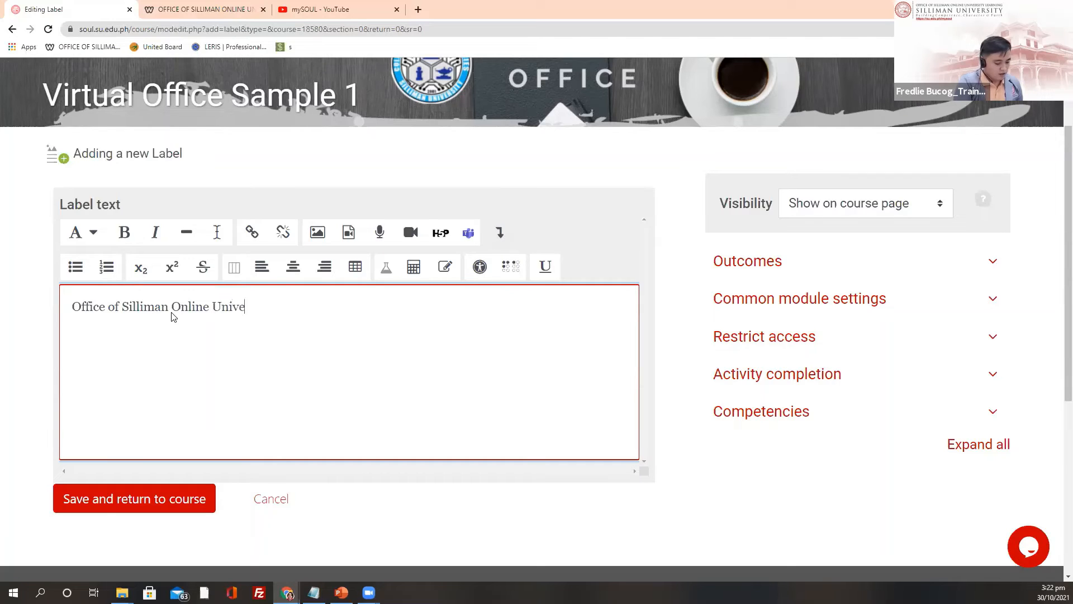
{"action": "type", "text": "rsity Learning"}
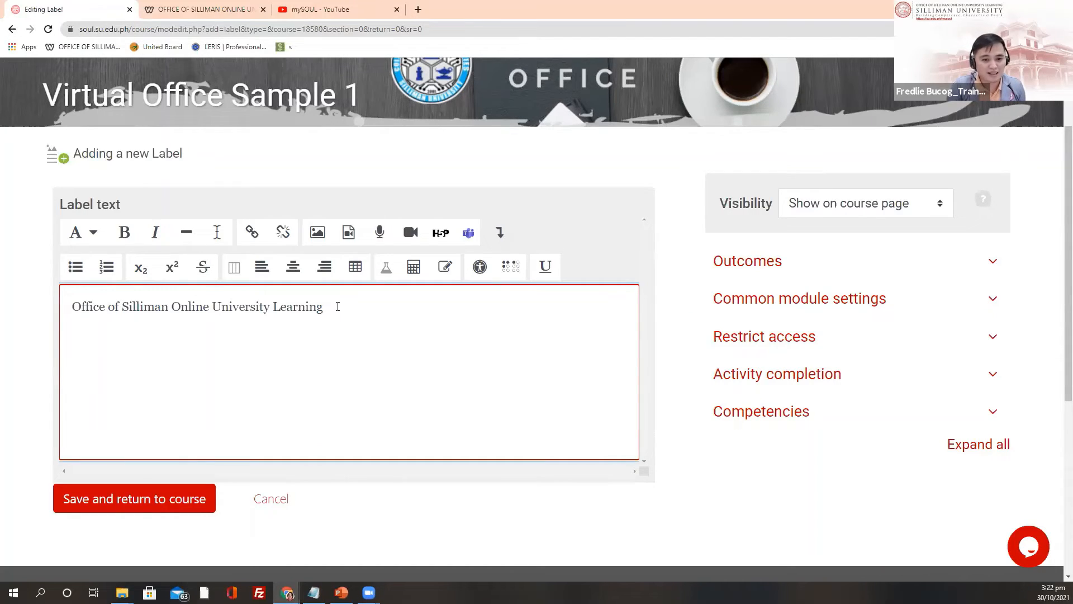
{"action": "left_click_drag", "start_coordinate": [325, 304], "coordinate": [66, 306]}
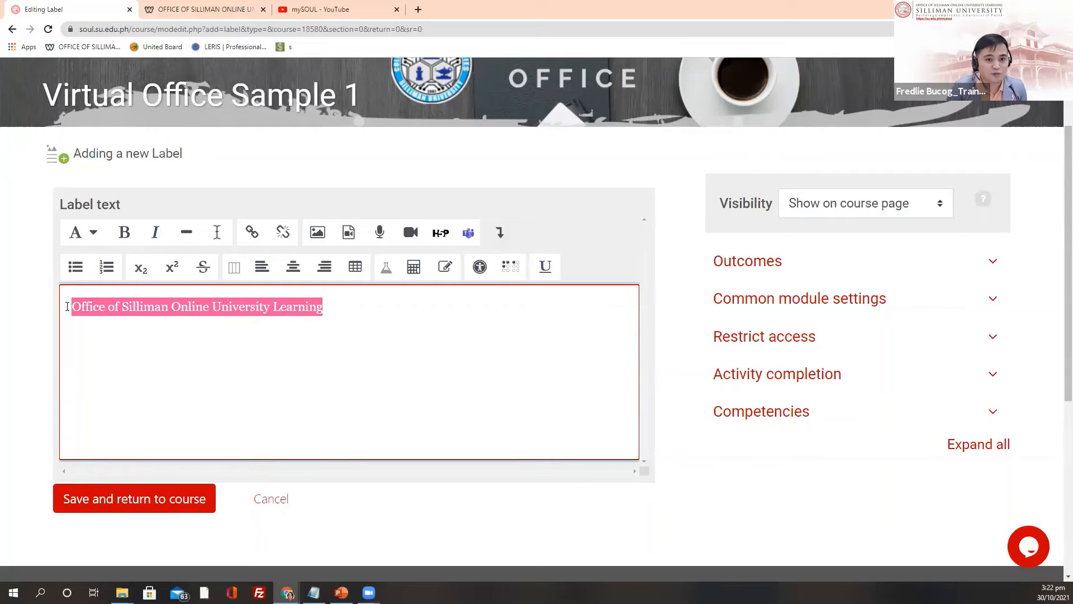
{"action": "left_click", "coordinate": [291, 269]}
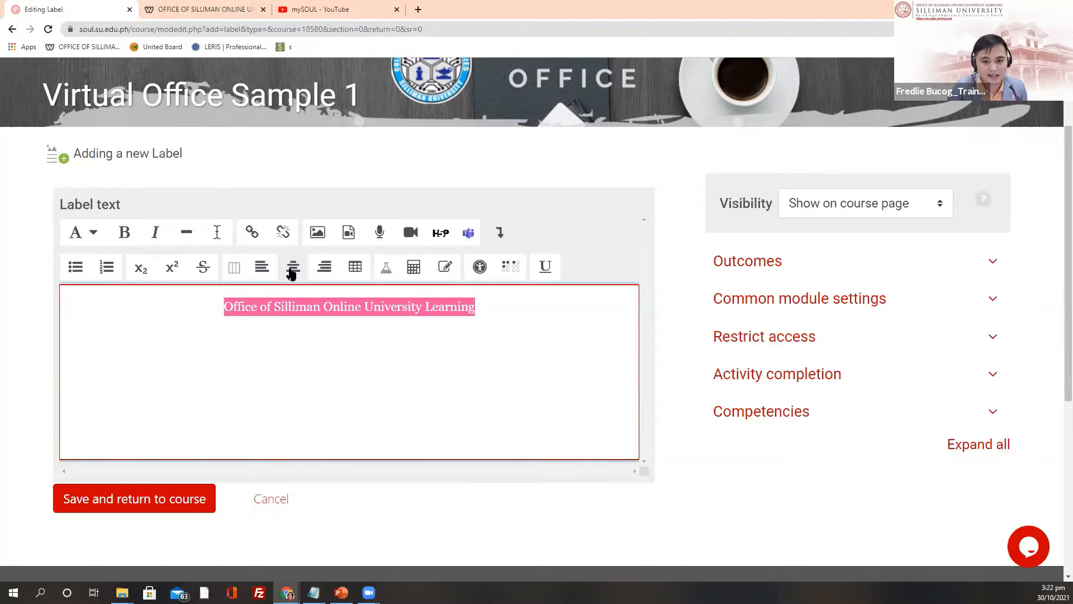
{"action": "left_click", "coordinate": [478, 308]}
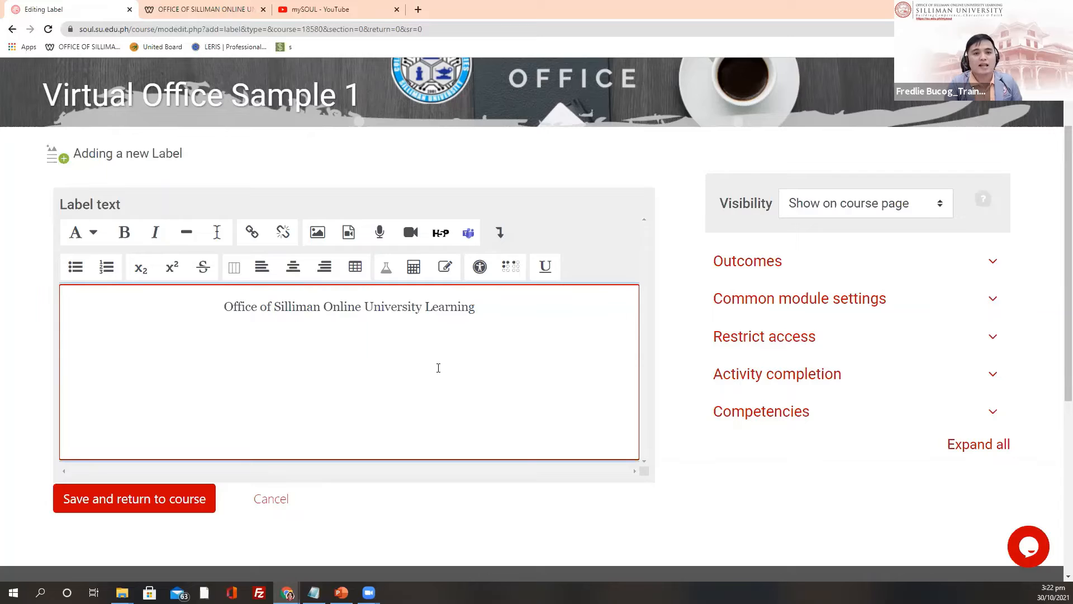
{"action": "key", "text": "Return"}
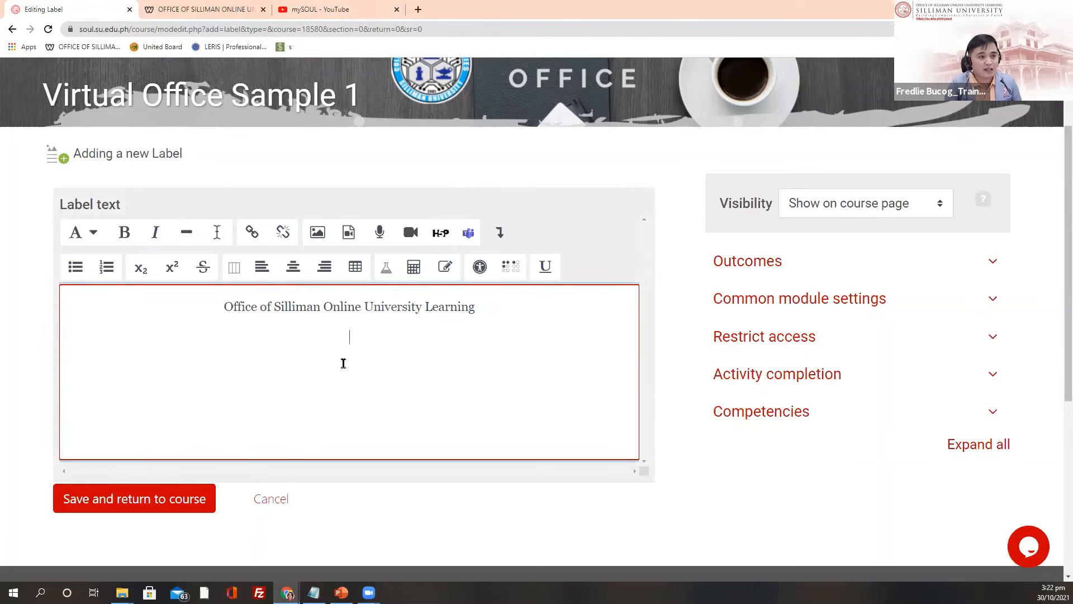
Step: Copy the mySOUL video URL at current time, then go back to the Editing Label tab
{"action": "left_click", "coordinate": [336, 6]}
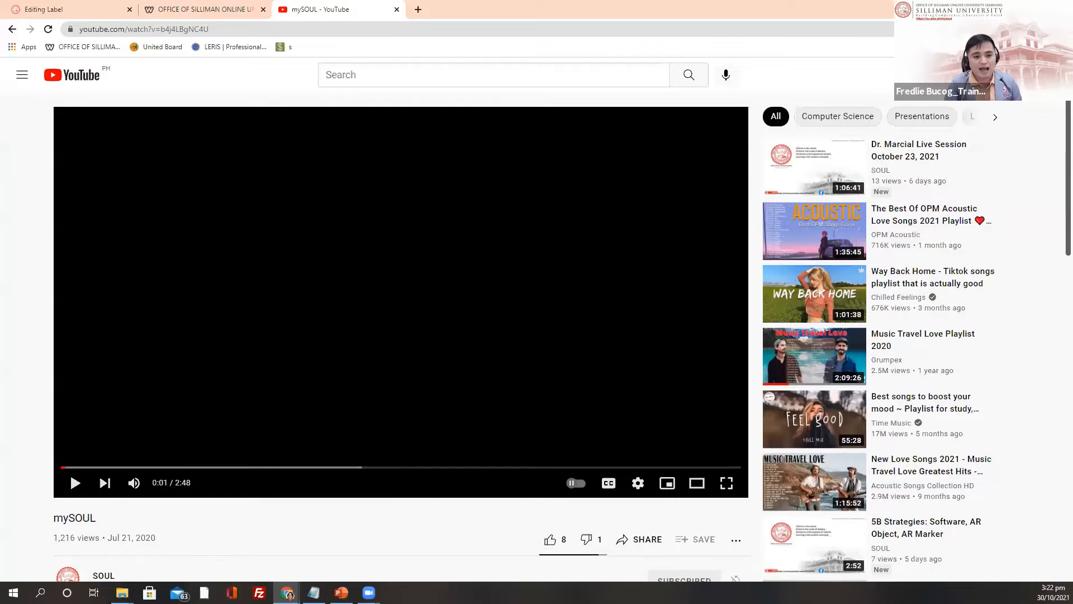
{"action": "left_click", "coordinate": [217, 7]}
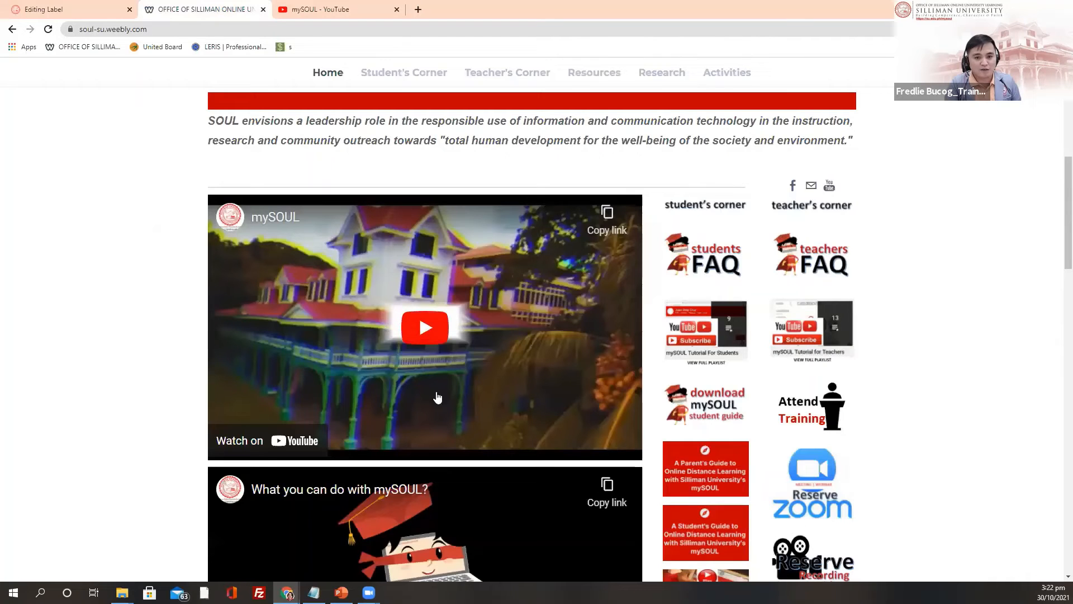
{"action": "scroll", "coordinate": [438, 397], "scroll_direction": "up", "scroll_amount": 8}
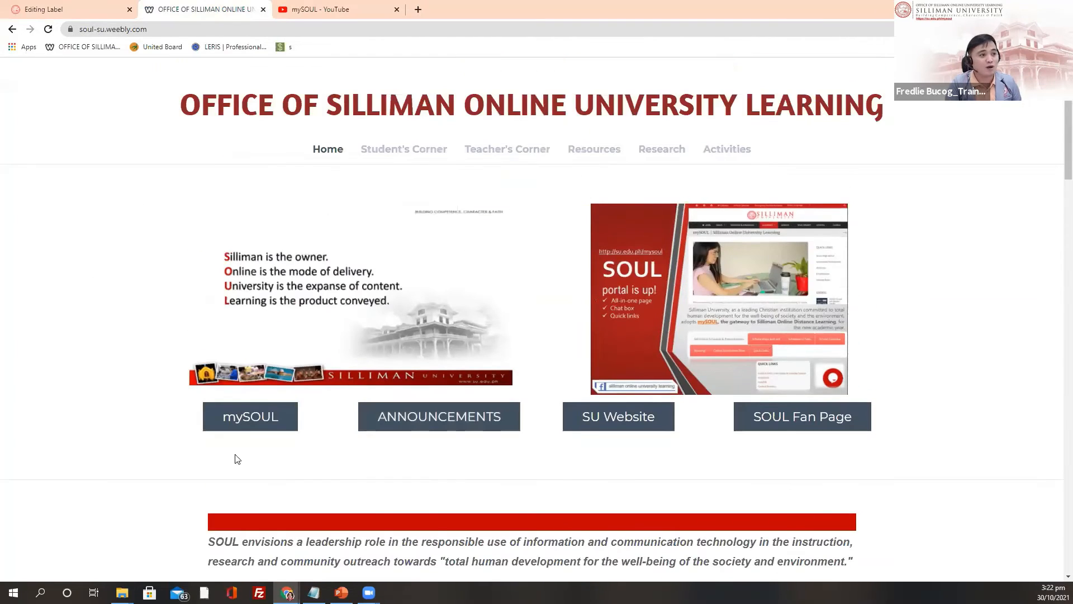
{"action": "left_click", "coordinate": [346, 7]}
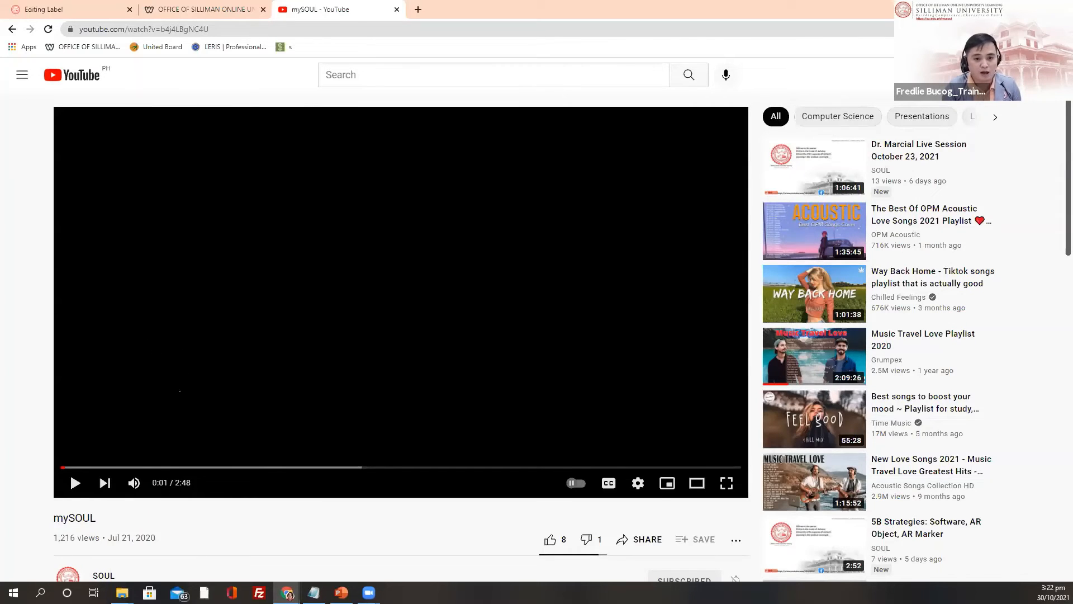
{"action": "right_click", "coordinate": [120, 381]}
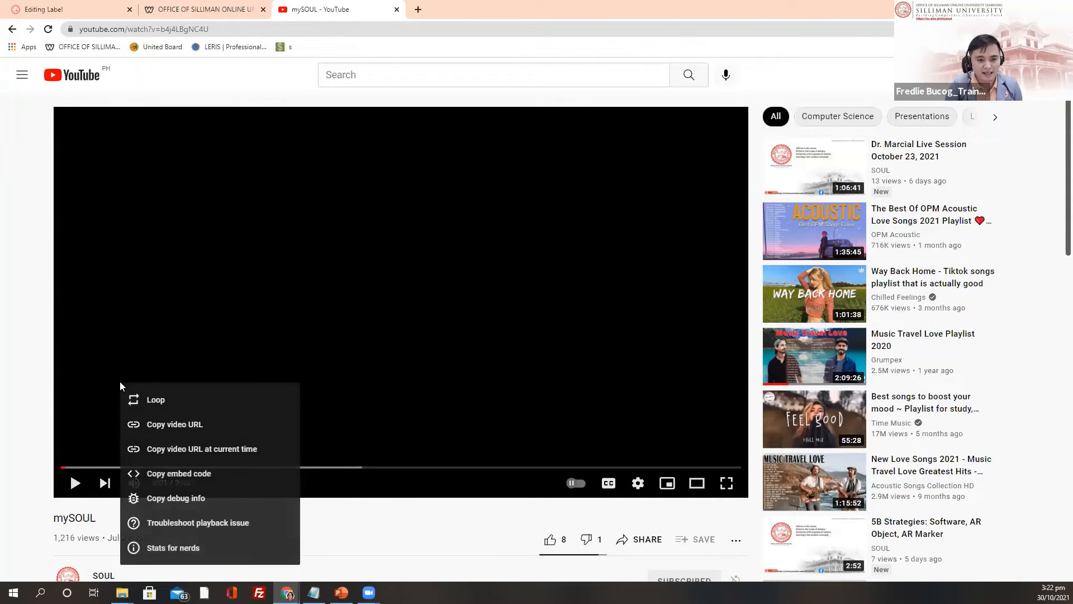
{"action": "left_click", "coordinate": [159, 452]}
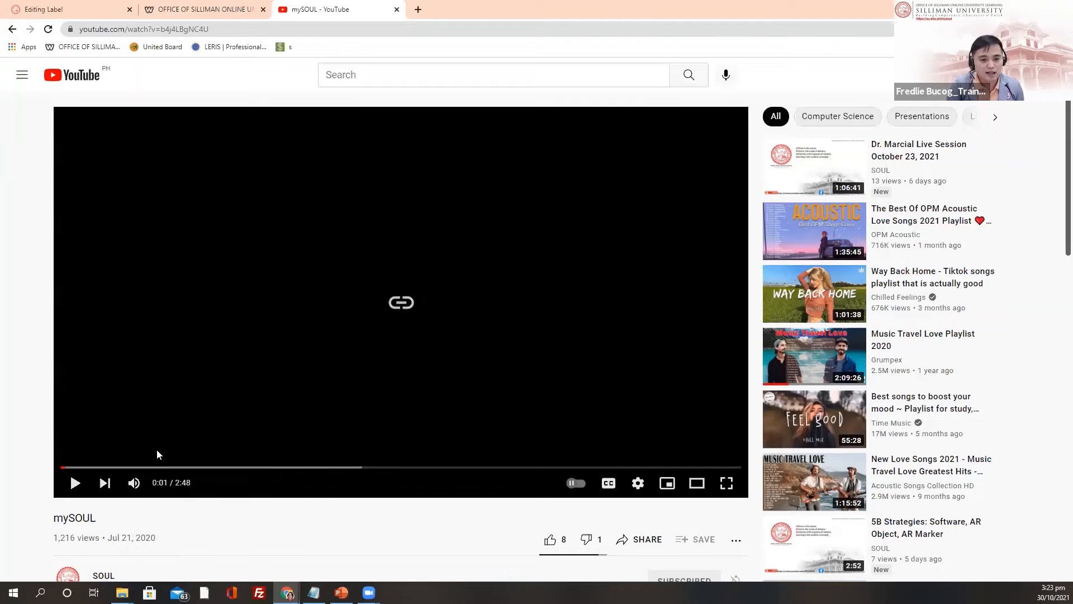
{"action": "left_click", "coordinate": [197, 8]}
{"action": "left_click", "coordinate": [61, 9]}
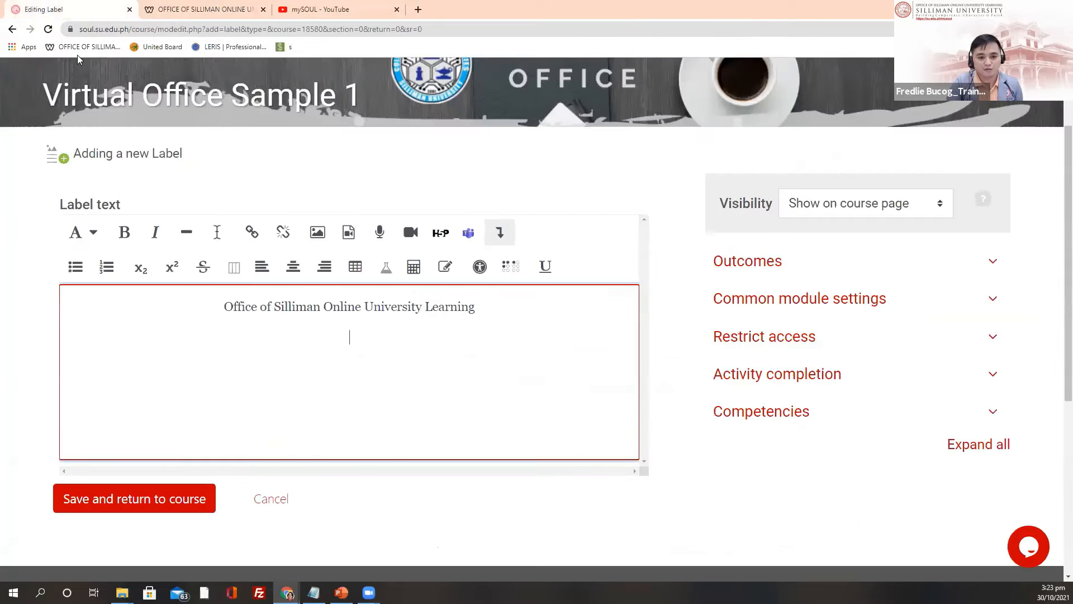
{"action": "left_click", "coordinate": [352, 333]}
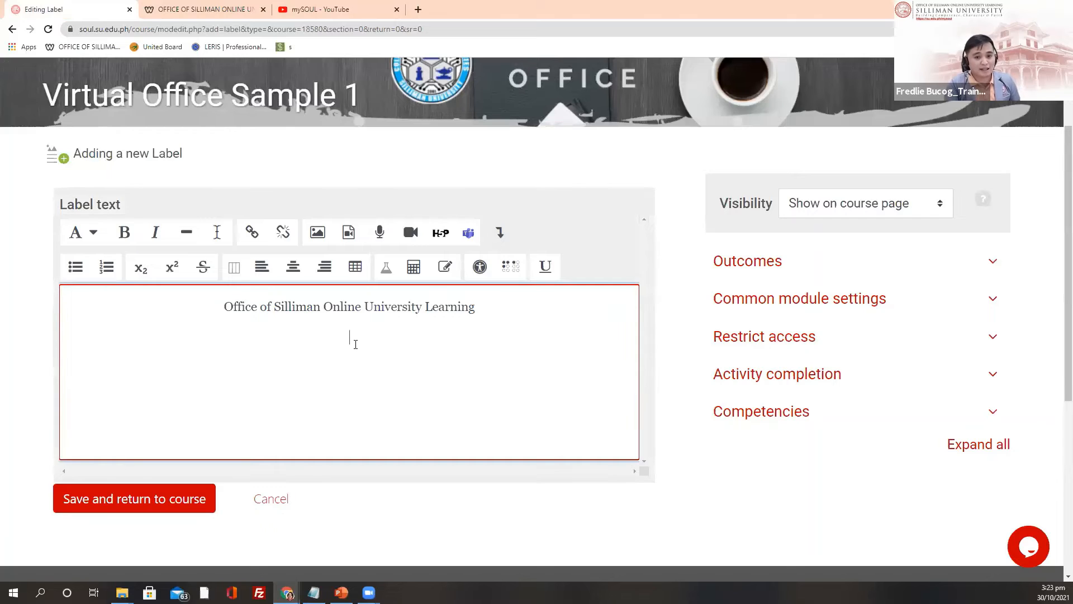
{"action": "right_click", "coordinate": [351, 342]}
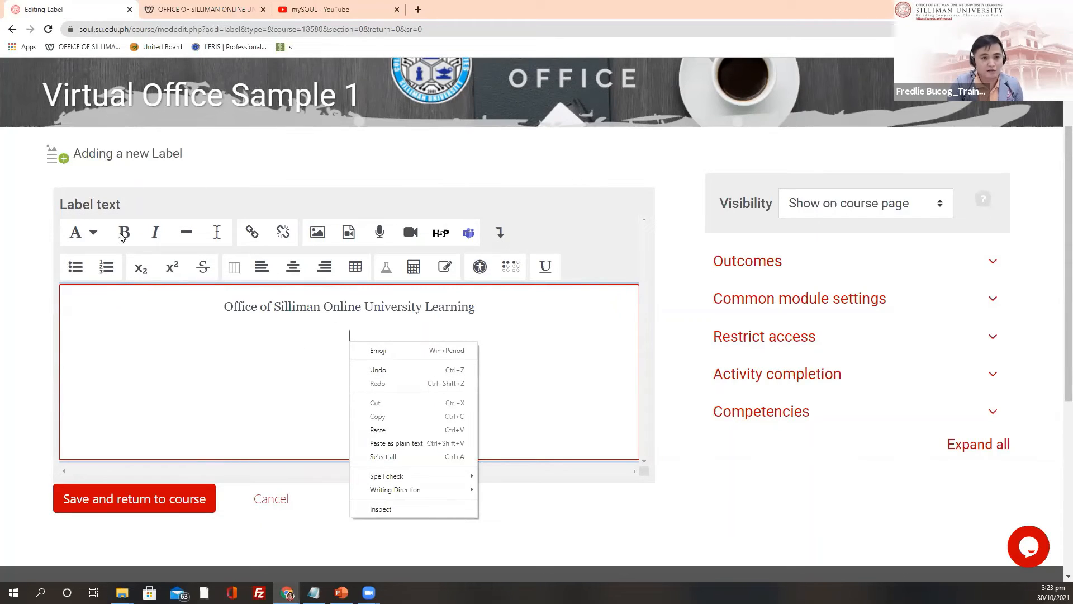
{"action": "left_click", "coordinate": [389, 431]}
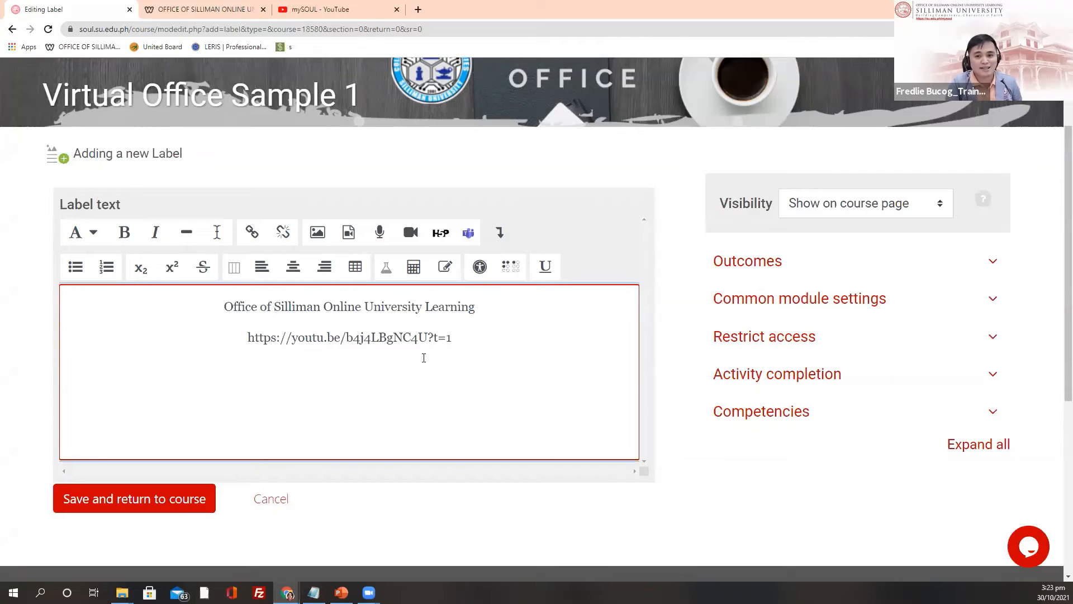
{"action": "scroll", "coordinate": [512, 379], "scroll_direction": "up", "scroll_amount": 1}
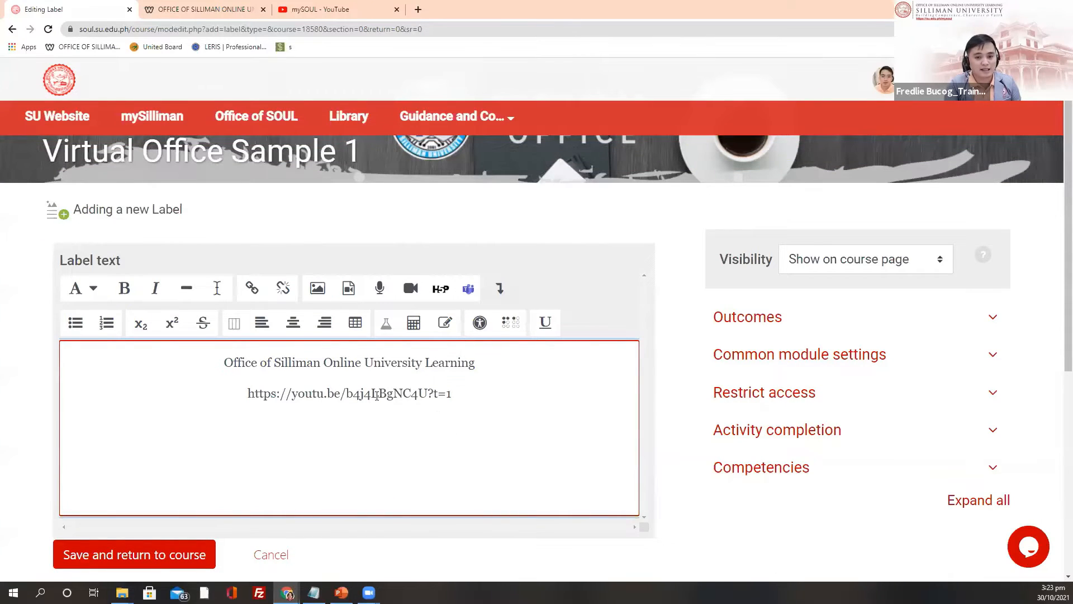
{"action": "scroll", "coordinate": [374, 398], "scroll_direction": "down", "scroll_amount": 1}
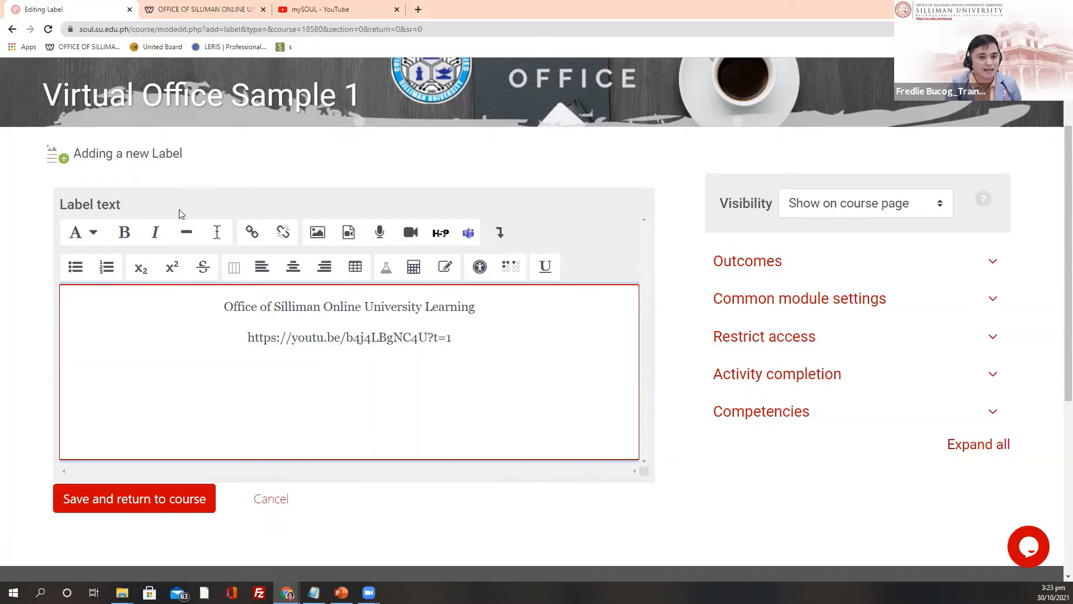
{"action": "scroll", "coordinate": [770, 224], "scroll_direction": "up", "scroll_amount": 1}
{"action": "scroll", "coordinate": [763, 197], "scroll_direction": "down", "scroll_amount": 2}
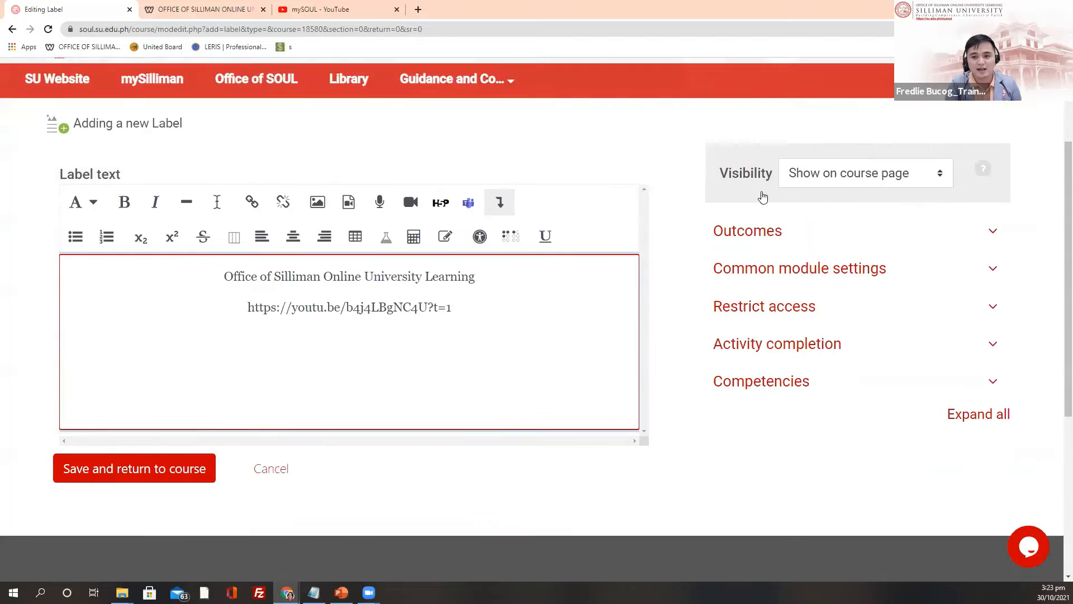
{"action": "scroll", "coordinate": [762, 196], "scroll_direction": "down", "scroll_amount": 1}
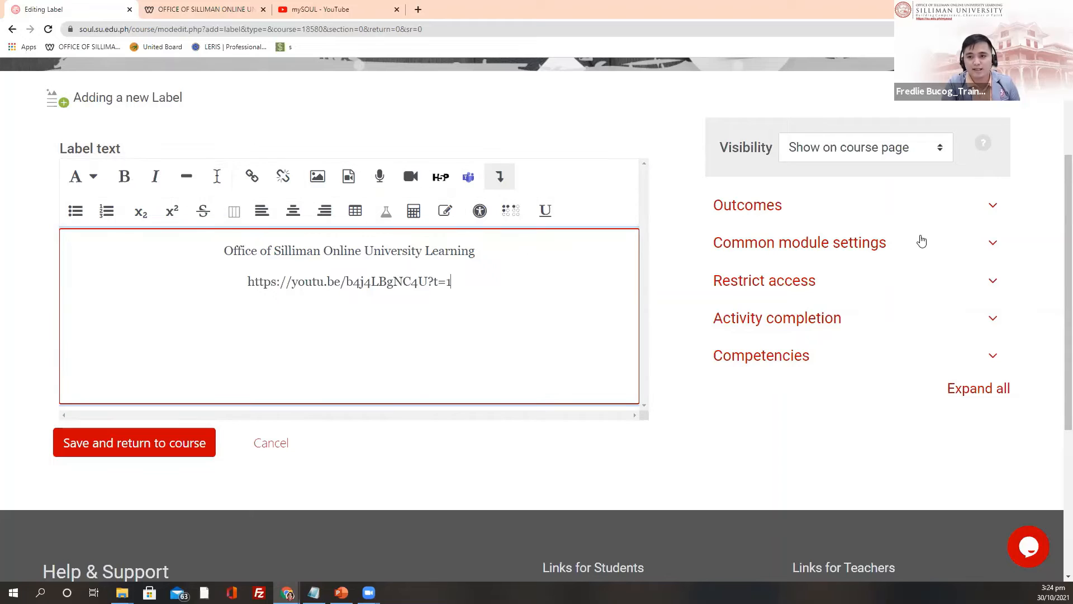
Step: Set the new label's visibility to Hide from students
{"action": "left_click", "coordinate": [942, 153]}
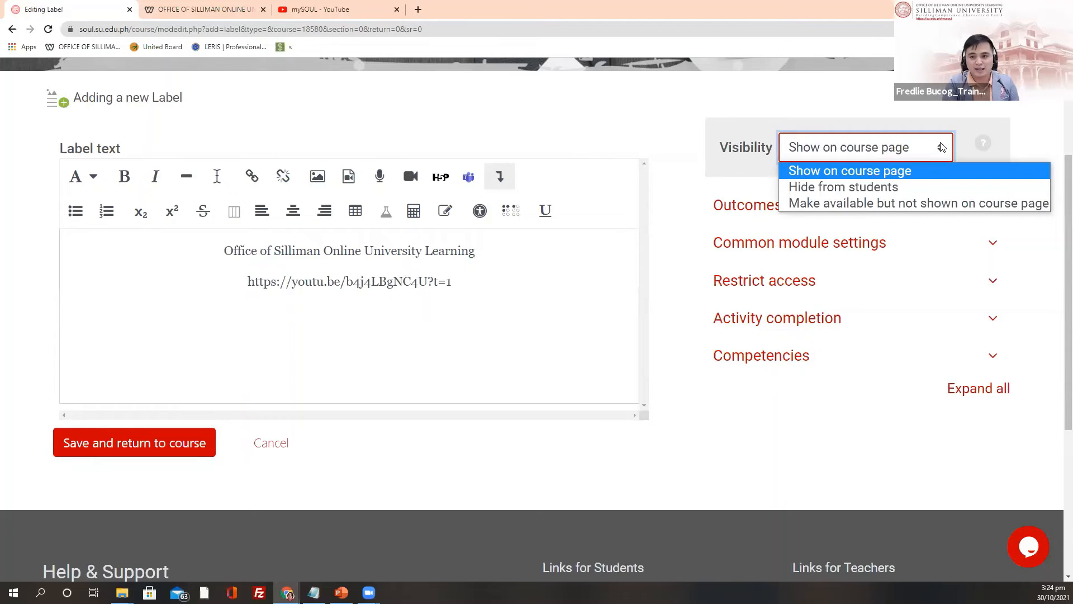
{"action": "left_click", "coordinate": [879, 187]}
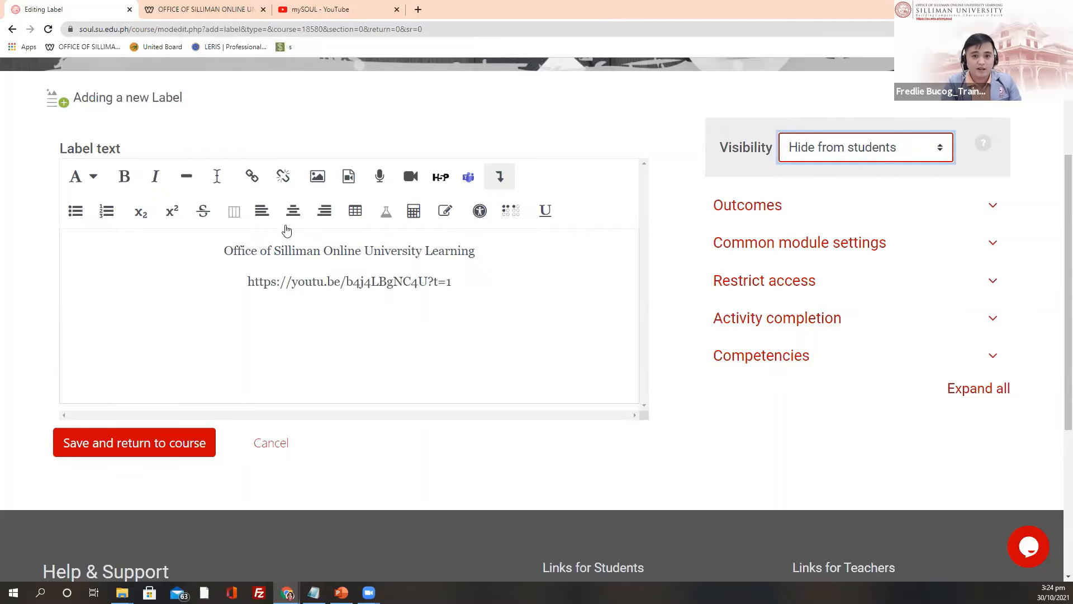
{"action": "left_click", "coordinate": [571, 274]}
{"action": "left_click", "coordinate": [528, 277]}
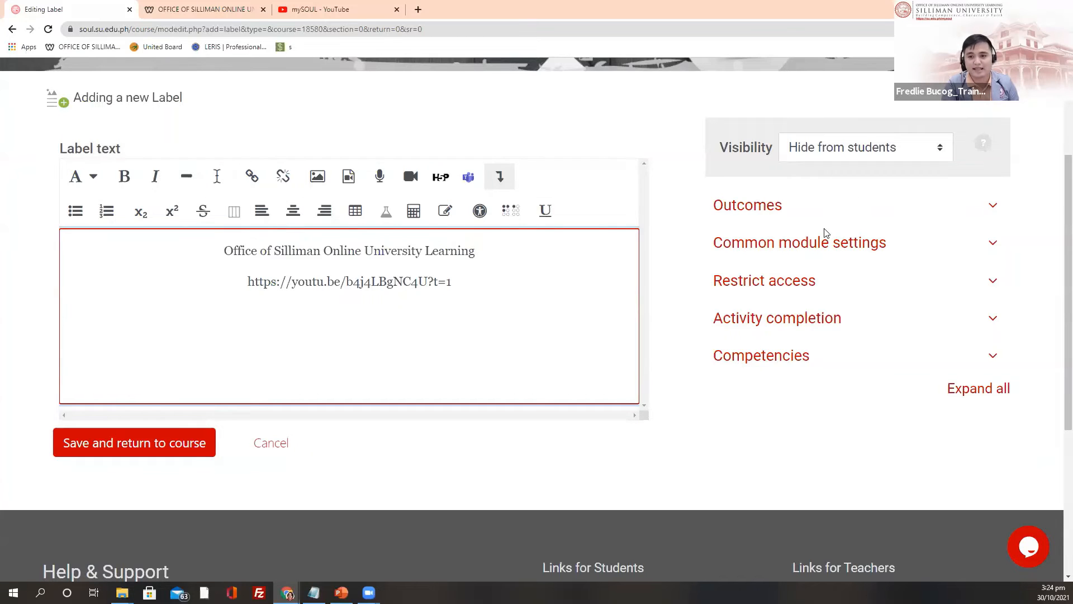
Step: Leave Restrict access with no restrictions and expand the Activity completion settings
{"action": "scroll", "coordinate": [826, 234], "scroll_direction": "down", "scroll_amount": 1}
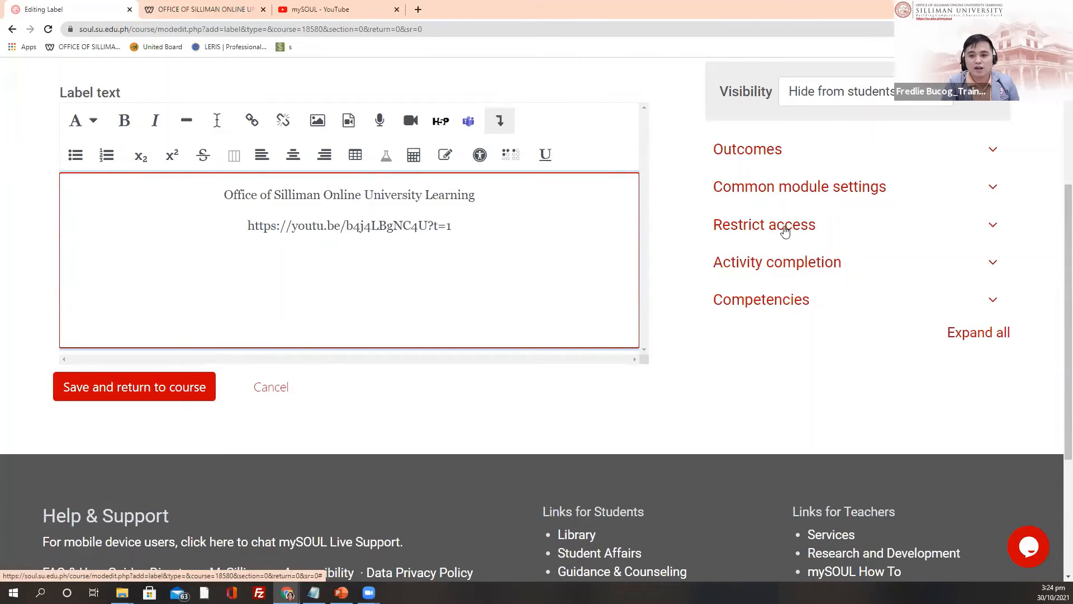
{"action": "left_click", "coordinate": [796, 228]}
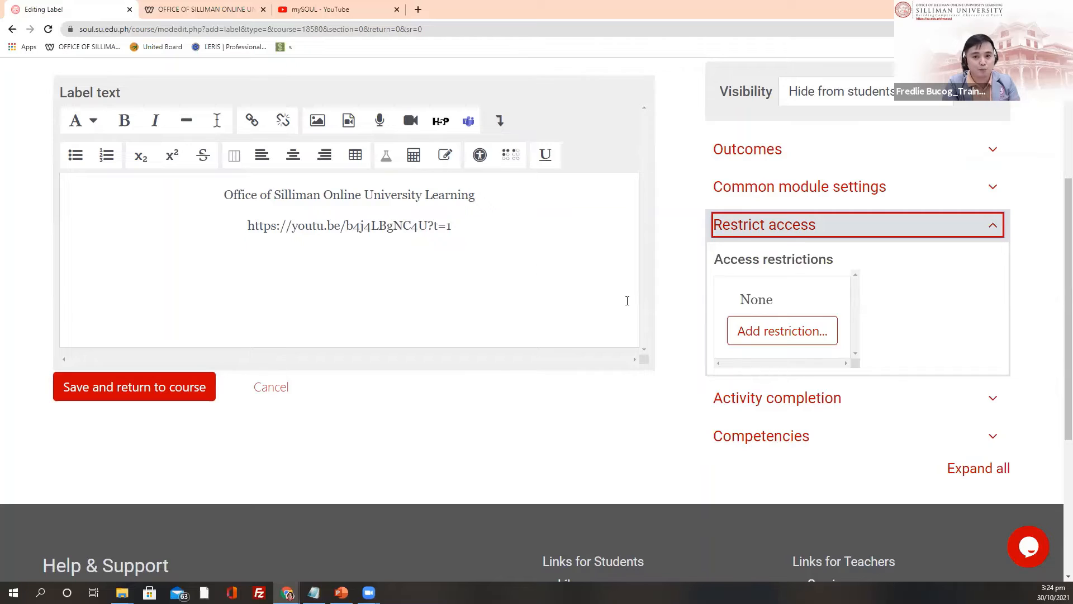
{"action": "left_click", "coordinate": [769, 333]}
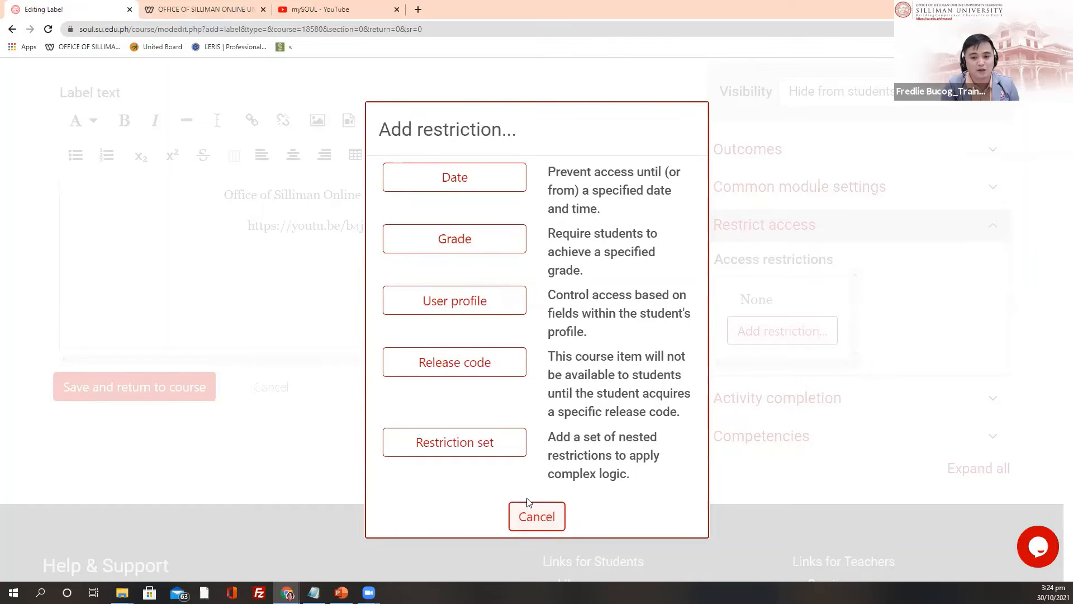
{"action": "left_click", "coordinate": [533, 515]}
{"action": "scroll", "coordinate": [841, 358], "scroll_direction": "up", "scroll_amount": 3}
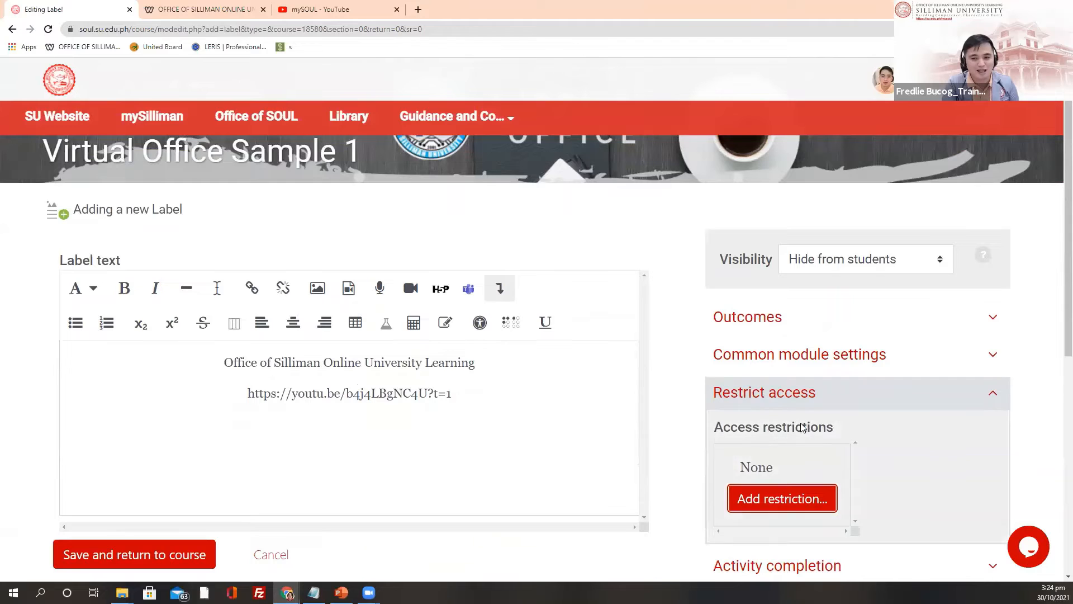
{"action": "scroll", "coordinate": [913, 406], "scroll_direction": "down", "scroll_amount": 2}
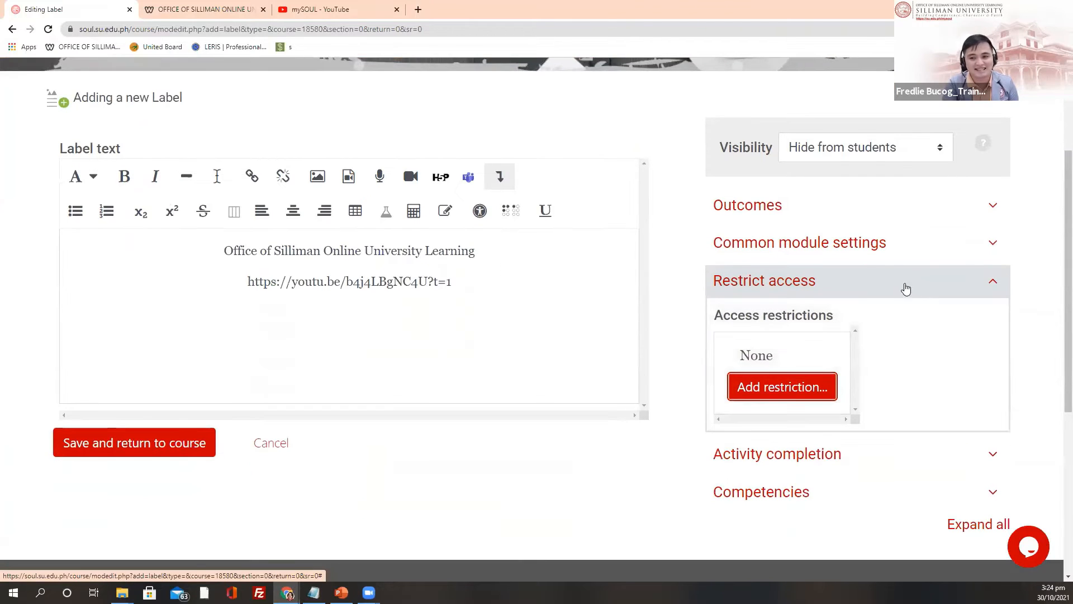
{"action": "left_click", "coordinate": [871, 289]}
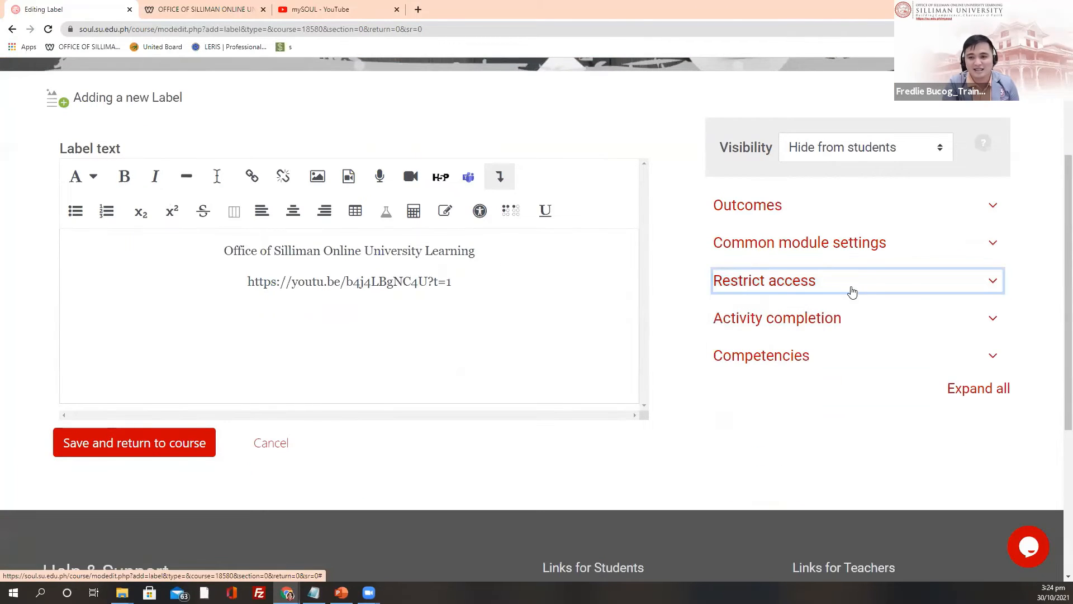
{"action": "left_click", "coordinate": [763, 321]}
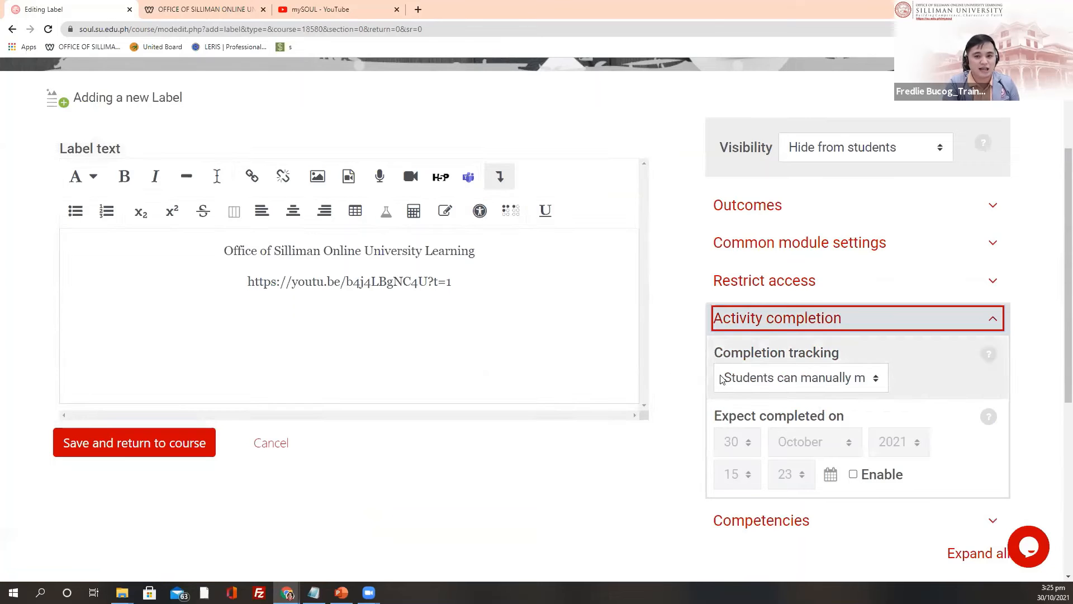
Step: Set Completion tracking to 'Do not indicate activity completion'
{"action": "scroll", "coordinate": [681, 390], "scroll_direction": "up", "scroll_amount": 1}
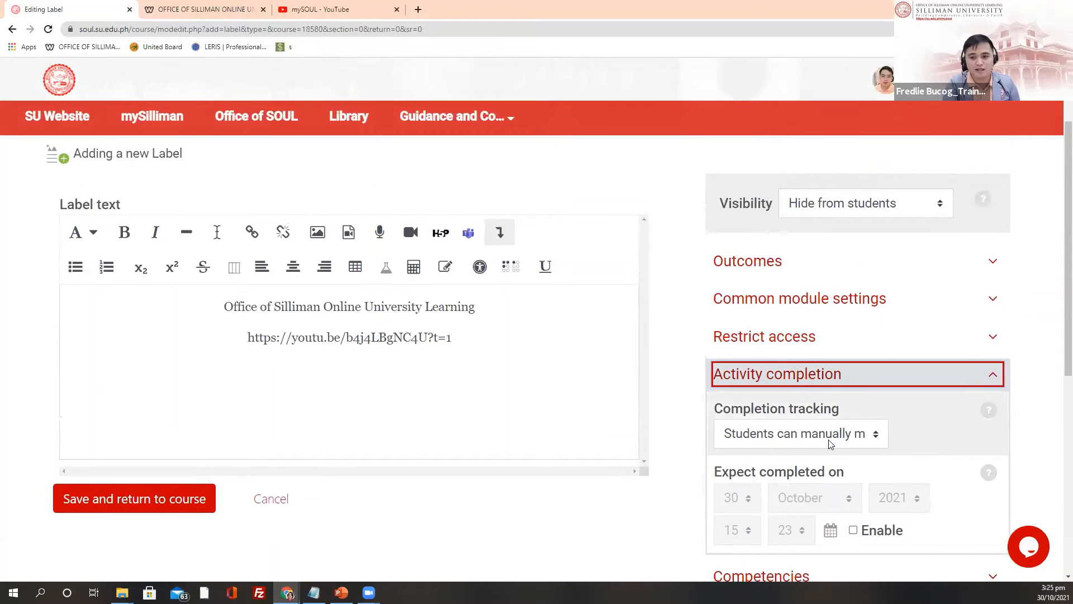
{"action": "left_click", "coordinate": [875, 441]}
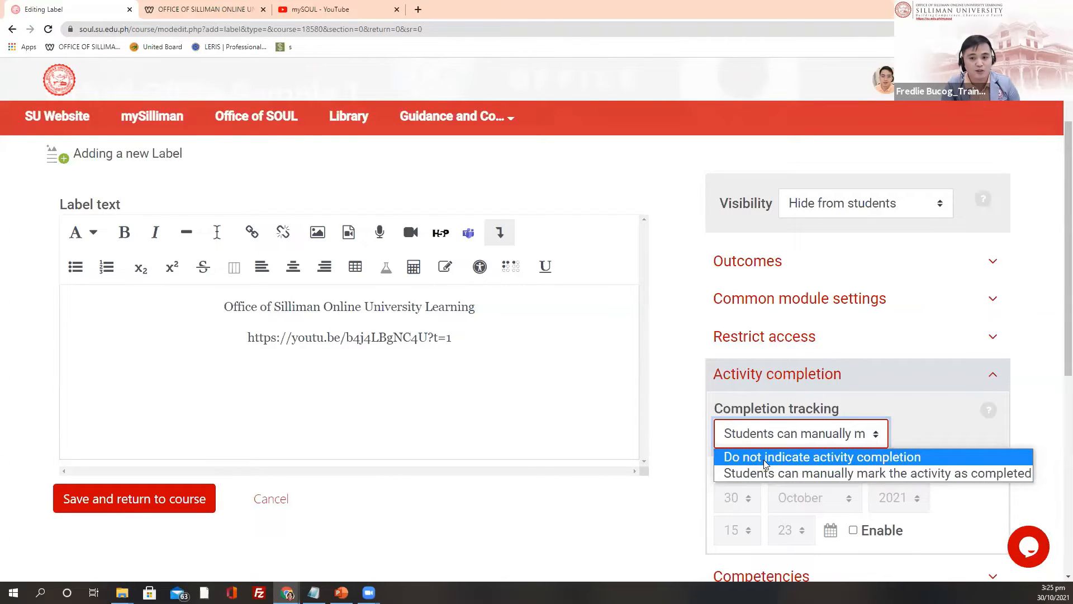
{"action": "left_click", "coordinate": [813, 463]}
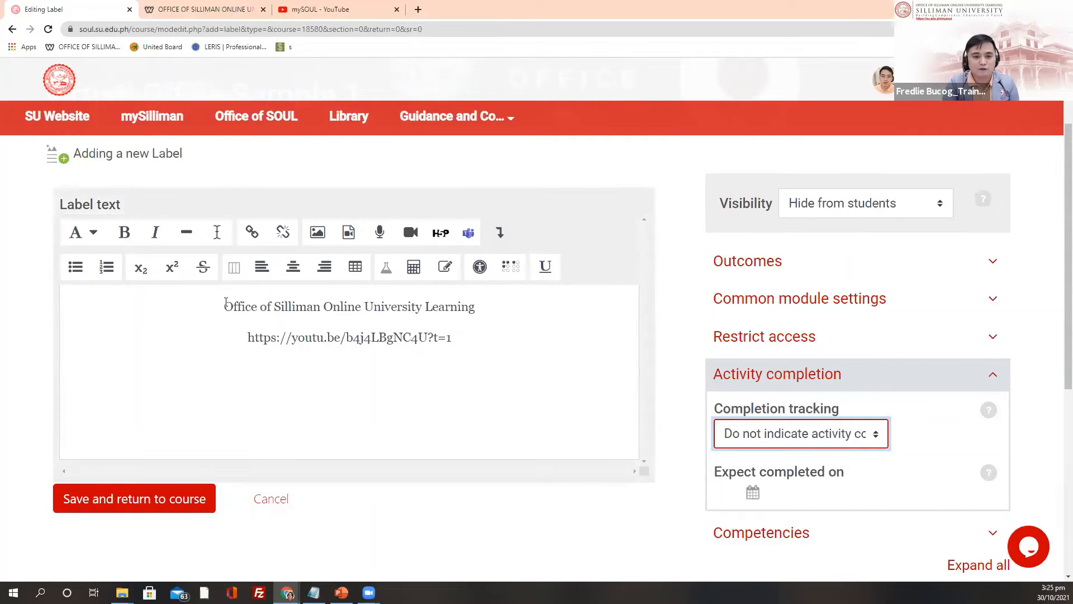
Step: Save the label, then set the video label to Show on the course page
{"action": "left_click", "coordinate": [98, 504]}
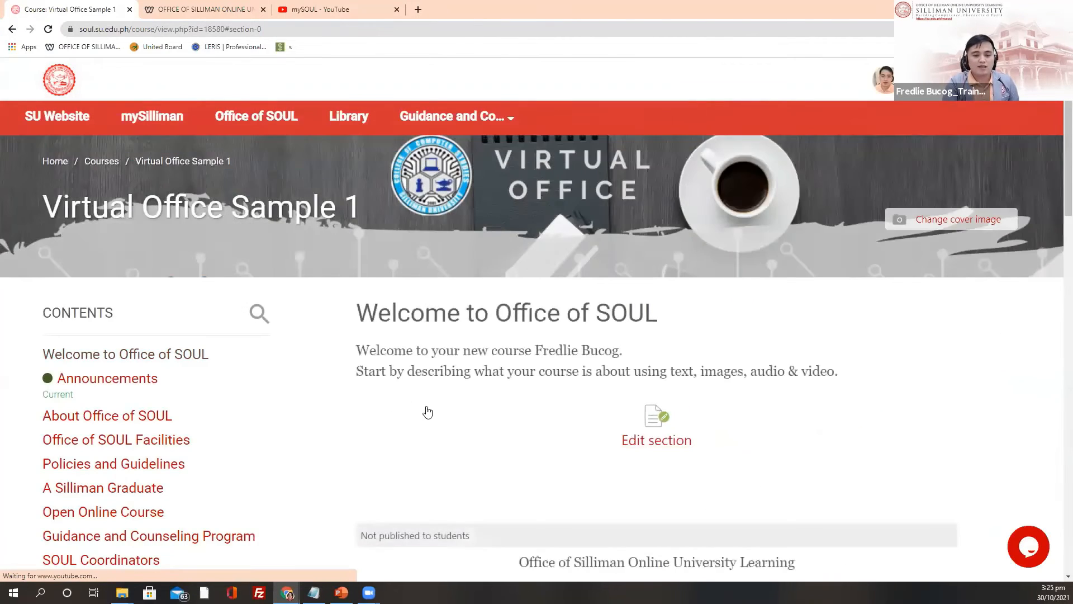
{"action": "scroll", "coordinate": [458, 385], "scroll_direction": "down", "scroll_amount": 5}
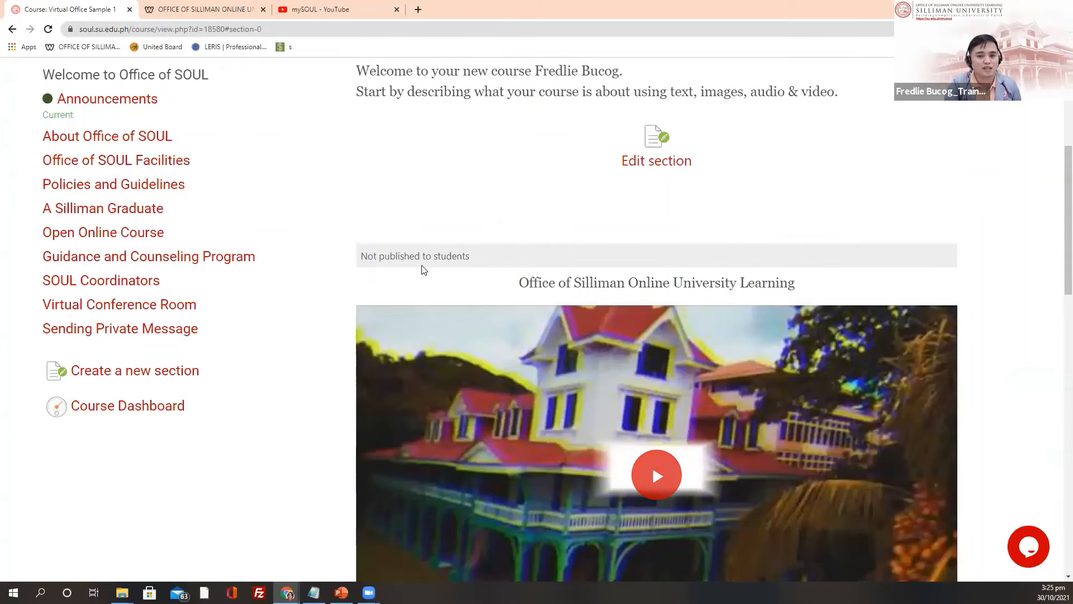
{"action": "scroll", "coordinate": [423, 269], "scroll_direction": "down", "scroll_amount": 3}
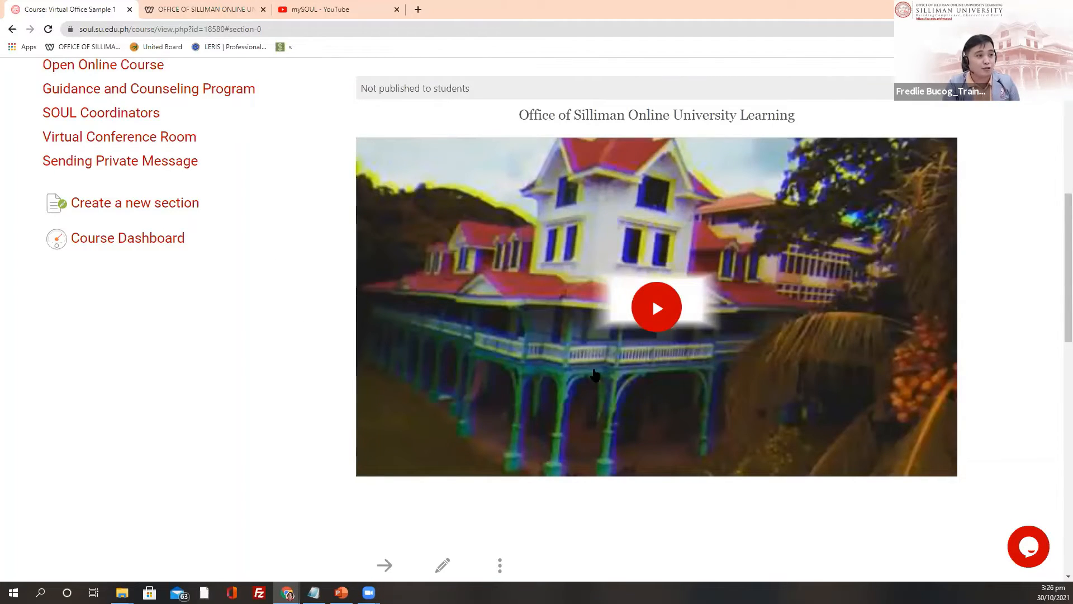
{"action": "scroll", "coordinate": [639, 422], "scroll_direction": "down", "scroll_amount": 2}
{"action": "scroll", "coordinate": [604, 429], "scroll_direction": "down", "scroll_amount": 1}
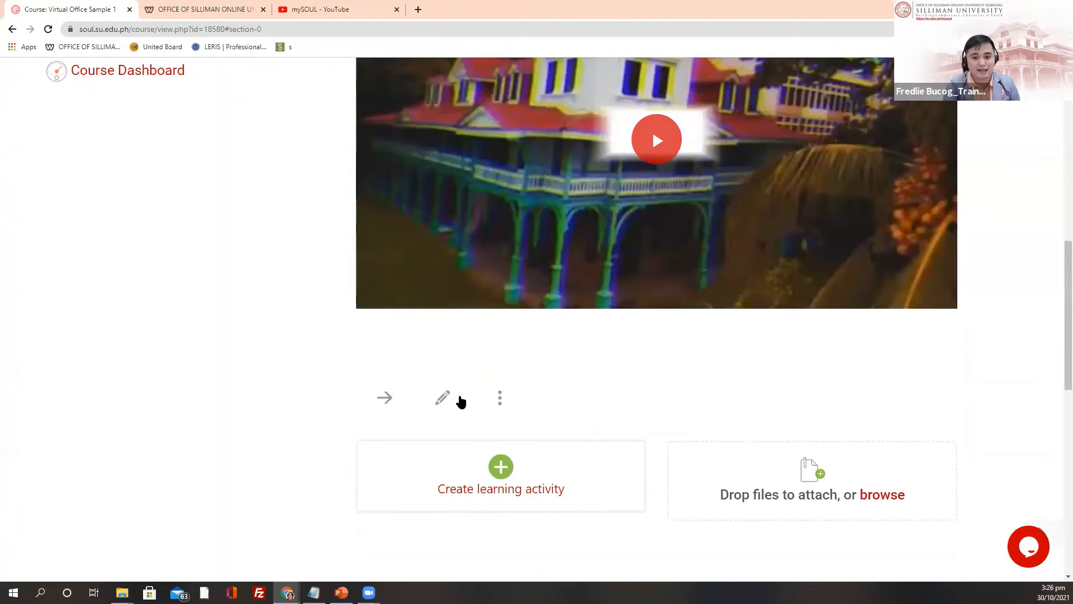
{"action": "left_click", "coordinate": [501, 399]}
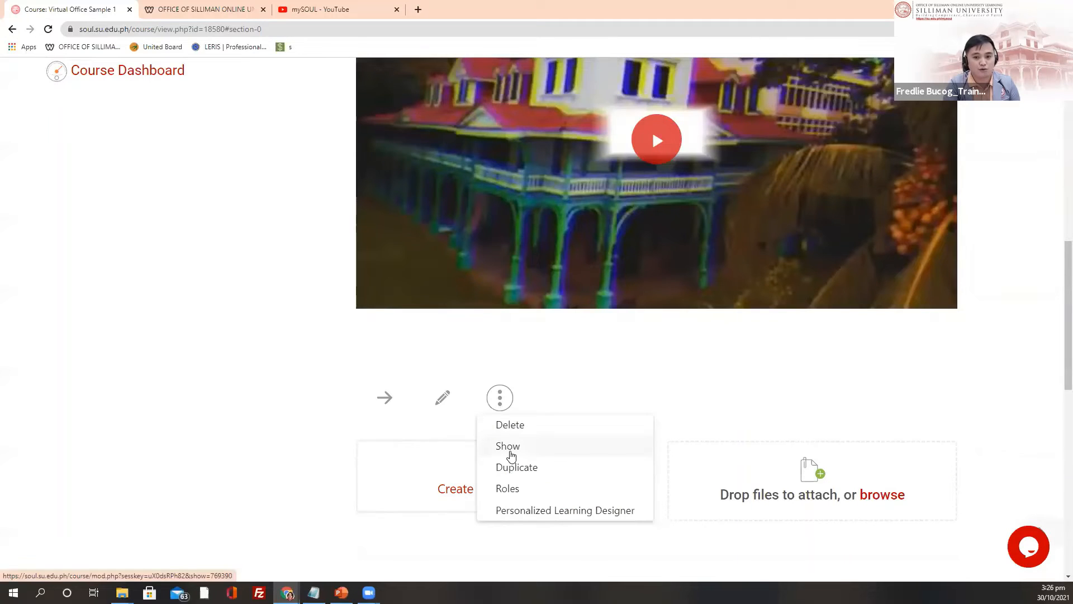
{"action": "left_click", "coordinate": [507, 446]}
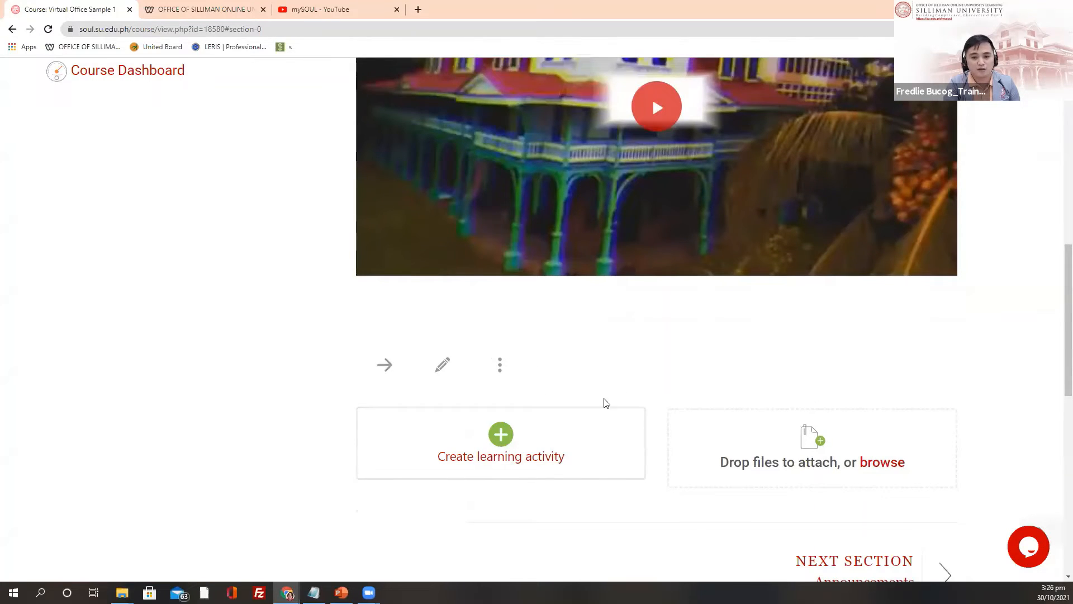
Step: Play the embedded mySOUL welcome video, then pause it and dismiss the more-videos panel
{"action": "scroll", "coordinate": [605, 402], "scroll_direction": "up", "scroll_amount": 8}
{"action": "scroll", "coordinate": [463, 203], "scroll_direction": "down", "scroll_amount": 3}
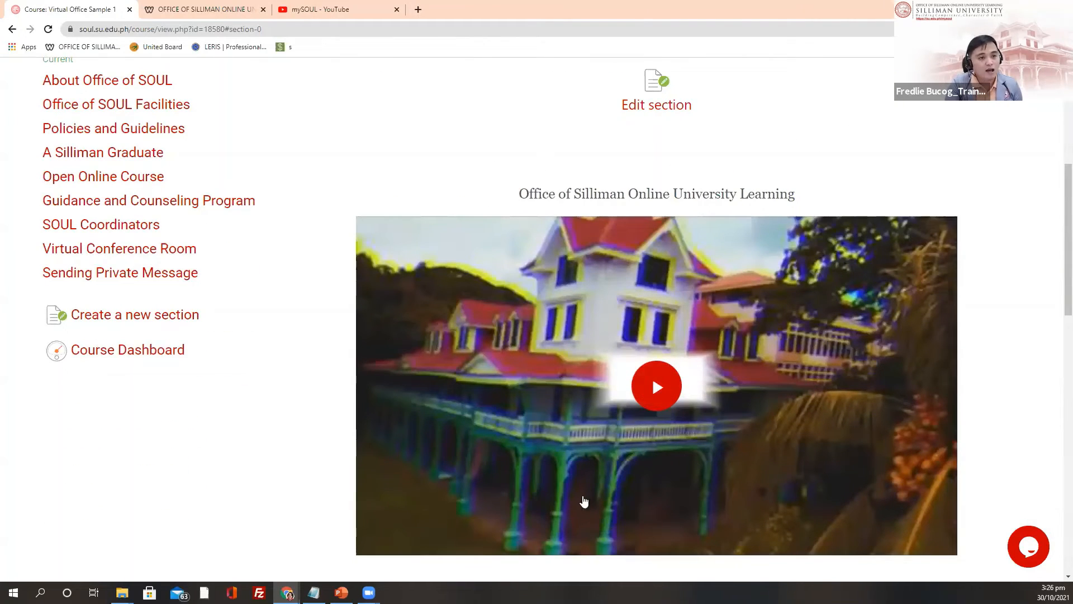
{"action": "scroll", "coordinate": [678, 335], "scroll_direction": "down", "scroll_amount": 2}
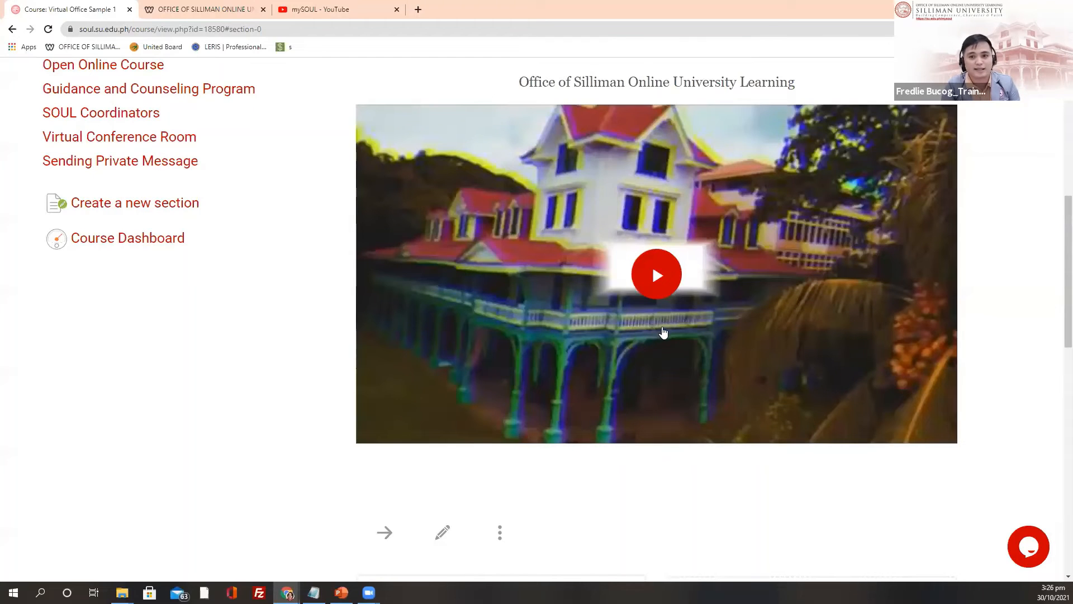
{"action": "scroll", "coordinate": [643, 285], "scroll_direction": "up", "scroll_amount": 1}
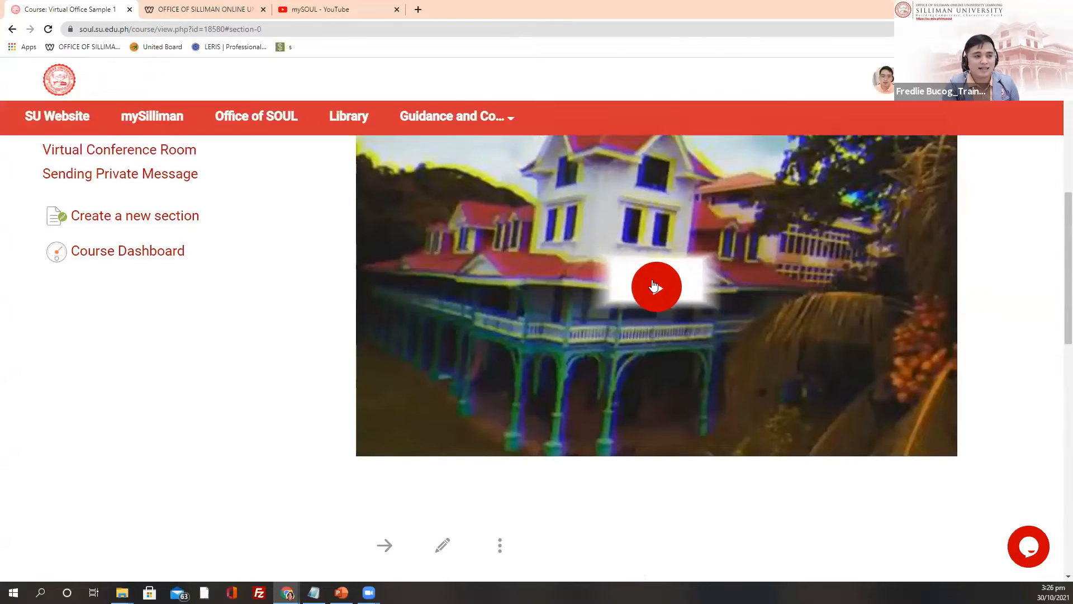
{"action": "scroll", "coordinate": [657, 294], "scroll_direction": "down", "scroll_amount": 1}
{"action": "scroll", "coordinate": [658, 297], "scroll_direction": "down", "scroll_amount": 1}
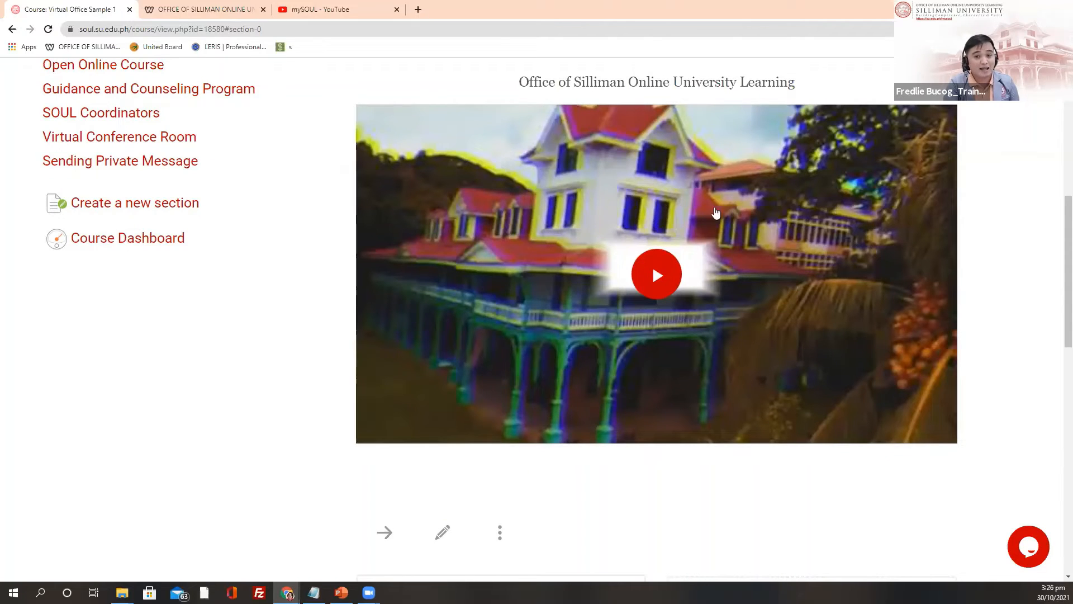
{"action": "scroll", "coordinate": [653, 252], "scroll_direction": "up", "scroll_amount": 2}
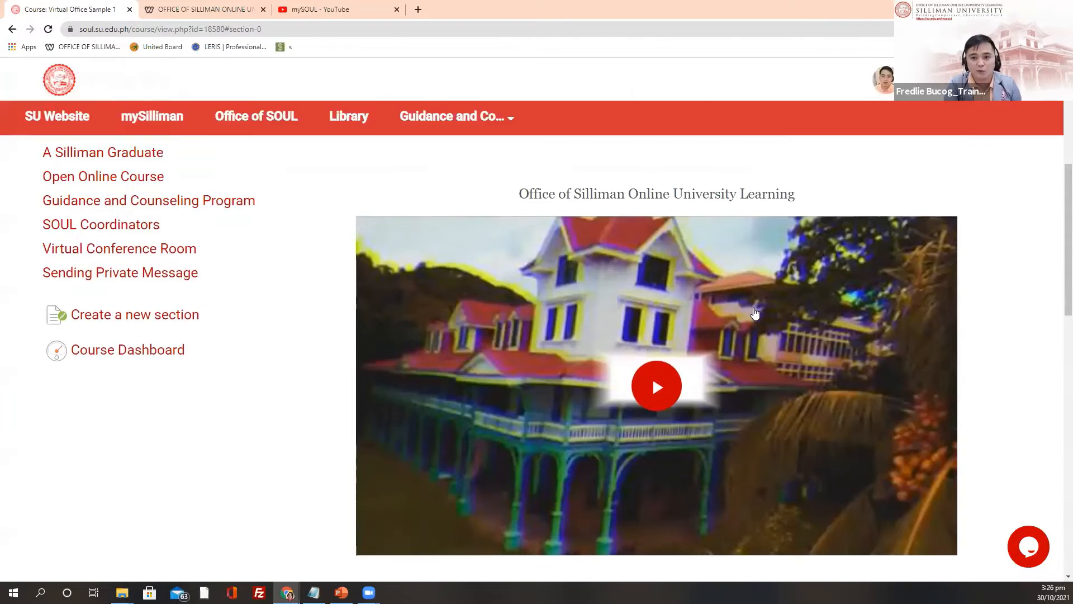
{"action": "scroll", "coordinate": [658, 270], "scroll_direction": "down", "scroll_amount": 2}
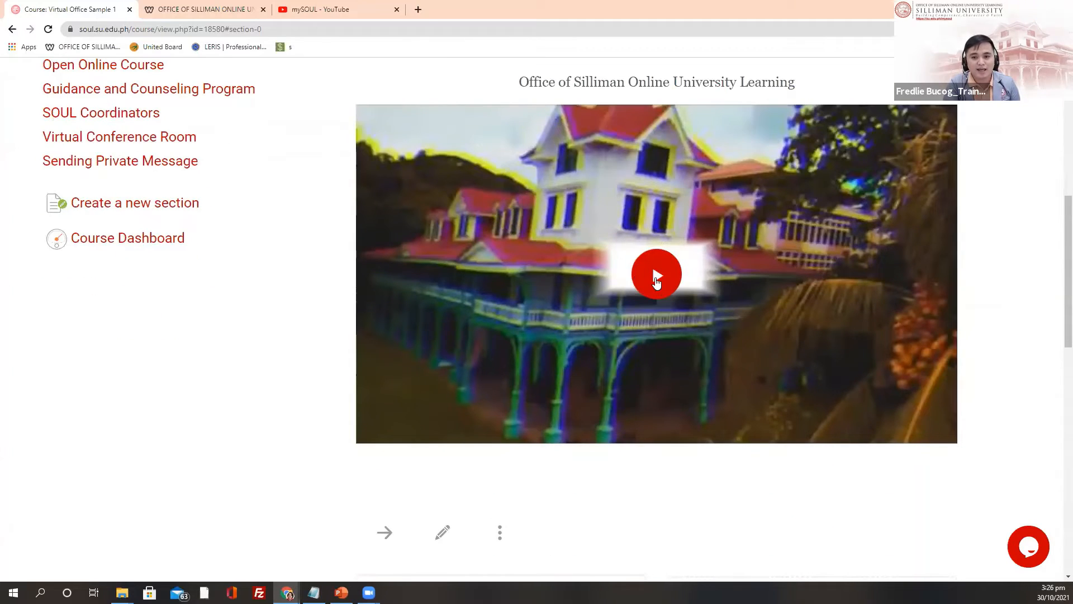
{"action": "left_click", "coordinate": [653, 276]}
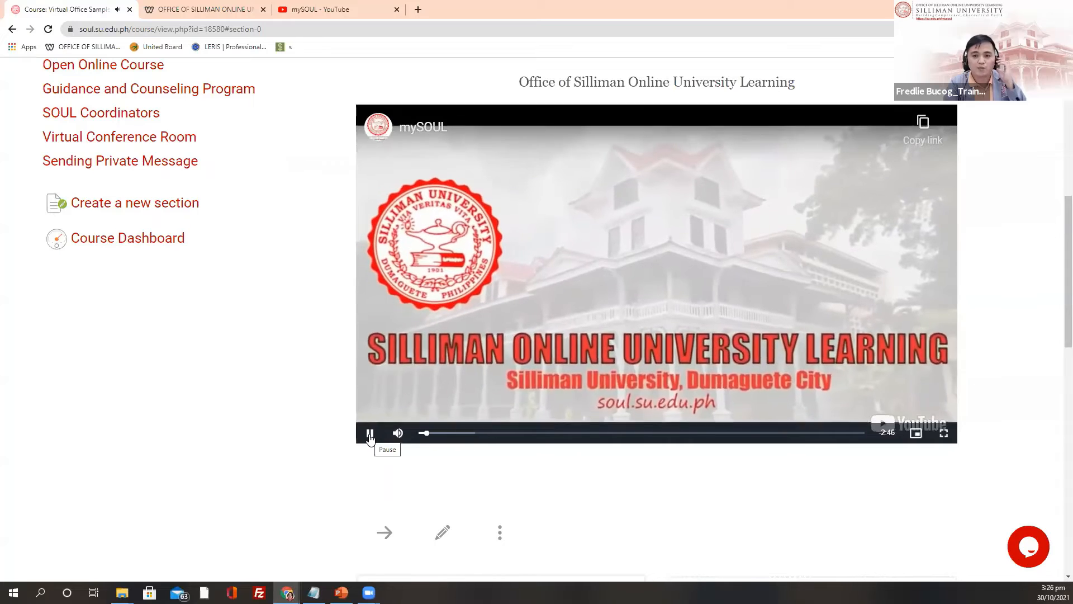
{"action": "left_click", "coordinate": [370, 434]}
{"action": "left_click", "coordinate": [927, 349]}
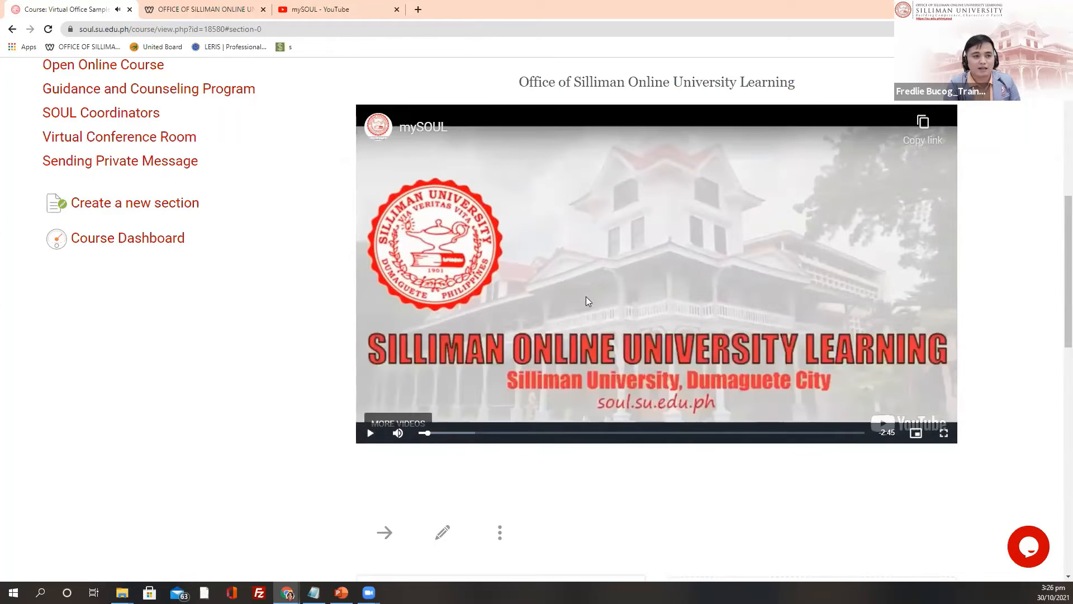
{"action": "scroll", "coordinate": [656, 351], "scroll_direction": "up", "scroll_amount": 2}
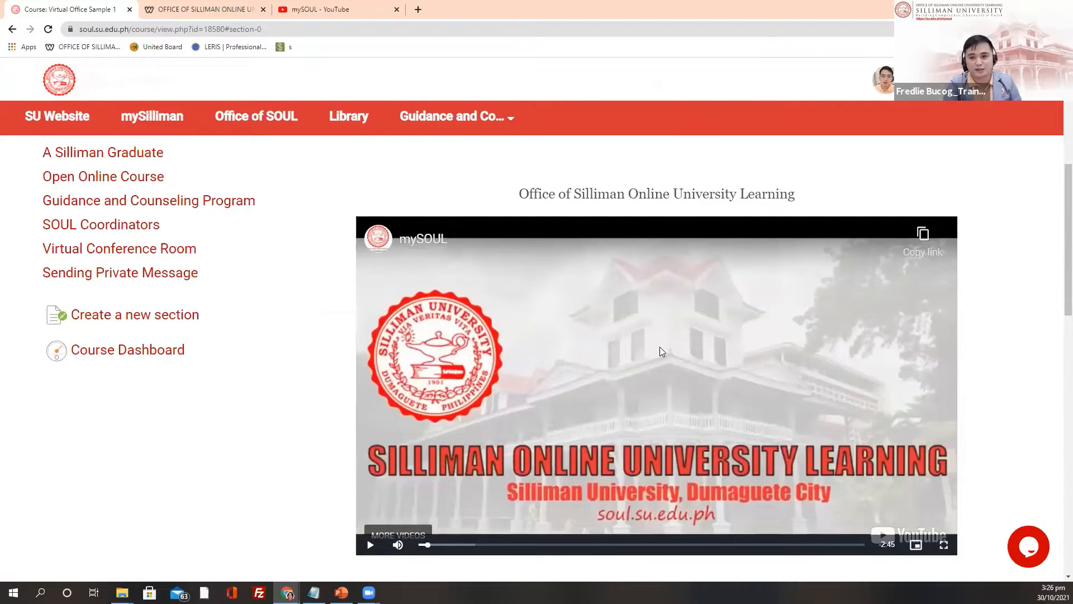
{"action": "scroll", "coordinate": [658, 343], "scroll_direction": "up", "scroll_amount": 2}
{"action": "scroll", "coordinate": [657, 340], "scroll_direction": "down", "scroll_amount": 3}
{"action": "scroll", "coordinate": [689, 329], "scroll_direction": "up", "scroll_amount": 4}
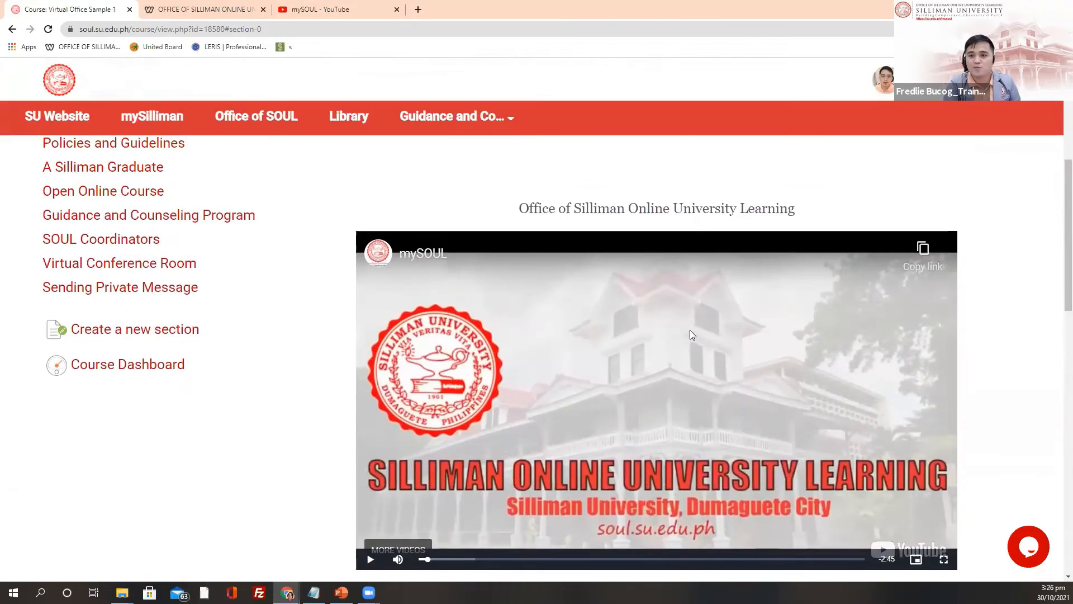
{"action": "scroll", "coordinate": [697, 332], "scroll_direction": "down", "scroll_amount": 4}
{"action": "scroll", "coordinate": [661, 412], "scroll_direction": "up", "scroll_amount": 4}
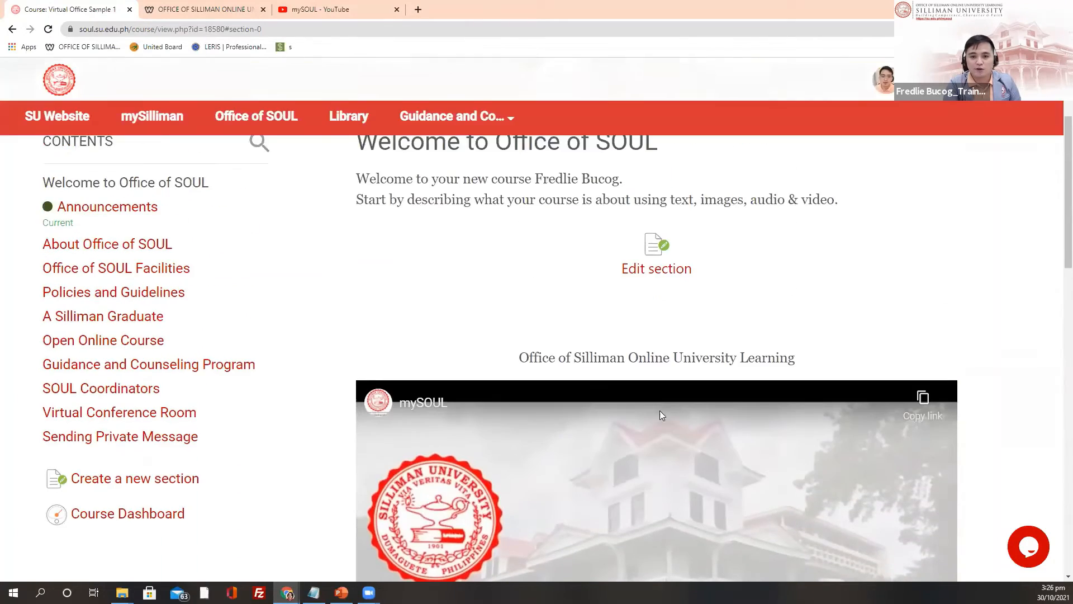
{"action": "scroll", "coordinate": [604, 407], "scroll_direction": "down", "scroll_amount": 6}
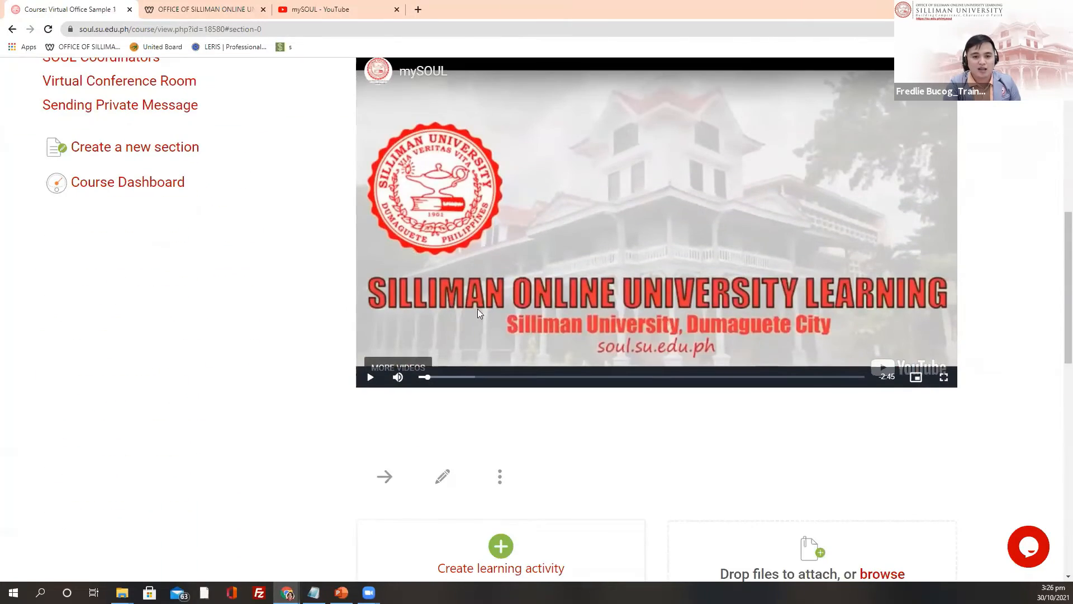
{"action": "scroll", "coordinate": [634, 418], "scroll_direction": "up", "scroll_amount": 6}
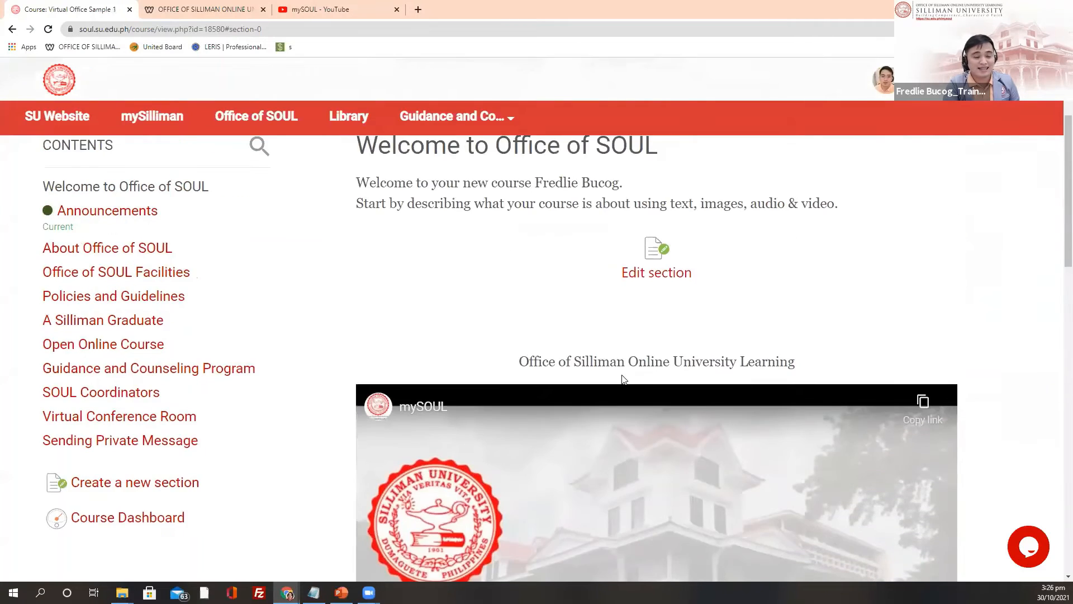
{"action": "scroll", "coordinate": [623, 379], "scroll_direction": "up", "scroll_amount": 2}
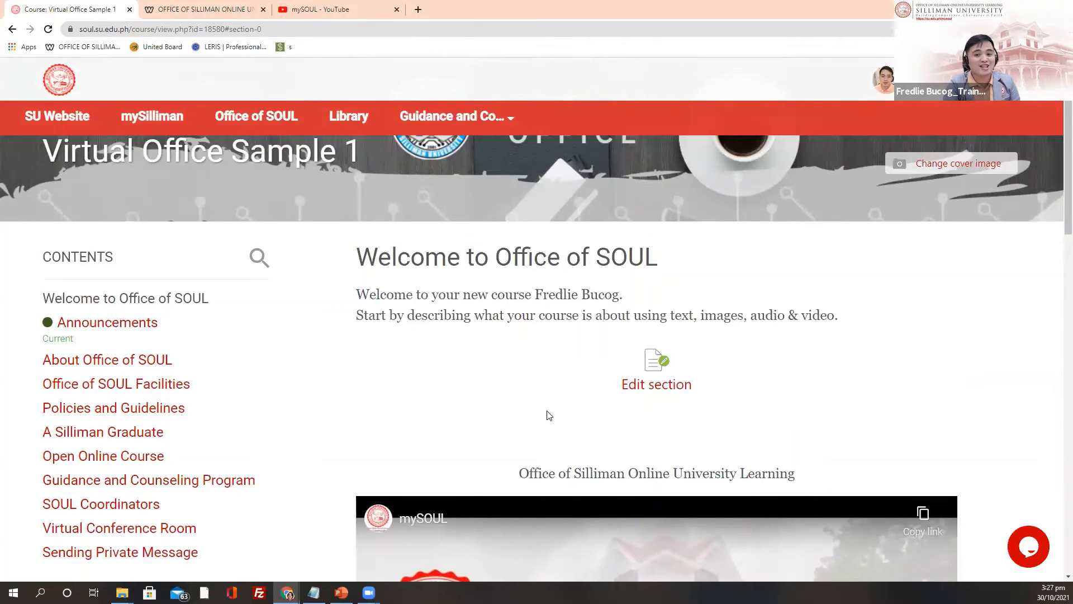
{"action": "scroll", "coordinate": [570, 436], "scroll_direction": "down", "scroll_amount": 3}
{"action": "scroll", "coordinate": [593, 404], "scroll_direction": "down", "scroll_amount": 4}
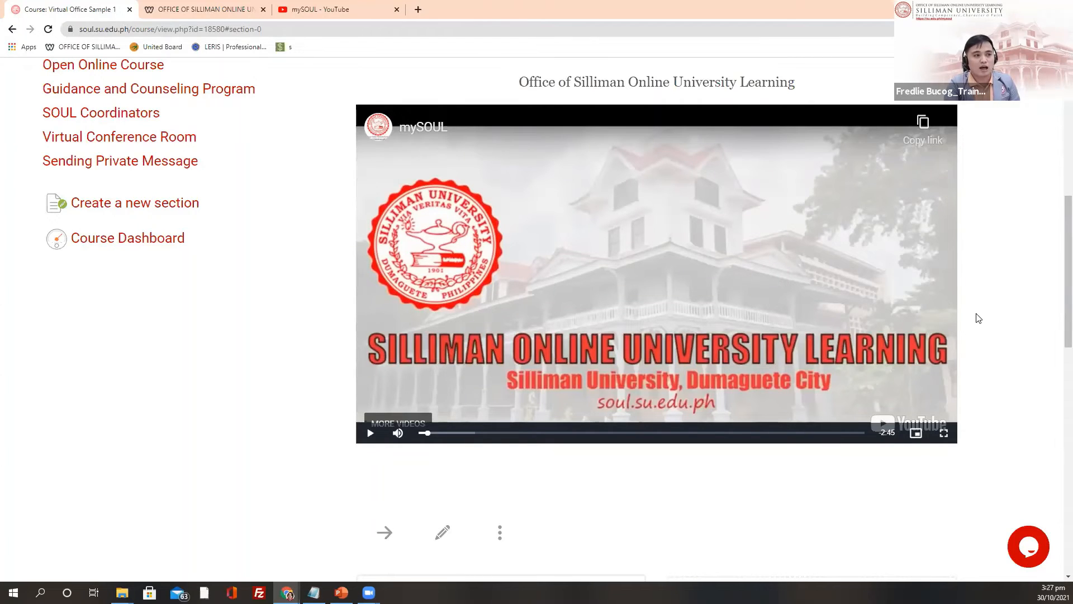
{"action": "scroll", "coordinate": [1019, 319], "scroll_direction": "up", "scroll_amount": 8}
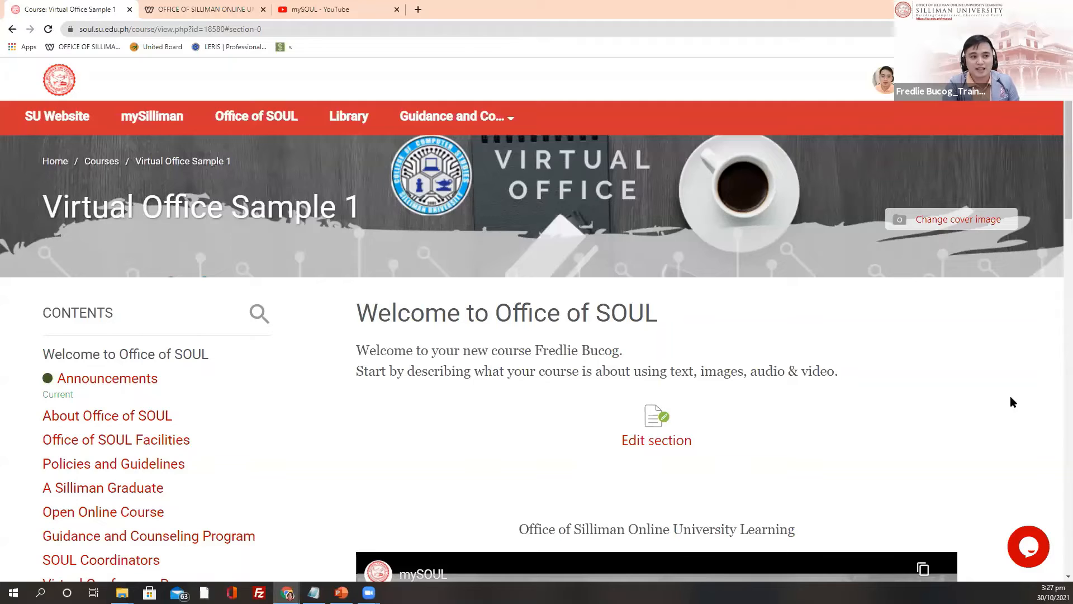
Step: Expand 'Switch role to...' in Course administration, listing Teacher, Non-editing teacher, Student and Guest
{"action": "left_click", "coordinate": [1030, 104]}
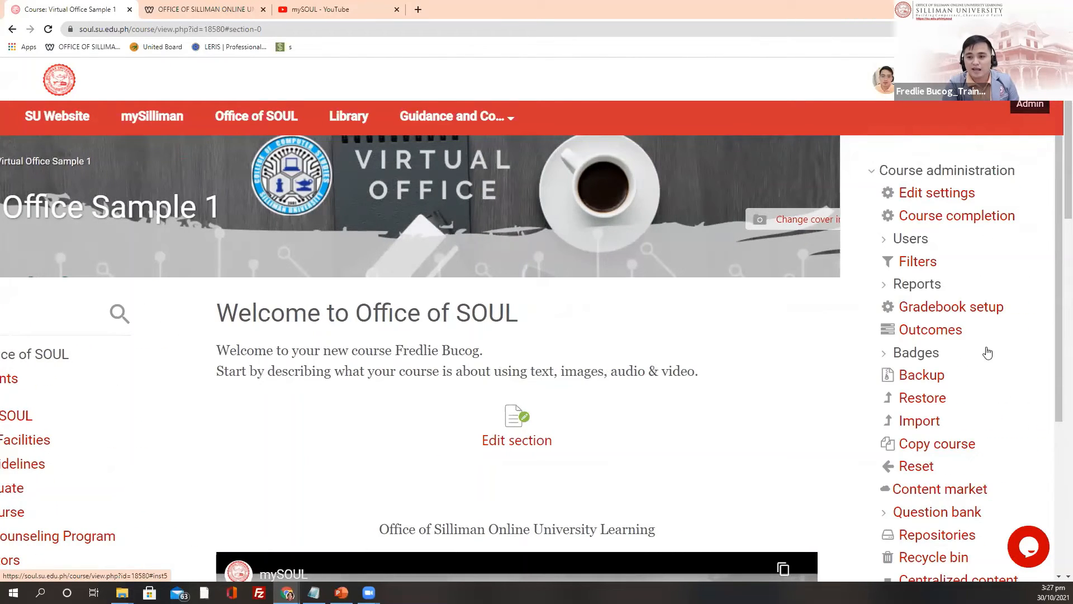
{"action": "scroll", "coordinate": [931, 355], "scroll_direction": "down", "scroll_amount": 7}
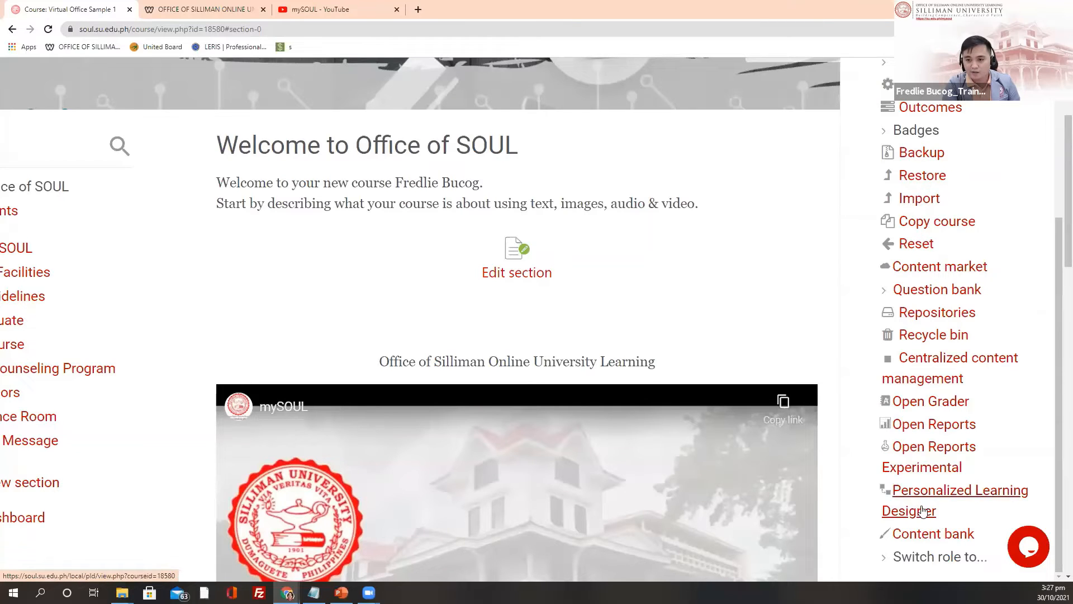
{"action": "scroll", "coordinate": [931, 537], "scroll_direction": "down", "scroll_amount": 2}
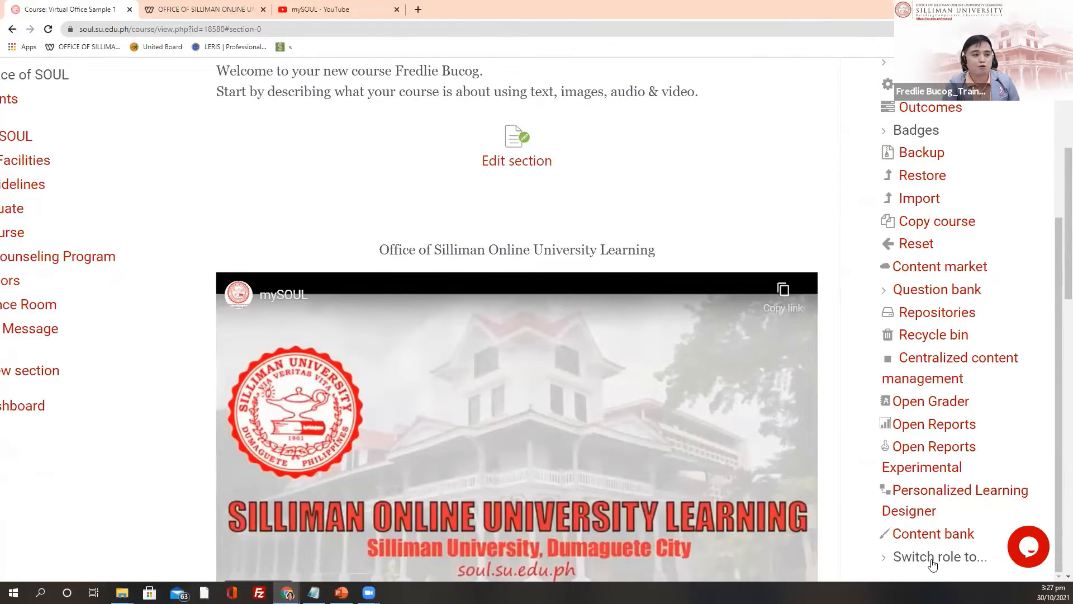
{"action": "left_click", "coordinate": [935, 559]}
{"action": "scroll", "coordinate": [937, 556], "scroll_direction": "down", "scroll_amount": 2}
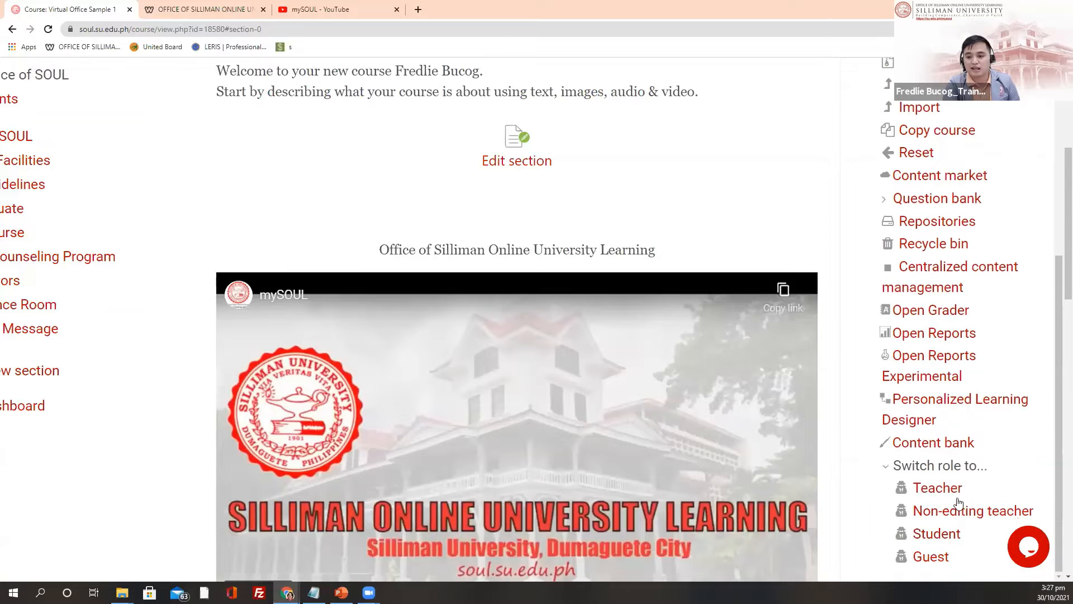
{"action": "scroll", "coordinate": [950, 487], "scroll_direction": "down", "scroll_amount": 2}
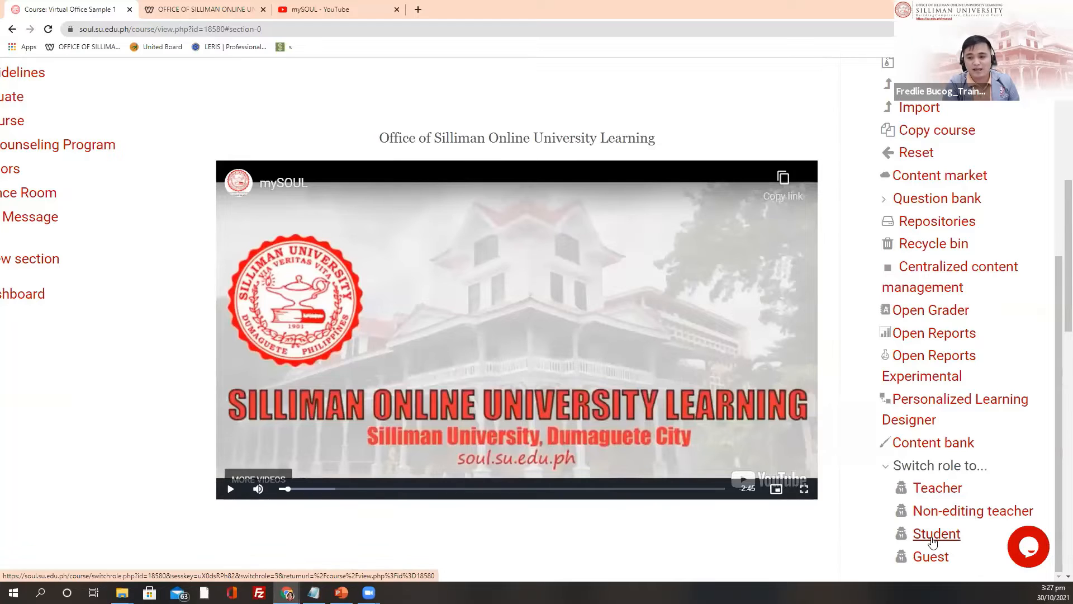
Step: Switch to Student view and go to the Welcome to Office of SOUL section
{"action": "left_click", "coordinate": [933, 536]}
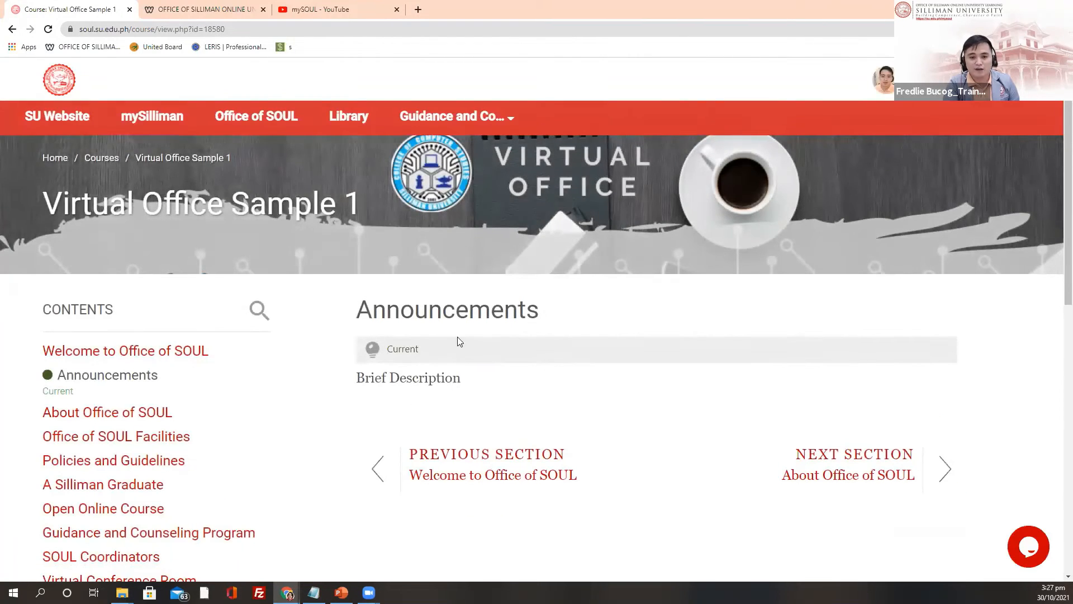
{"action": "scroll", "coordinate": [503, 385], "scroll_direction": "down", "scroll_amount": 2}
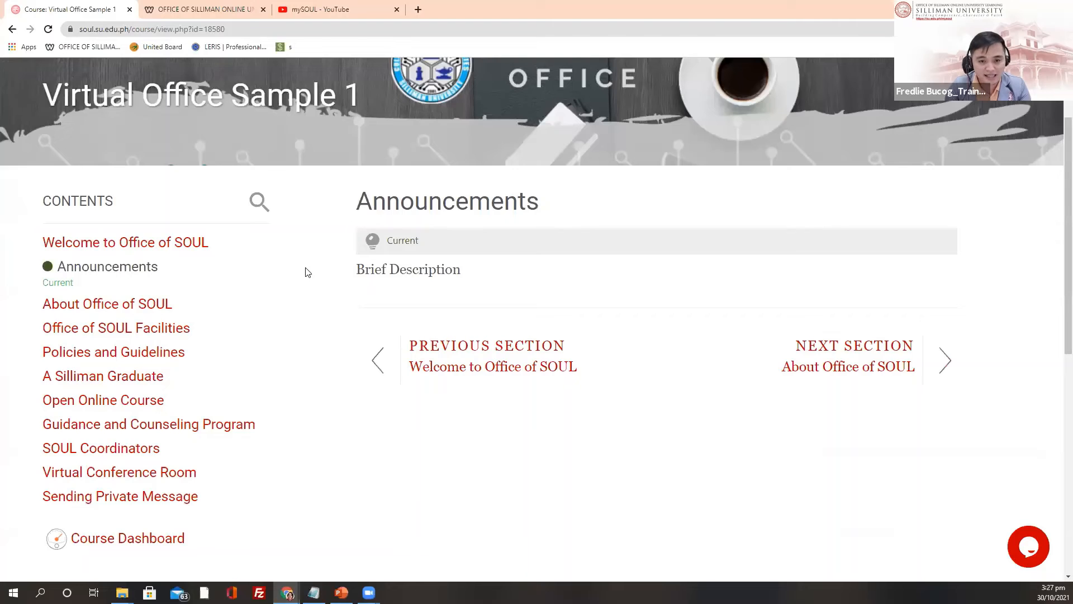
{"action": "scroll", "coordinate": [264, 266], "scroll_direction": "up", "scroll_amount": 2}
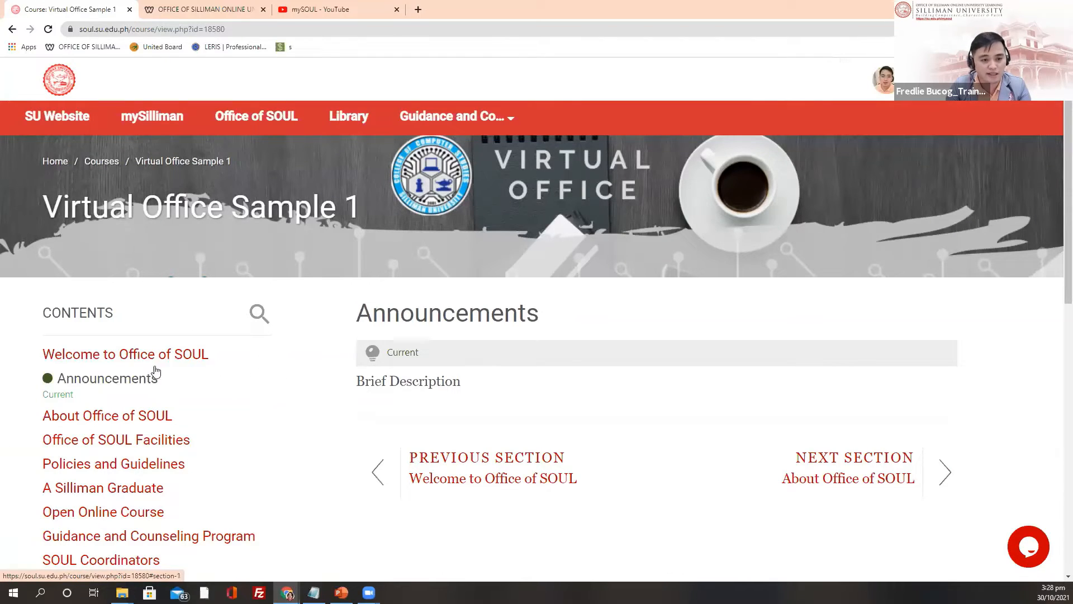
{"action": "left_click", "coordinate": [108, 360]}
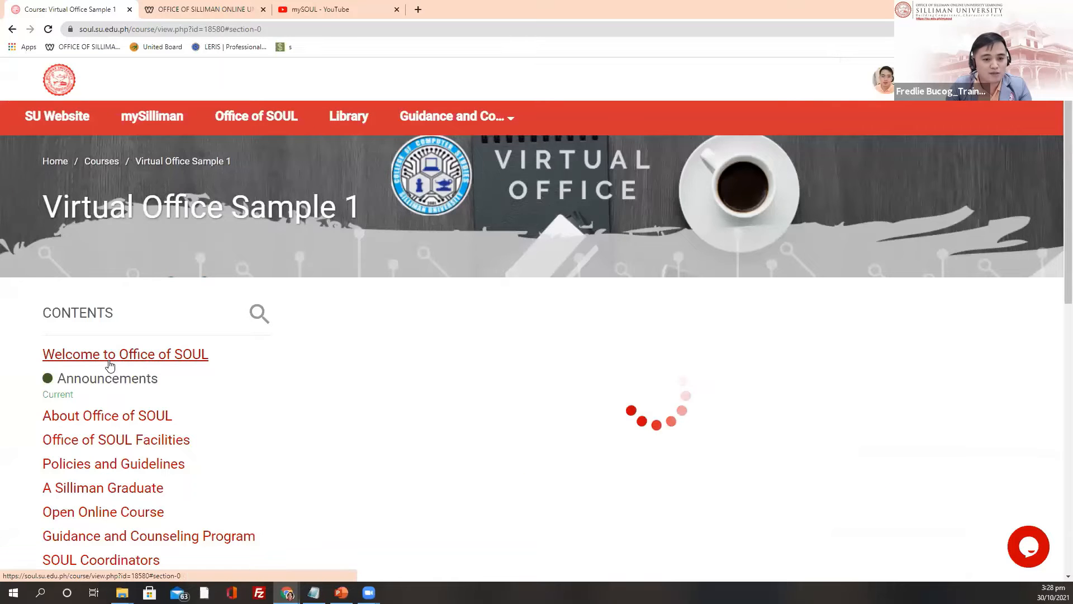
{"action": "scroll", "coordinate": [276, 384], "scroll_direction": "down", "scroll_amount": 6}
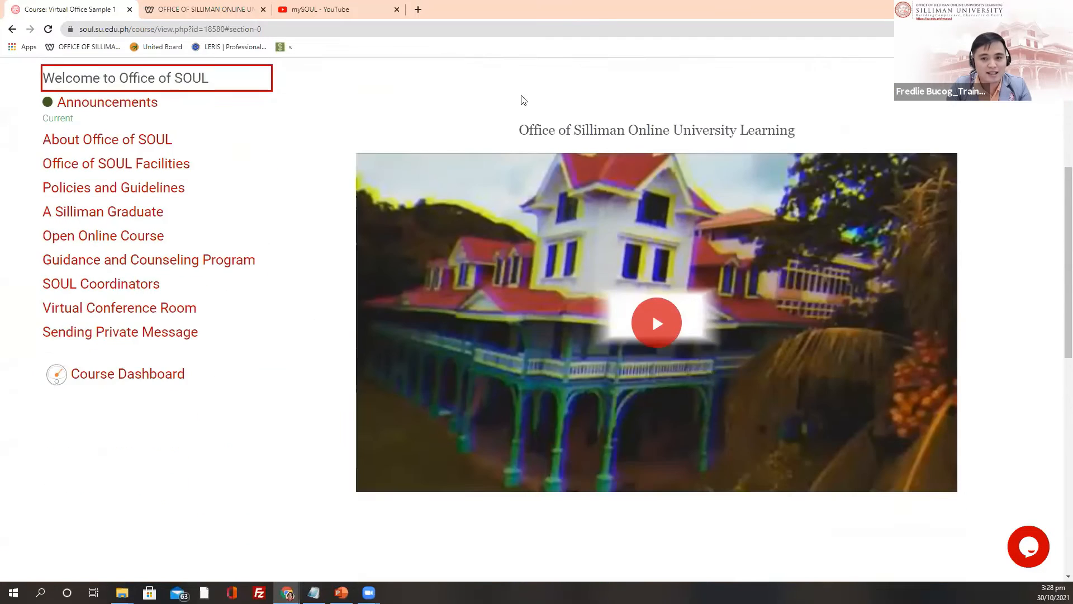
{"action": "scroll", "coordinate": [517, 187], "scroll_direction": "up", "scroll_amount": 2}
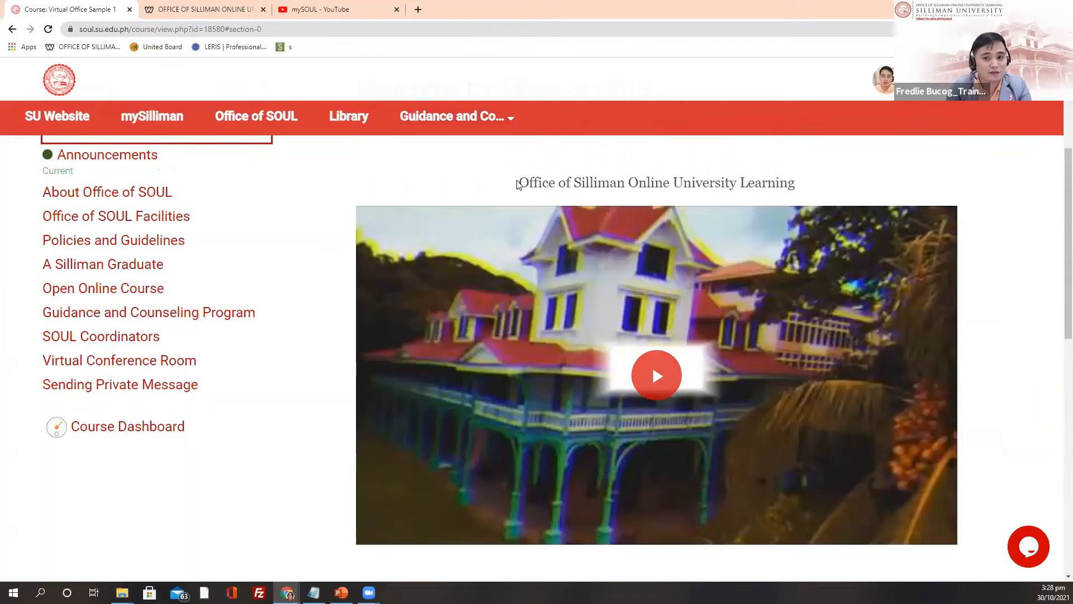
{"action": "left_click_drag", "start_coordinate": [515, 186], "coordinate": [823, 187]}
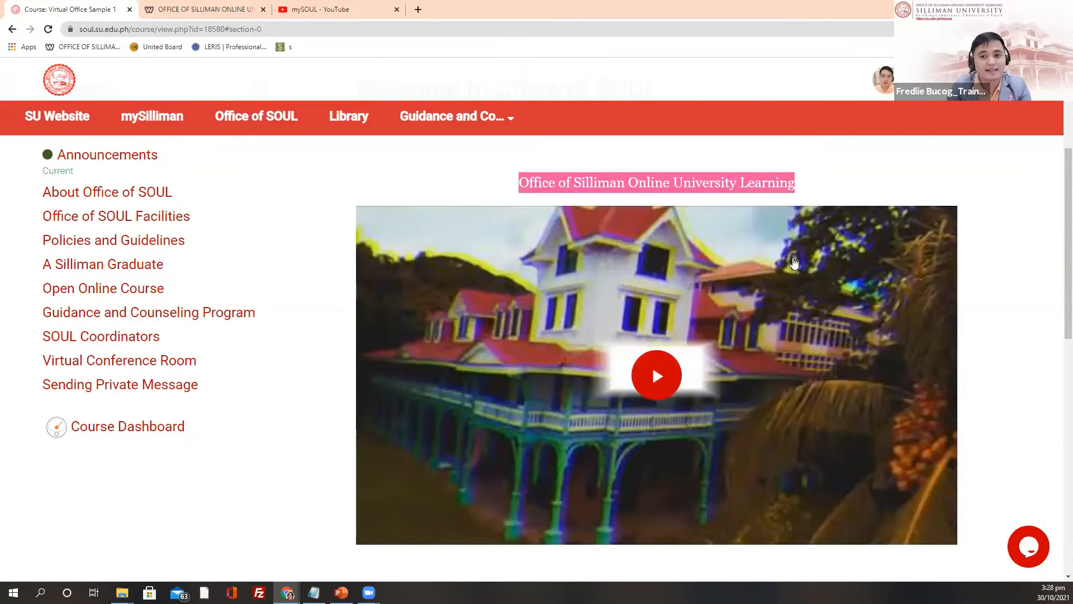
Step: Play the embedded mySOUL video briefly, then pause it and dismiss the overlay
{"action": "scroll", "coordinate": [747, 247], "scroll_direction": "down", "scroll_amount": 4}
{"action": "scroll", "coordinate": [693, 335], "scroll_direction": "up", "scroll_amount": 4}
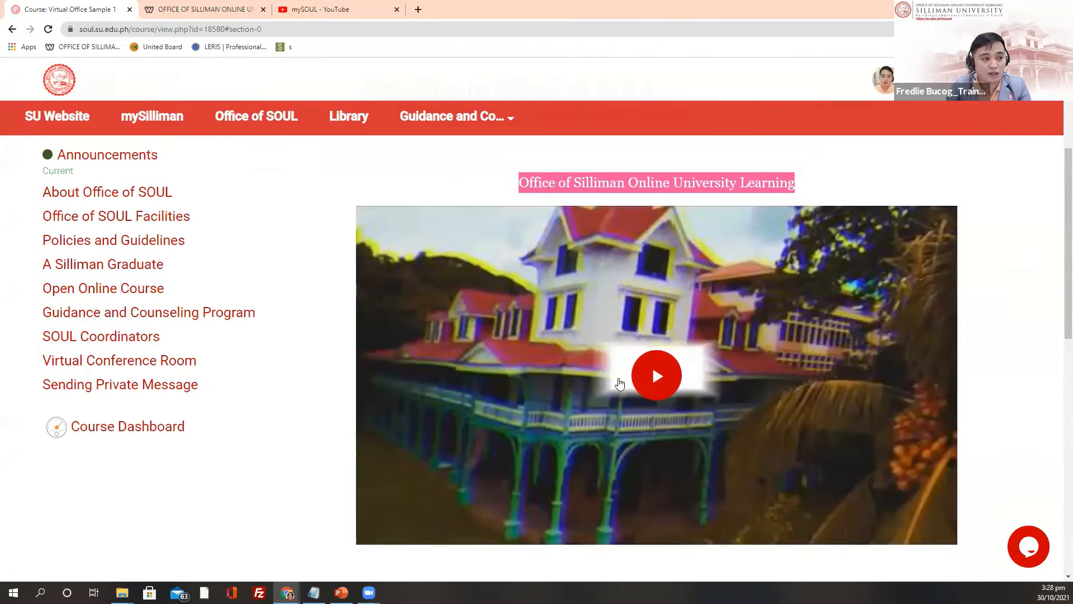
{"action": "left_click", "coordinate": [657, 385]}
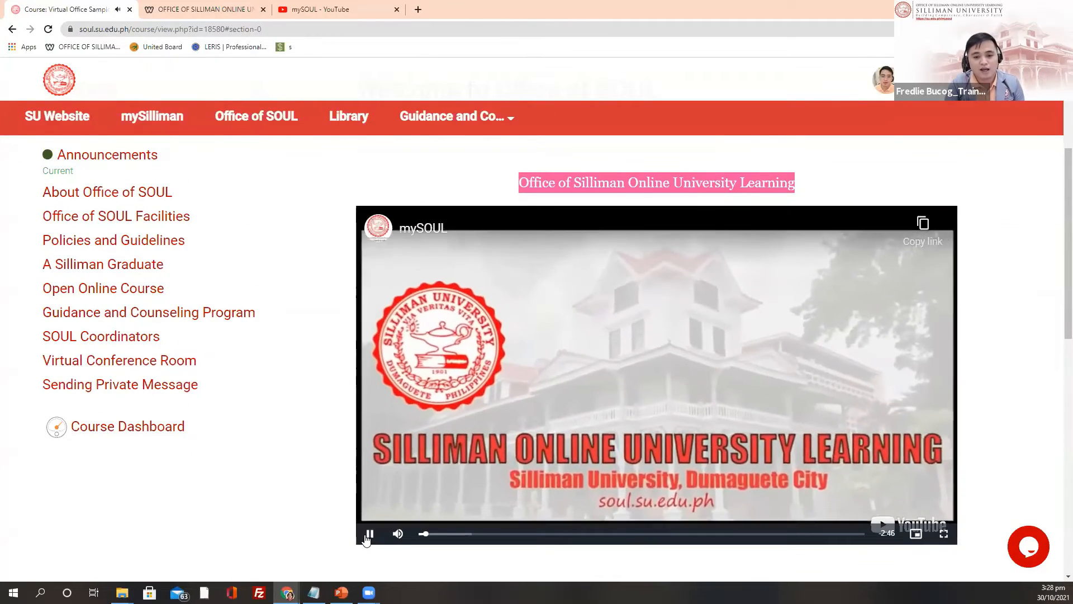
{"action": "left_click", "coordinate": [369, 534]}
{"action": "left_click", "coordinate": [929, 451]}
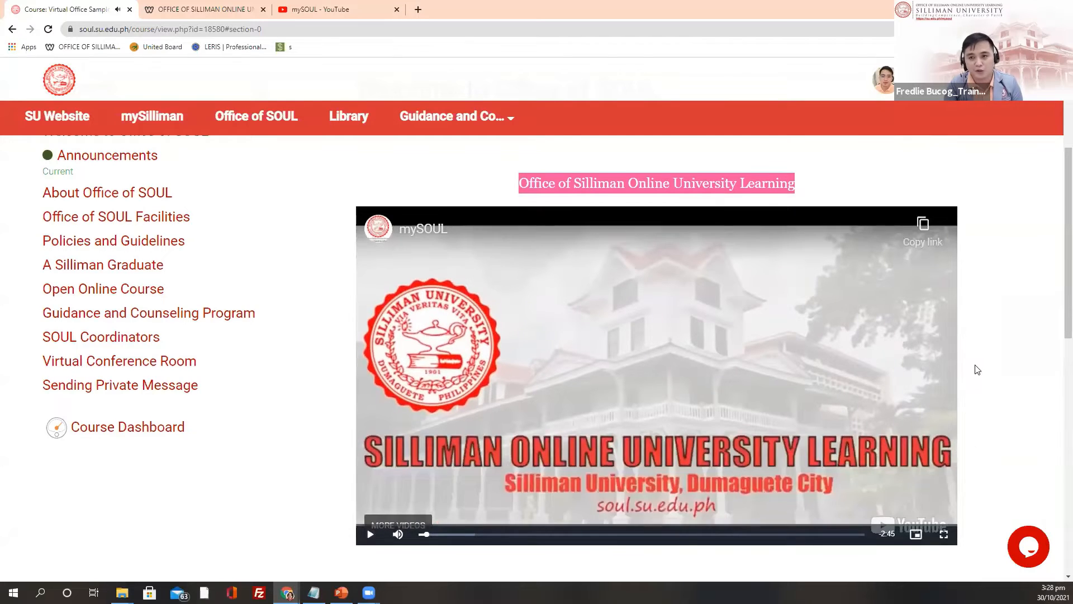
{"action": "scroll", "coordinate": [1006, 224], "scroll_direction": "up", "scroll_amount": 4}
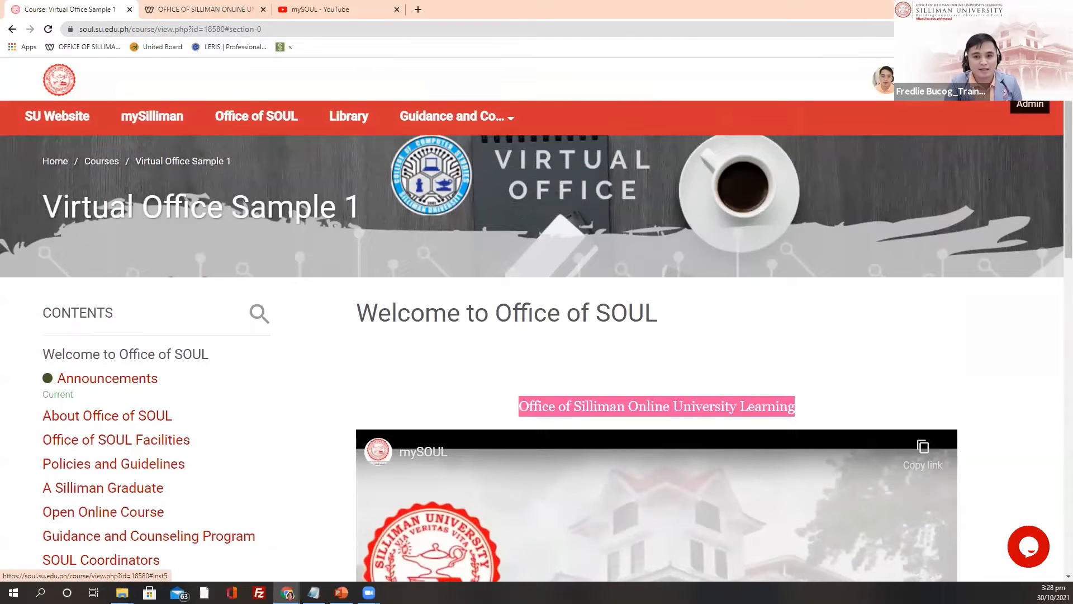
Step: Return to my normal role and open the Welcome to Office of SOUL section
{"action": "left_click", "coordinate": [1039, 117]}
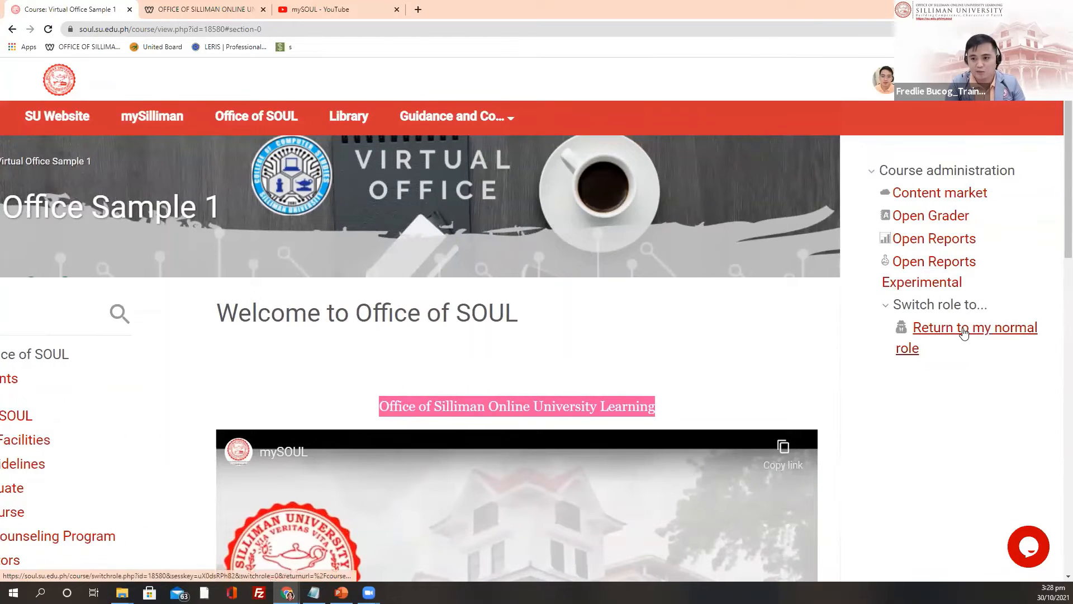
{"action": "left_click", "coordinate": [963, 332]}
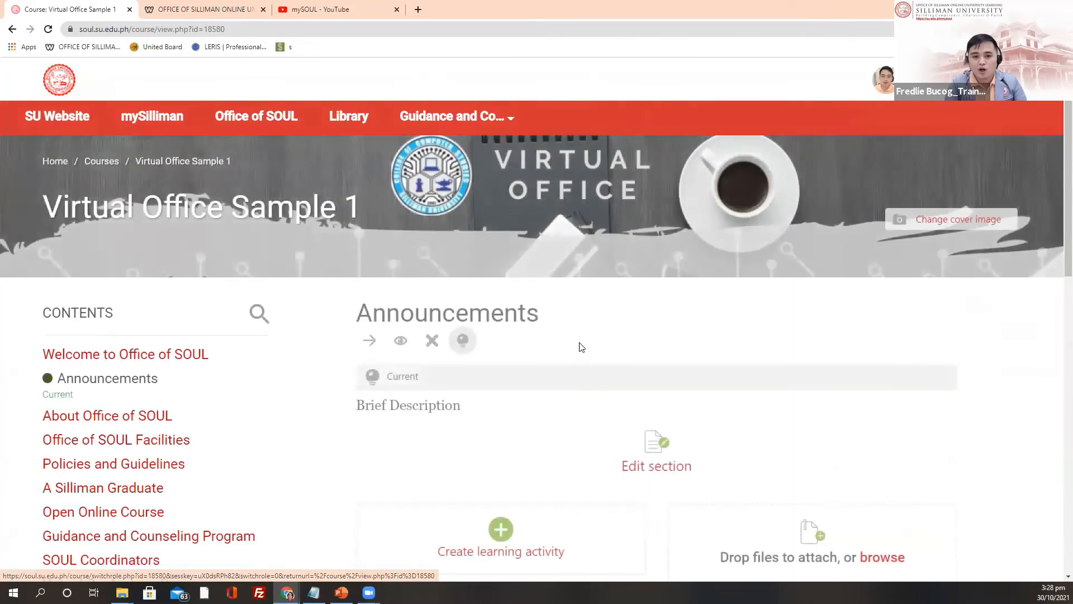
{"action": "left_click", "coordinate": [167, 357]}
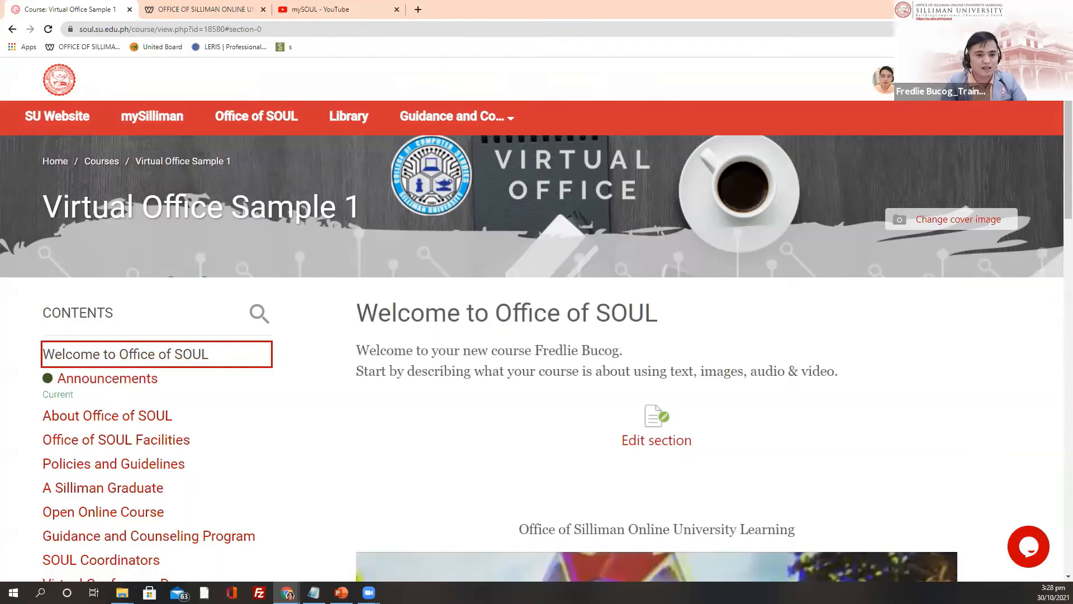
{"action": "key", "text": "alt+Tab"}
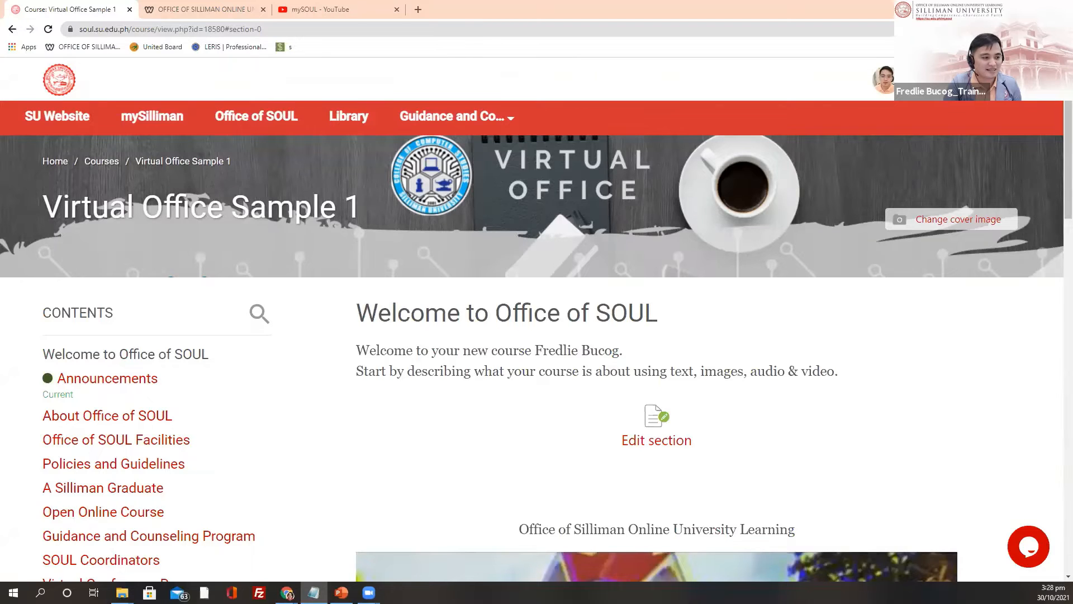
{"action": "key", "text": "alt+Tab"}
{"action": "key", "text": "alt+Tab"}
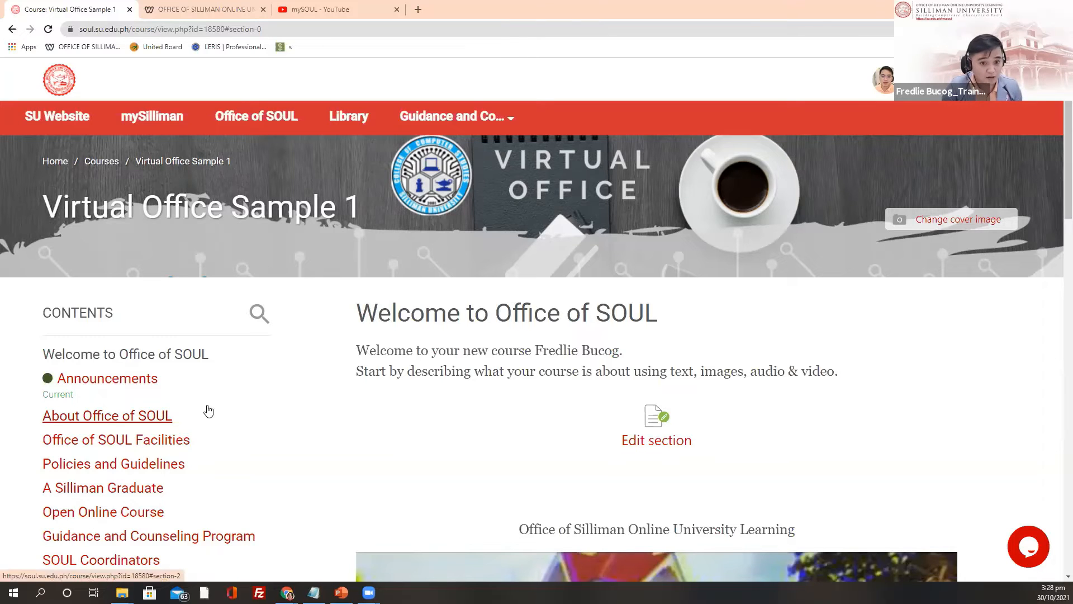
{"action": "scroll", "coordinate": [237, 405], "scroll_direction": "down", "scroll_amount": 2}
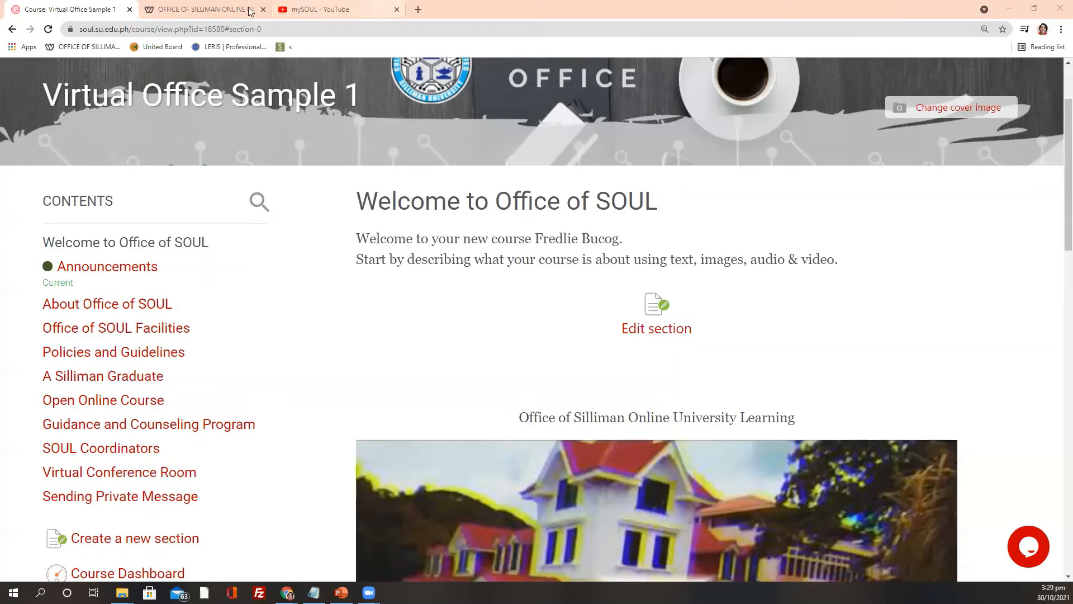
Step: On the mySOUL YouTube tab, try Create > Upload video, then cancel the new-channel prompt
{"action": "left_click", "coordinate": [315, 5]}
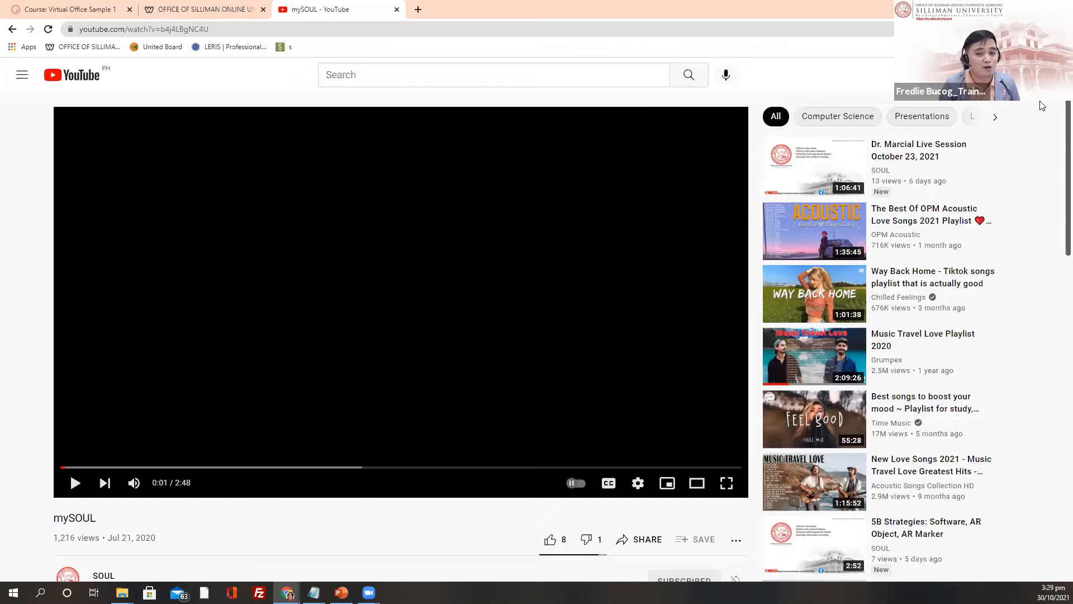
{"action": "left_click", "coordinate": [1040, 75]}
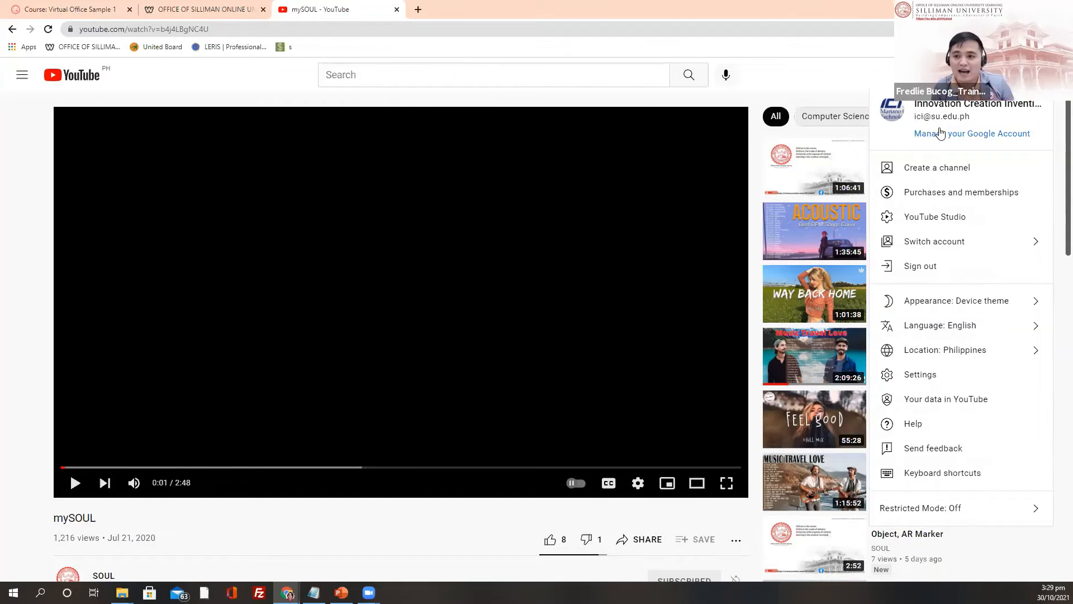
{"action": "left_click", "coordinate": [845, 80]}
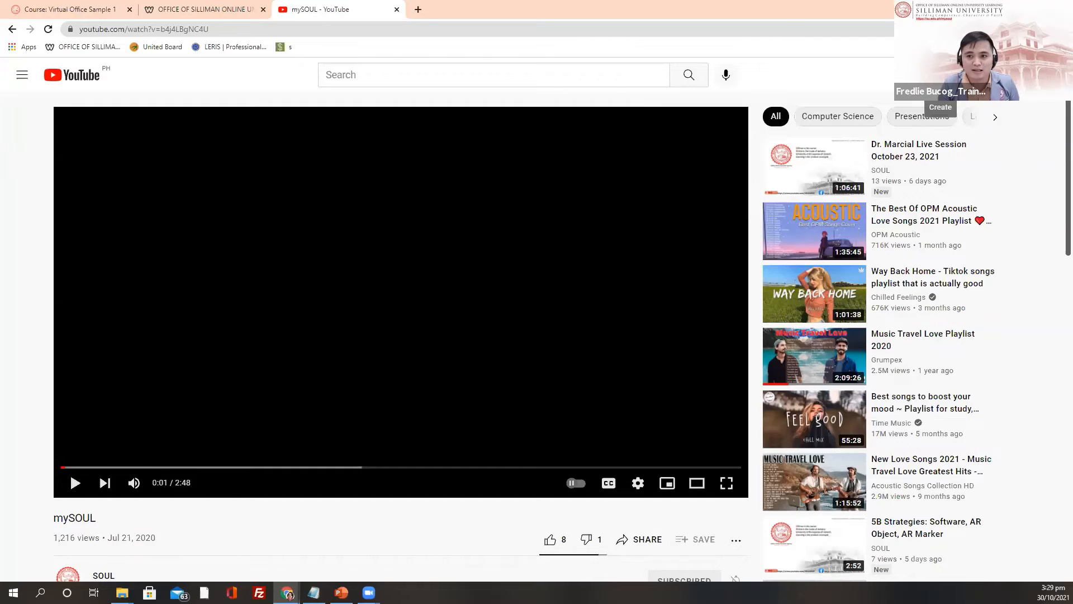
{"action": "left_click", "coordinate": [940, 75]}
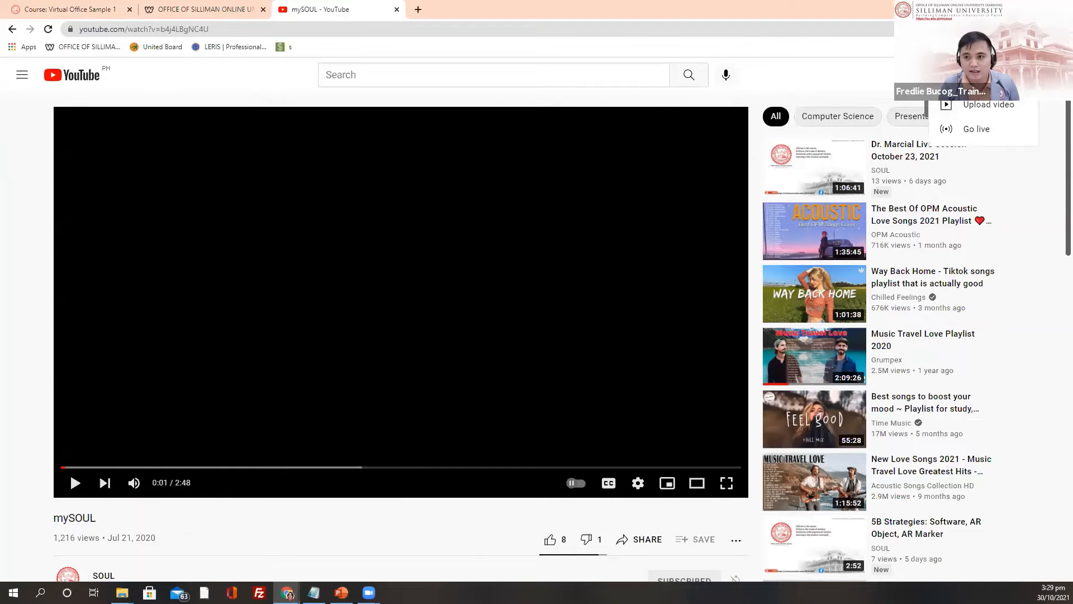
{"action": "left_click", "coordinate": [941, 75]}
{"action": "left_click", "coordinate": [941, 74]}
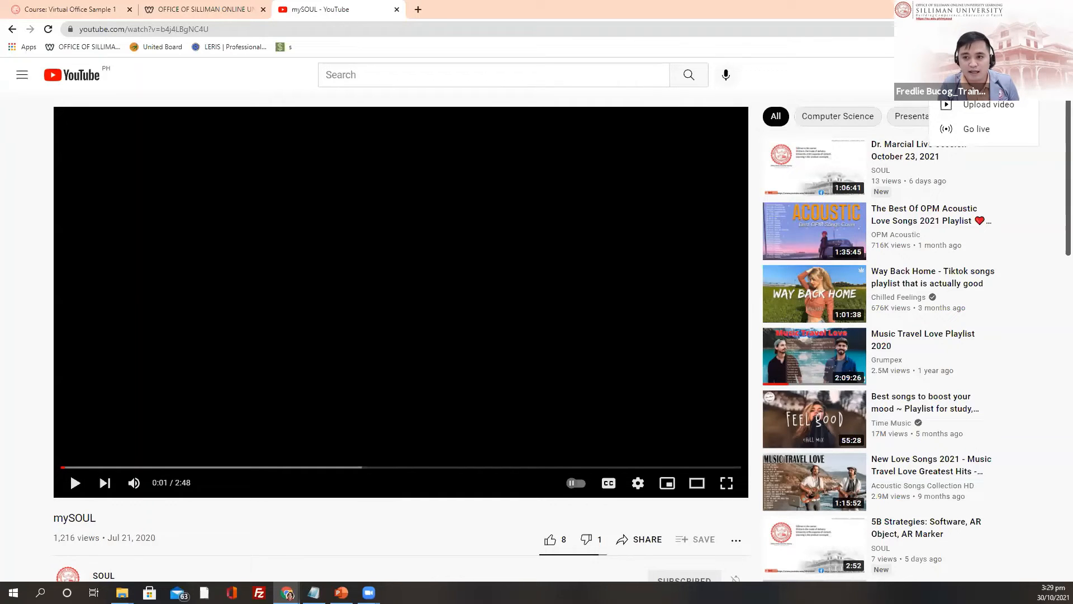
{"action": "left_click", "coordinate": [863, 77]}
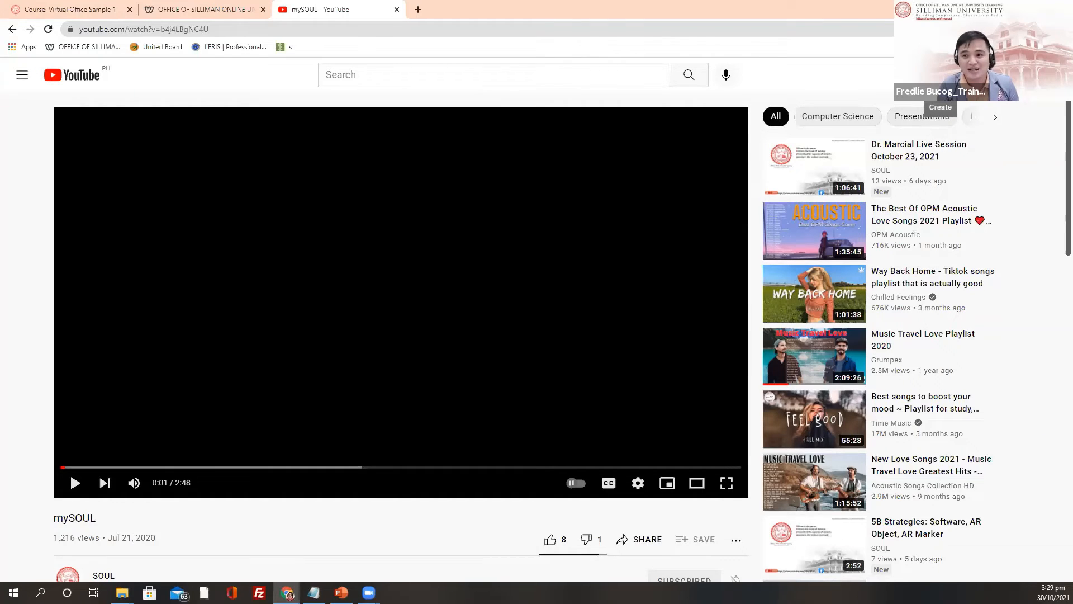
{"action": "left_click", "coordinate": [941, 74]}
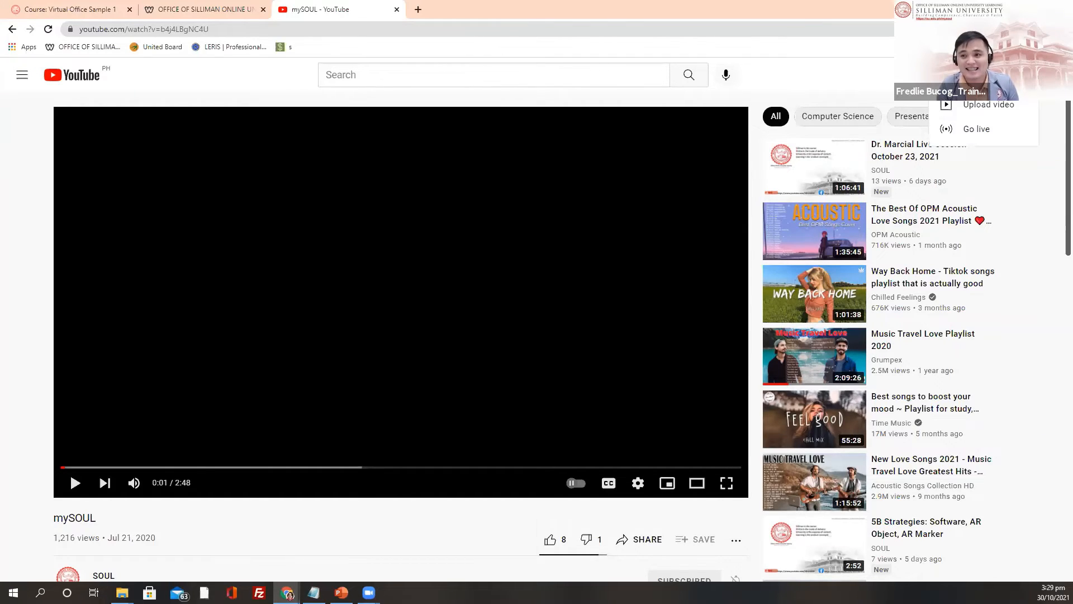
{"action": "left_click", "coordinate": [971, 114]}
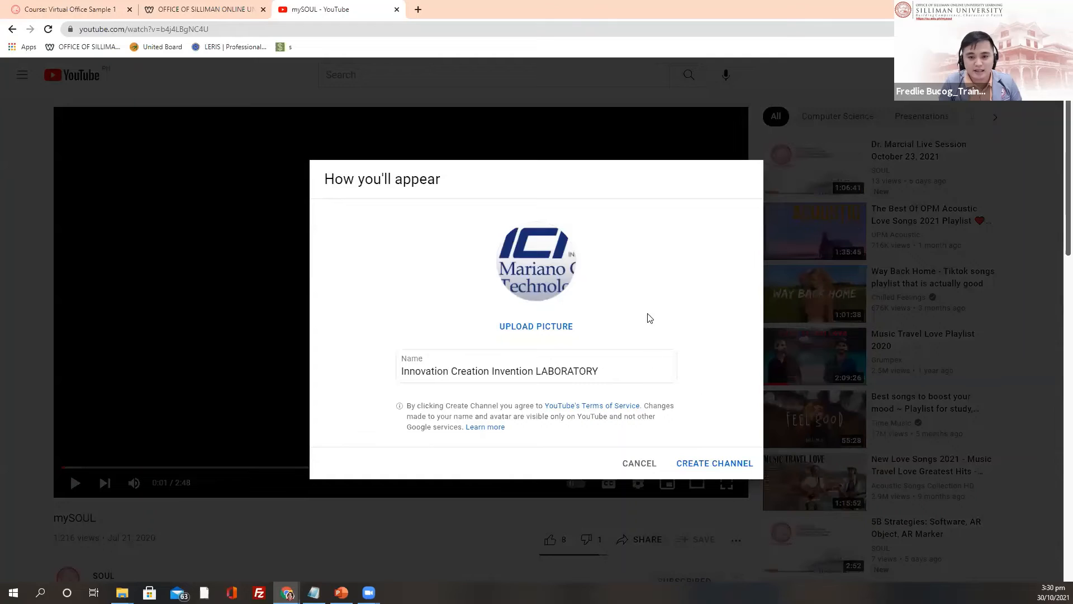
{"action": "left_click", "coordinate": [634, 463]}
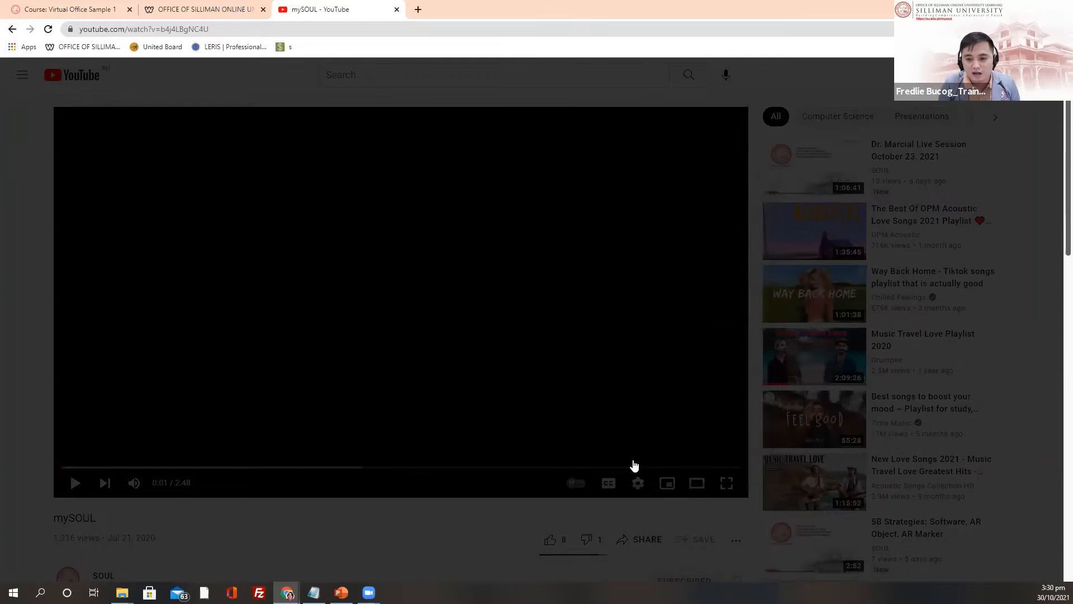
Step: Switch the YouTube account to the SOUL channel
{"action": "left_click", "coordinate": [1037, 75]}
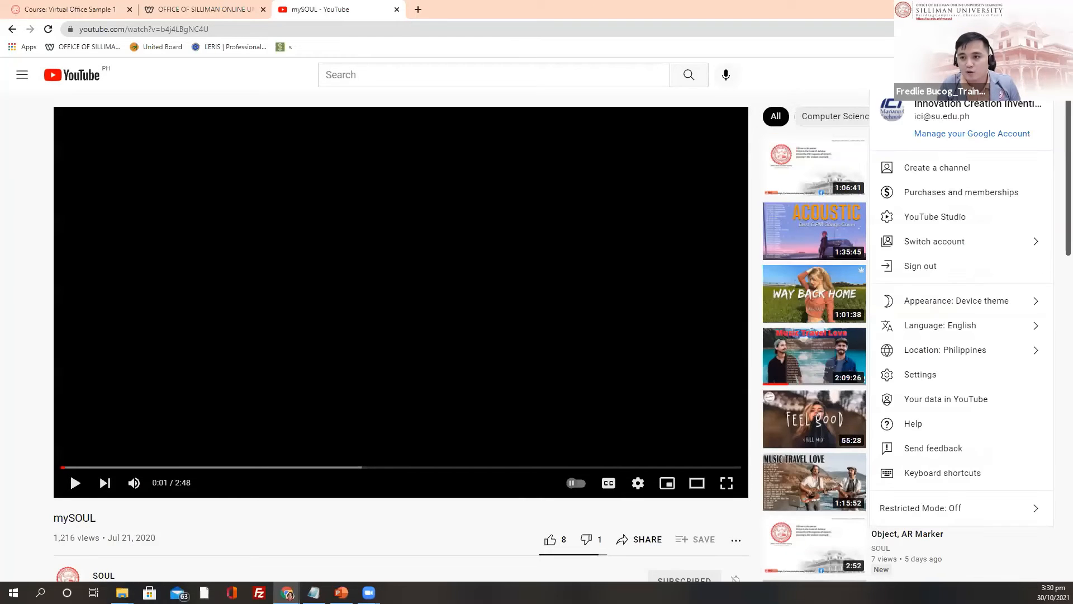
{"action": "left_click", "coordinate": [991, 245]}
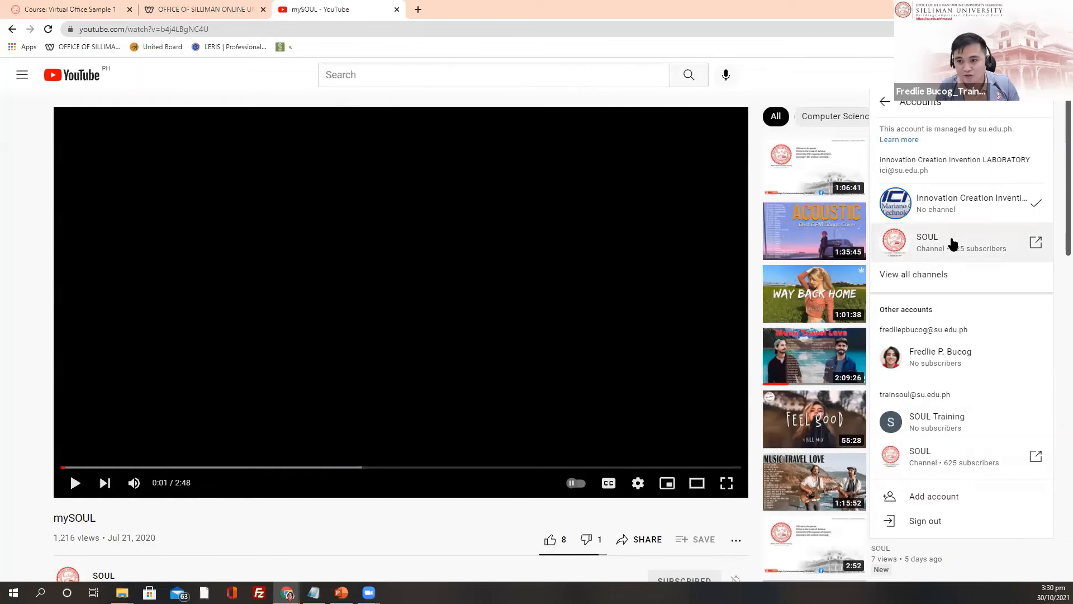
{"action": "left_click", "coordinate": [949, 242]}
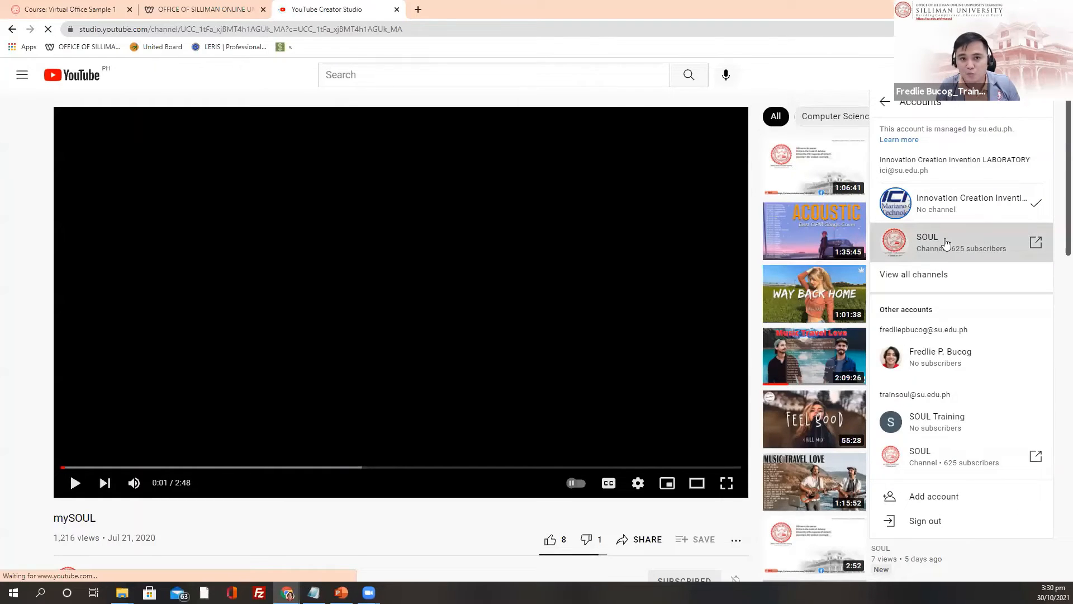
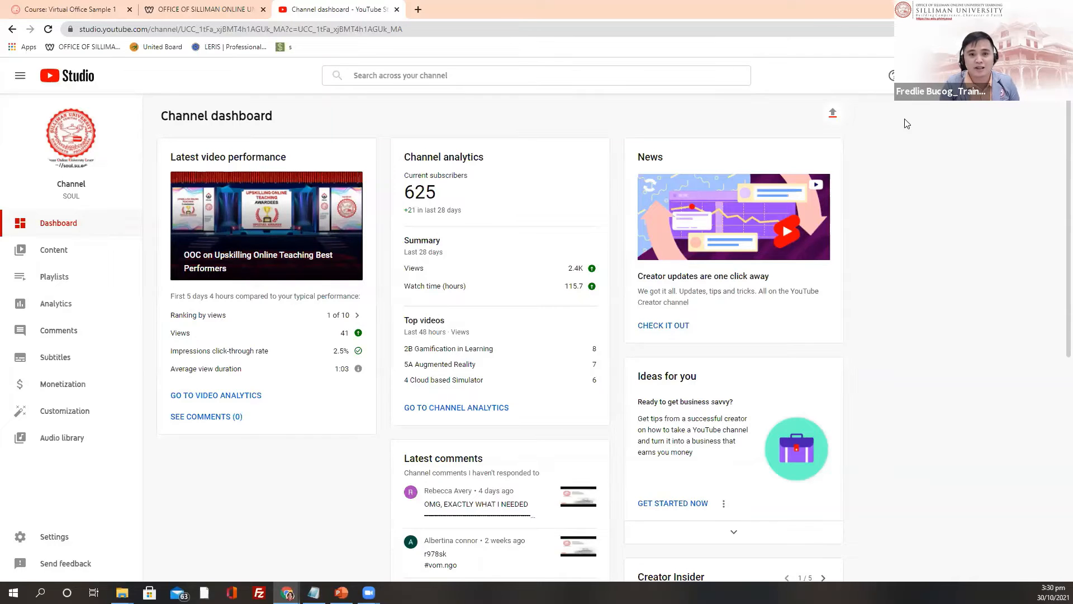
Step: Start a new video upload in YouTube Studio and browse for a file
{"action": "left_click", "coordinate": [942, 75]}
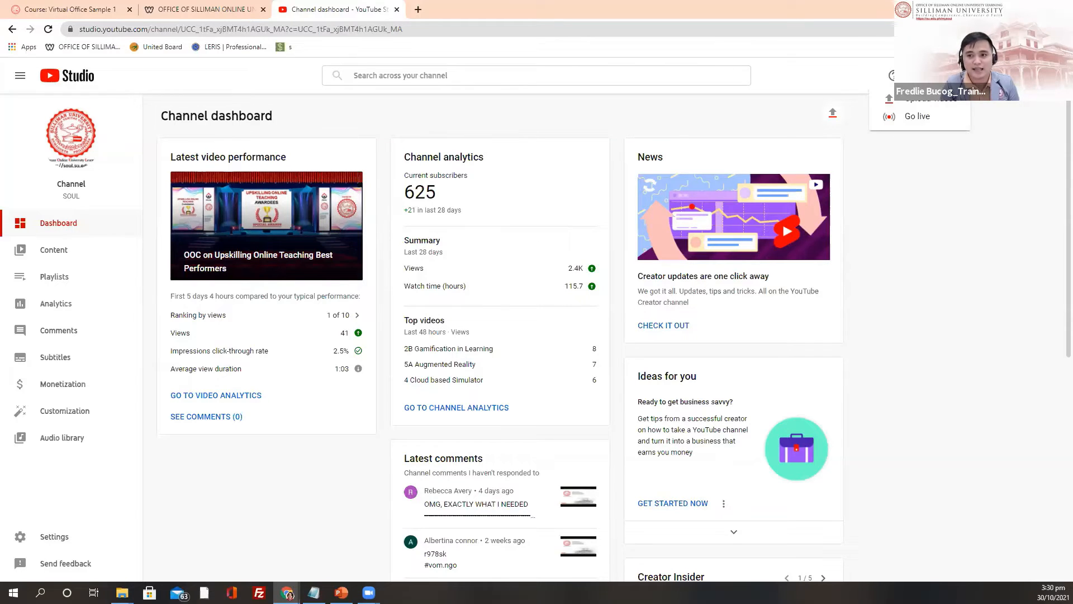
{"action": "left_click", "coordinate": [921, 104]}
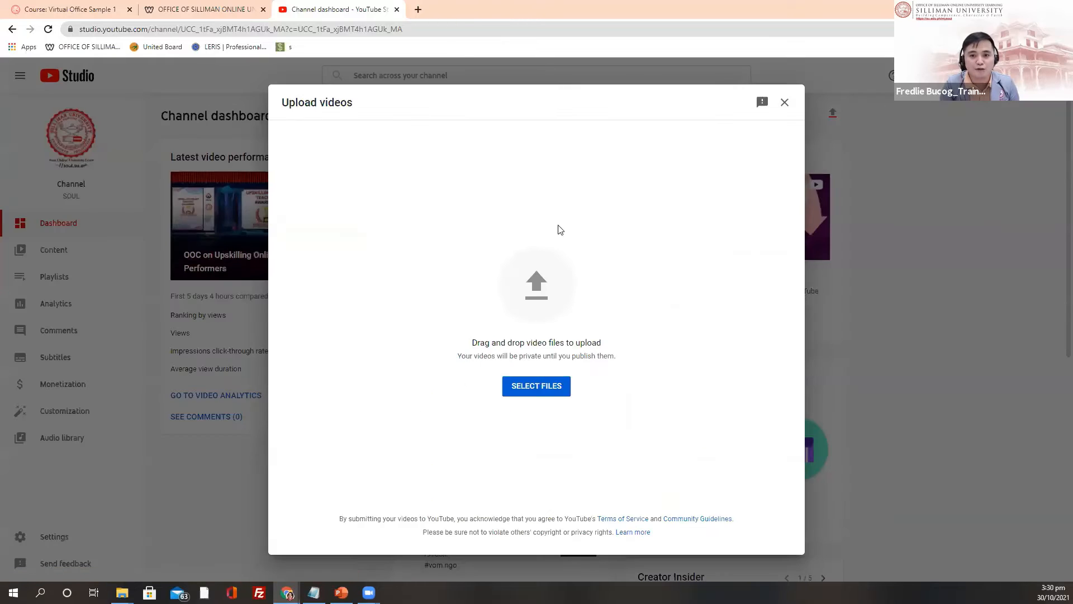
{"action": "left_click", "coordinate": [536, 386]}
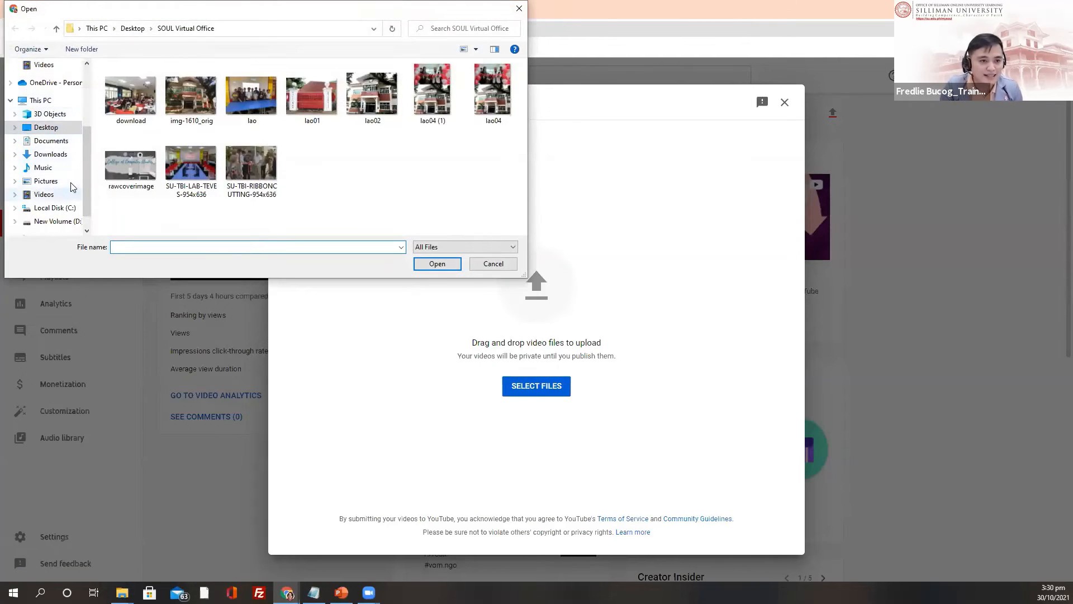
Step: Pick the INTRO clip from the Downloads folder and upload it
{"action": "left_click_drag", "start_coordinate": [88, 170], "coordinate": [88, 104]}
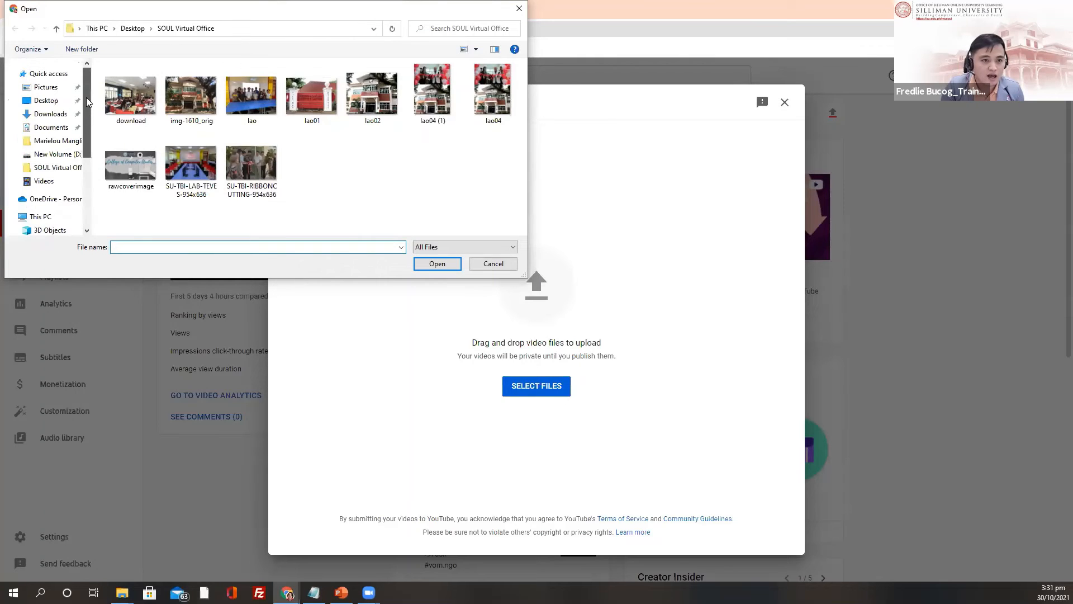
{"action": "left_click", "coordinate": [54, 115]}
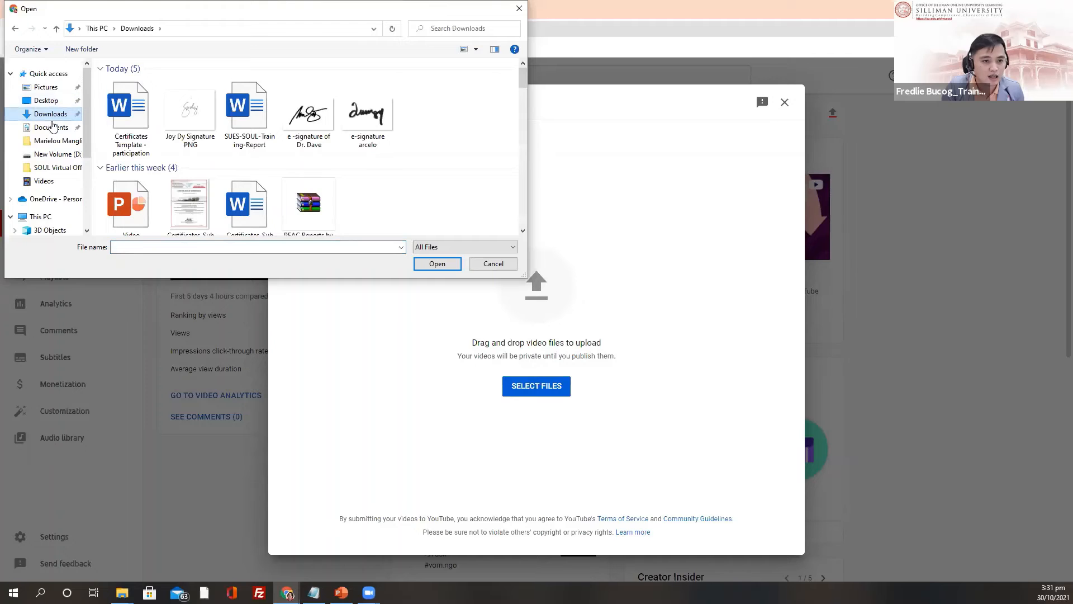
{"action": "scroll", "coordinate": [268, 178], "scroll_direction": "down", "scroll_amount": 5}
{"action": "scroll", "coordinate": [263, 179], "scroll_direction": "down", "scroll_amount": 3}
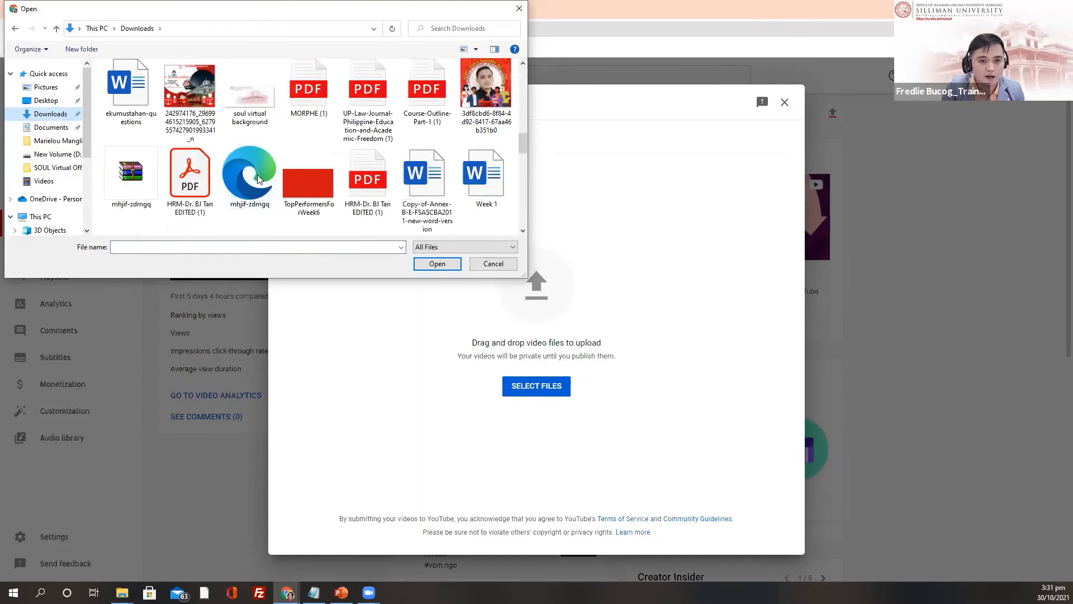
{"action": "scroll", "coordinate": [280, 157], "scroll_direction": "down", "scroll_amount": 3}
{"action": "scroll", "coordinate": [310, 159], "scroll_direction": "up", "scroll_amount": 5}
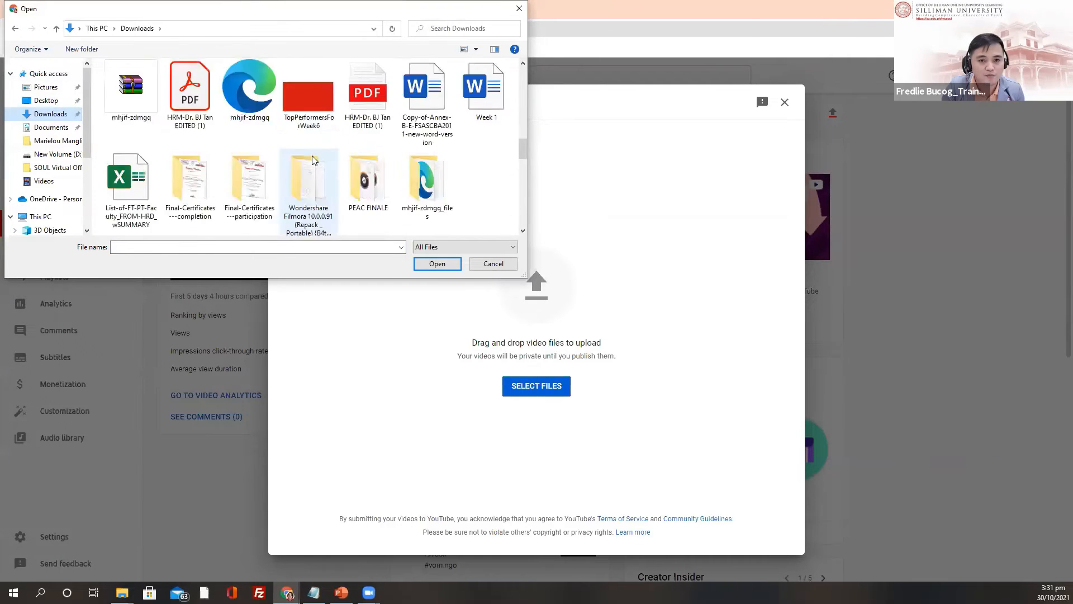
{"action": "scroll", "coordinate": [218, 150], "scroll_direction": "up", "scroll_amount": 3}
{"action": "scroll", "coordinate": [245, 150], "scroll_direction": "up", "scroll_amount": 3}
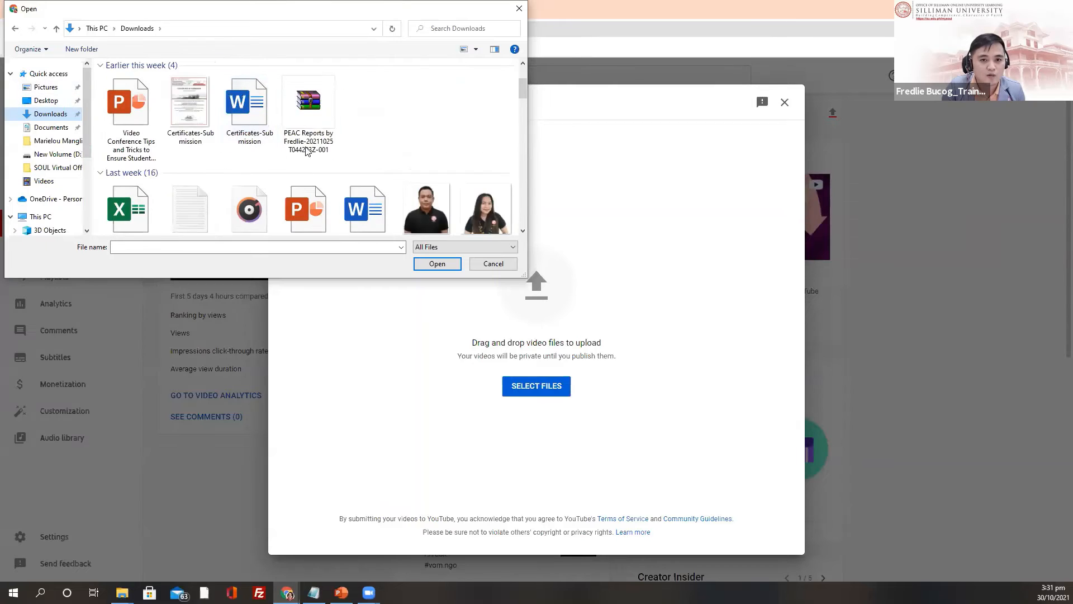
{"action": "scroll", "coordinate": [322, 151], "scroll_direction": "down", "scroll_amount": 2}
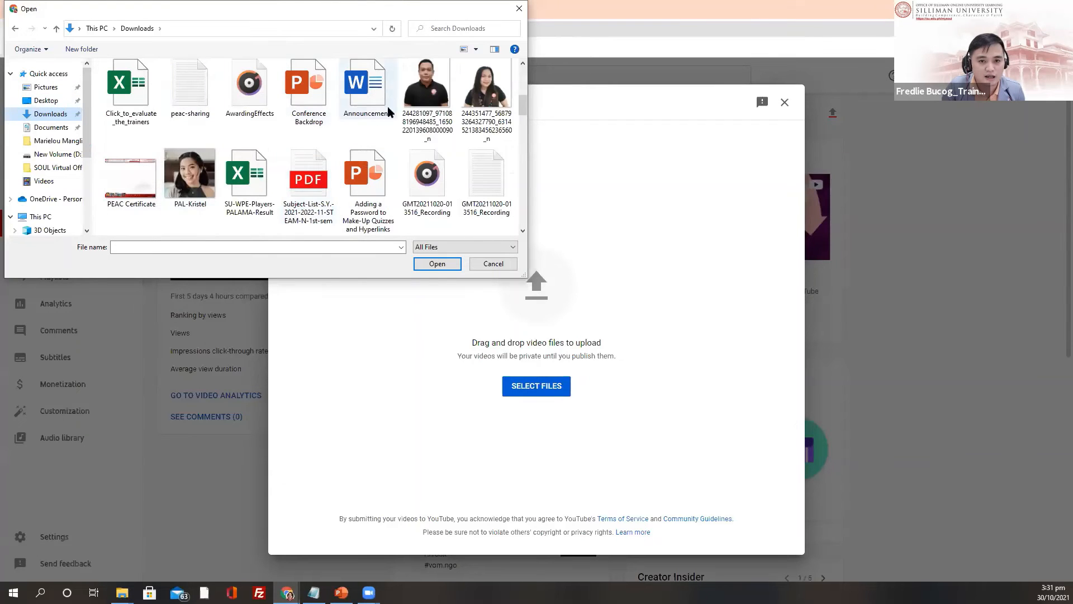
{"action": "scroll", "coordinate": [312, 185], "scroll_direction": "down", "scroll_amount": 3}
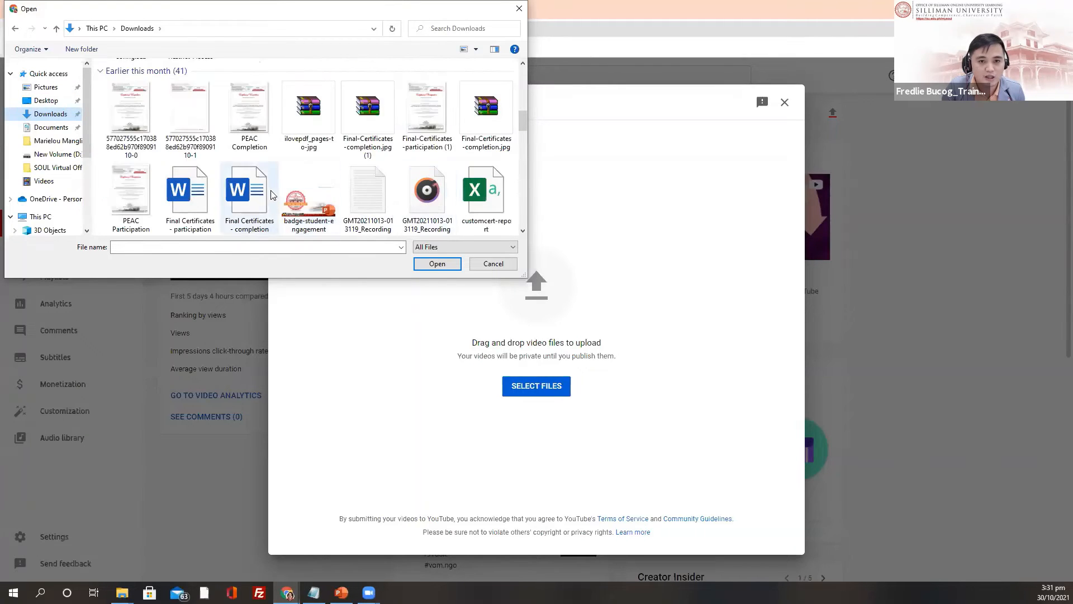
{"action": "scroll", "coordinate": [185, 213], "scroll_direction": "down", "scroll_amount": 2}
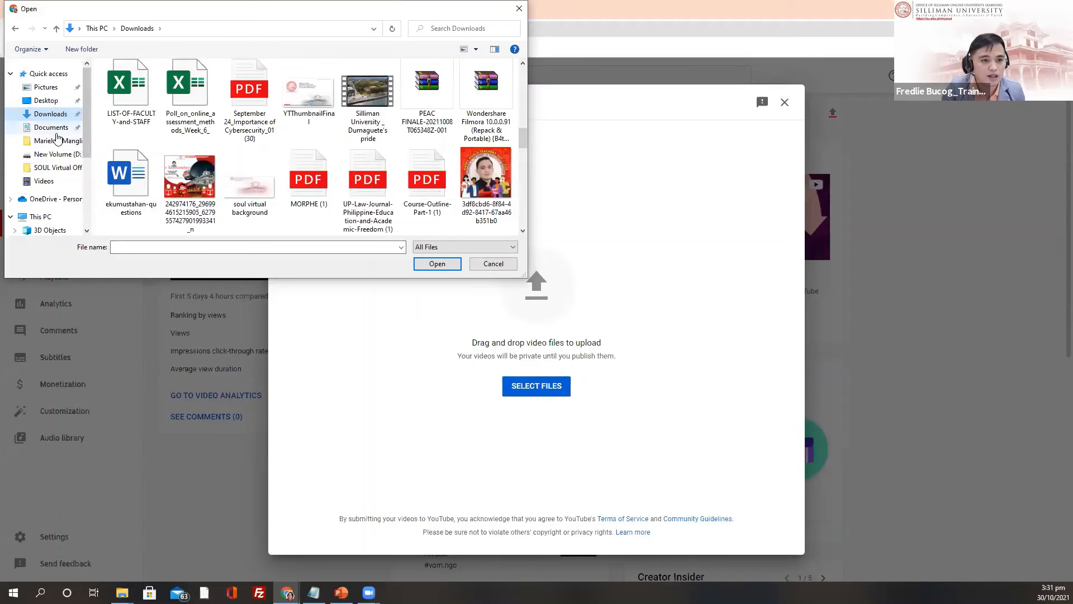
{"action": "scroll", "coordinate": [257, 196], "scroll_direction": "down", "scroll_amount": 4}
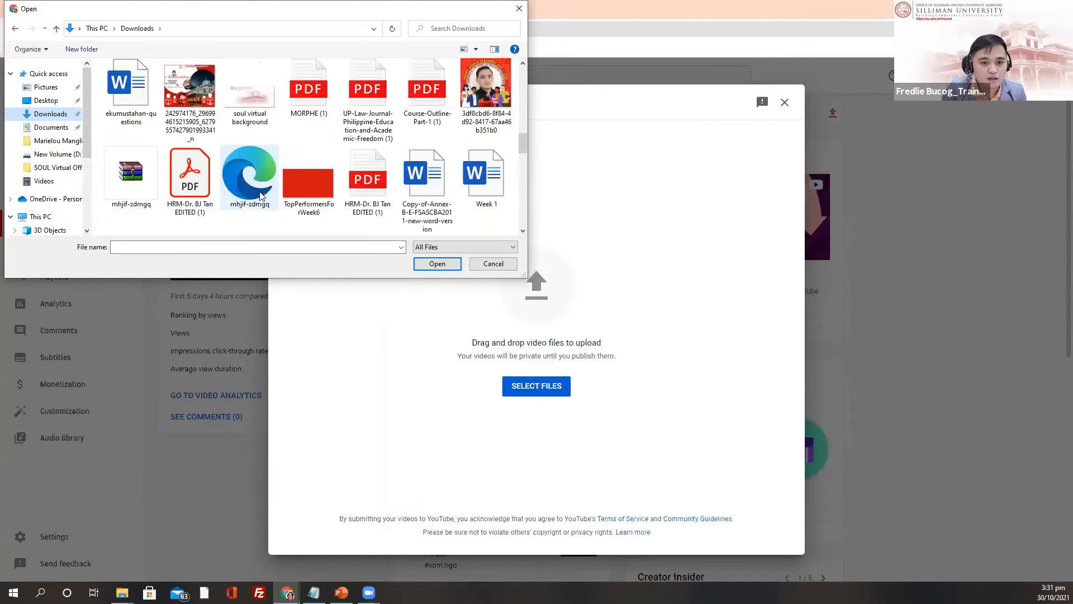
{"action": "scroll", "coordinate": [263, 204], "scroll_direction": "down", "scroll_amount": 6}
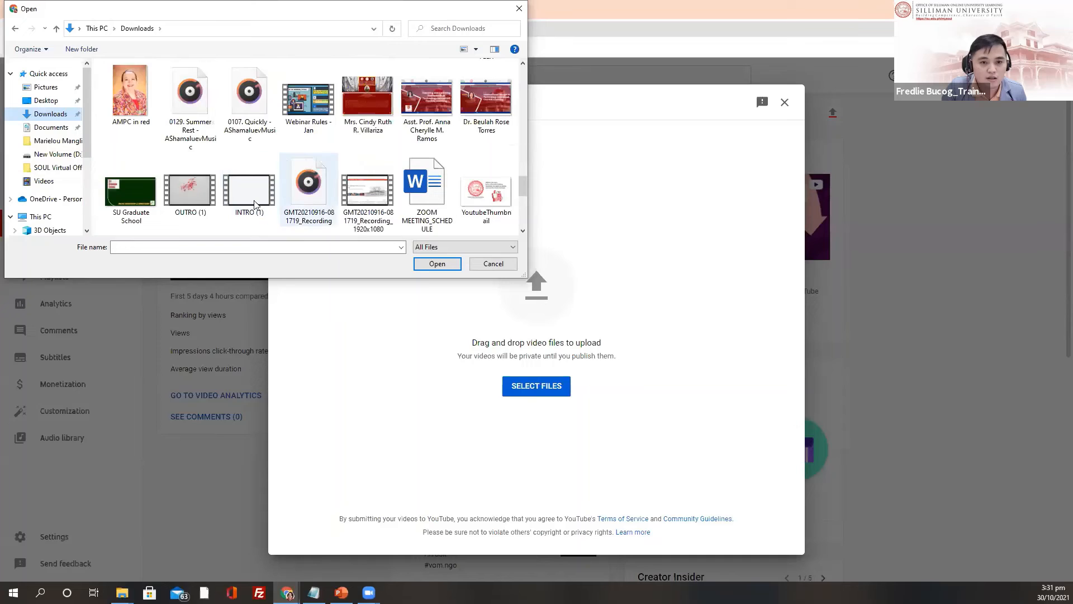
{"action": "scroll", "coordinate": [309, 195], "scroll_direction": "down", "scroll_amount": 3}
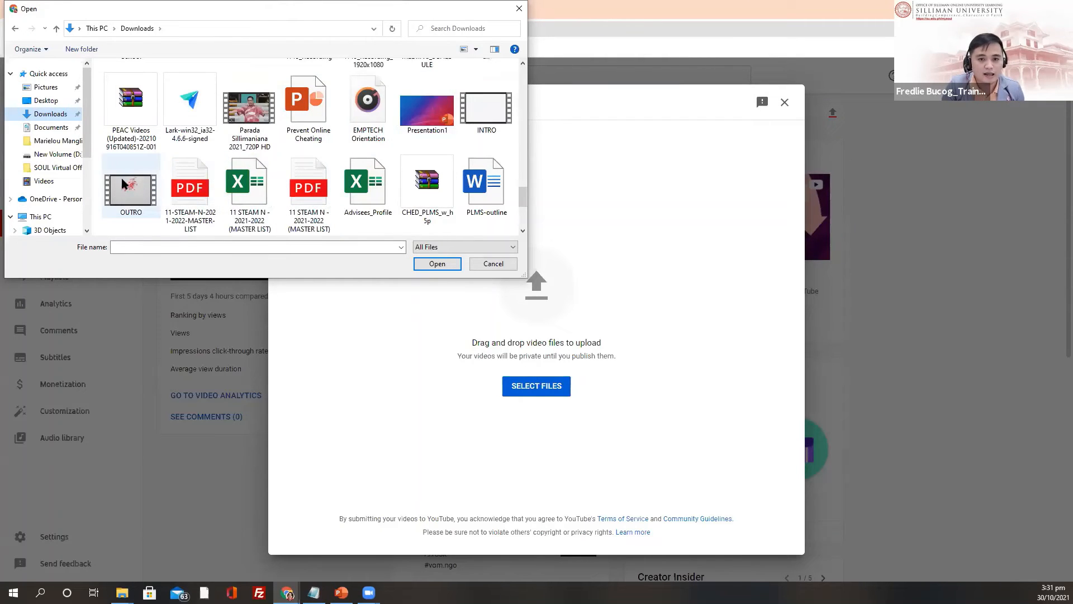
{"action": "left_click", "coordinate": [491, 118]}
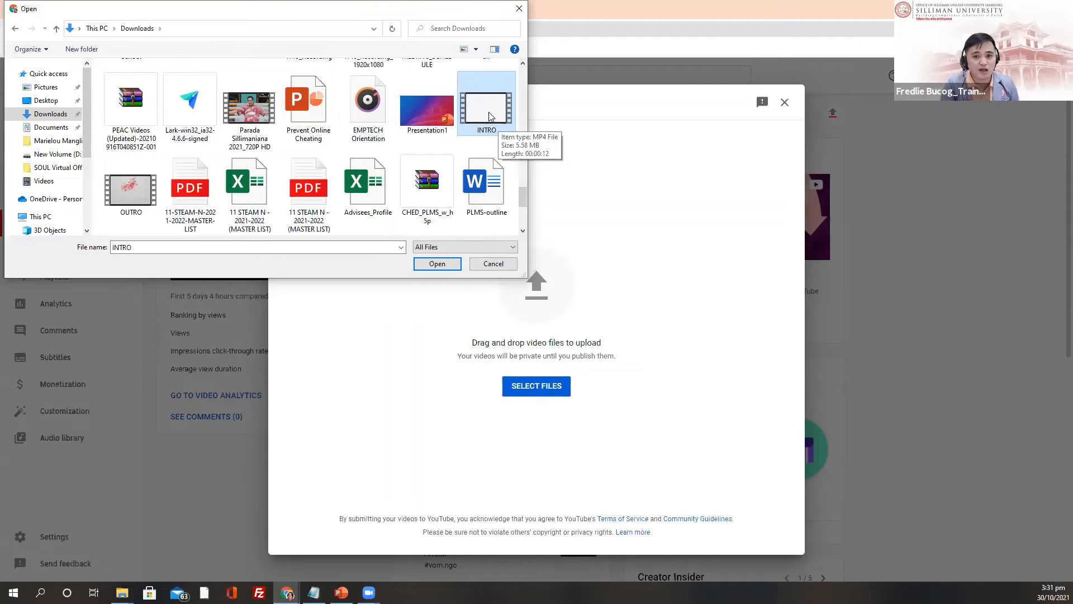
{"action": "left_click", "coordinate": [437, 263]}
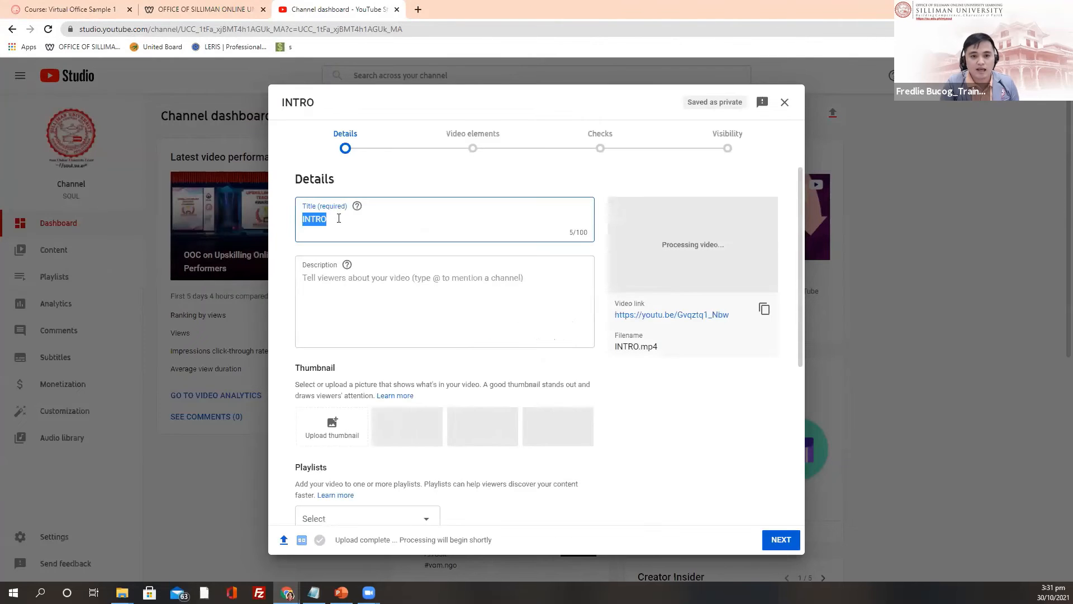
Step: Retitle the video 'Introduction to Office of SOUL'
{"action": "key", "text": "BackSpace"}
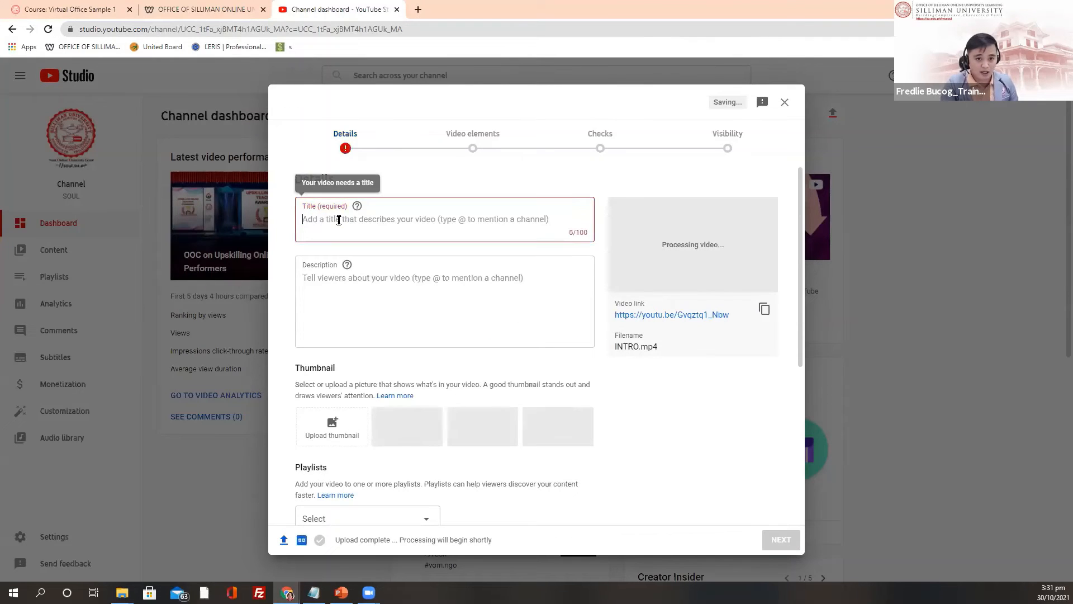
{"action": "type", "text": "Int"}
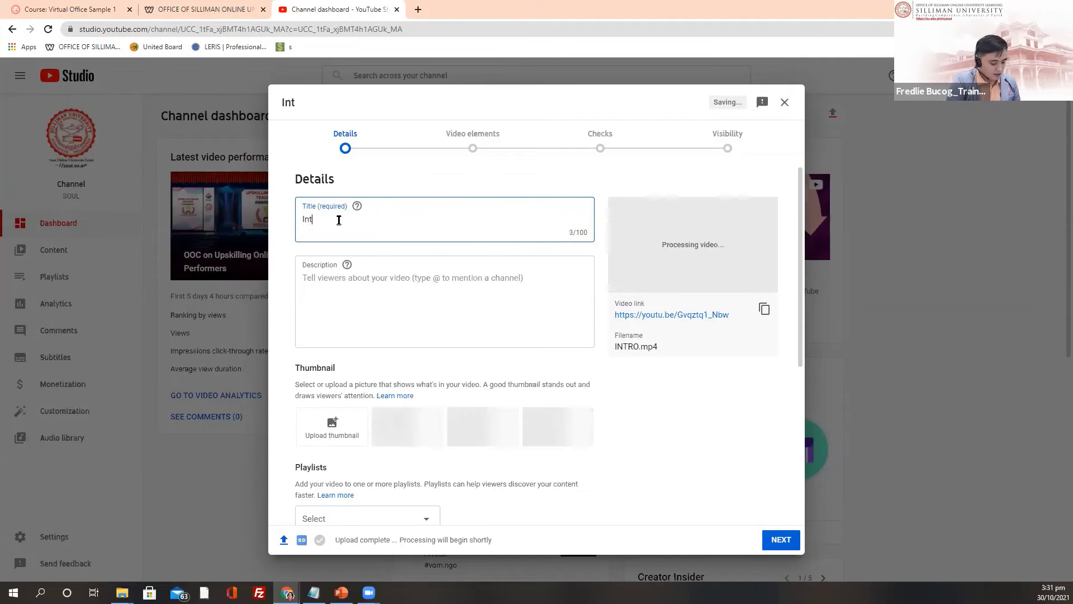
{"action": "type", "text": "roduction"}
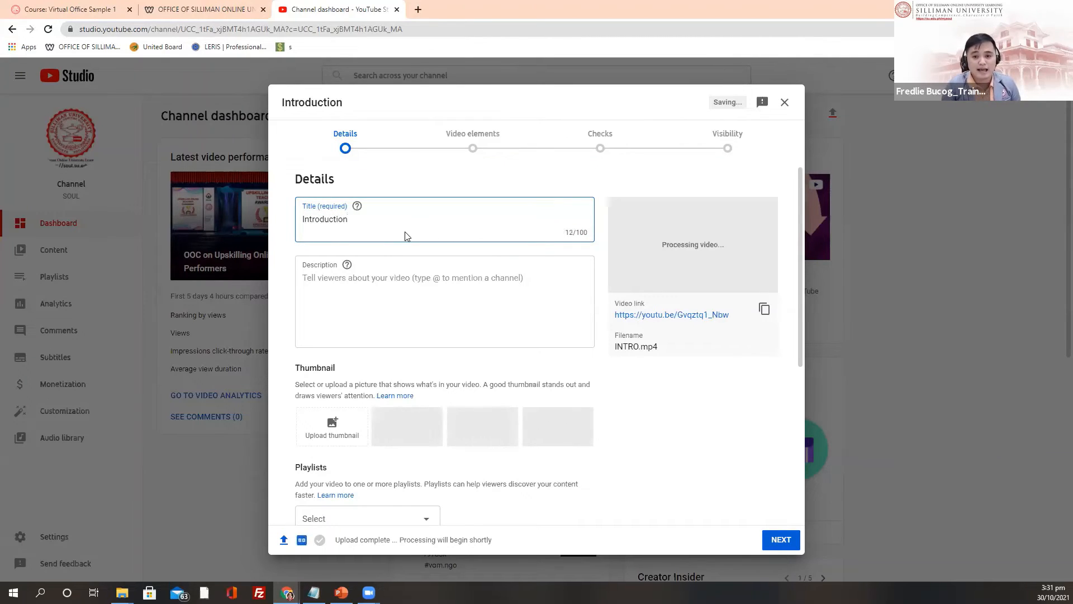
{"action": "scroll", "coordinate": [491, 263], "scroll_direction": "down", "scroll_amount": 1}
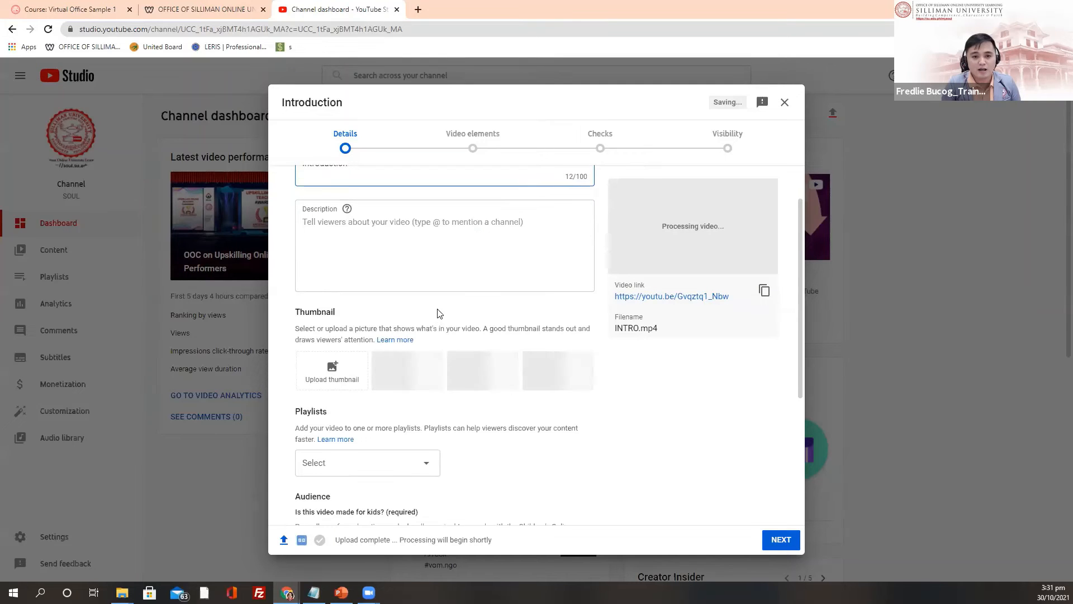
{"action": "scroll", "coordinate": [438, 313], "scroll_direction": "up", "scroll_amount": 1}
{"action": "left_click", "coordinate": [333, 281]}
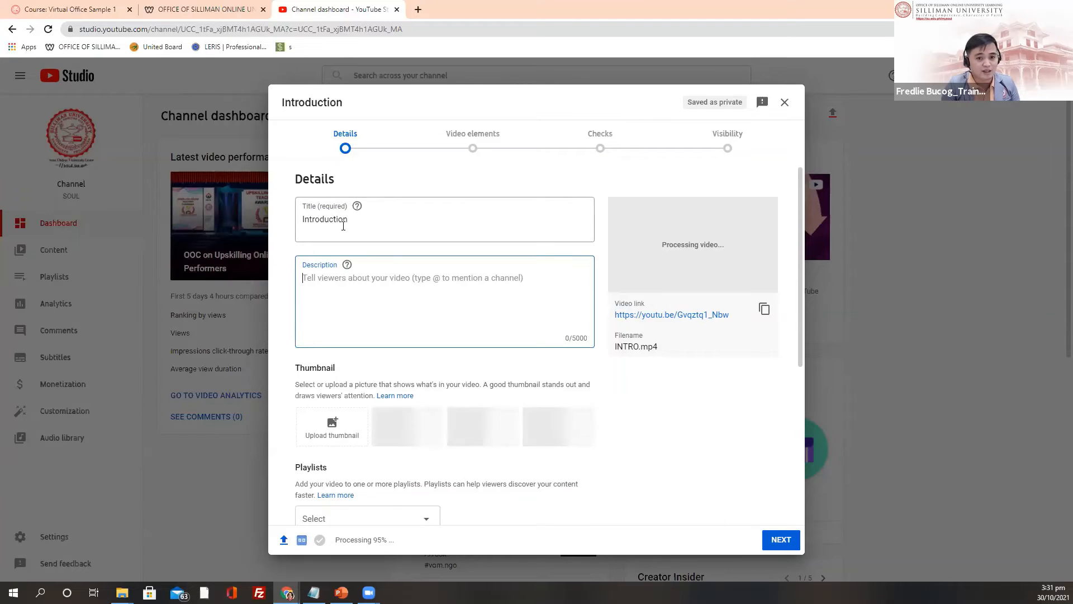
{"action": "left_click", "coordinate": [393, 220]}
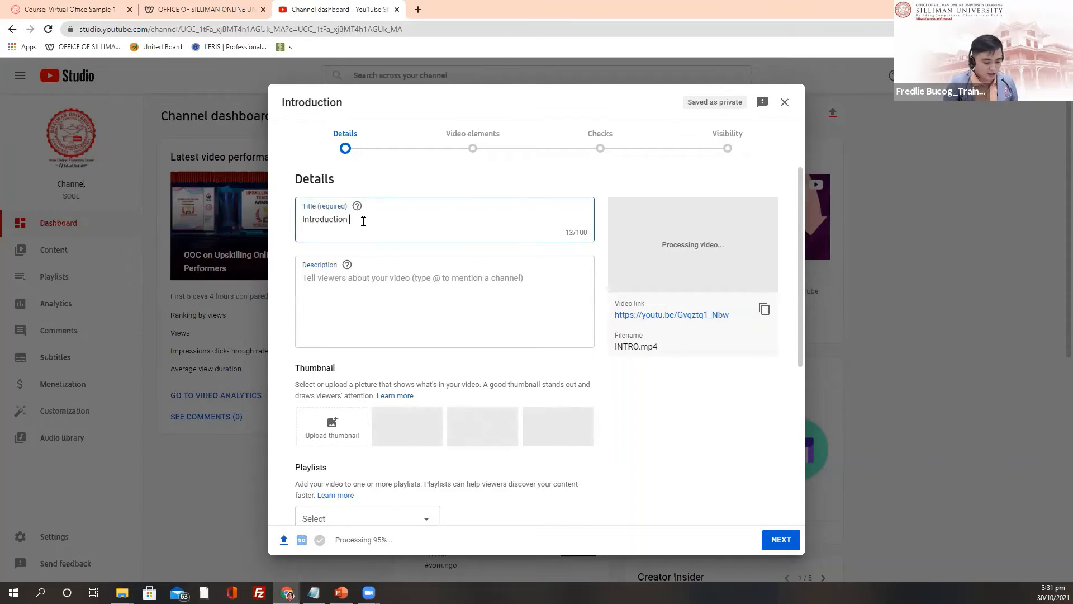
{"action": "type", "text": "to "}
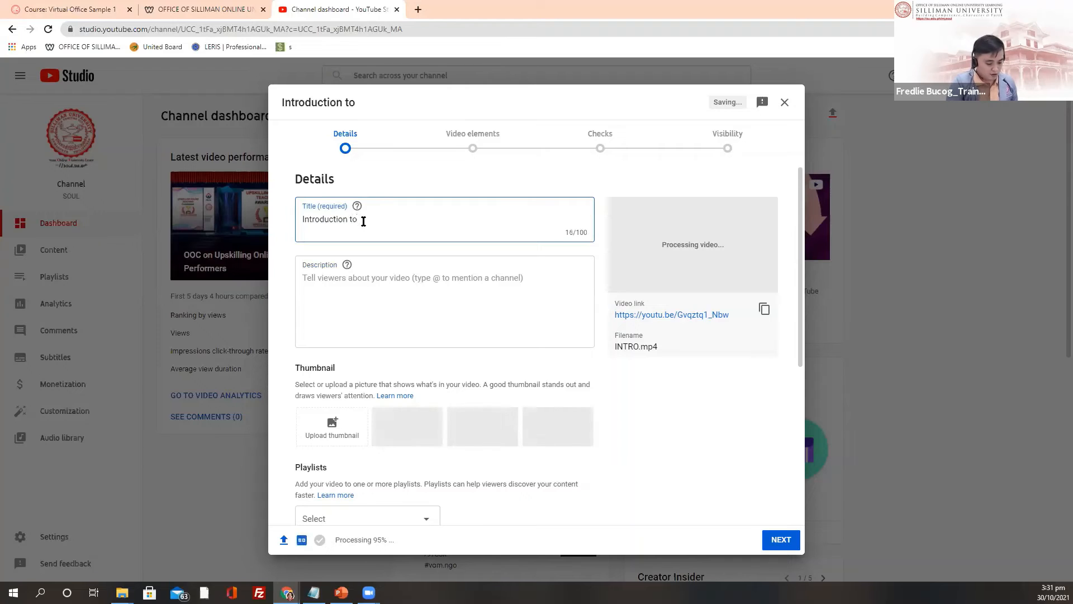
{"action": "type", "text": "Offic"}
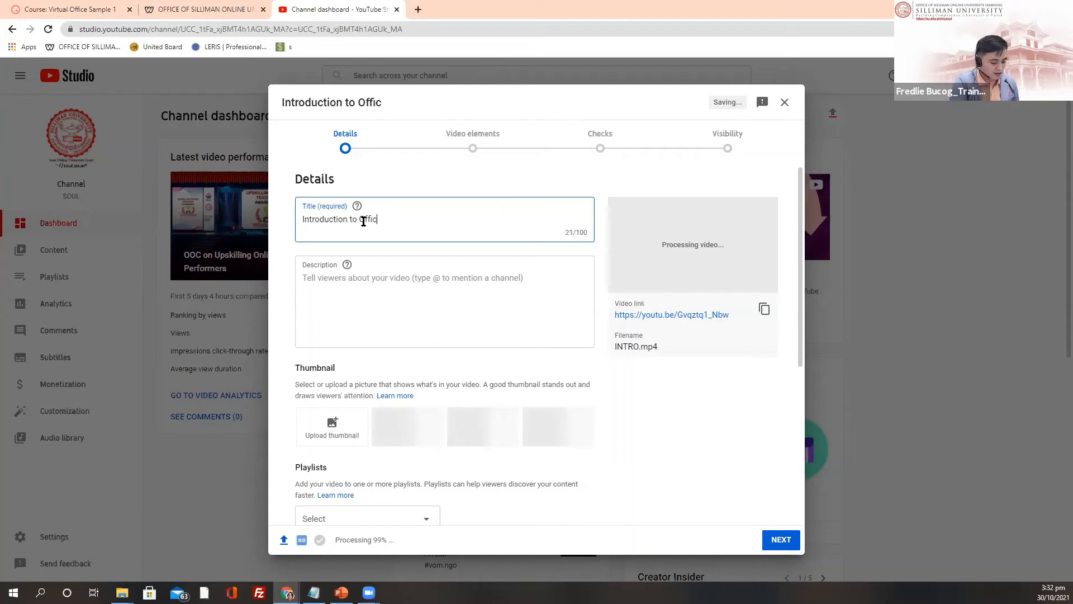
{"action": "type", "text": "e of SOUL"}
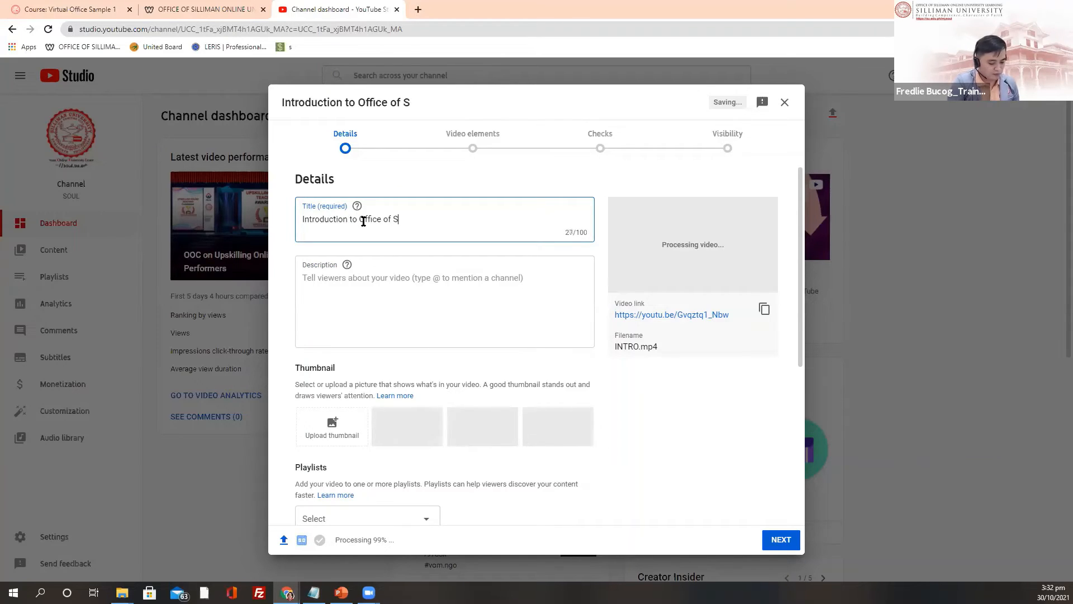
{"action": "left_click", "coordinate": [331, 287]}
Step: Set the soul virtual background image from Downloads as the custom thumbnail
{"action": "scroll", "coordinate": [357, 363], "scroll_direction": "down", "scroll_amount": 2}
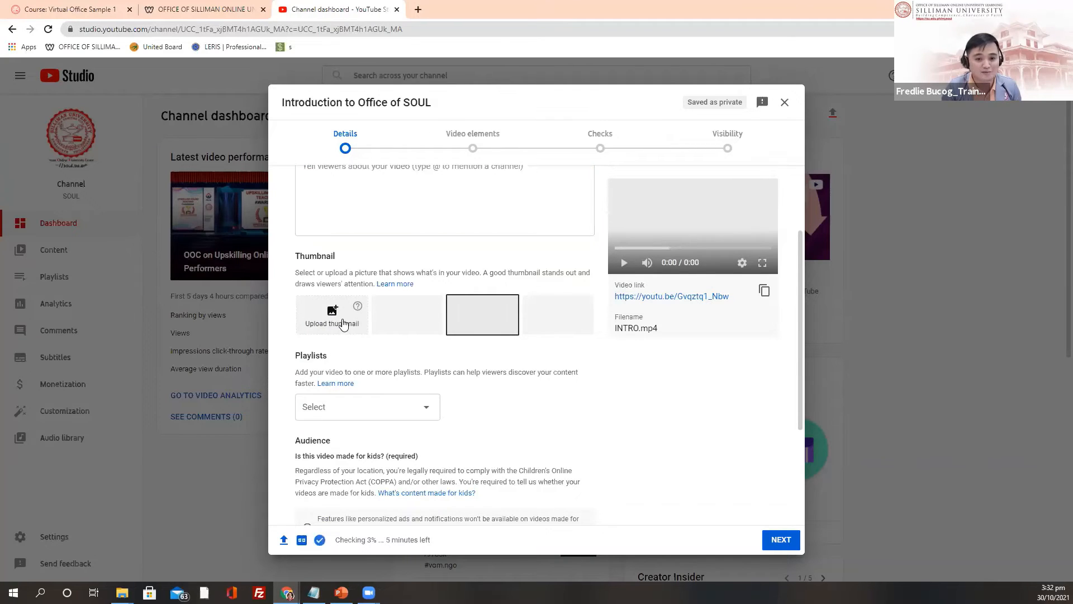
{"action": "left_click", "coordinate": [342, 323]}
{"action": "scroll", "coordinate": [144, 181], "scroll_direction": "down", "scroll_amount": 10}
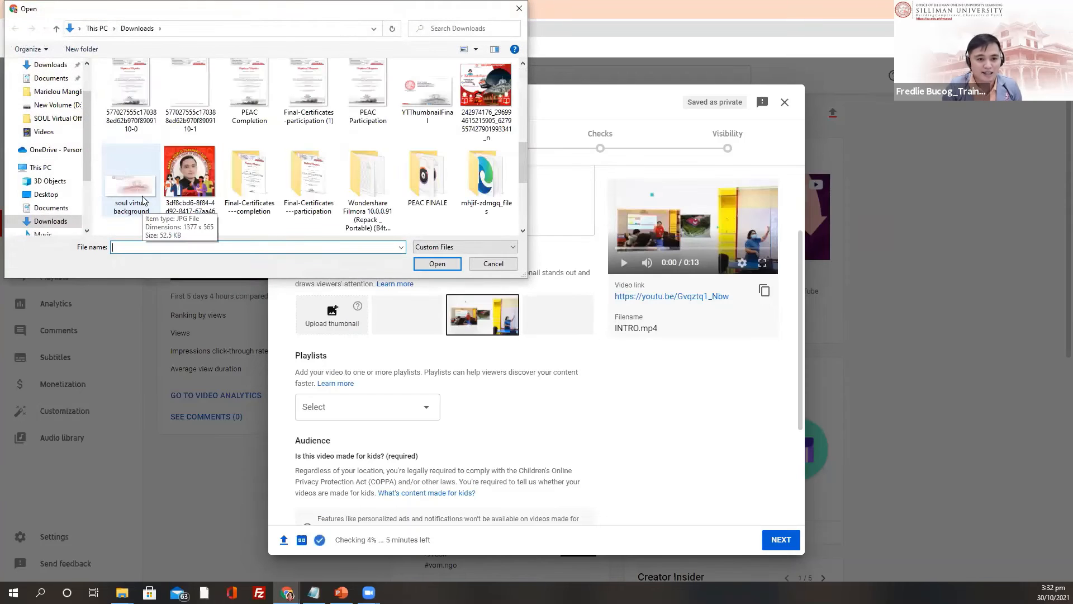
{"action": "scroll", "coordinate": [233, 177], "scroll_direction": "up", "scroll_amount": 3}
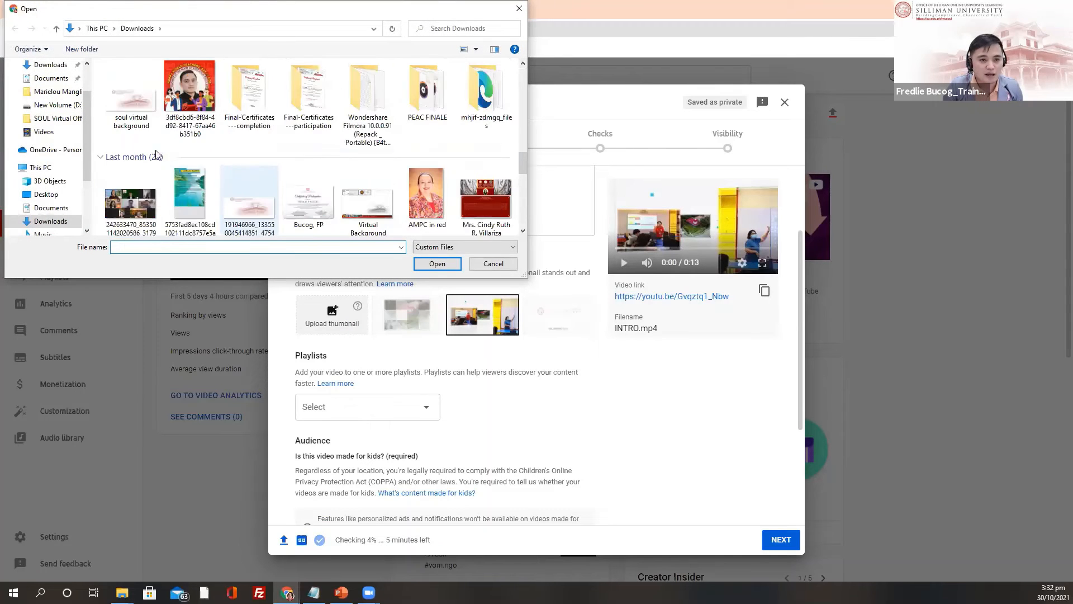
{"action": "left_click", "coordinate": [128, 106]}
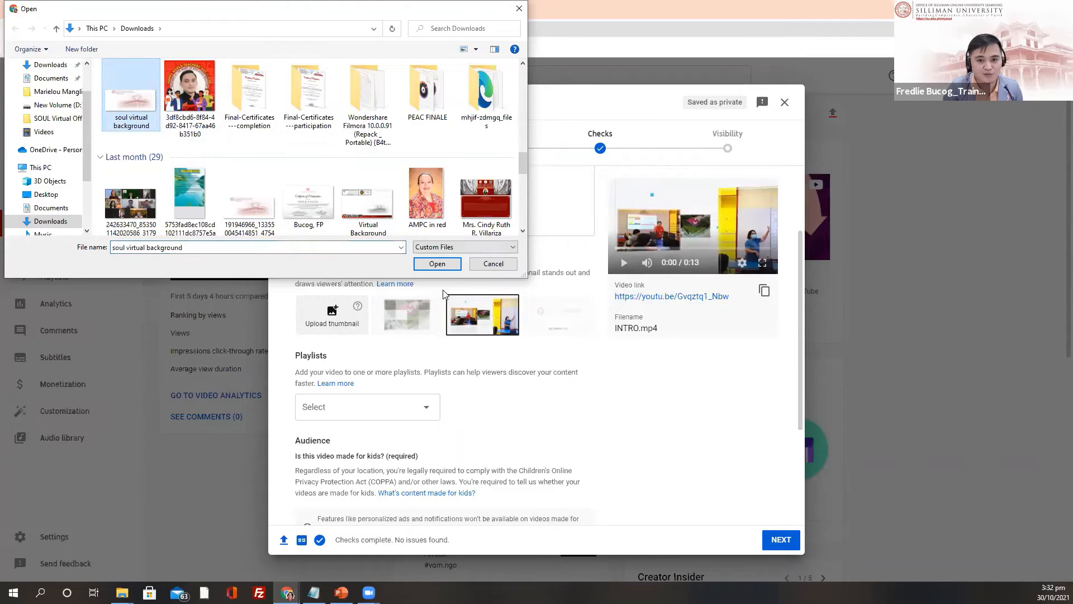
{"action": "left_click", "coordinate": [429, 266]}
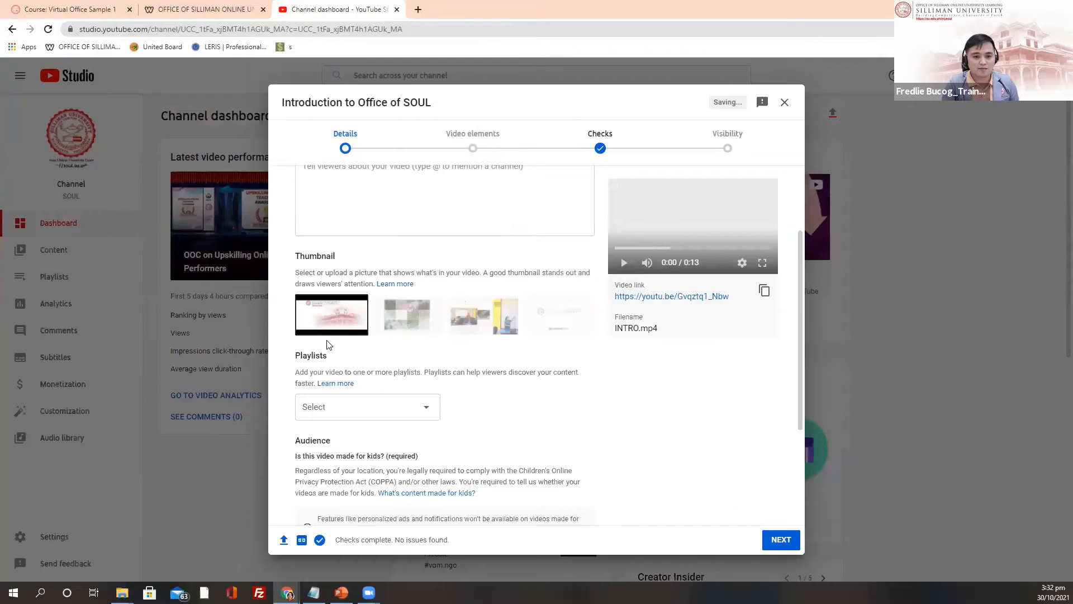
Step: Leave the video out of any playlist
{"action": "scroll", "coordinate": [338, 355], "scroll_direction": "down", "scroll_amount": 1}
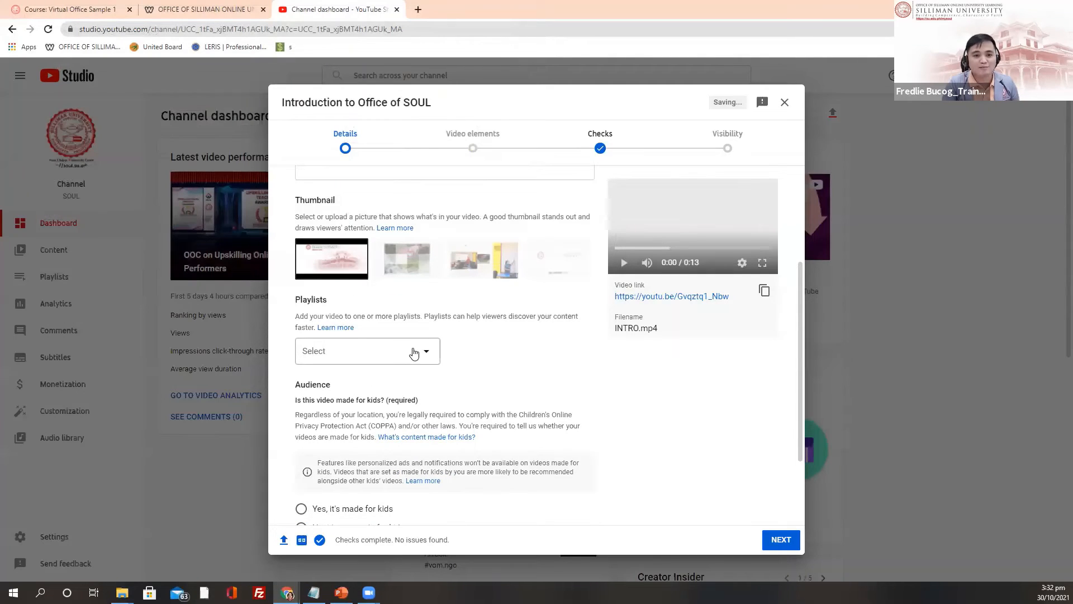
{"action": "left_click", "coordinate": [419, 352]}
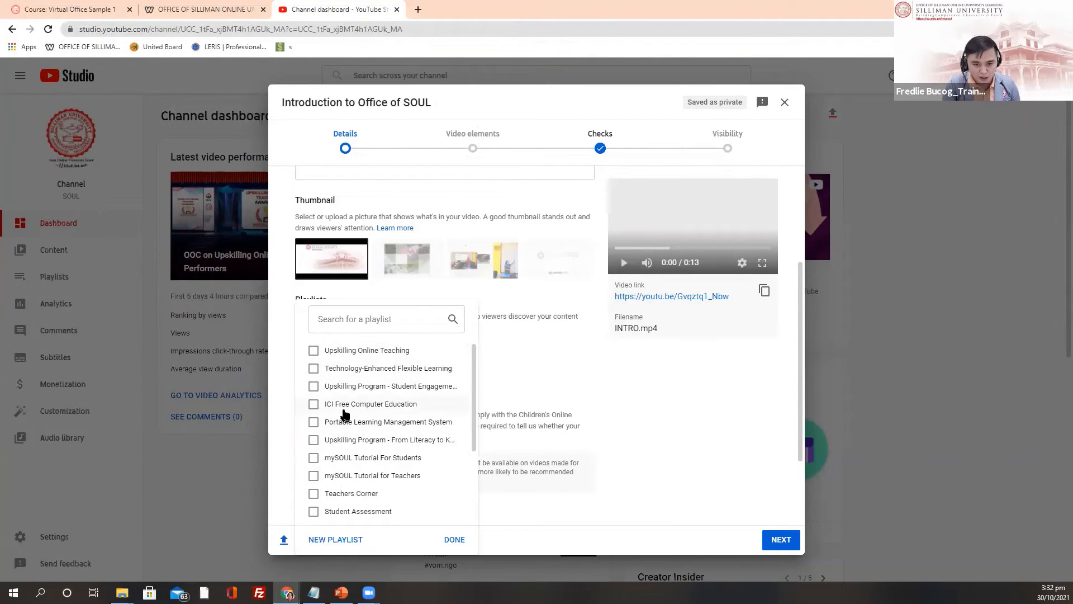
{"action": "left_click", "coordinate": [287, 306]}
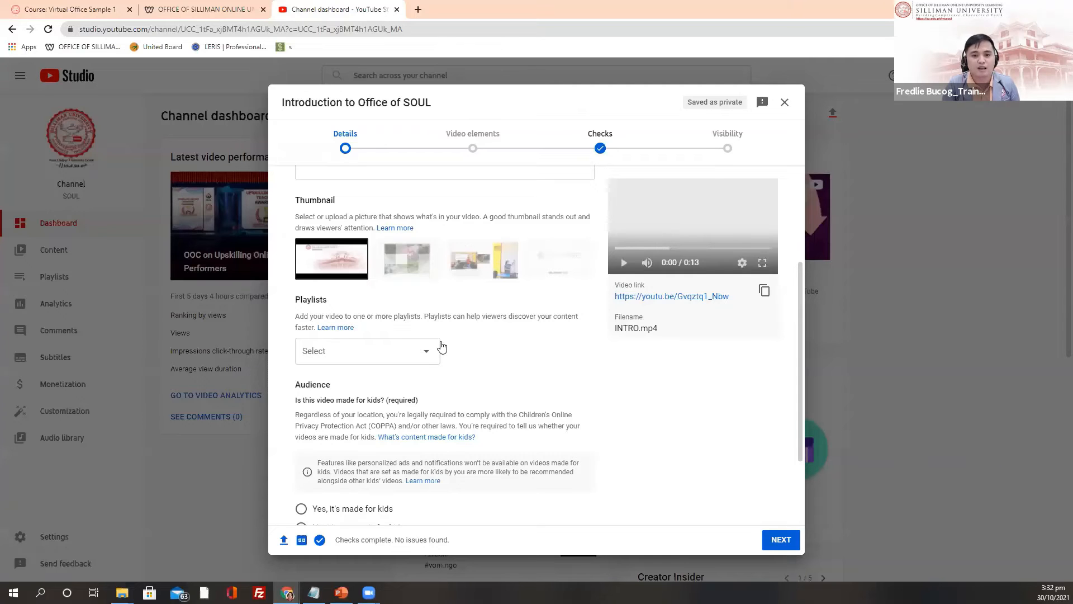
Step: Review the title and details down to Audience, keeping it not made for kids
{"action": "scroll", "coordinate": [442, 347], "scroll_direction": "up", "scroll_amount": 3}
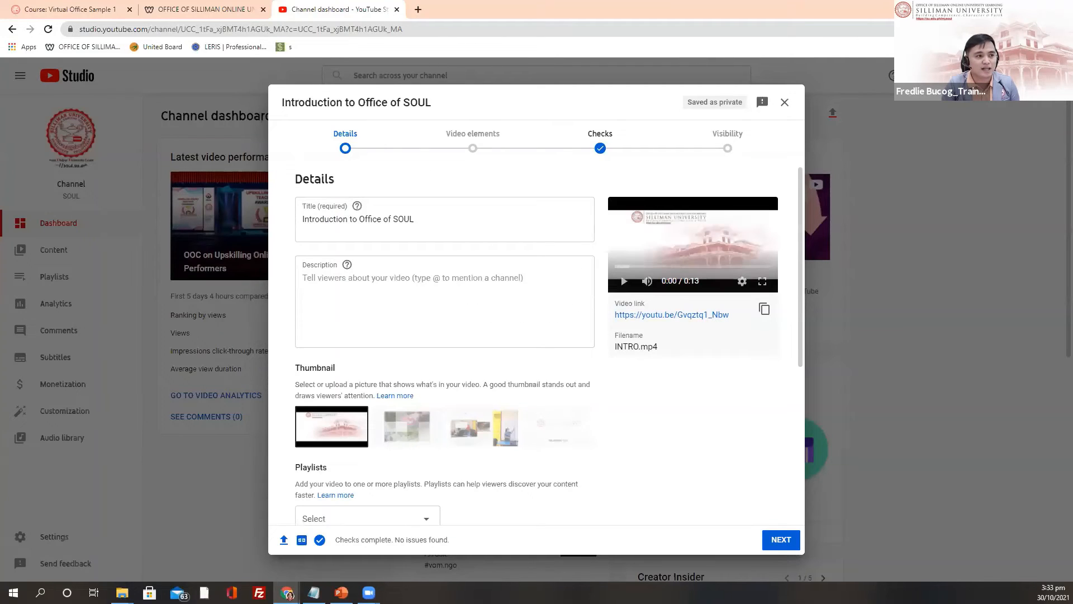
{"action": "left_click", "coordinate": [426, 217]}
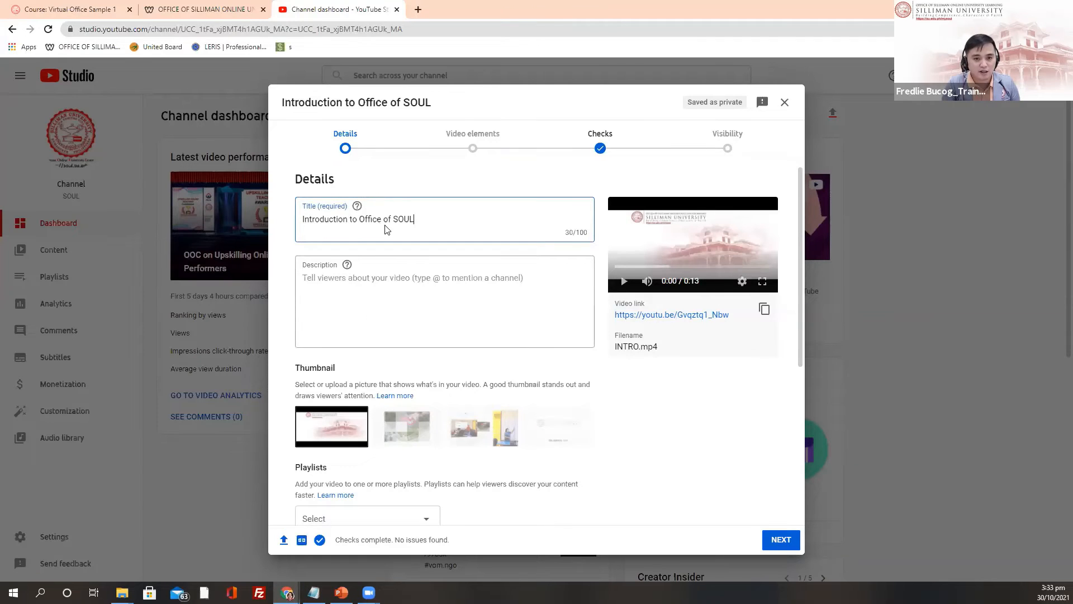
{"action": "scroll", "coordinate": [385, 229], "scroll_direction": "down", "scroll_amount": 2}
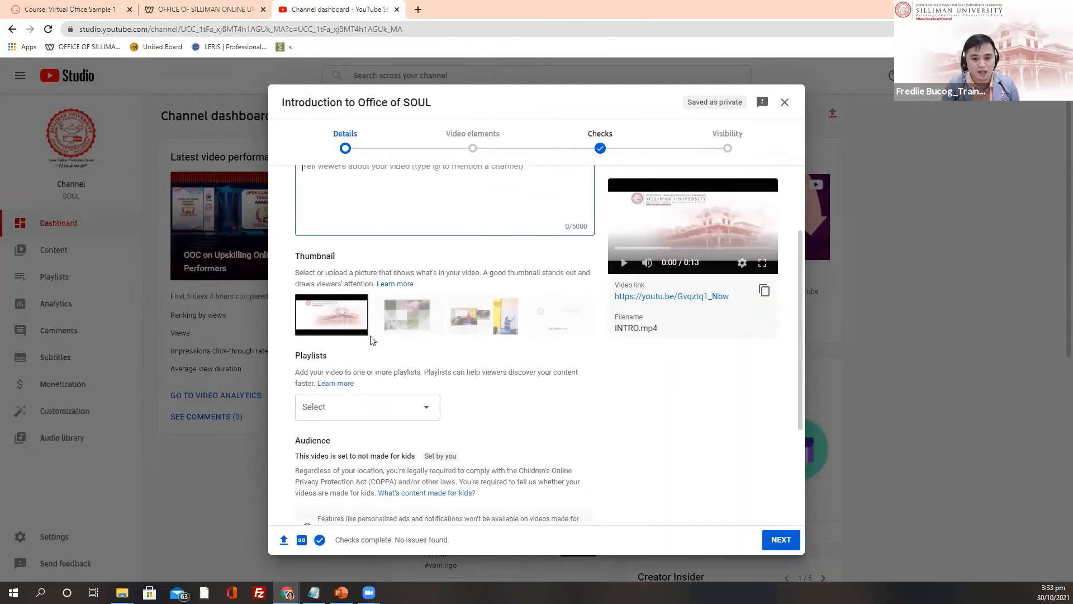
{"action": "scroll", "coordinate": [370, 340], "scroll_direction": "up", "scroll_amount": 2}
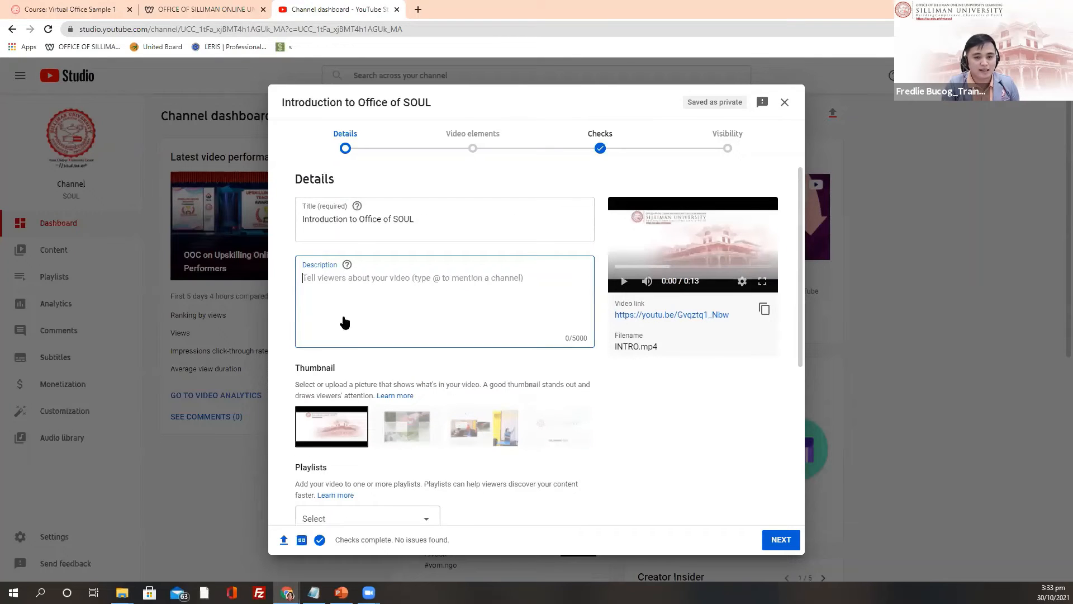
{"action": "scroll", "coordinate": [344, 322], "scroll_direction": "down", "scroll_amount": 2}
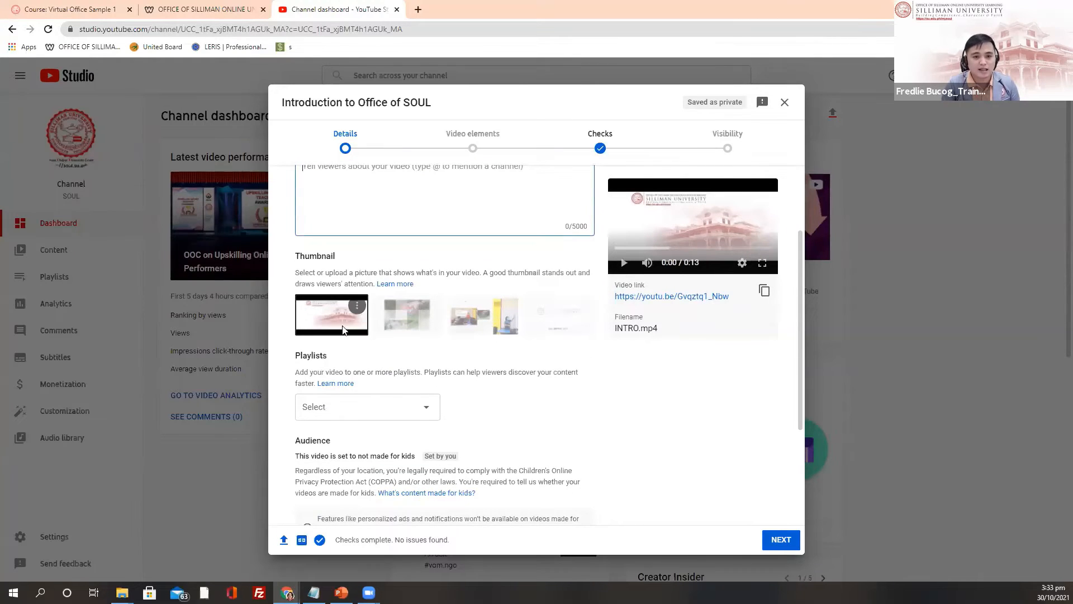
{"action": "scroll", "coordinate": [336, 305], "scroll_direction": "down", "scroll_amount": 2}
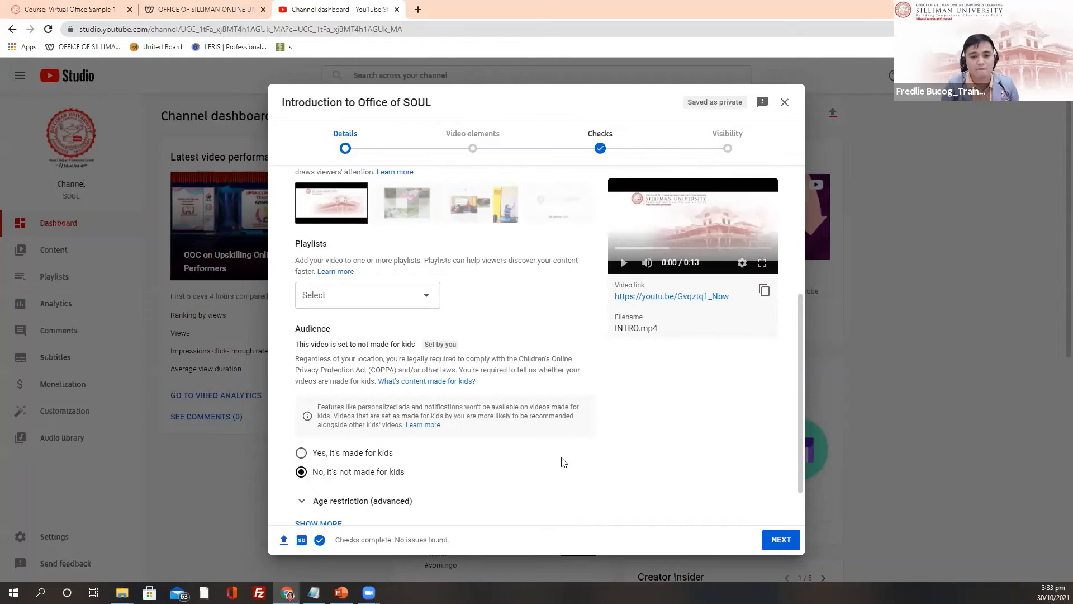
{"action": "scroll", "coordinate": [406, 417], "scroll_direction": "down", "scroll_amount": 1}
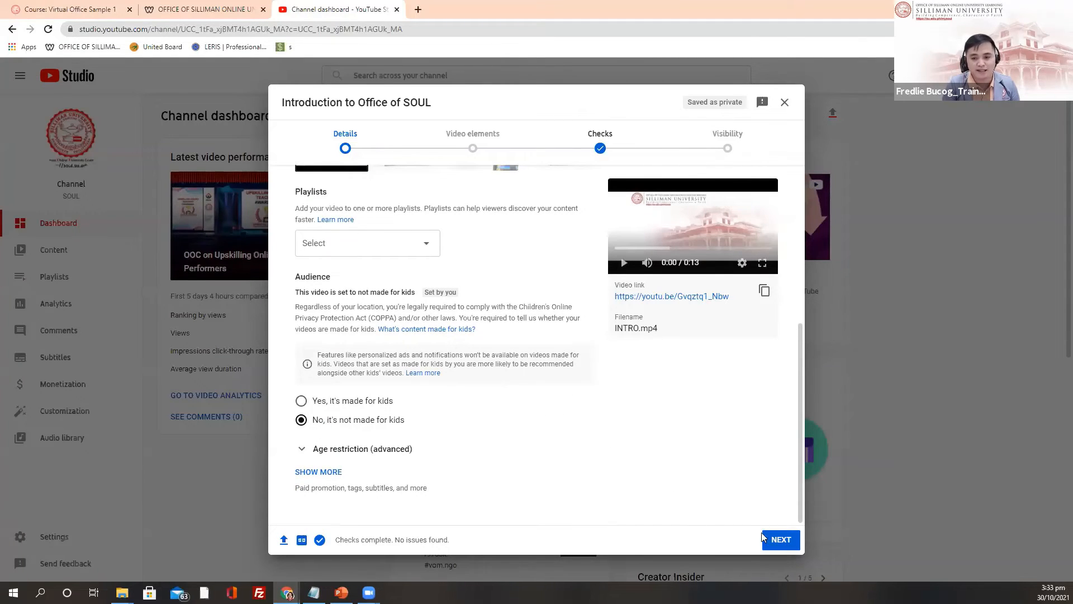
Step: Advance past Video elements and Checks, copy the link, and publish as Public
{"action": "left_click", "coordinate": [781, 539]}
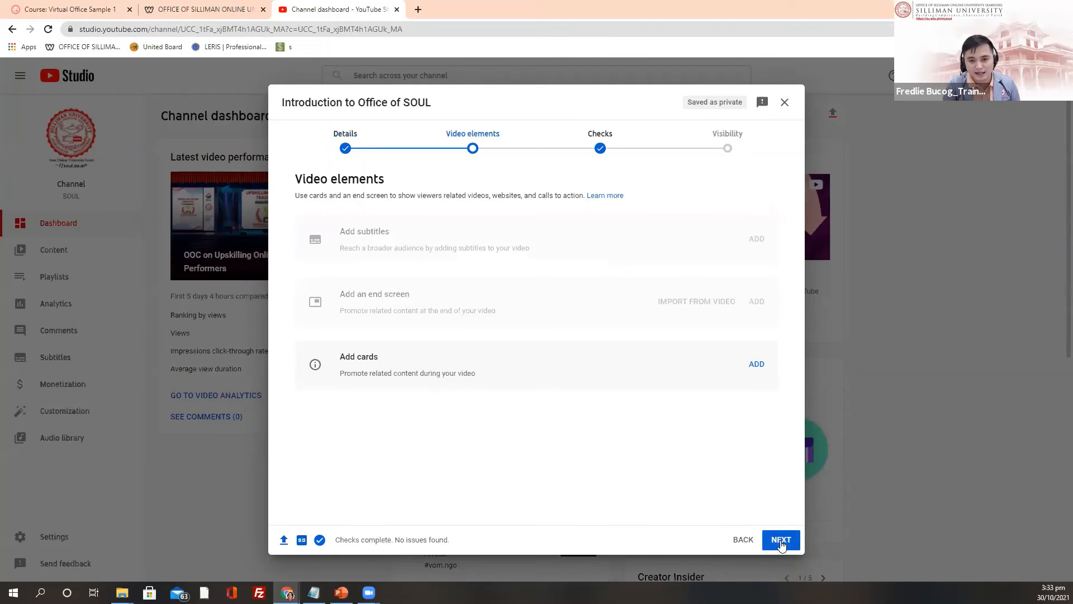
{"action": "left_click", "coordinate": [782, 540]}
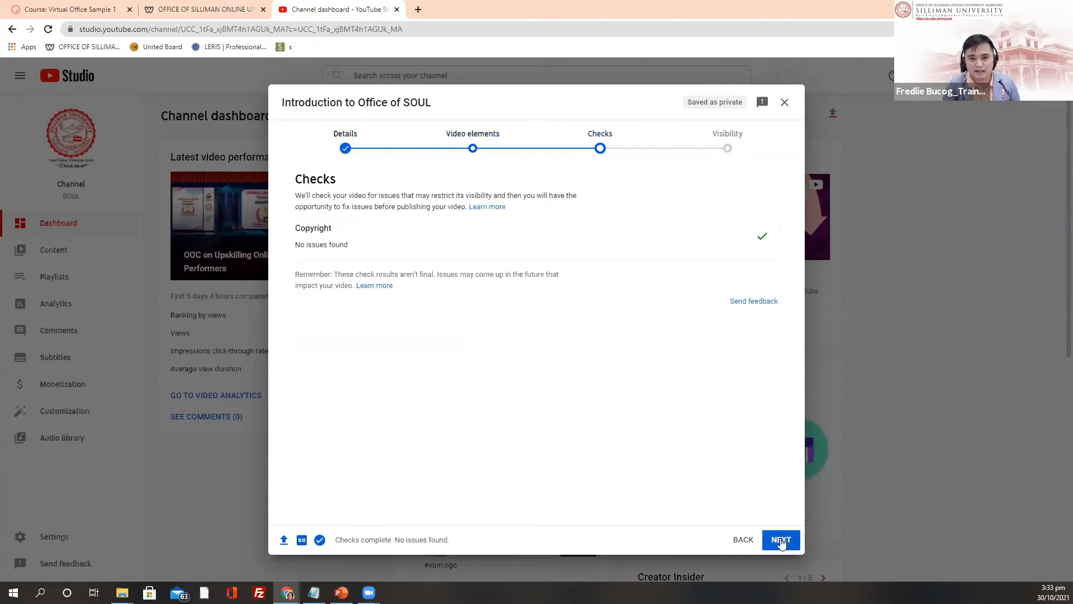
{"action": "left_click", "coordinate": [781, 539]}
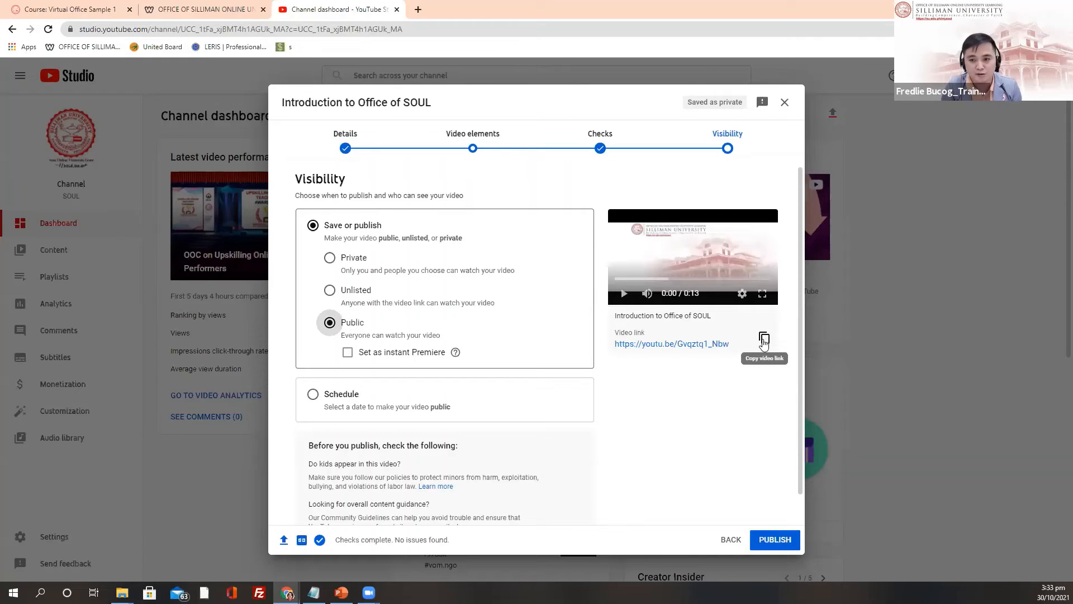
{"action": "left_click", "coordinate": [764, 340]}
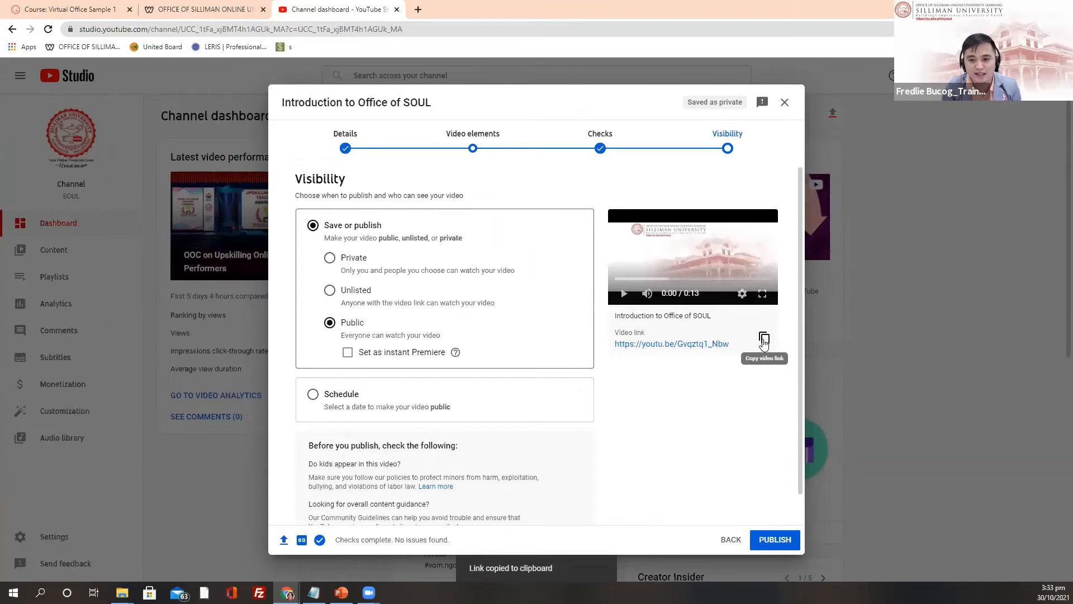
{"action": "left_click", "coordinate": [773, 539]}
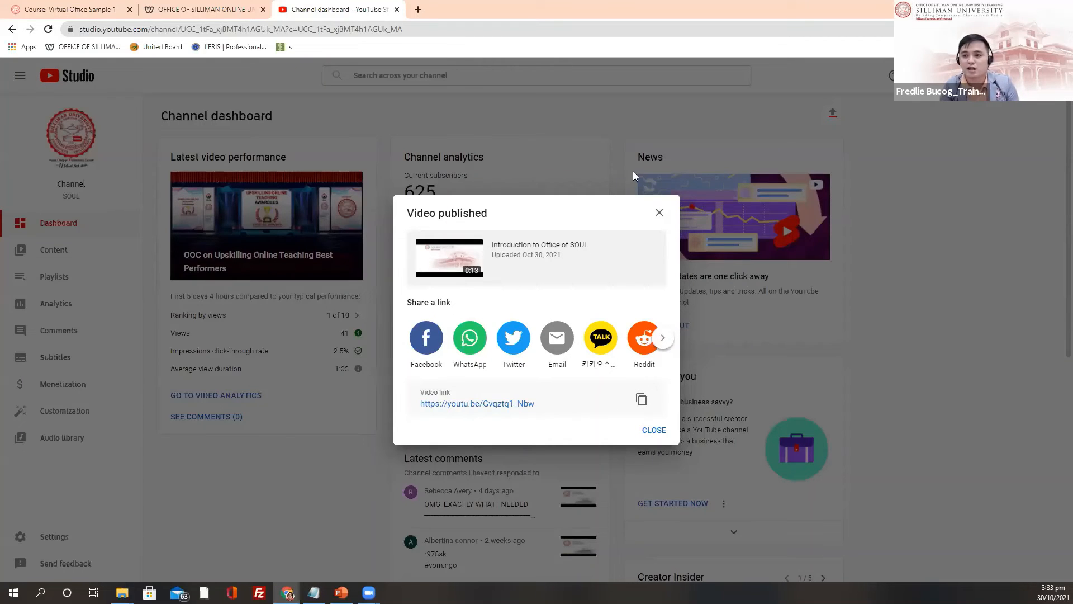
Step: Copy the published video's share link from the confirmation dialog
{"action": "left_click", "coordinate": [640, 403]}
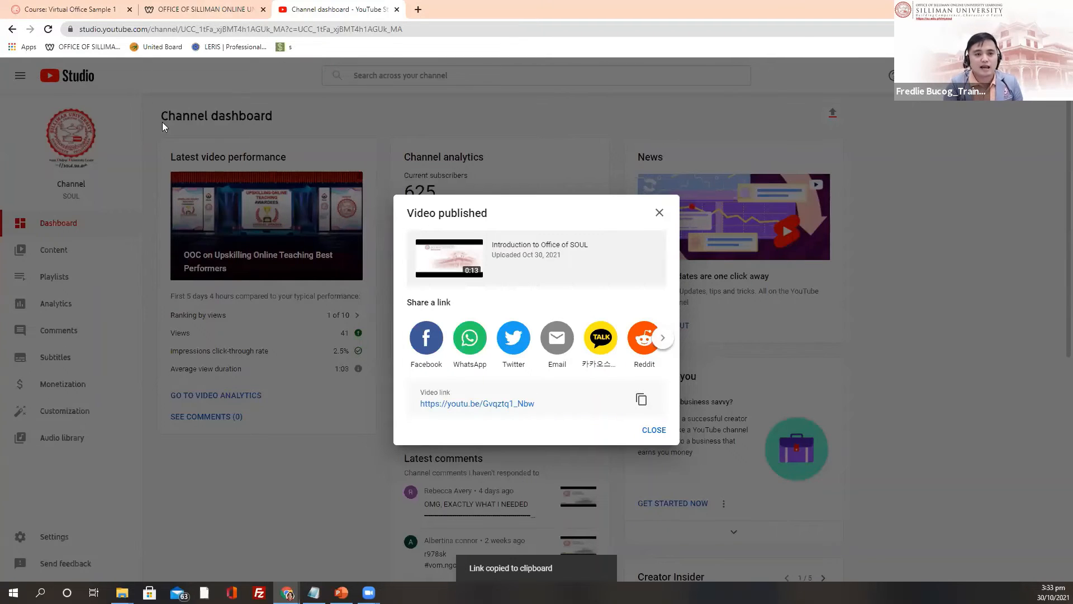
Step: Close the publish notice and start a new Label in the Welcome to Office of SOUL section
{"action": "left_click", "coordinate": [653, 430]}
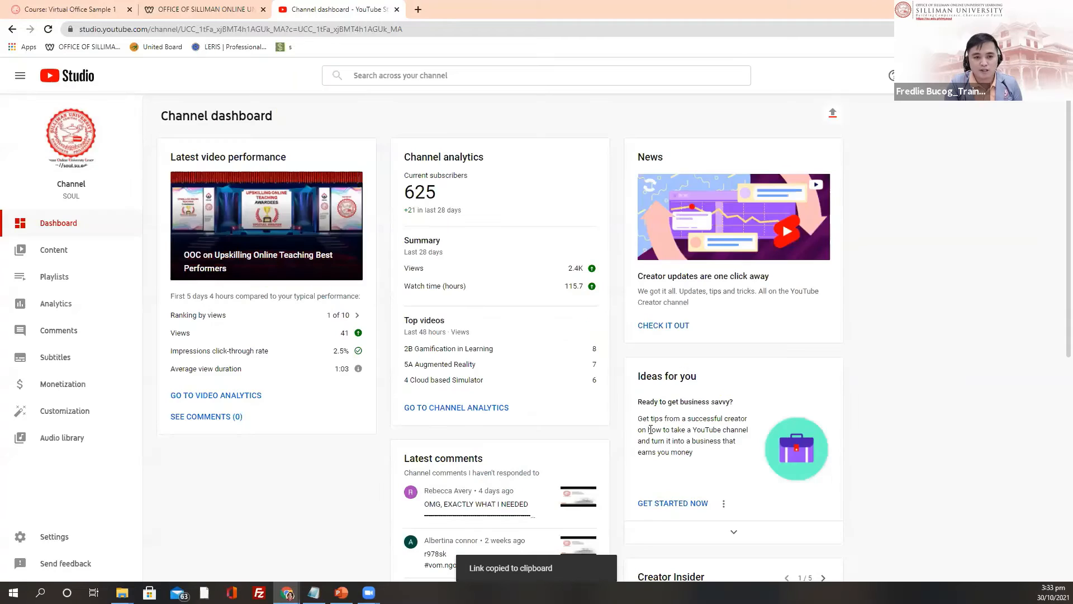
{"action": "left_click", "coordinate": [67, 8]}
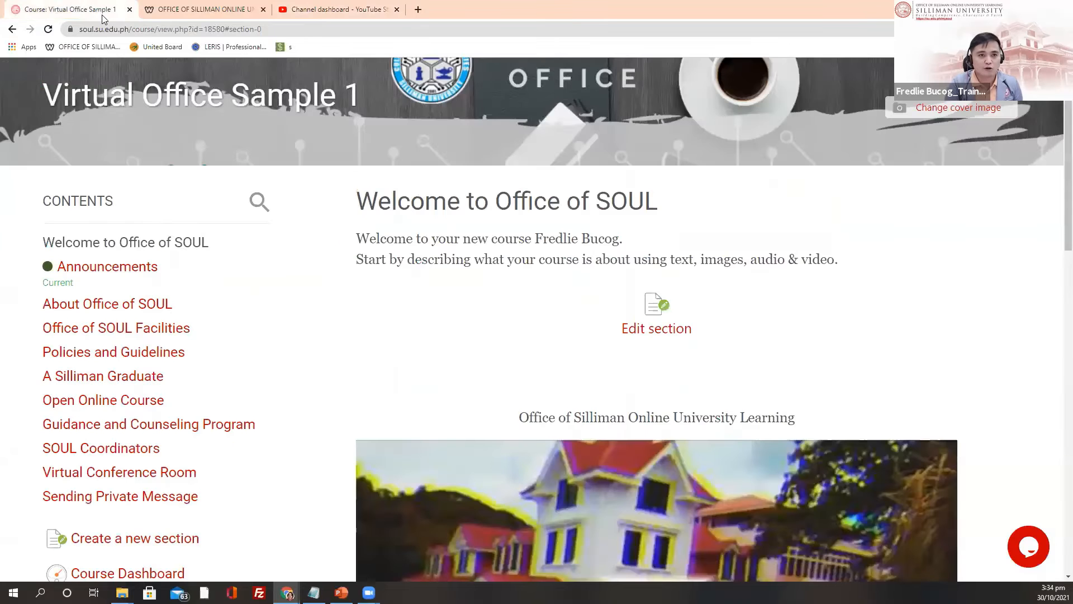
{"action": "scroll", "coordinate": [670, 313], "scroll_direction": "down", "scroll_amount": 7}
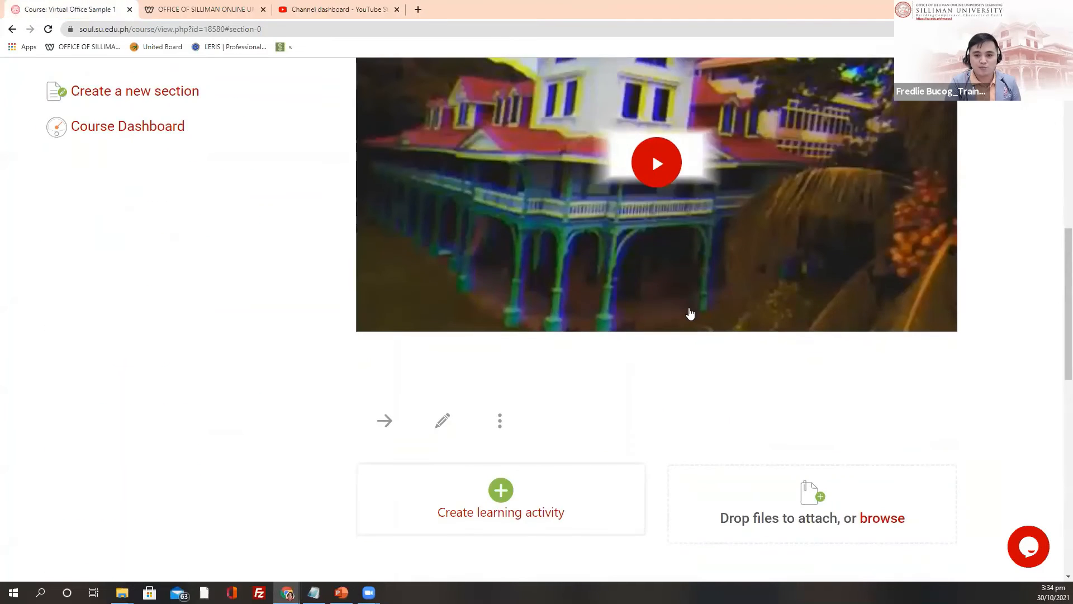
{"action": "scroll", "coordinate": [671, 313], "scroll_direction": "up", "scroll_amount": 6}
{"action": "scroll", "coordinate": [486, 379], "scroll_direction": "down", "scroll_amount": 8}
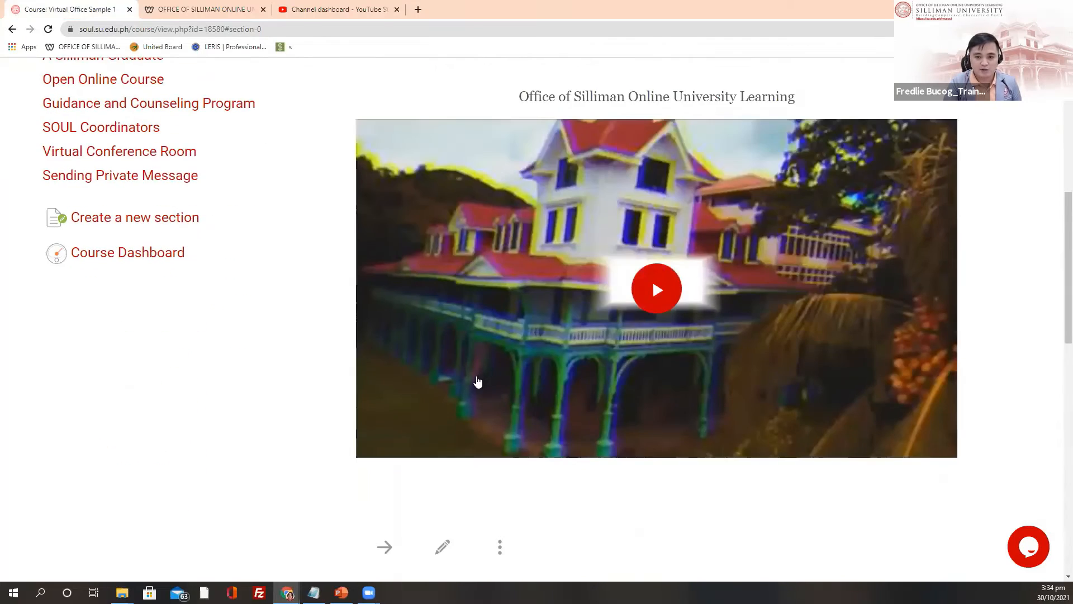
{"action": "scroll", "coordinate": [513, 307], "scroll_direction": "down", "scroll_amount": 2}
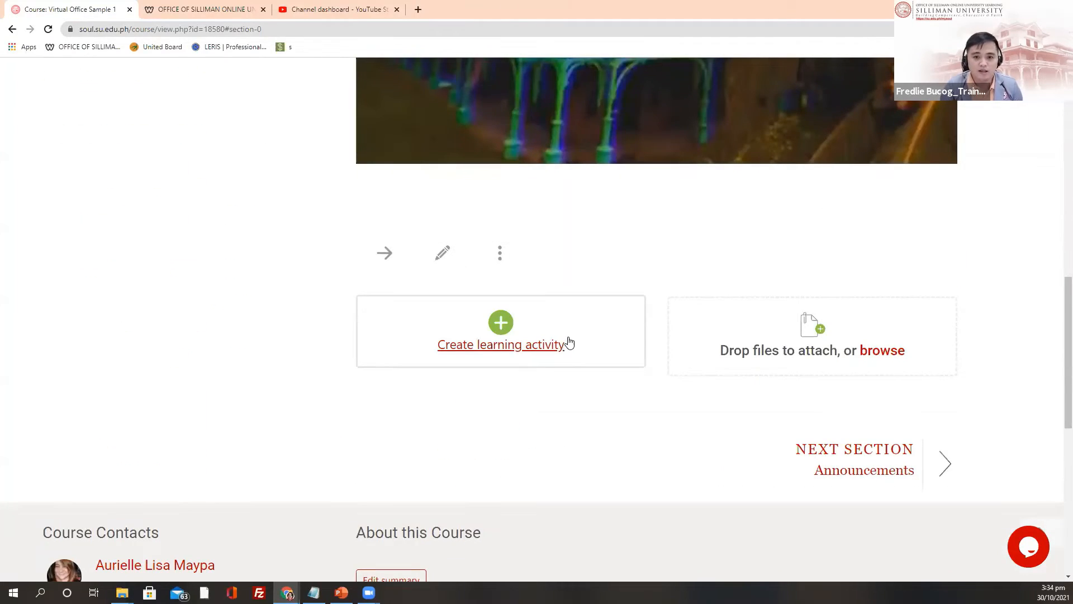
{"action": "left_click", "coordinate": [568, 342]}
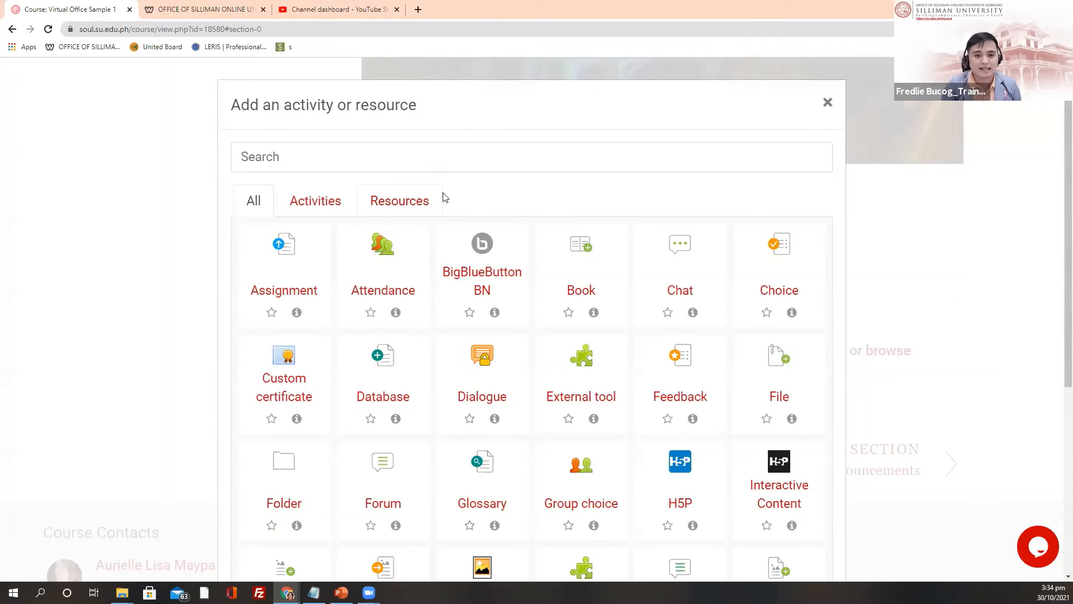
{"action": "left_click", "coordinate": [399, 206]}
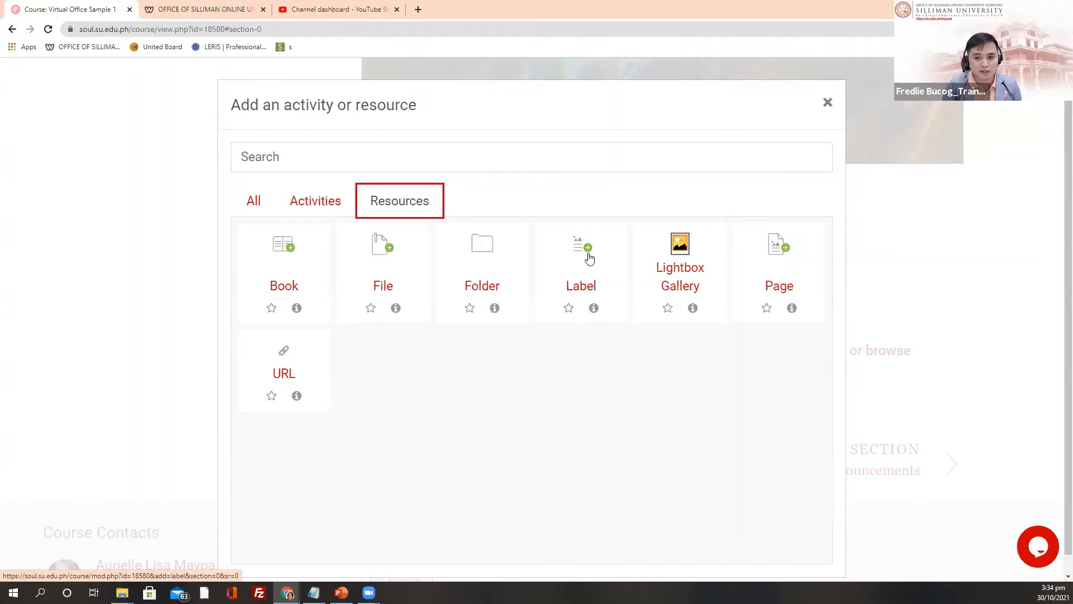
{"action": "left_click", "coordinate": [582, 279]}
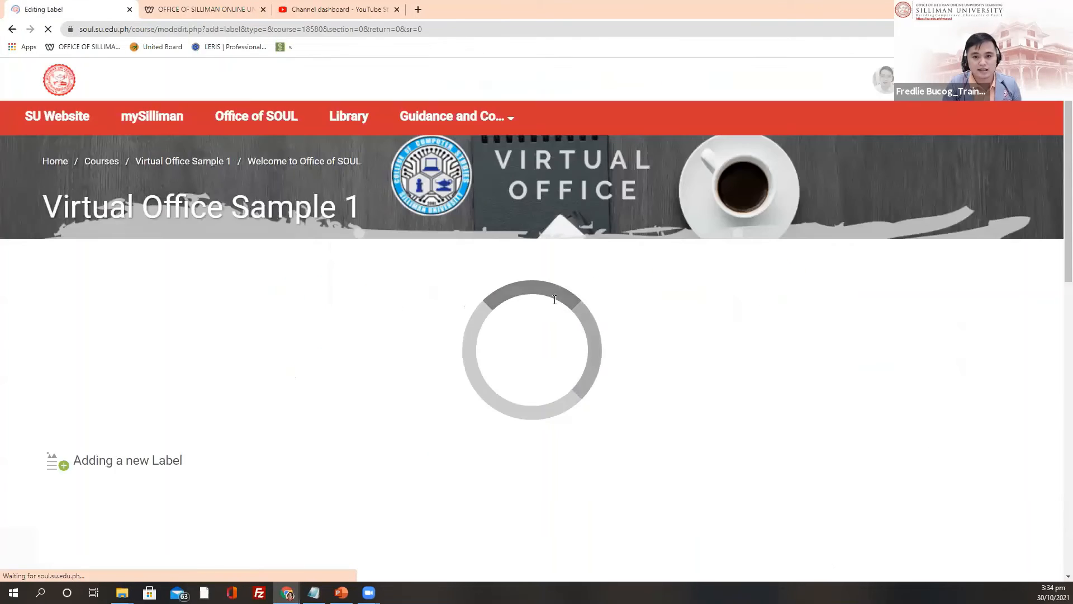
Step: Paste the youtu.be video link into the label, centre it, and save
{"action": "left_click", "coordinate": [139, 422]}
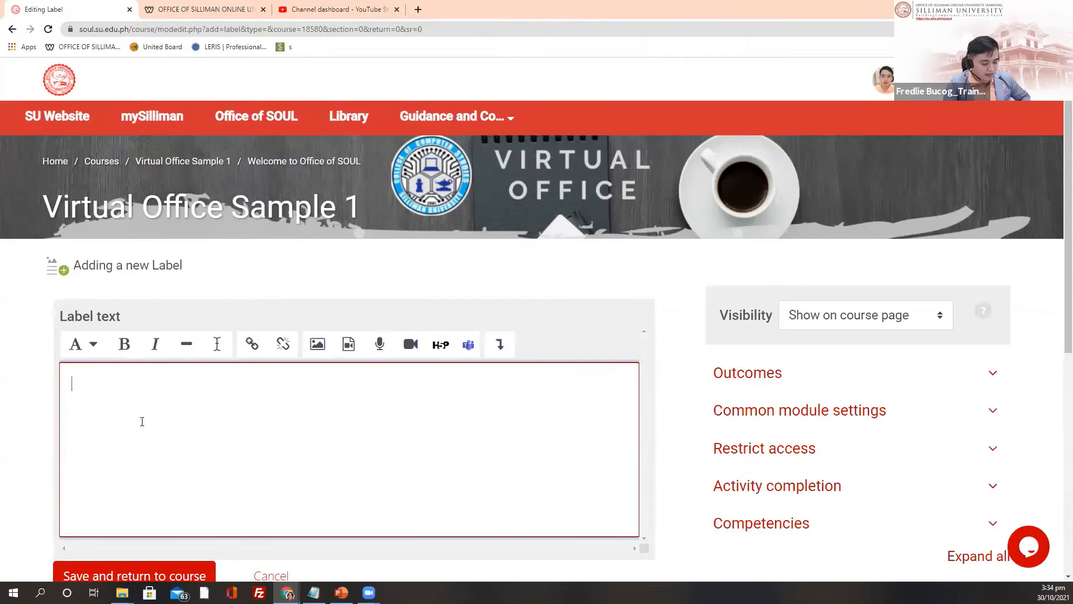
{"action": "right_click", "coordinate": [150, 397]}
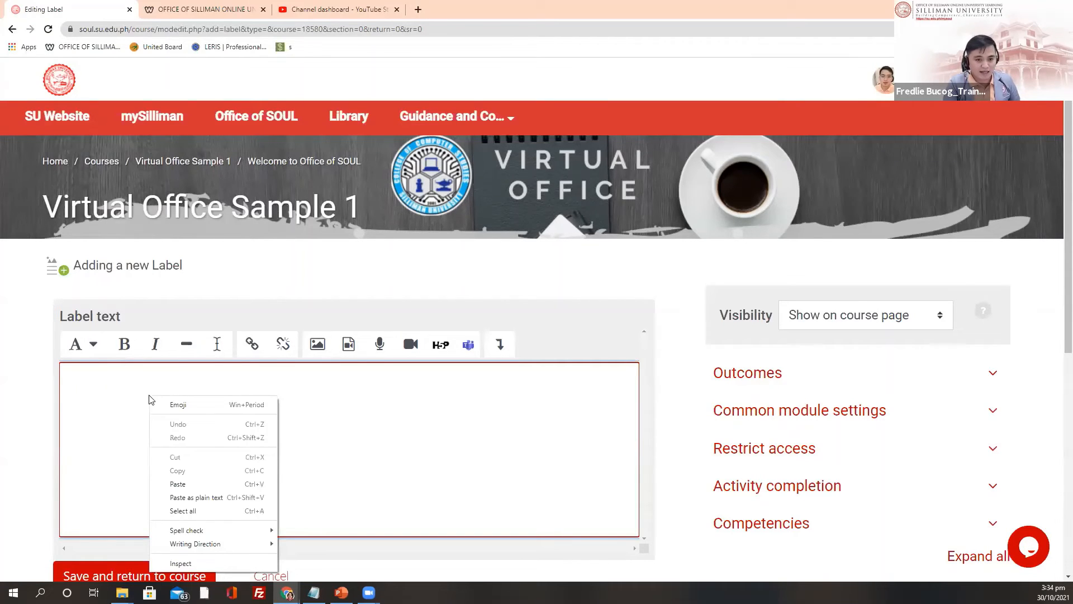
{"action": "left_click", "coordinate": [181, 484]}
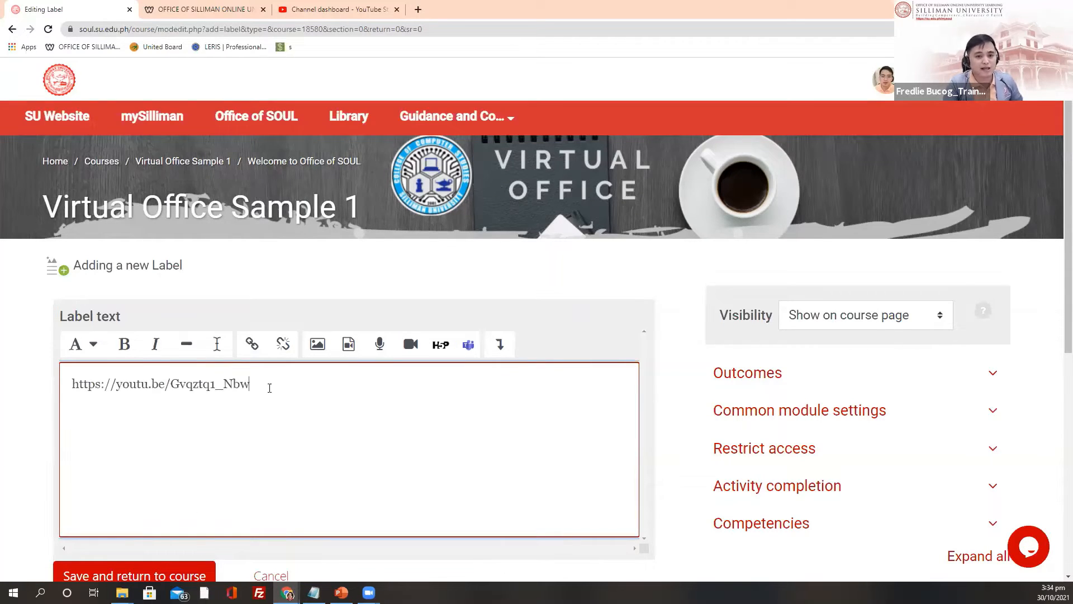
{"action": "left_click_drag", "start_coordinate": [269, 387], "coordinate": [58, 391]}
{"action": "key", "text": "ctrl+c"}
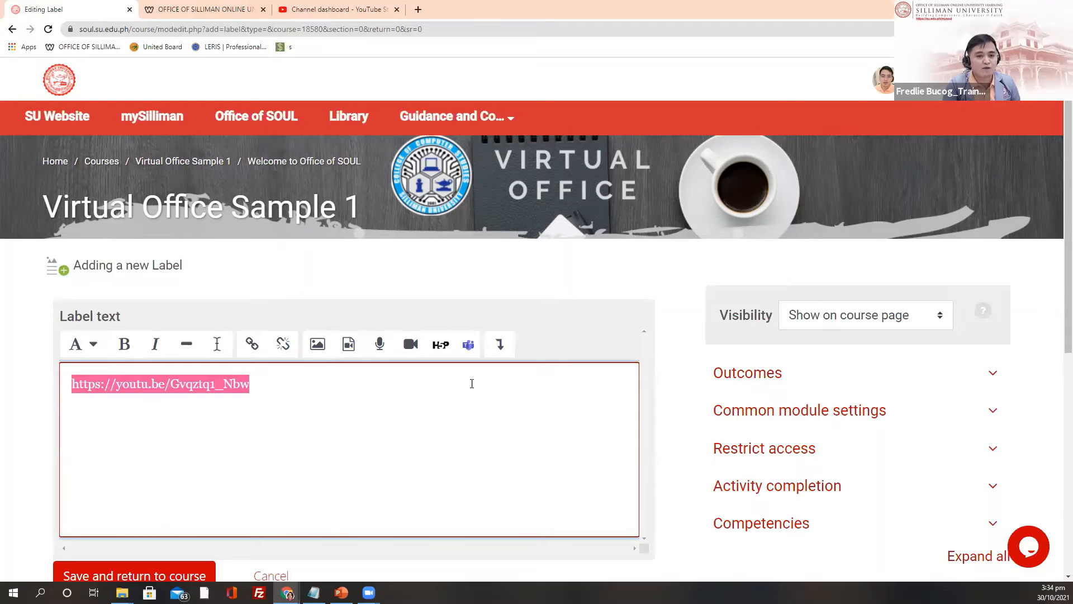
{"action": "left_click", "coordinate": [499, 344]}
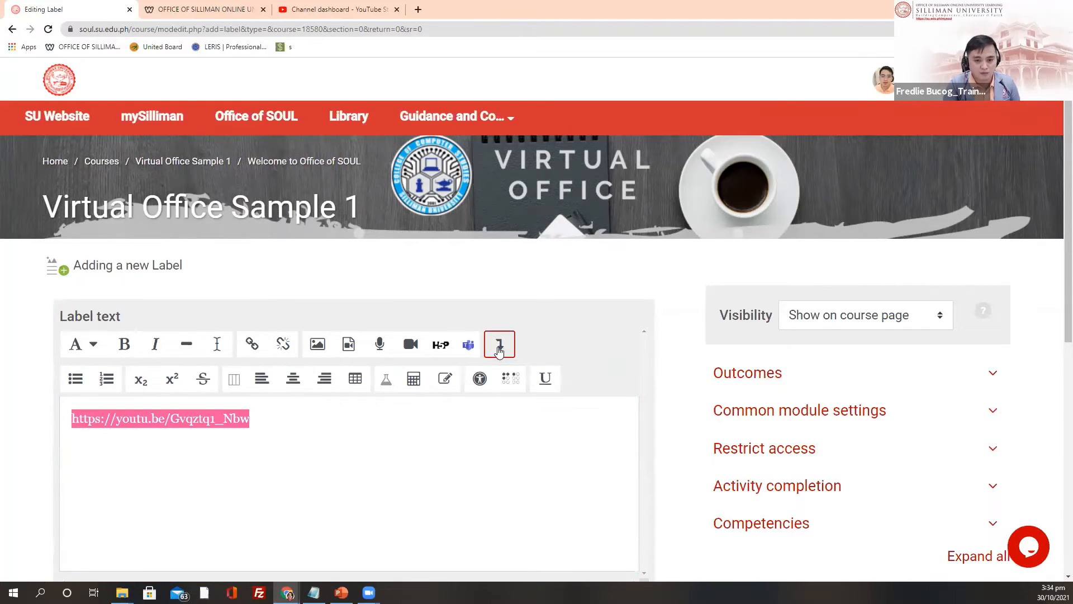
{"action": "left_click", "coordinate": [291, 383]}
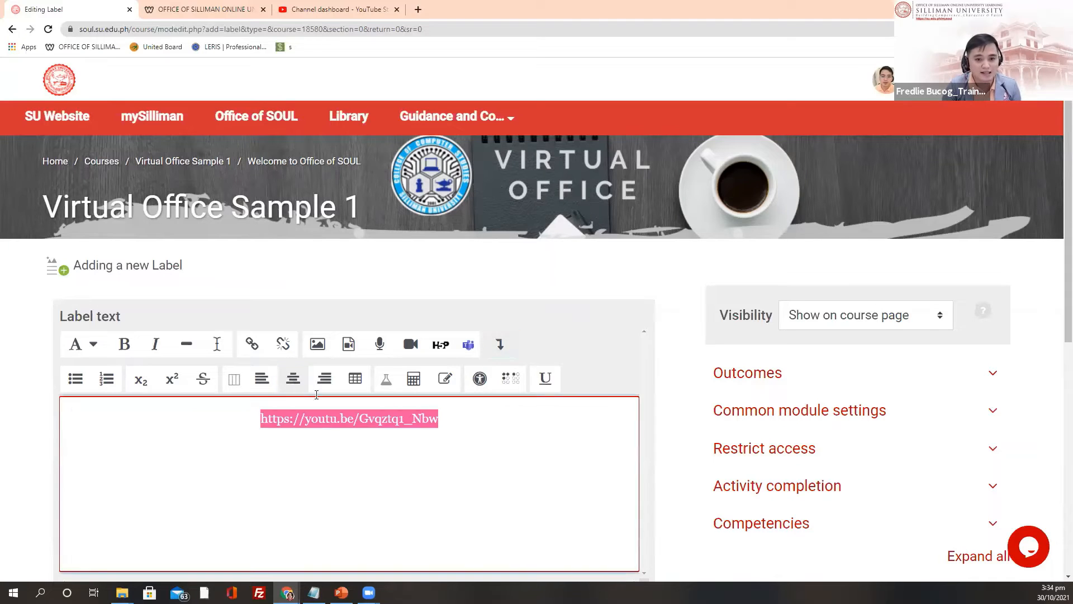
{"action": "scroll", "coordinate": [342, 427], "scroll_direction": "down", "scroll_amount": 3}
{"action": "left_click", "coordinate": [137, 459]}
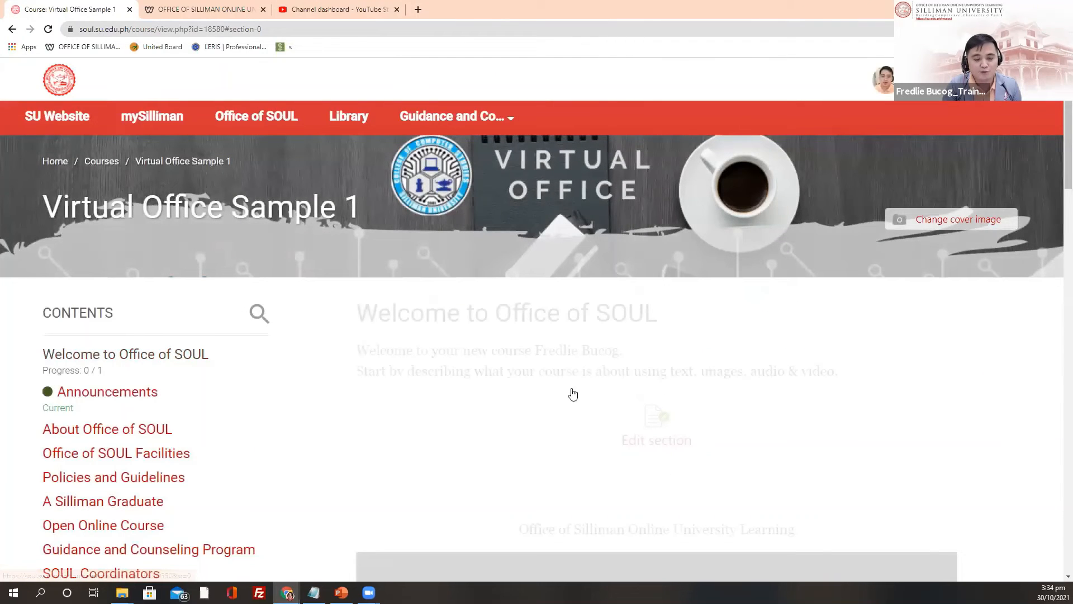
{"action": "scroll", "coordinate": [661, 364], "scroll_direction": "down", "scroll_amount": 1}
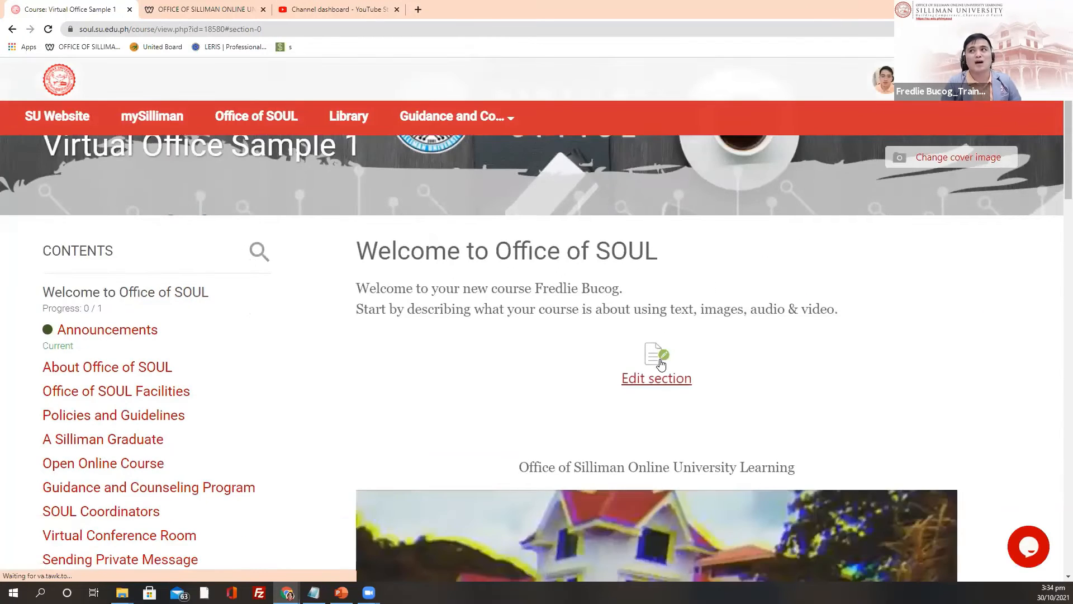
{"action": "scroll", "coordinate": [661, 364], "scroll_direction": "down", "scroll_amount": 3}
{"action": "scroll", "coordinate": [661, 364], "scroll_direction": "down", "scroll_amount": 2}
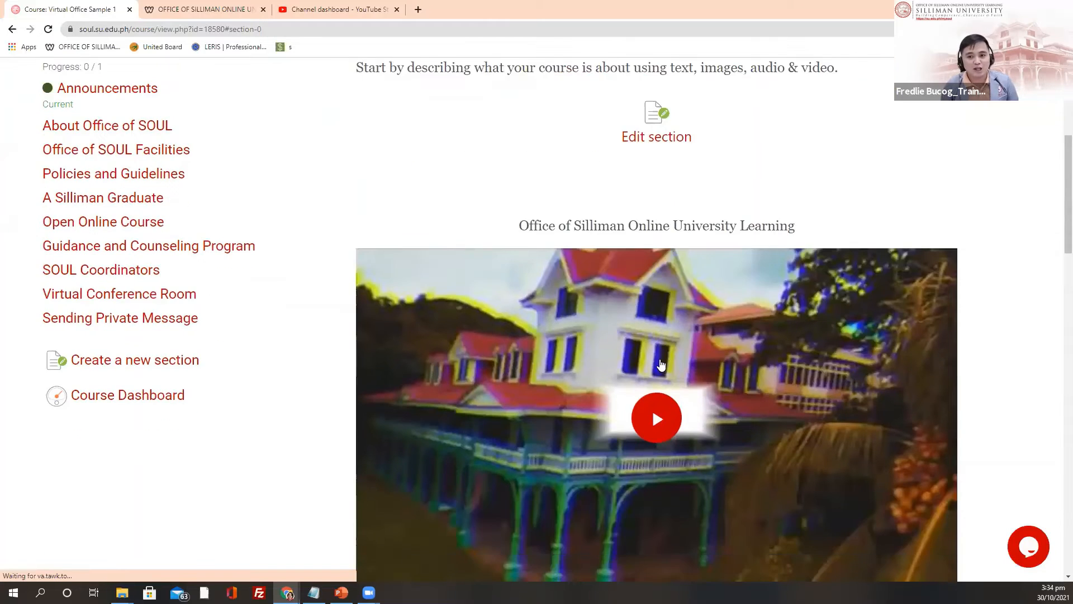
{"action": "scroll", "coordinate": [661, 364], "scroll_direction": "down", "scroll_amount": 1}
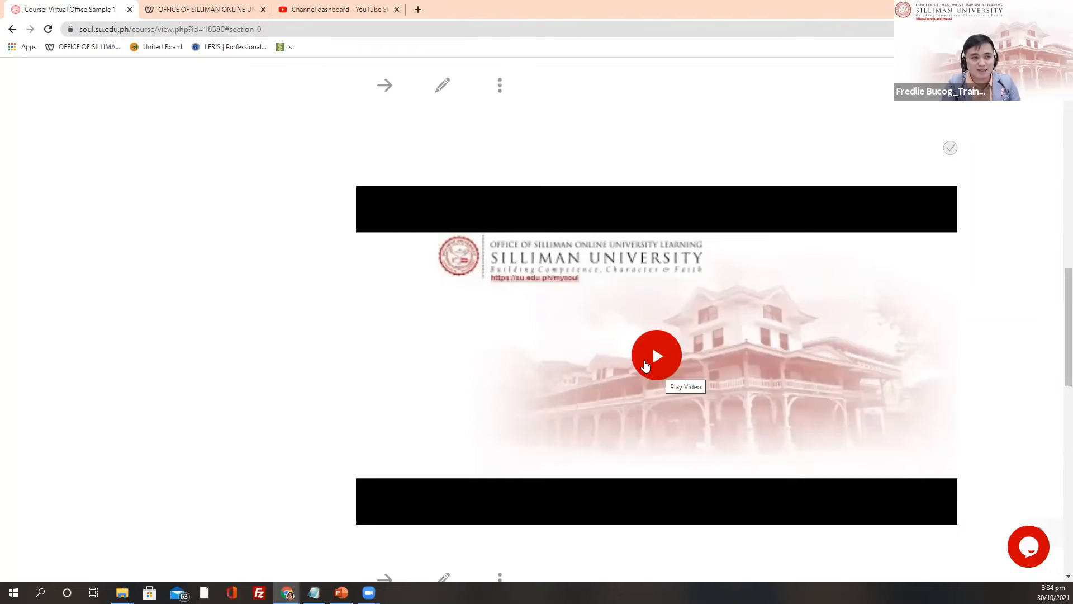
{"action": "scroll", "coordinate": [553, 326], "scroll_direction": "up", "scroll_amount": 5}
{"action": "scroll", "coordinate": [554, 326], "scroll_direction": "up", "scroll_amount": 6}
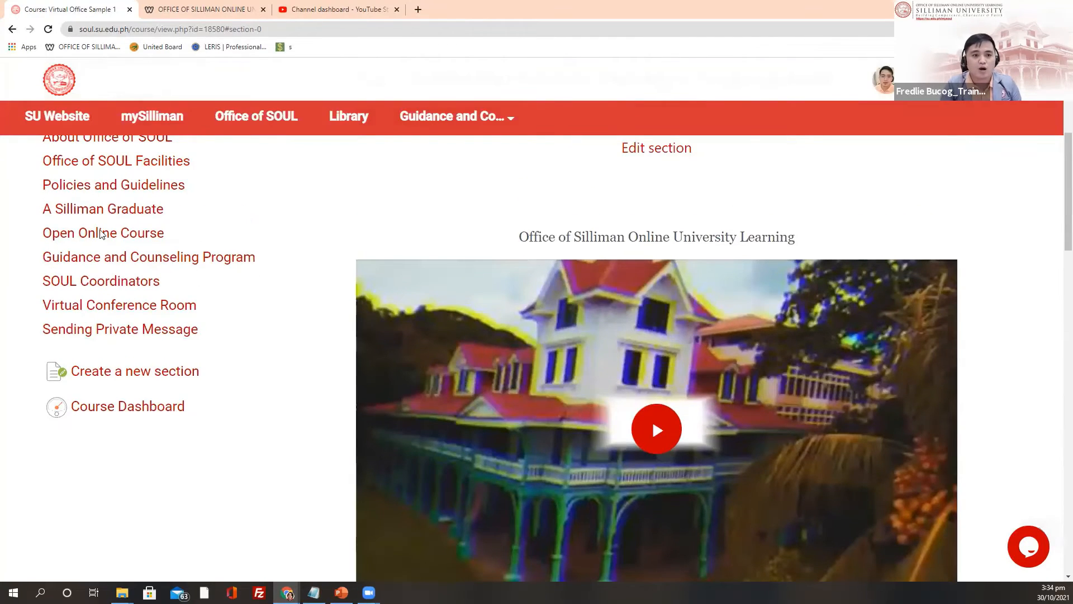
{"action": "scroll", "coordinate": [100, 234], "scroll_direction": "up", "scroll_amount": 2}
{"action": "scroll", "coordinate": [316, 411], "scroll_direction": "up", "scroll_amount": 3}
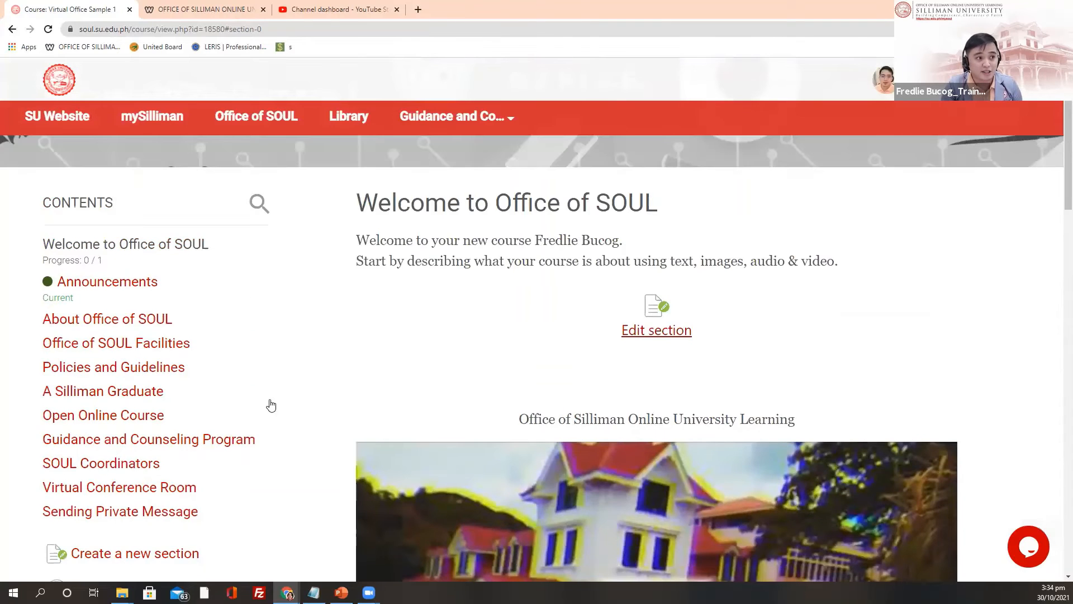
{"action": "scroll", "coordinate": [346, 455], "scroll_direction": "up", "scroll_amount": 1}
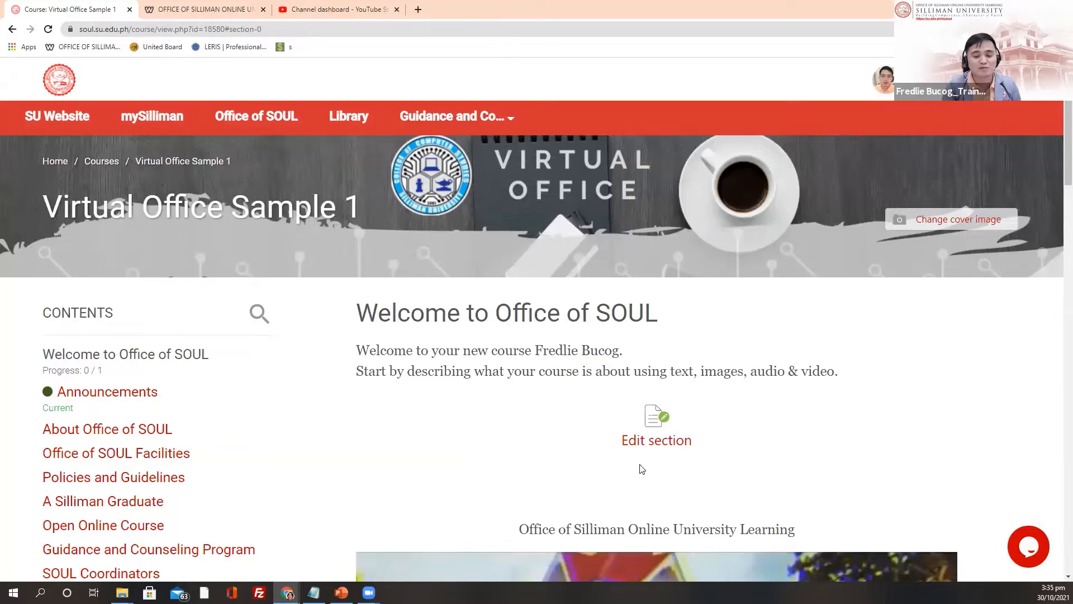
{"action": "scroll", "coordinate": [641, 468], "scroll_direction": "down", "scroll_amount": 4}
{"action": "scroll", "coordinate": [707, 390], "scroll_direction": "down", "scroll_amount": 12}
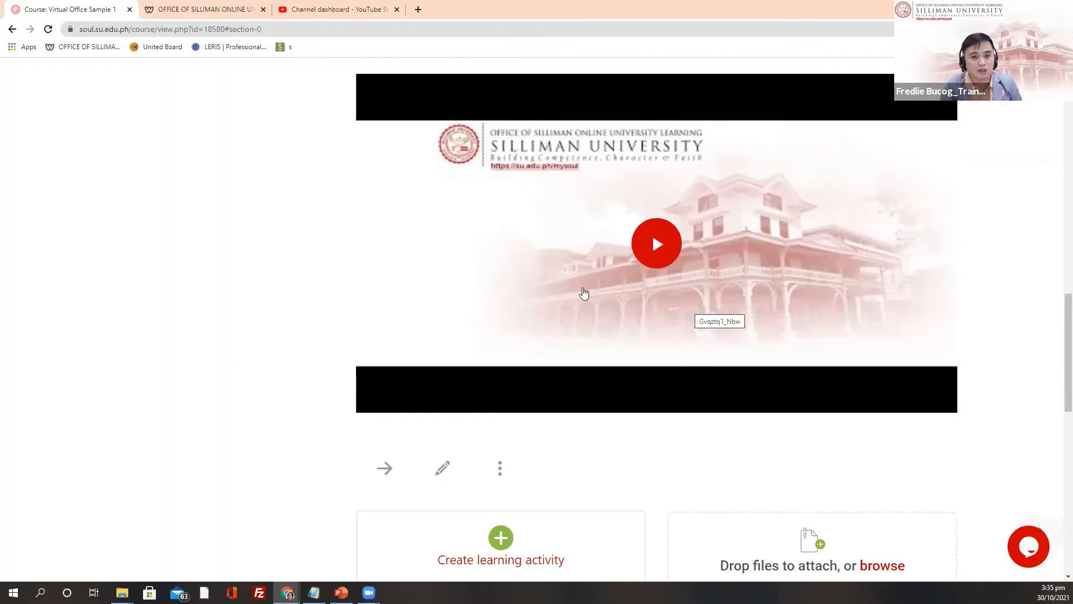
{"action": "scroll", "coordinate": [475, 414], "scroll_direction": "up", "scroll_amount": 4}
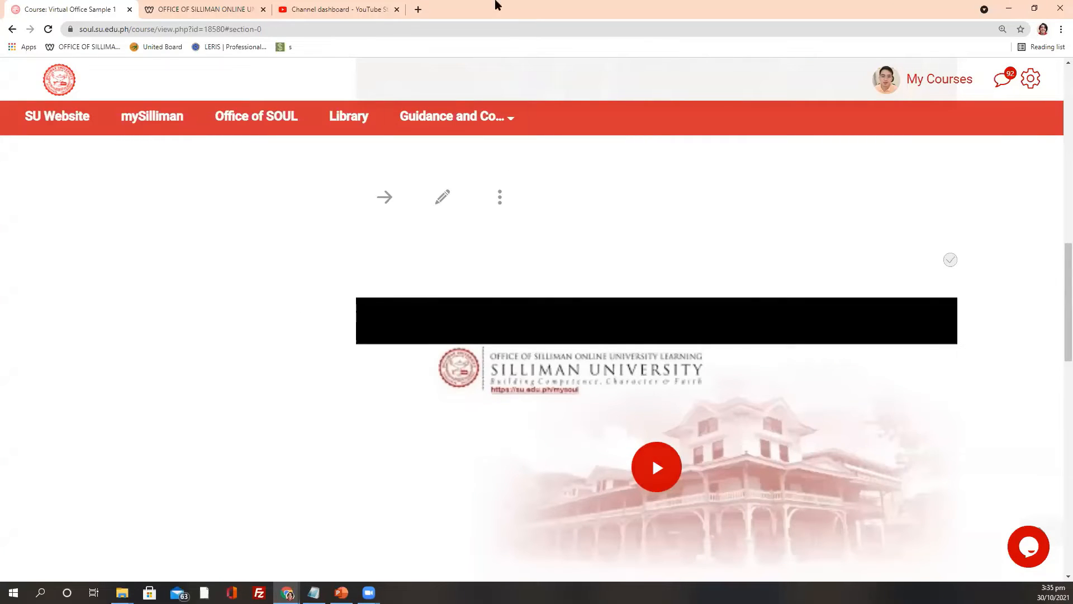
{"action": "scroll", "coordinate": [639, 292], "scroll_direction": "up", "scroll_amount": 9}
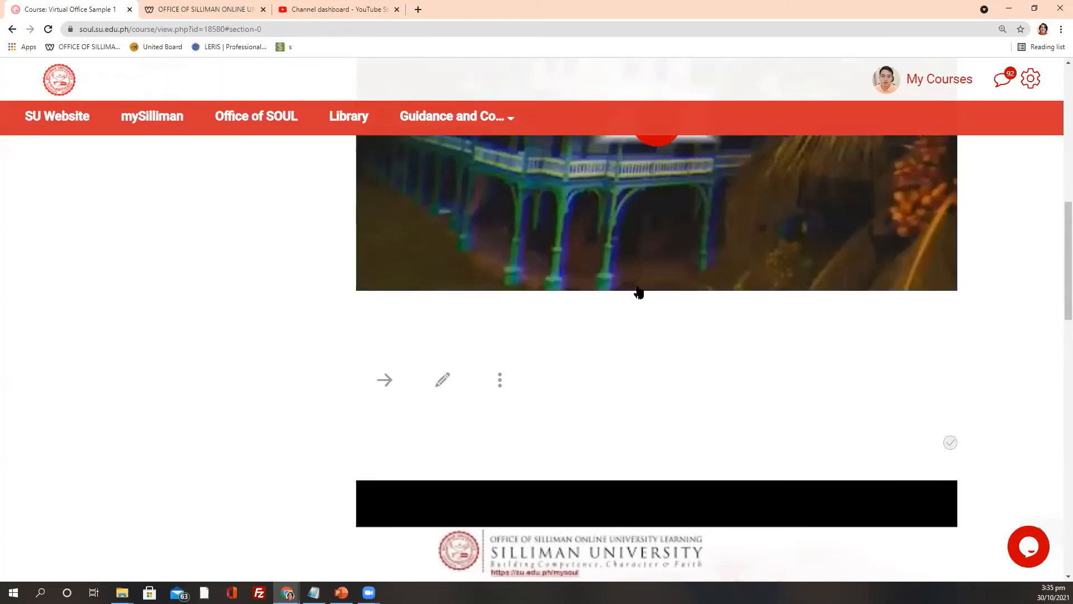
{"action": "scroll", "coordinate": [251, 405], "scroll_direction": "up", "scroll_amount": 1}
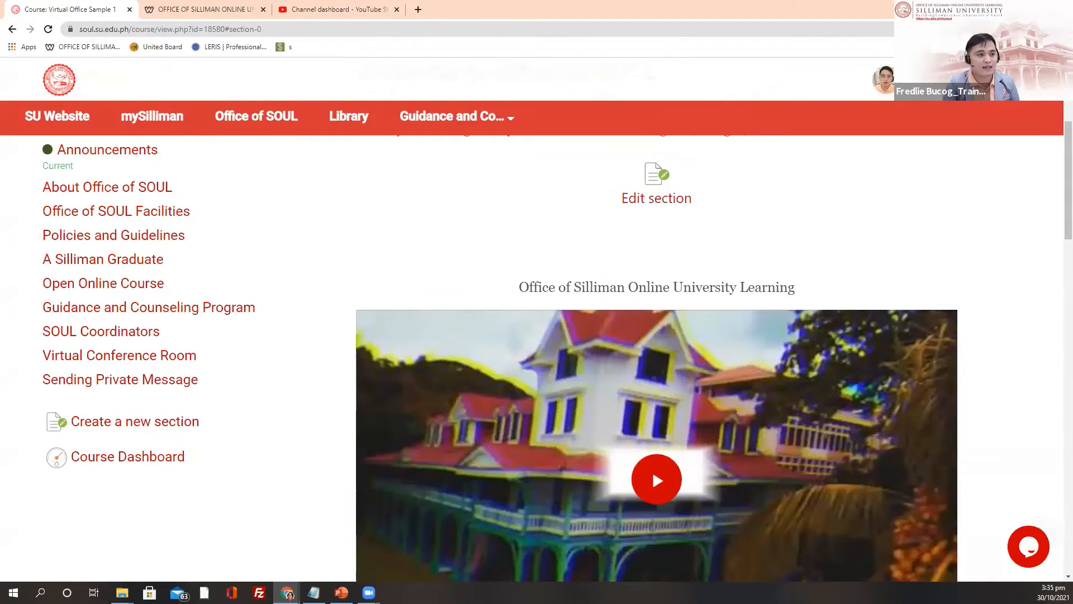
{"action": "scroll", "coordinate": [251, 405], "scroll_direction": "up", "scroll_amount": 2}
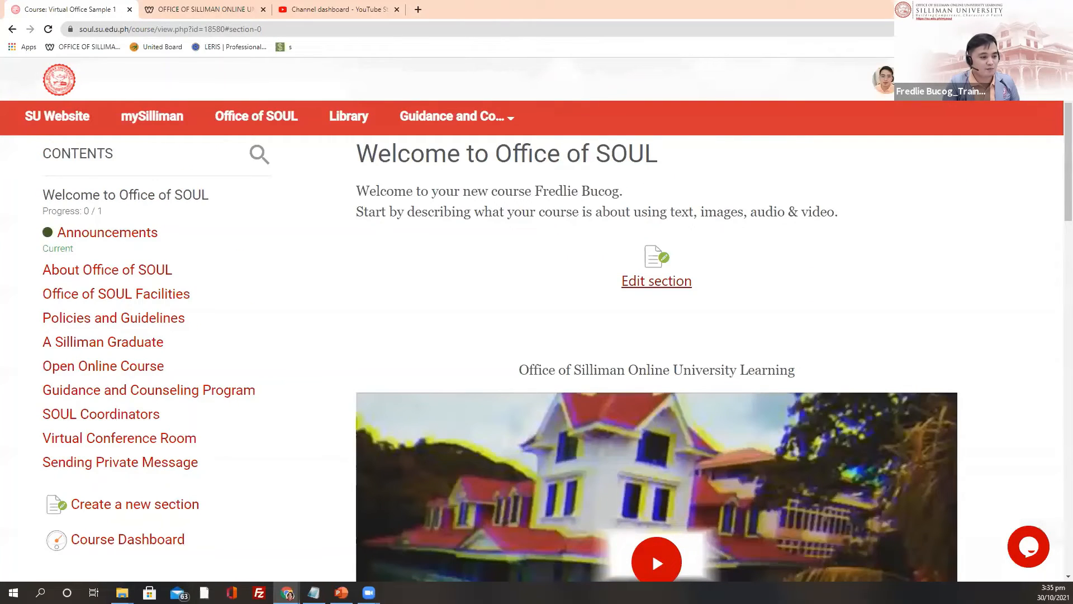
{"action": "scroll", "coordinate": [537, 357], "scroll_direction": "up", "scroll_amount": 3}
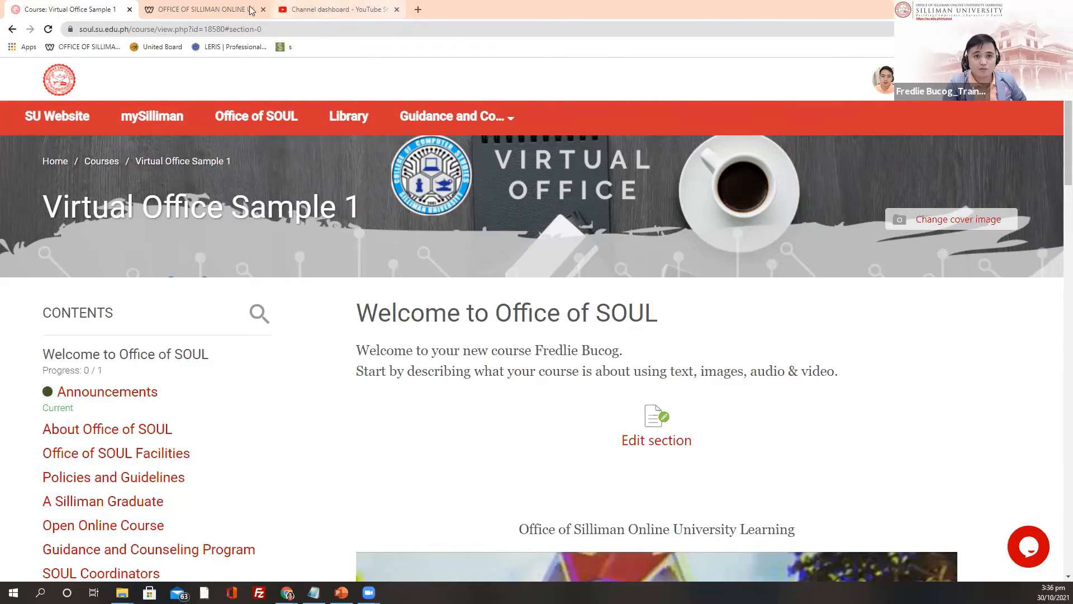
Step: Preview the video via its youtu.be link, close it, and enter the tinyurl webinar link in a new tab
{"action": "left_click", "coordinate": [154, 19]}
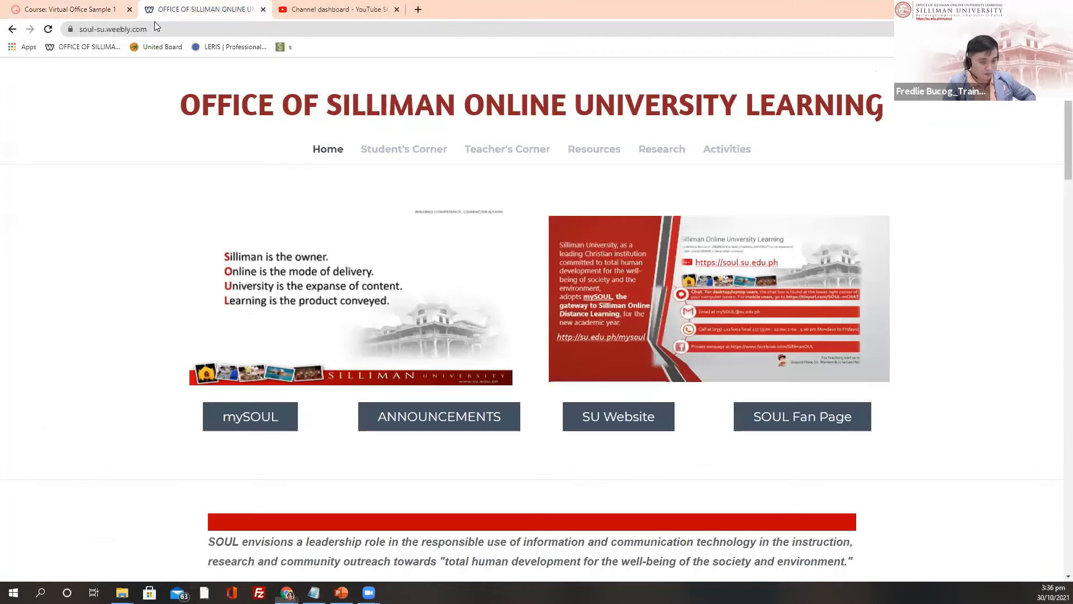
{"action": "left_click", "coordinate": [159, 28]}
{"action": "key", "text": "ctrl+v"}
{"action": "key", "text": "Return"}
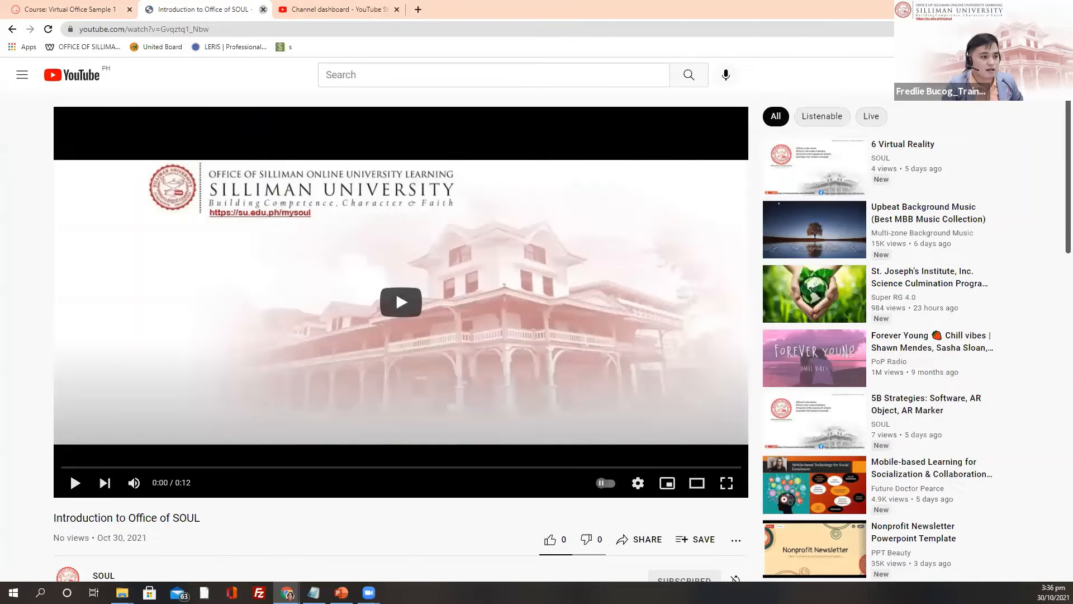
{"action": "left_click", "coordinate": [262, 9]}
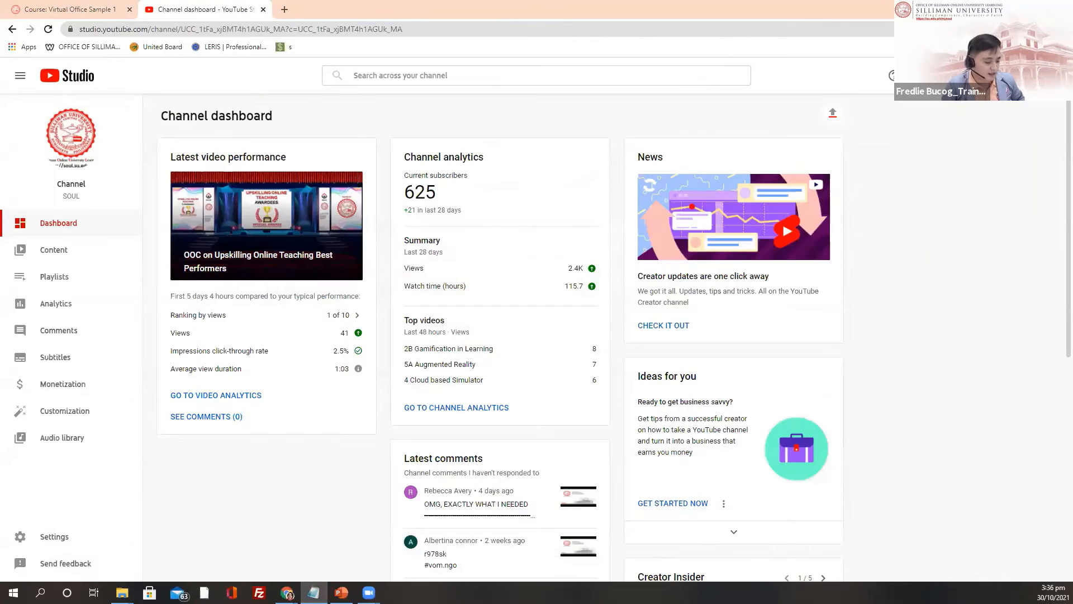
{"action": "left_click", "coordinate": [285, 9]}
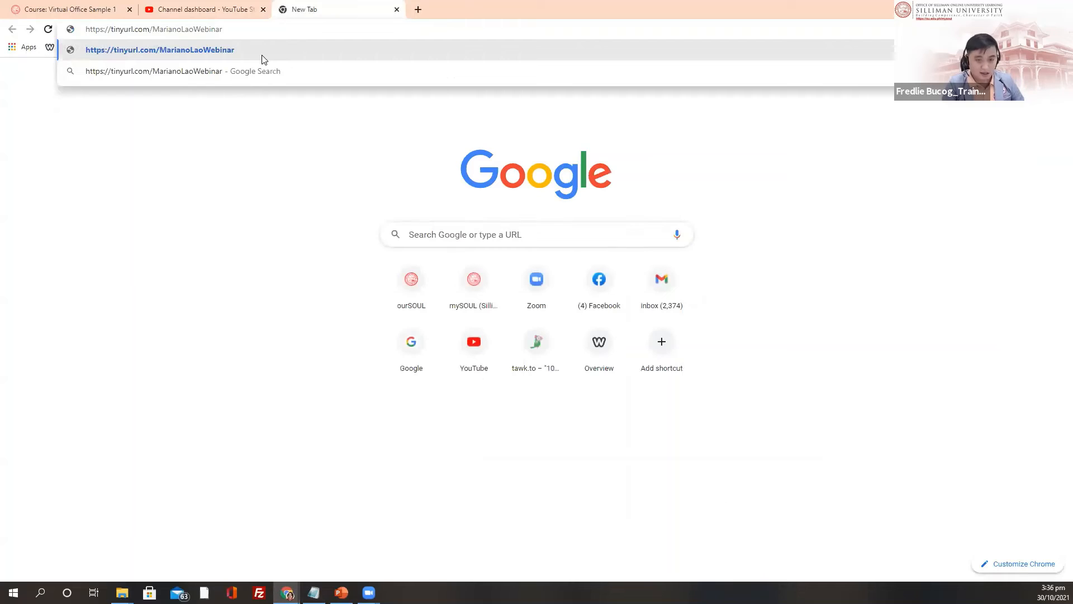
Step: Load the tinyurl Organizing Virtual Offices in mySOUL doc and scroll to Virtual Office Structure
{"action": "key", "text": "Return"}
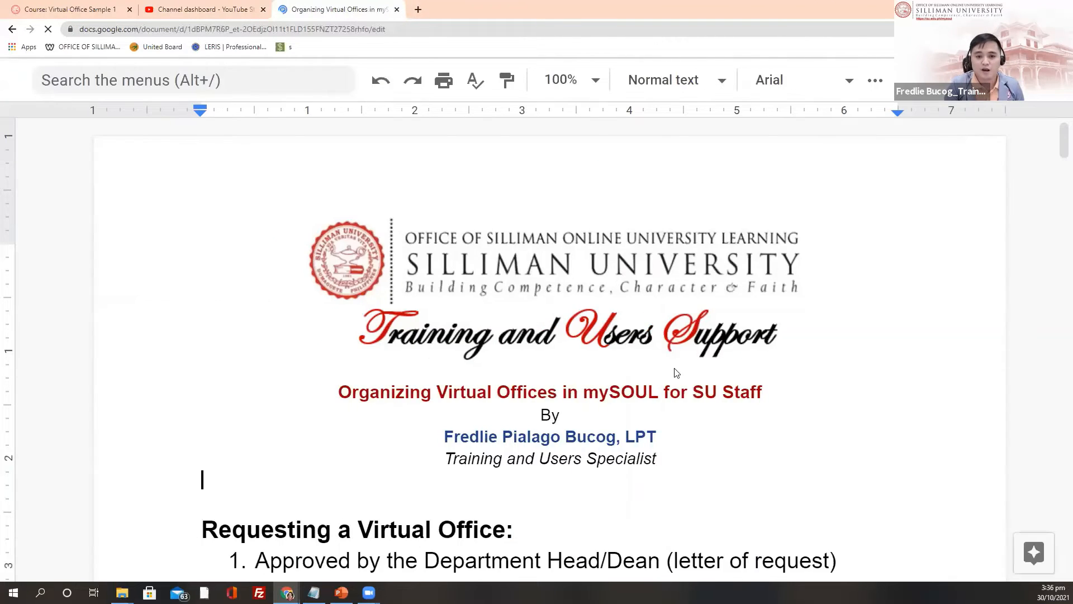
{"action": "scroll", "coordinate": [688, 363], "scroll_direction": "down", "scroll_amount": 4}
{"action": "scroll", "coordinate": [550, 403], "scroll_direction": "down", "scroll_amount": 15}
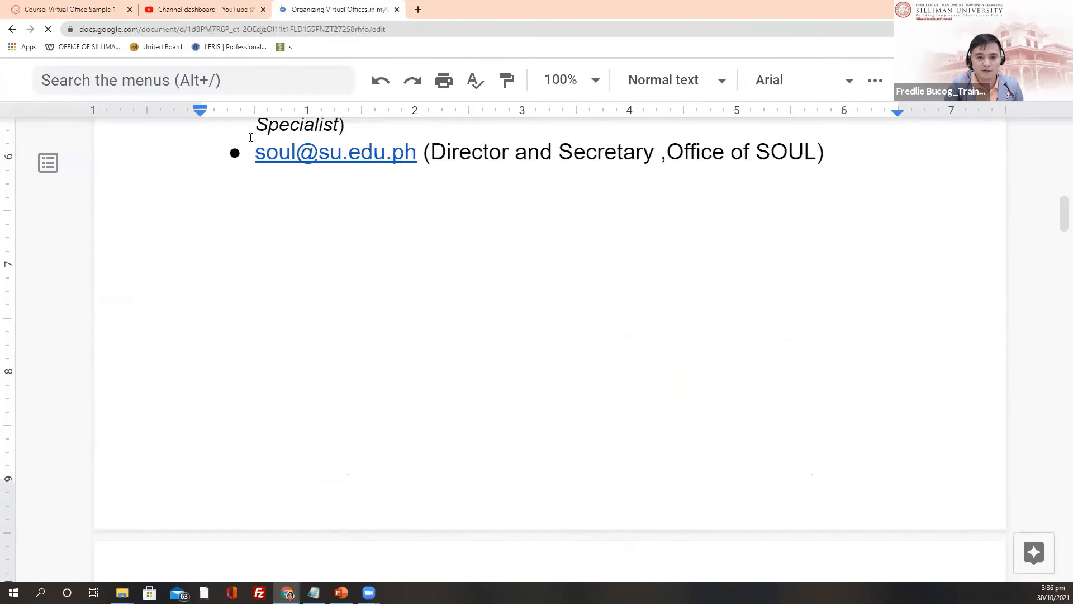
{"action": "scroll", "coordinate": [793, 239], "scroll_direction": "down", "scroll_amount": 10}
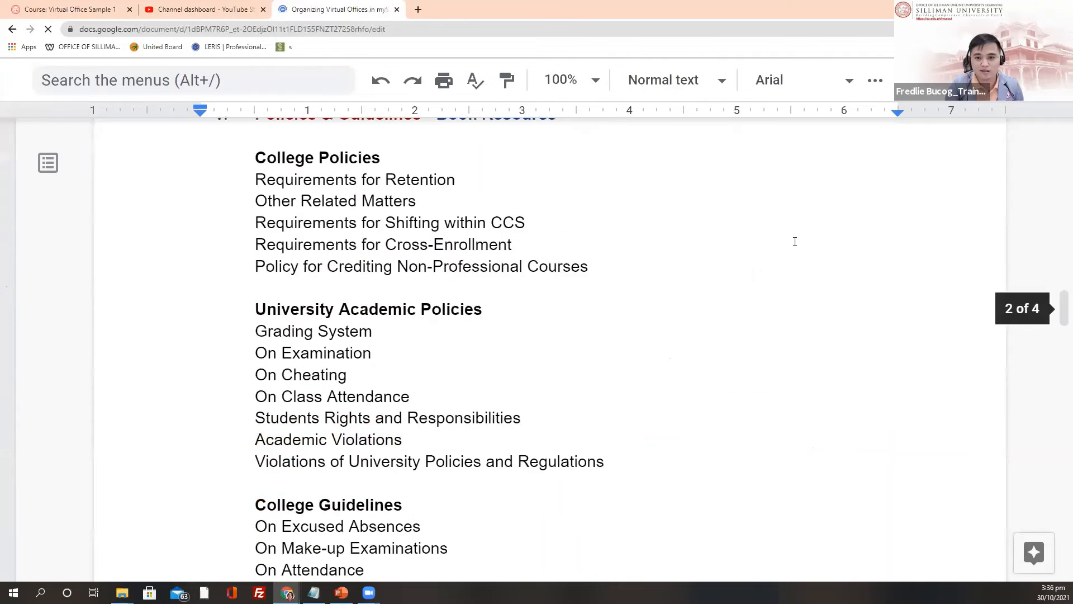
{"action": "scroll", "coordinate": [821, 236], "scroll_direction": "up", "scroll_amount": 6}
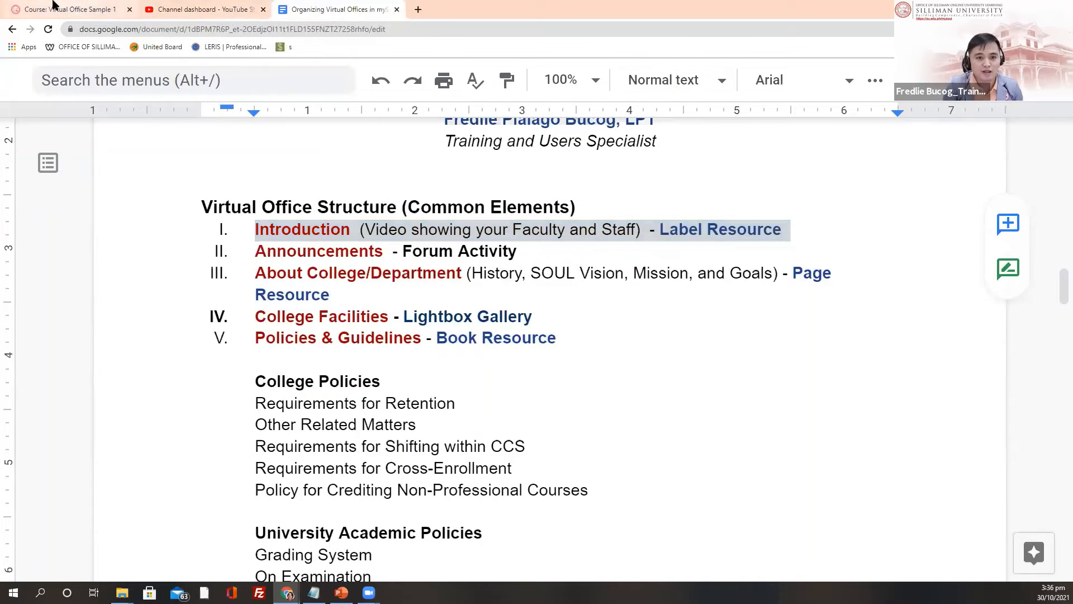
{"action": "scroll", "coordinate": [112, 302], "scroll_direction": "down", "scroll_amount": 2}
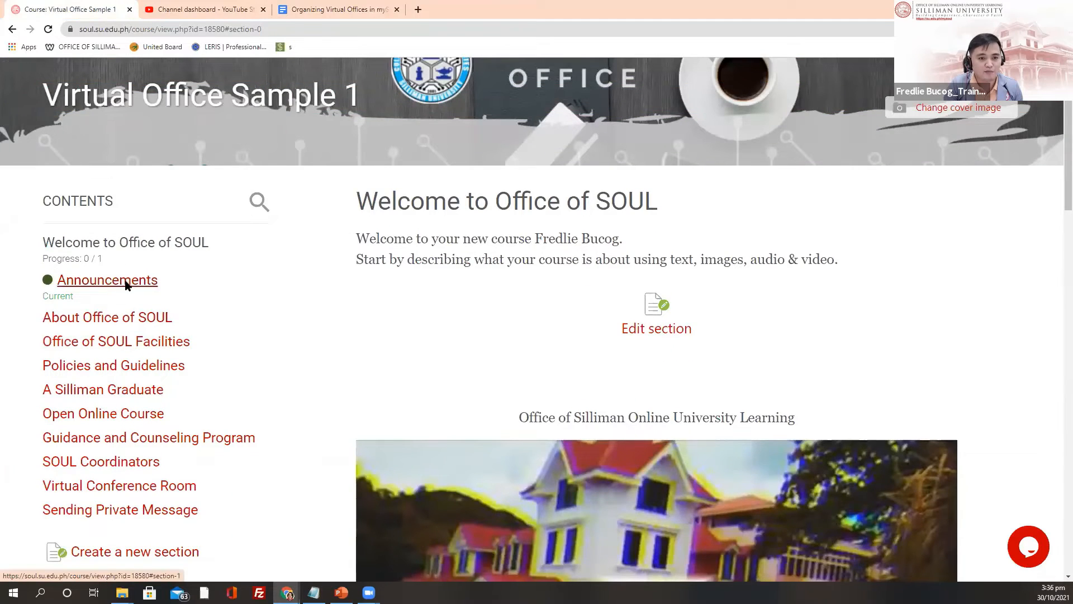
Step: Jump to Announcements from the Contents list and open the Create learning activity chooser there
{"action": "left_click", "coordinate": [125, 282]}
{"action": "scroll", "coordinate": [167, 279], "scroll_direction": "down", "scroll_amount": 2}
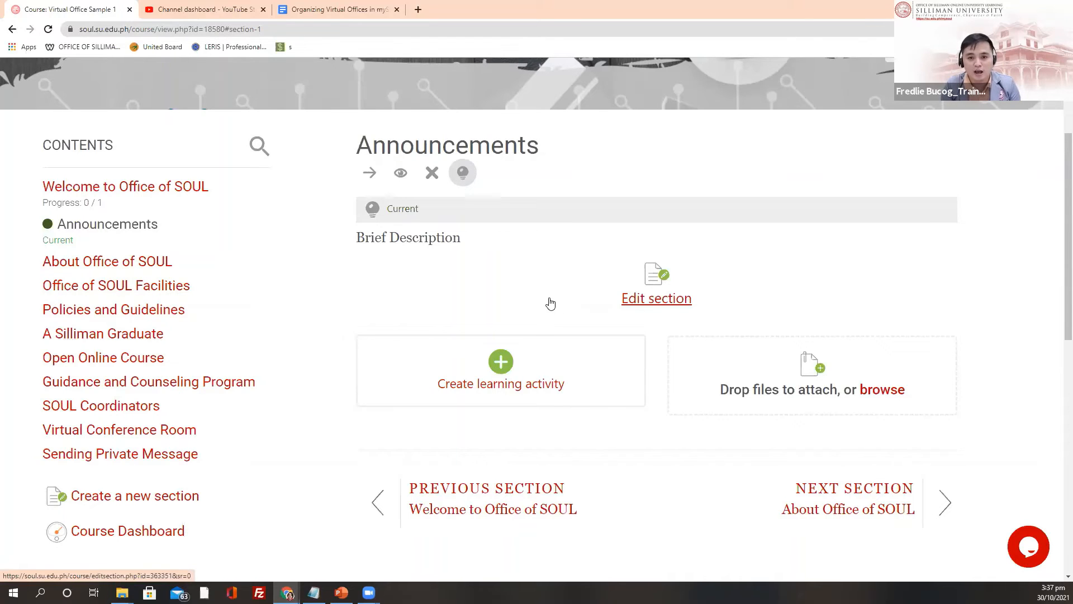
{"action": "scroll", "coordinate": [545, 302], "scroll_direction": "up", "scroll_amount": 3}
{"action": "scroll", "coordinate": [513, 393], "scroll_direction": "up", "scroll_amount": 1}
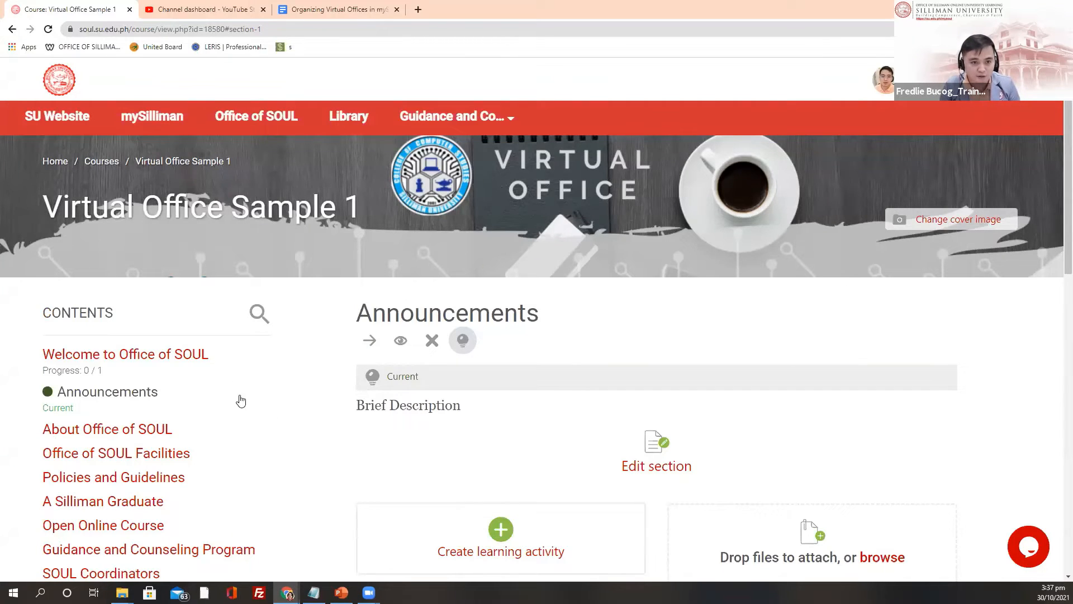
{"action": "scroll", "coordinate": [288, 385], "scroll_direction": "down", "scroll_amount": 1}
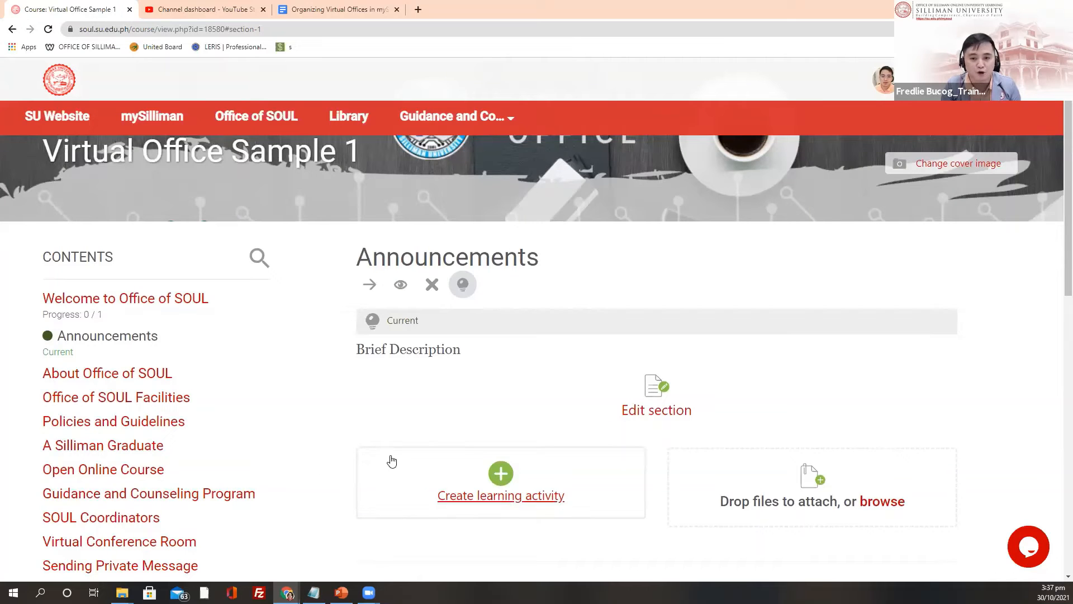
{"action": "scroll", "coordinate": [343, 412], "scroll_direction": "down", "scroll_amount": 2}
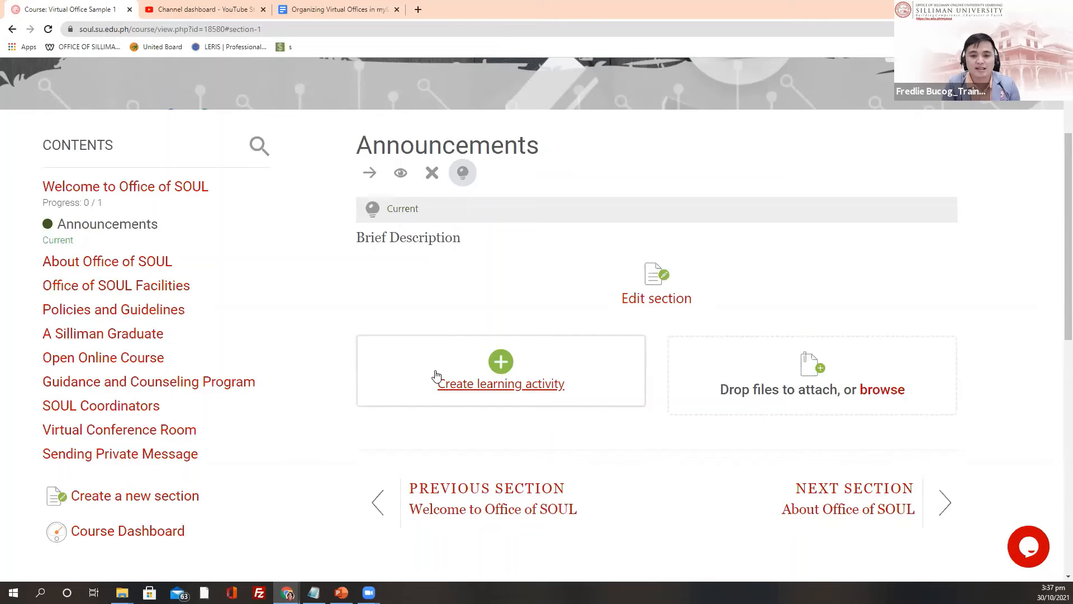
{"action": "left_click", "coordinate": [437, 375]}
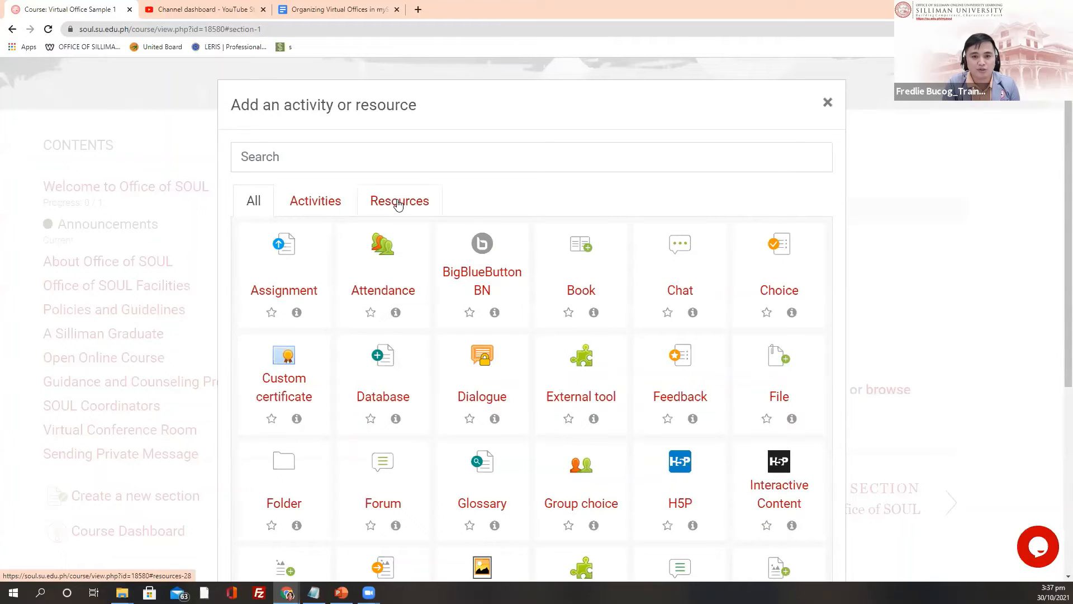
Step: Filter the chooser to Activities and pick Forum for the Announcements section
{"action": "left_click", "coordinate": [319, 205]}
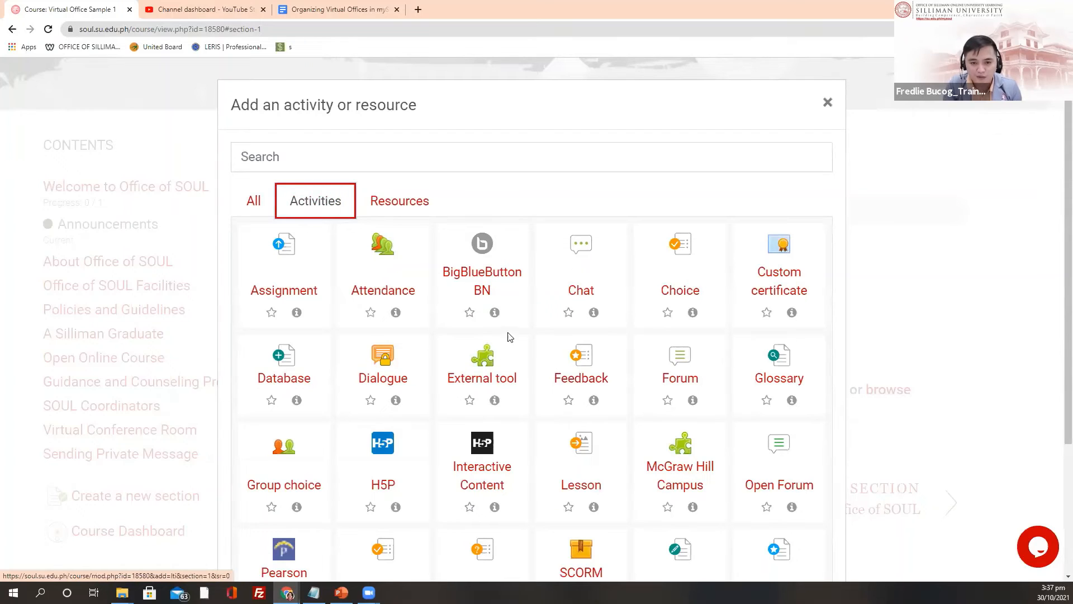
{"action": "scroll", "coordinate": [531, 330], "scroll_direction": "down", "scroll_amount": 2}
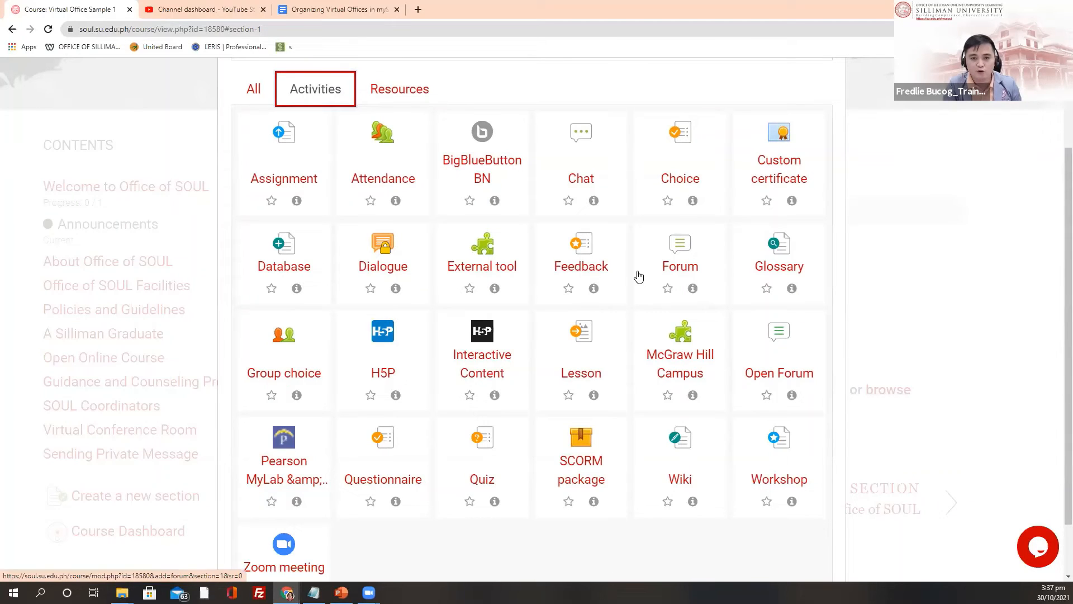
{"action": "scroll", "coordinate": [510, 216], "scroll_direction": "up", "scroll_amount": 1}
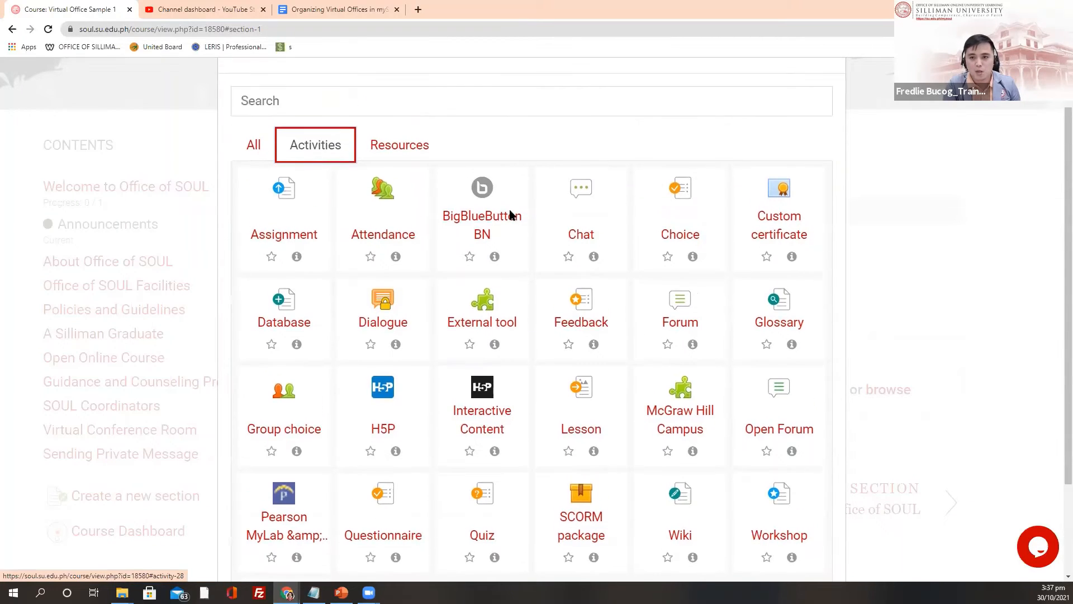
{"action": "scroll", "coordinate": [559, 229], "scroll_direction": "down", "scroll_amount": 2}
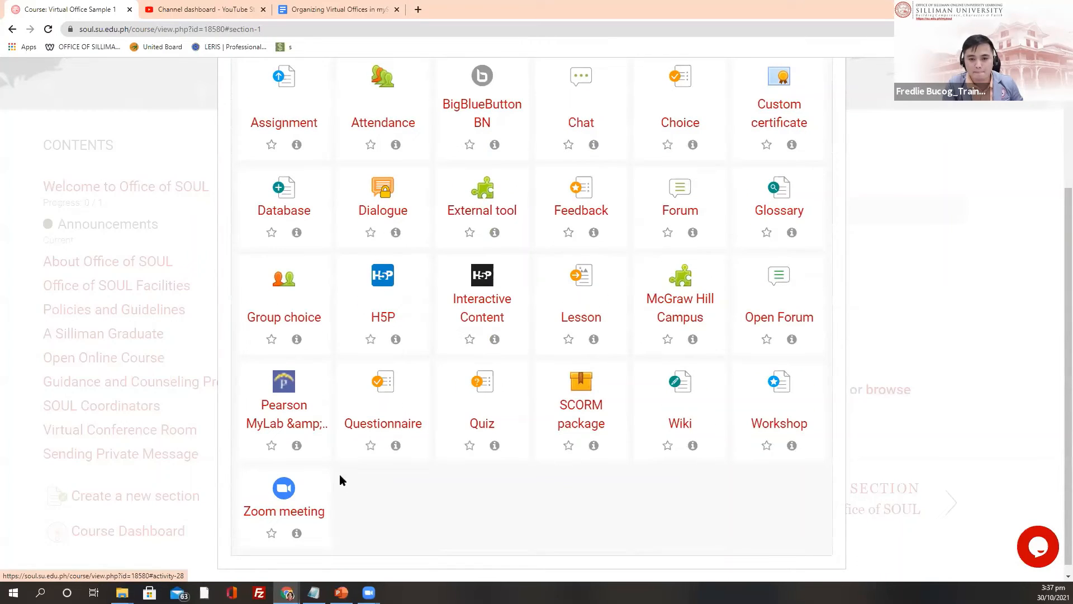
{"action": "scroll", "coordinate": [362, 441], "scroll_direction": "up", "scroll_amount": 2}
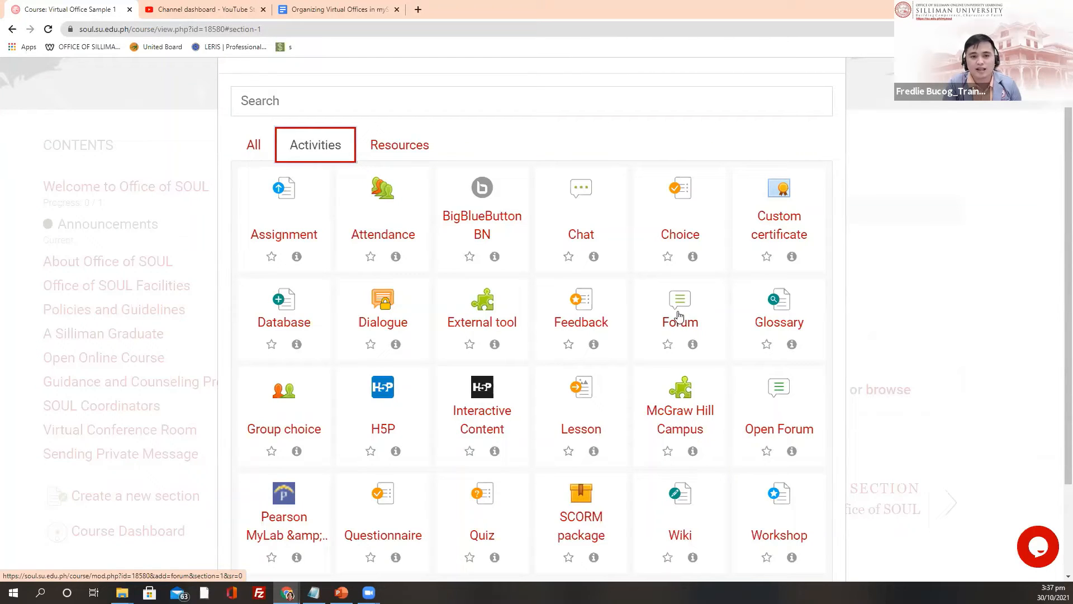
{"action": "left_click", "coordinate": [678, 321]}
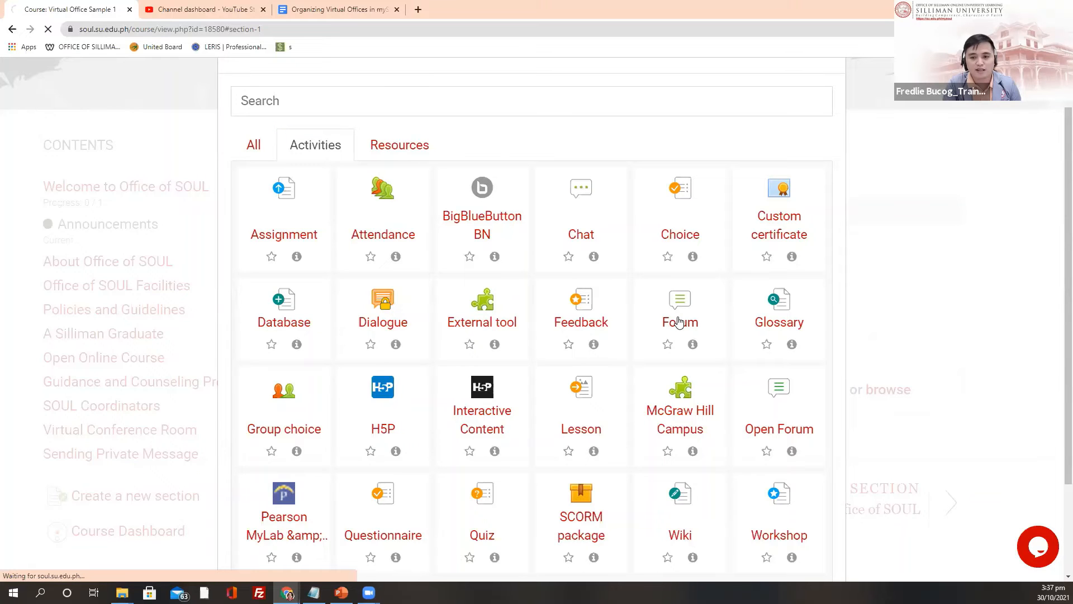
Step: Enter forum name 'Announcements', description 'Brief Description', and tick 'Display description on course page'
{"action": "scroll", "coordinate": [94, 225], "scroll_direction": "down", "scroll_amount": 1}
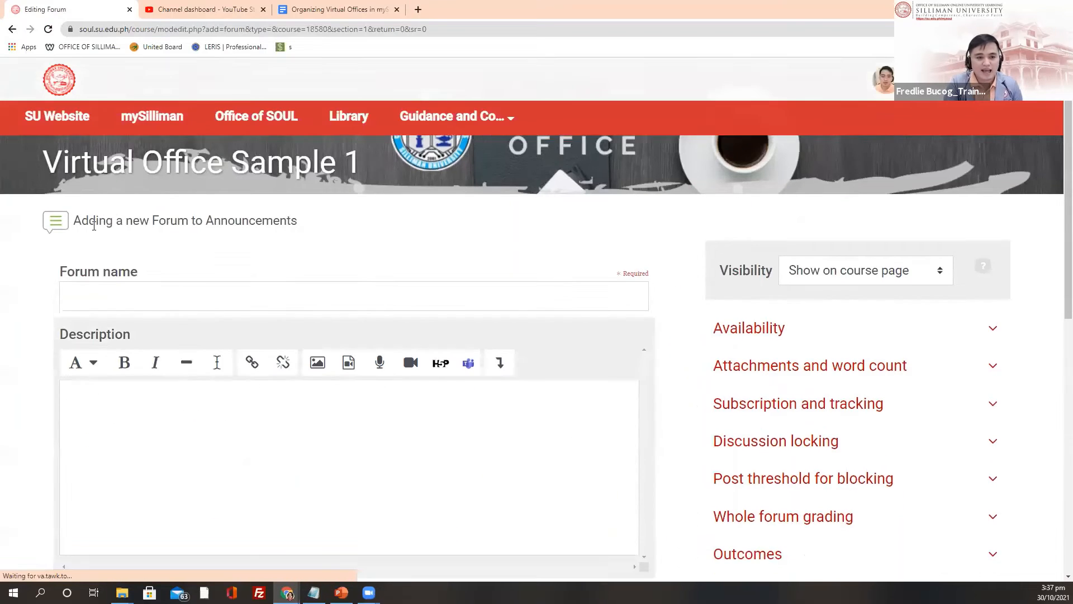
{"action": "scroll", "coordinate": [94, 226], "scroll_direction": "down", "scroll_amount": 1}
{"action": "left_click", "coordinate": [94, 228]}
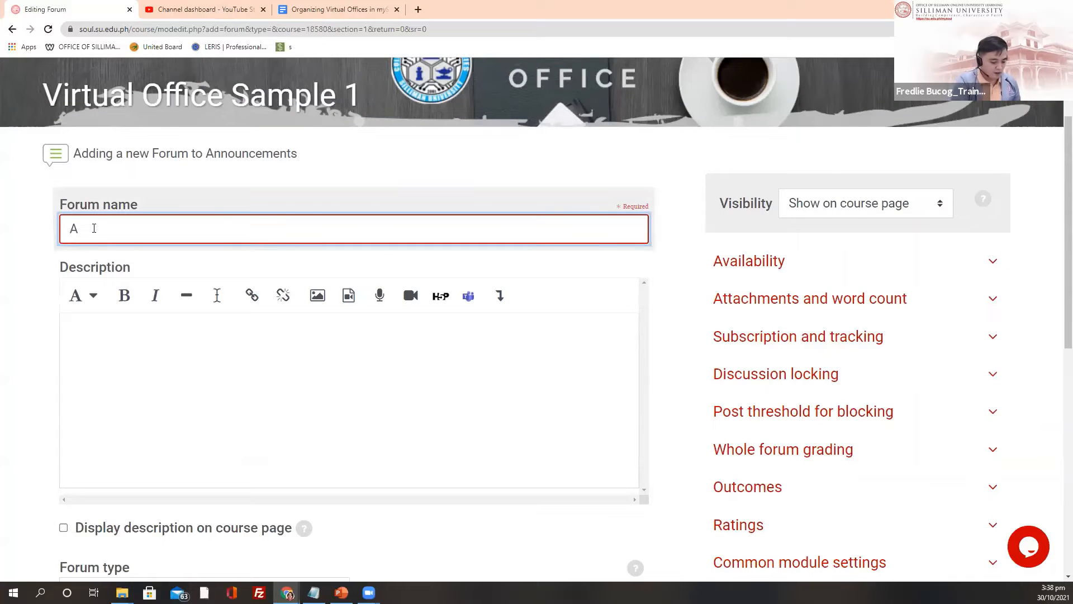
{"action": "type", "text": "Announ"}
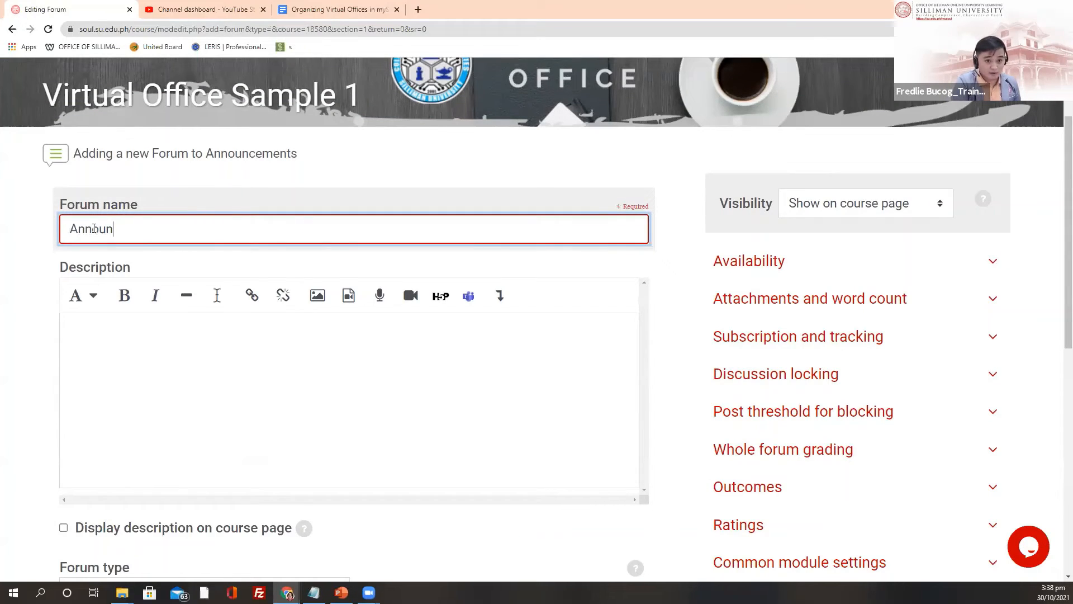
{"action": "type", "text": "cement"}
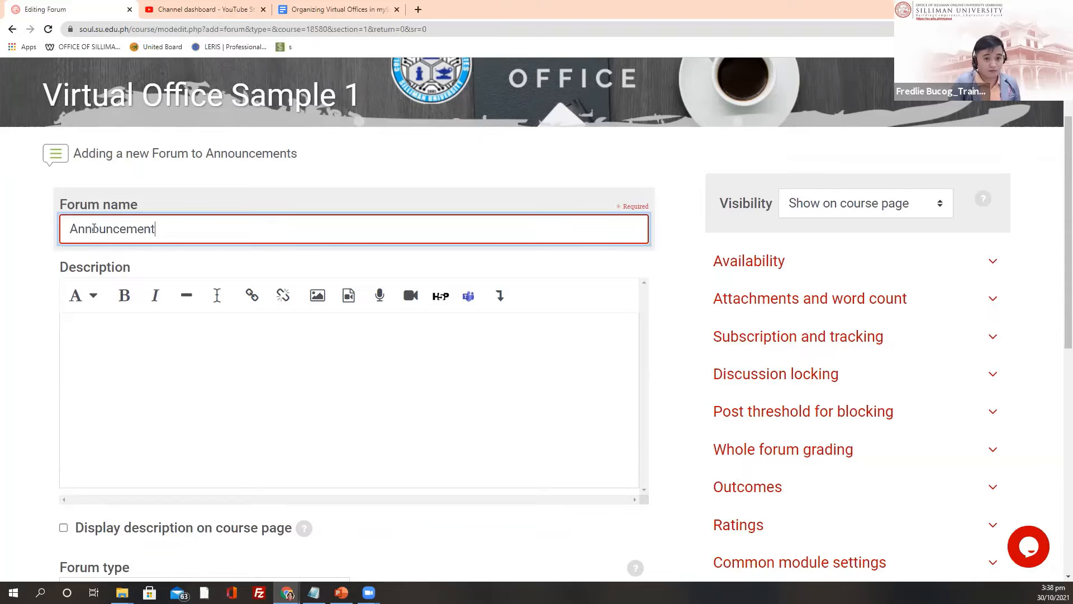
{"action": "type", "text": "s"}
{"action": "left_click", "coordinate": [108, 343]}
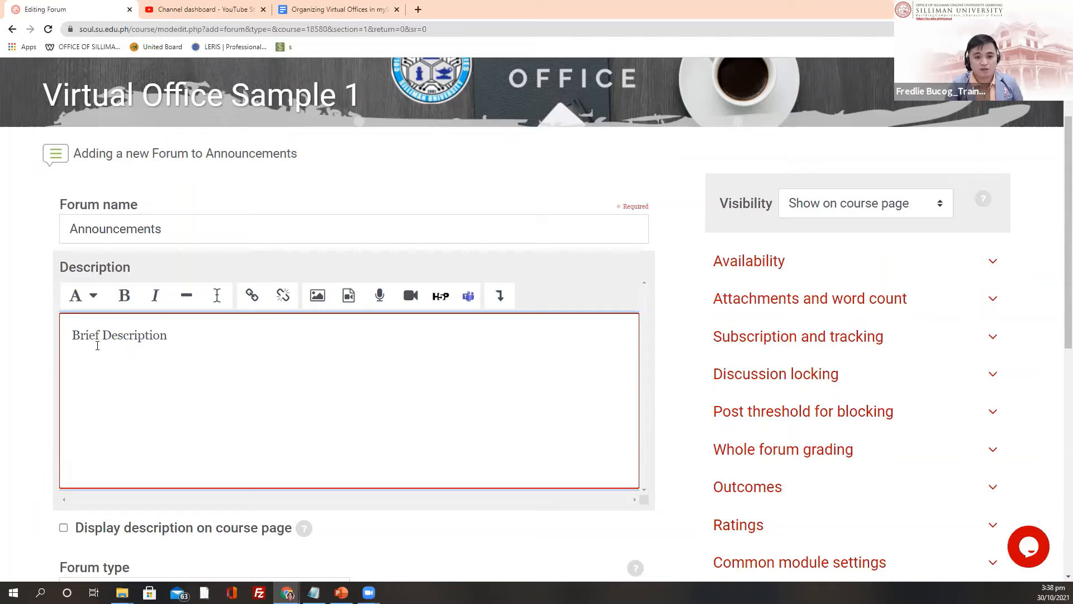
{"action": "scroll", "coordinate": [231, 361], "scroll_direction": "down", "scroll_amount": 2}
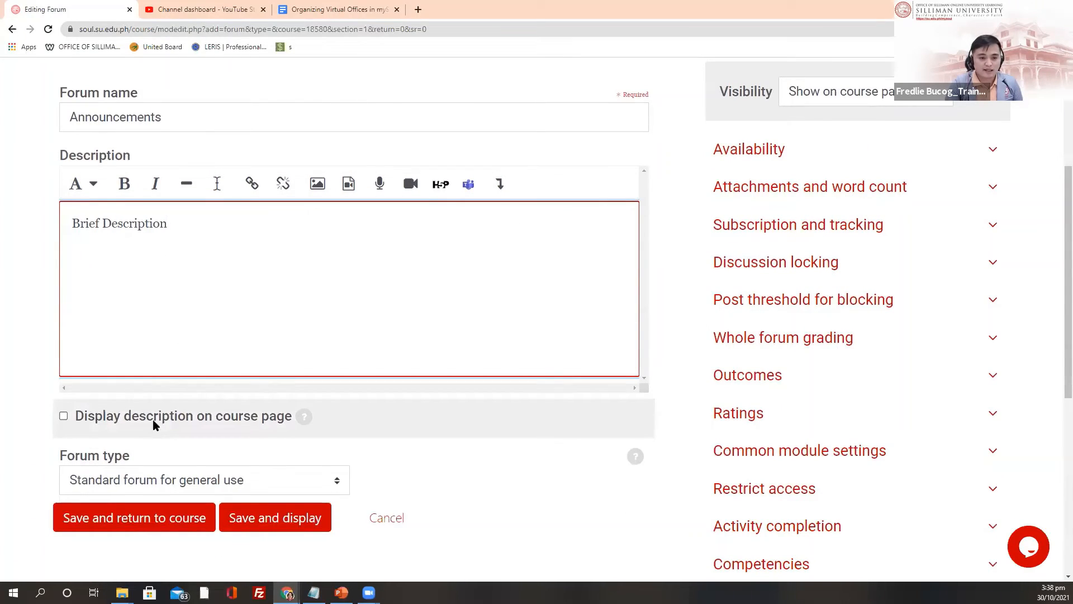
{"action": "left_click", "coordinate": [64, 417]}
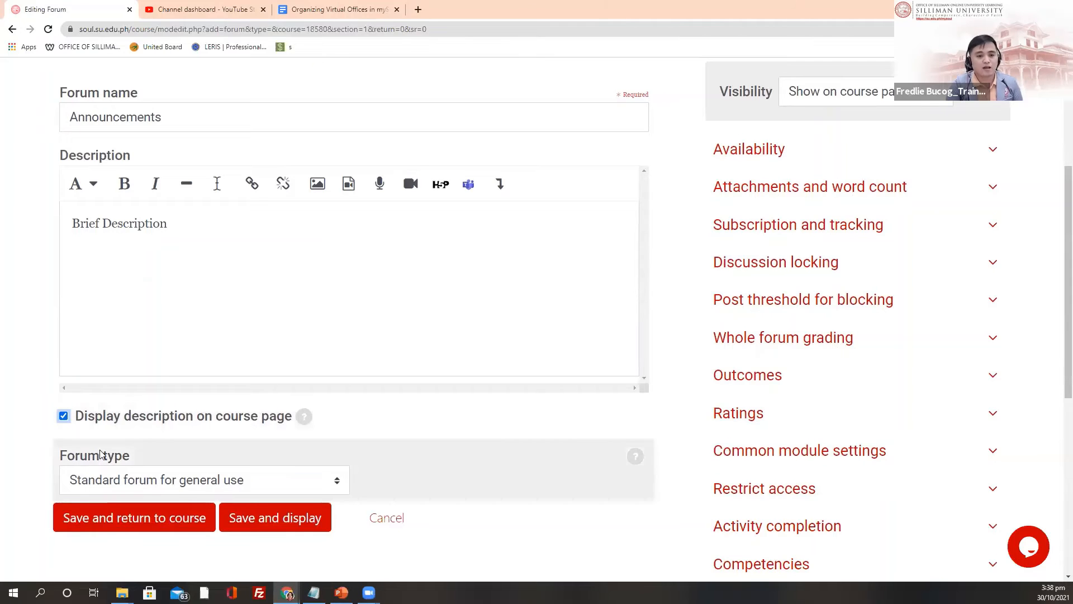
{"action": "scroll", "coordinate": [54, 479], "scroll_direction": "down", "scroll_amount": 1}
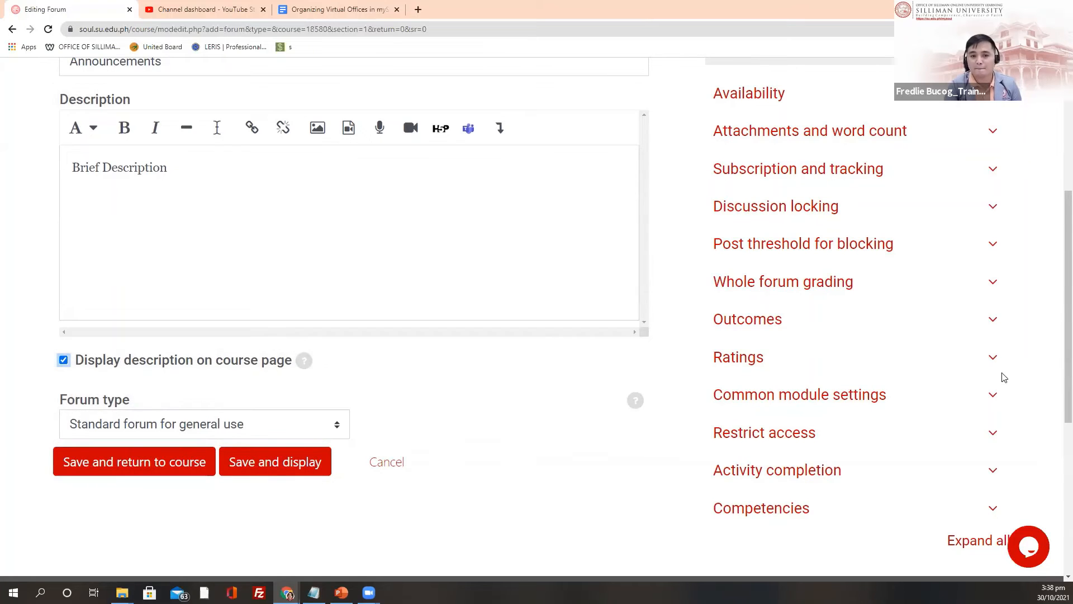
{"action": "scroll", "coordinate": [799, 329], "scroll_direction": "up", "scroll_amount": 2}
{"action": "scroll", "coordinate": [794, 282], "scroll_direction": "up", "scroll_amount": 2}
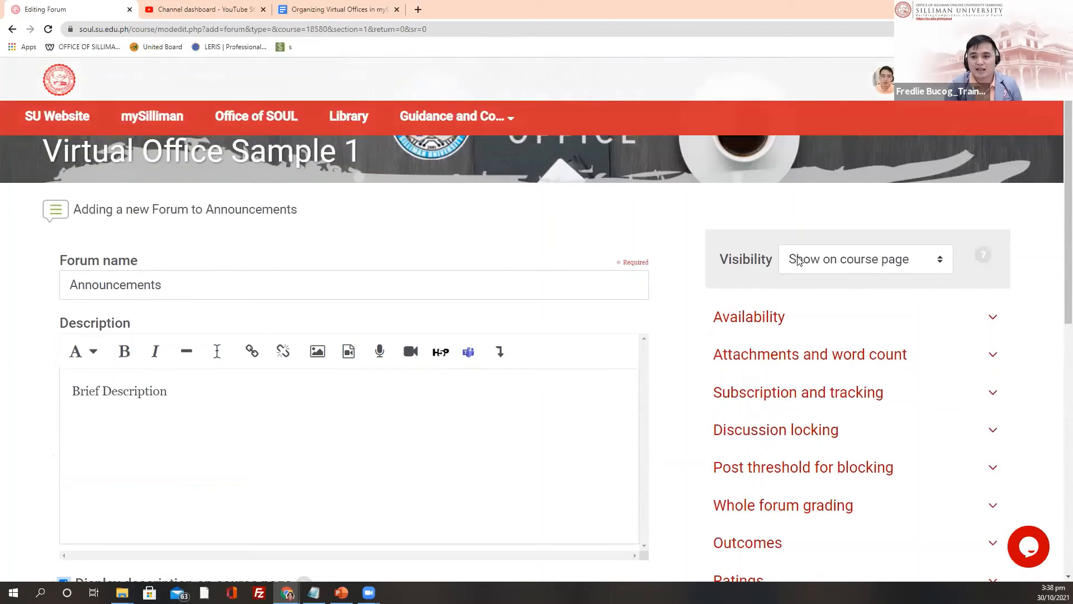
Step: Set the forum's Visibility to 'Hide from students'
{"action": "left_click", "coordinate": [847, 265]}
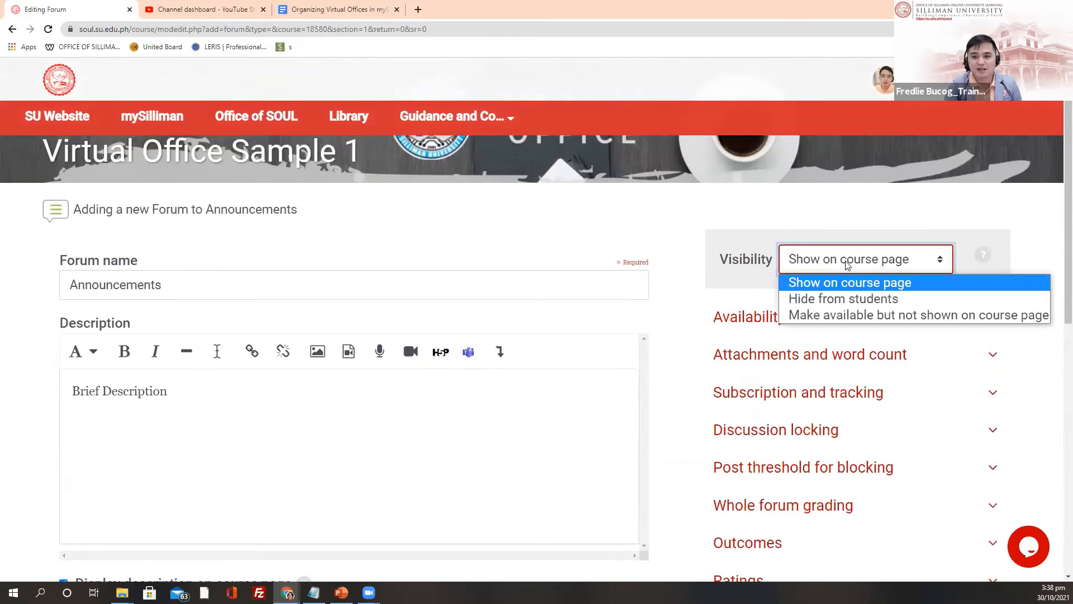
{"action": "left_click", "coordinate": [813, 300]}
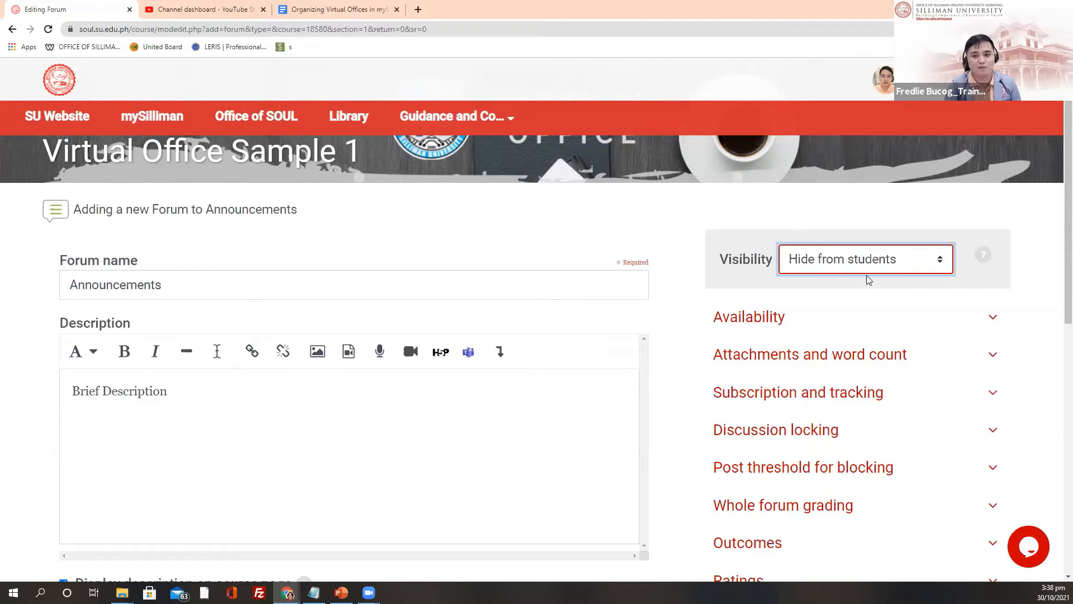
{"action": "scroll", "coordinate": [805, 274], "scroll_direction": "down", "scroll_amount": 2}
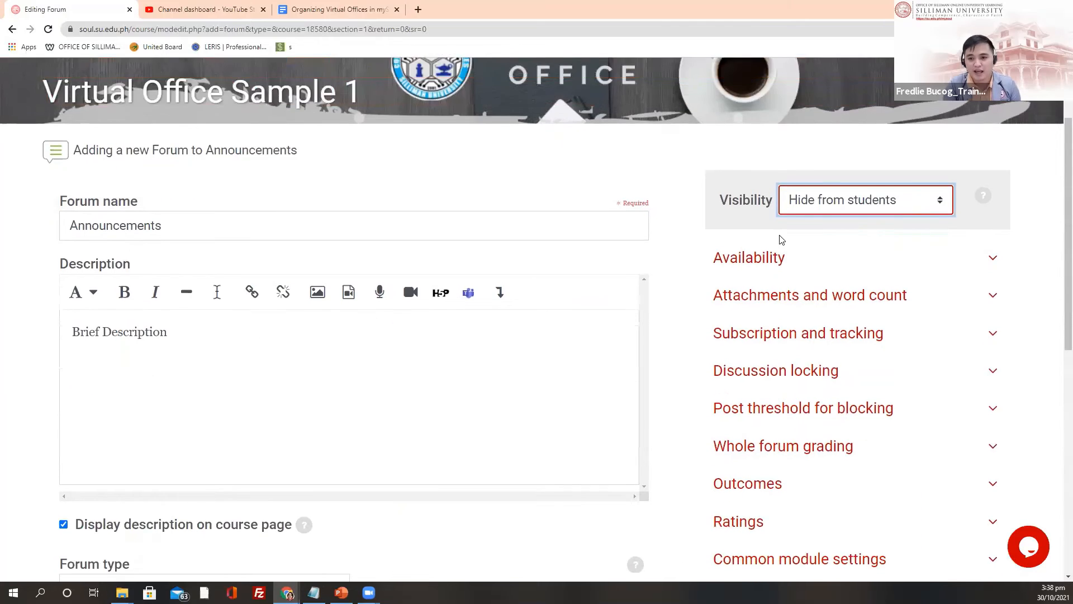
Step: Inspect the Availability due and cut-off dates, leaving them disabled, then collapse the section
{"action": "left_click", "coordinate": [764, 215]}
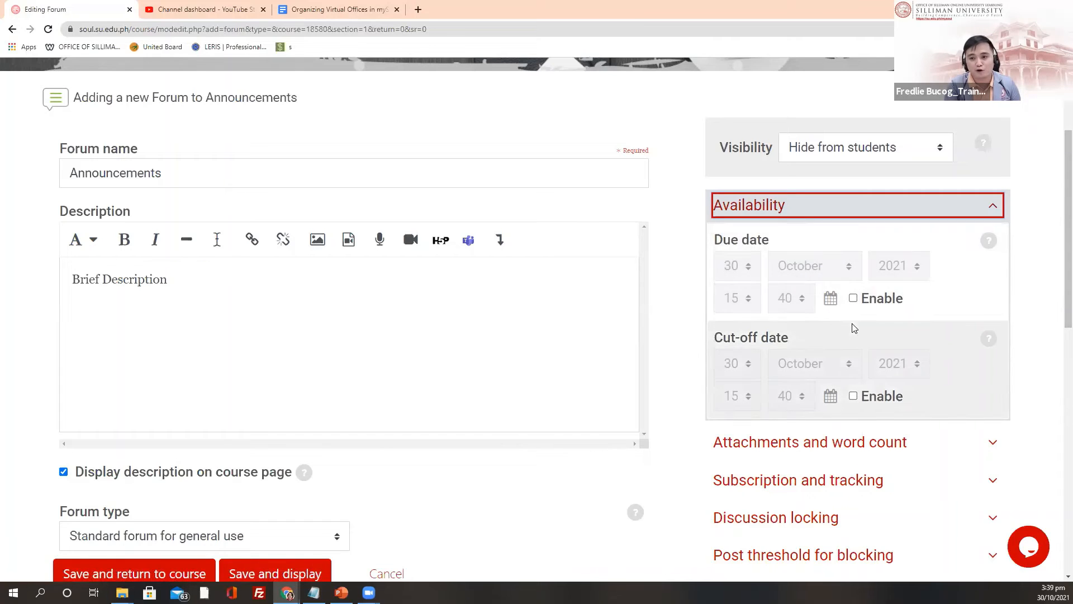
{"action": "scroll", "coordinate": [822, 319], "scroll_direction": "down", "scroll_amount": 2}
{"action": "scroll", "coordinate": [766, 149], "scroll_direction": "up", "scroll_amount": 2}
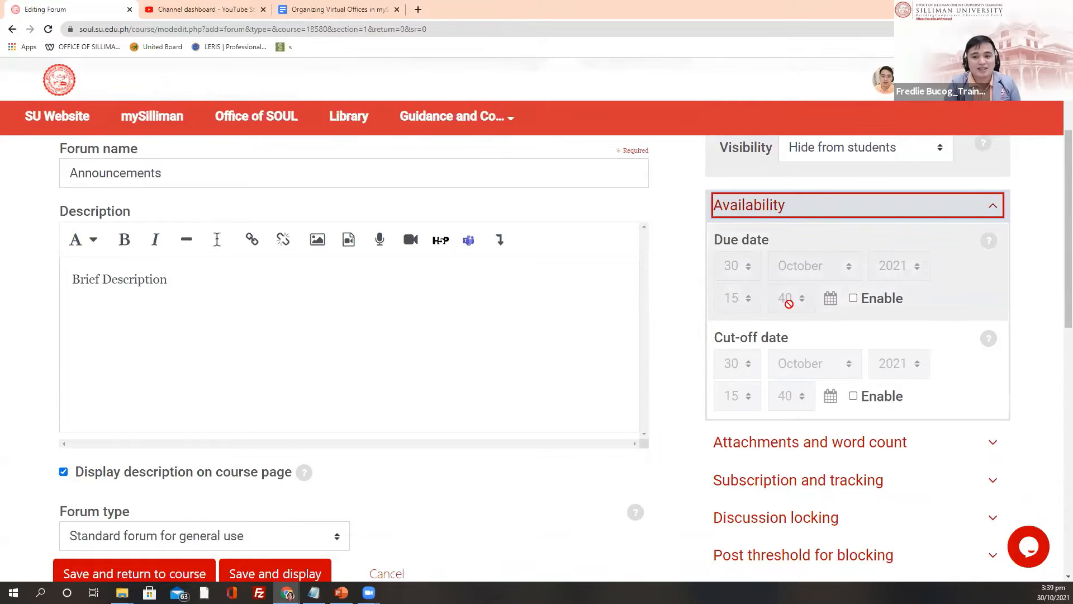
{"action": "scroll", "coordinate": [801, 335], "scroll_direction": "down", "scroll_amount": 1}
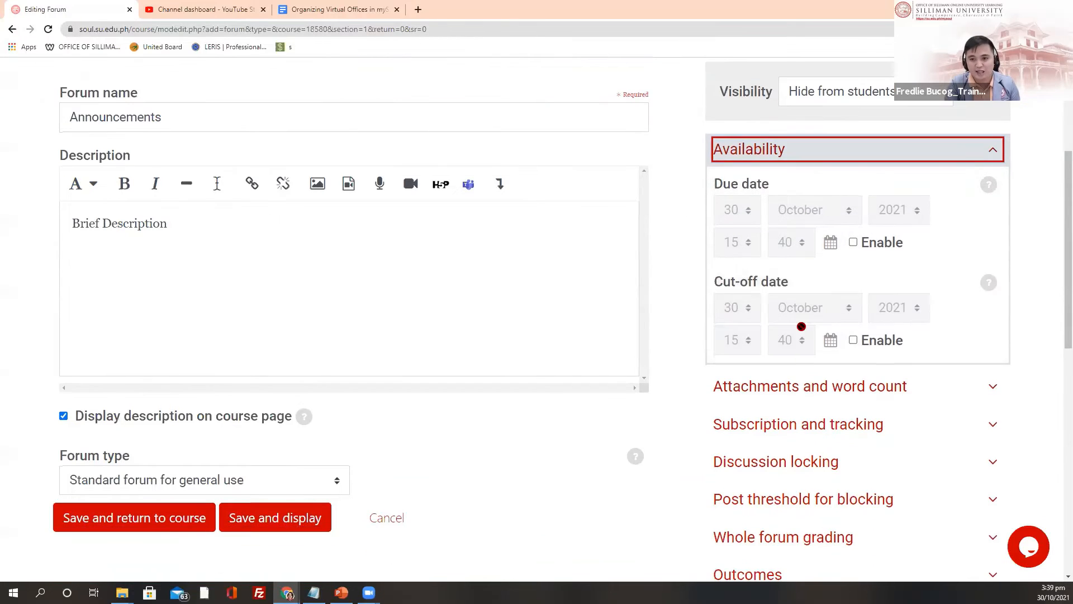
{"action": "left_click", "coordinate": [752, 149]}
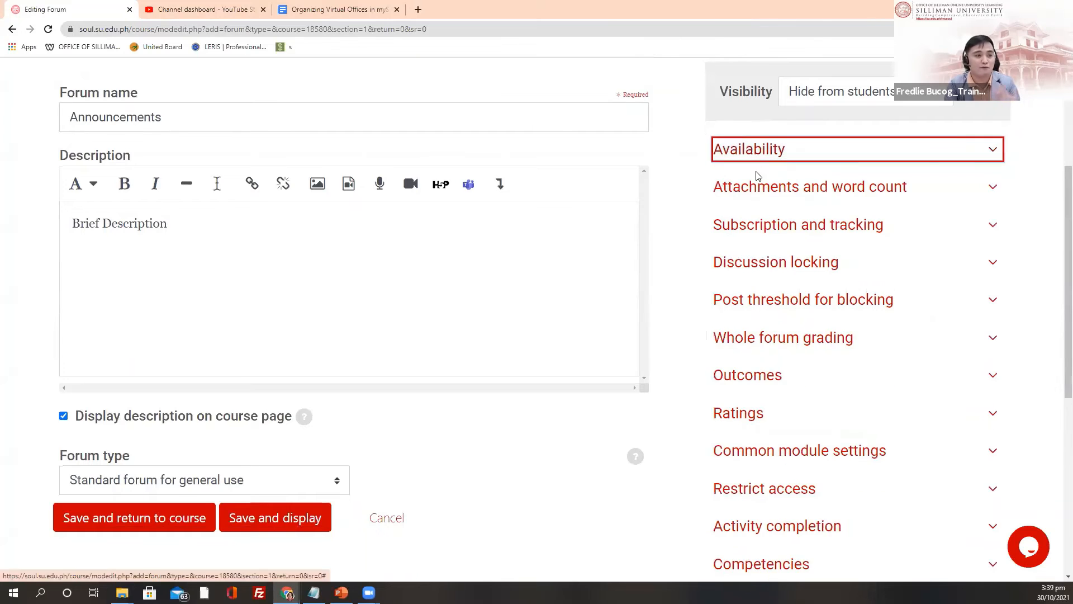
{"action": "scroll", "coordinate": [693, 335], "scroll_direction": "up", "scroll_amount": 3}
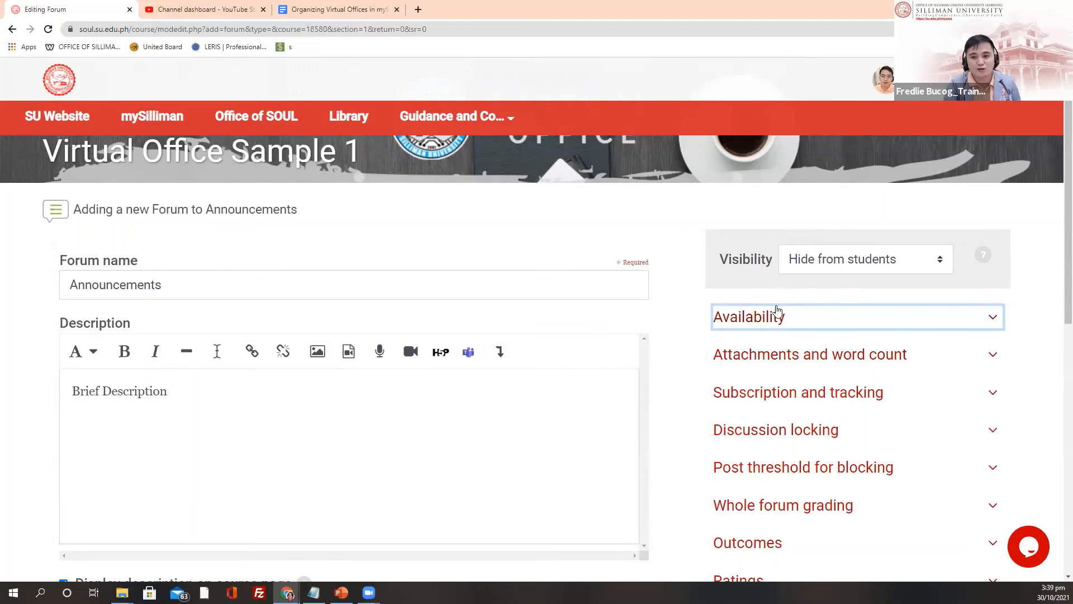
Step: Review the Availability and Ratings sections of the forum form without changing them
{"action": "left_click", "coordinate": [762, 320]}
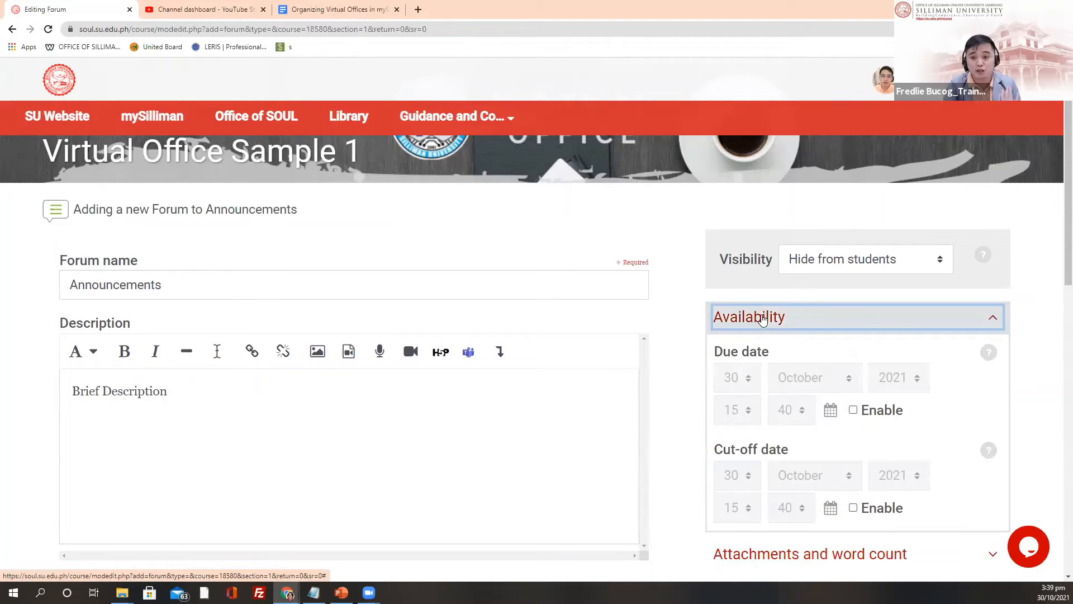
{"action": "scroll", "coordinate": [783, 312], "scroll_direction": "down", "scroll_amount": 1}
{"action": "scroll", "coordinate": [778, 277], "scroll_direction": "down", "scroll_amount": 1}
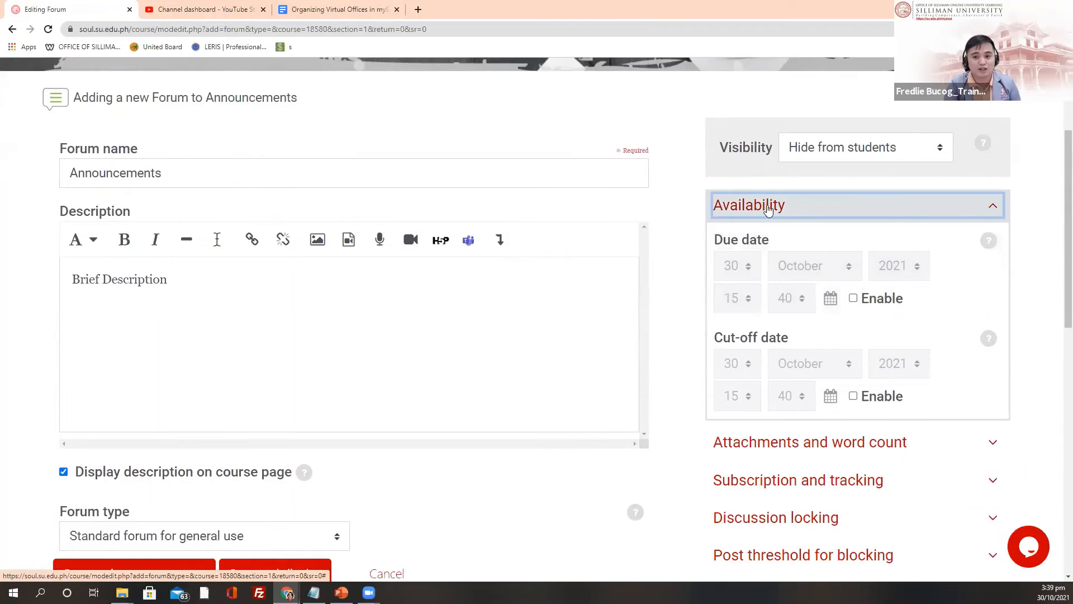
{"action": "left_click", "coordinate": [770, 212]}
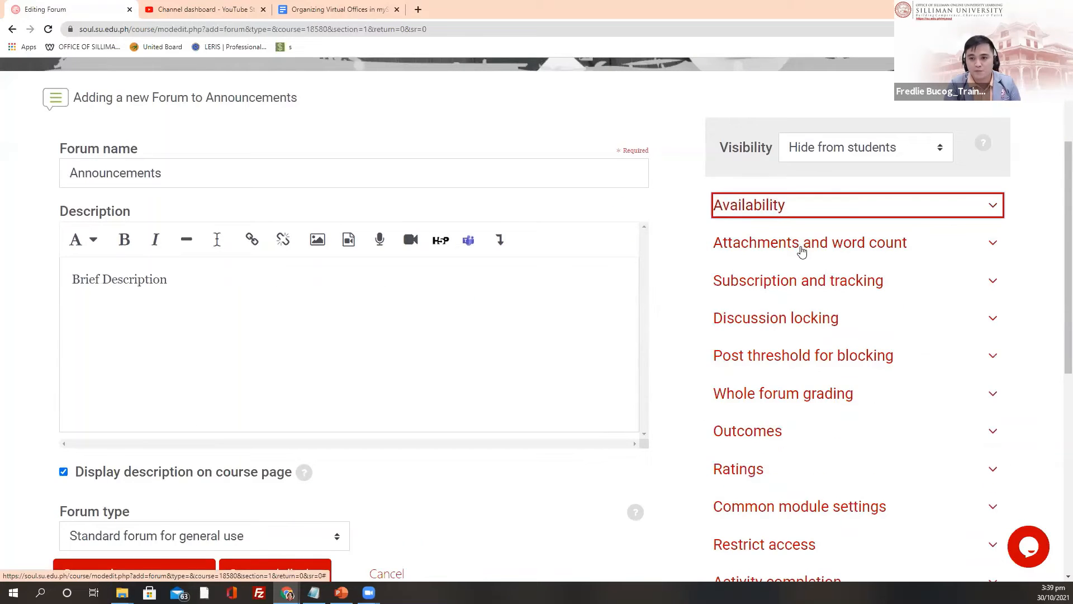
{"action": "scroll", "coordinate": [788, 224], "scroll_direction": "down", "scroll_amount": 2}
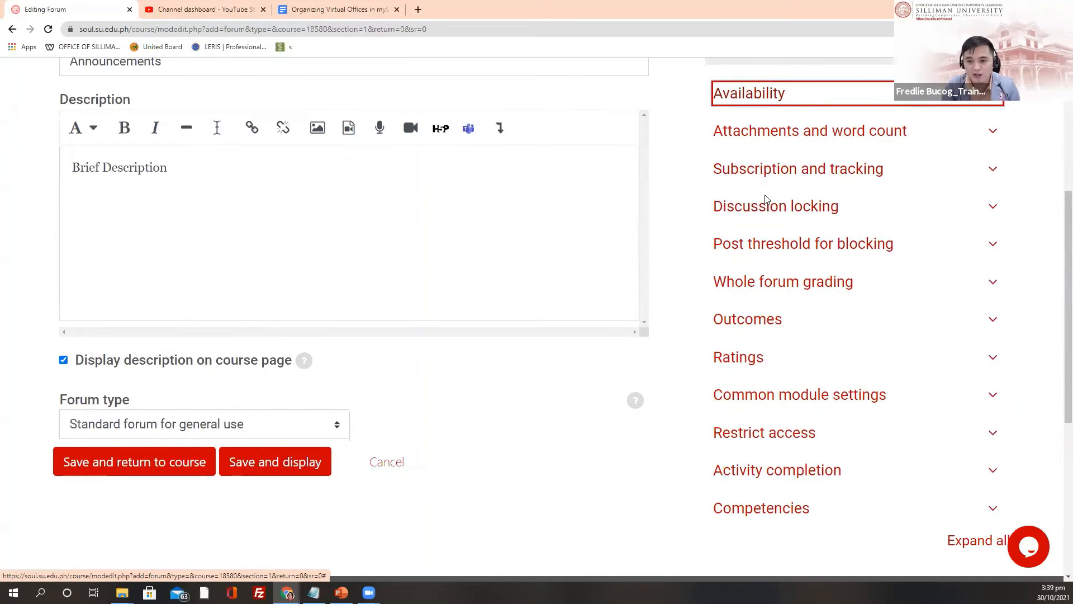
{"action": "scroll", "coordinate": [761, 260], "scroll_direction": "down", "scroll_amount": 2}
{"action": "left_click", "coordinate": [757, 247]}
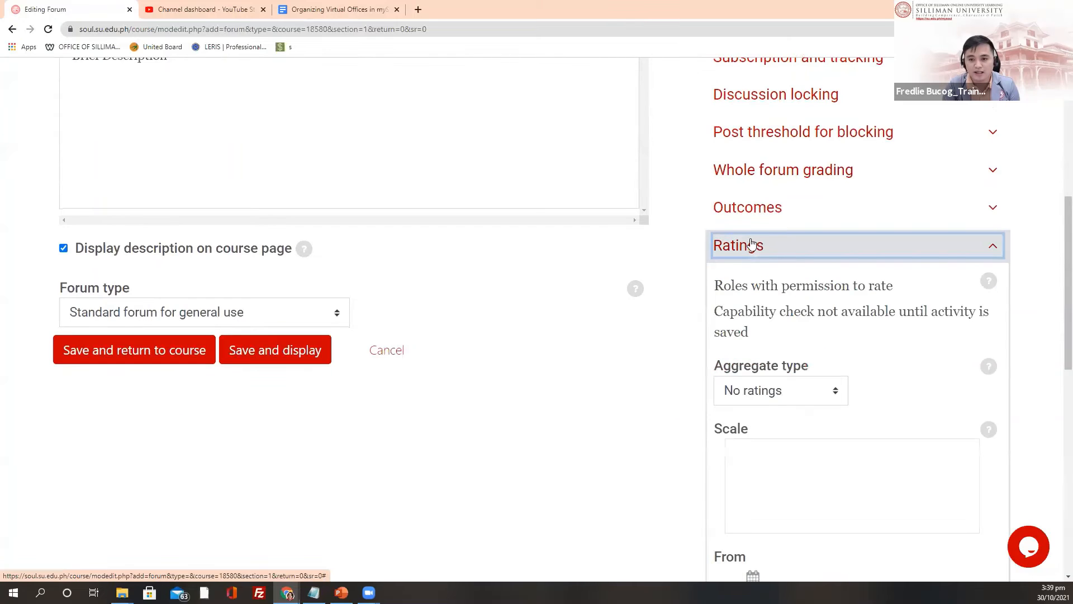
{"action": "left_click", "coordinate": [759, 252]}
{"action": "scroll", "coordinate": [762, 258], "scroll_direction": "up", "scroll_amount": 2}
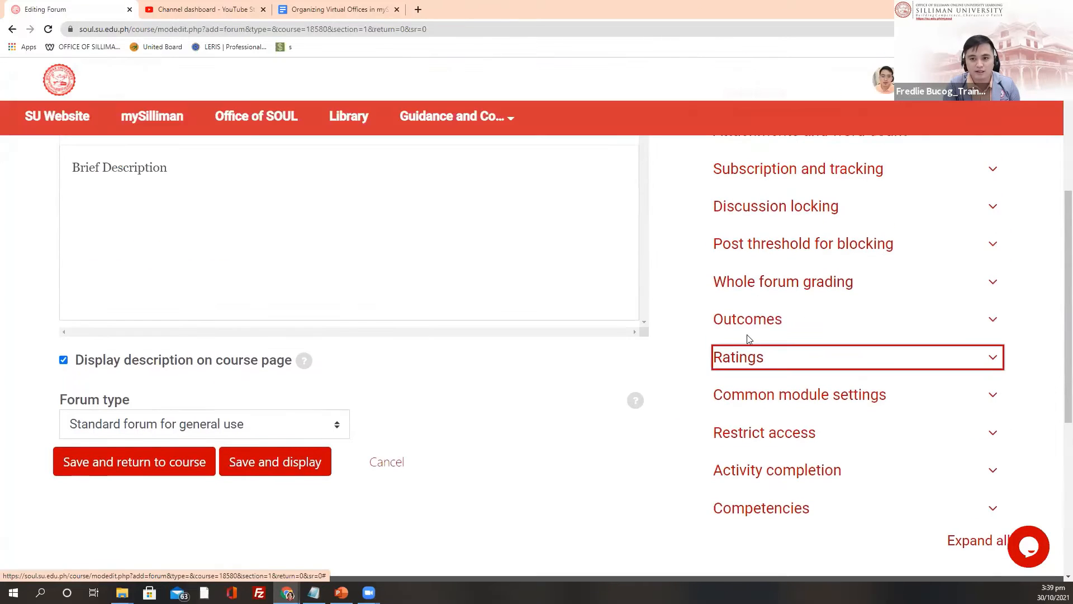
{"action": "scroll", "coordinate": [821, 363], "scroll_direction": "down", "scroll_amount": 2}
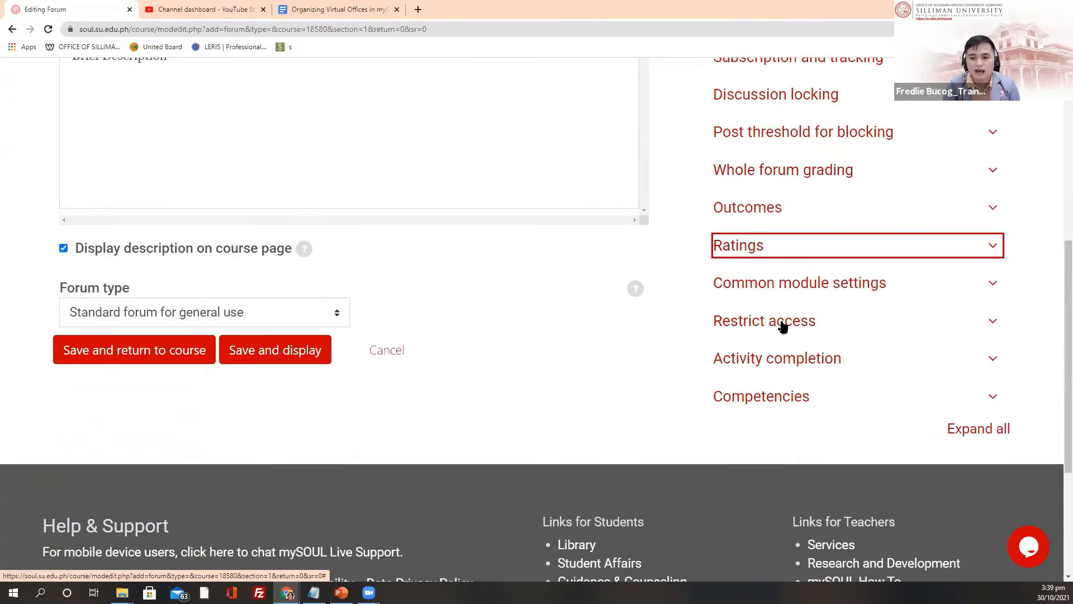
Step: Set Completion tracking to 'Do not indicate activity completion'
{"action": "left_click", "coordinate": [776, 360]}
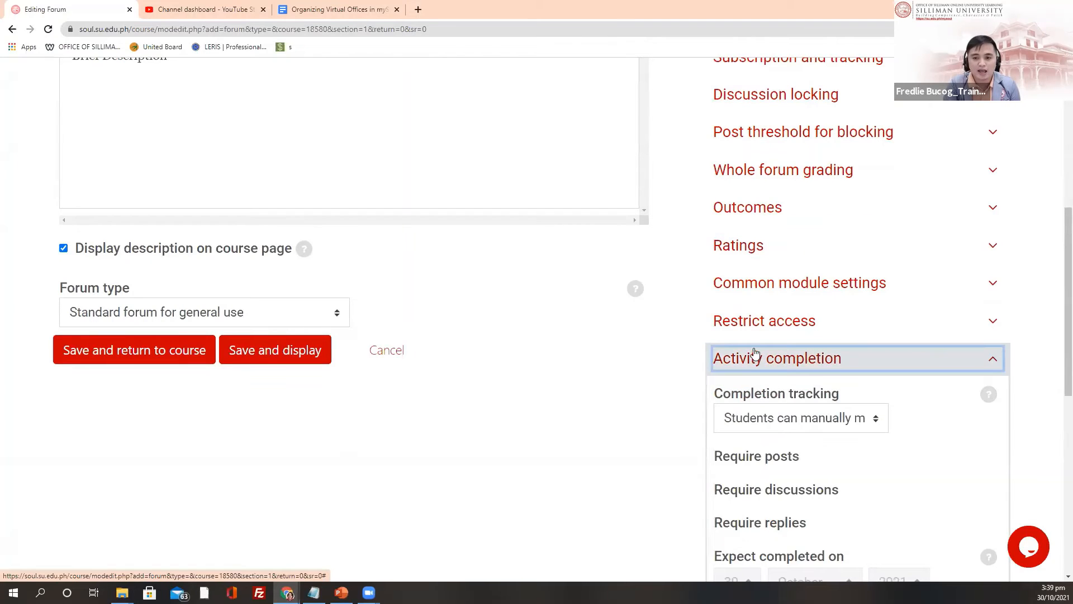
{"action": "scroll", "coordinate": [754, 357], "scroll_direction": "down", "scroll_amount": 2}
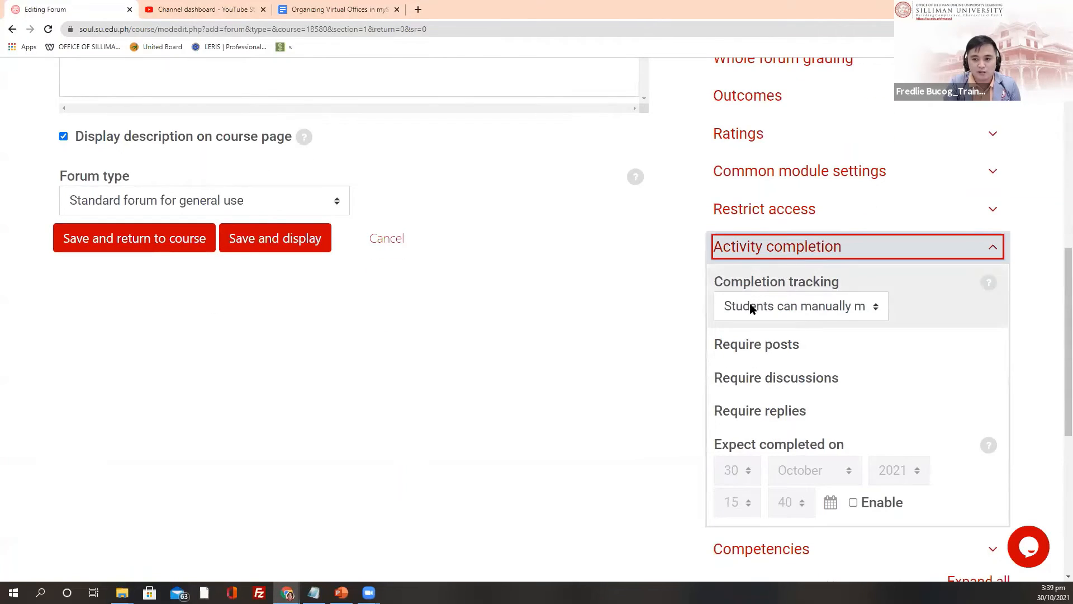
{"action": "left_click", "coordinate": [875, 309]}
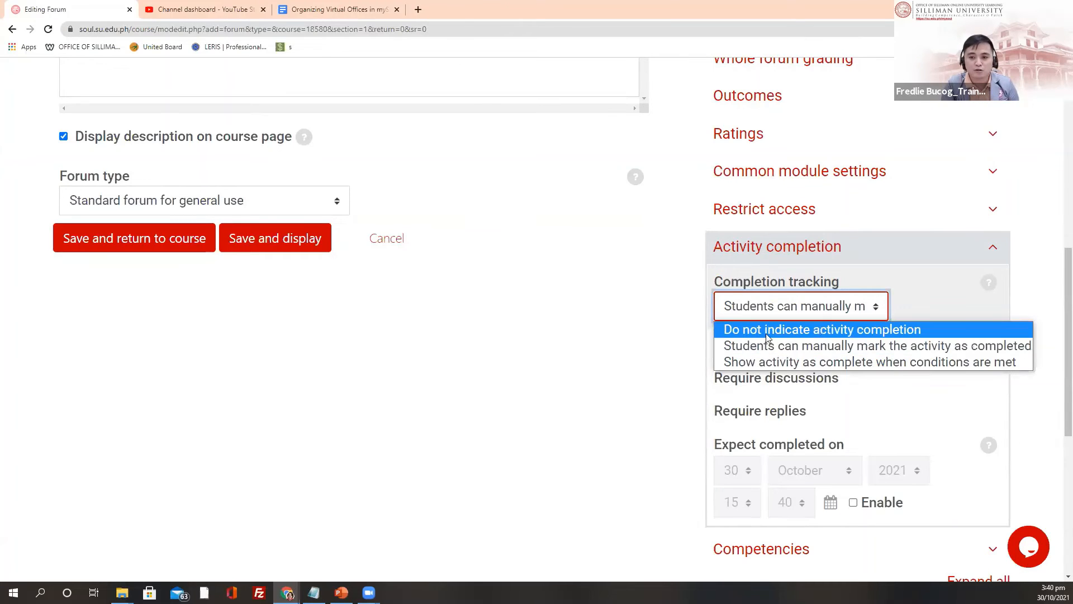
{"action": "left_click", "coordinate": [840, 331]}
{"action": "scroll", "coordinate": [692, 315], "scroll_direction": "up", "scroll_amount": 9}
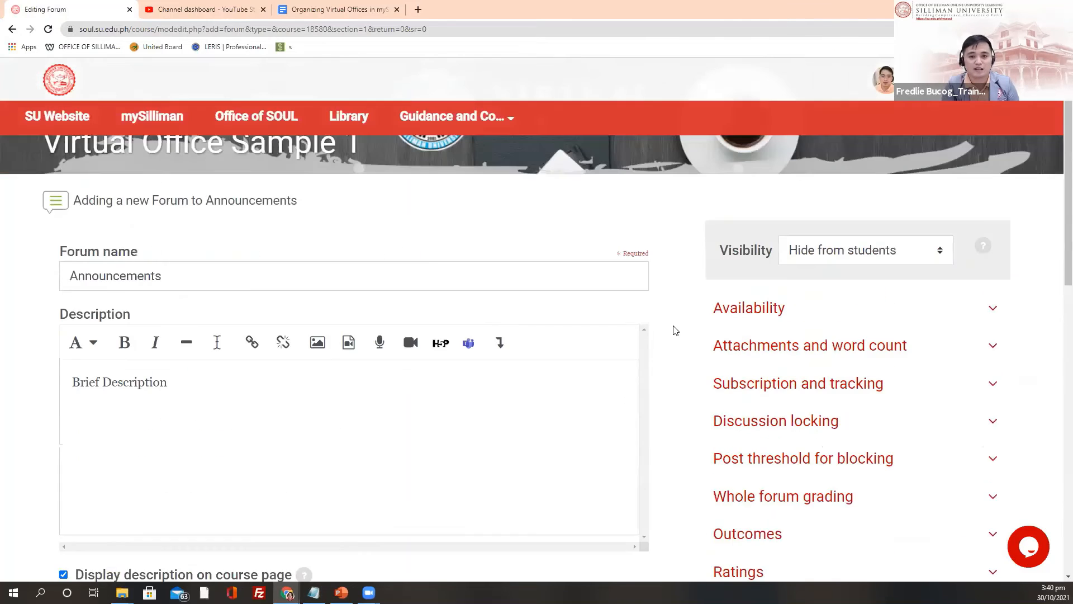
Step: Review the forum's name and settings down the form
{"action": "left_click", "coordinate": [181, 341]}
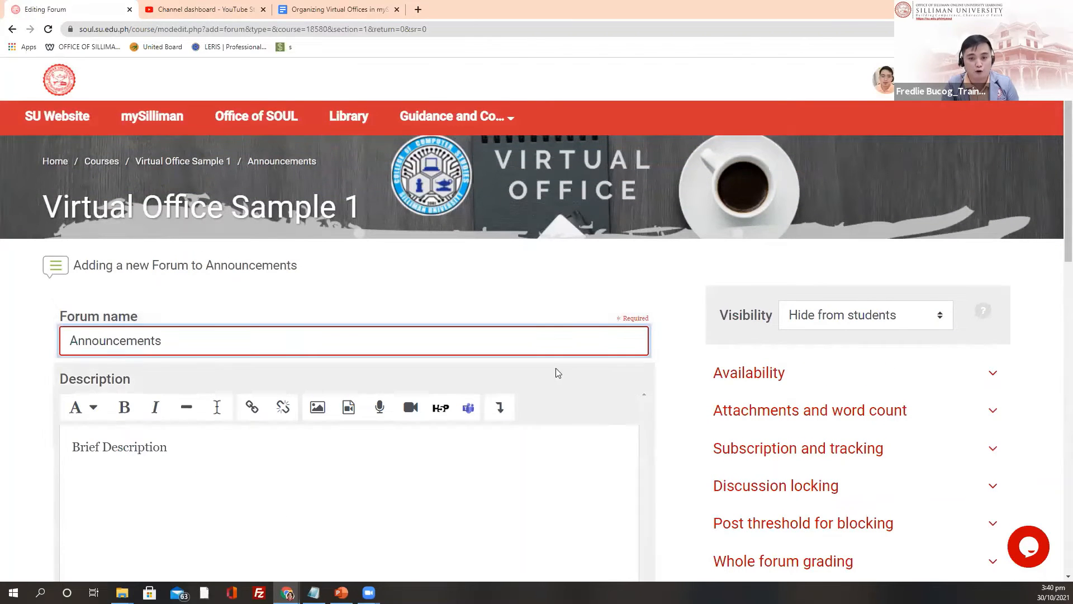
{"action": "scroll", "coordinate": [558, 295], "scroll_direction": "down", "scroll_amount": 1}
{"action": "scroll", "coordinate": [558, 295], "scroll_direction": "down", "scroll_amount": 2}
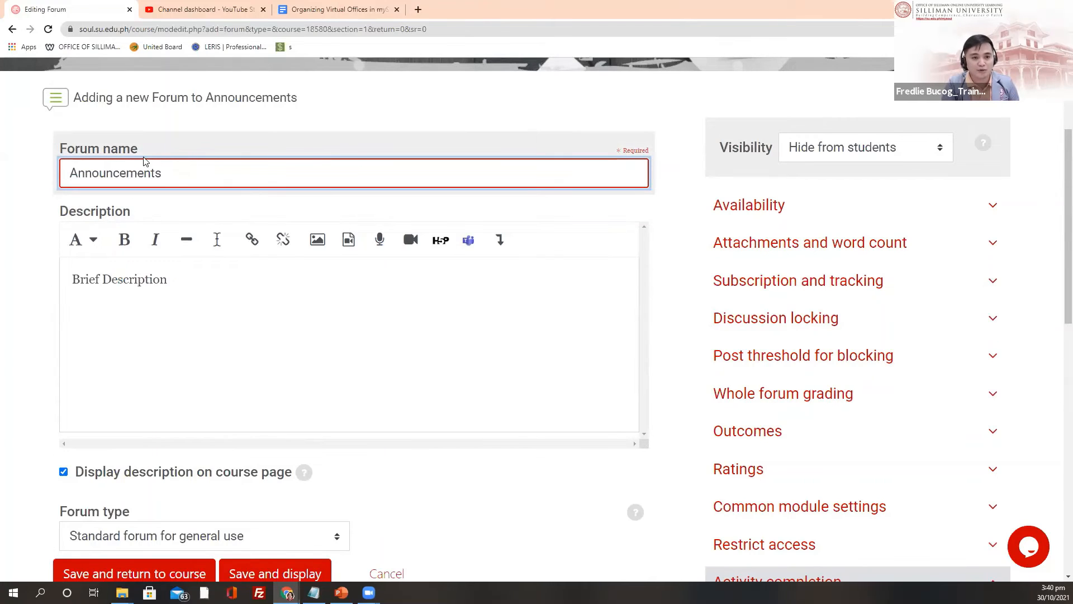
{"action": "scroll", "coordinate": [410, 354], "scroll_direction": "up", "scroll_amount": 3}
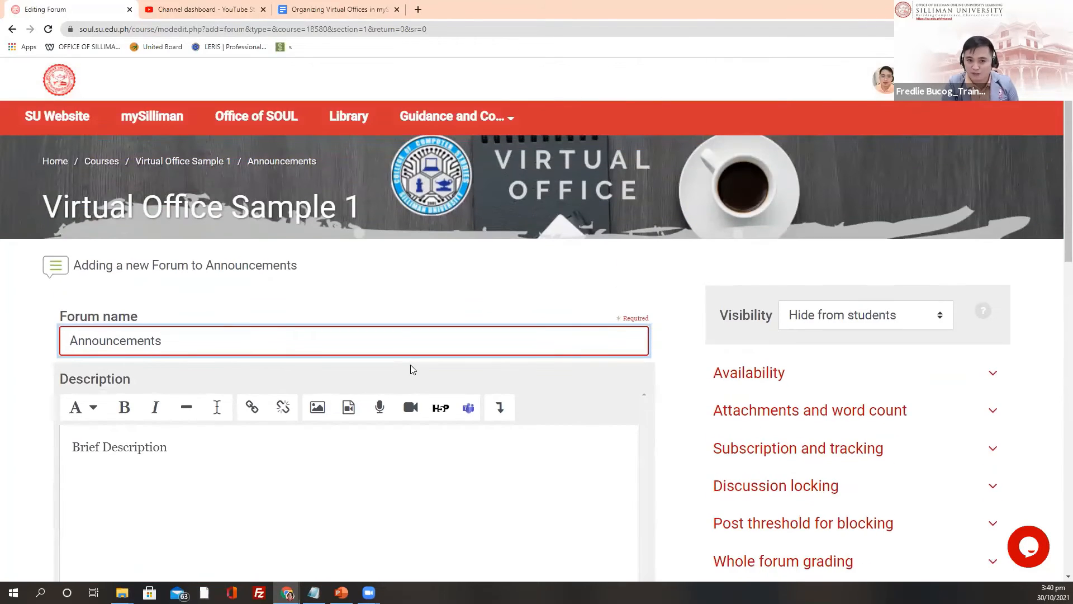
{"action": "scroll", "coordinate": [583, 378], "scroll_direction": "down", "scroll_amount": 8}
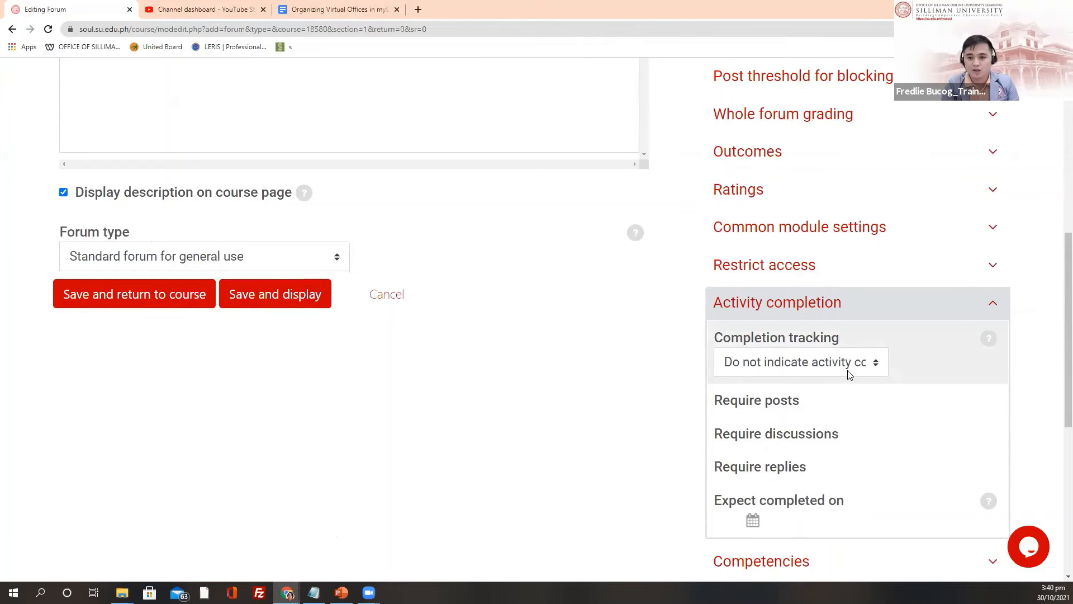
{"action": "scroll", "coordinate": [832, 335], "scroll_direction": "down", "scroll_amount": 2}
{"action": "scroll", "coordinate": [831, 365], "scroll_direction": "up", "scroll_amount": 1}
Step: Check the 'Brief Description' text in the Description editor
{"action": "scroll", "coordinate": [830, 365], "scroll_direction": "up", "scroll_amount": 9}
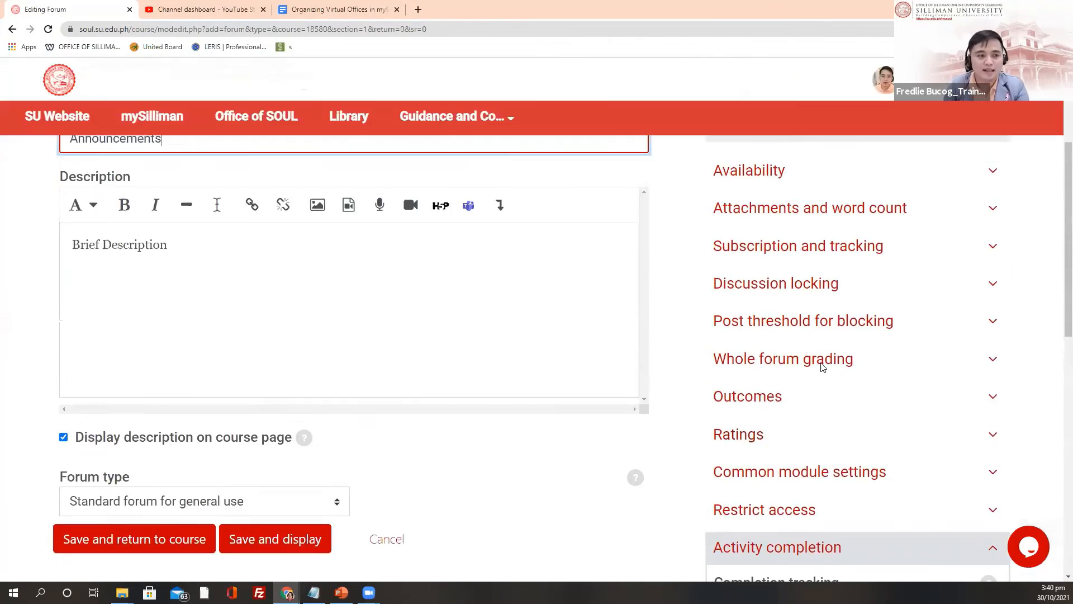
{"action": "scroll", "coordinate": [220, 352], "scroll_direction": "down", "scroll_amount": 3}
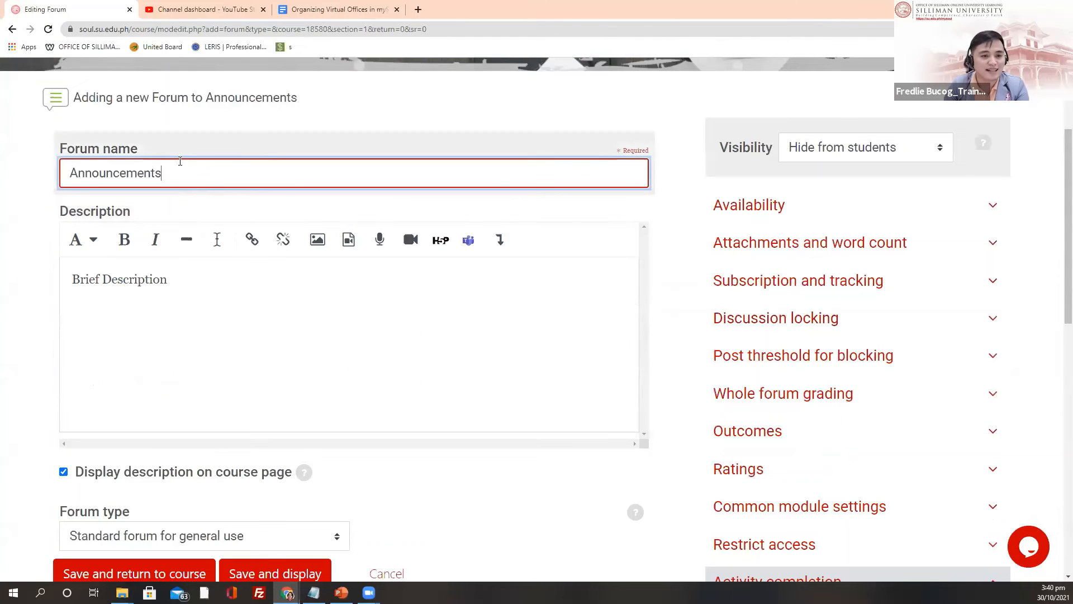
{"action": "left_click", "coordinate": [210, 289]}
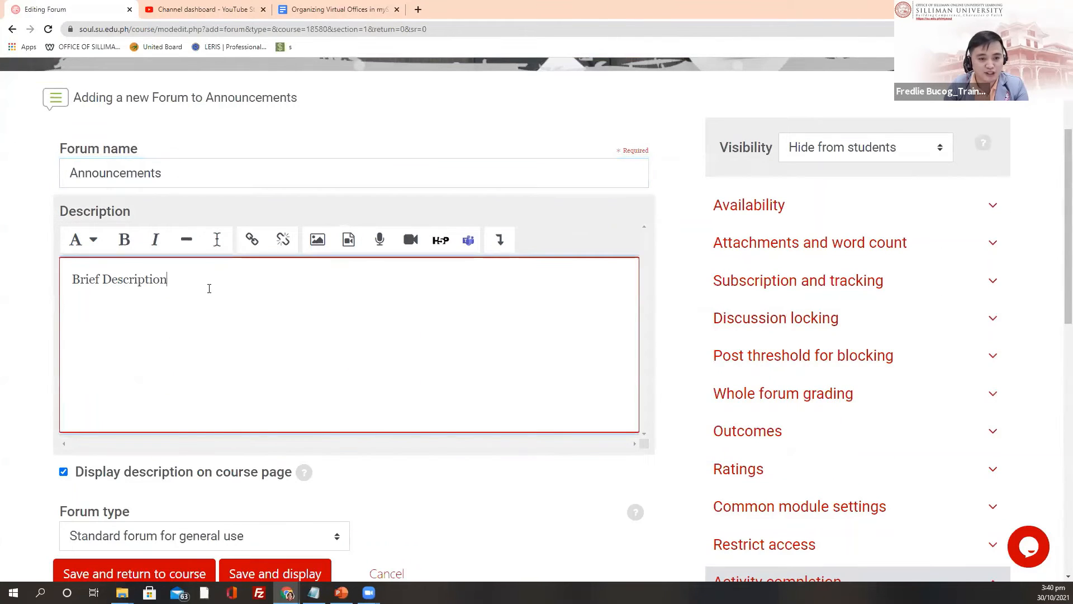
{"action": "scroll", "coordinate": [168, 333], "scroll_direction": "down", "scroll_amount": 2}
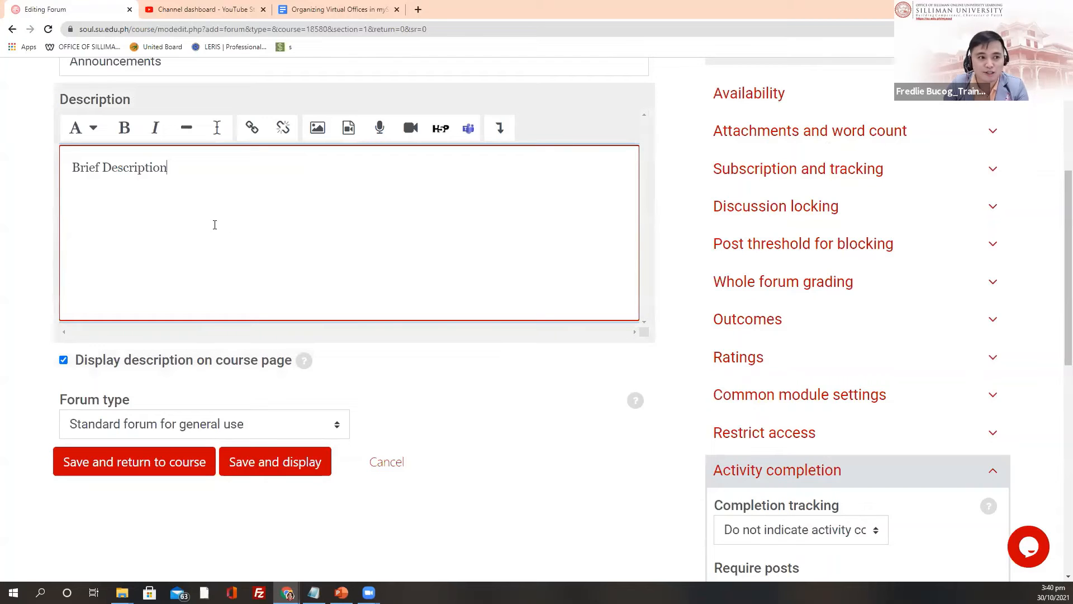
{"action": "scroll", "coordinate": [311, 274], "scroll_direction": "up", "scroll_amount": 1}
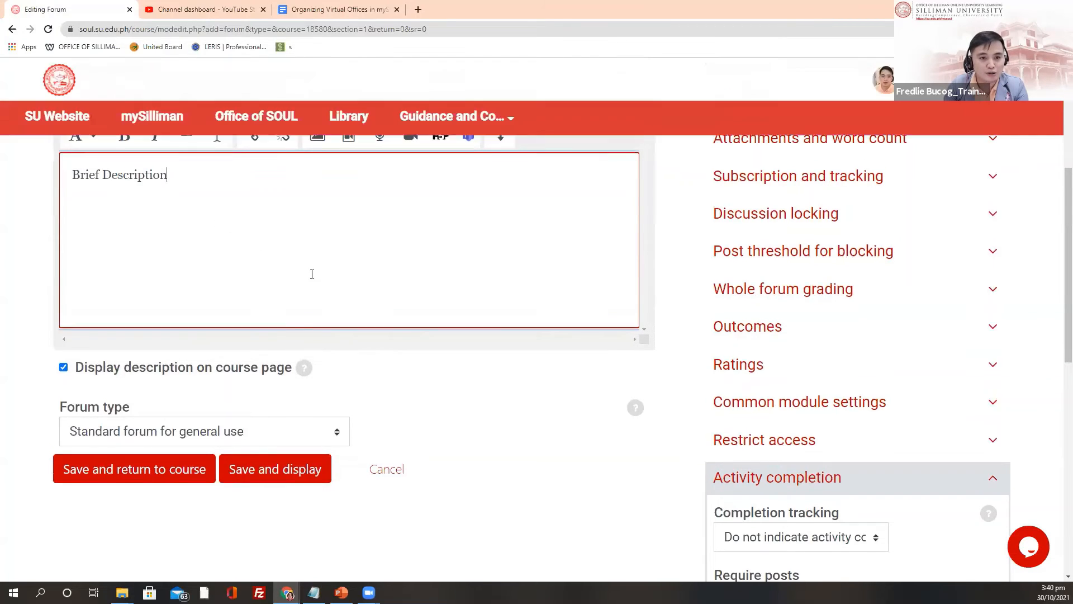
{"action": "scroll", "coordinate": [312, 274], "scroll_direction": "up", "scroll_amount": 5}
Step: Confirm Completion tracking stays at 'Do not indicate activity completion'
{"action": "scroll", "coordinate": [820, 352], "scroll_direction": "down", "scroll_amount": 1}
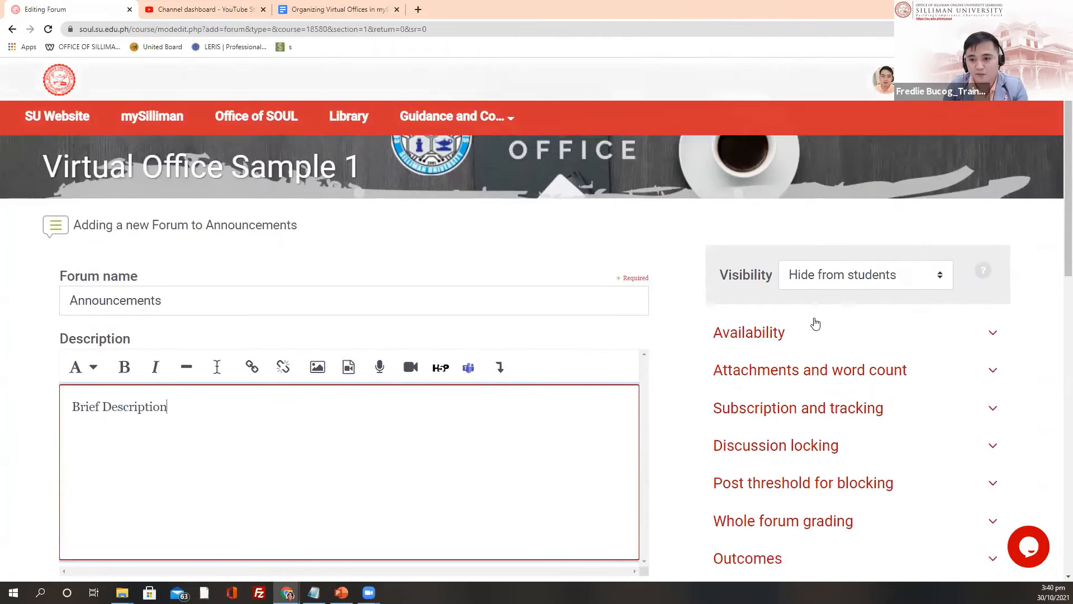
{"action": "scroll", "coordinate": [815, 323], "scroll_direction": "down", "scroll_amount": 1}
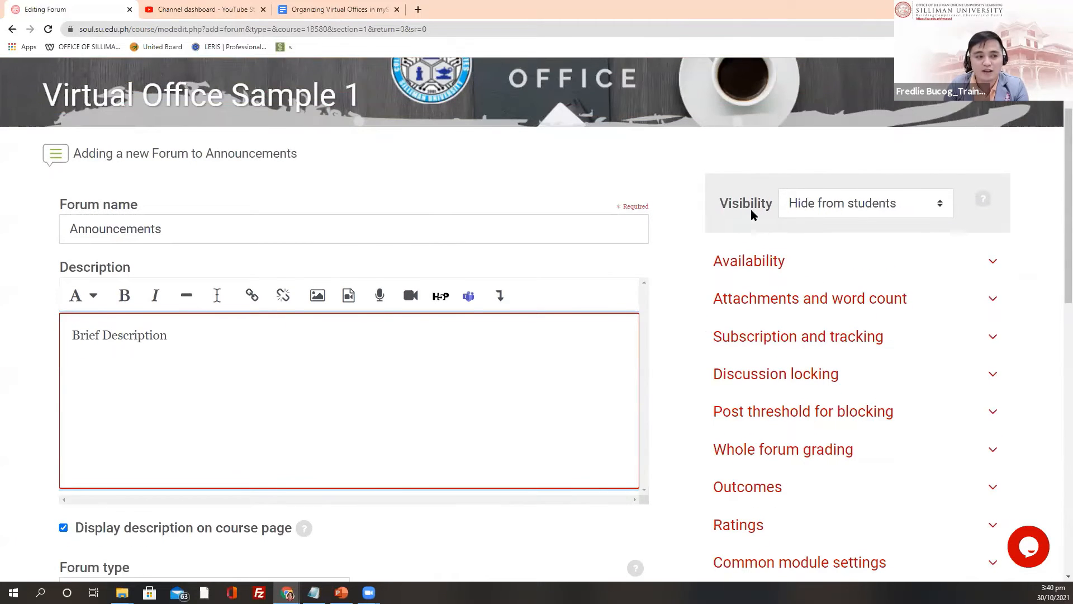
{"action": "scroll", "coordinate": [750, 209], "scroll_direction": "down", "scroll_amount": 1}
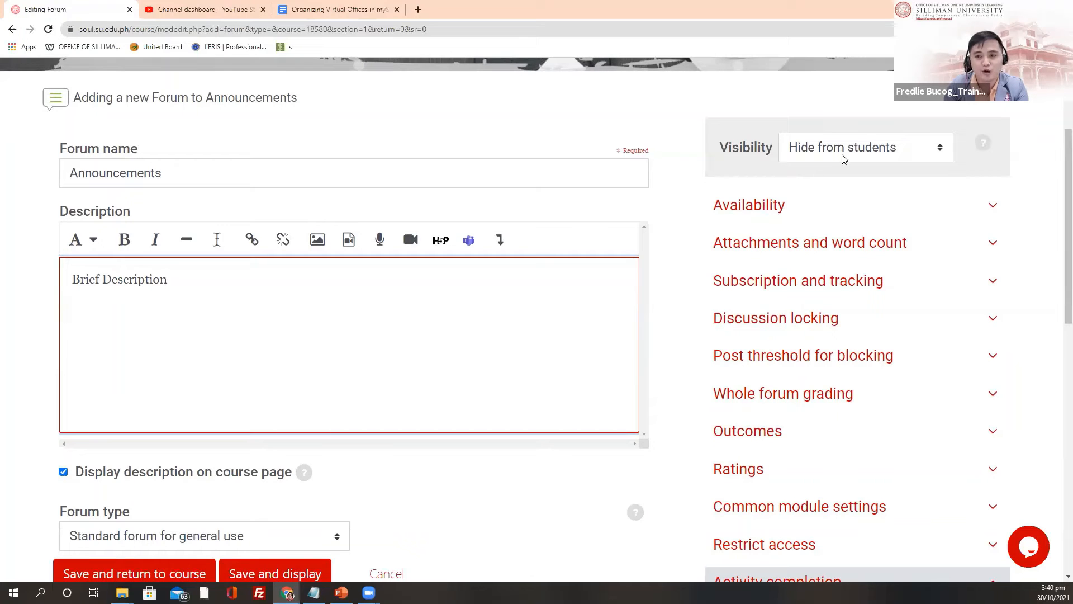
{"action": "scroll", "coordinate": [738, 229], "scroll_direction": "down", "scroll_amount": 1}
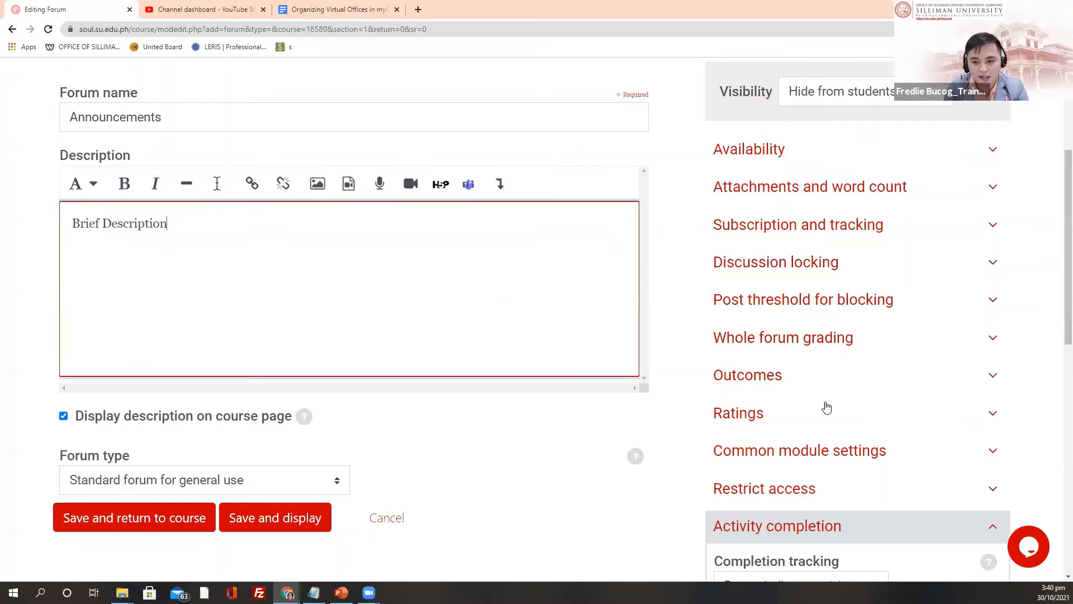
{"action": "scroll", "coordinate": [794, 380], "scroll_direction": "down", "scroll_amount": 4}
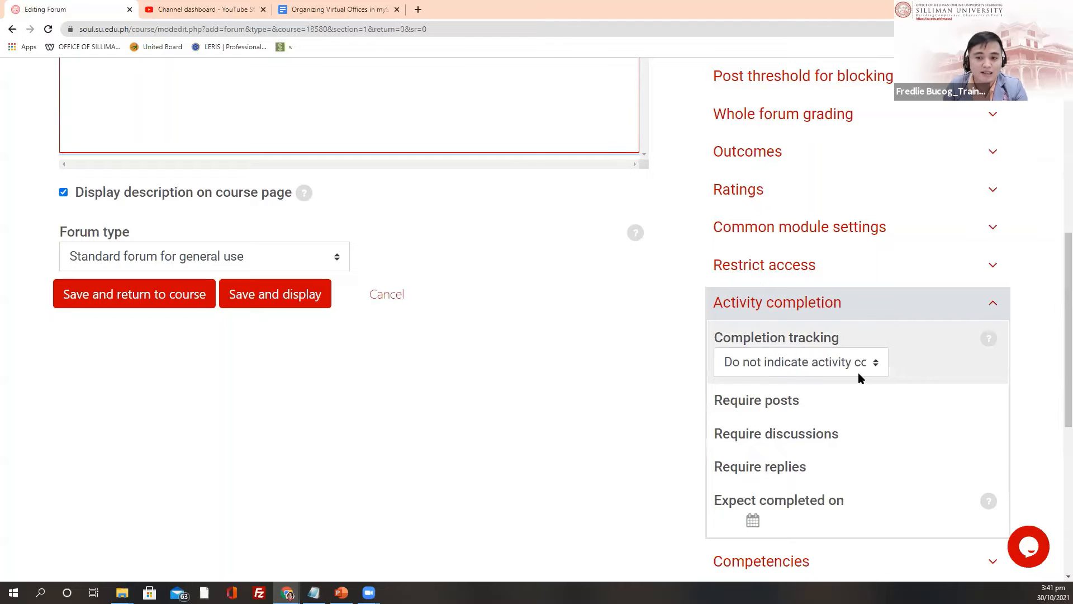
{"action": "left_click", "coordinate": [875, 366]}
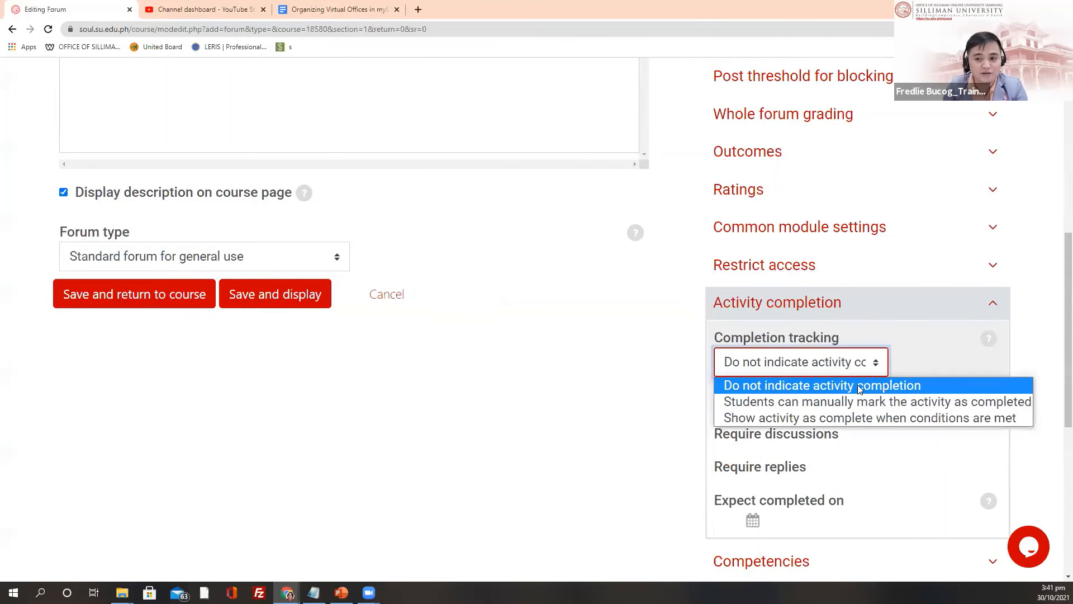
{"action": "left_click", "coordinate": [855, 389]}
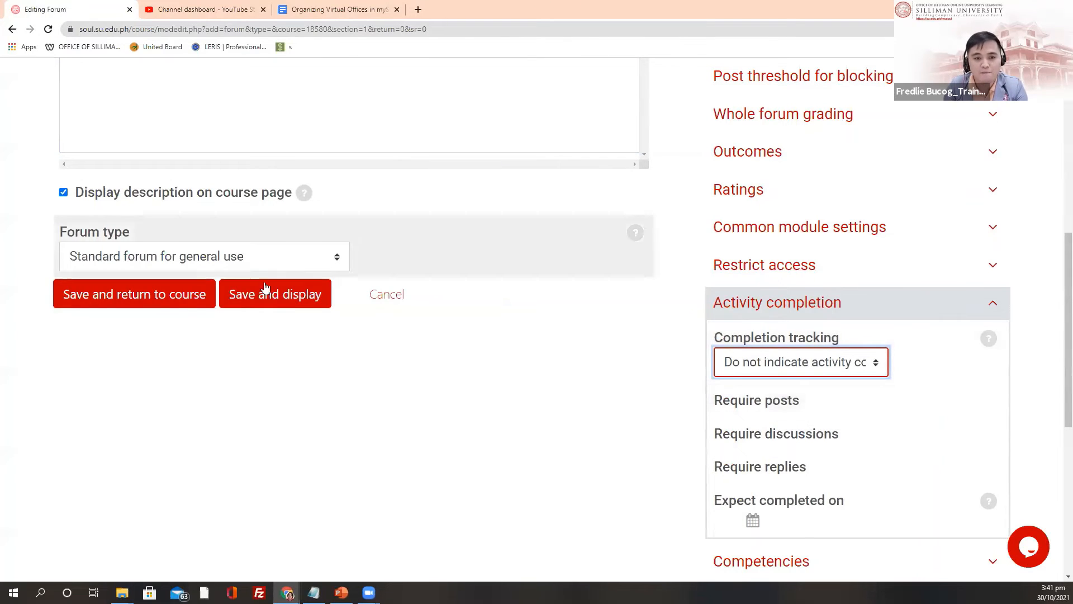
Step: Save the Announcements forum and return to the course, where it shows Not published to students
{"action": "left_click", "coordinate": [115, 300]}
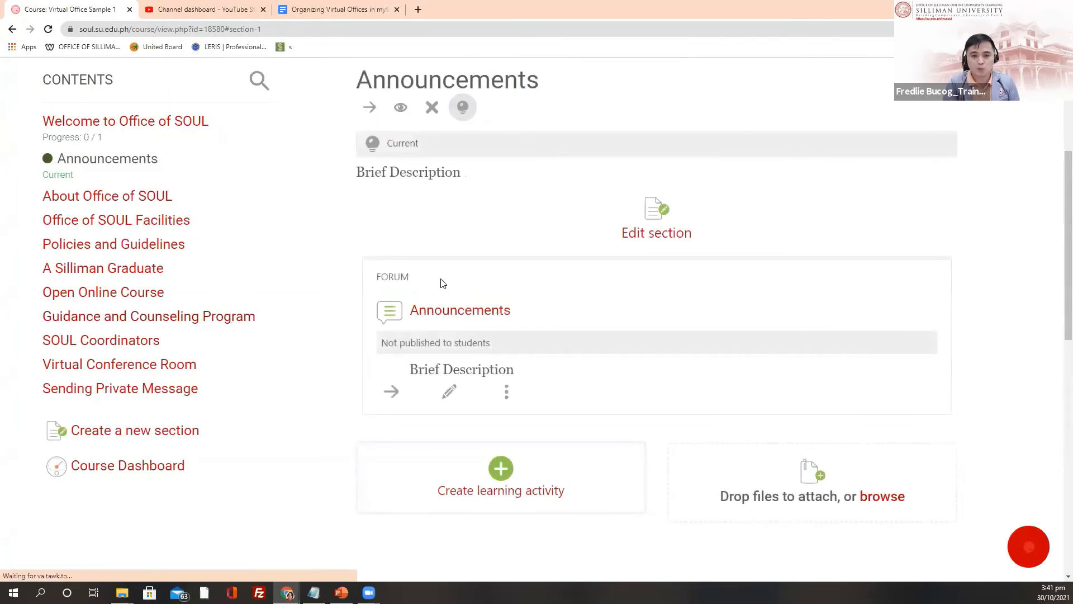
{"action": "scroll", "coordinate": [449, 263], "scroll_direction": "down", "scroll_amount": 2}
{"action": "scroll", "coordinate": [449, 263], "scroll_direction": "up", "scroll_amount": 2}
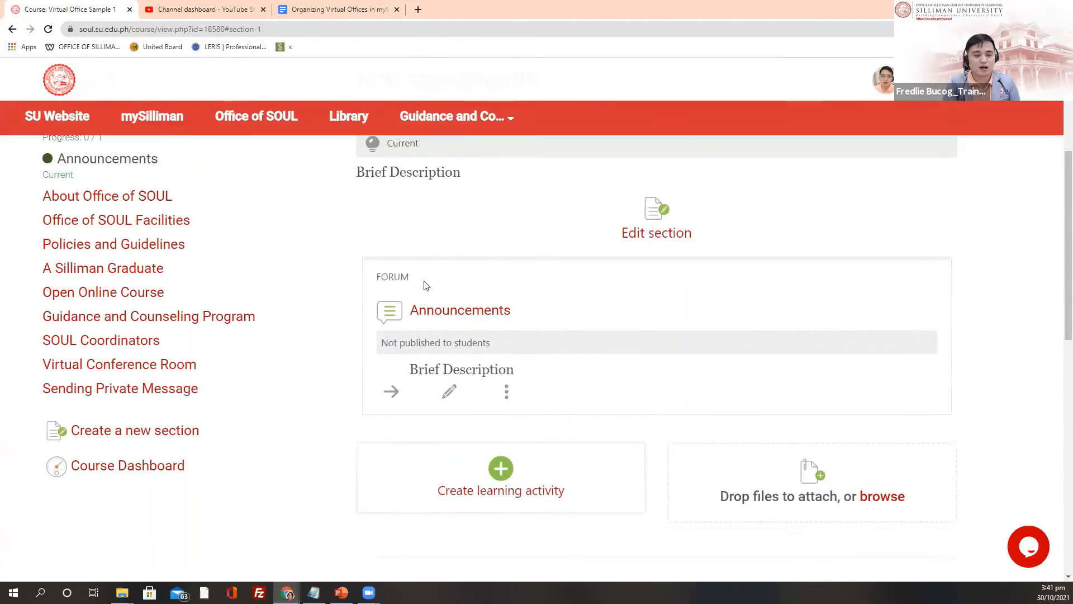
{"action": "scroll", "coordinate": [447, 273], "scroll_direction": "down", "scroll_amount": 1}
{"action": "scroll", "coordinate": [460, 234], "scroll_direction": "down", "scroll_amount": 1}
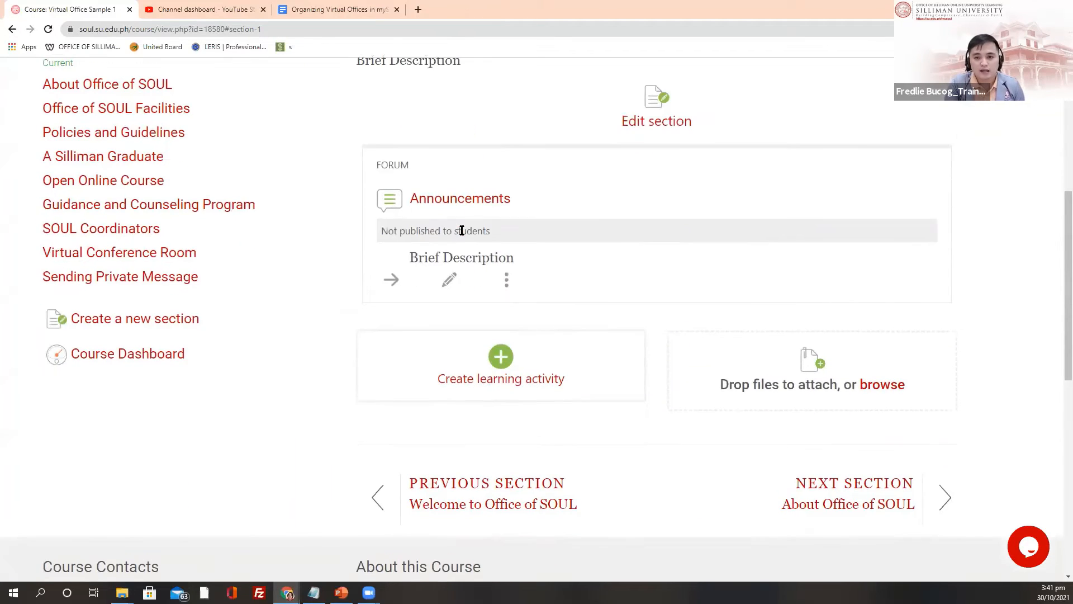
{"action": "scroll", "coordinate": [455, 234], "scroll_direction": "up", "scroll_amount": 1}
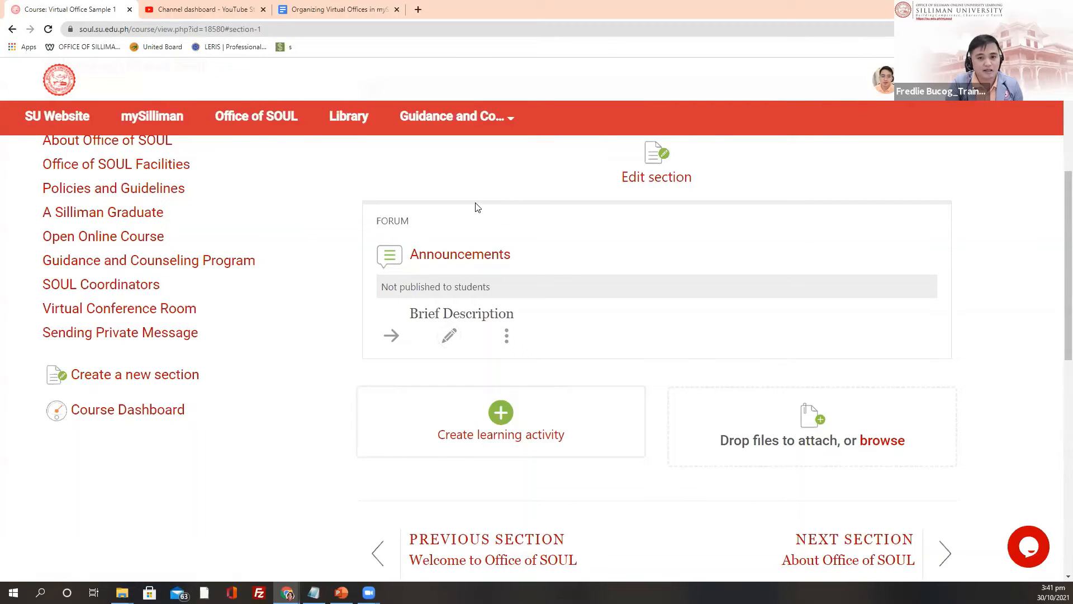
Step: Open the Announcements forum page showing its Brief Description and no topics yet
{"action": "left_click", "coordinate": [457, 259]}
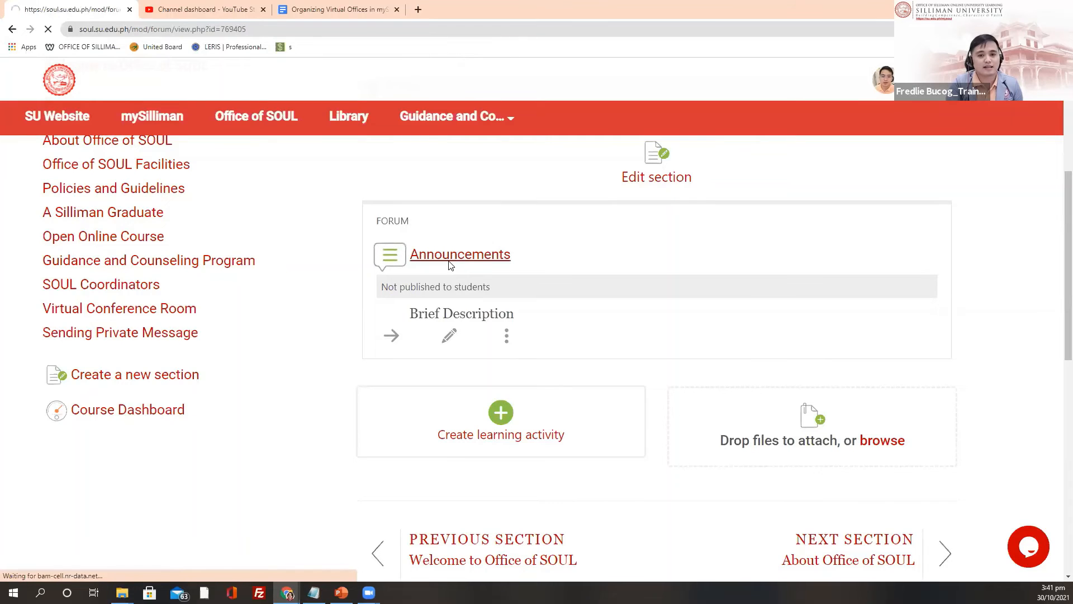
{"action": "scroll", "coordinate": [400, 257], "scroll_direction": "down", "scroll_amount": 1}
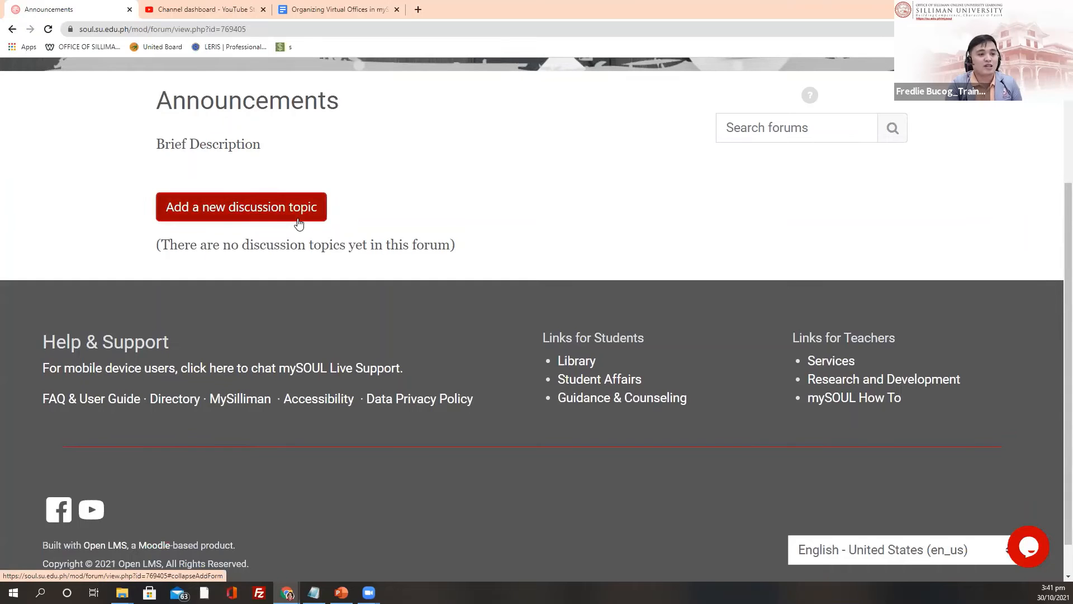
{"action": "scroll", "coordinate": [467, 280], "scroll_direction": "up", "scroll_amount": 1}
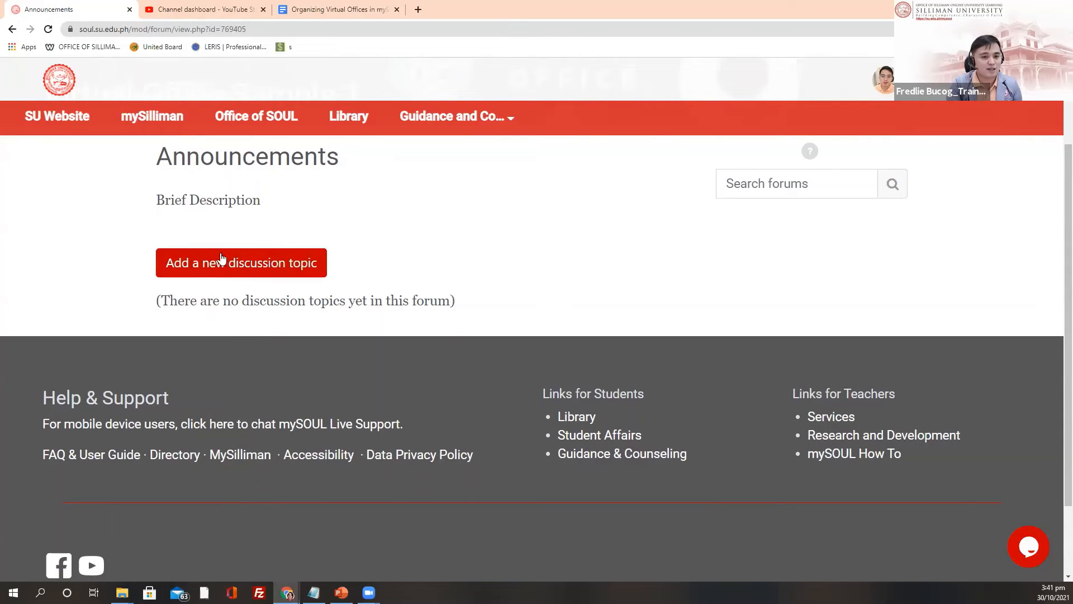
Step: Start a new discussion topic with subject 'Announcement 1: Title'
{"action": "left_click", "coordinate": [193, 271]}
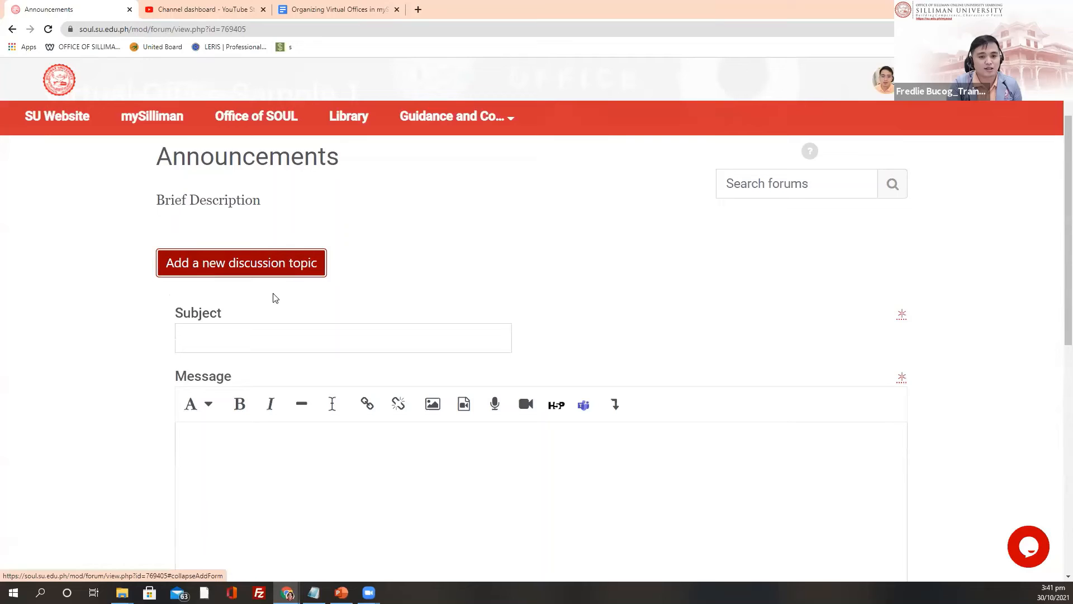
{"action": "scroll", "coordinate": [259, 353], "scroll_direction": "down", "scroll_amount": 1}
{"action": "left_click", "coordinate": [245, 287]}
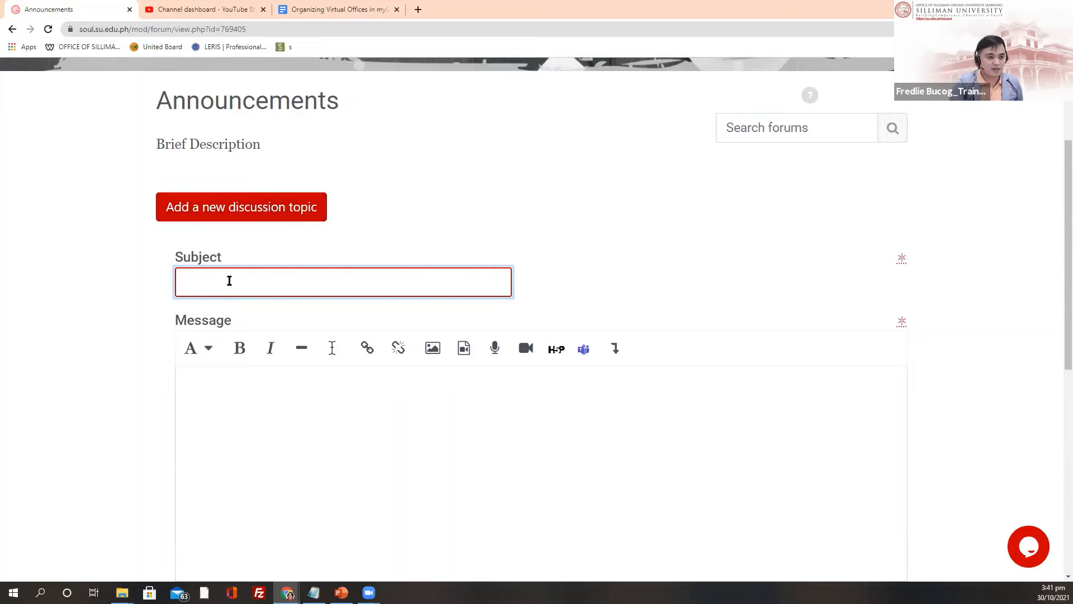
{"action": "type", "text": "An"}
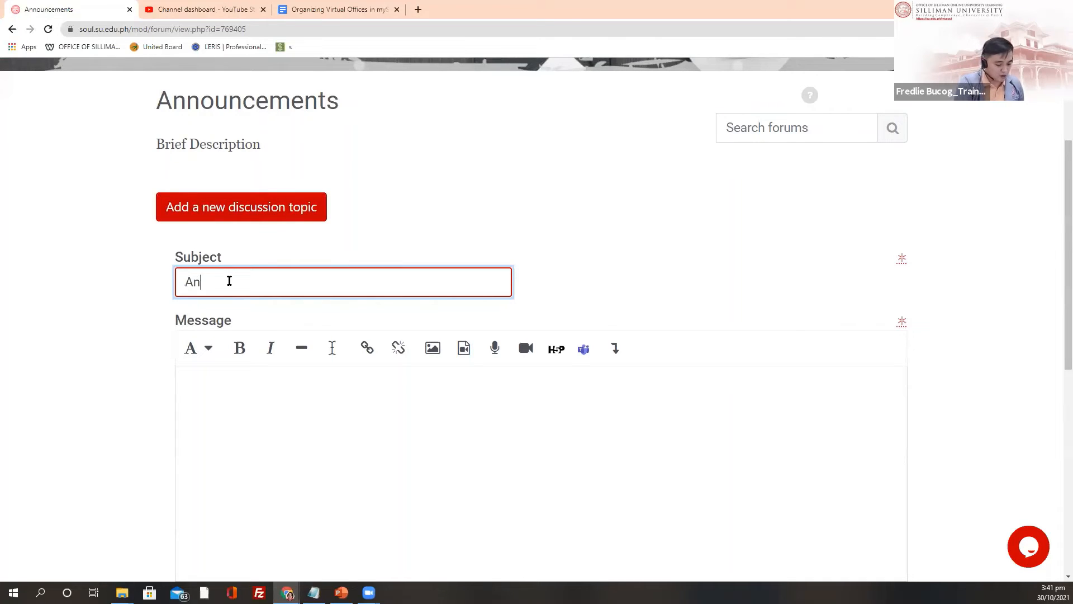
{"action": "type", "text": "nouncement 1:"}
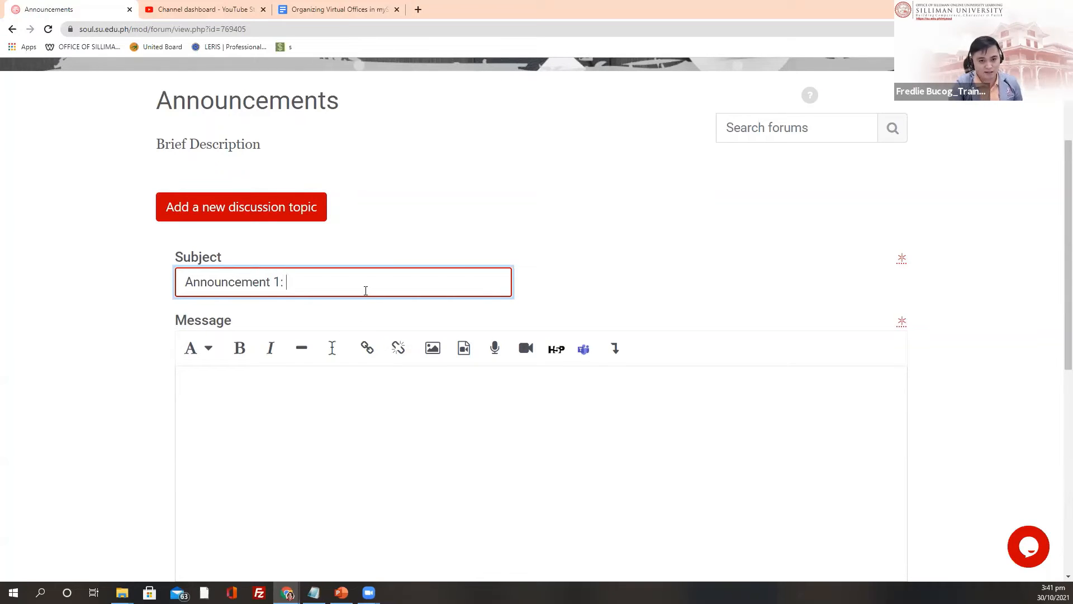
{"action": "type", "text": "Titkl"}
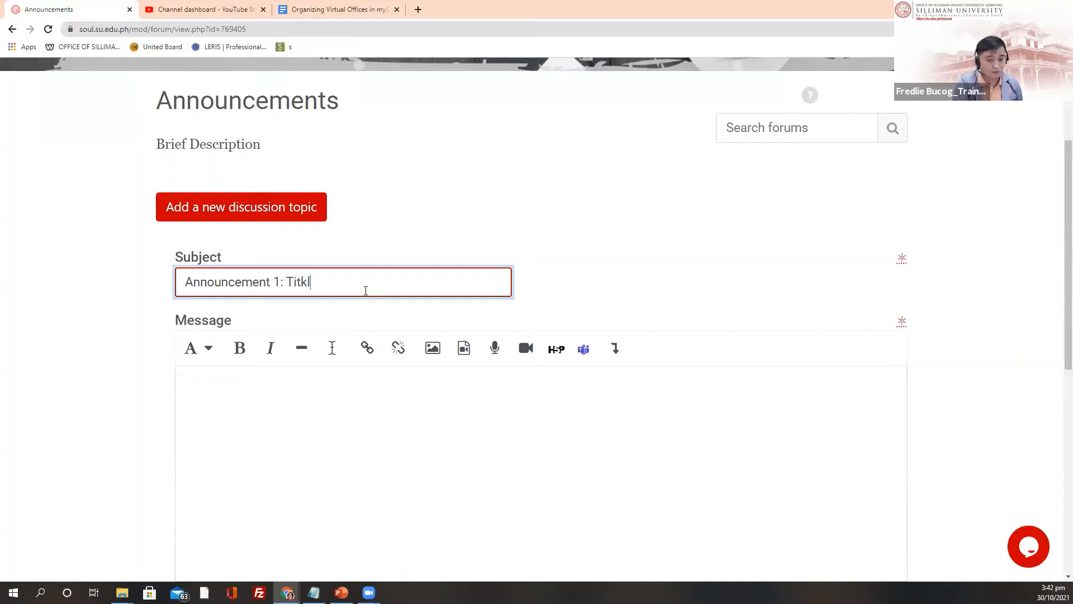
{"action": "key", "text": "BackSpace"}
{"action": "key", "text": "BackSpace"}
{"action": "type", "text": "le"}
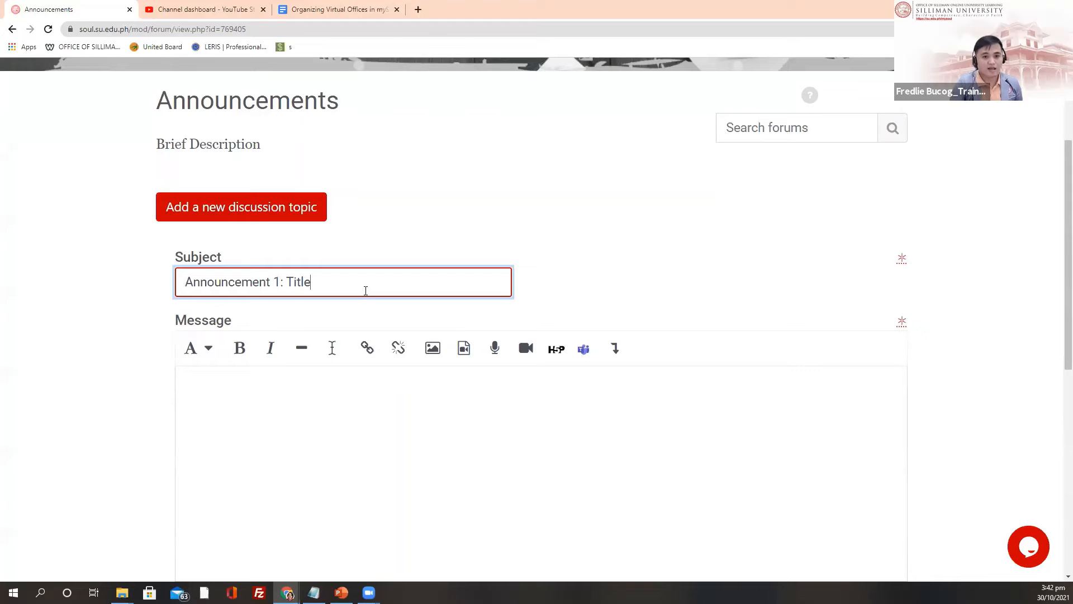
Step: Write 'Announcement Details:' as the message's first line
{"action": "left_click", "coordinate": [304, 371]}
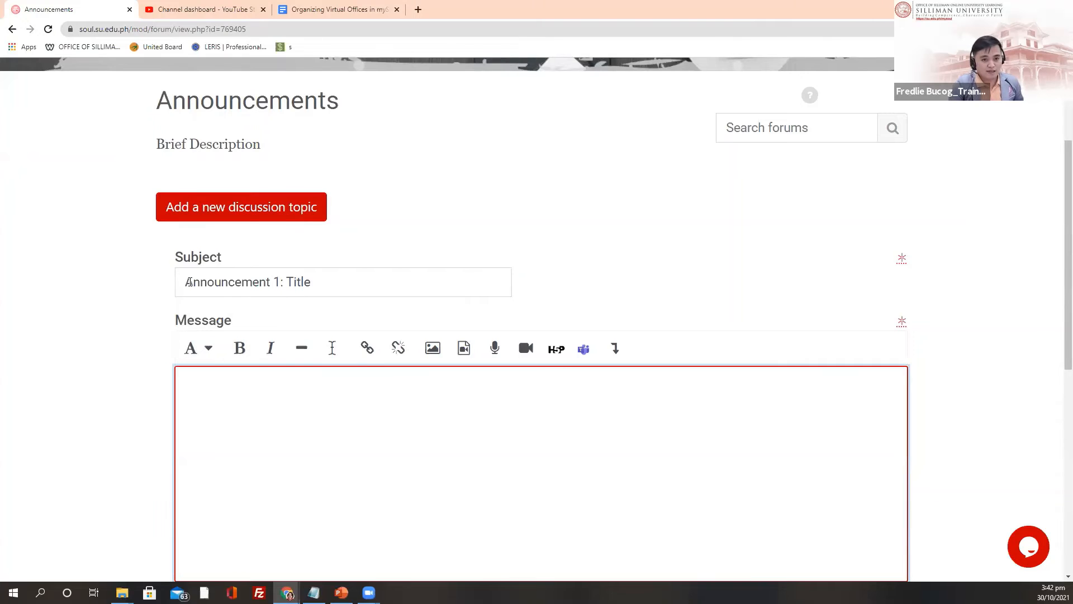
{"action": "left_click_drag", "start_coordinate": [185, 282], "coordinate": [276, 278]}
{"action": "key", "text": "ctrl+c"}
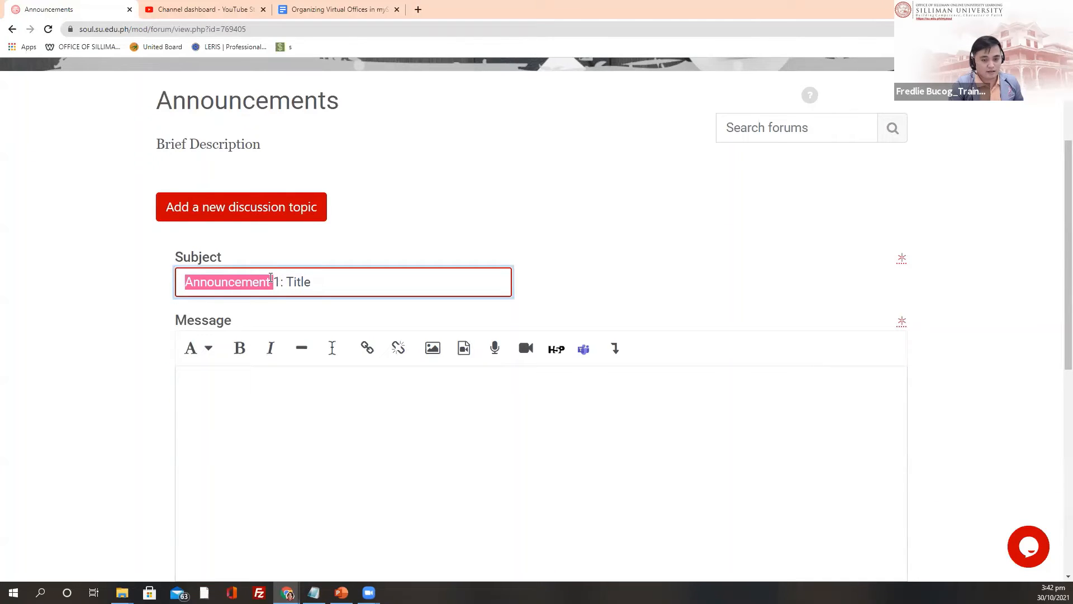
{"action": "left_click", "coordinate": [191, 385]}
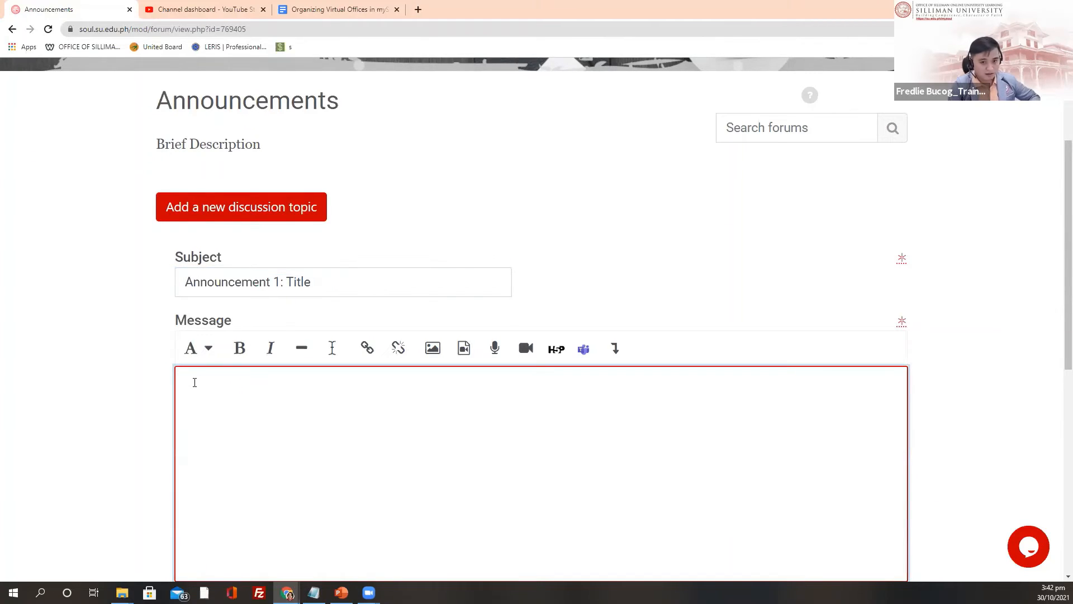
{"action": "key", "text": "ctrl+v"}
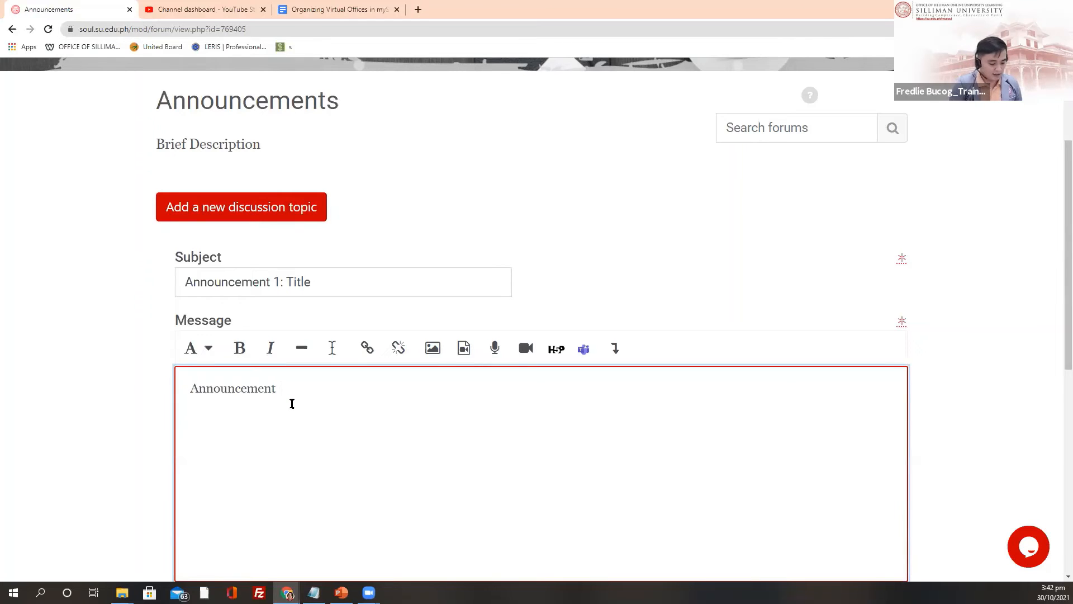
{"action": "type", "text": "De"}
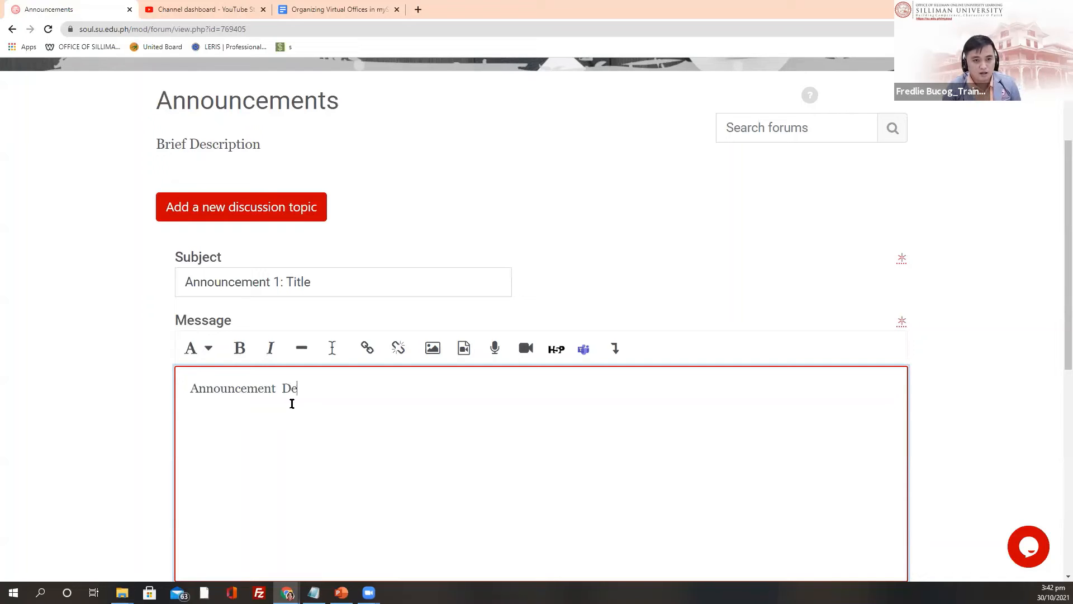
{"action": "type", "text": "tails:"}
Step: Add the line 'Click here to view the details...' below it
{"action": "scroll", "coordinate": [373, 279], "scroll_direction": "down", "scroll_amount": 2}
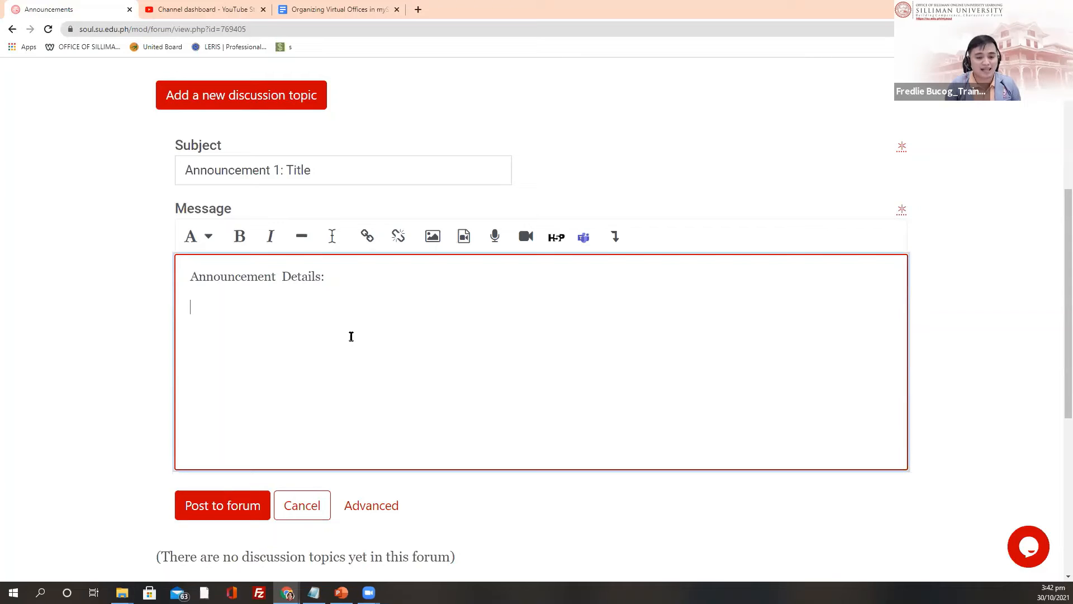
{"action": "type", "text": "C"}
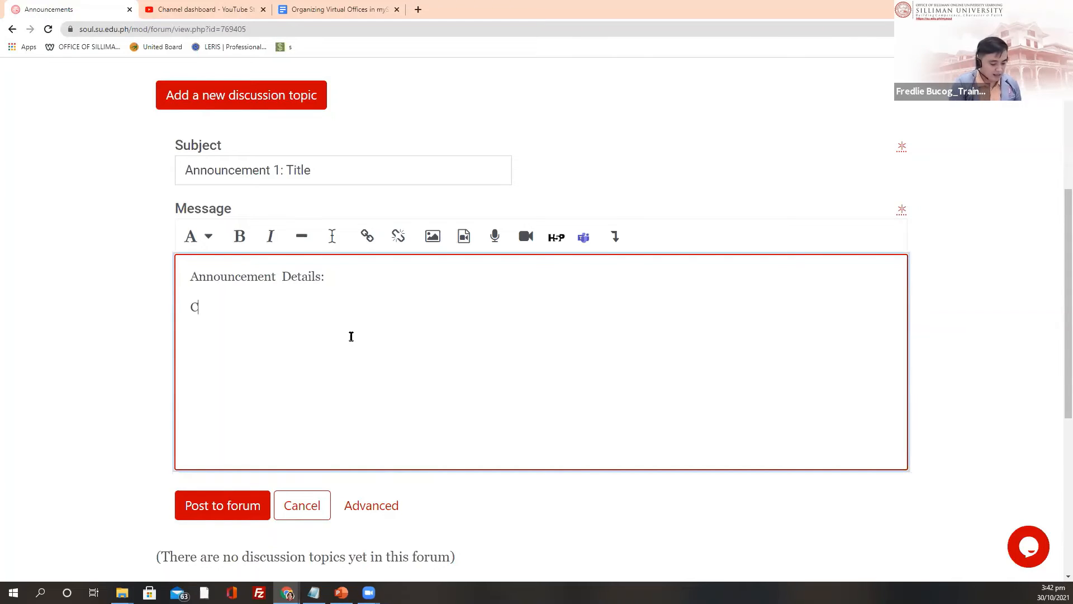
{"action": "type", "text": "li"}
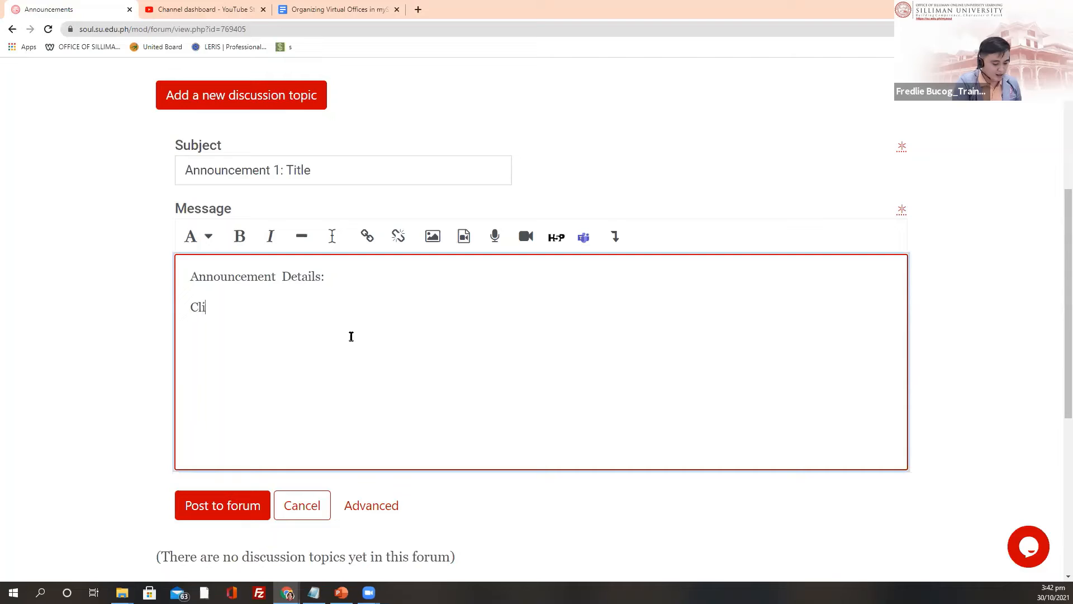
{"action": "type", "text": "ch"}
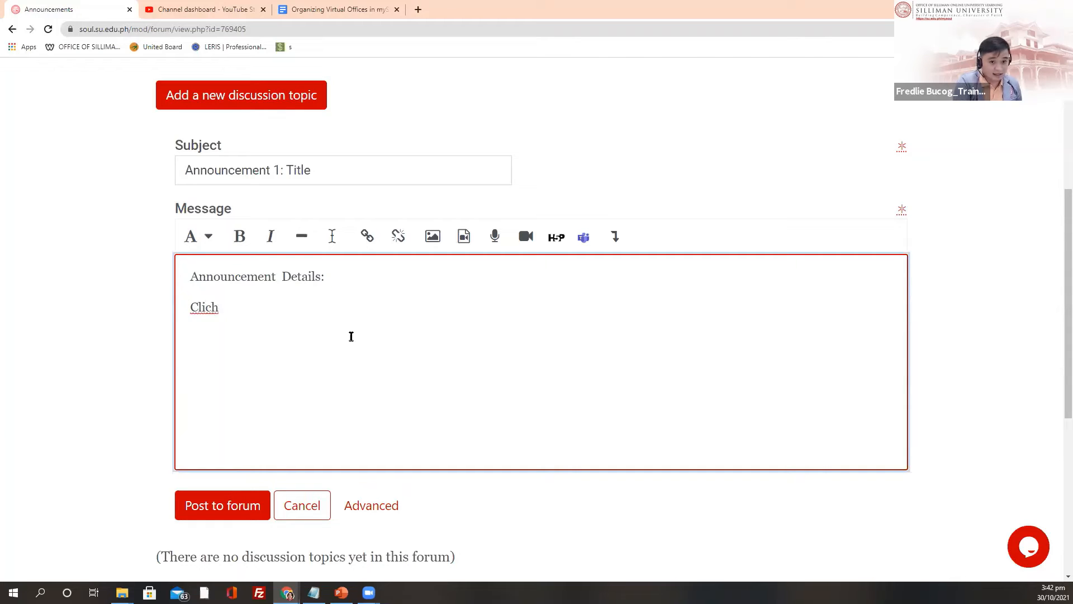
{"action": "key", "text": "BackSpace"}
{"action": "key", "text": "BackSpace"}
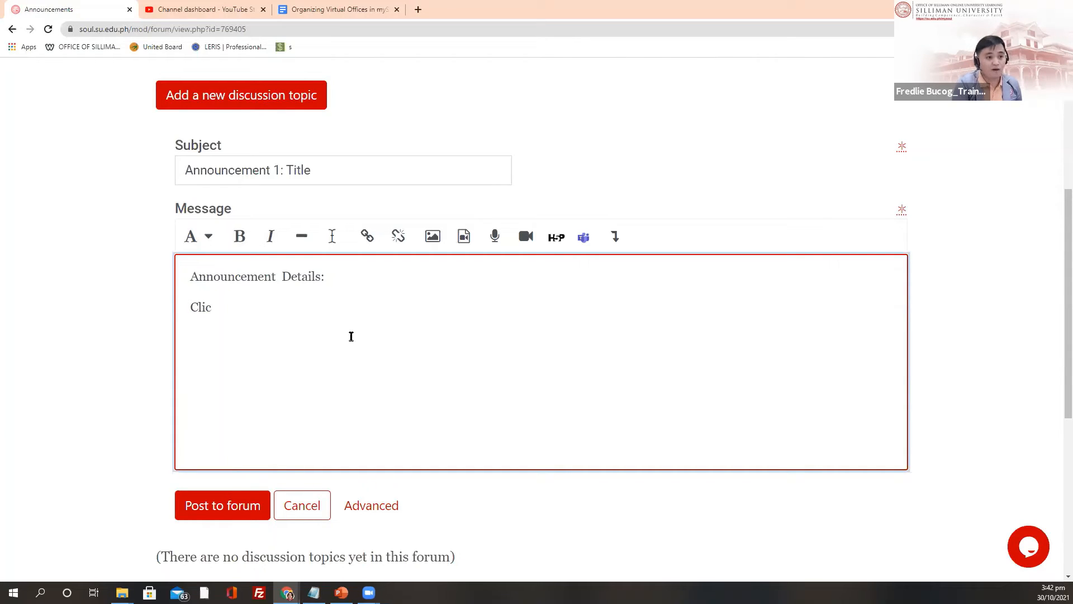
{"action": "type", "text": "k he"}
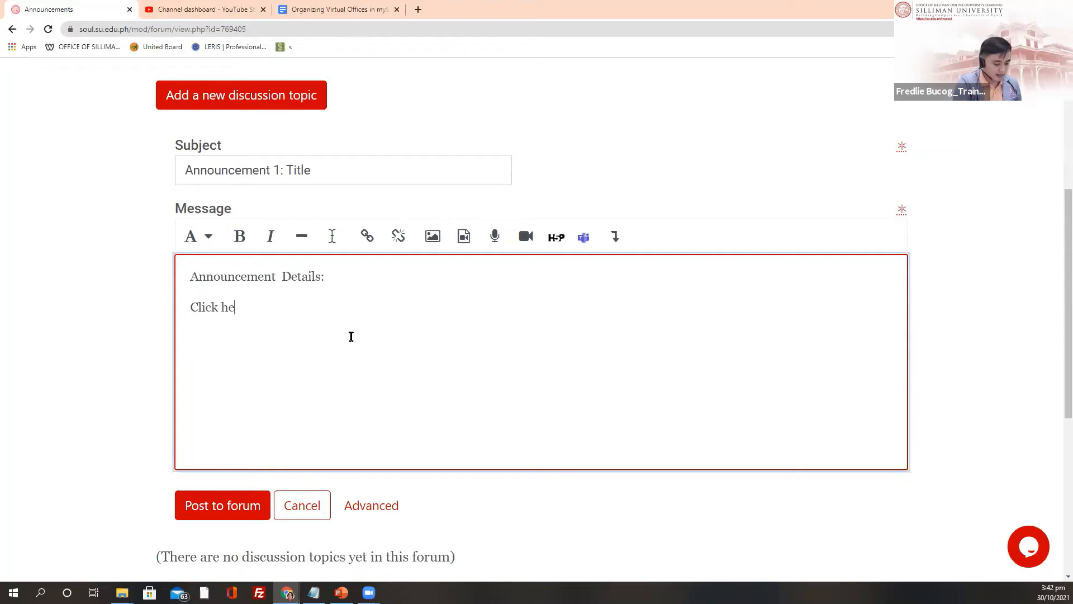
{"action": "type", "text": "re to view the "}
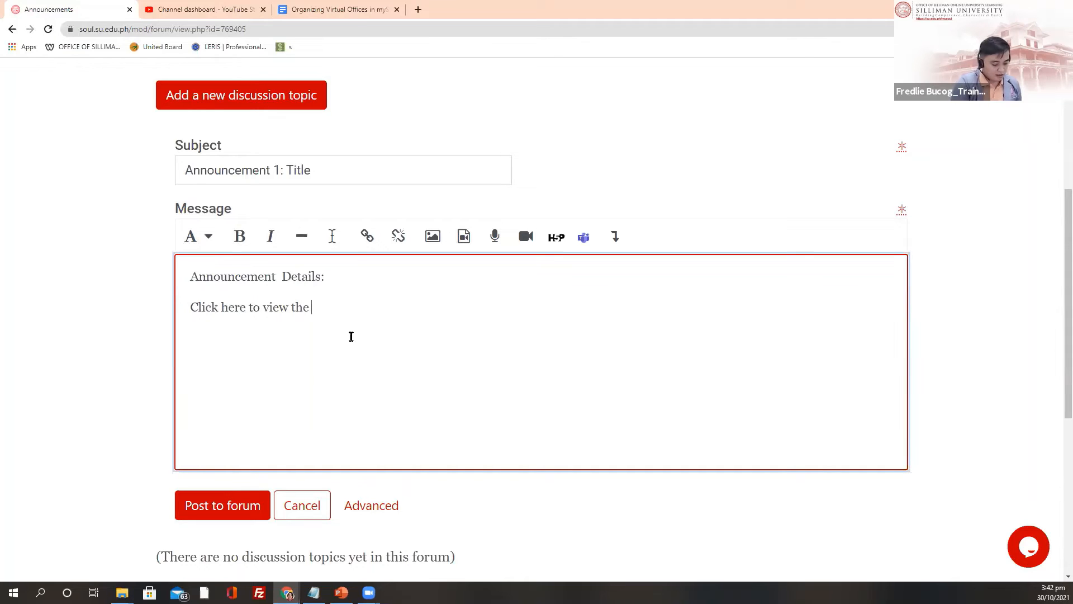
{"action": "type", "text": "detail"}
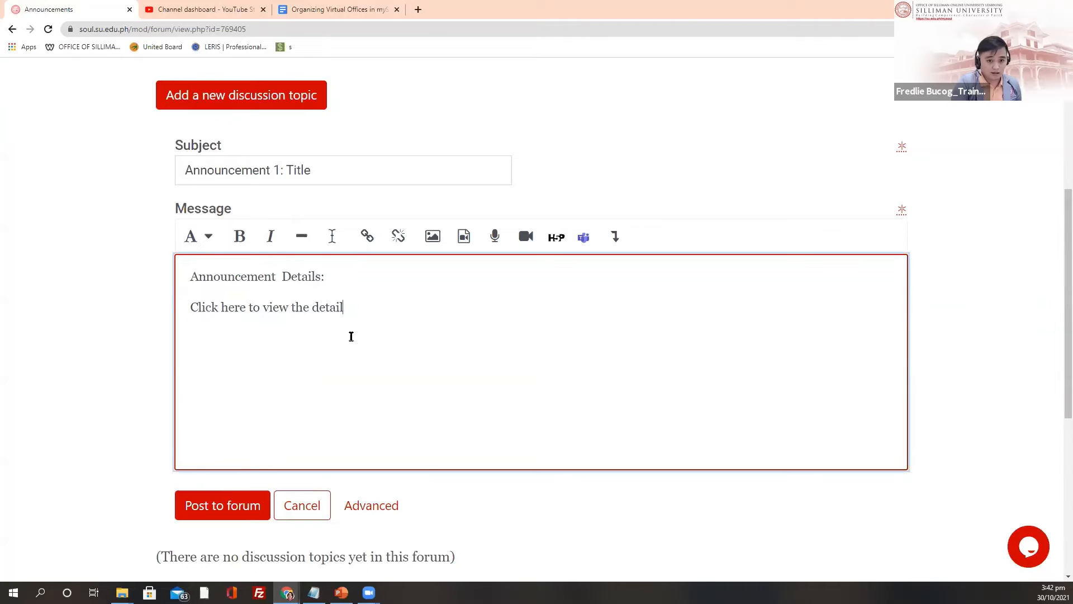
{"action": "type", "text": "kss"}
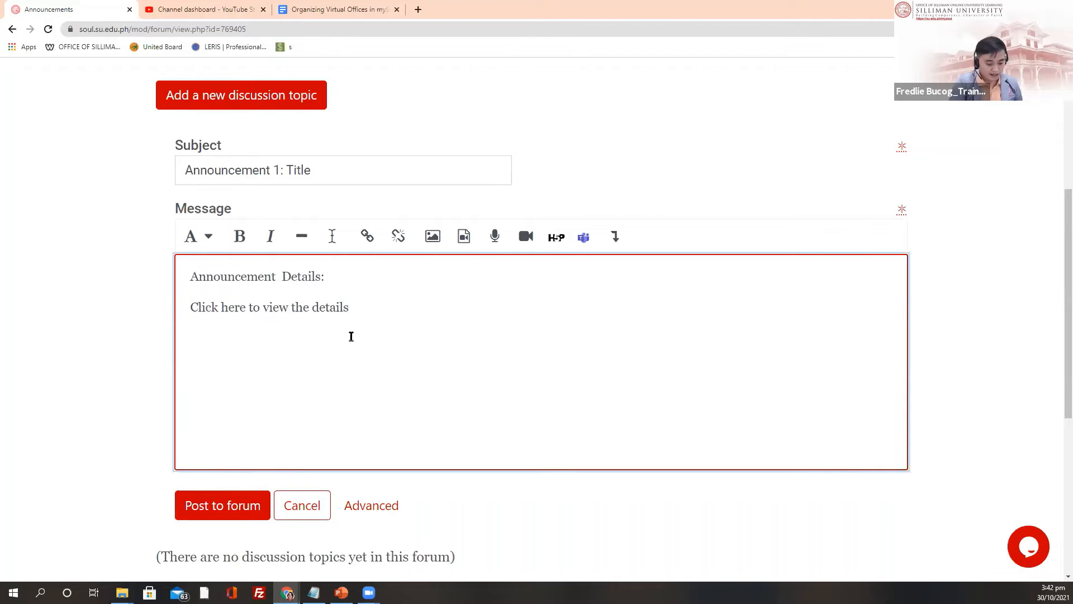
{"action": "type", "text": "..."}
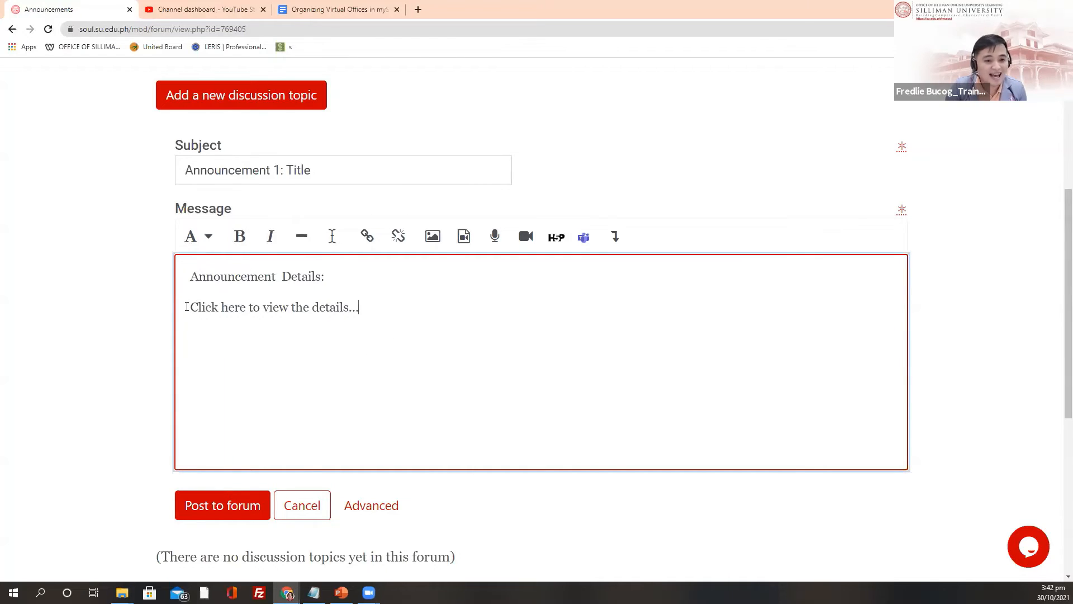
Step: Make the 'Click here to view the details...' line a new-window link and browse for a file
{"action": "left_click_drag", "start_coordinate": [188, 307], "coordinate": [378, 314]}
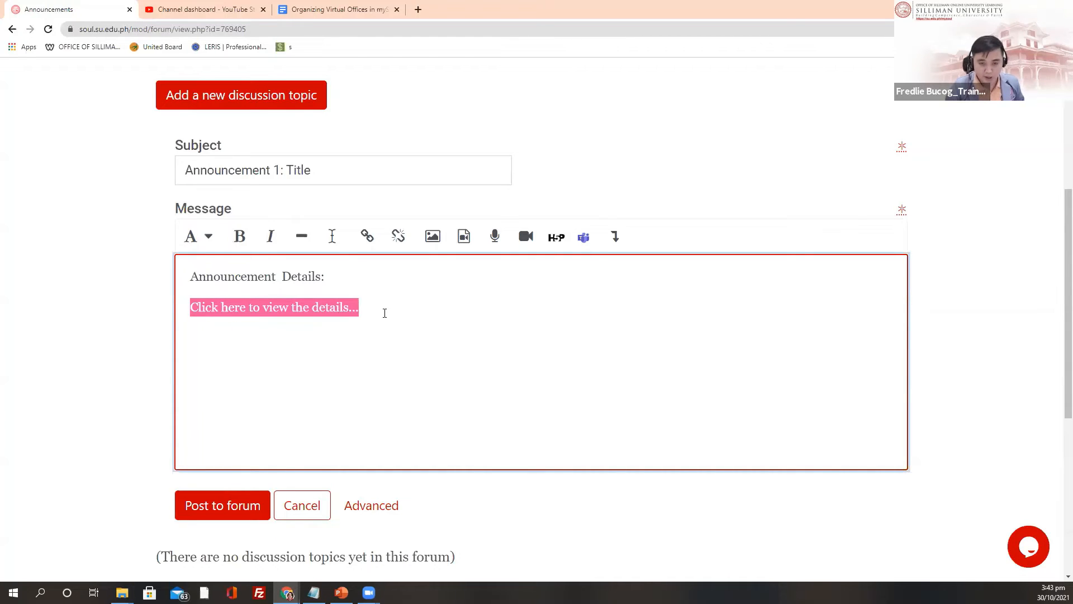
{"action": "key", "text": "ctrl+plus"}
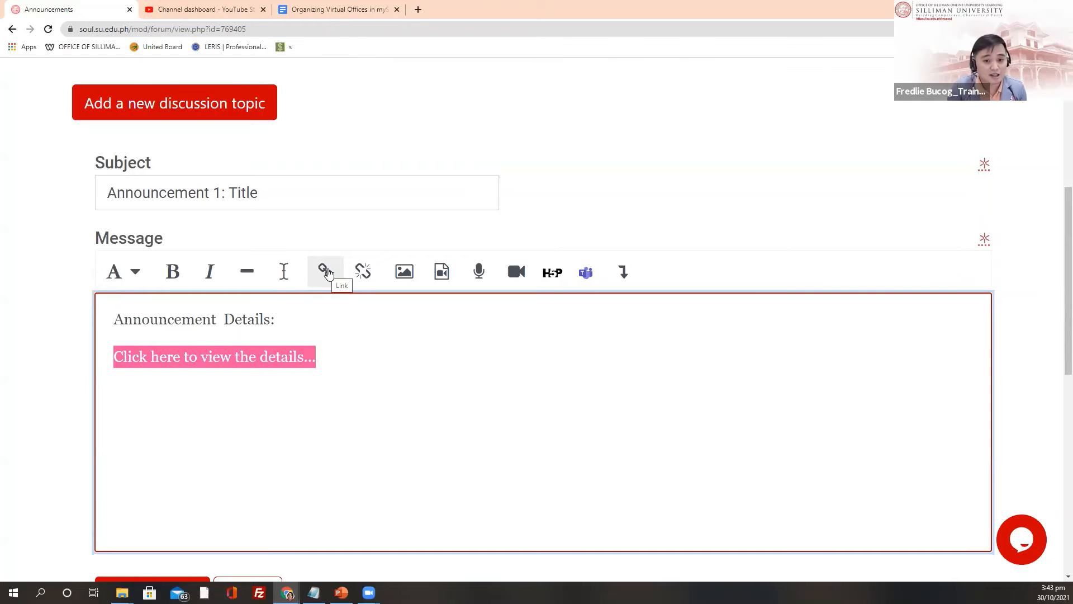
{"action": "left_click", "coordinate": [328, 273]}
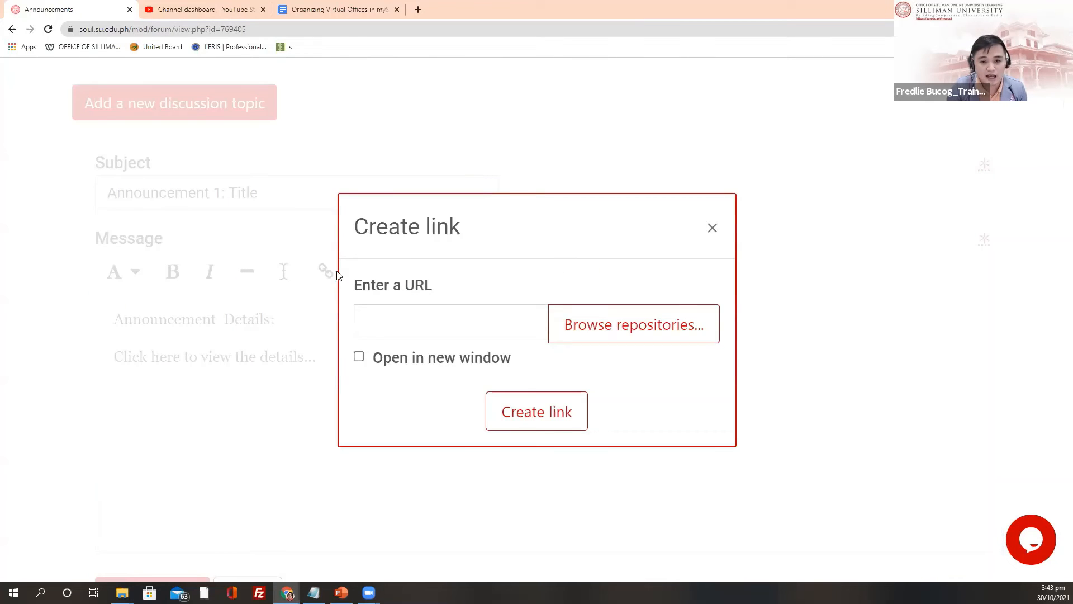
{"action": "left_click", "coordinate": [359, 358]}
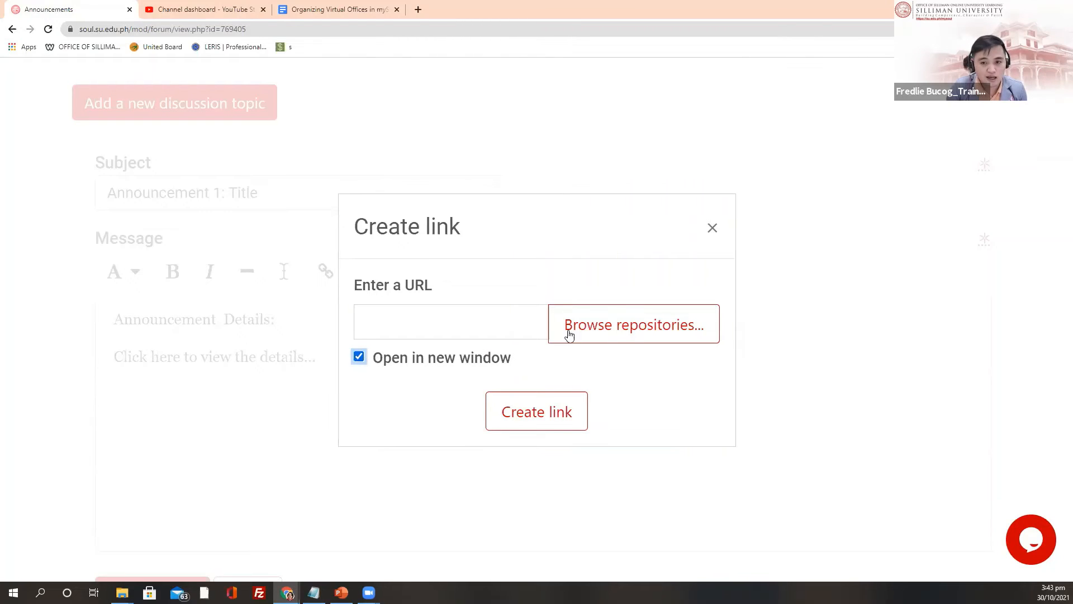
{"action": "left_click", "coordinate": [609, 331]}
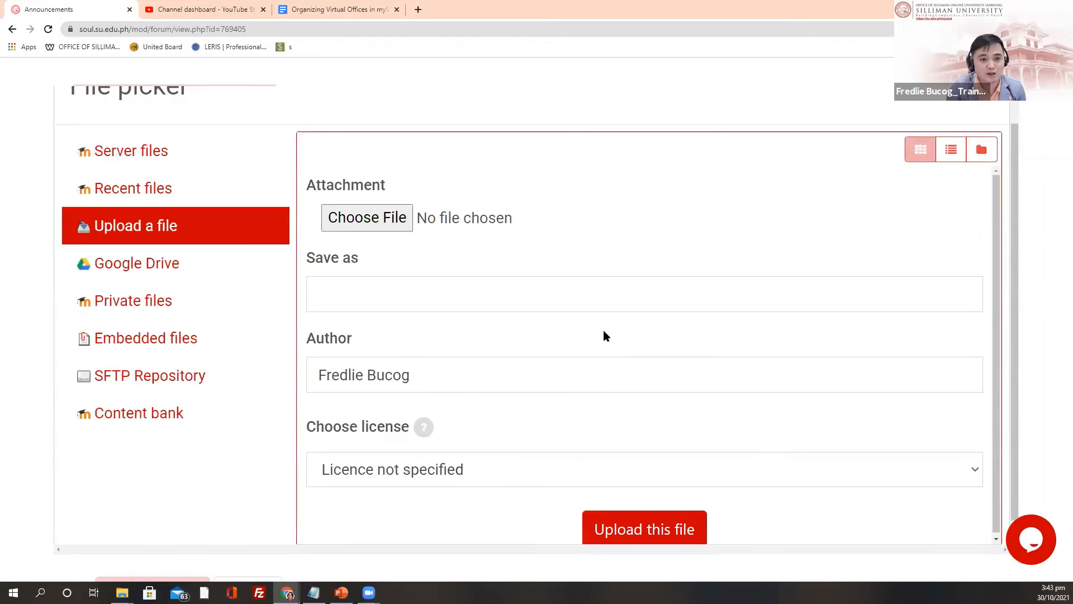
{"action": "left_click", "coordinate": [403, 224]}
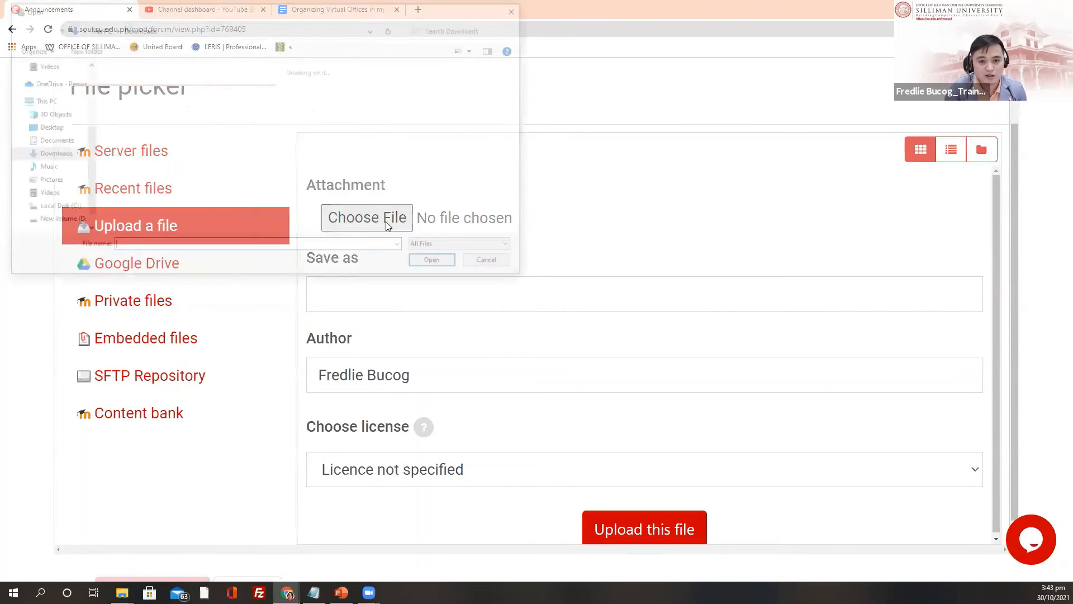
{"action": "scroll", "coordinate": [360, 185], "scroll_direction": "down", "scroll_amount": 5}
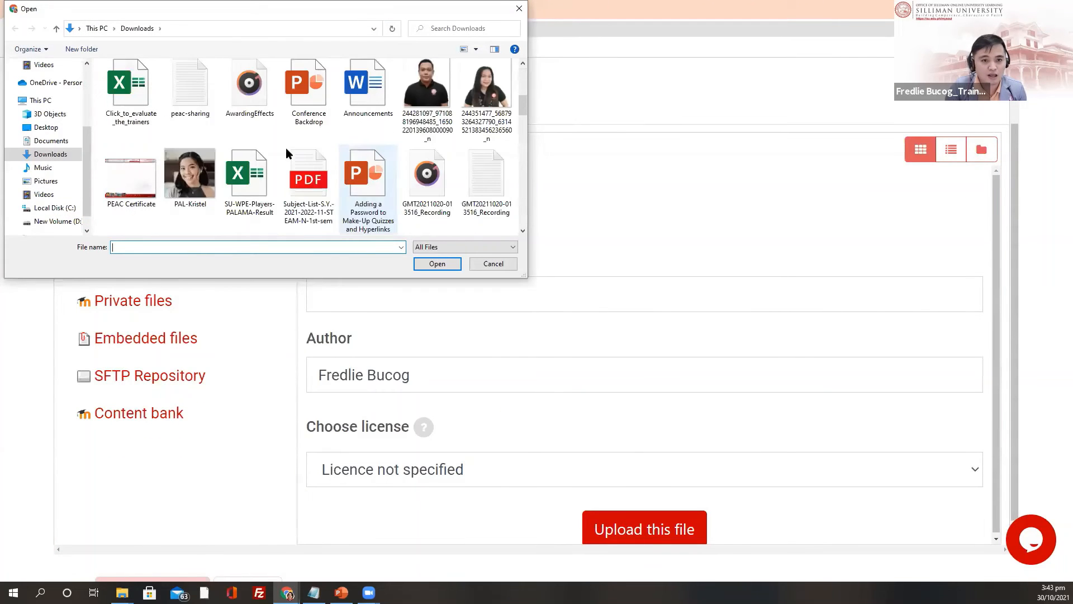
{"action": "left_click", "coordinate": [310, 168]}
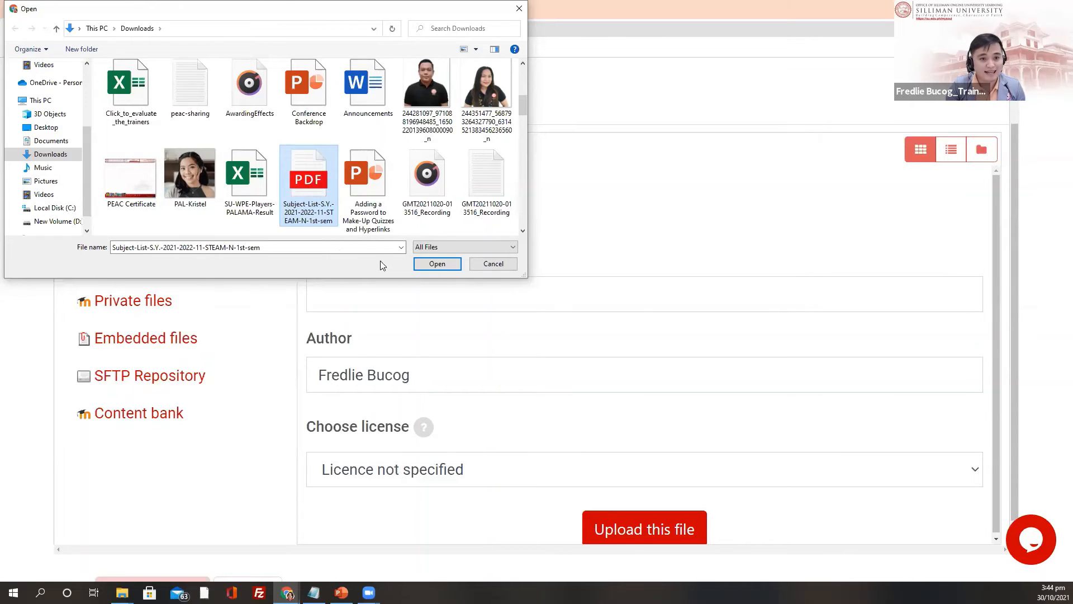
{"action": "left_click", "coordinate": [437, 268]}
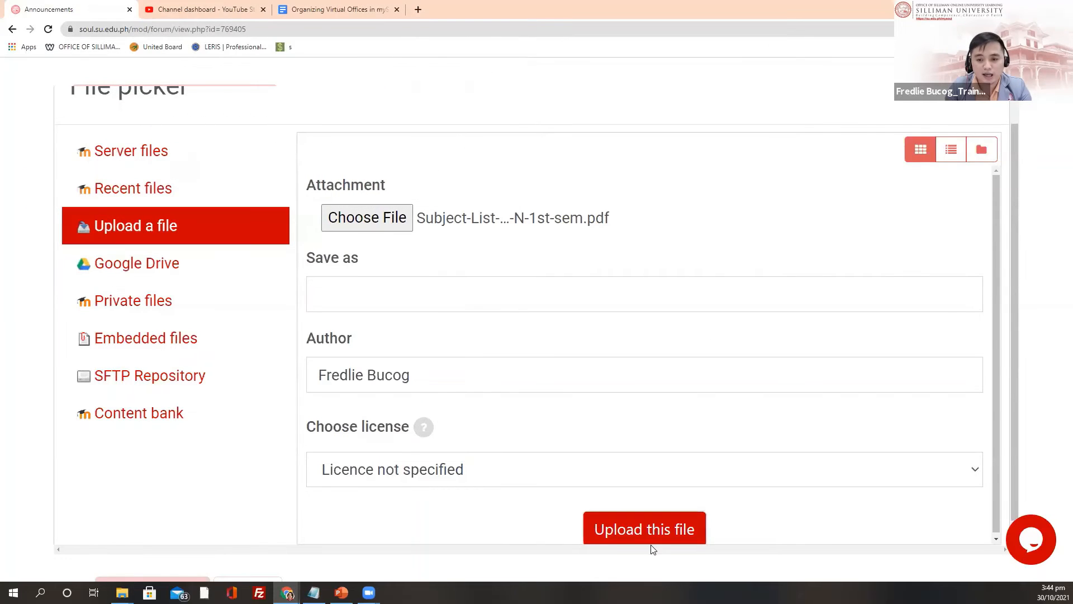
{"action": "left_click", "coordinate": [639, 525]}
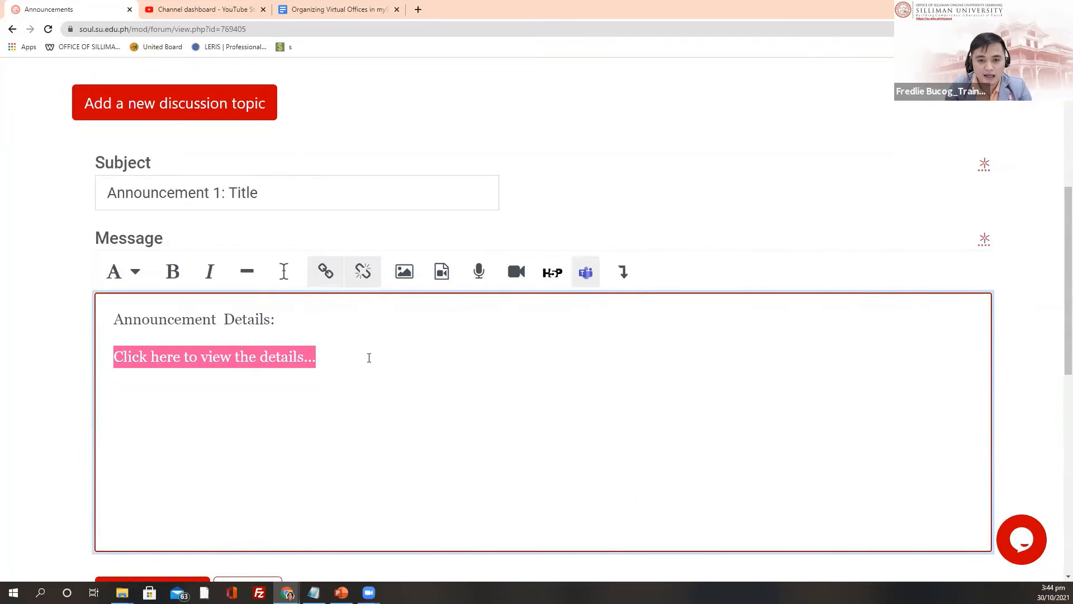
{"action": "scroll", "coordinate": [366, 349], "scroll_direction": "down", "scroll_amount": 3}
Step: Post the 'Announcement 1: Title' discussion to the Announcements forum
{"action": "left_click", "coordinate": [341, 190]}
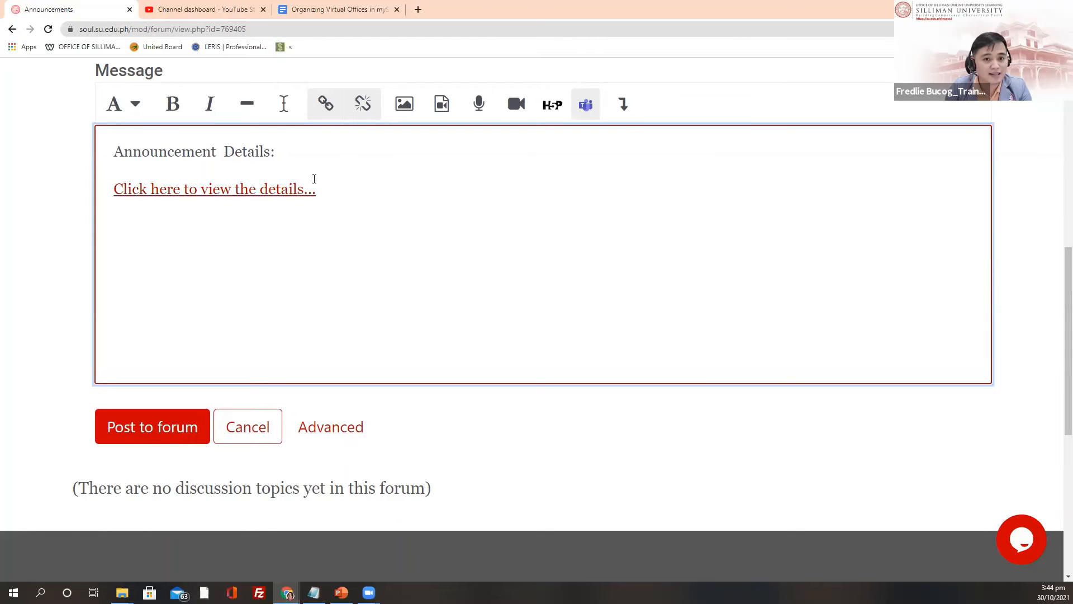
{"action": "scroll", "coordinate": [310, 444], "scroll_direction": "up", "scroll_amount": 3}
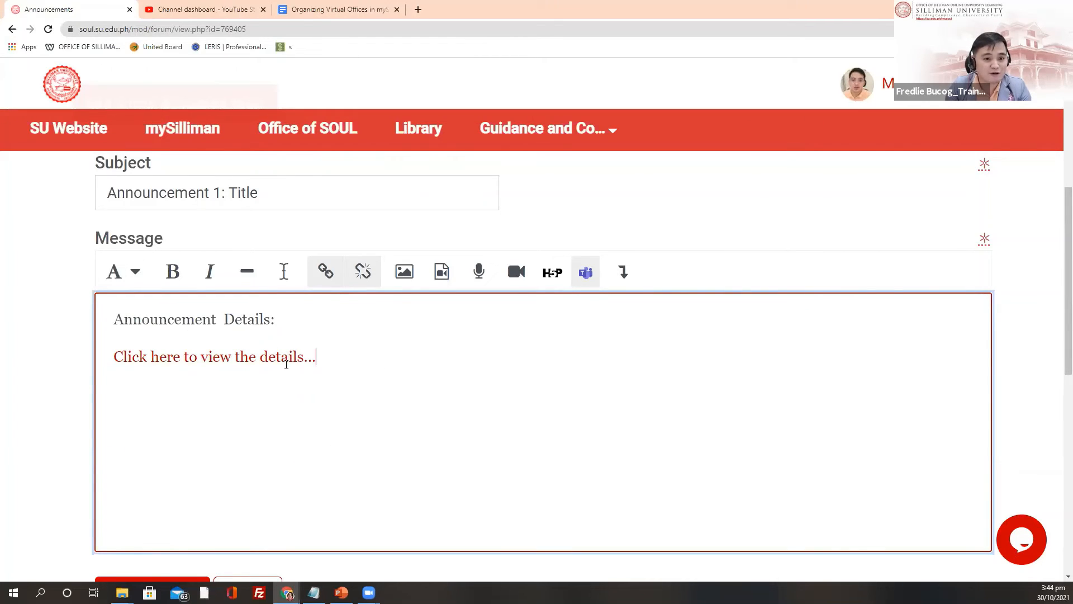
{"action": "scroll", "coordinate": [255, 362], "scroll_direction": "down", "scroll_amount": 1}
{"action": "scroll", "coordinate": [255, 362], "scroll_direction": "down", "scroll_amount": 2}
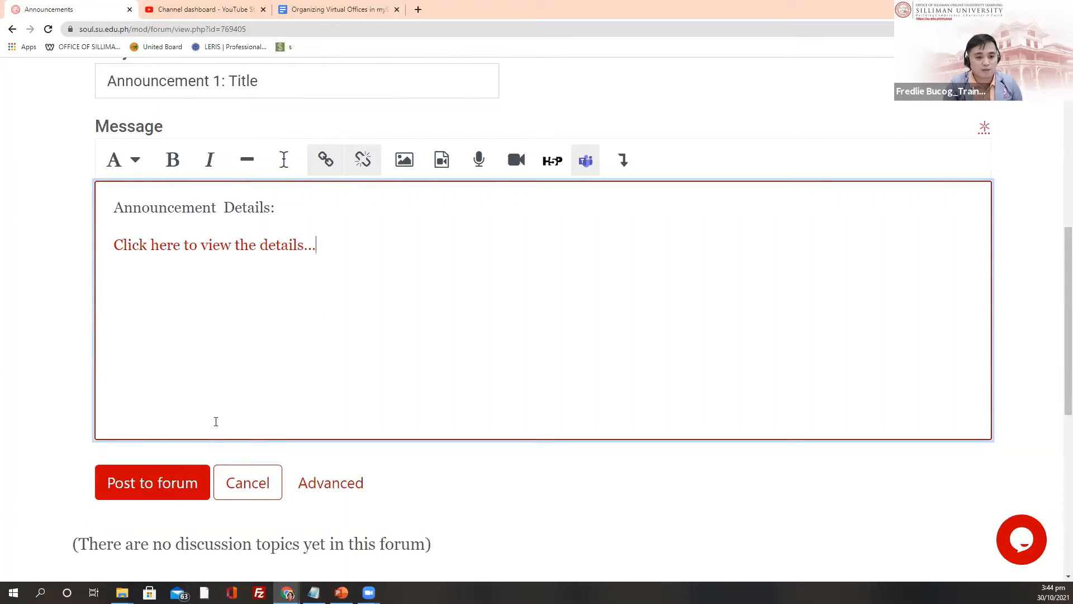
{"action": "left_click", "coordinate": [146, 491]}
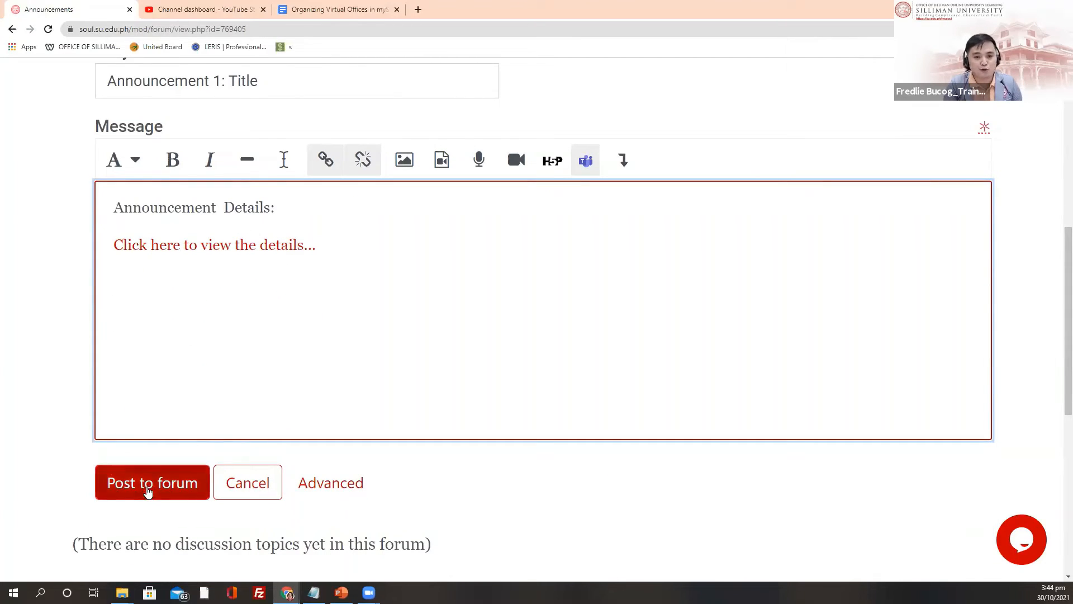
{"action": "left_click", "coordinate": [145, 490]}
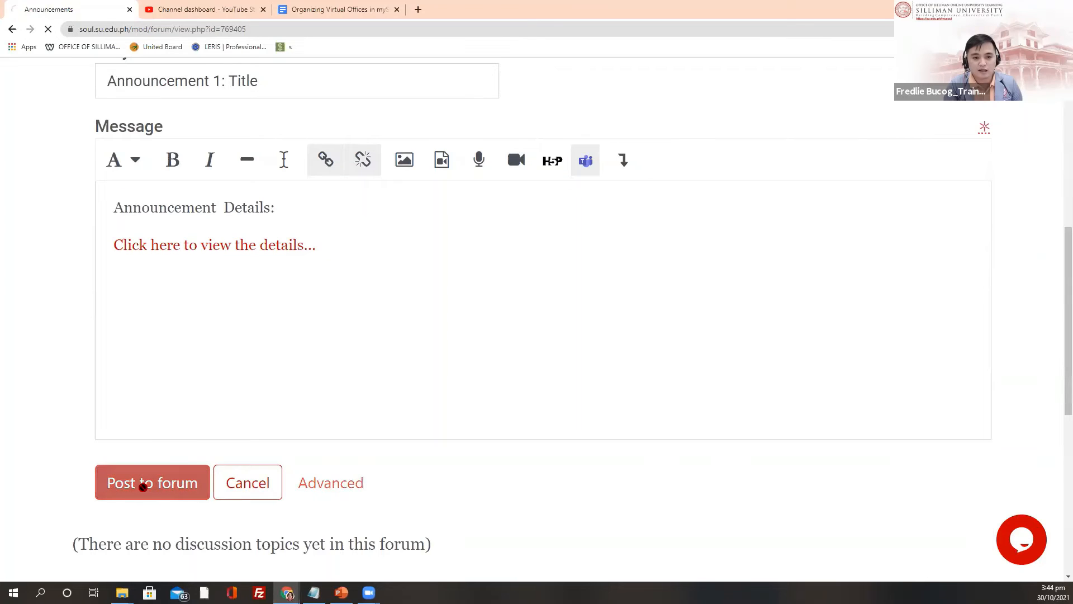
{"action": "scroll", "coordinate": [649, 390], "scroll_direction": "down", "scroll_amount": 3}
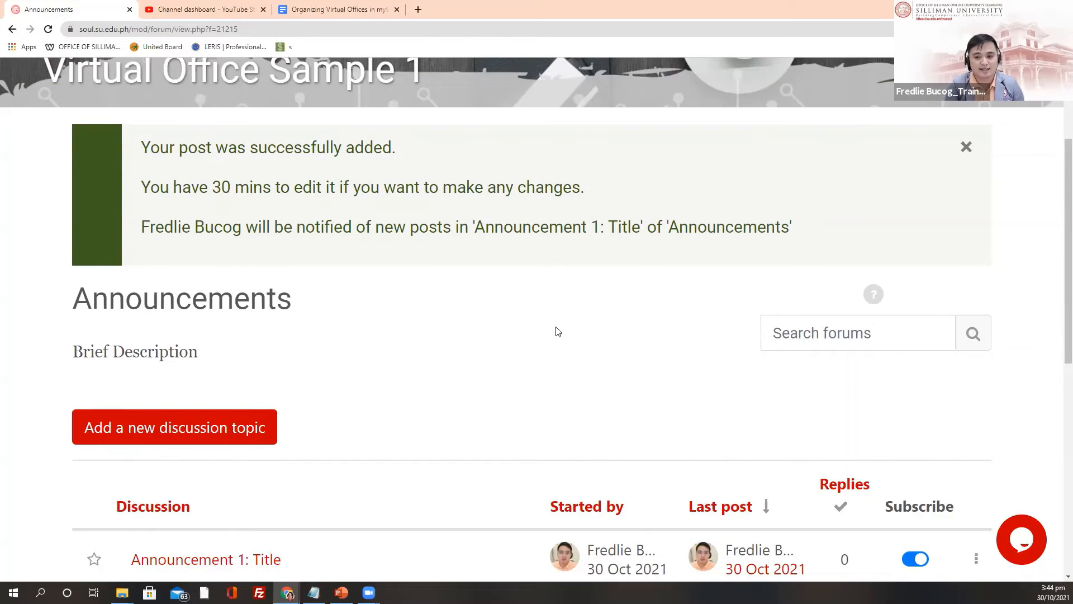
{"action": "scroll", "coordinate": [556, 331], "scroll_direction": "down", "scroll_amount": 3}
{"action": "left_click", "coordinate": [975, 391]}
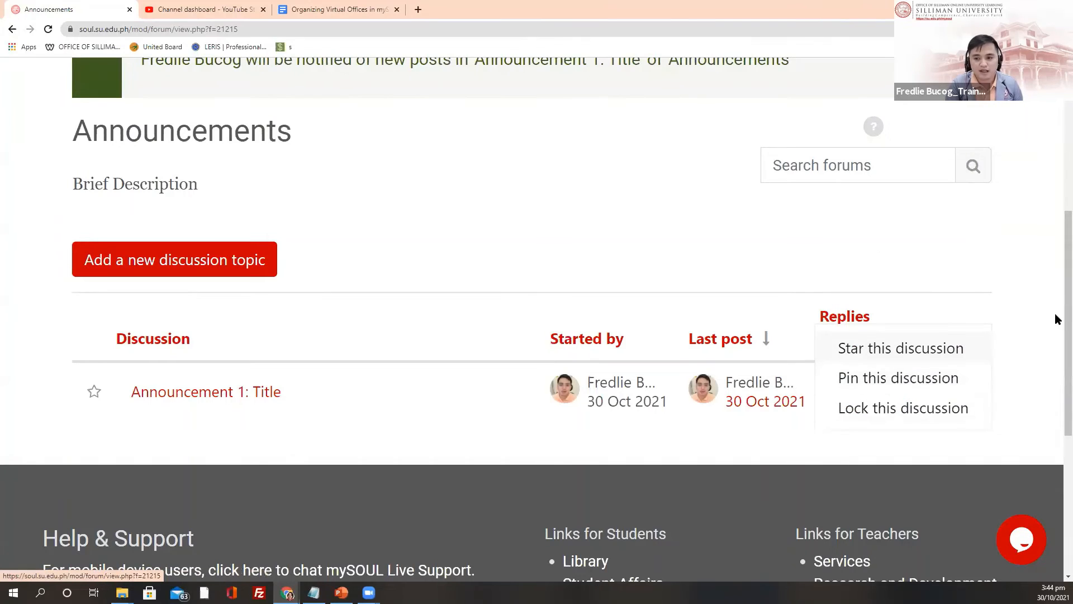
{"action": "left_click", "coordinate": [800, 339]}
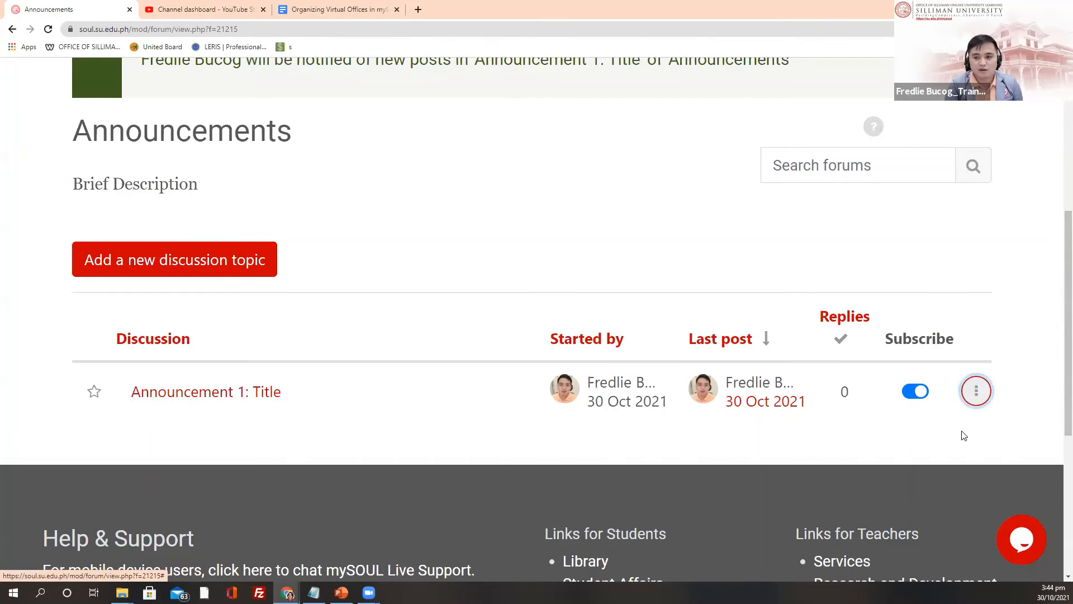
{"action": "left_click", "coordinate": [976, 390]}
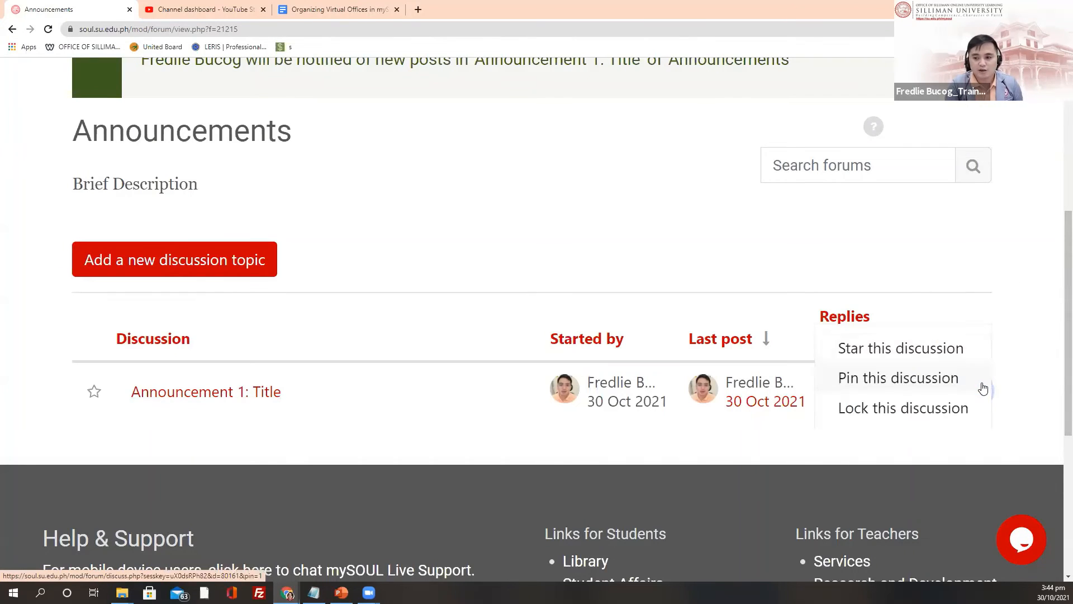
{"action": "left_click", "coordinate": [884, 378]}
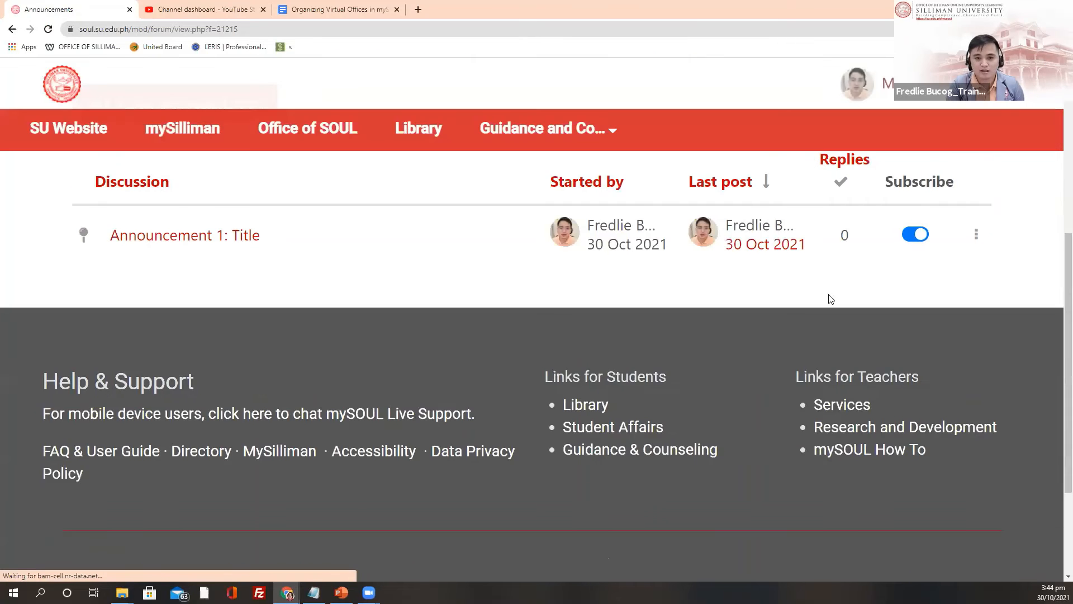
{"action": "scroll", "coordinate": [830, 299], "scroll_direction": "up", "scroll_amount": 3}
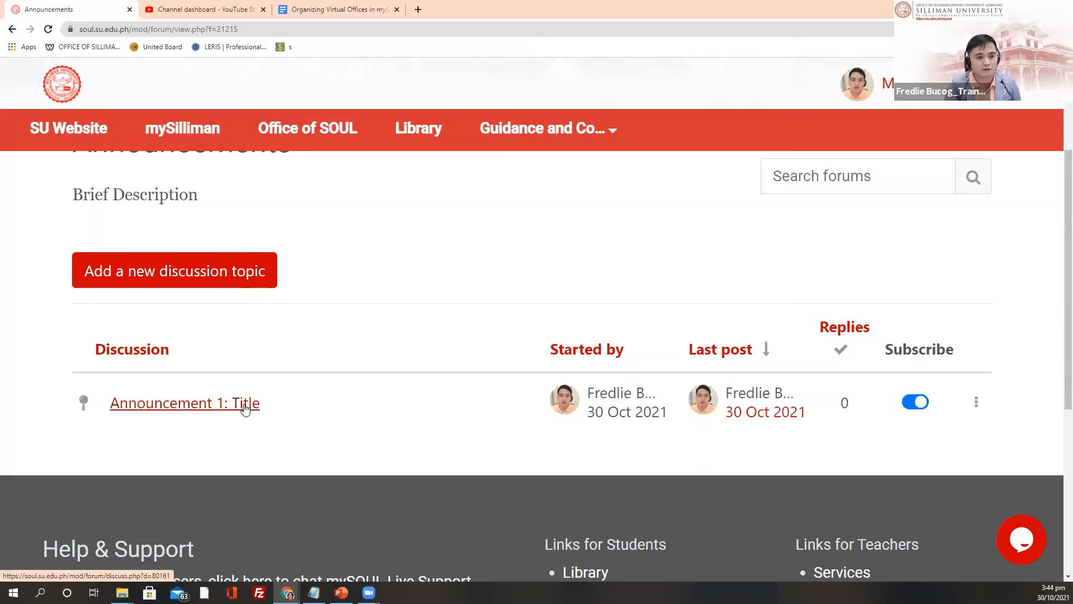
{"action": "scroll", "coordinate": [397, 456], "scroll_direction": "up", "scroll_amount": 2}
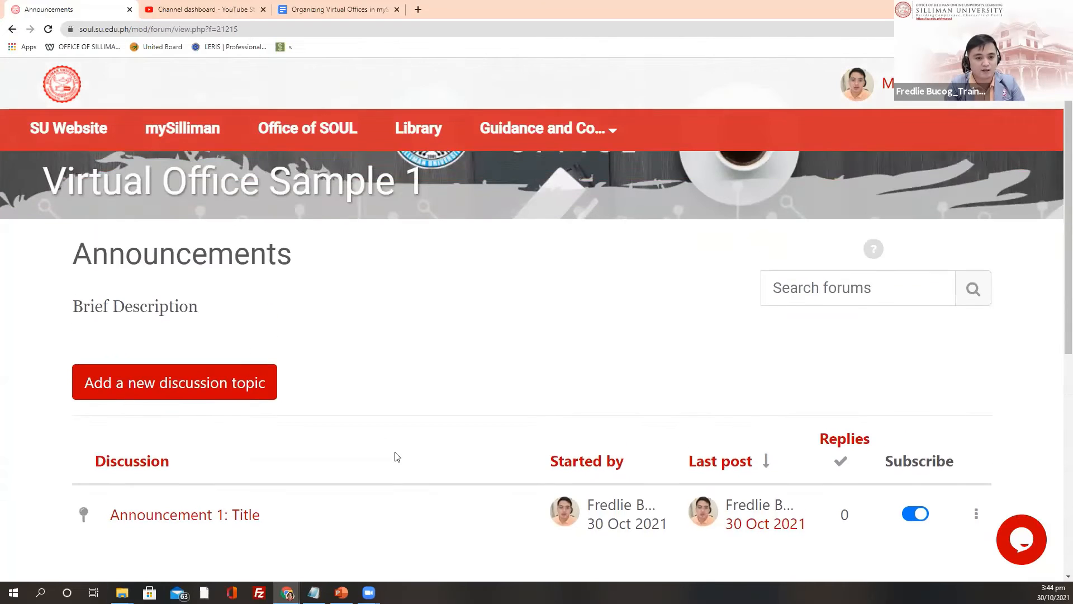
{"action": "scroll", "coordinate": [397, 457], "scroll_direction": "down", "scroll_amount": 3}
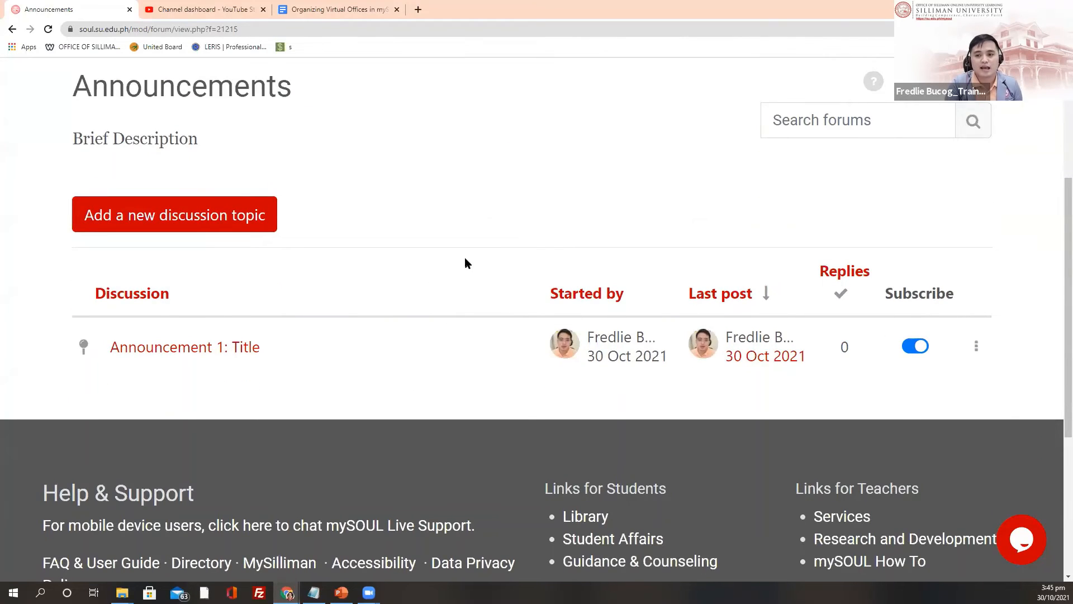
Step: Use Show on the course page to make the Announcements forum visible to students
{"action": "scroll", "coordinate": [445, 302], "scroll_direction": "up", "scroll_amount": 4}
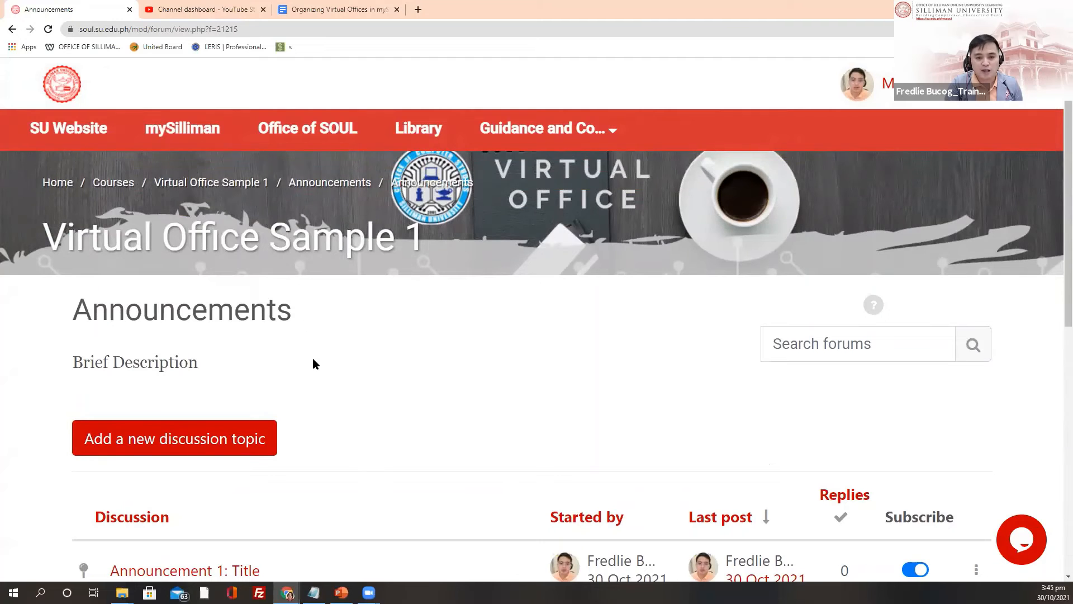
{"action": "left_click", "coordinate": [232, 243]}
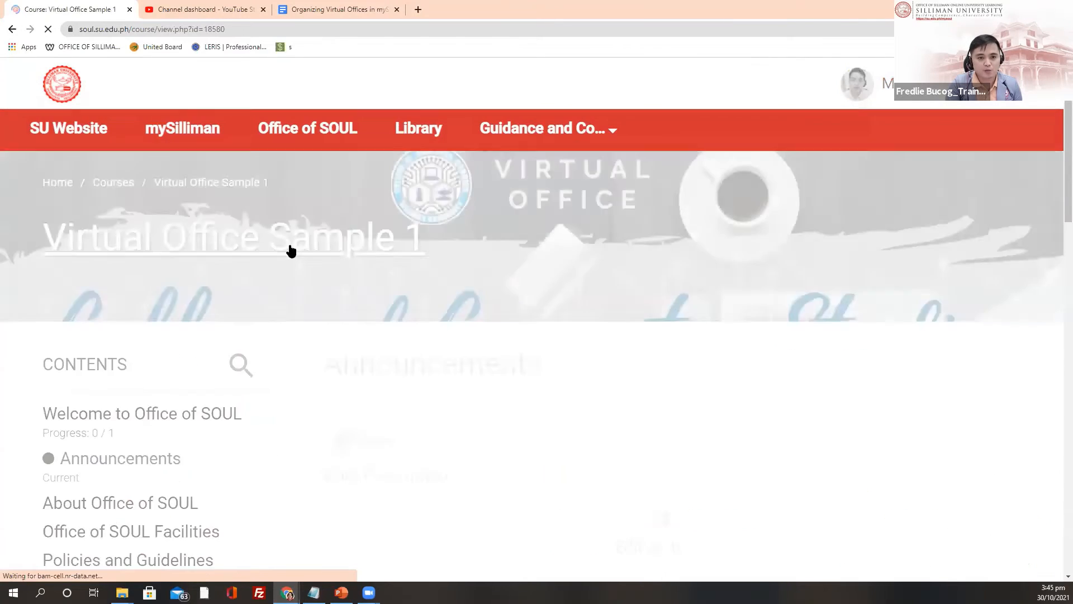
{"action": "scroll", "coordinate": [397, 266], "scroll_direction": "down", "scroll_amount": 5}
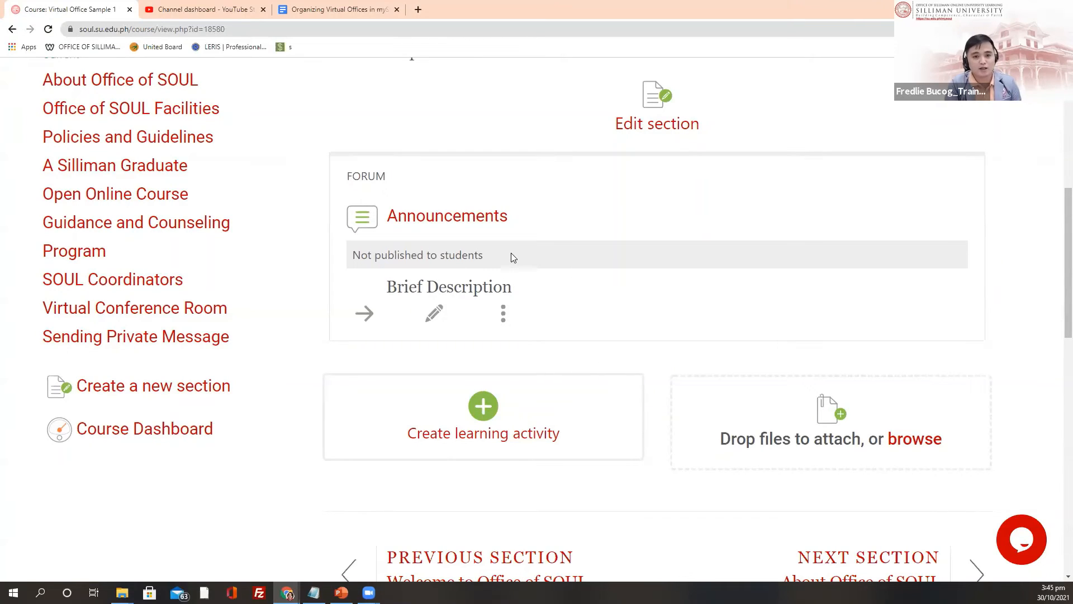
{"action": "left_click", "coordinate": [503, 316]}
{"action": "left_click", "coordinate": [511, 373]}
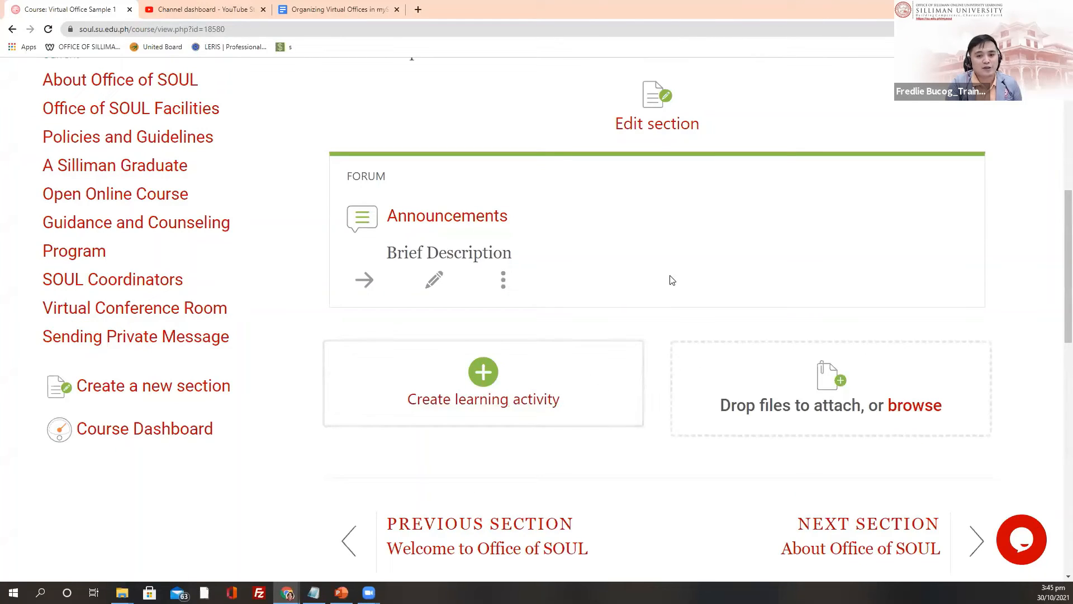
Step: Open the Announcements forum's discussion list
{"action": "left_click", "coordinate": [419, 225]}
{"action": "scroll", "coordinate": [503, 286], "scroll_direction": "down", "scroll_amount": 3}
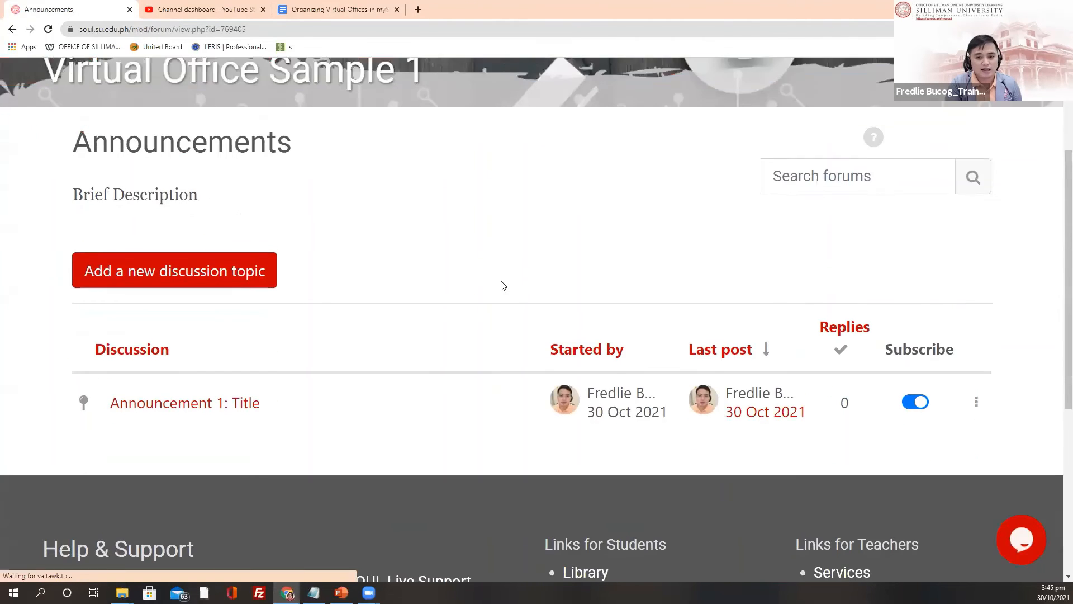
{"action": "scroll", "coordinate": [503, 285], "scroll_direction": "down", "scroll_amount": 3}
Step: Open Announcement 1: Title, view its attached first-semester subject list PDF, then close the PDF
{"action": "left_click", "coordinate": [191, 239]}
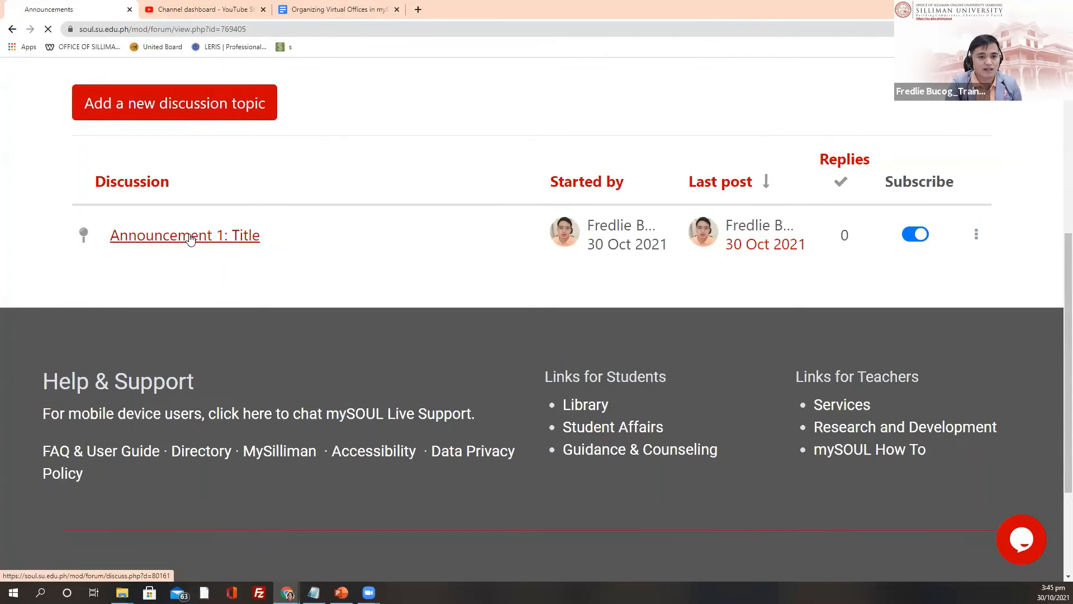
{"action": "scroll", "coordinate": [562, 336], "scroll_direction": "down", "scroll_amount": 5}
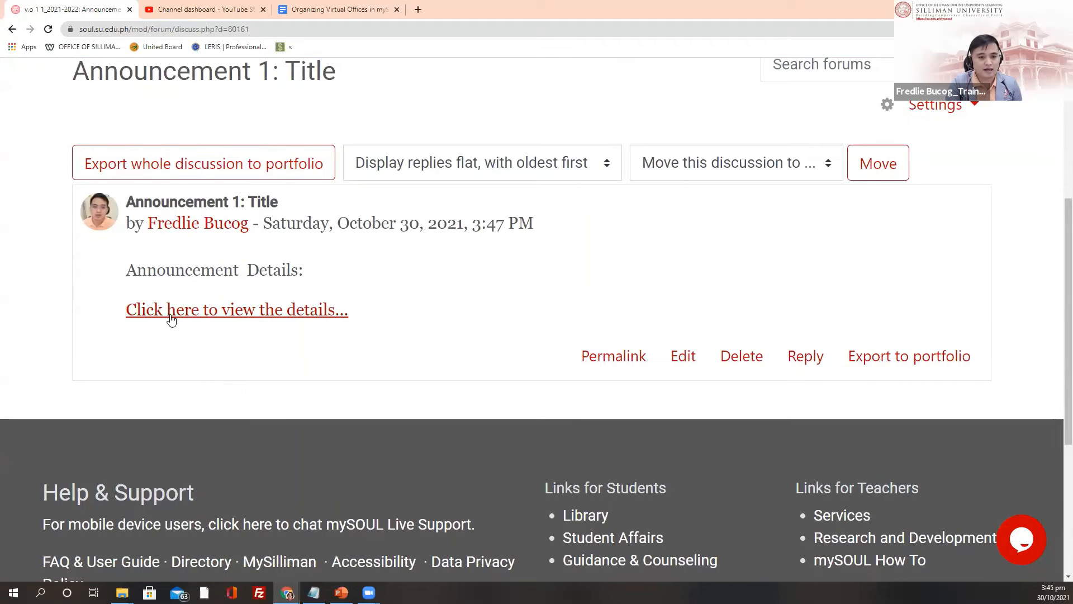
{"action": "left_click", "coordinate": [237, 310]}
{"action": "left_click", "coordinate": [119, 566]}
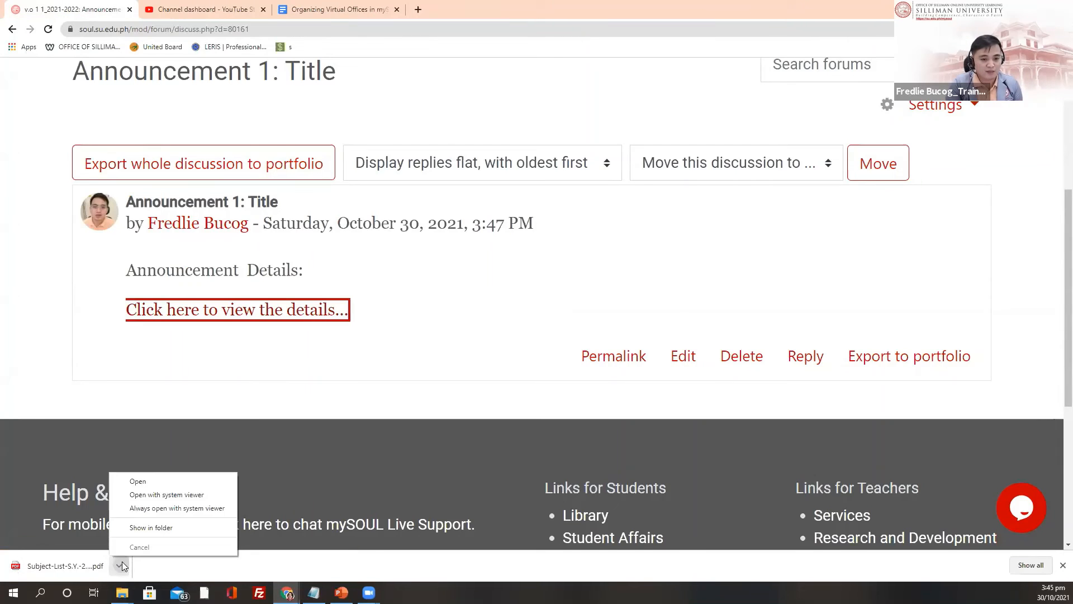
{"action": "left_click", "coordinate": [138, 481]}
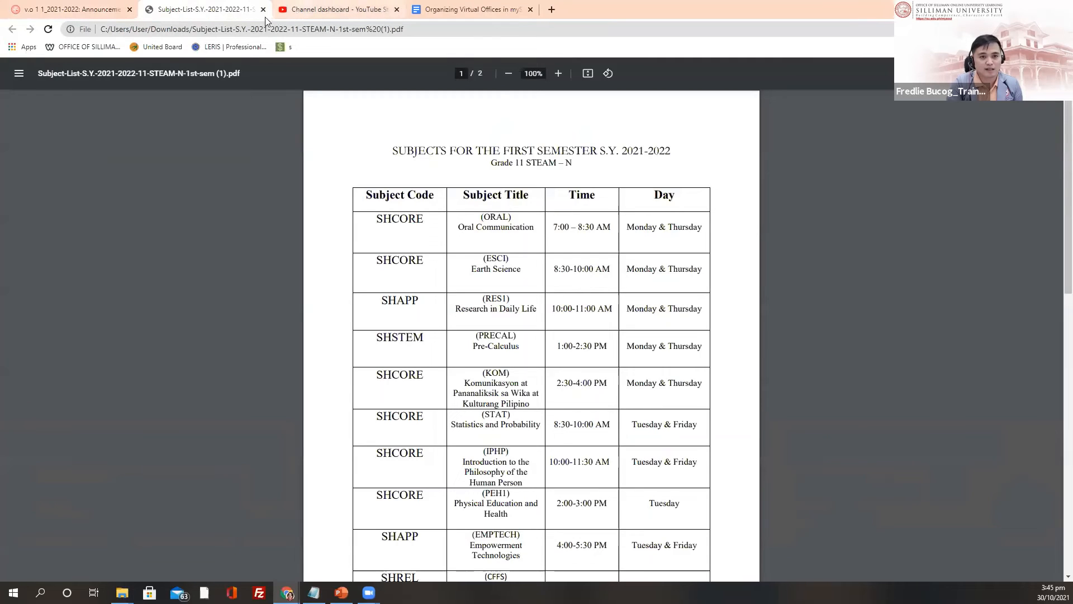
{"action": "left_click", "coordinate": [263, 9]}
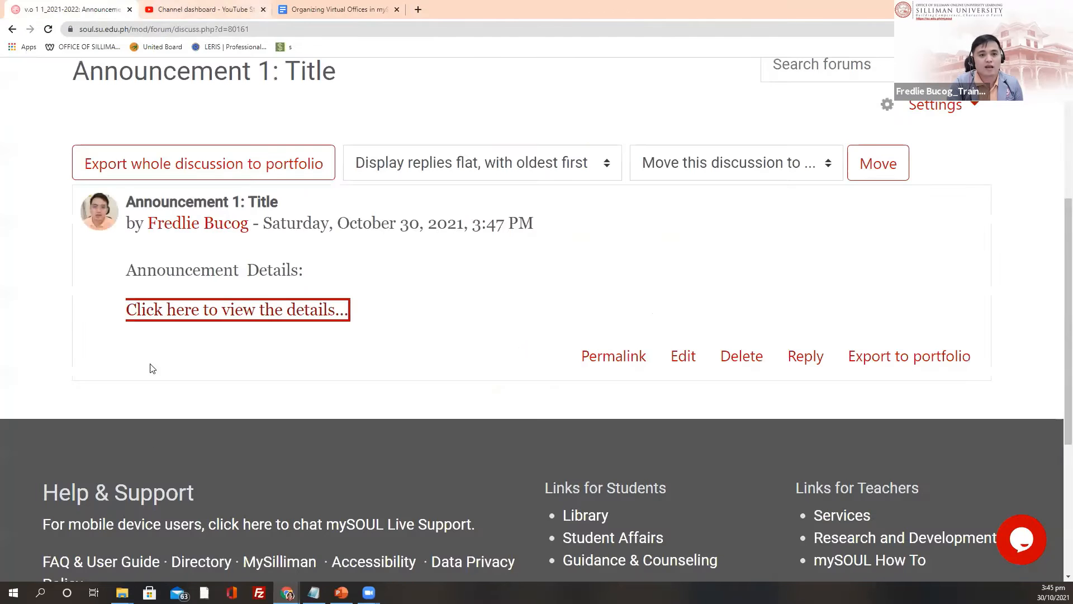
{"action": "scroll", "coordinate": [204, 139], "scroll_direction": "up", "scroll_amount": 5}
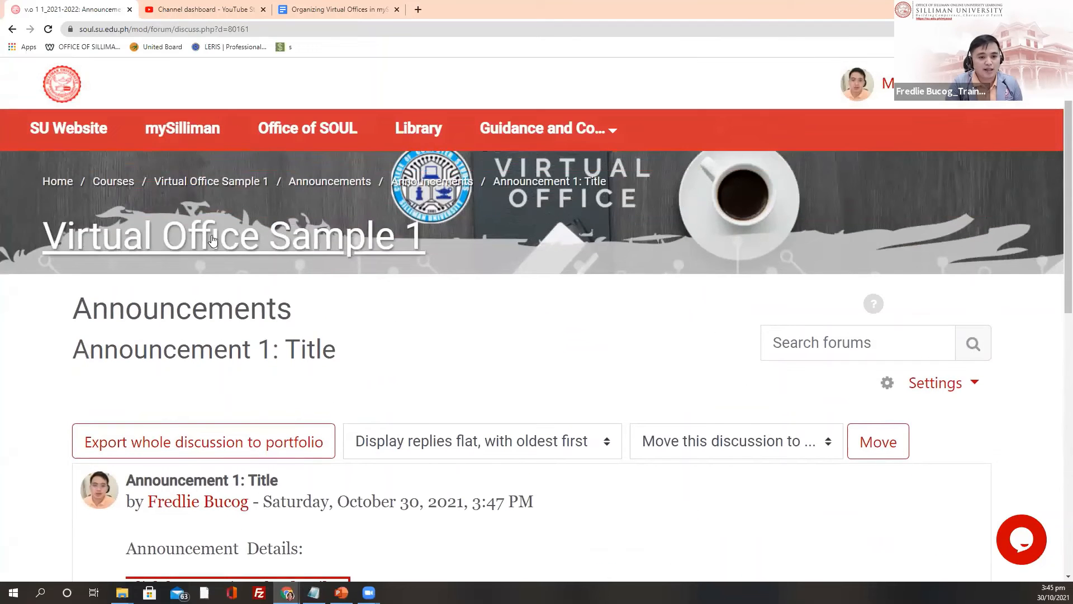
Step: Revisit the Announcements forum, then return to the Virtual Office Sample 1 course page's Announcements section
{"action": "left_click", "coordinate": [211, 239]}
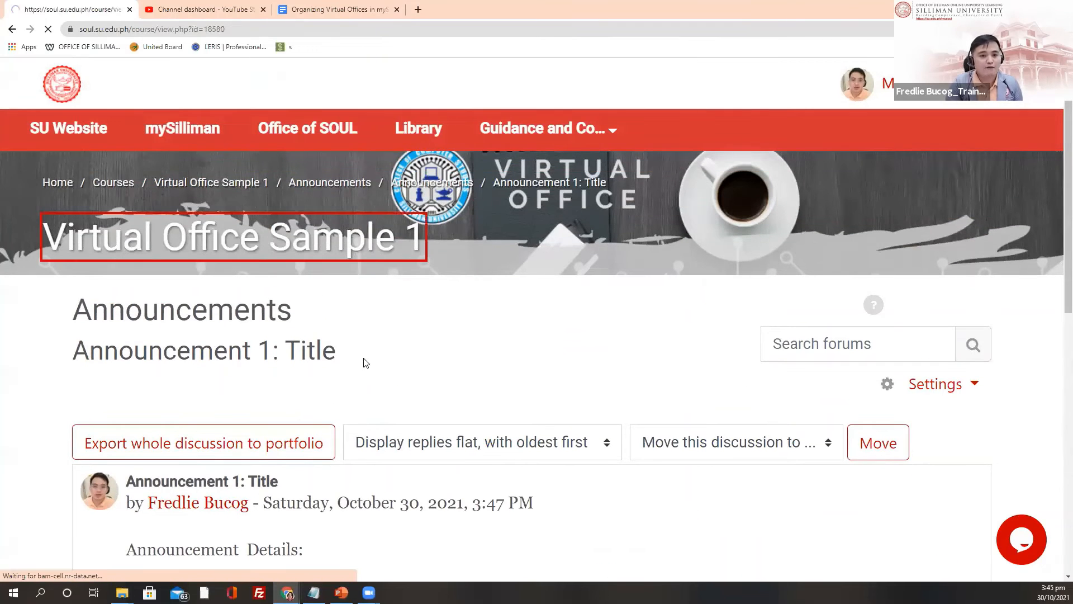
{"action": "scroll", "coordinate": [447, 185], "scroll_direction": "down", "scroll_amount": 7}
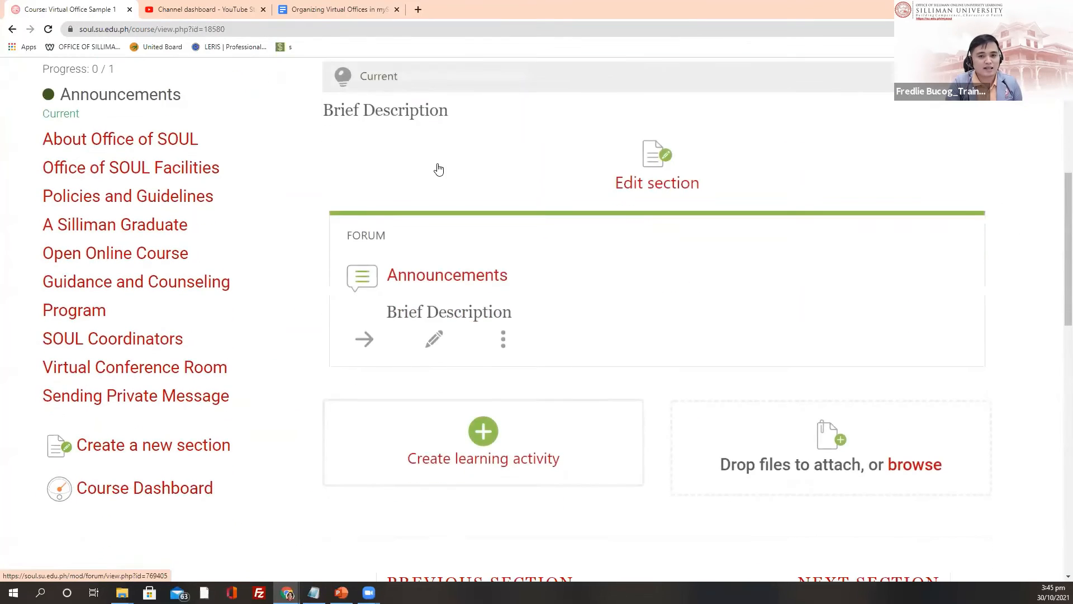
{"action": "left_click", "coordinate": [438, 164]}
{"action": "scroll", "coordinate": [199, 300], "scroll_direction": "down", "scroll_amount": 3}
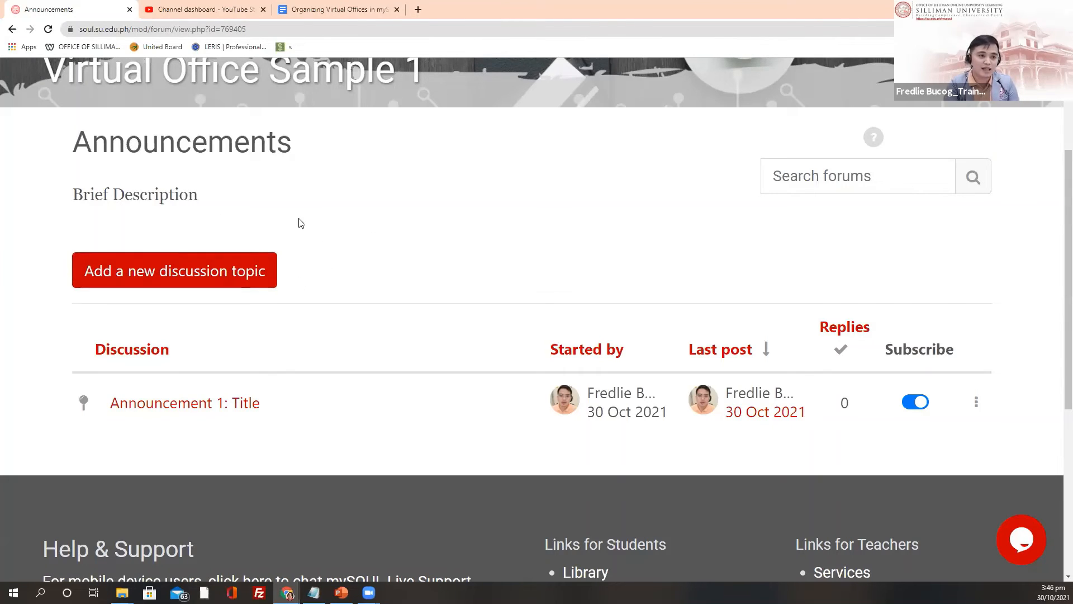
{"action": "scroll", "coordinate": [422, 217], "scroll_direction": "up", "scroll_amount": 2}
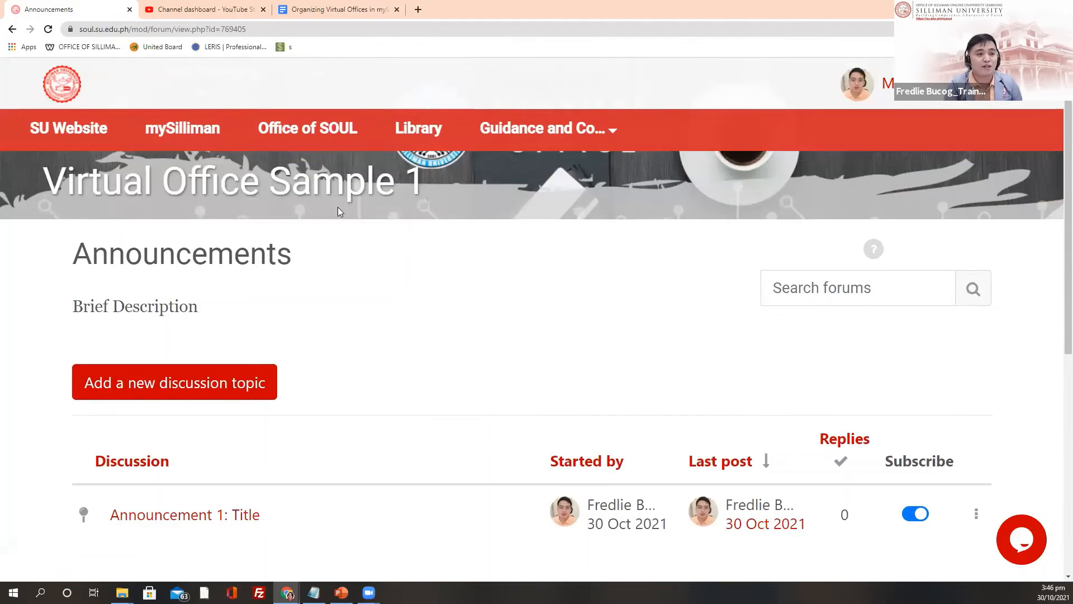
{"action": "left_click", "coordinate": [326, 187]}
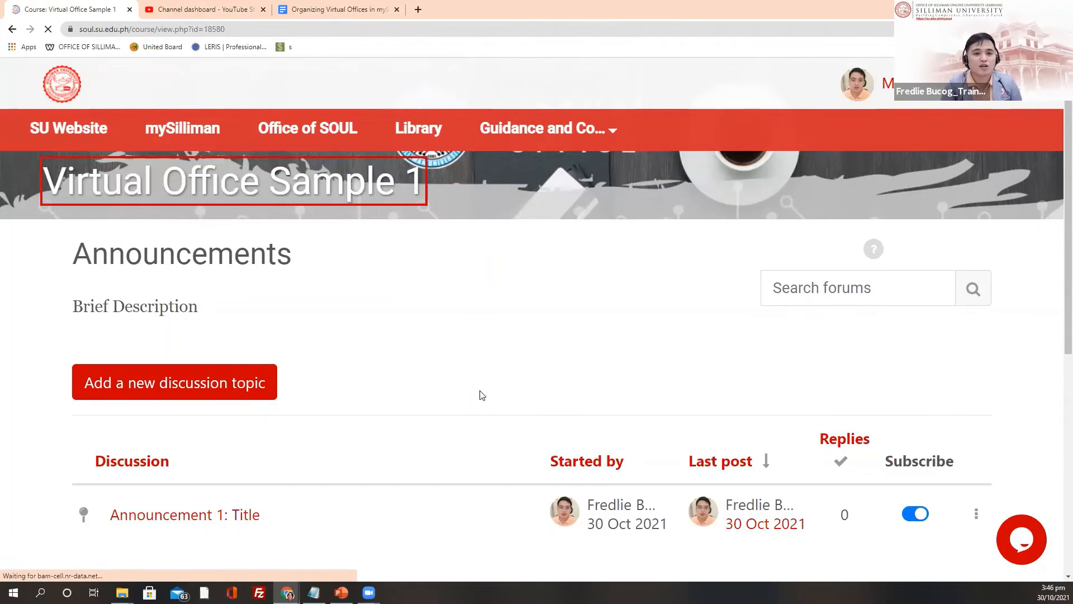
{"action": "scroll", "coordinate": [498, 472], "scroll_direction": "down", "scroll_amount": 7}
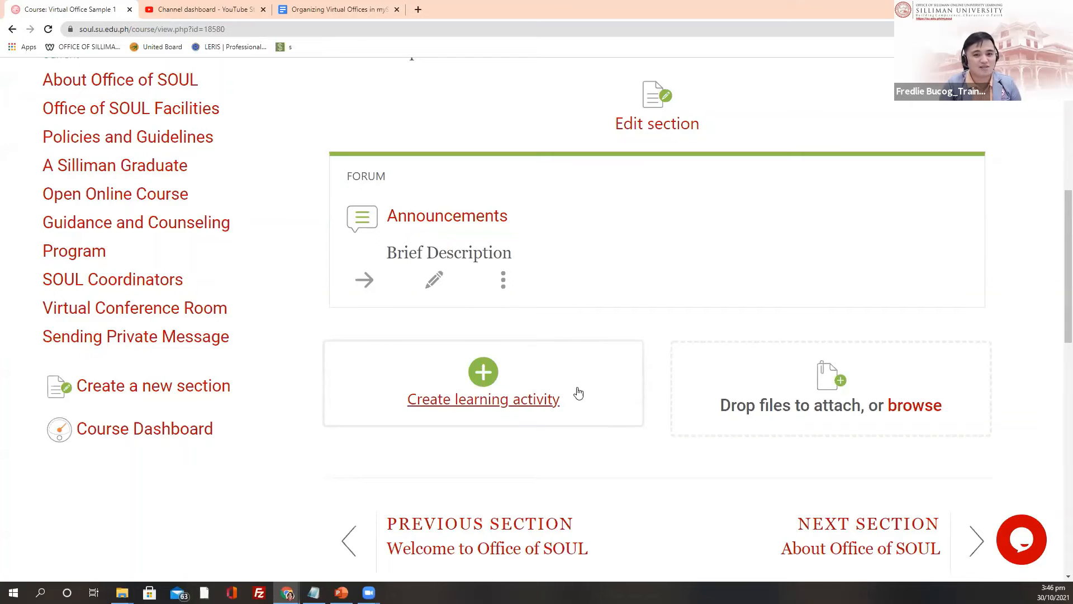
{"action": "scroll", "coordinate": [548, 307], "scroll_direction": "up", "scroll_amount": 3}
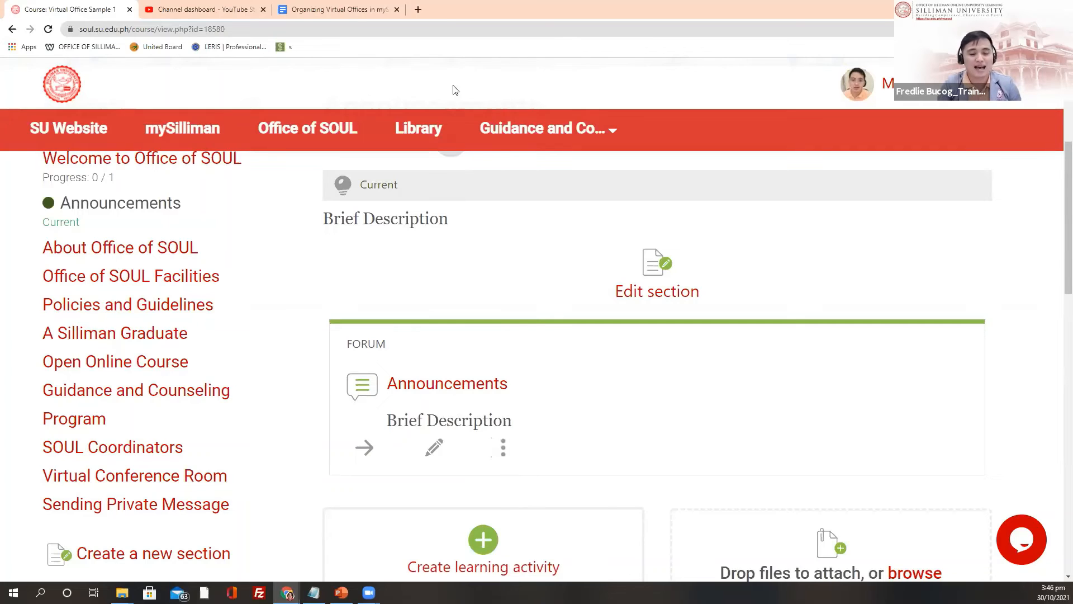
Step: Highlight the 'Announcements - Forum Activity' line in the Organizing Virtual Offices guide
{"action": "left_click", "coordinate": [324, 9]}
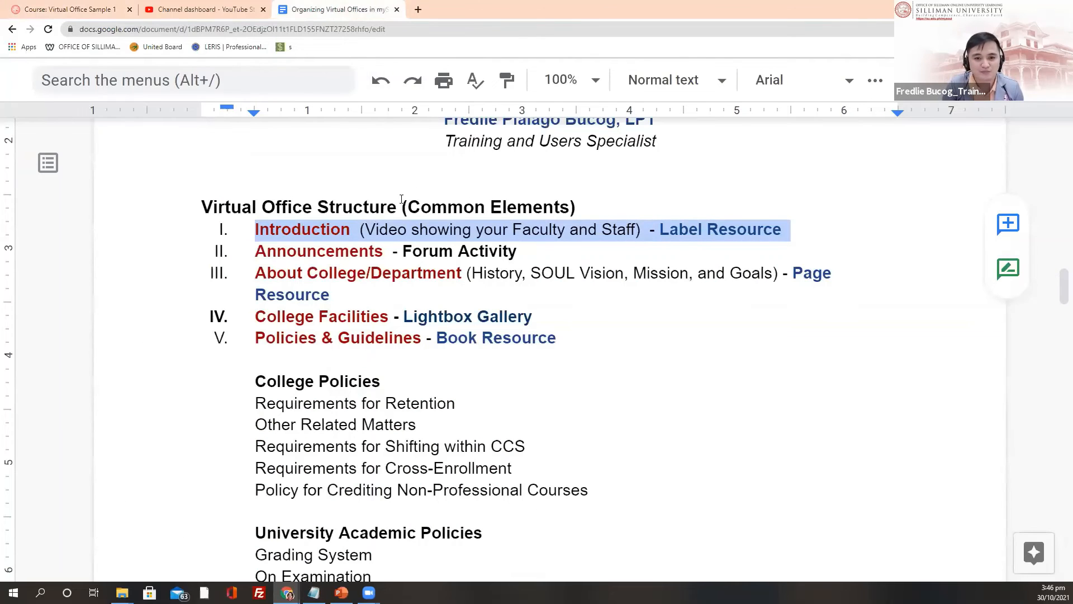
{"action": "scroll", "coordinate": [391, 246], "scroll_direction": "down", "scroll_amount": 1}
{"action": "left_click_drag", "start_coordinate": [257, 195], "coordinate": [539, 205]}
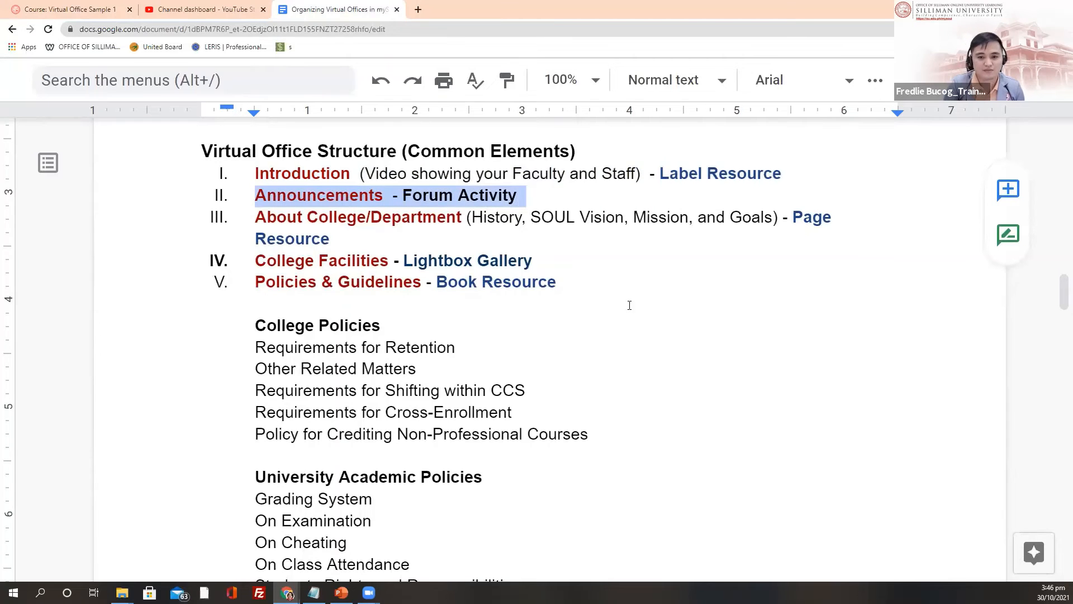
{"action": "scroll", "coordinate": [629, 306], "scroll_direction": "down", "scroll_amount": 15}
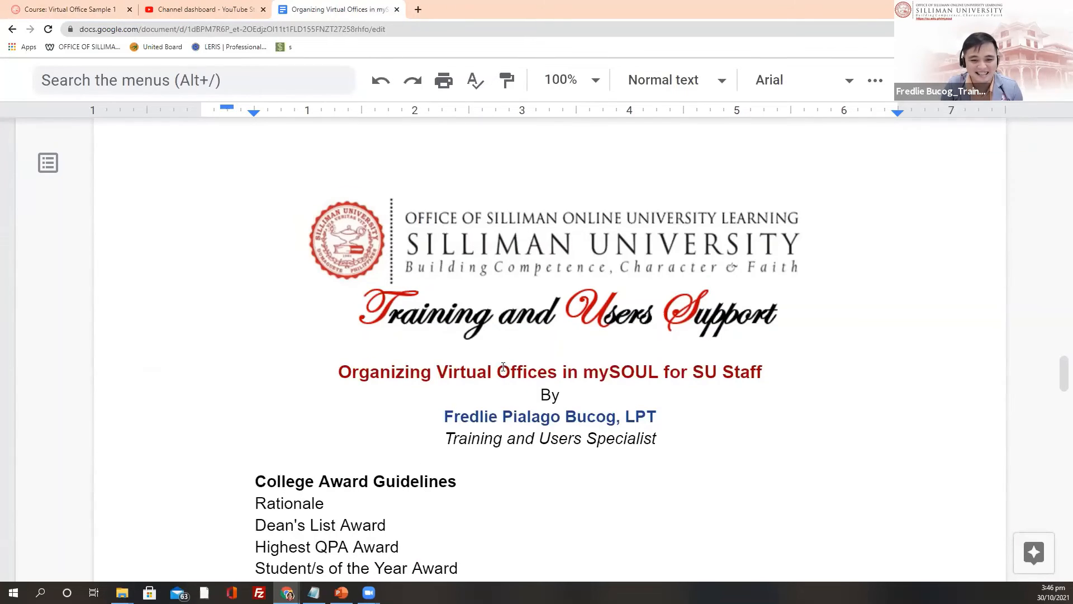
Step: Highlight 'Page Resource' under the About College/Department item in the guide's outline
{"action": "scroll", "coordinate": [503, 367], "scroll_direction": "up", "scroll_amount": 11}
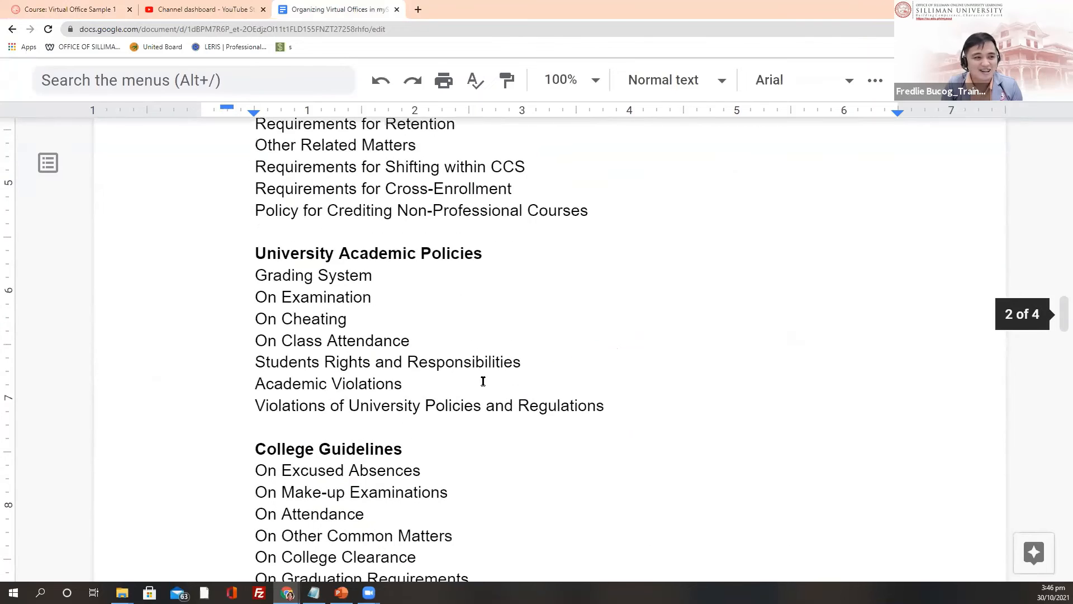
{"action": "scroll", "coordinate": [483, 381], "scroll_direction": "up", "scroll_amount": 5}
{"action": "scroll", "coordinate": [628, 283], "scroll_direction": "up", "scroll_amount": 1}
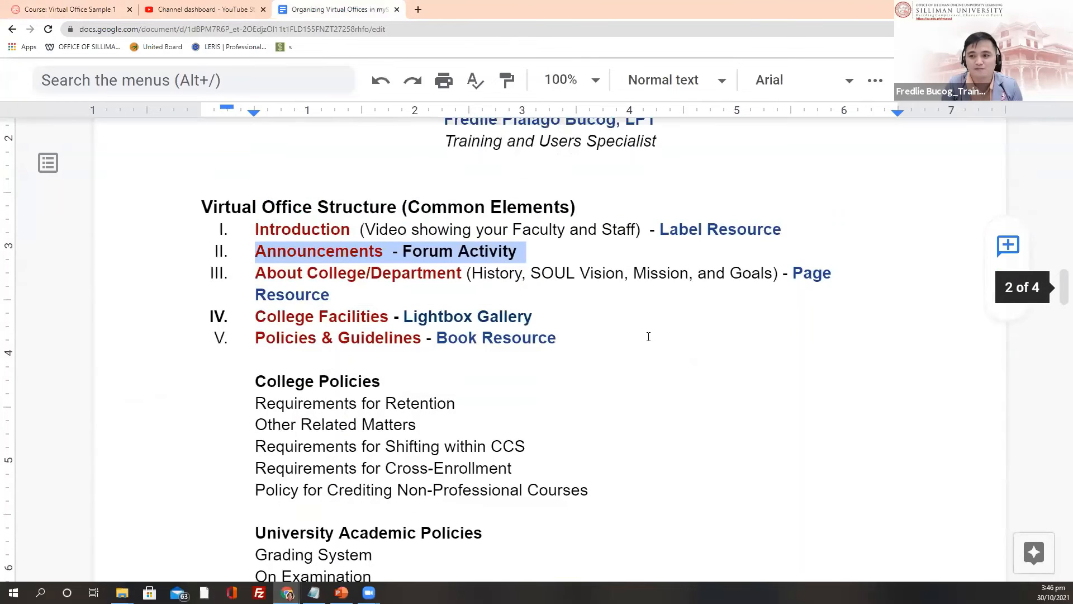
{"action": "scroll", "coordinate": [659, 400], "scroll_direction": "up", "scroll_amount": 11}
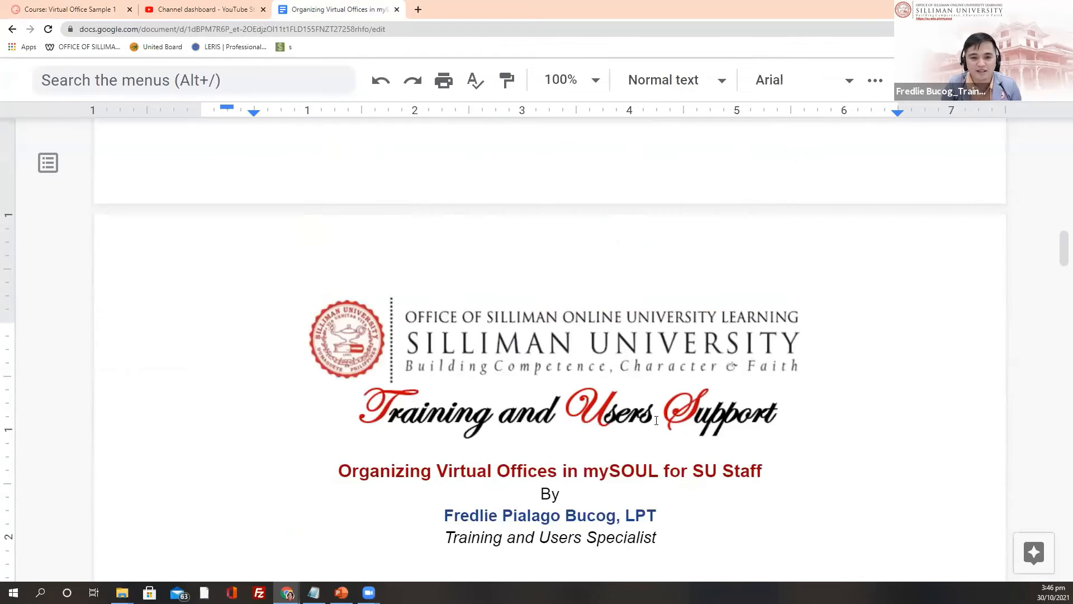
{"action": "scroll", "coordinate": [626, 412], "scroll_direction": "up", "scroll_amount": 5}
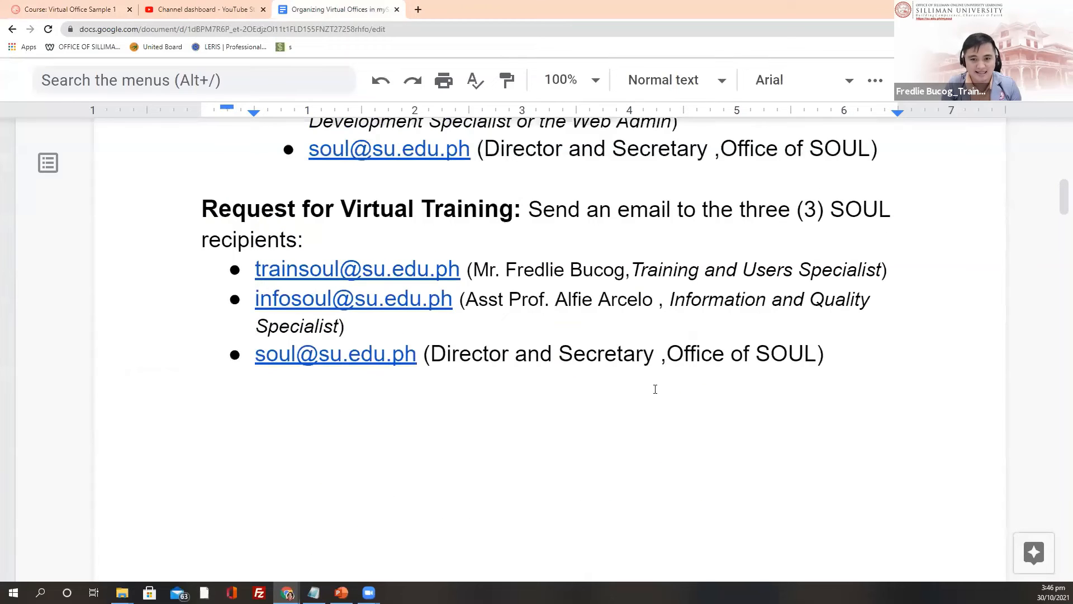
{"action": "scroll", "coordinate": [654, 388], "scroll_direction": "up", "scroll_amount": 4}
{"action": "scroll", "coordinate": [633, 255], "scroll_direction": "down", "scroll_amount": 13}
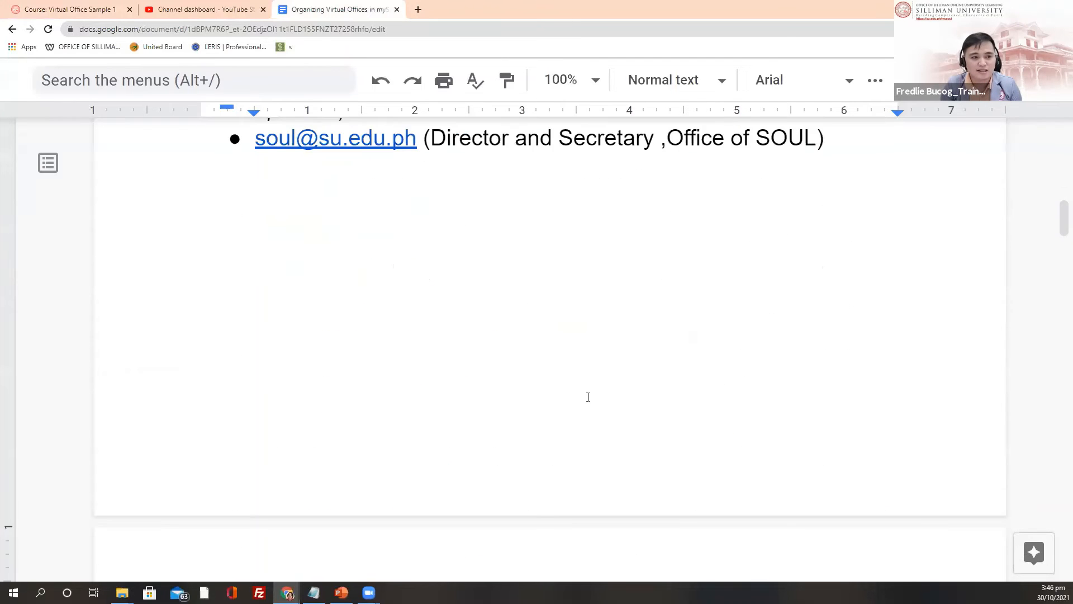
{"action": "scroll", "coordinate": [765, 318], "scroll_direction": "down", "scroll_amount": 6}
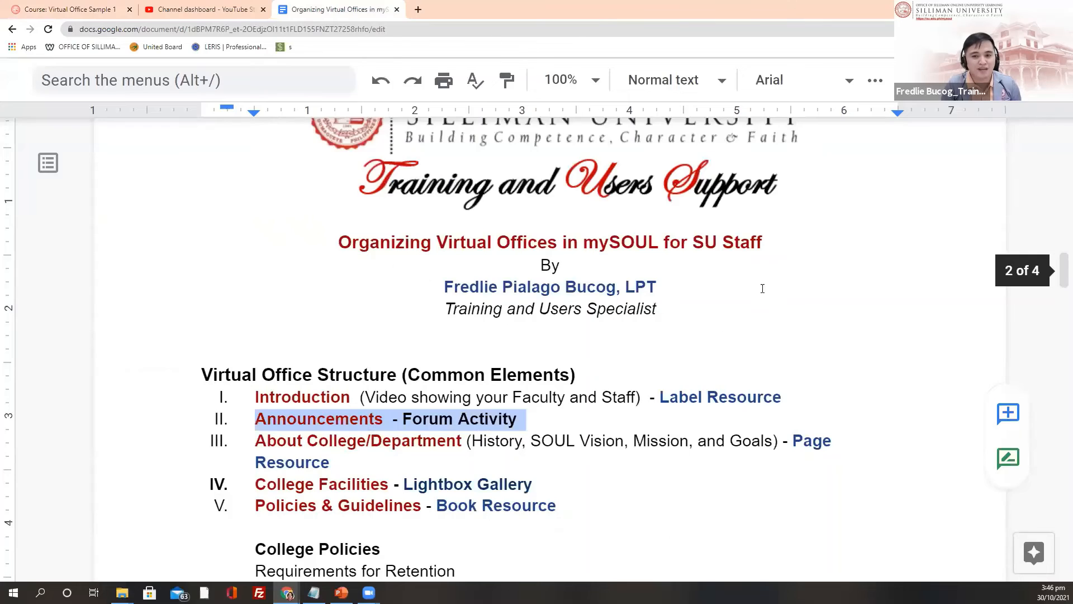
{"action": "scroll", "coordinate": [762, 288], "scroll_direction": "down", "scroll_amount": 4}
{"action": "scroll", "coordinate": [474, 288], "scroll_direction": "up", "scroll_amount": 1}
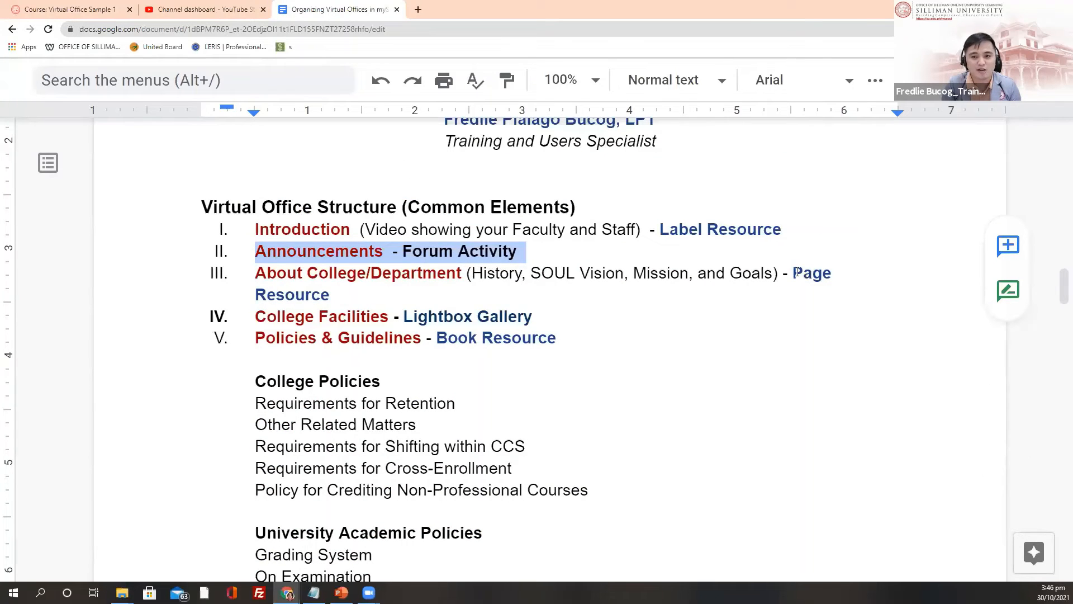
{"action": "left_click_drag", "start_coordinate": [808, 274], "coordinate": [824, 301]}
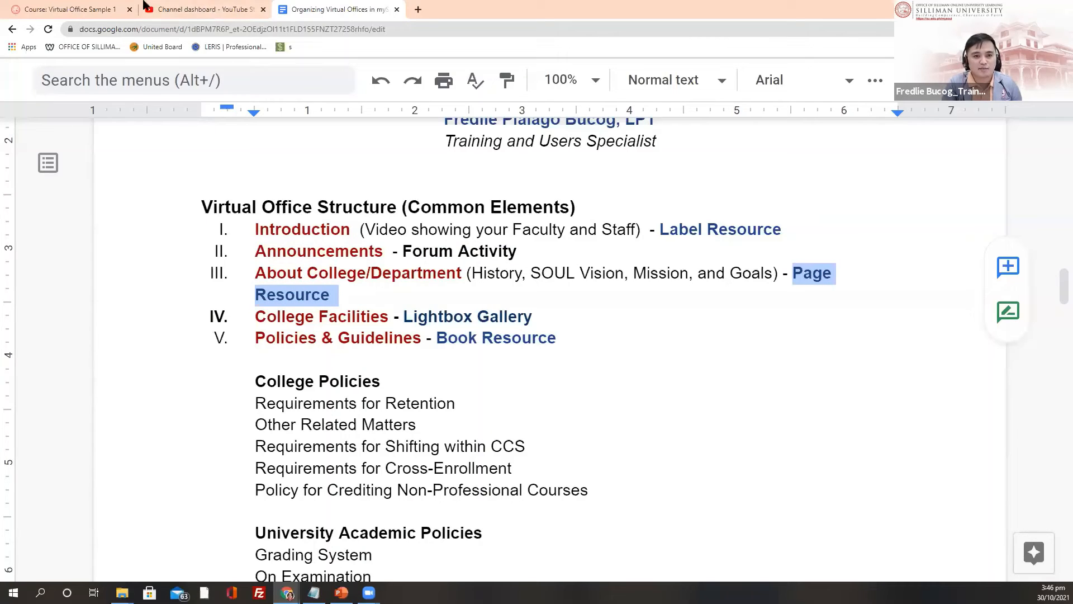
Step: Open the About Office of SOUL section from the Virtual Office Sample 1 course contents
{"action": "left_click", "coordinate": [62, 5]}
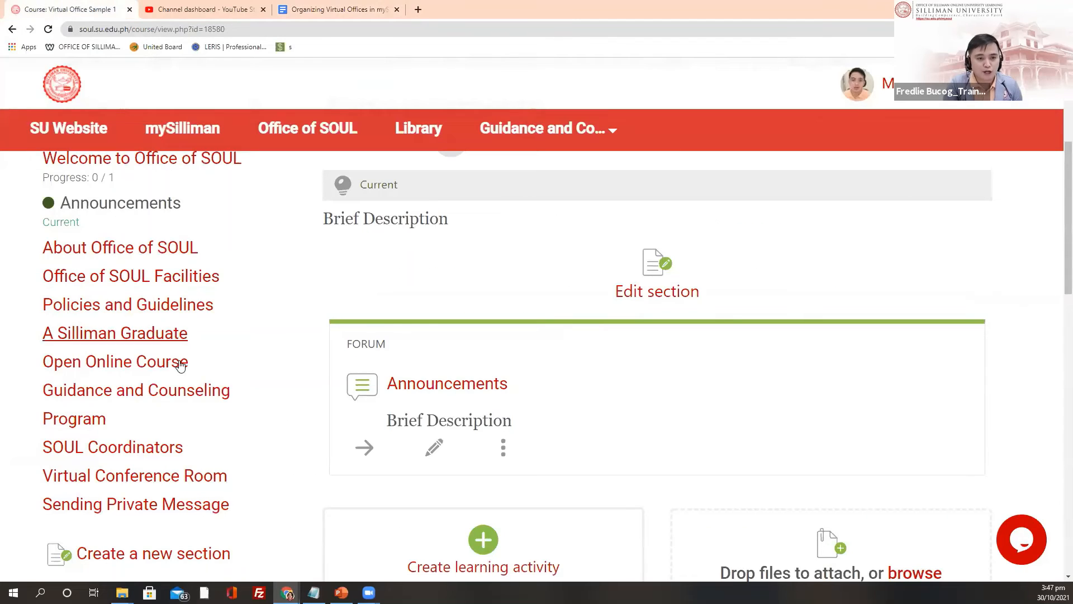
{"action": "scroll", "coordinate": [224, 347], "scroll_direction": "up", "scroll_amount": 2}
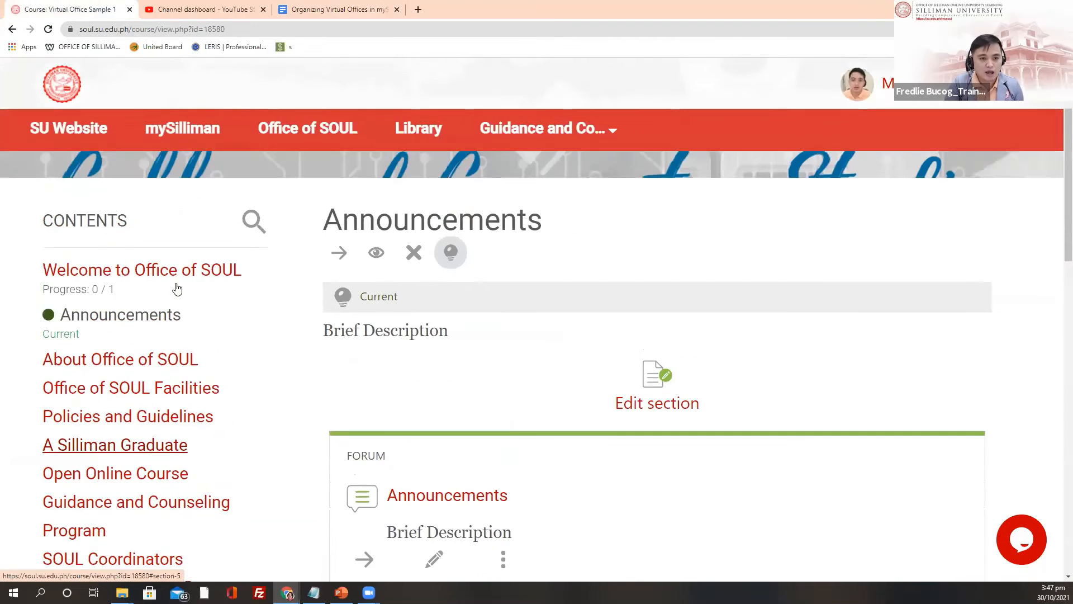
{"action": "left_click", "coordinate": [100, 362]}
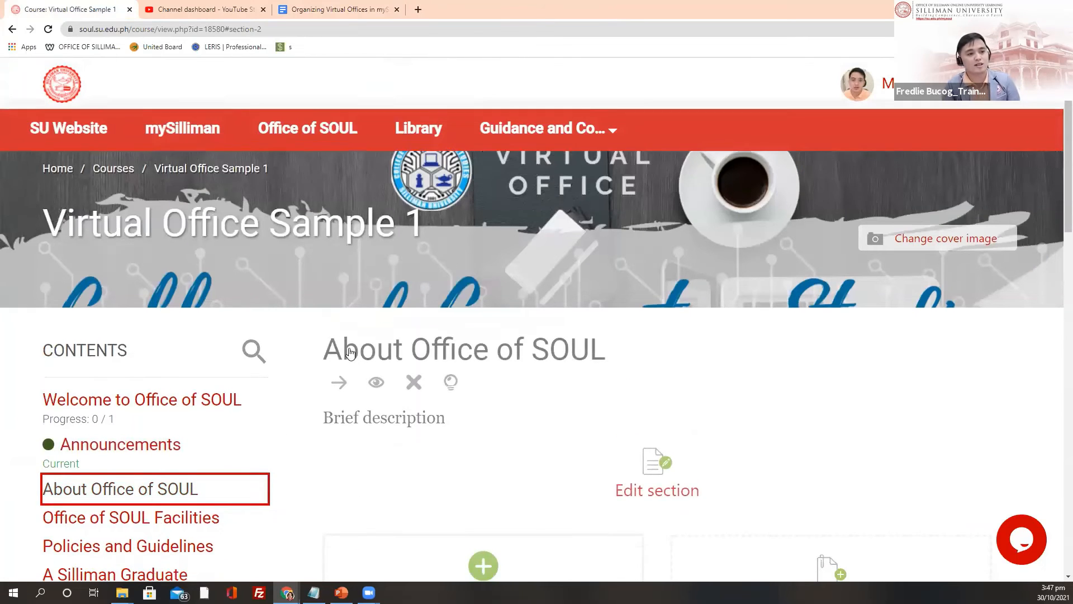
{"action": "scroll", "coordinate": [350, 352], "scroll_direction": "down", "scroll_amount": 2}
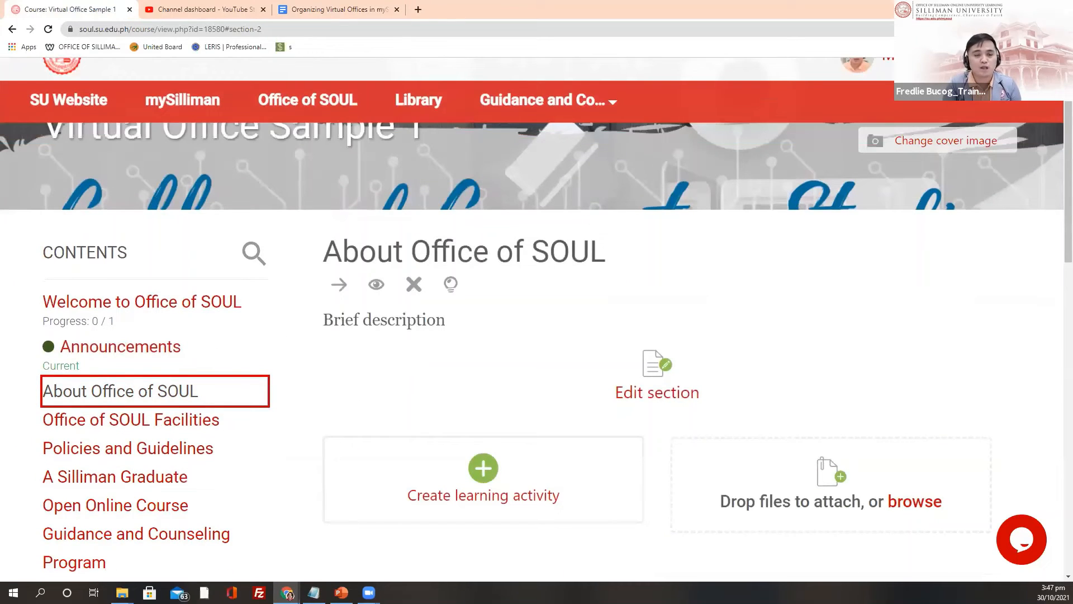
{"action": "scroll", "coordinate": [266, 319], "scroll_direction": "down", "scroll_amount": 1}
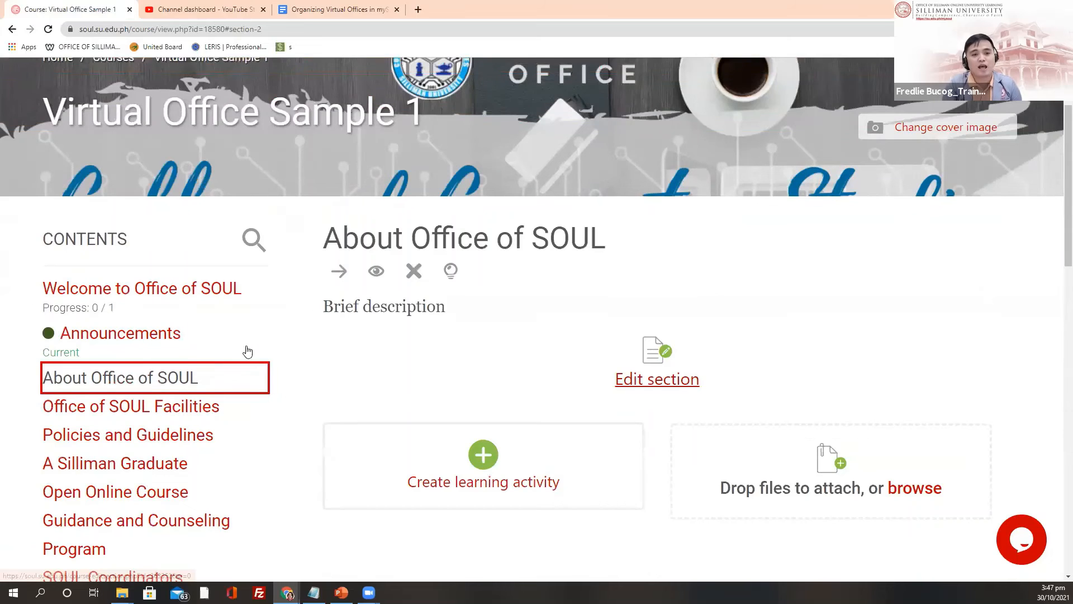
{"action": "scroll", "coordinate": [180, 338], "scroll_direction": "down", "scroll_amount": 2}
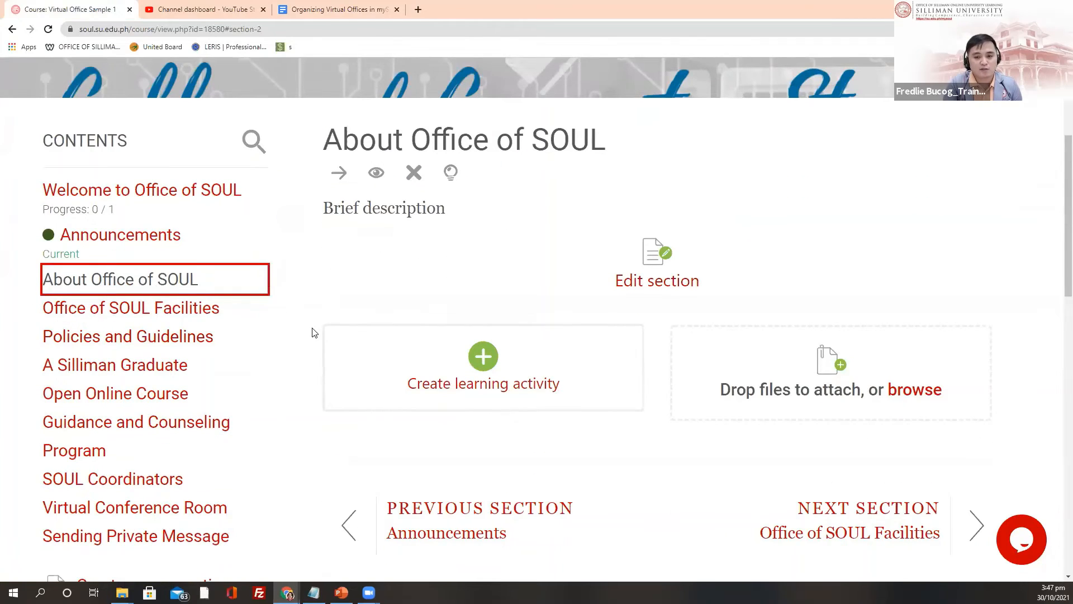
Step: Pick Page from the Resources tab of the Add an activity or resource dialog
{"action": "left_click", "coordinate": [414, 368]}
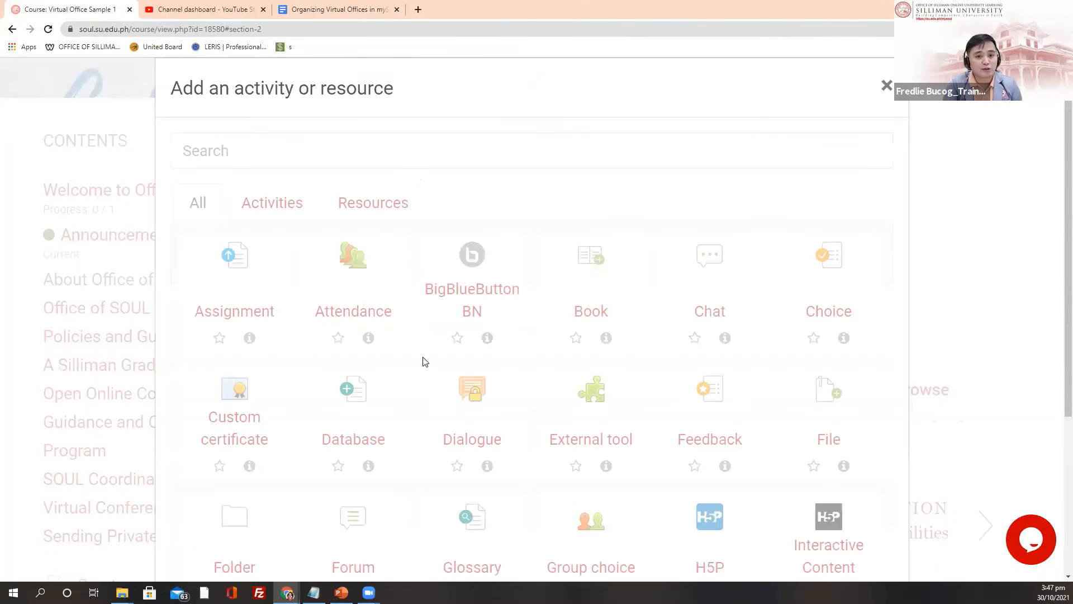
{"action": "left_click", "coordinate": [365, 211]}
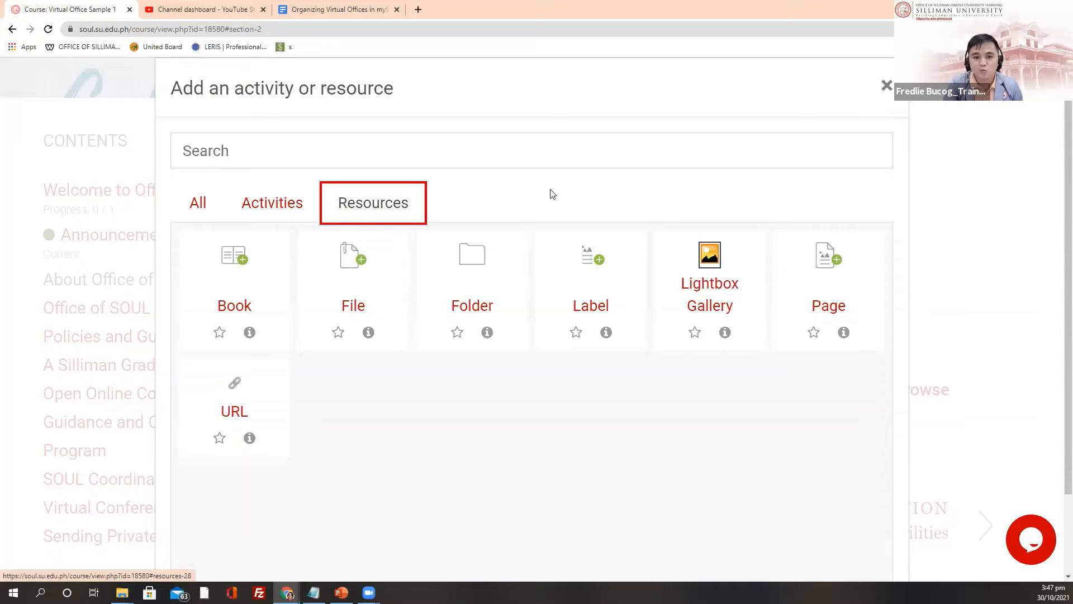
{"action": "left_click", "coordinate": [826, 290]}
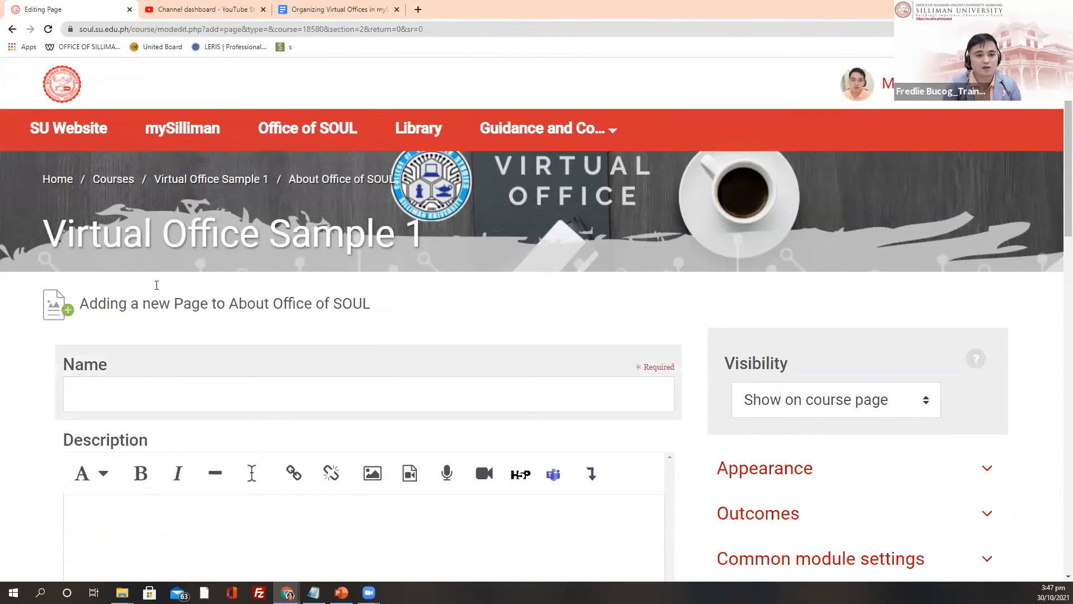
Step: Enter 'Histy of SOUL' as the new Page's name
{"action": "scroll", "coordinate": [157, 285], "scroll_direction": "down", "scroll_amount": 3}
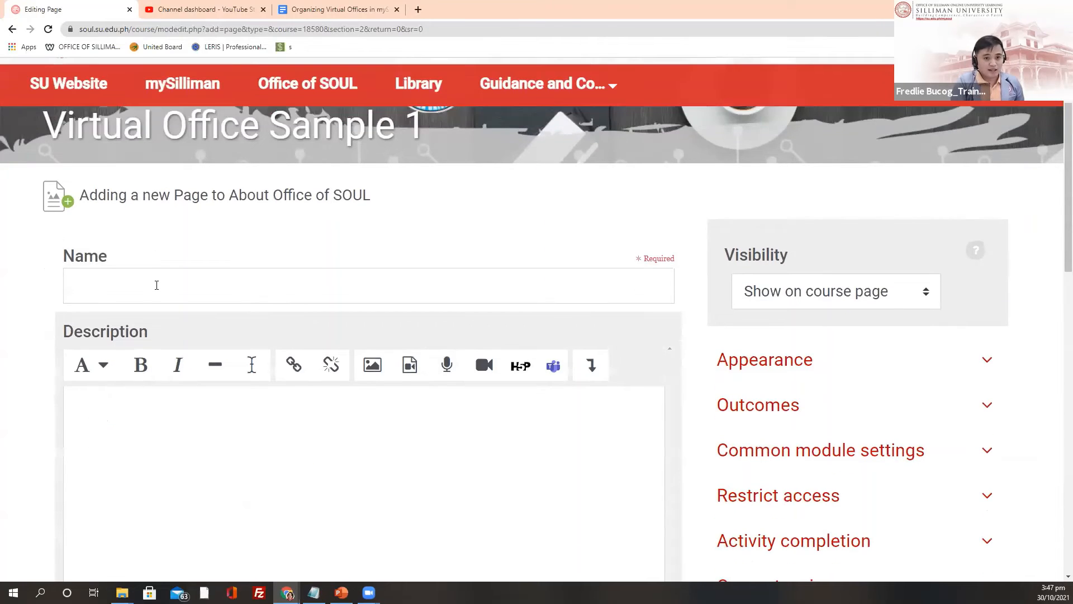
{"action": "left_click", "coordinate": [157, 285]}
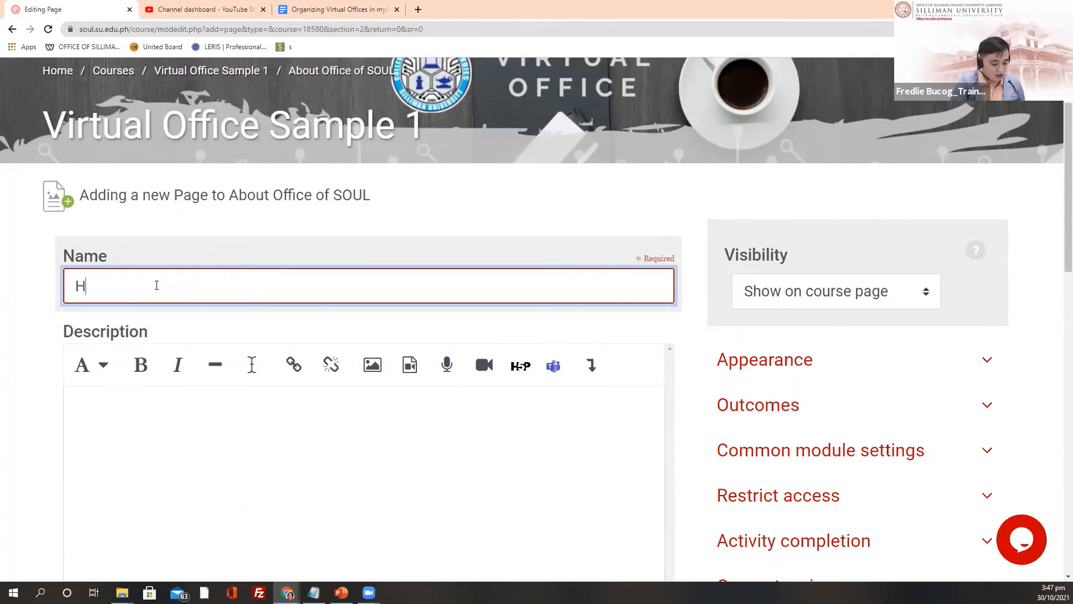
{"action": "type", "text": "Histy og"}
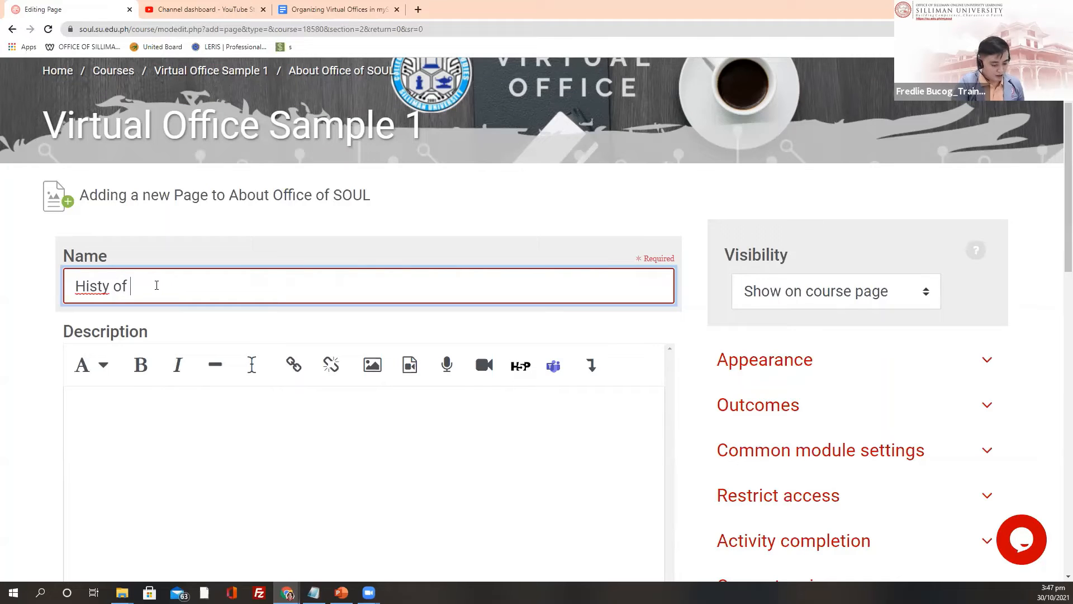
{"action": "type", "text": " SOUL"}
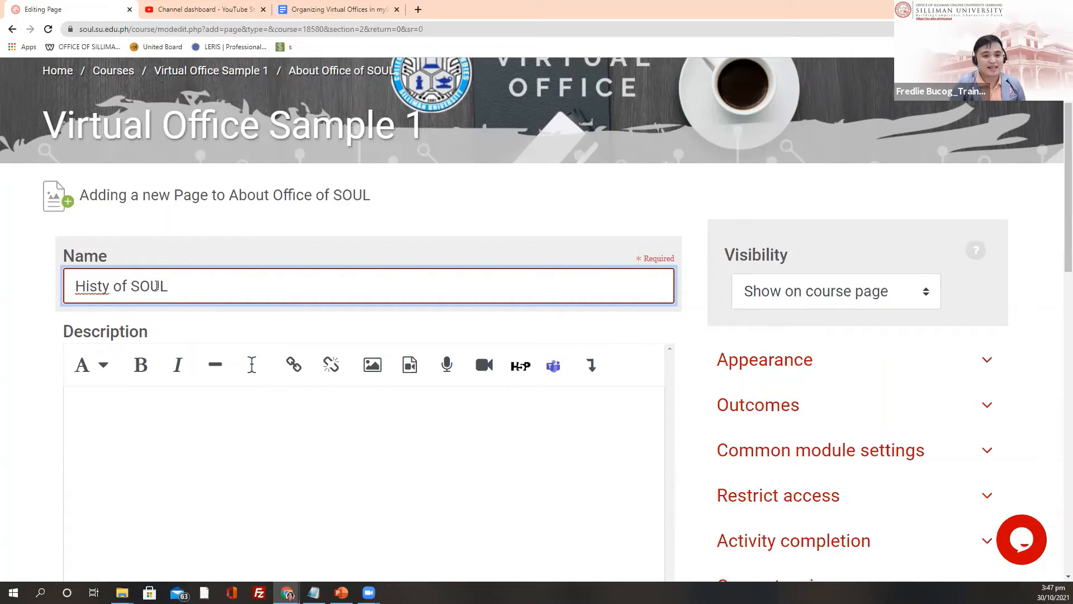
Step: Clear the stray text from the Description and begin inserting an image there
{"action": "scroll", "coordinate": [127, 244], "scroll_direction": "down", "scroll_amount": 3}
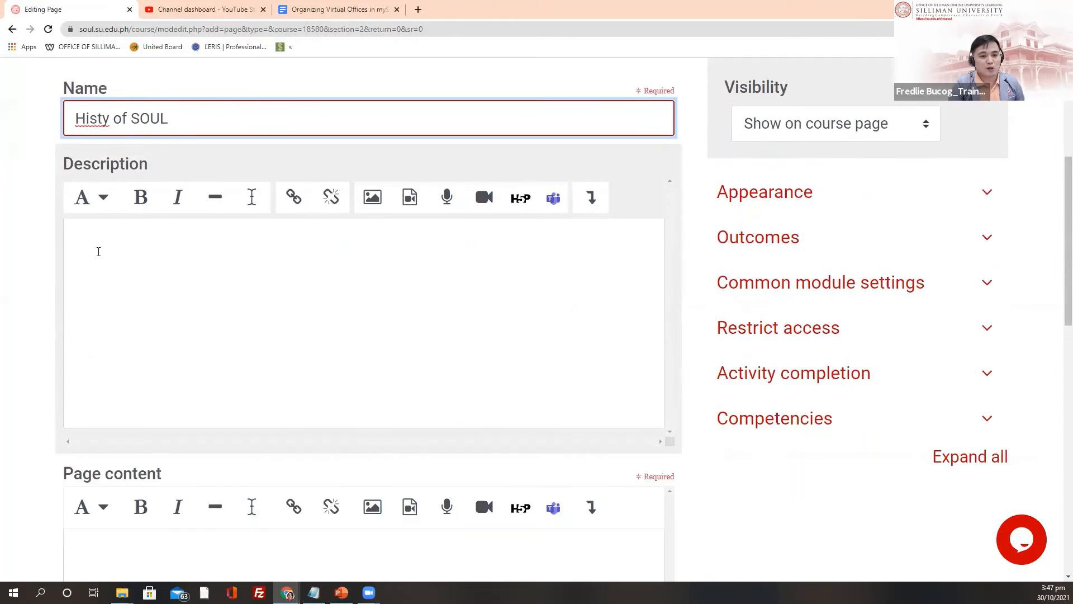
{"action": "left_click", "coordinate": [99, 251]}
{"action": "type", "text": "Image/"}
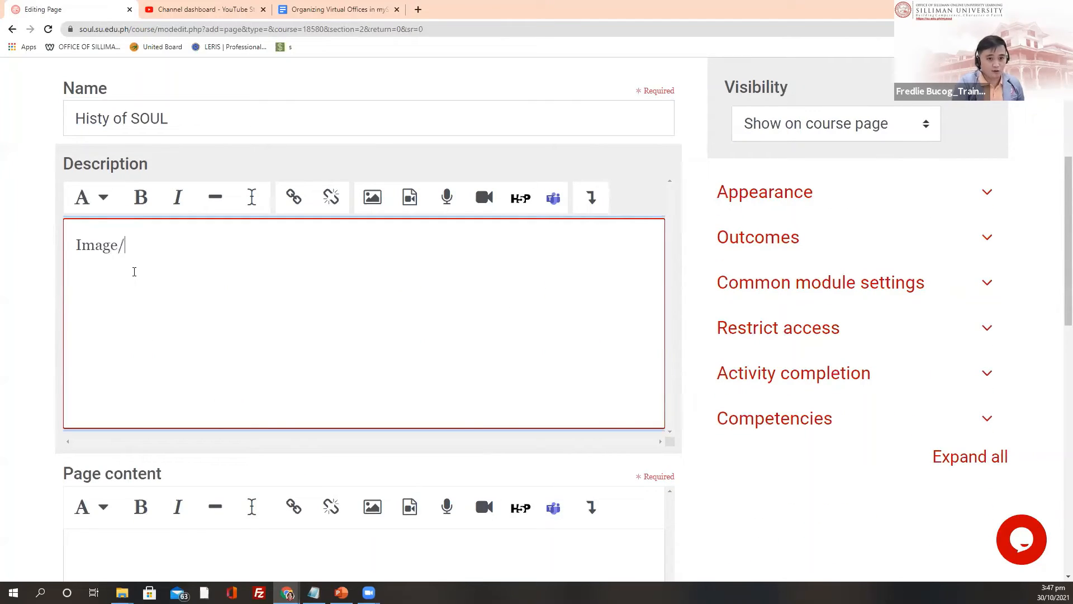
{"action": "key", "text": "BackSpace"}
{"action": "key", "text": "BackSpace"}
{"action": "key", "text": "BackSpace"}
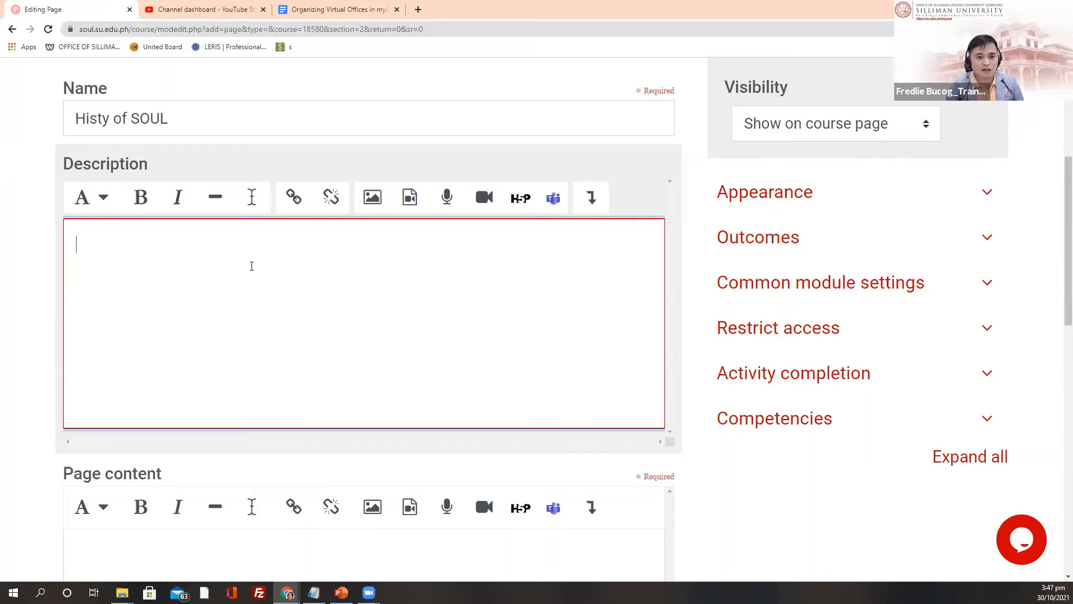
{"action": "scroll", "coordinate": [372, 260], "scroll_direction": "up", "scroll_amount": 1}
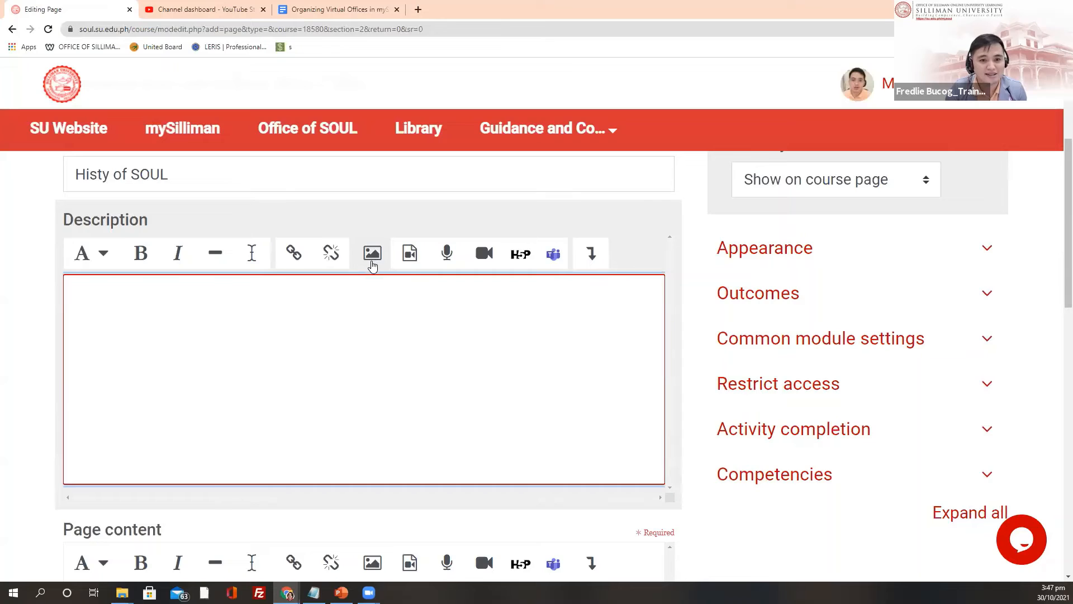
{"action": "left_click", "coordinate": [371, 262]}
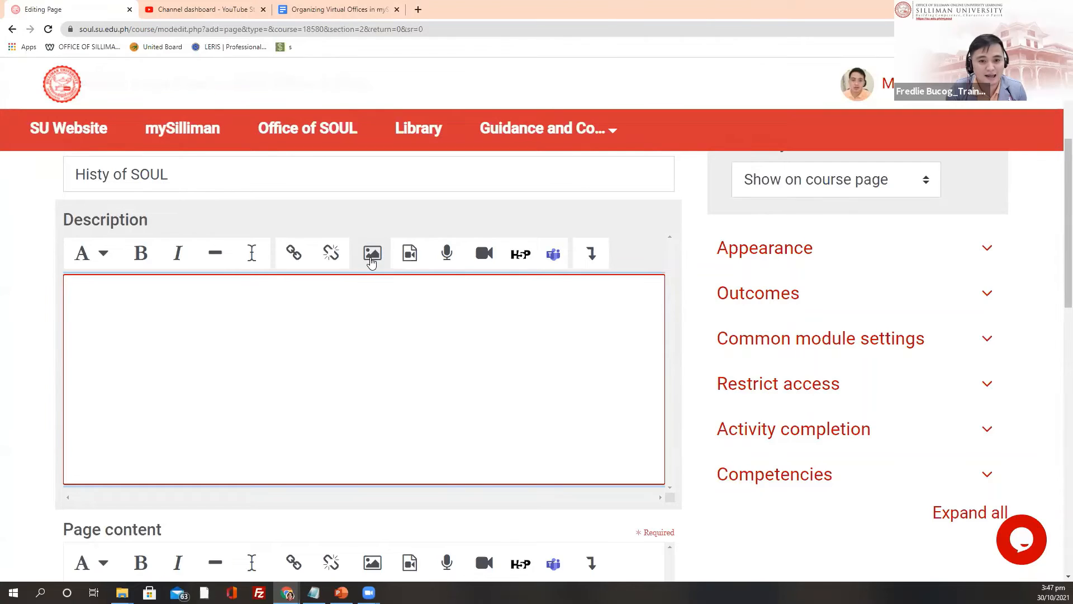
Step: Upload SOUL1.jpg from the computer through the image repository browser
{"action": "left_click", "coordinate": [373, 263]}
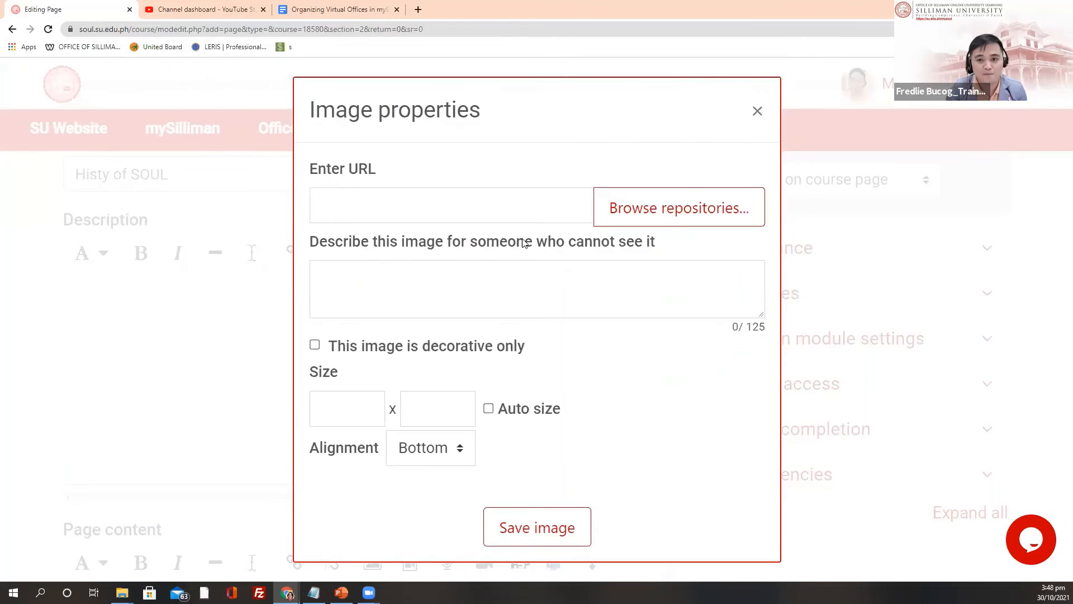
{"action": "left_click", "coordinate": [622, 209]}
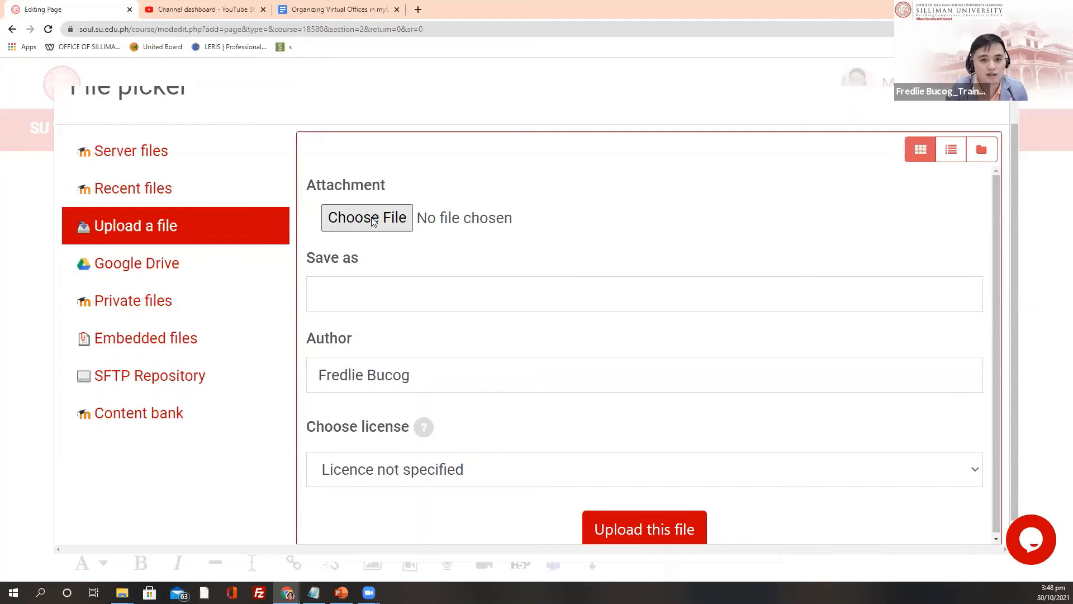
{"action": "left_click", "coordinate": [369, 218]}
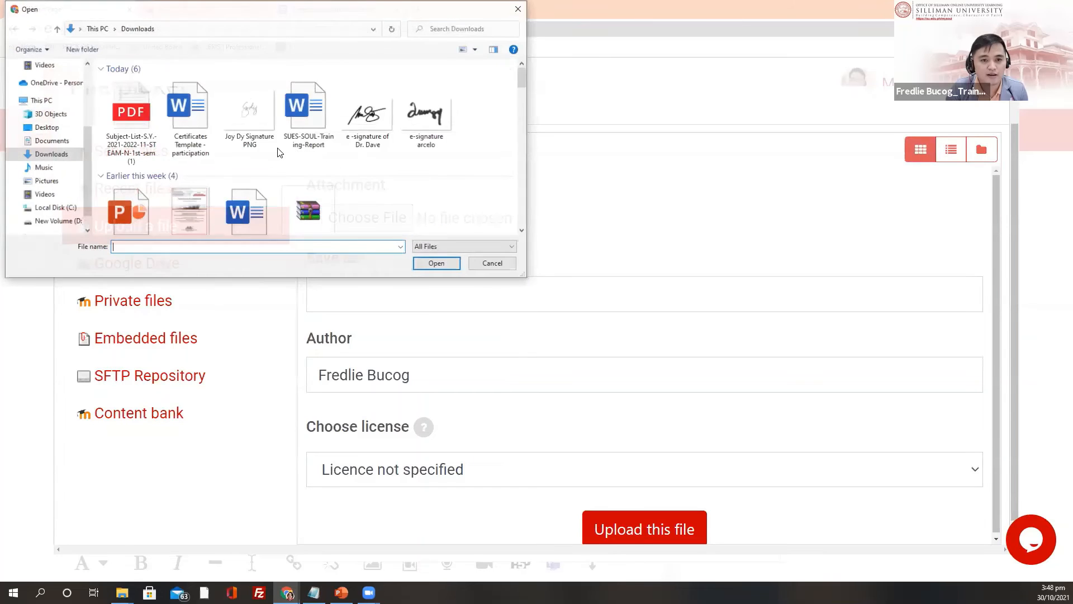
{"action": "scroll", "coordinate": [288, 154], "scroll_direction": "down", "scroll_amount": 3}
{"action": "left_click", "coordinate": [366, 131]}
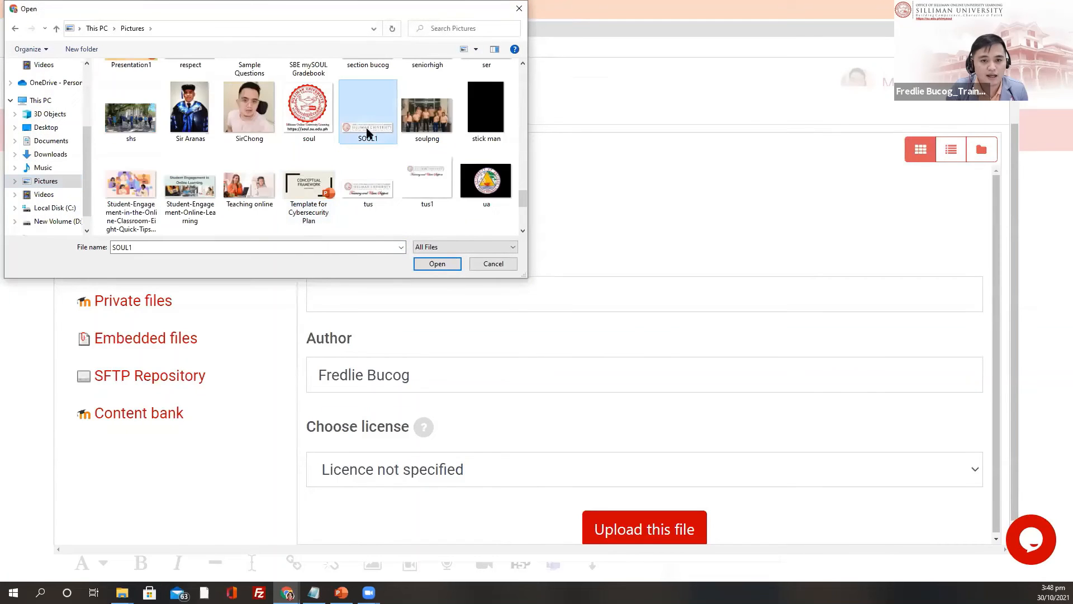
{"action": "left_click", "coordinate": [433, 264]}
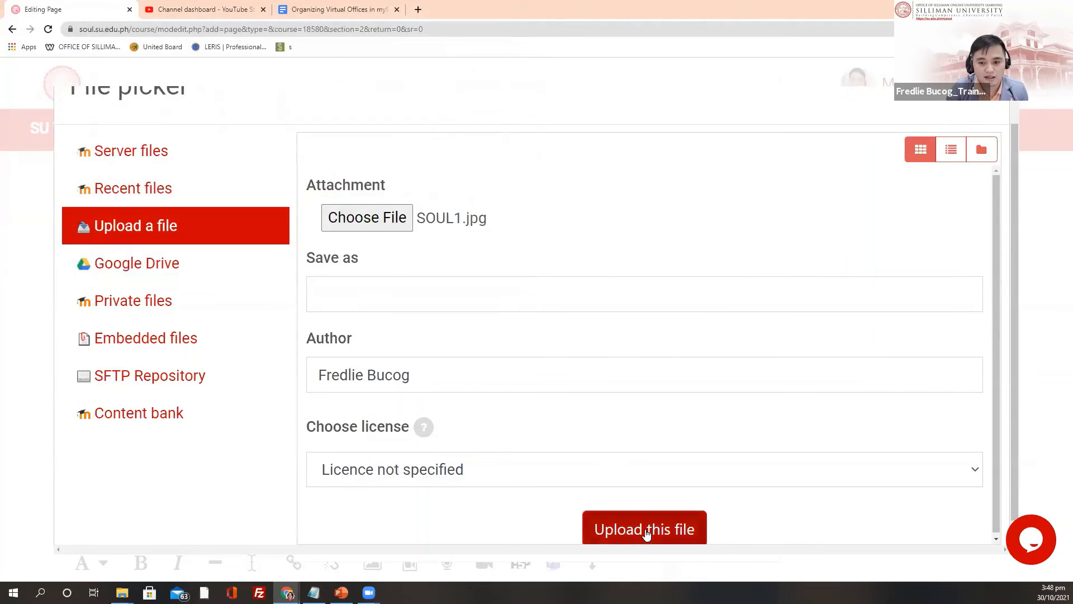
{"action": "left_click", "coordinate": [652, 531]}
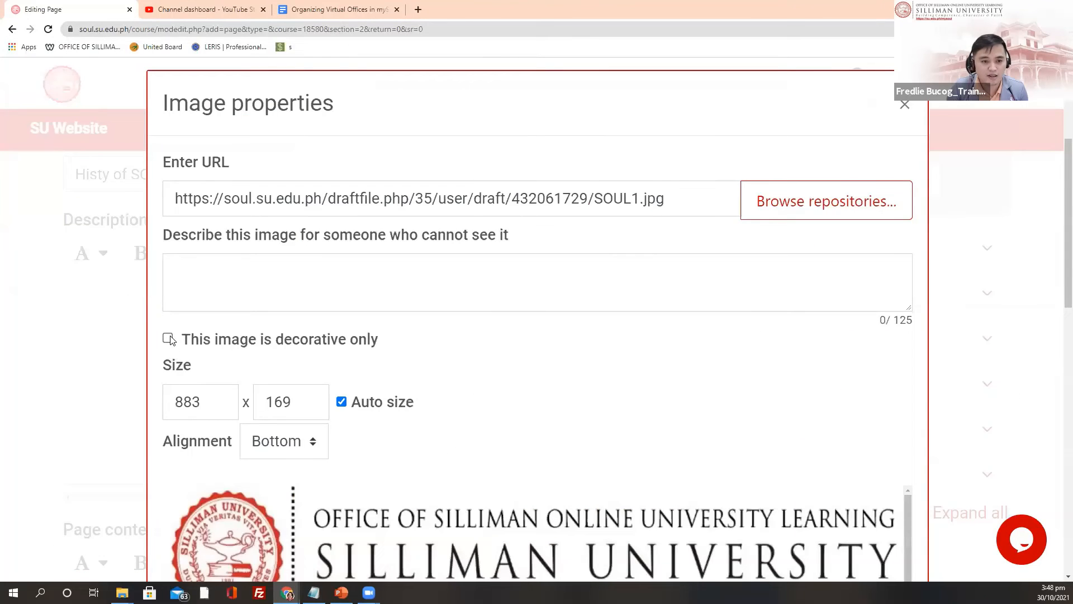
Step: Mark the SOUL1 image as decorative only and insert it into the Description
{"action": "left_click", "coordinate": [168, 339]}
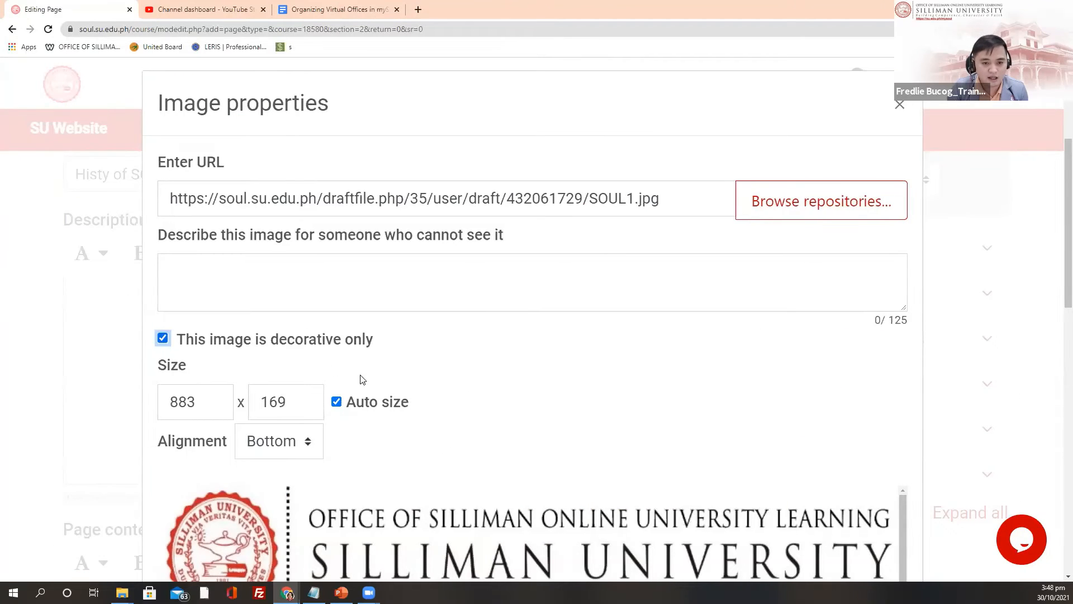
{"action": "scroll", "coordinate": [338, 252], "scroll_direction": "down", "scroll_amount": 2}
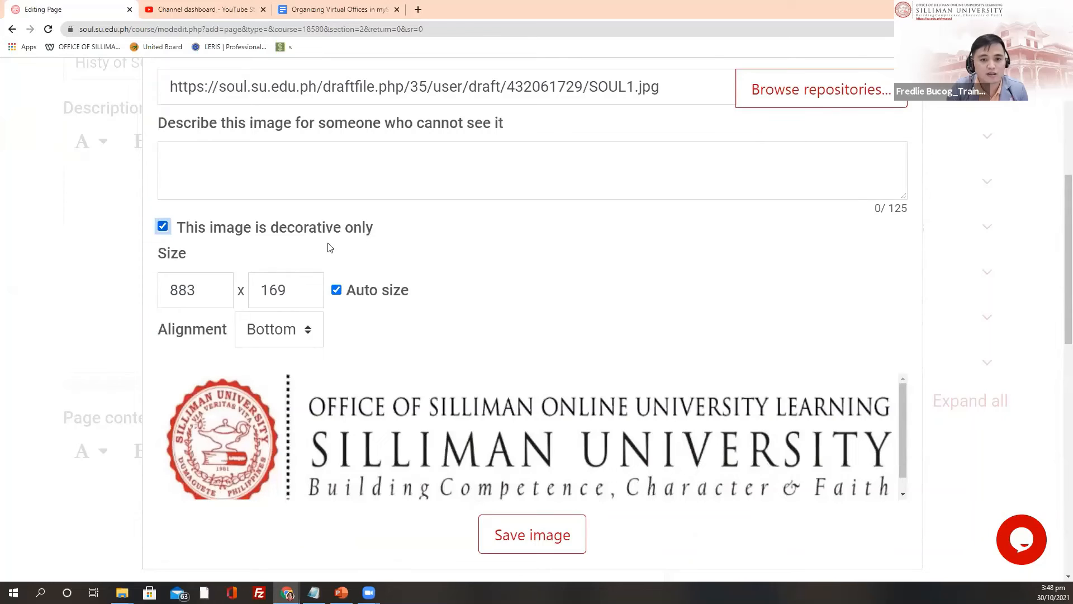
{"action": "scroll", "coordinate": [530, 491], "scroll_direction": "down", "scroll_amount": 1}
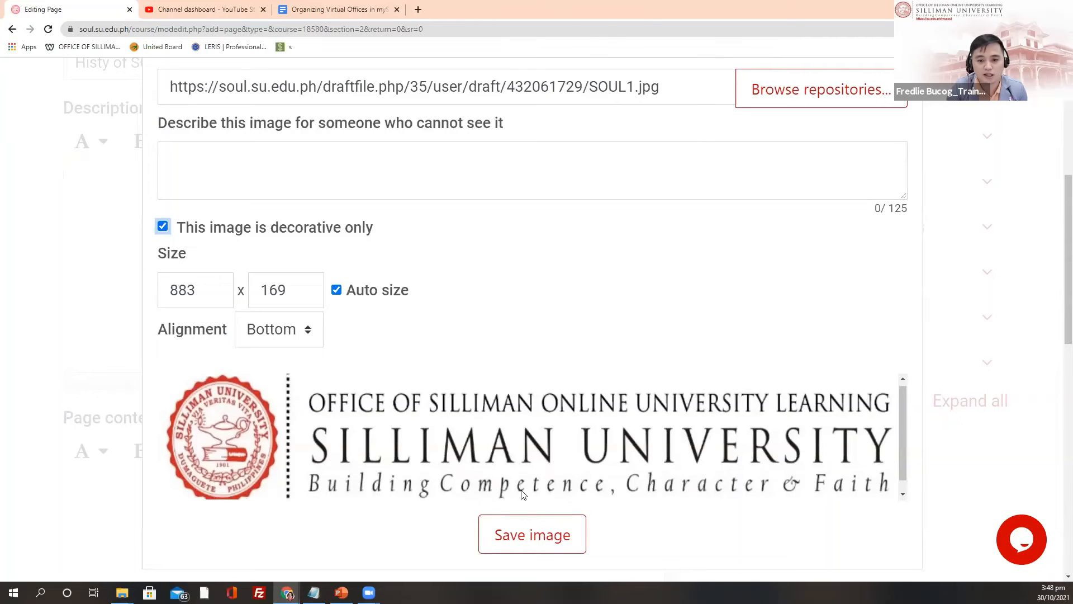
{"action": "left_click", "coordinate": [529, 535]}
{"action": "scroll", "coordinate": [447, 323], "scroll_direction": "down", "scroll_amount": 1}
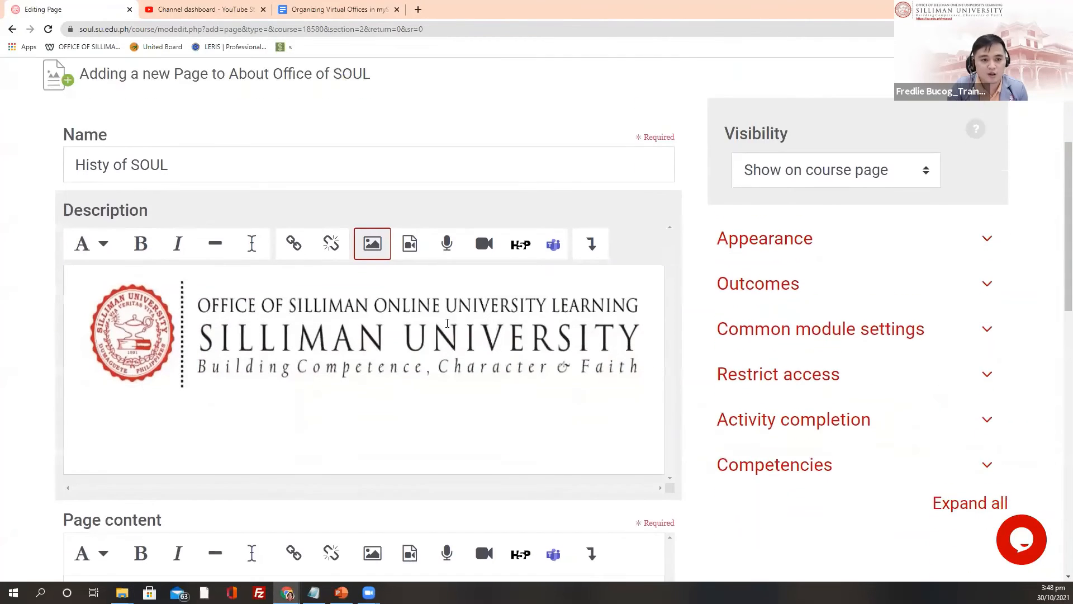
Step: Correct the Page name to 'History of SOUL'
{"action": "scroll", "coordinate": [447, 323], "scroll_direction": "down", "scroll_amount": 1}
{"action": "scroll", "coordinate": [336, 280], "scroll_direction": "up", "scroll_amount": 2}
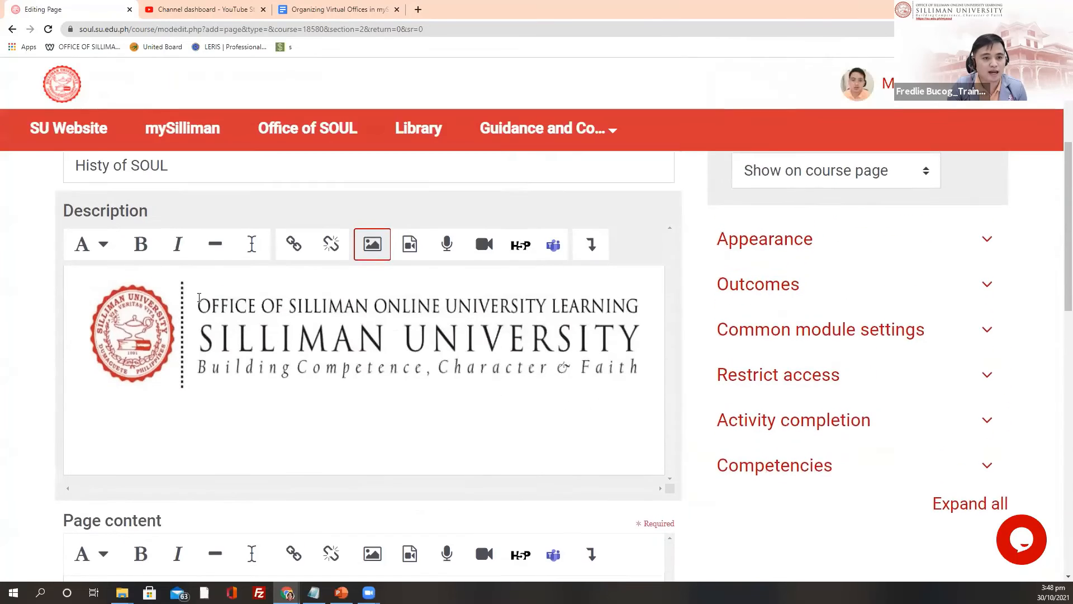
{"action": "left_click", "coordinate": [111, 192]}
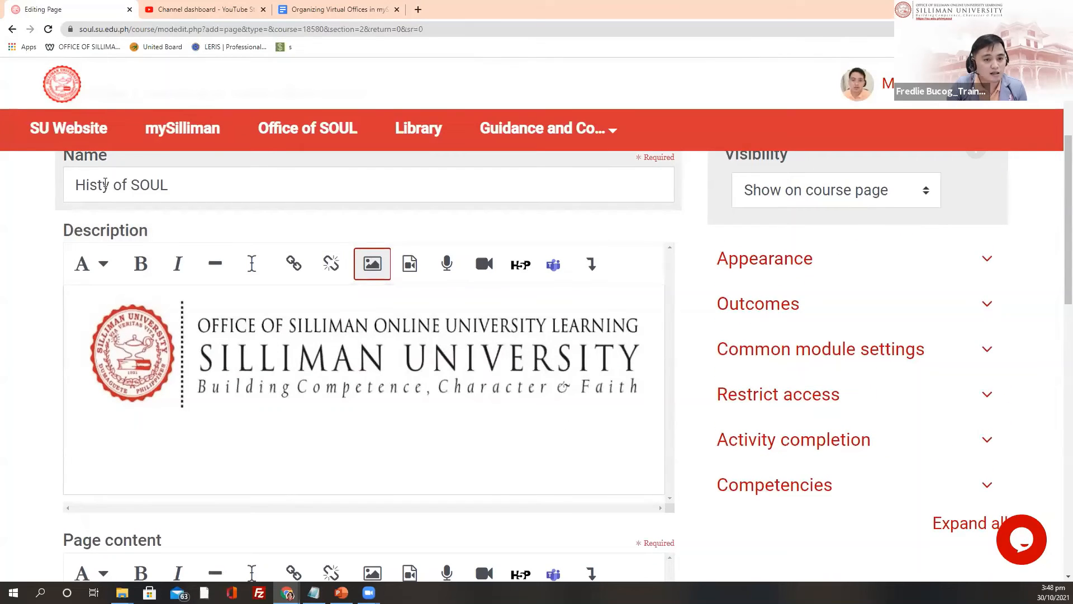
{"action": "left_click", "coordinate": [105, 185]}
{"action": "type", "text": "or"}
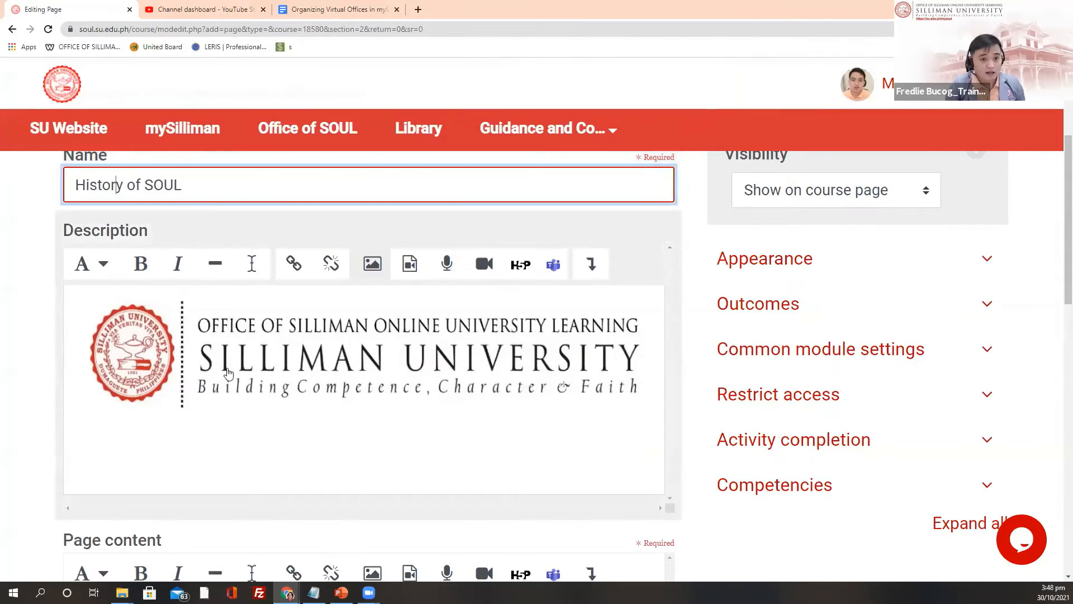
Step: Start the Page content with the line 'History Details'
{"action": "scroll", "coordinate": [157, 381], "scroll_direction": "down", "scroll_amount": 1}
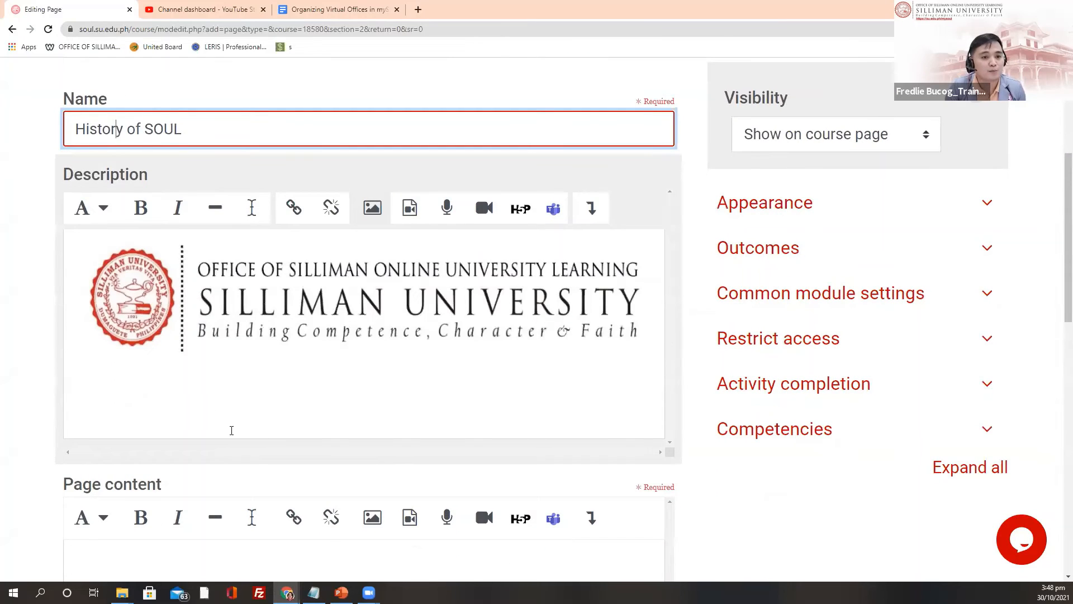
{"action": "scroll", "coordinate": [316, 417], "scroll_direction": "down", "scroll_amount": 6}
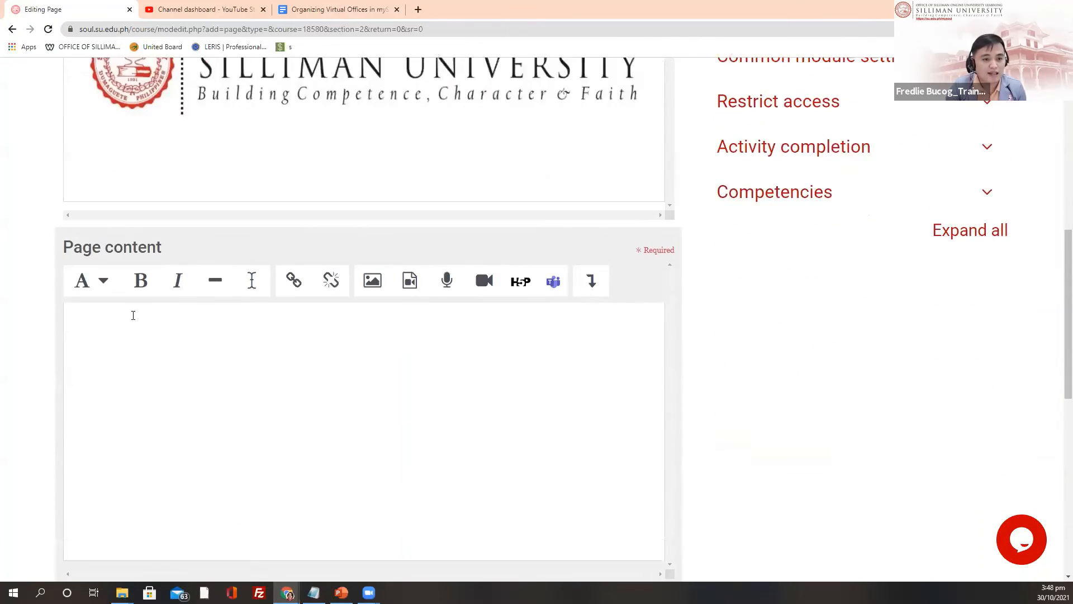
{"action": "left_click", "coordinate": [122, 245]}
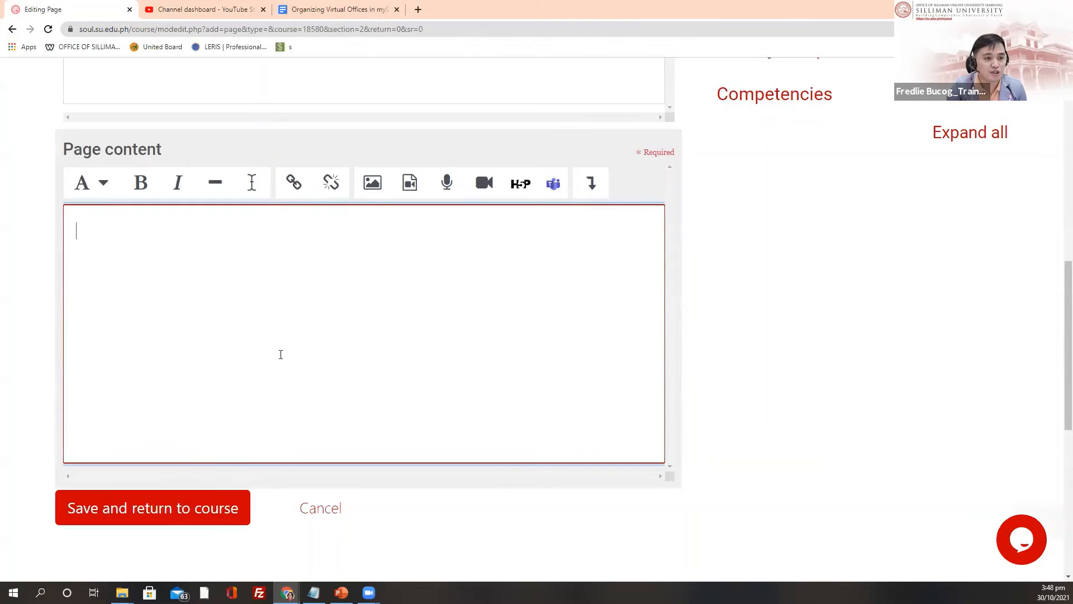
{"action": "scroll", "coordinate": [223, 374], "scroll_direction": "up", "scroll_amount": 4}
{"action": "scroll", "coordinate": [208, 466], "scroll_direction": "up", "scroll_amount": 1}
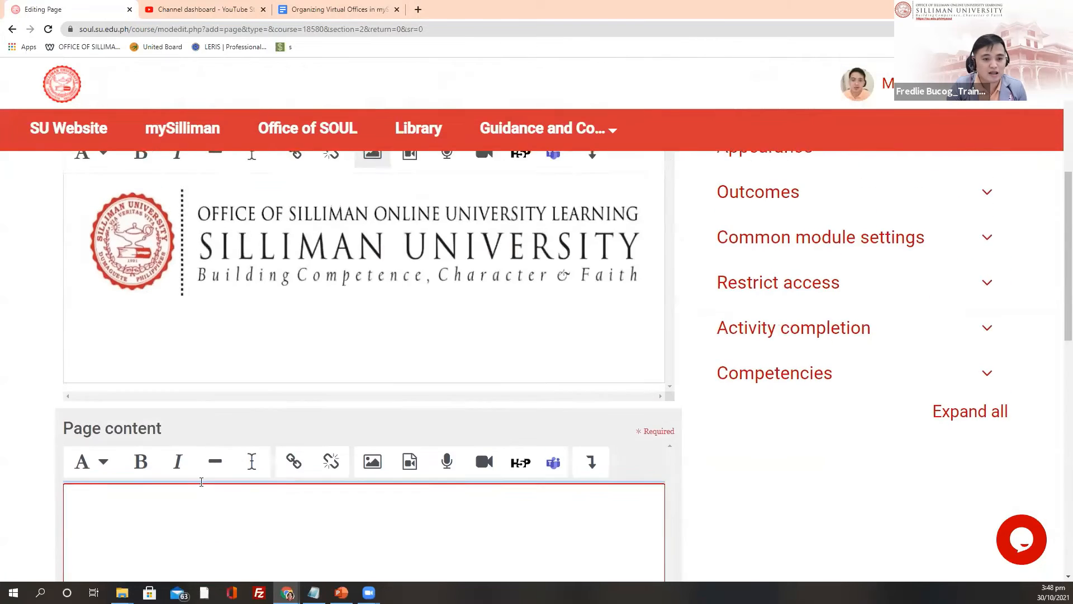
{"action": "scroll", "coordinate": [201, 479], "scroll_direction": "down", "scroll_amount": 3}
{"action": "scroll", "coordinate": [189, 410], "scroll_direction": "up", "scroll_amount": 1}
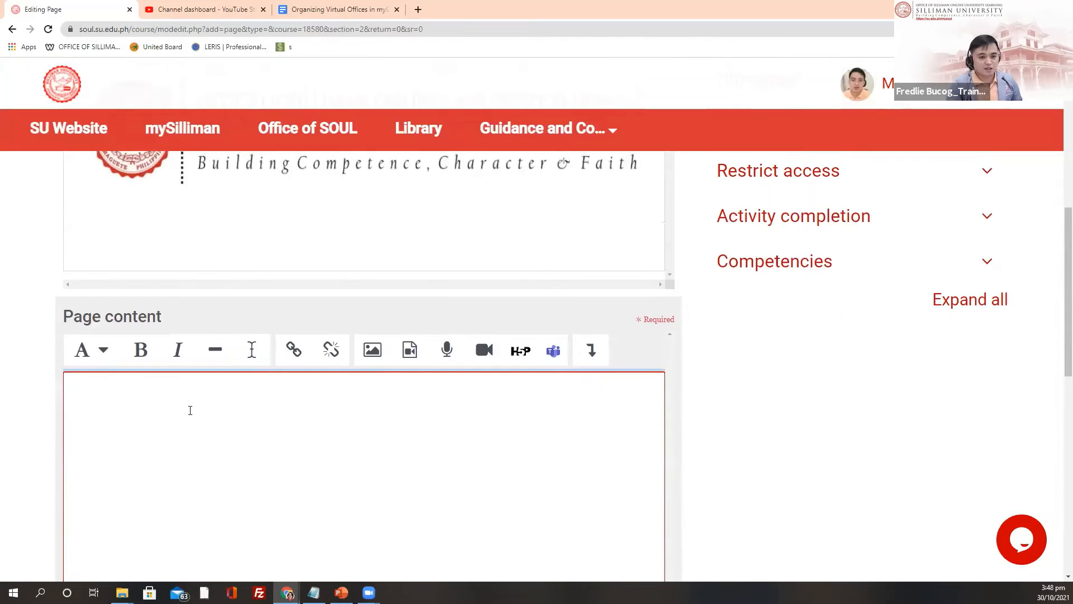
{"action": "type", "text": "History Details"}
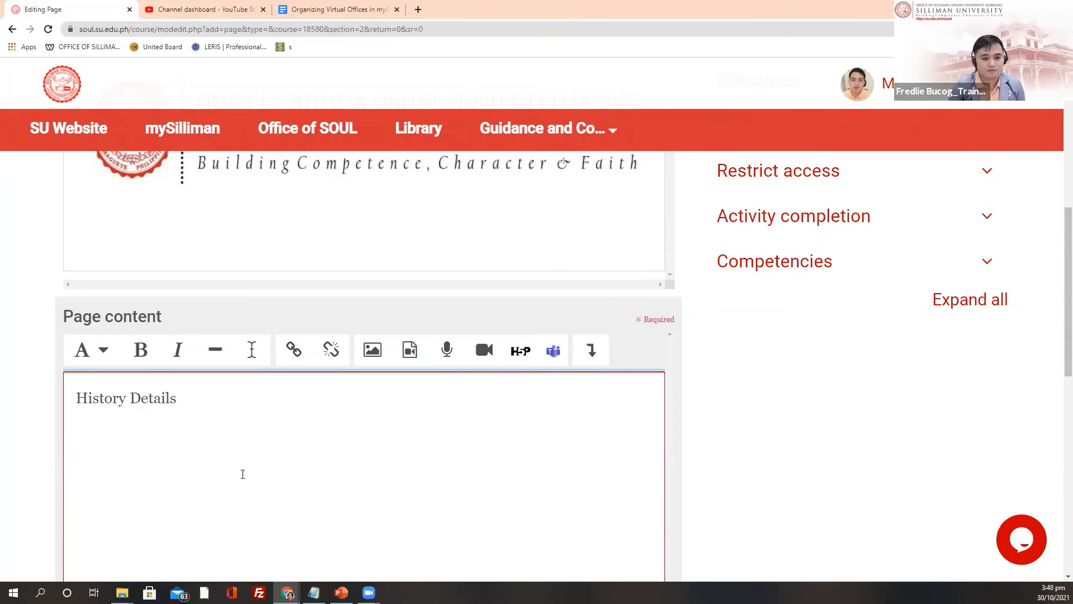
{"action": "scroll", "coordinate": [243, 474], "scroll_direction": "down", "scroll_amount": 3}
{"action": "scroll", "coordinate": [405, 443], "scroll_direction": "up", "scroll_amount": 9}
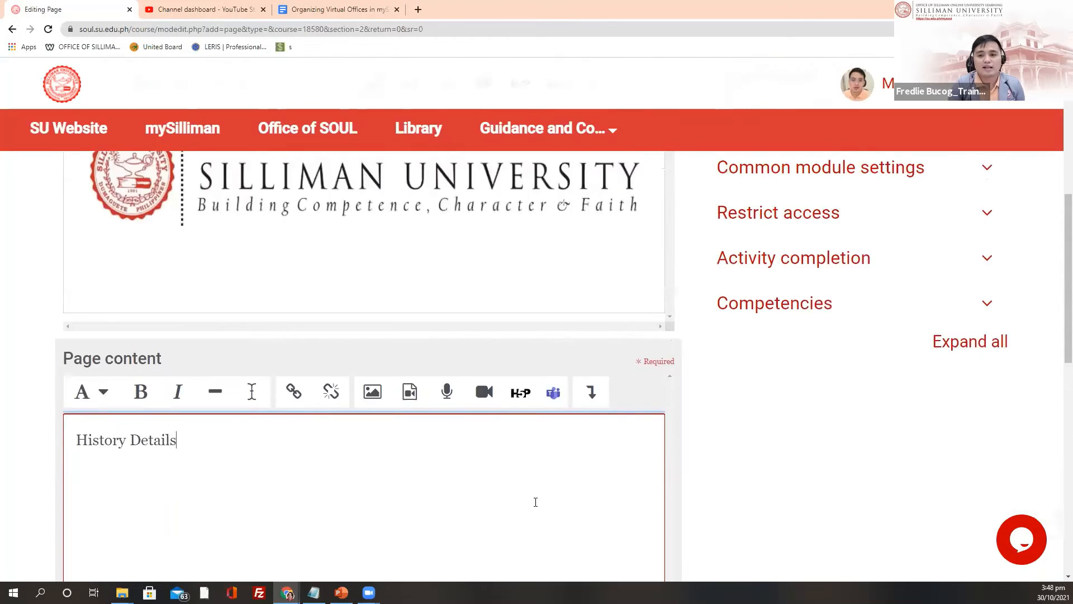
{"action": "scroll", "coordinate": [515, 393], "scroll_direction": "down", "scroll_amount": 1}
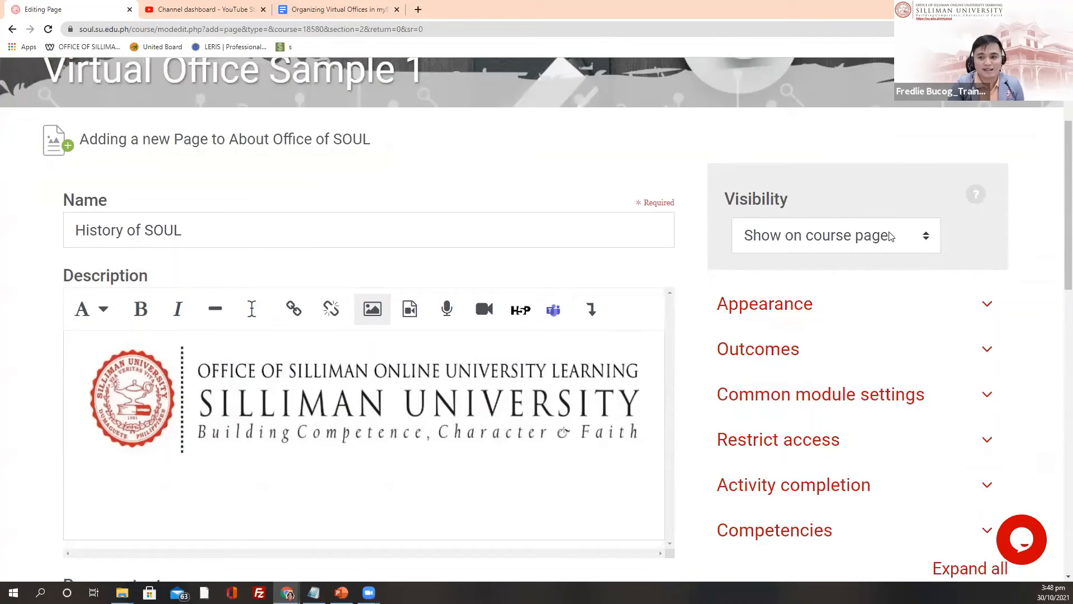
Step: Set the page's Visibility to 'Hide from students'
{"action": "left_click", "coordinate": [926, 239]}
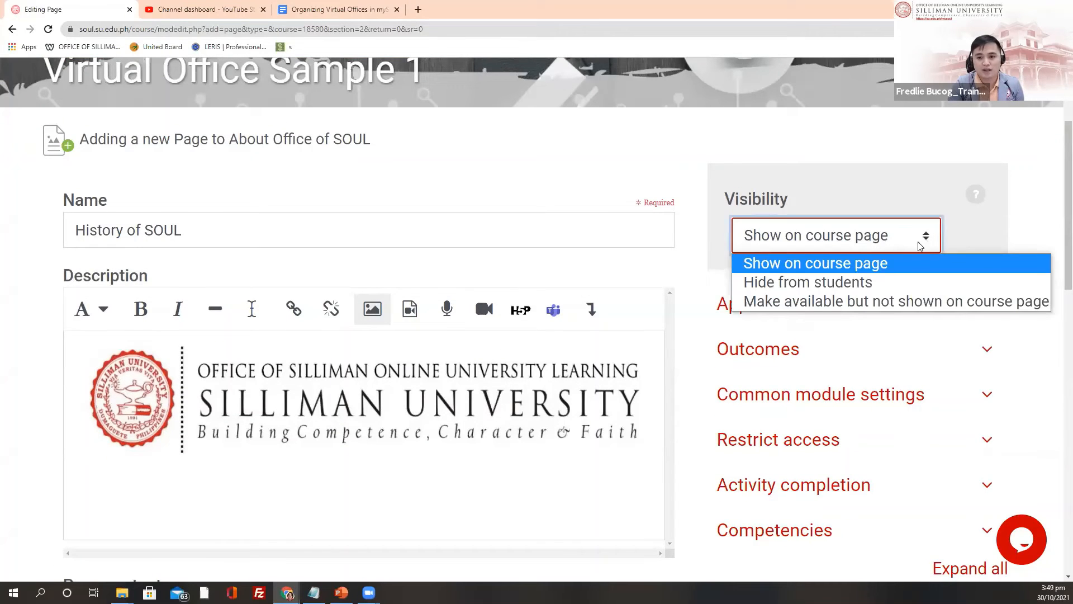
{"action": "left_click", "coordinate": [885, 287]}
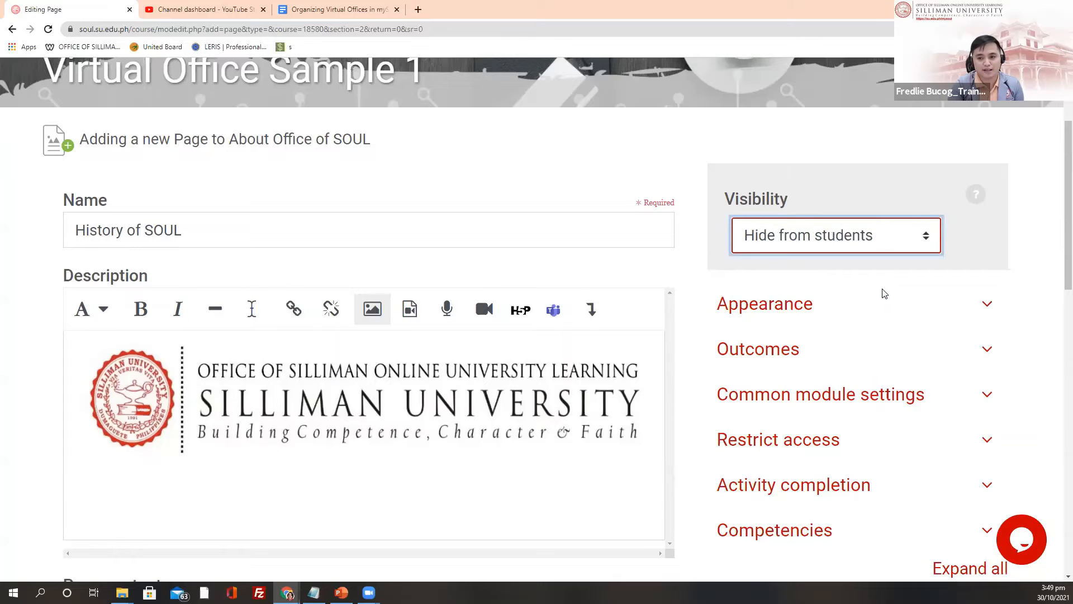
{"action": "scroll", "coordinate": [860, 257], "scroll_direction": "down", "scroll_amount": 2}
{"action": "scroll", "coordinate": [881, 262], "scroll_direction": "down", "scroll_amount": 1}
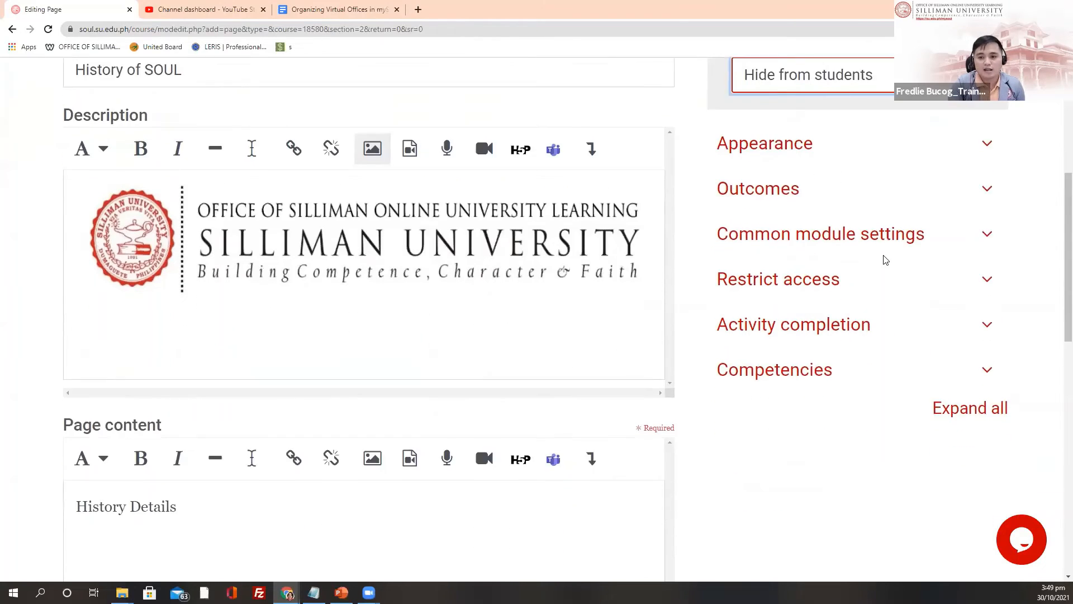
{"action": "scroll", "coordinate": [885, 260], "scroll_direction": "down", "scroll_amount": 1}
{"action": "left_click", "coordinate": [843, 88]}
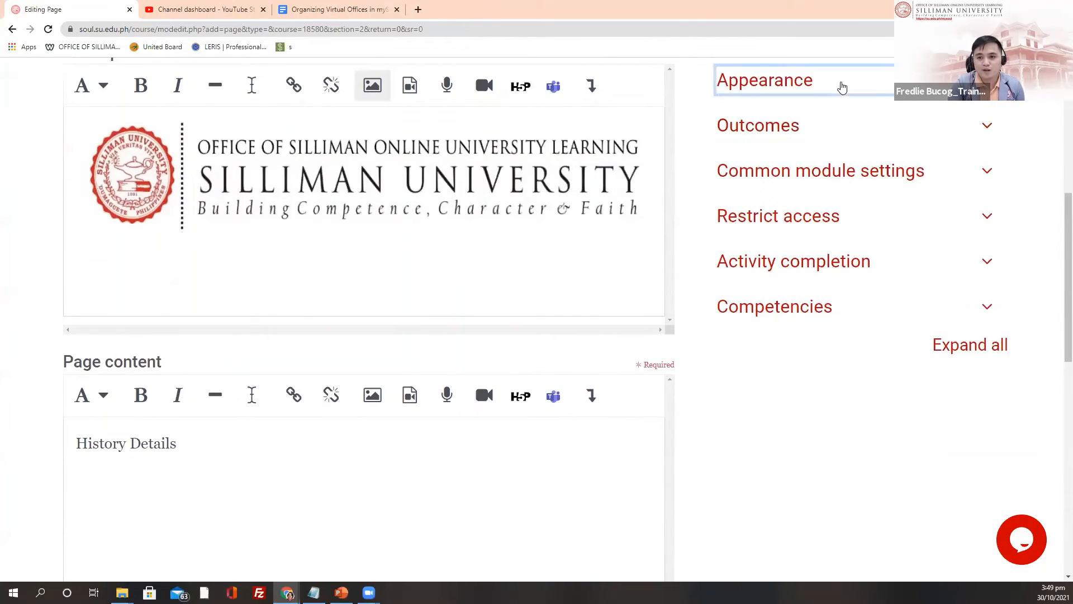
{"action": "left_click", "coordinate": [756, 91]}
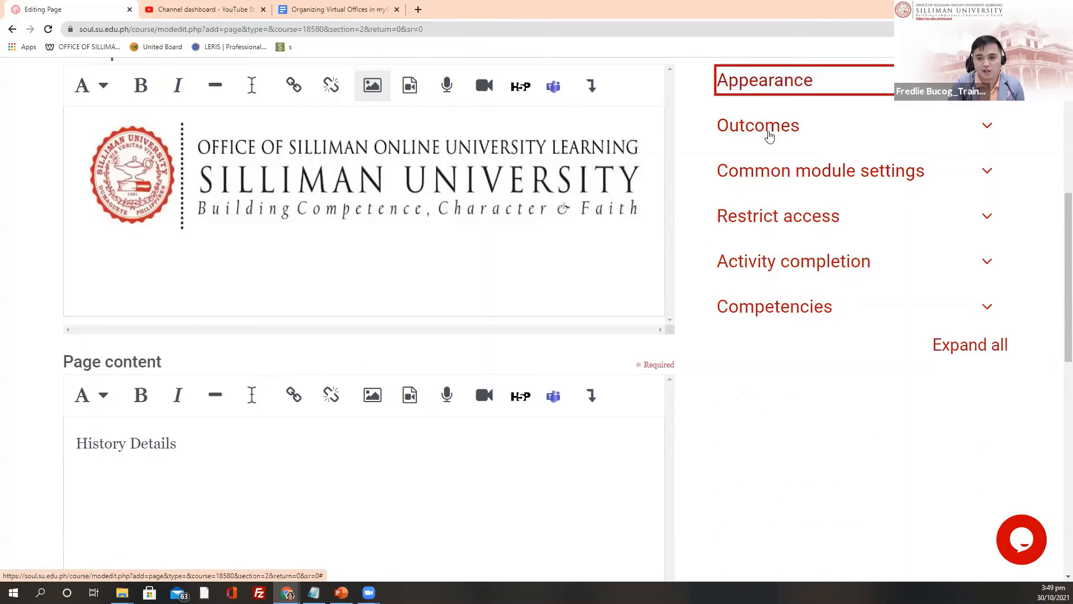
{"action": "scroll", "coordinate": [876, 204], "scroll_direction": "down", "scroll_amount": 1}
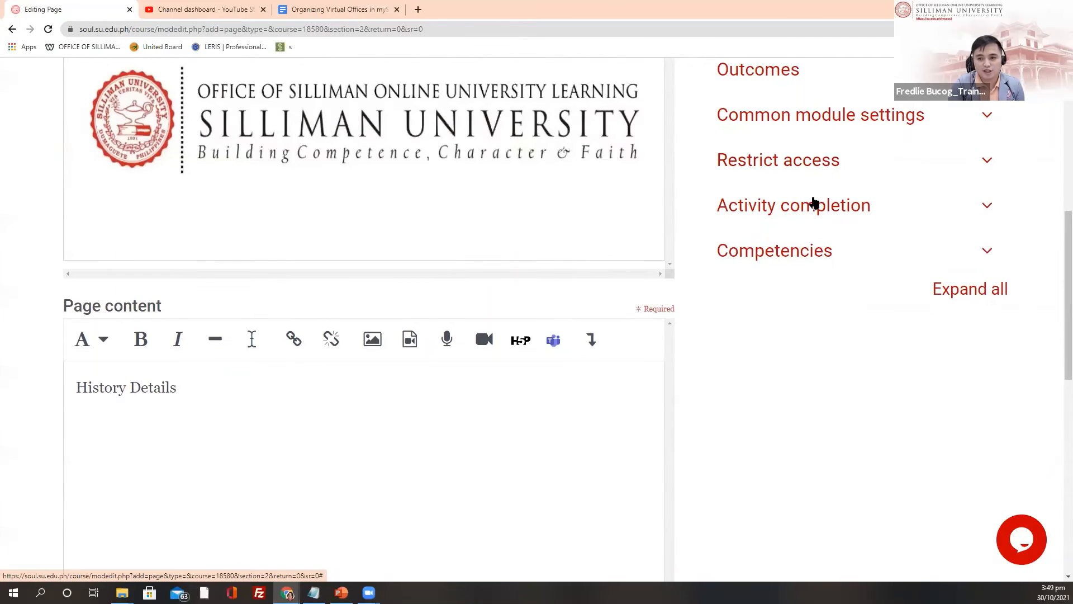
Step: Set Completion tracking to 'Do not indicate activity completion'
{"action": "left_click", "coordinate": [837, 212]}
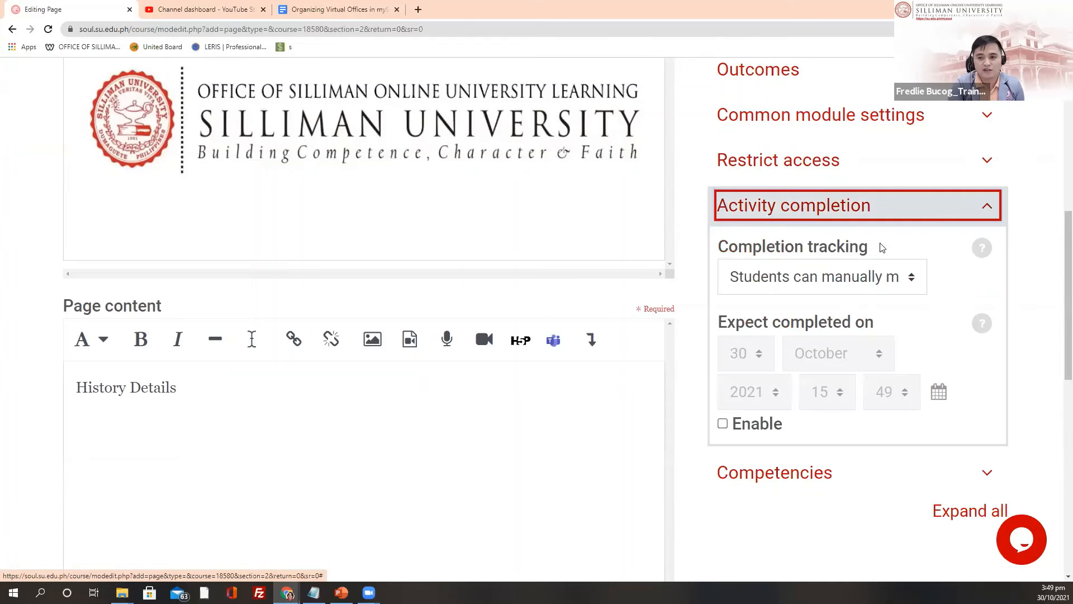
{"action": "left_click", "coordinate": [912, 285]}
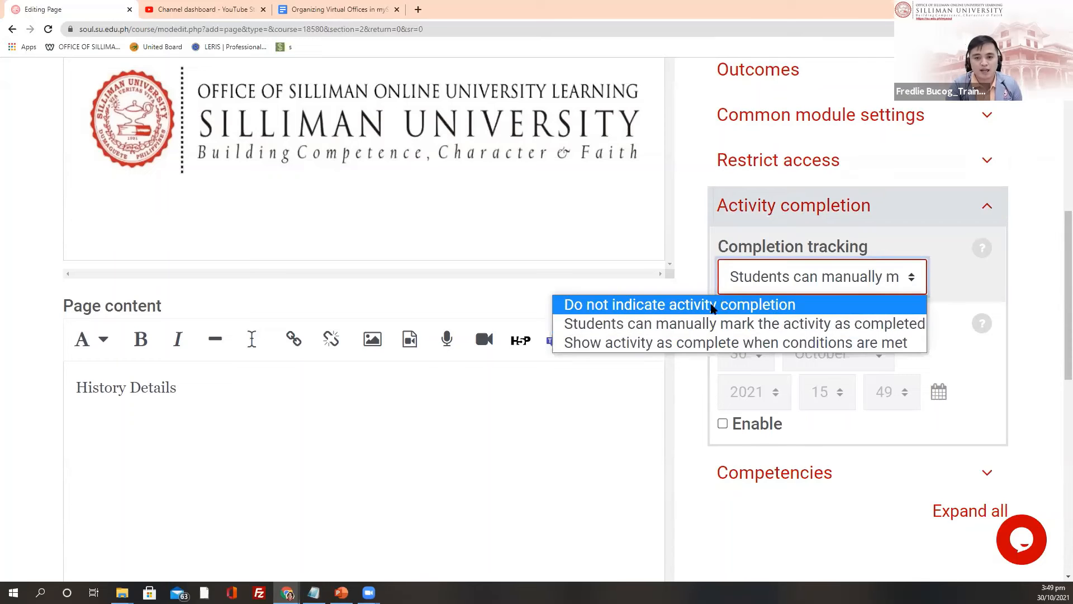
{"action": "left_click", "coordinate": [723, 306]}
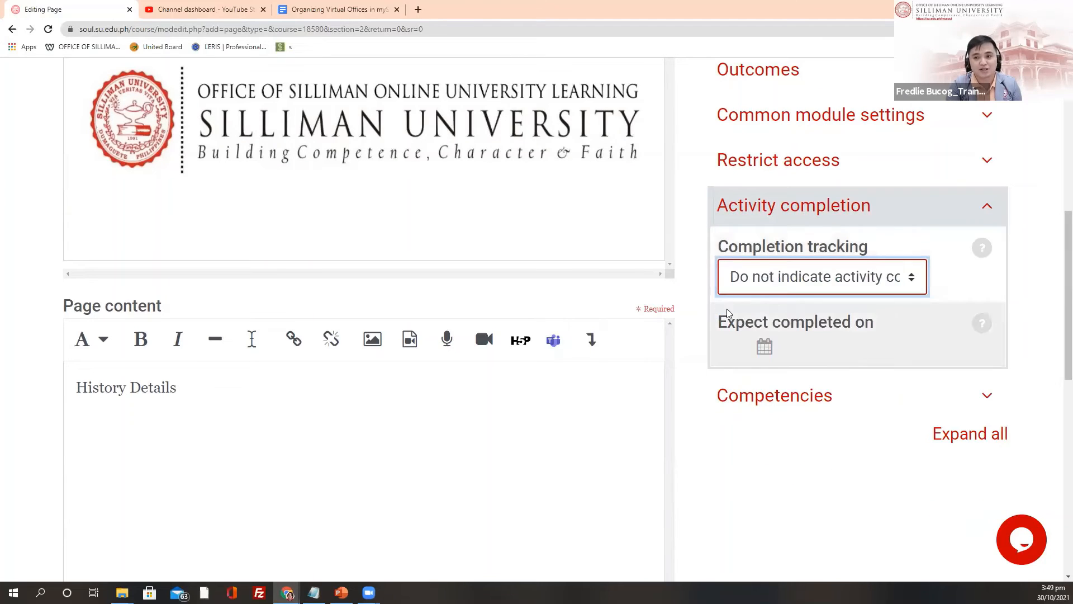
{"action": "scroll", "coordinate": [761, 318], "scroll_direction": "down", "scroll_amount": 4}
{"action": "scroll", "coordinate": [626, 266], "scroll_direction": "down", "scroll_amount": 2}
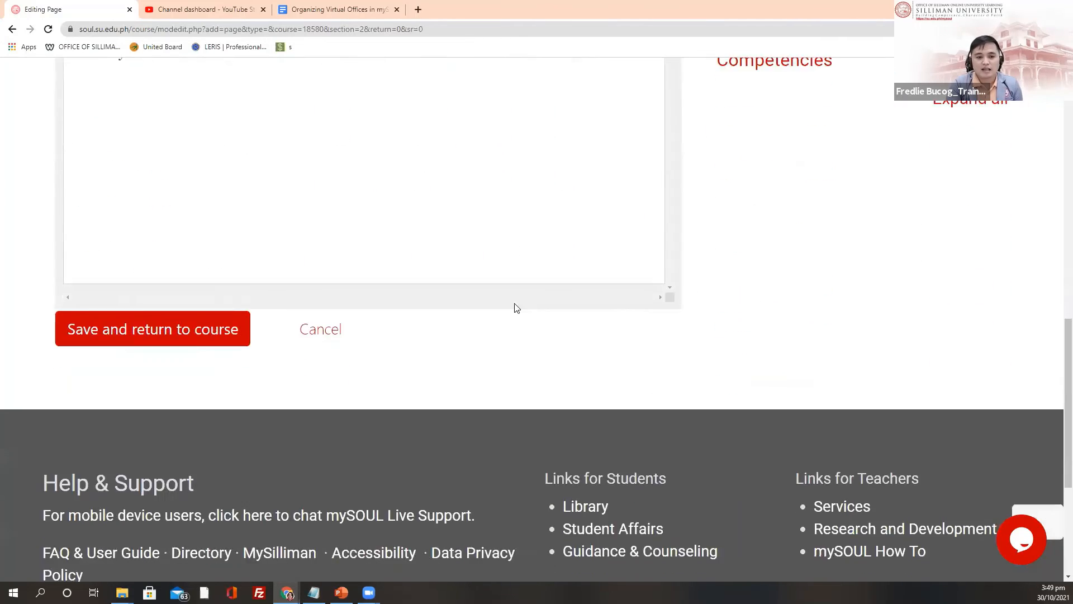
Step: Save the History of SOUL page and return to the course
{"action": "left_click", "coordinate": [128, 339]}
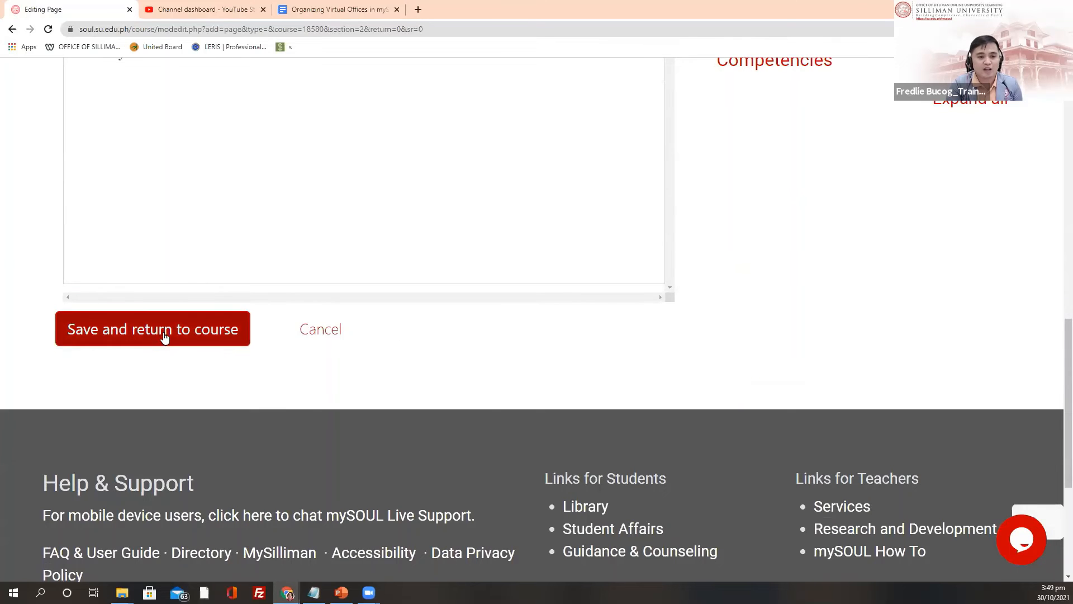
{"action": "scroll", "coordinate": [357, 201], "scroll_direction": "up", "scroll_amount": 1}
{"action": "scroll", "coordinate": [405, 223], "scroll_direction": "up", "scroll_amount": 15}
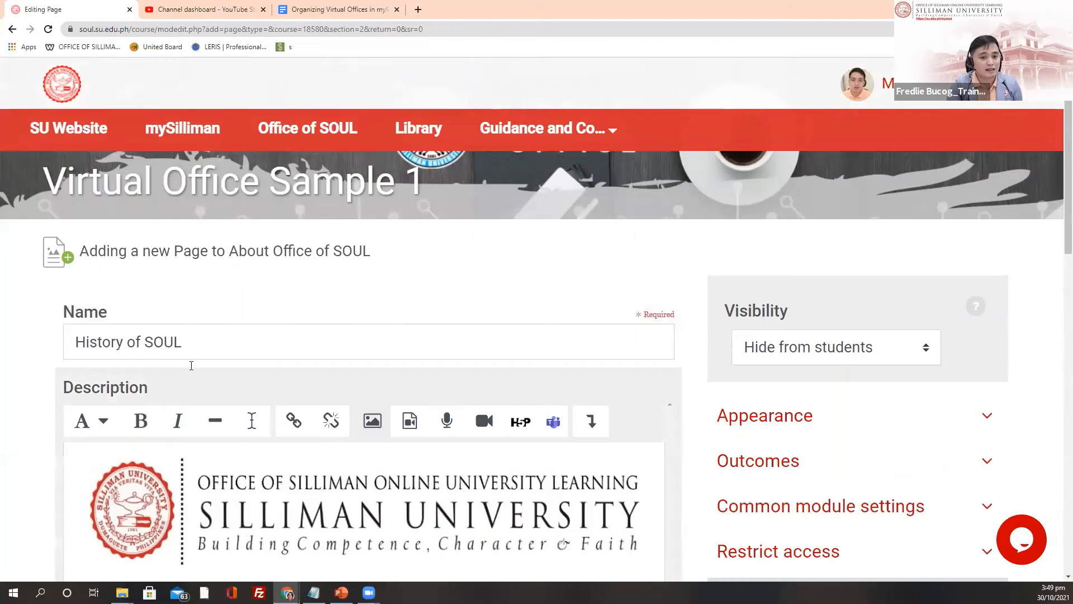
Step: Add 'Content Content' on a new line below History Details, then save the History of SOUL page
{"action": "scroll", "coordinate": [218, 344], "scroll_direction": "down", "scroll_amount": 1}
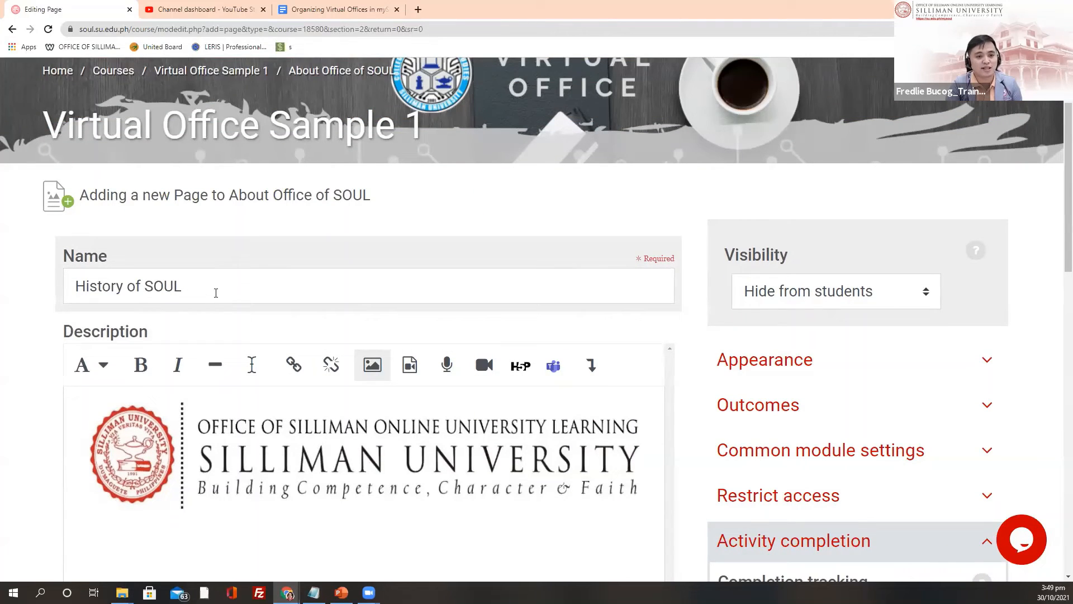
{"action": "left_click", "coordinate": [215, 291]}
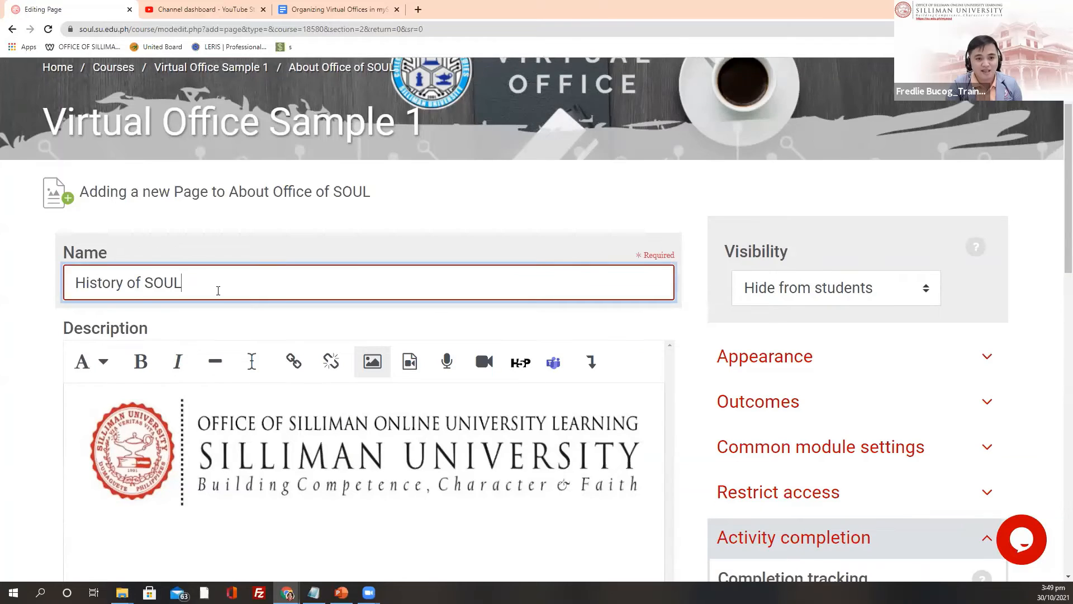
{"action": "scroll", "coordinate": [216, 291], "scroll_direction": "down", "scroll_amount": 2}
{"action": "left_click", "coordinate": [186, 430]}
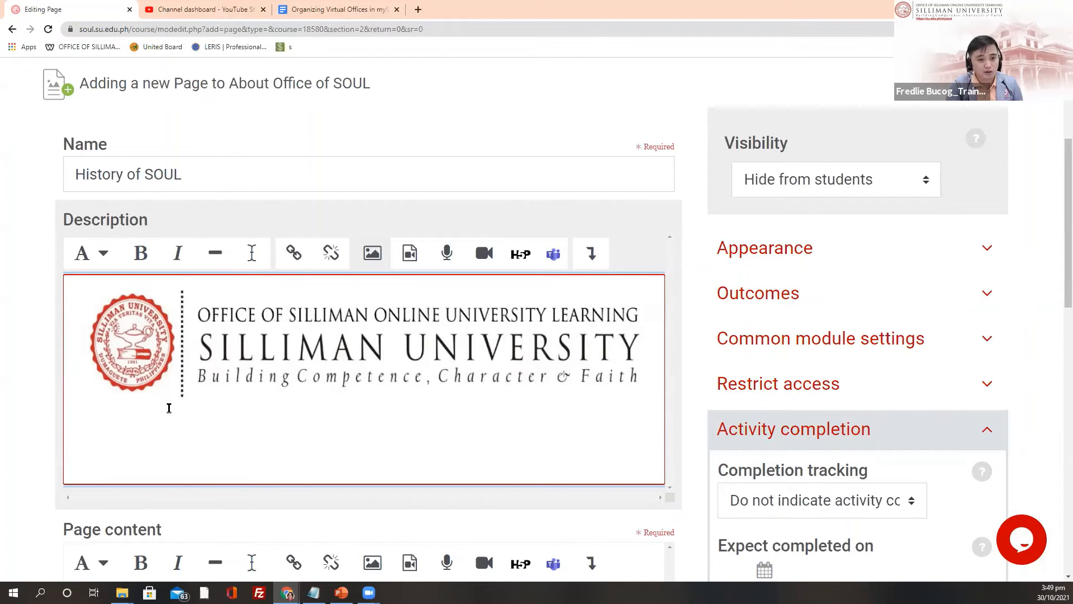
{"action": "scroll", "coordinate": [142, 383], "scroll_direction": "down", "scroll_amount": 2}
{"action": "scroll", "coordinate": [143, 384], "scroll_direction": "down", "scroll_amount": 6}
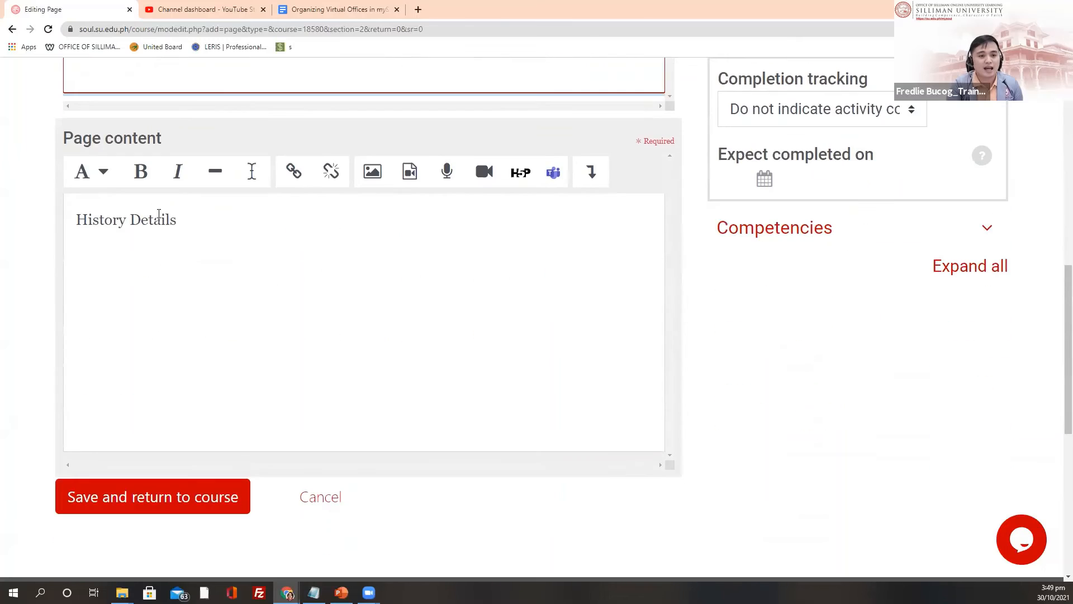
{"action": "left_click", "coordinate": [205, 224]}
{"action": "key", "text": "Return"}
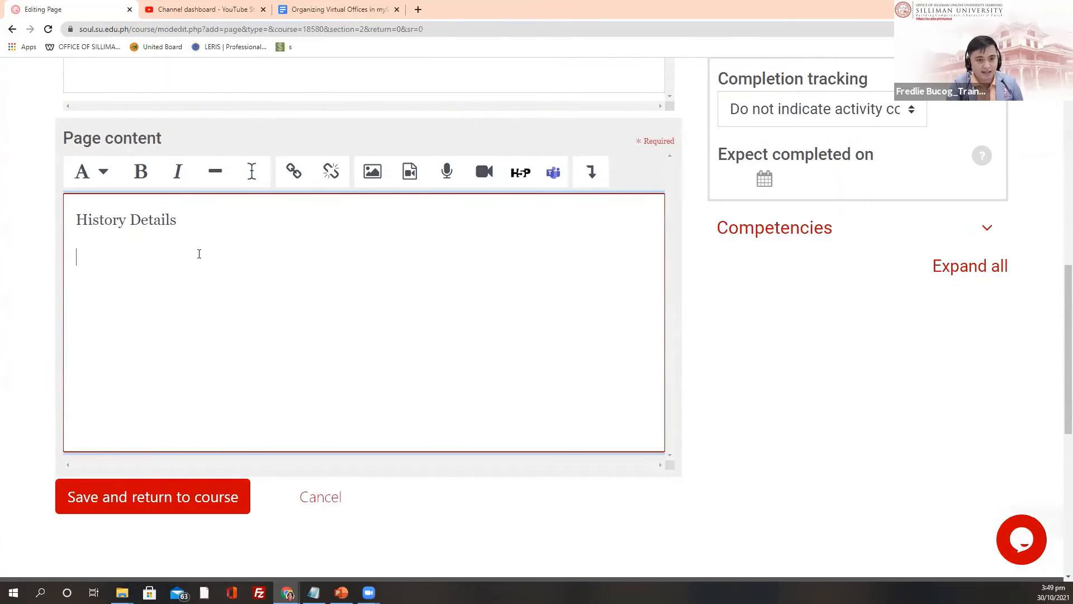
{"action": "type", "text": "Content "}
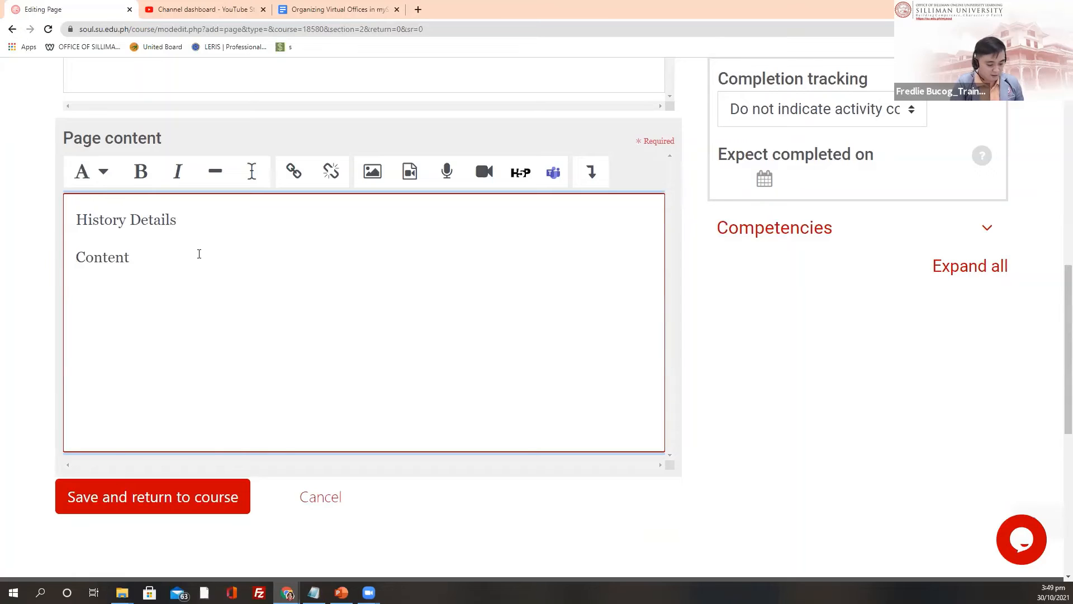
{"action": "type", "text": "Content"}
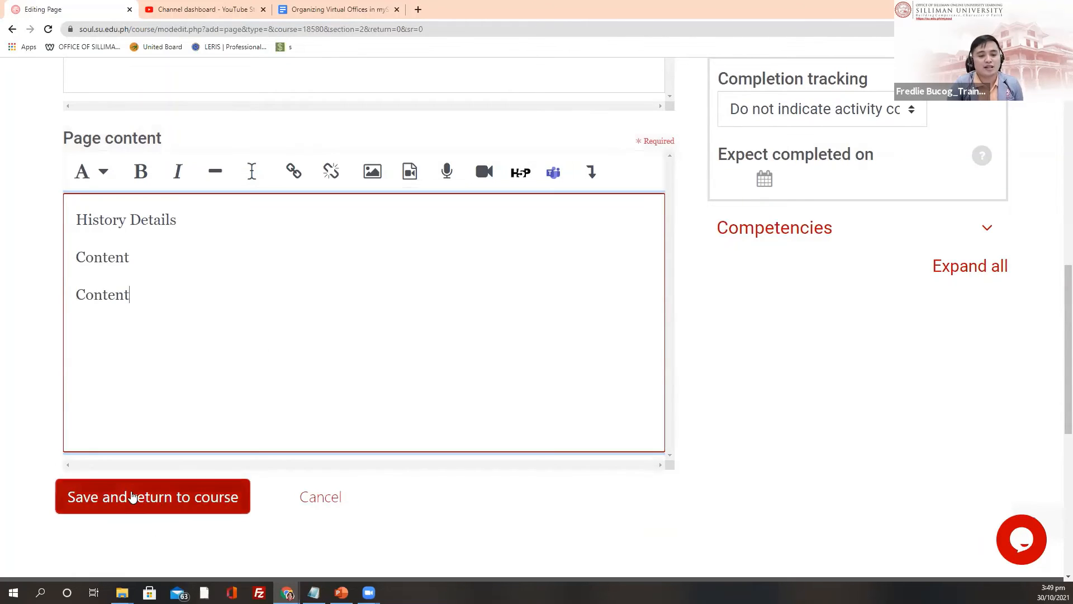
{"action": "left_click", "coordinate": [133, 495]}
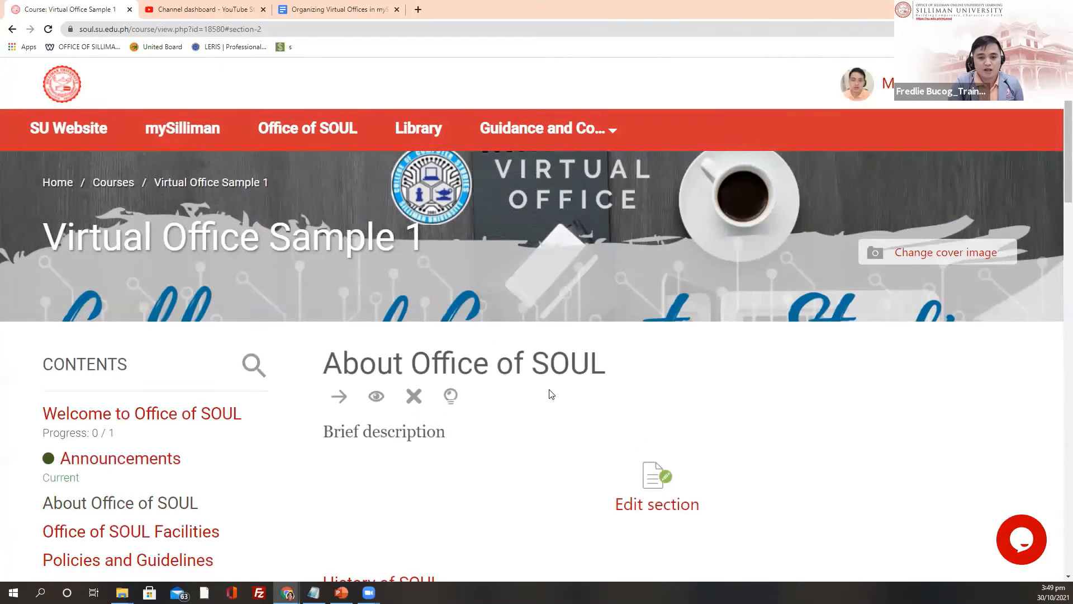
{"action": "scroll", "coordinate": [535, 418], "scroll_direction": "down", "scroll_amount": 3}
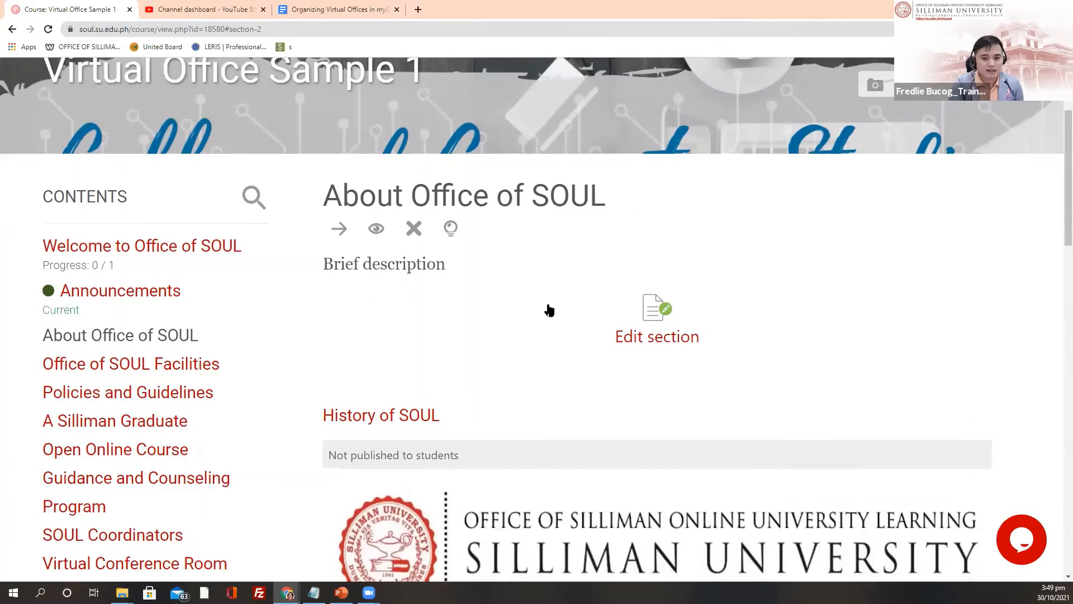
{"action": "scroll", "coordinate": [530, 303], "scroll_direction": "down", "scroll_amount": 4}
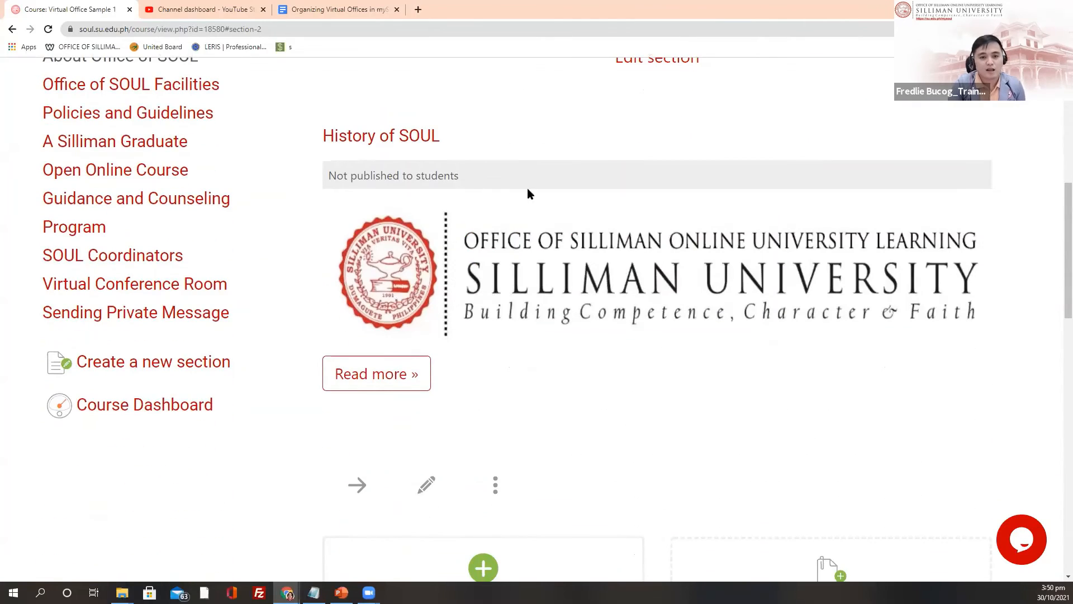
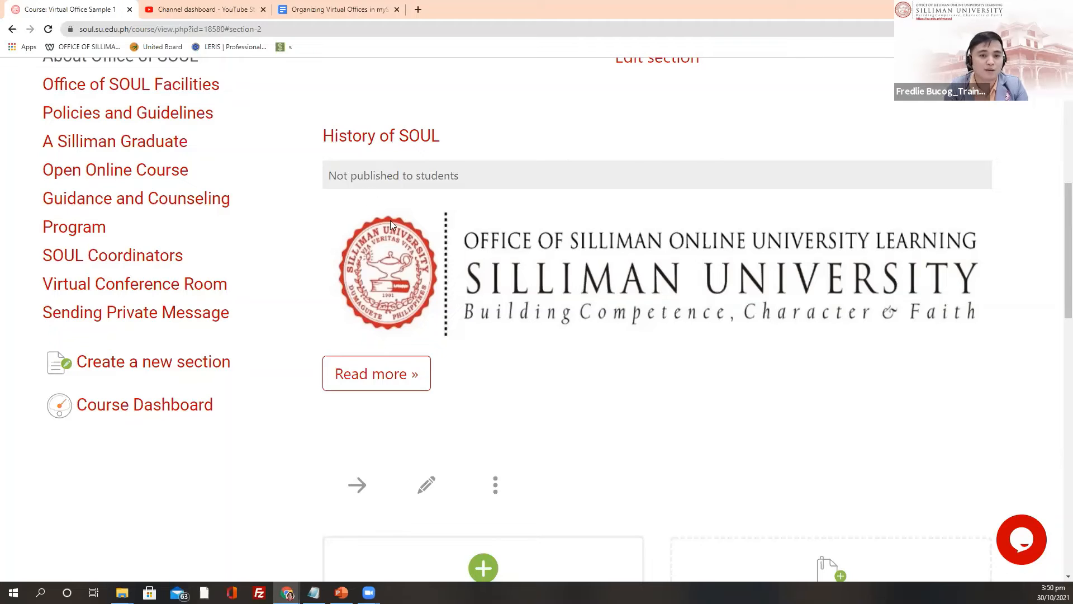
Step: Choose Show in the History of SOUL page's action menu so students can see it
{"action": "left_click", "coordinate": [496, 485]}
{"action": "scroll", "coordinate": [531, 488], "scroll_direction": "down", "scroll_amount": 2}
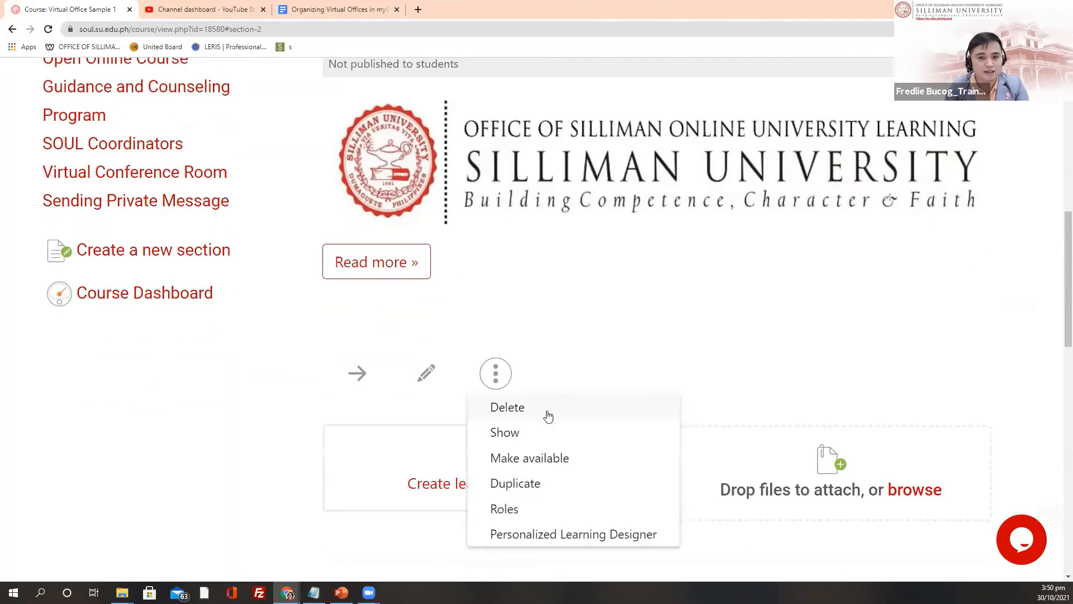
{"action": "left_click", "coordinate": [512, 437]}
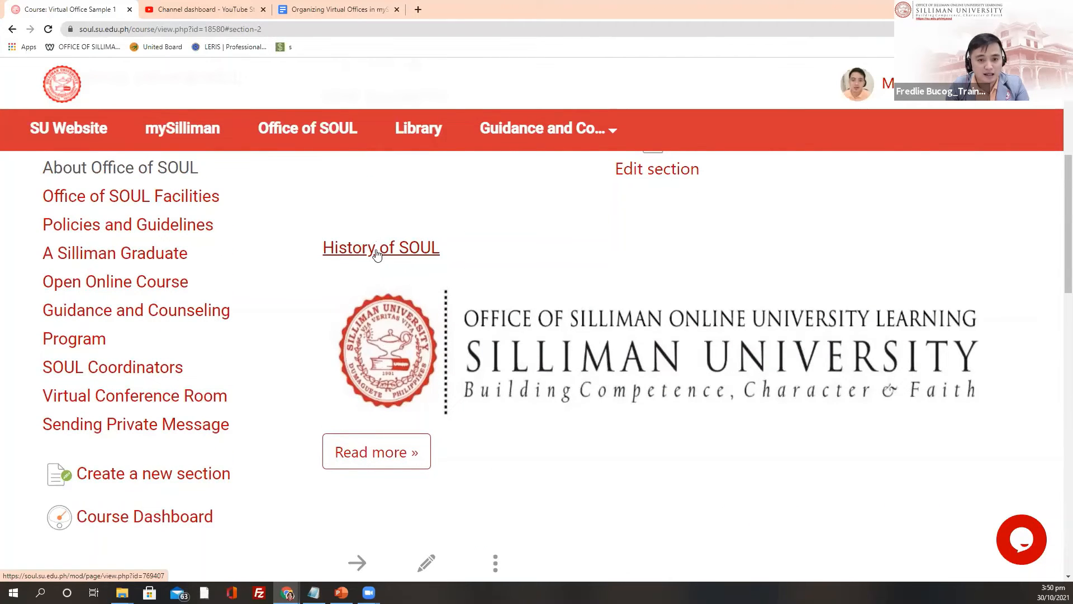
{"action": "left_click", "coordinate": [376, 255]}
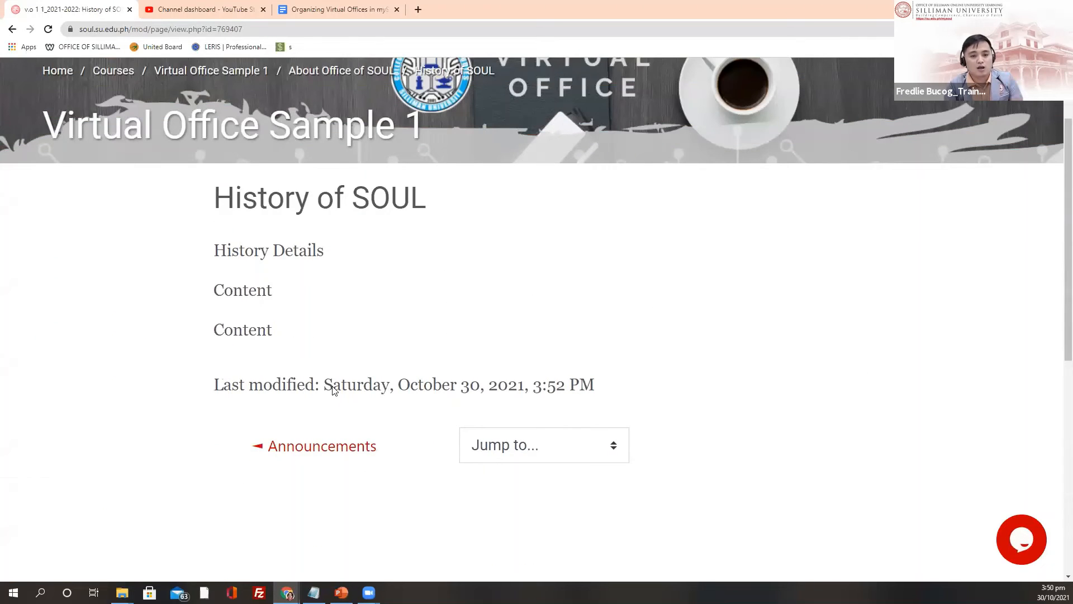
{"action": "left_click_drag", "start_coordinate": [211, 253], "coordinate": [347, 330]}
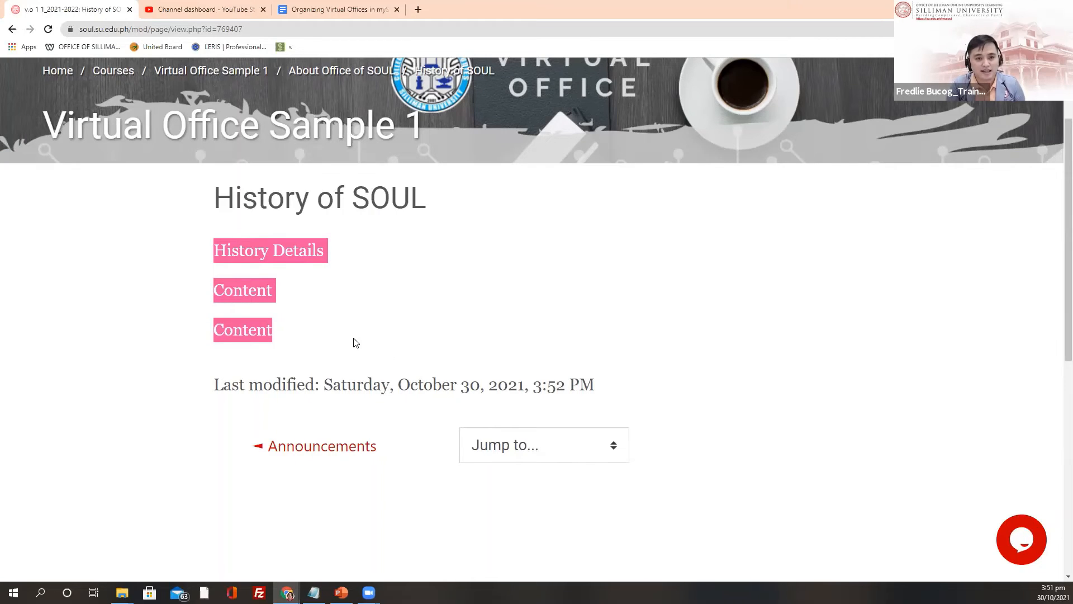
{"action": "scroll", "coordinate": [357, 335], "scroll_direction": "up", "scroll_amount": 2}
{"action": "left_click", "coordinate": [12, 31]}
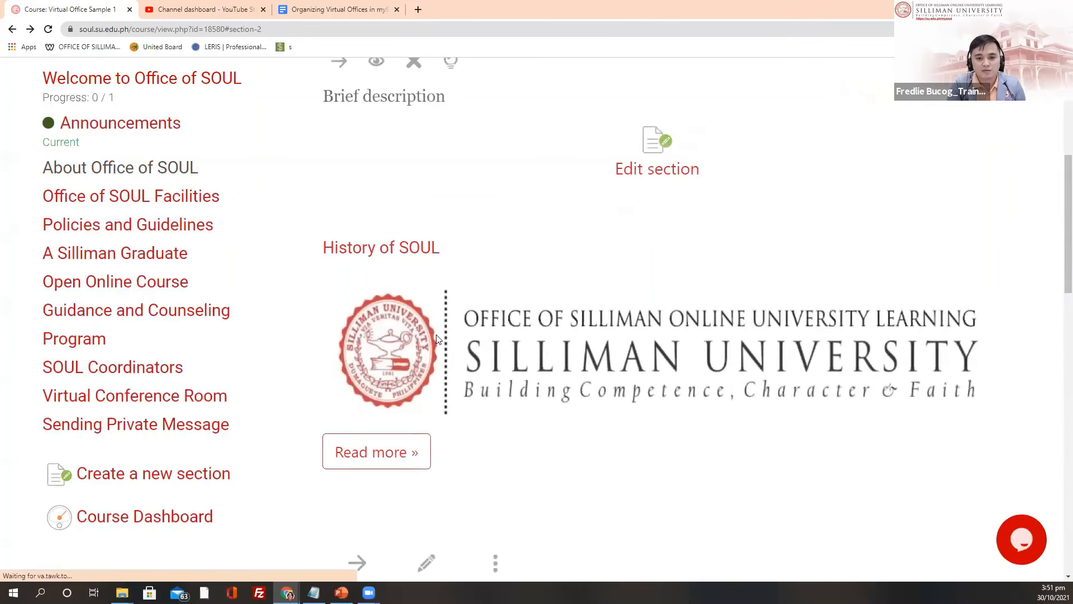
{"action": "scroll", "coordinate": [347, 96], "scroll_direction": "down", "scroll_amount": 3}
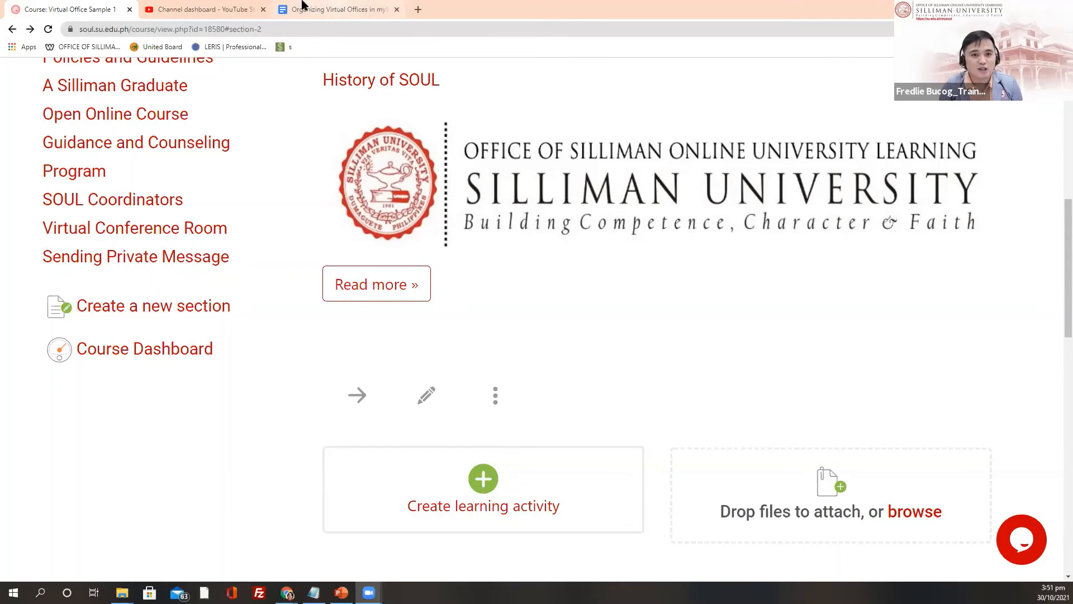
{"action": "left_click", "coordinate": [338, 7]}
{"action": "scroll", "coordinate": [569, 406], "scroll_direction": "down", "scroll_amount": 20}
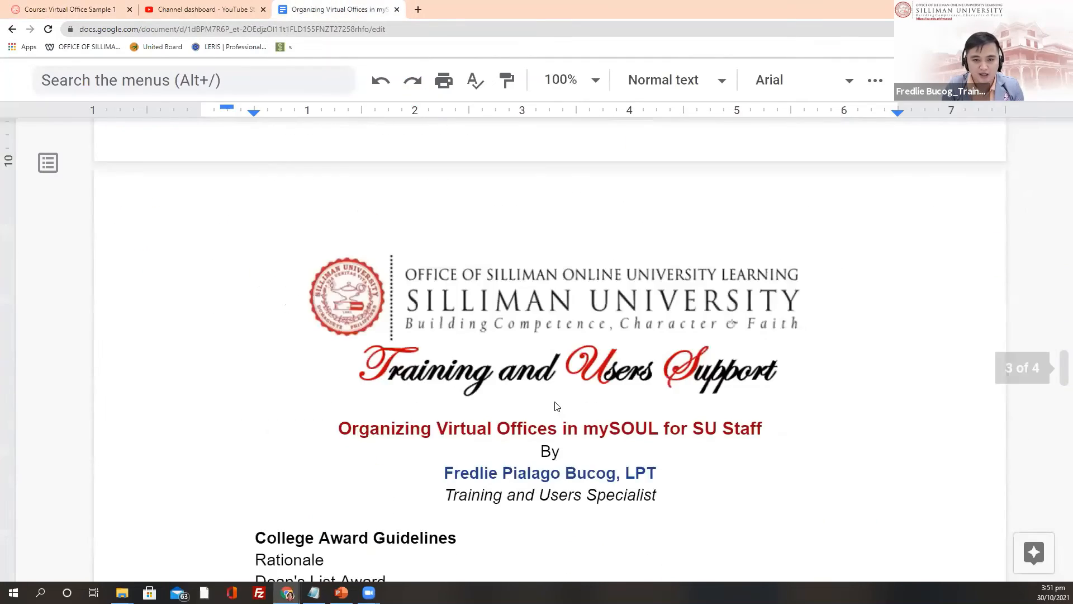
{"action": "scroll", "coordinate": [542, 401], "scroll_direction": "down", "scroll_amount": 15}
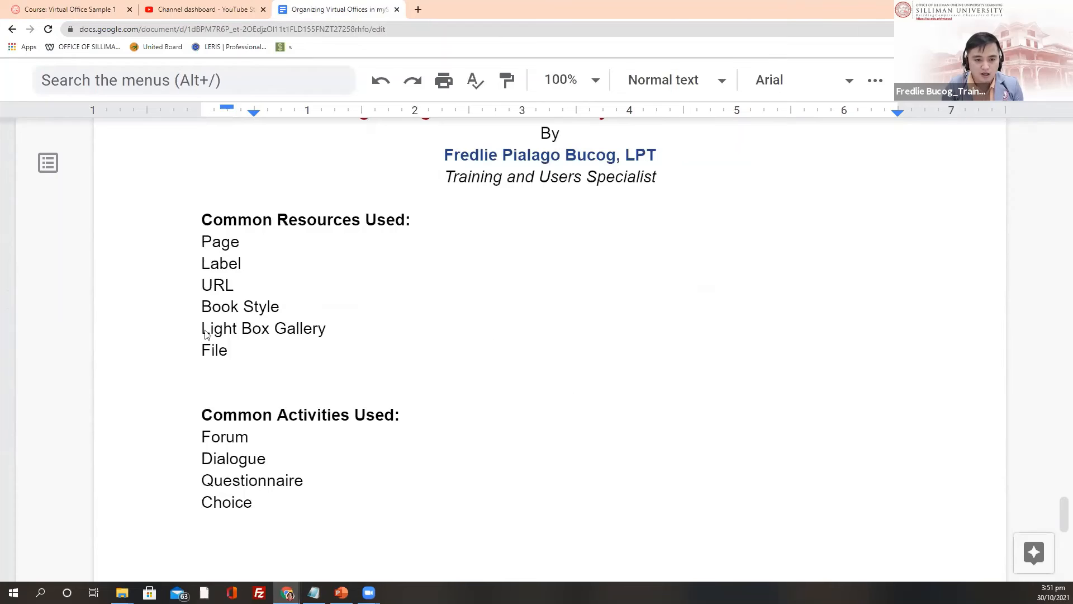
{"action": "left_click", "coordinate": [49, 8]}
{"action": "scroll", "coordinate": [532, 429], "scroll_direction": "up", "scroll_amount": 8}
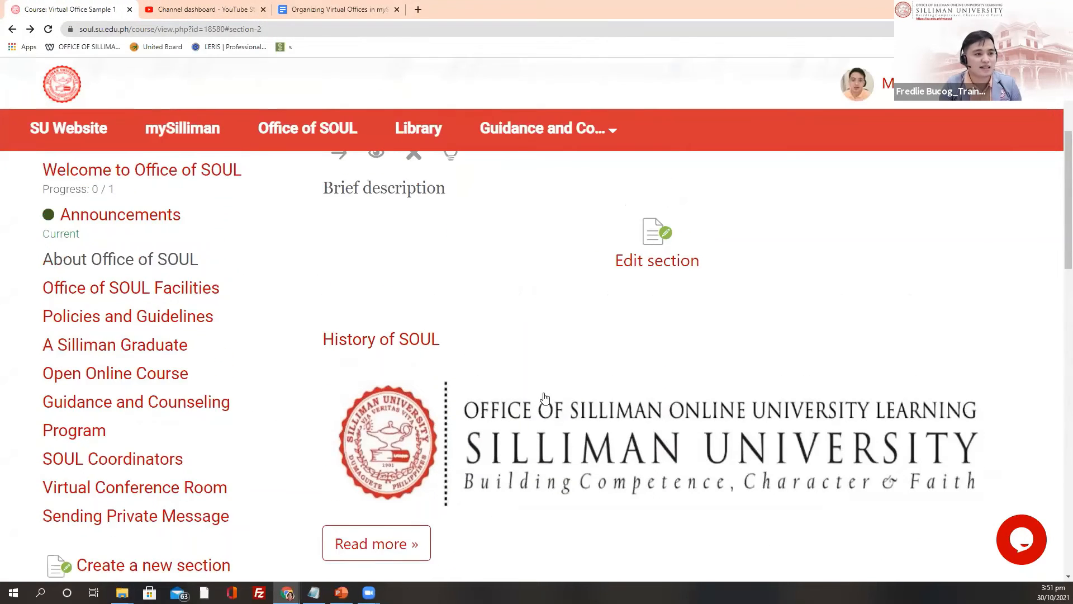
Step: Move through Welcome, Announcements and About Office of SOUL to the Office of SOUL Facilities section
{"action": "scroll", "coordinate": [550, 347], "scroll_direction": "down", "scroll_amount": 3}
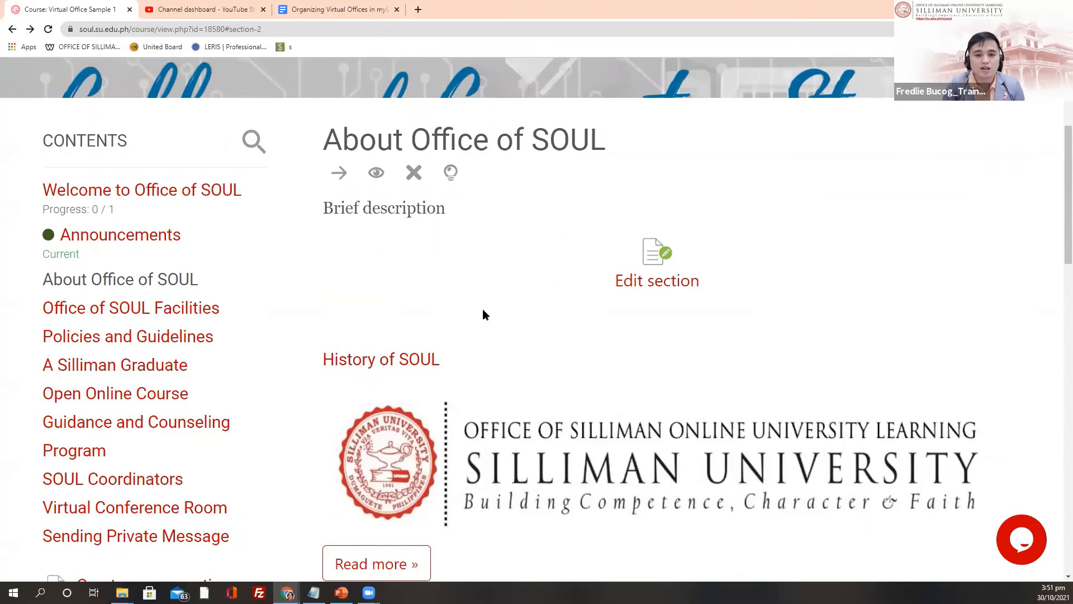
{"action": "scroll", "coordinate": [482, 314], "scroll_direction": "down", "scroll_amount": 2}
{"action": "scroll", "coordinate": [518, 328], "scroll_direction": "up", "scroll_amount": 2}
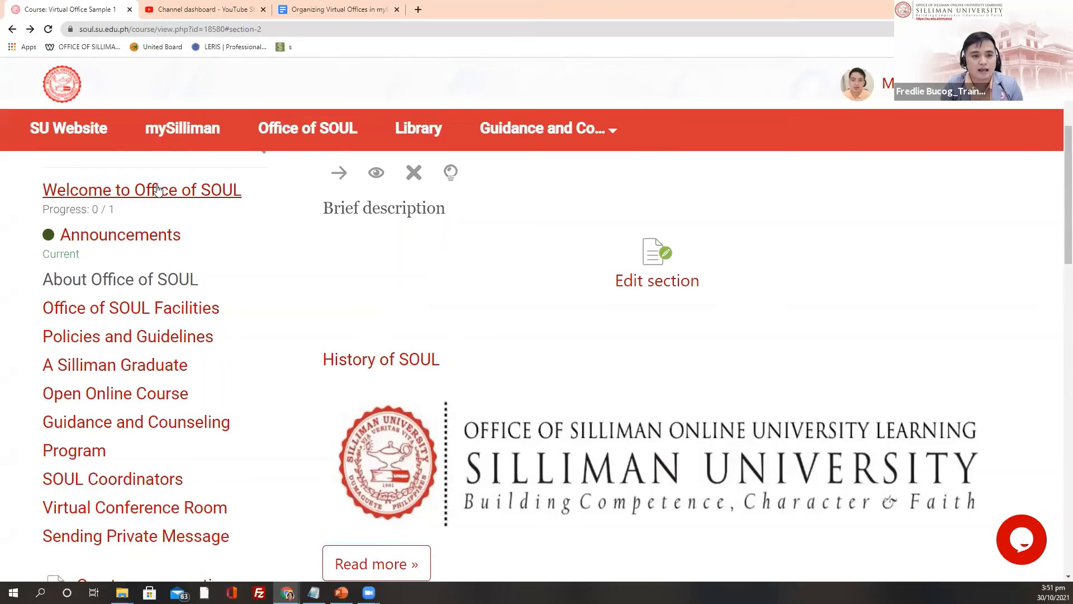
{"action": "left_click", "coordinate": [161, 189]}
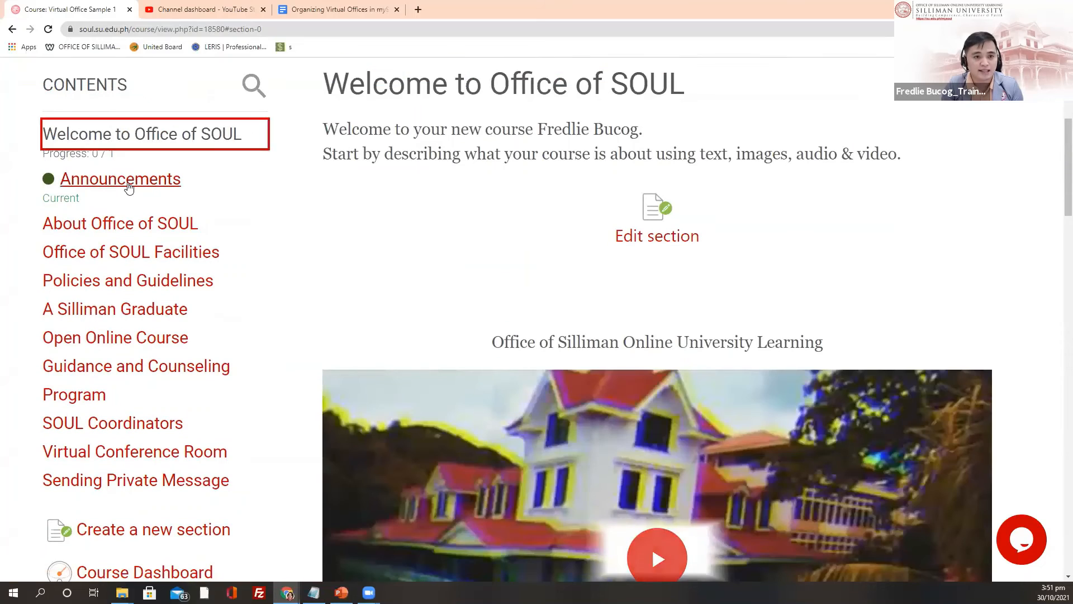
{"action": "left_click", "coordinate": [129, 187]}
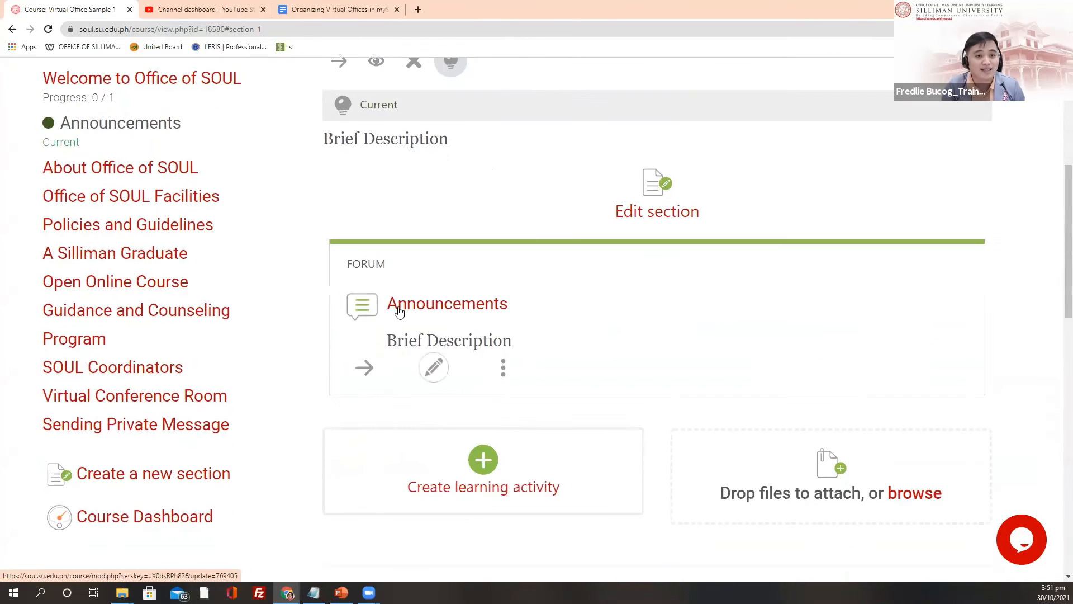
{"action": "left_click", "coordinate": [163, 168]}
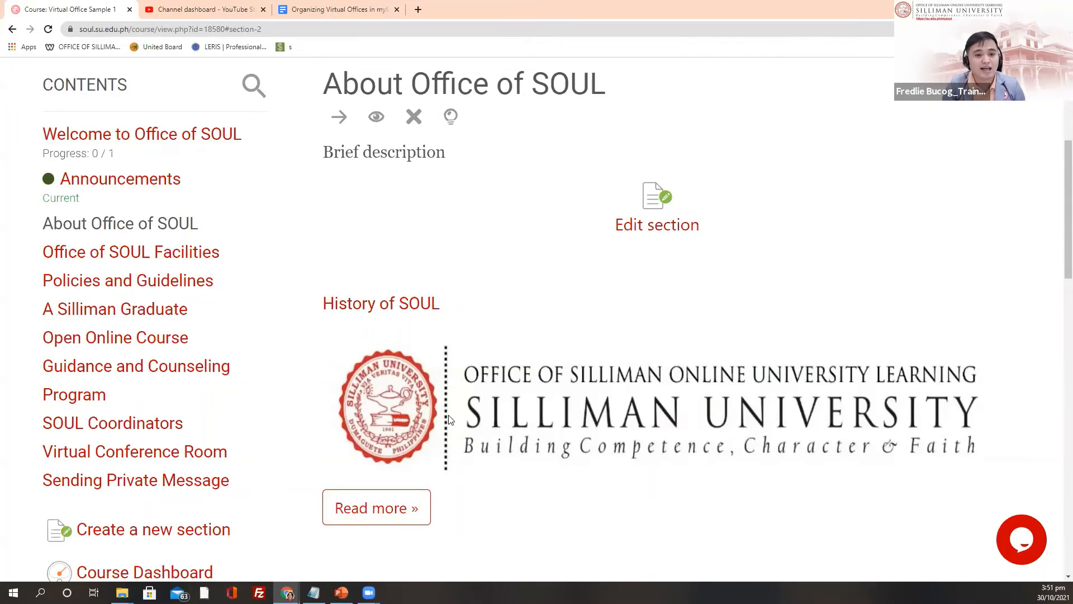
{"action": "left_click", "coordinate": [90, 257]}
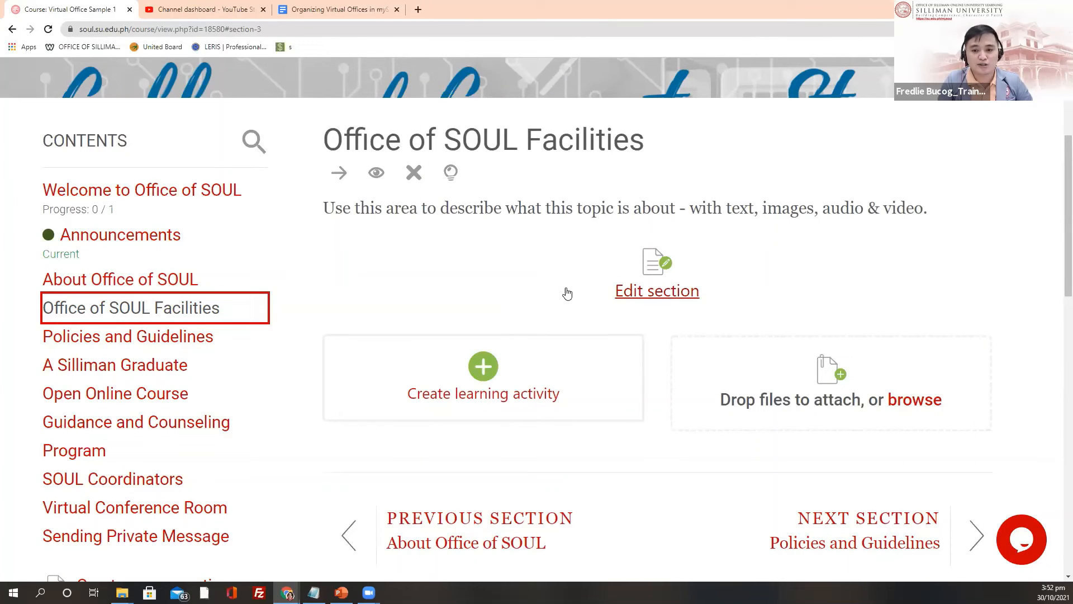
Step: Create a Lightbox Gallery resource named 'Click to view the SOUL Facilities'
{"action": "left_click", "coordinate": [476, 367]}
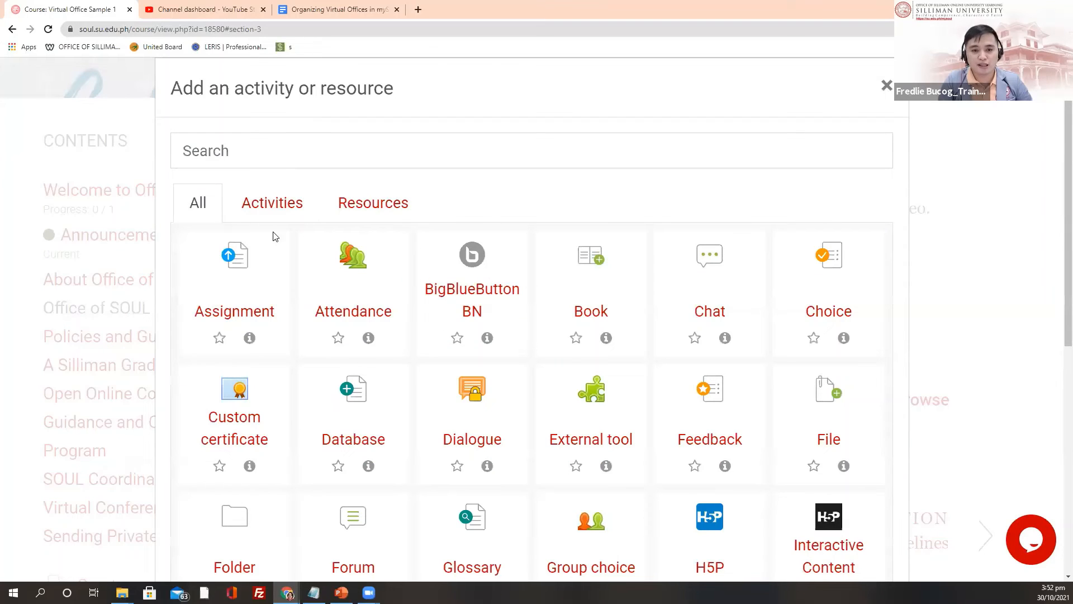
{"action": "left_click", "coordinate": [388, 209]}
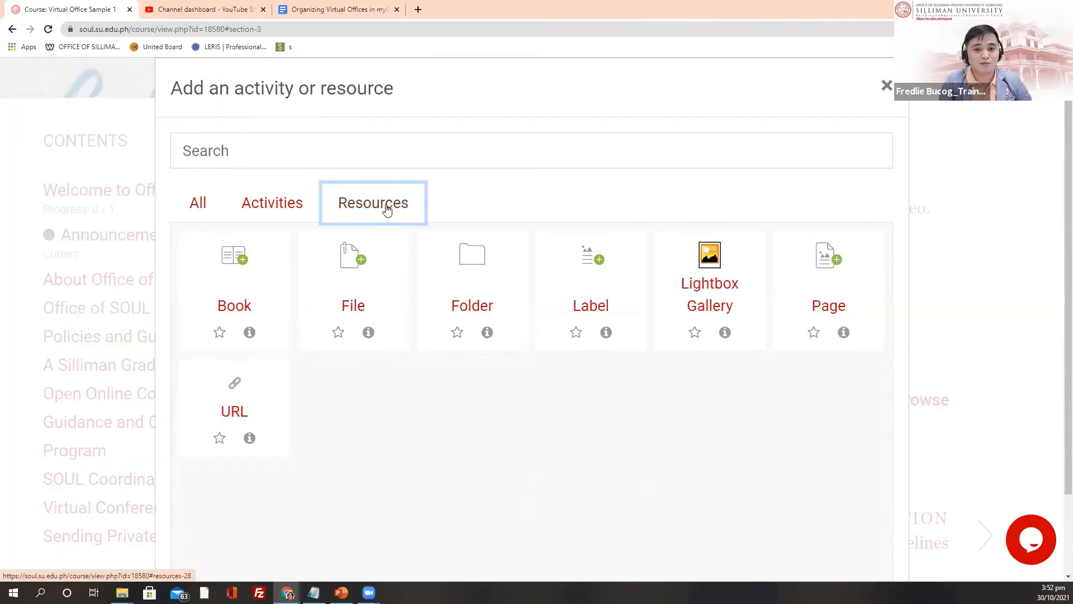
{"action": "left_click", "coordinate": [717, 289]}
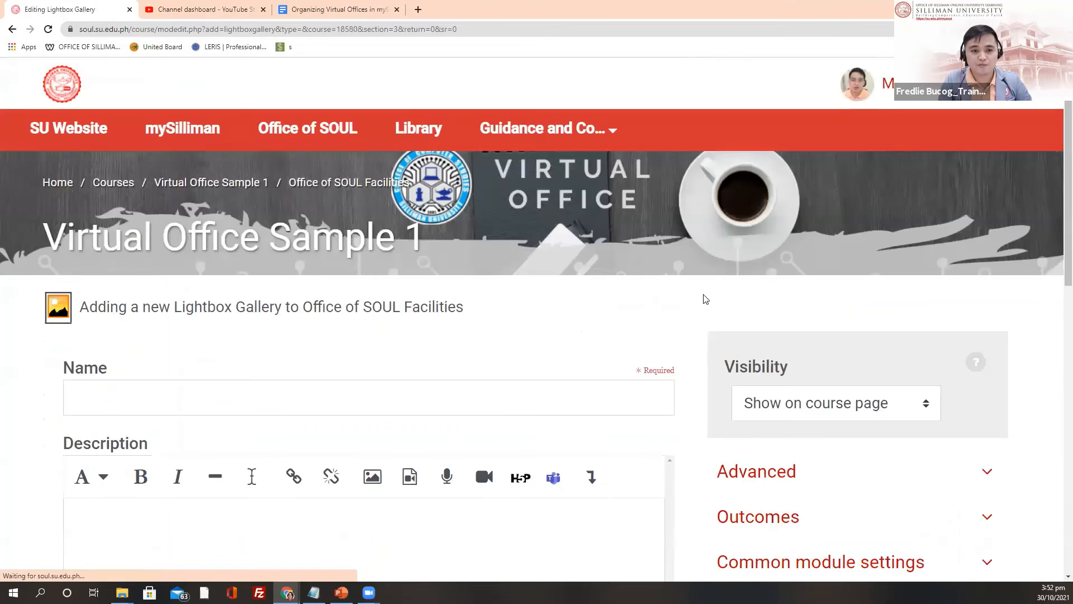
{"action": "scroll", "coordinate": [261, 211], "scroll_direction": "down", "scroll_amount": 3}
{"action": "left_click", "coordinate": [201, 238]}
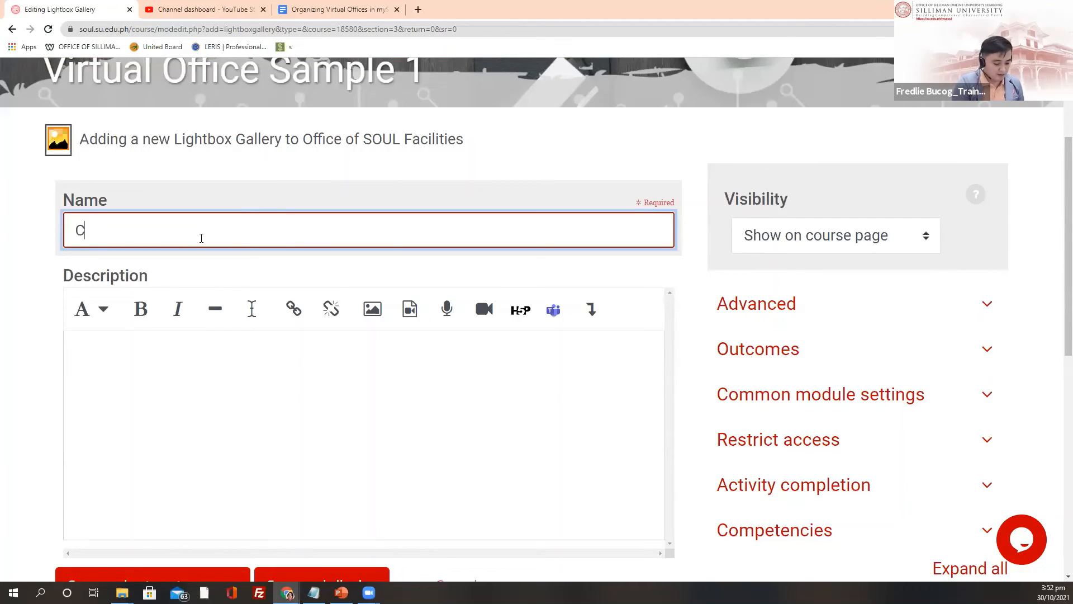
{"action": "type", "text": "Click t"}
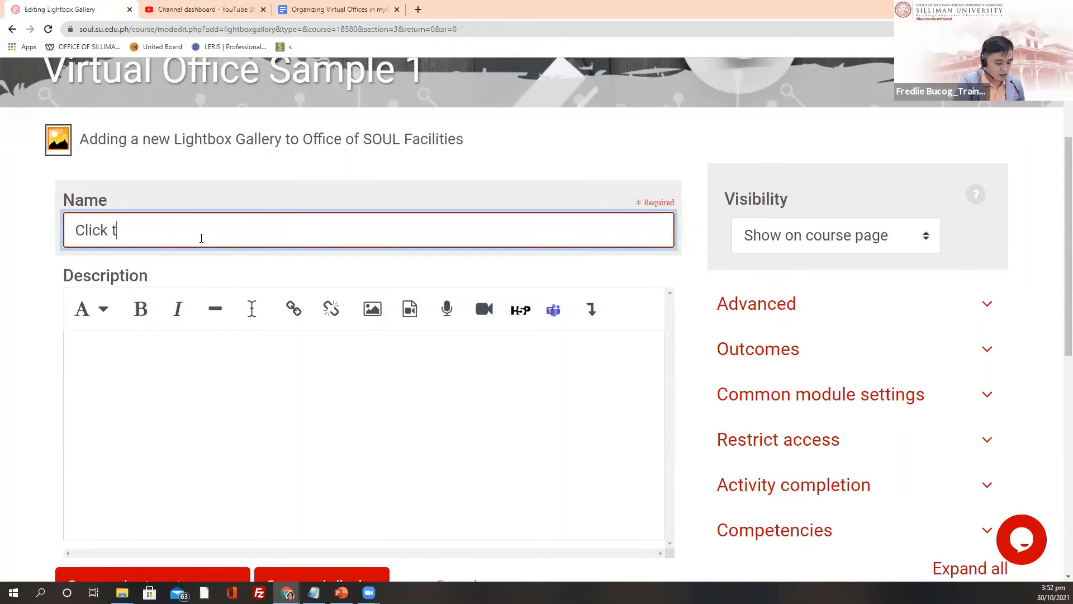
{"action": "type", "text": "o view th"}
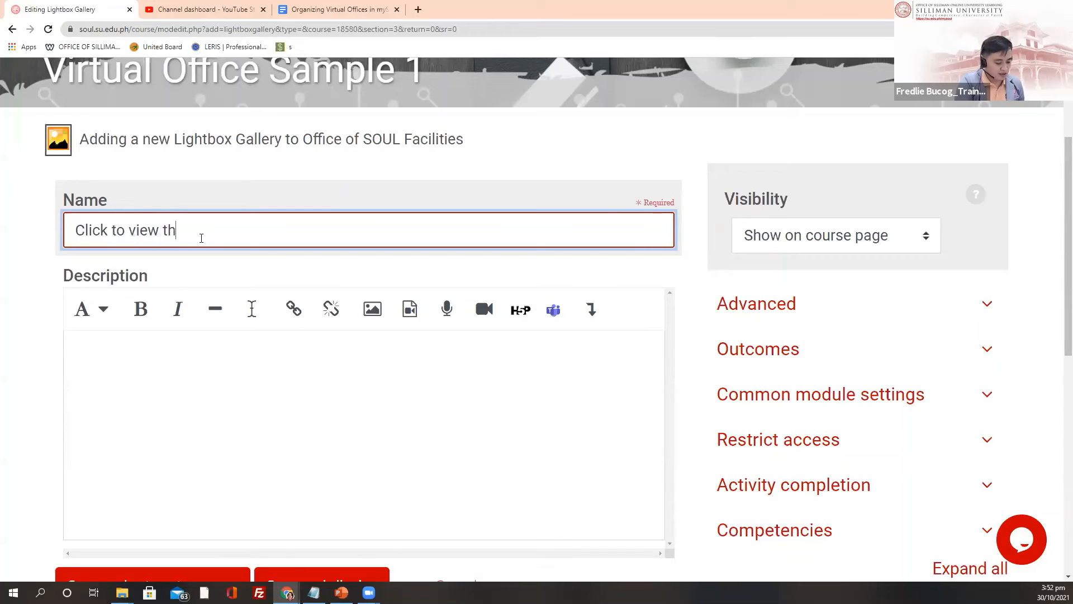
{"action": "type", "text": "e SO"}
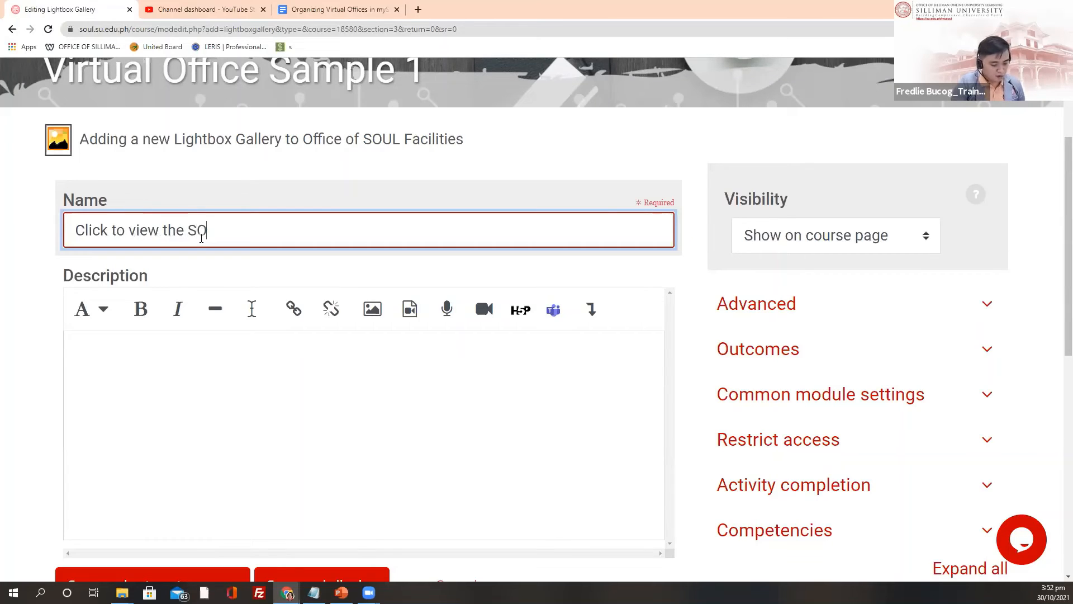
{"action": "type", "text": "UL Facilities"}
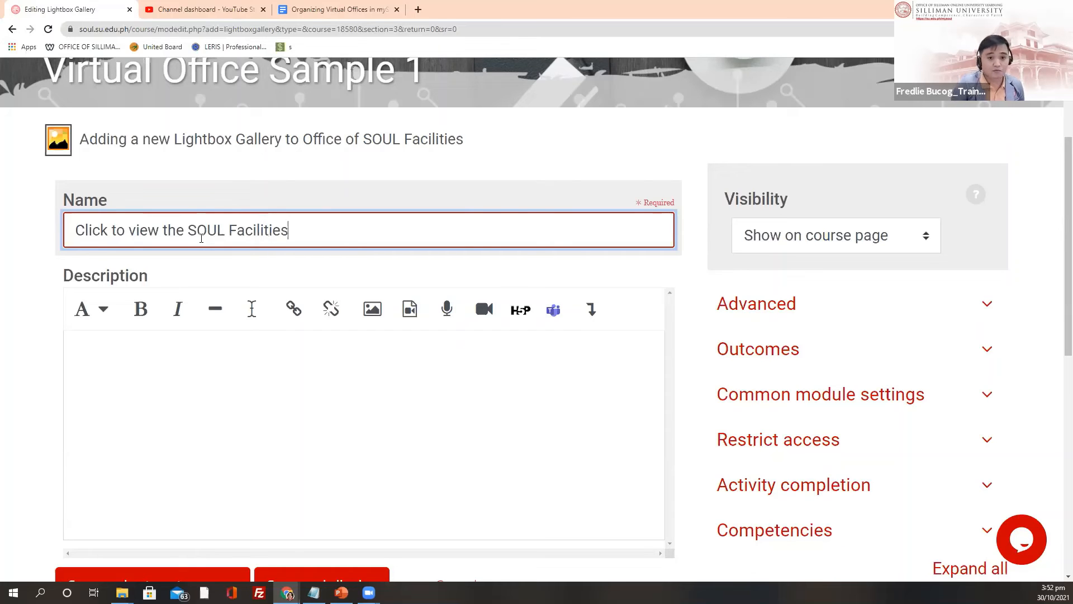
{"action": "left_click", "coordinate": [290, 342]}
Step: Set Completion tracking to 'Do not indicate activity completion', then save and display the gallery
{"action": "scroll", "coordinate": [134, 302], "scroll_direction": "down", "scroll_amount": 2}
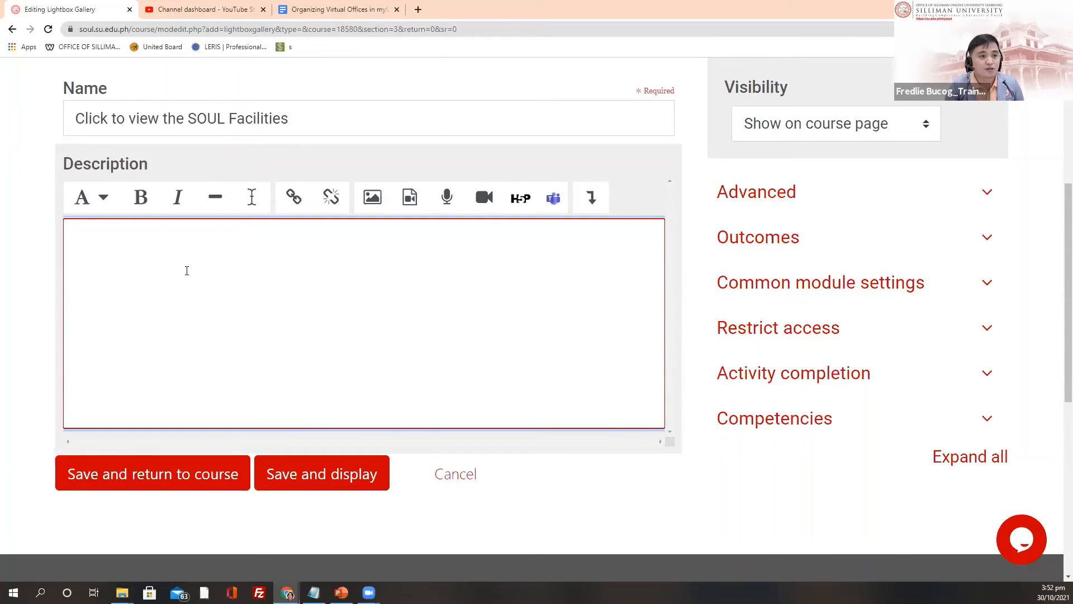
{"action": "scroll", "coordinate": [650, 352], "scroll_direction": "up", "scroll_amount": 1}
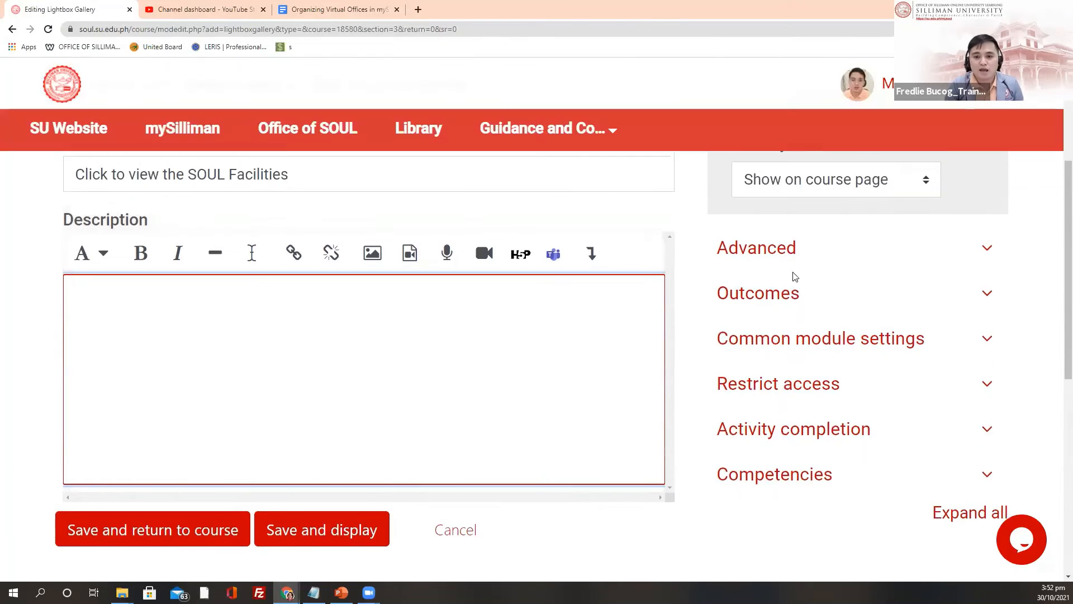
{"action": "left_click", "coordinate": [754, 256]}
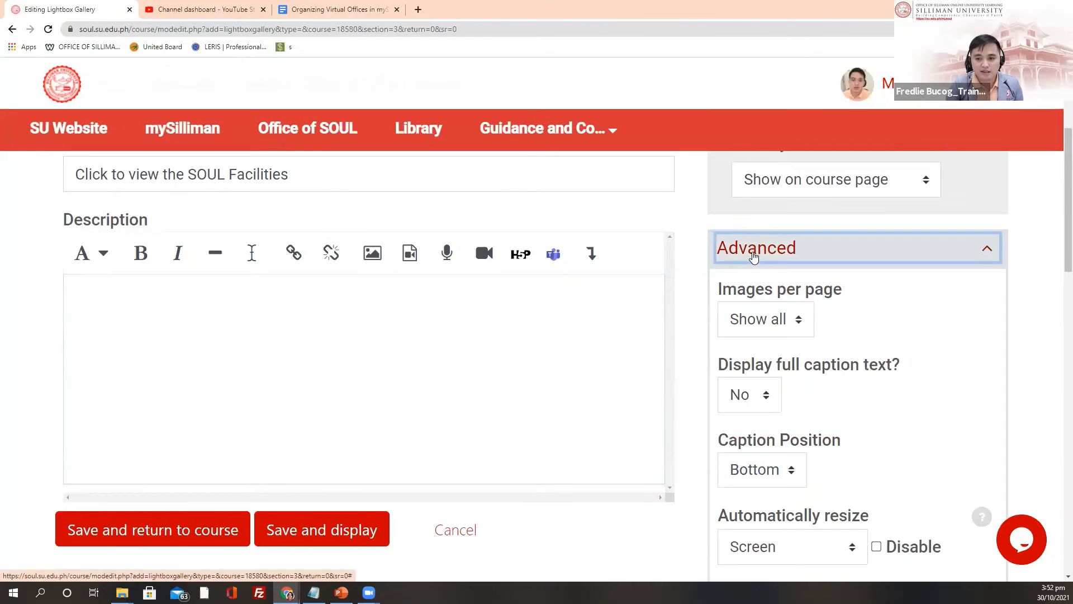
{"action": "left_click", "coordinate": [753, 255]}
{"action": "scroll", "coordinate": [764, 322], "scroll_direction": "down", "scroll_amount": 1}
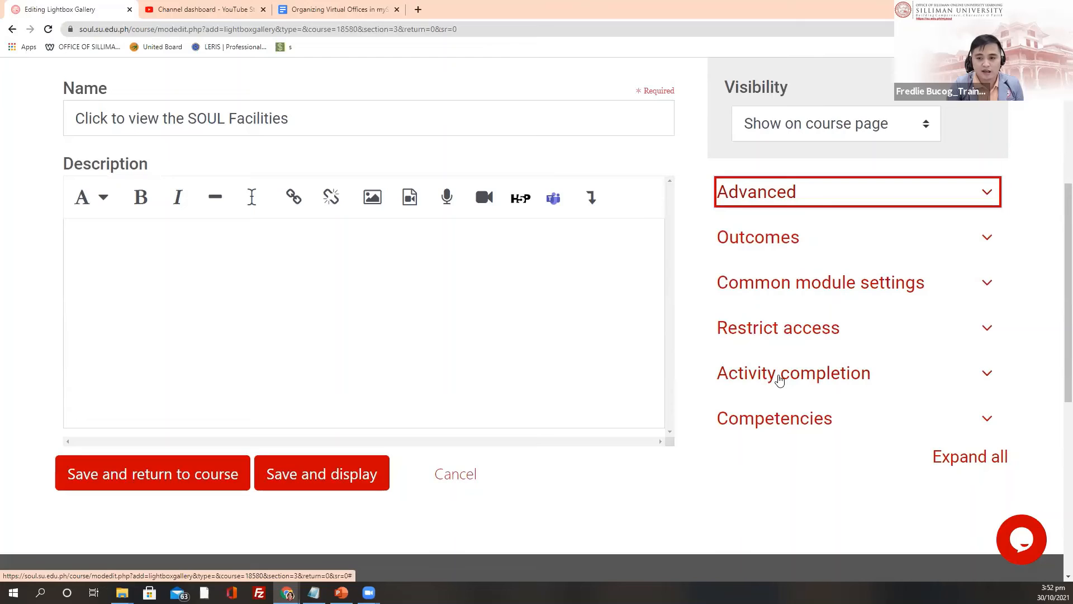
{"action": "left_click", "coordinate": [779, 382]}
{"action": "scroll", "coordinate": [799, 375], "scroll_direction": "down", "scroll_amount": 2}
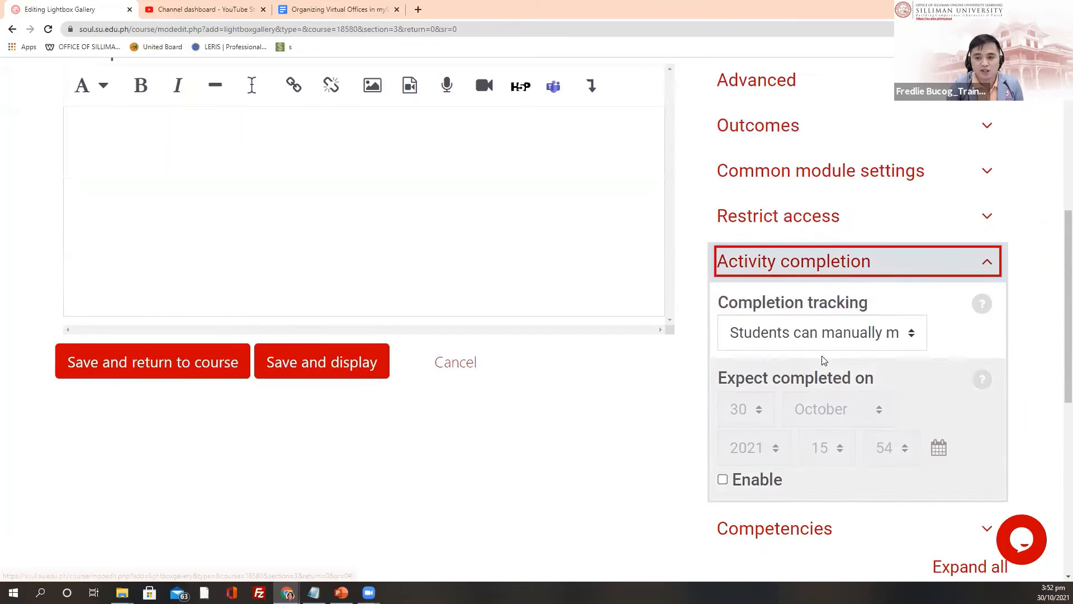
{"action": "left_click", "coordinate": [857, 345]}
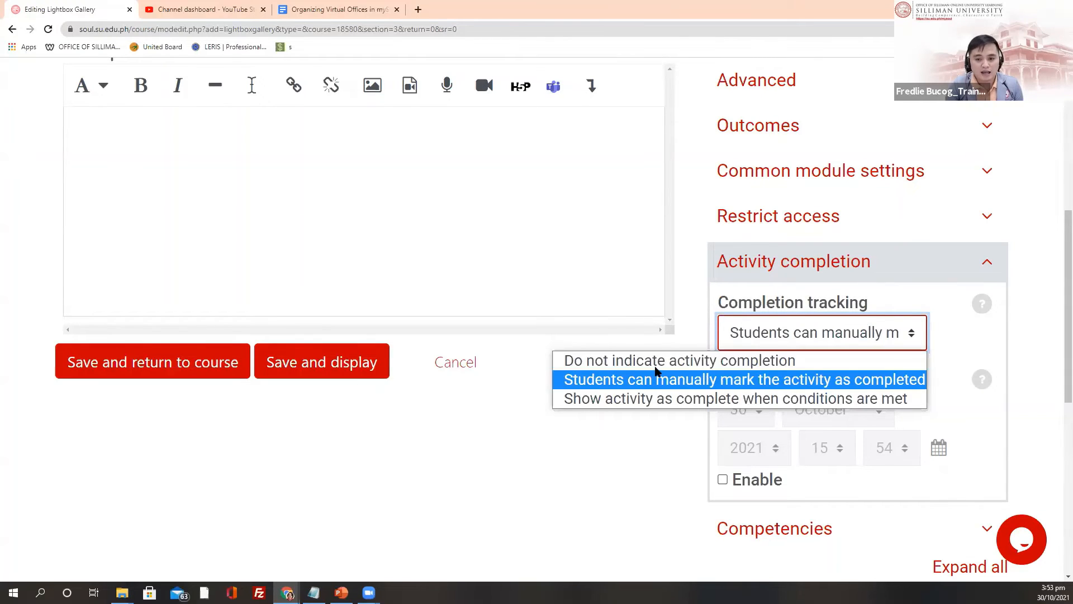
{"action": "left_click", "coordinate": [668, 364]}
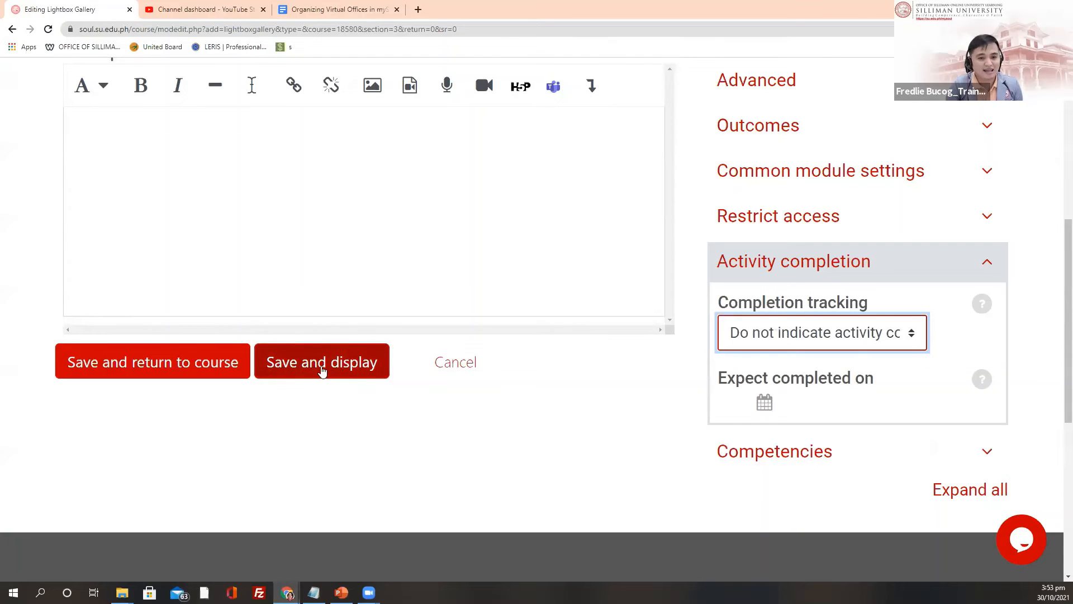
{"action": "left_click", "coordinate": [323, 370]}
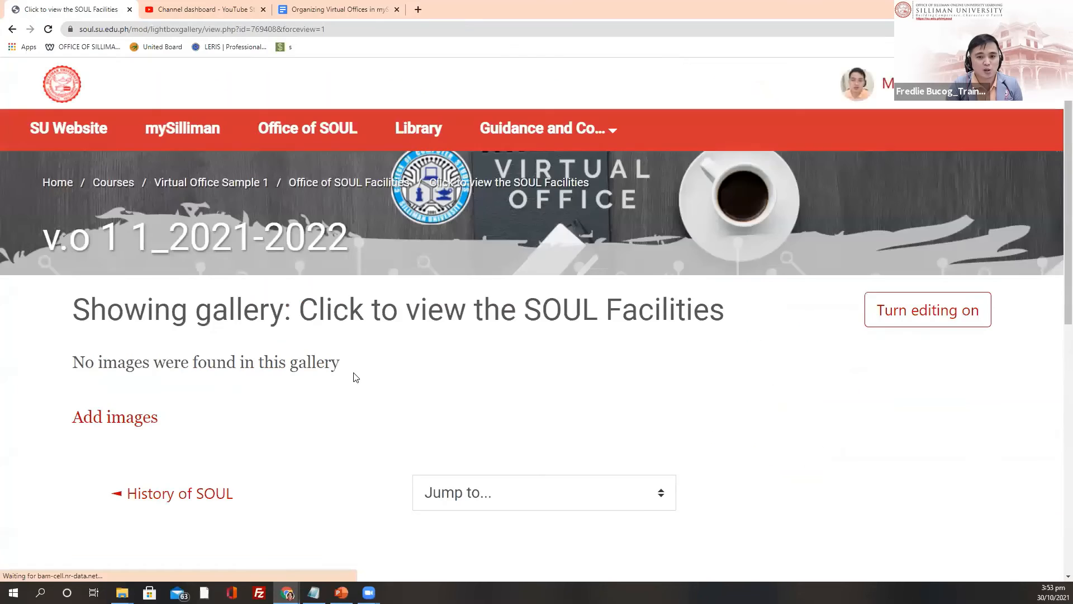
Step: Go to the gallery's Add images page and browse the computer for an image to upload
{"action": "scroll", "coordinate": [447, 375], "scroll_direction": "down", "scroll_amount": 2}
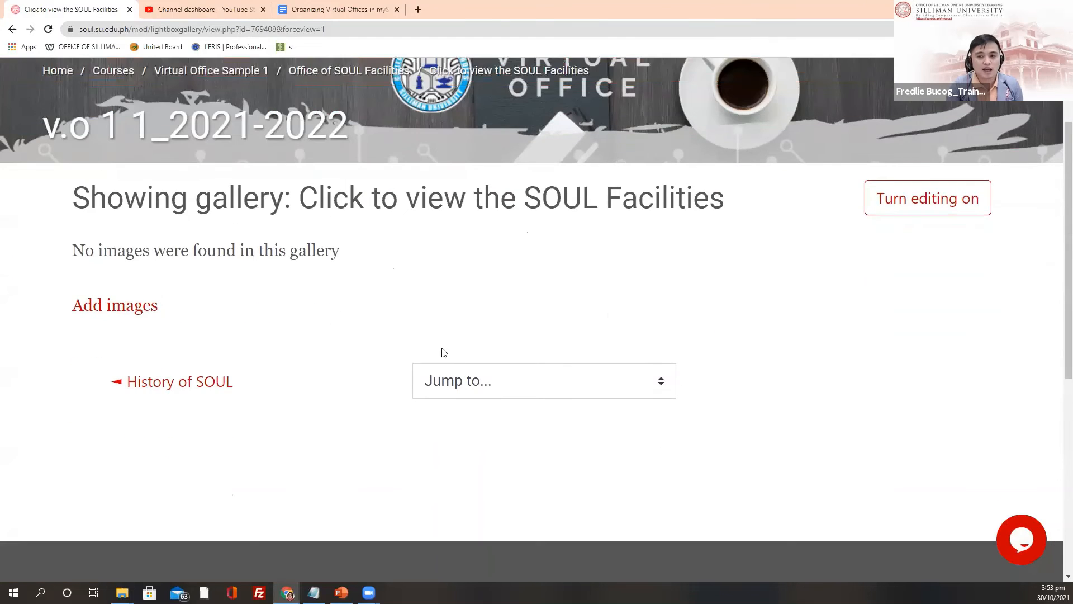
{"action": "left_click", "coordinate": [133, 312]}
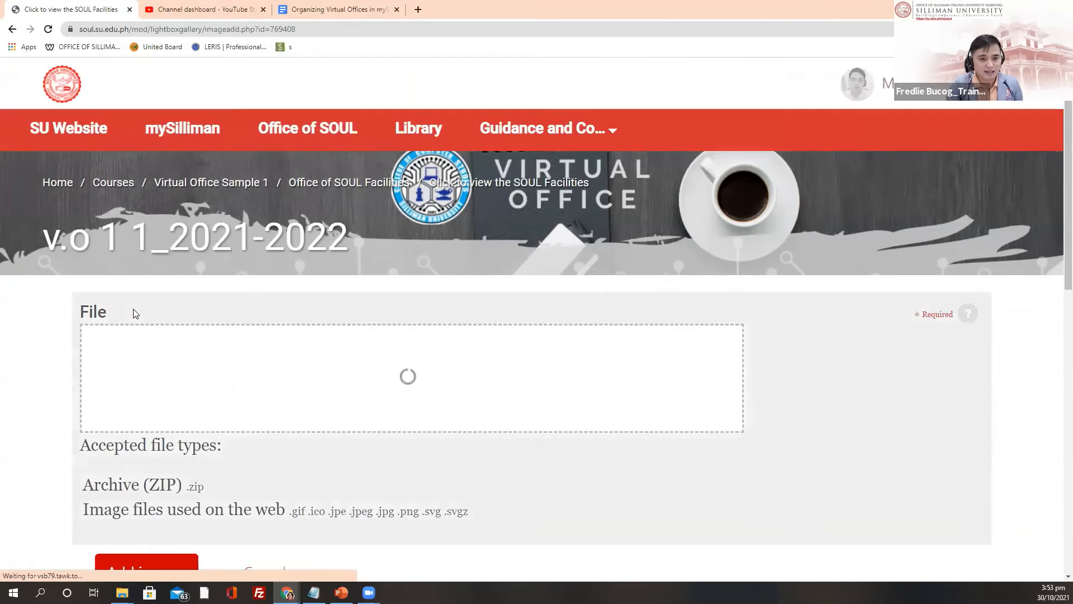
{"action": "scroll", "coordinate": [483, 336], "scroll_direction": "down", "scroll_amount": 2}
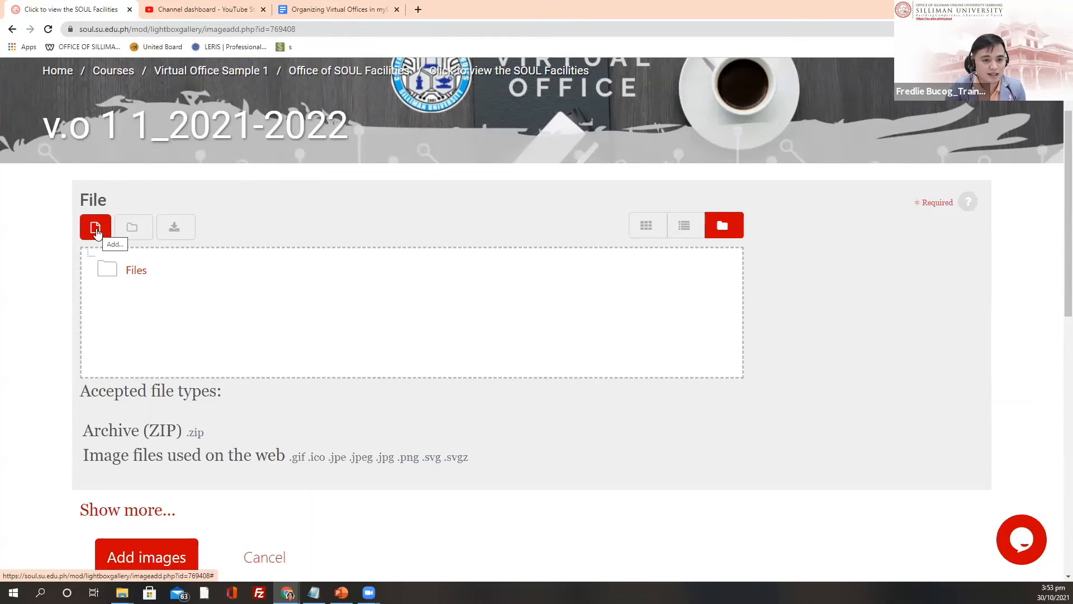
{"action": "left_click", "coordinate": [95, 231]}
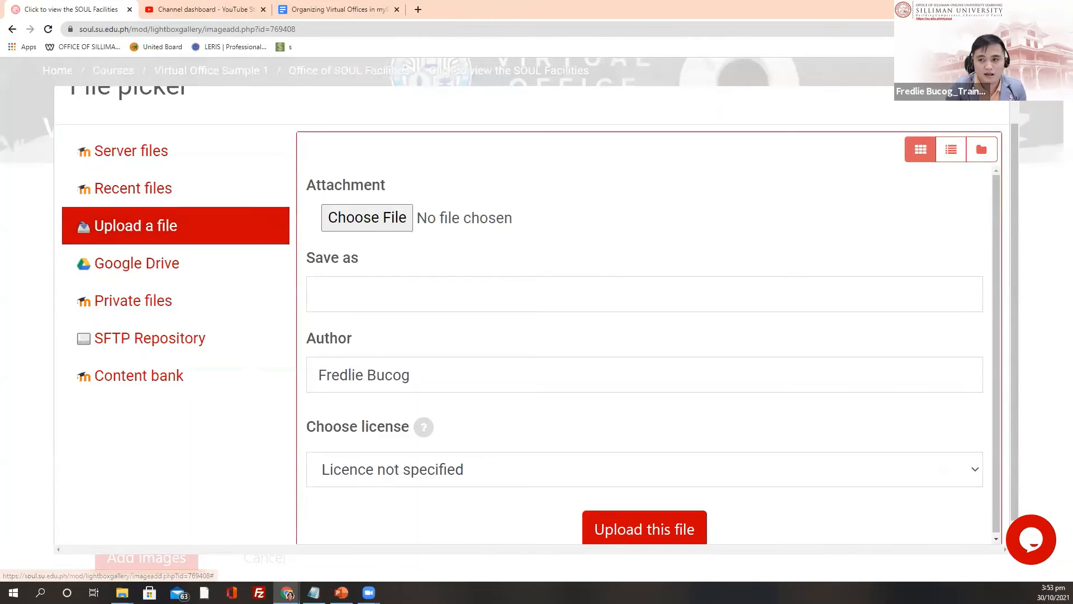
{"action": "left_click", "coordinate": [990, 90]}
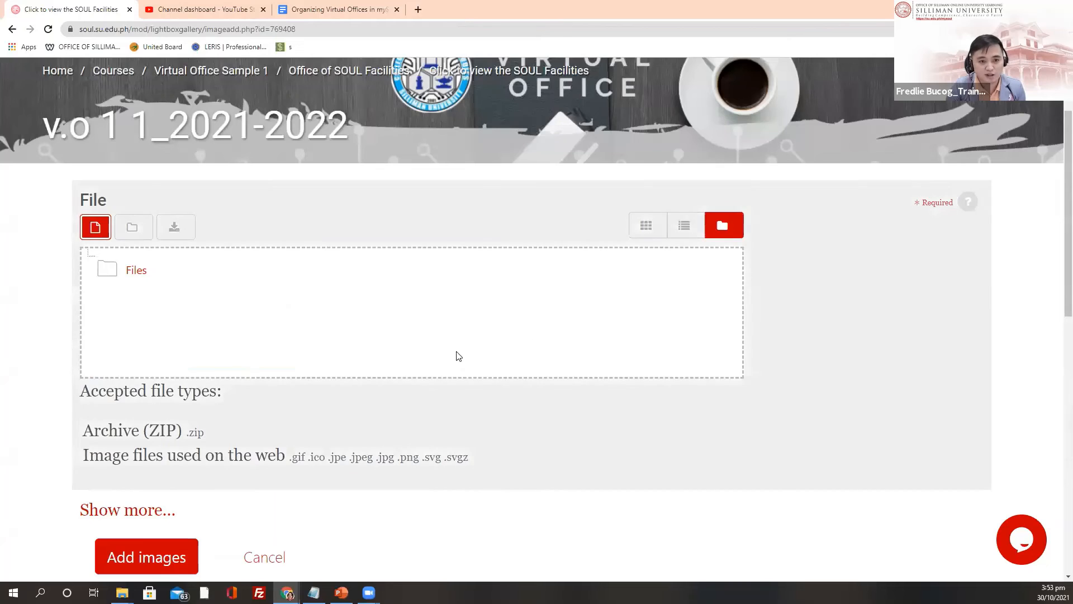
{"action": "left_click", "coordinate": [96, 231]}
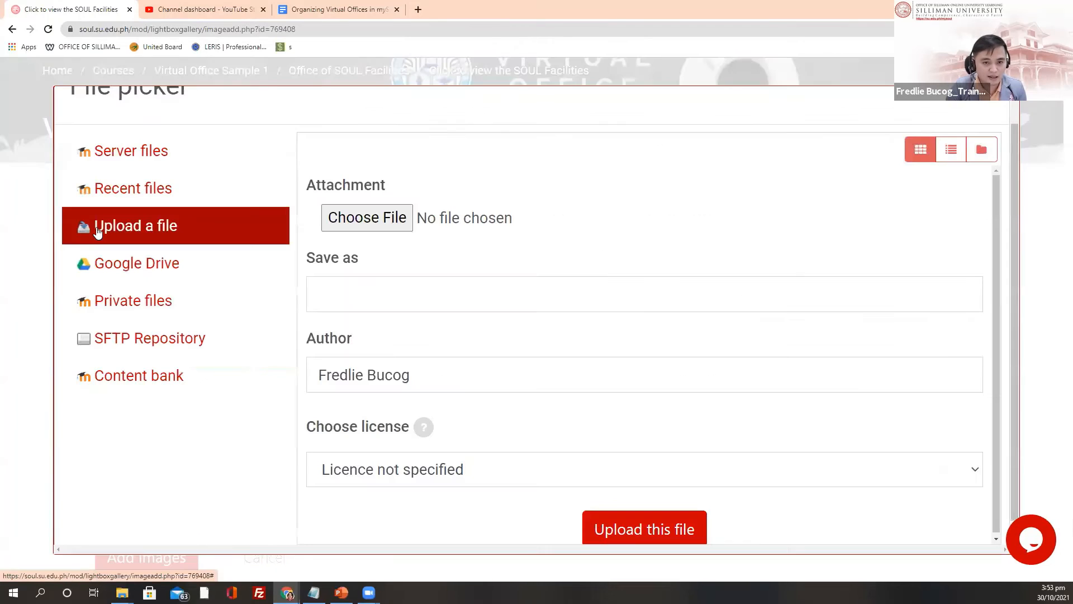
{"action": "left_click", "coordinate": [990, 98]}
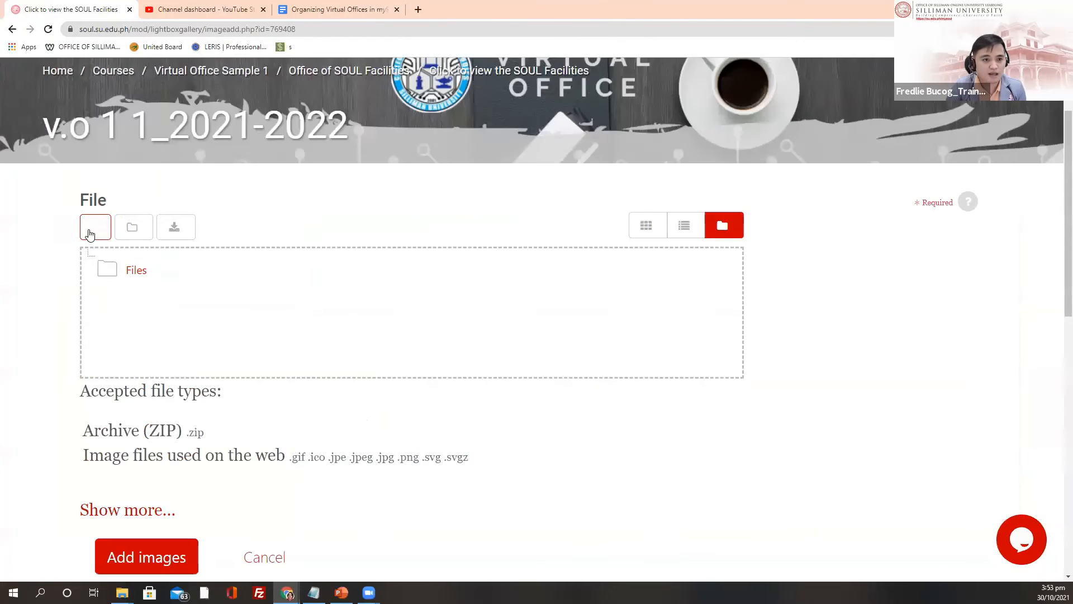
{"action": "left_click", "coordinate": [95, 230]}
{"action": "left_click", "coordinate": [366, 218]}
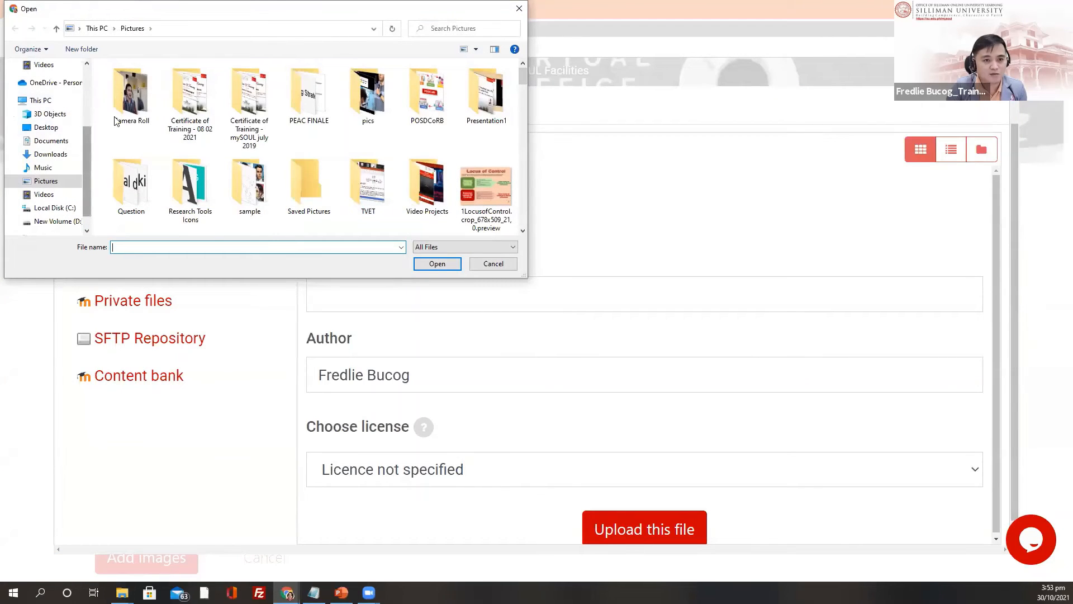
Step: Pick lao01.png from Desktop > SOUL Virtual Office and upload it to the gallery's file area
{"action": "scroll", "coordinate": [56, 106], "scroll_direction": "up", "scroll_amount": 5}
{"action": "left_click", "coordinate": [47, 101]}
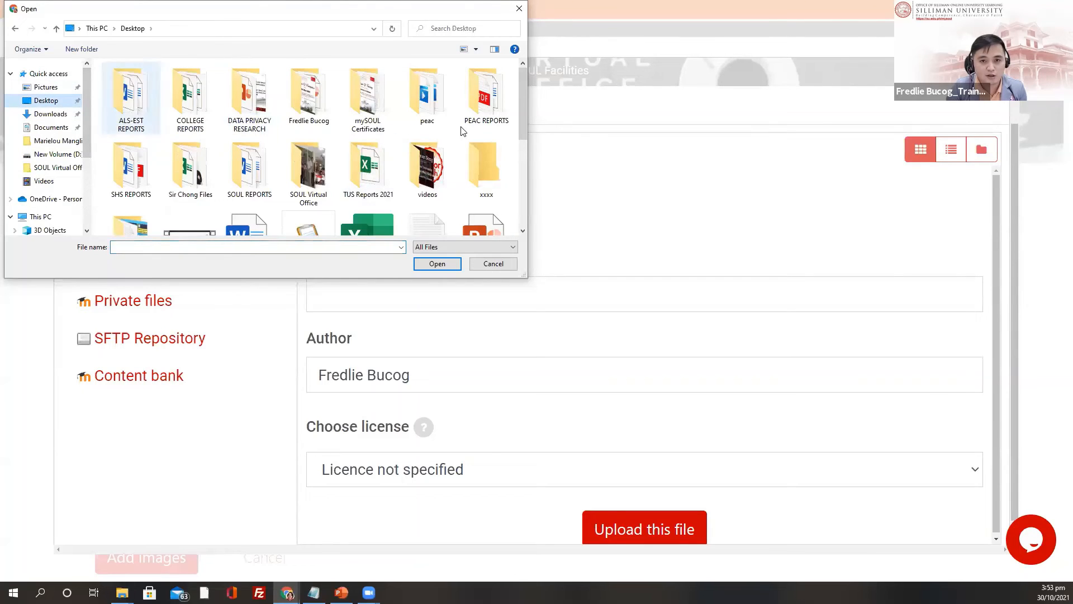
{"action": "scroll", "coordinate": [318, 200], "scroll_direction": "down", "scroll_amount": 1}
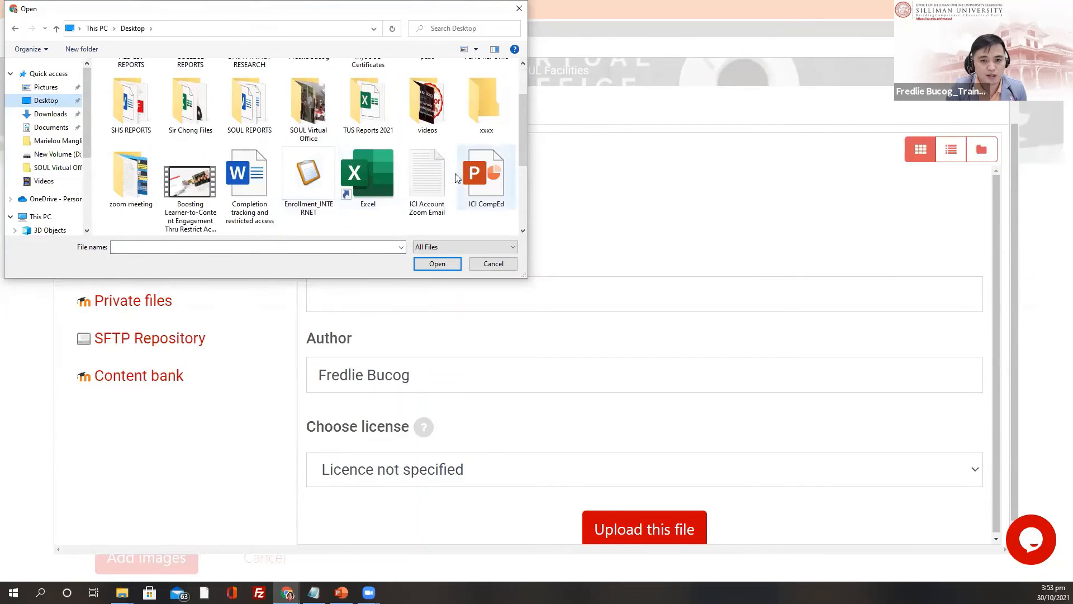
{"action": "double_click", "coordinate": [291, 126]}
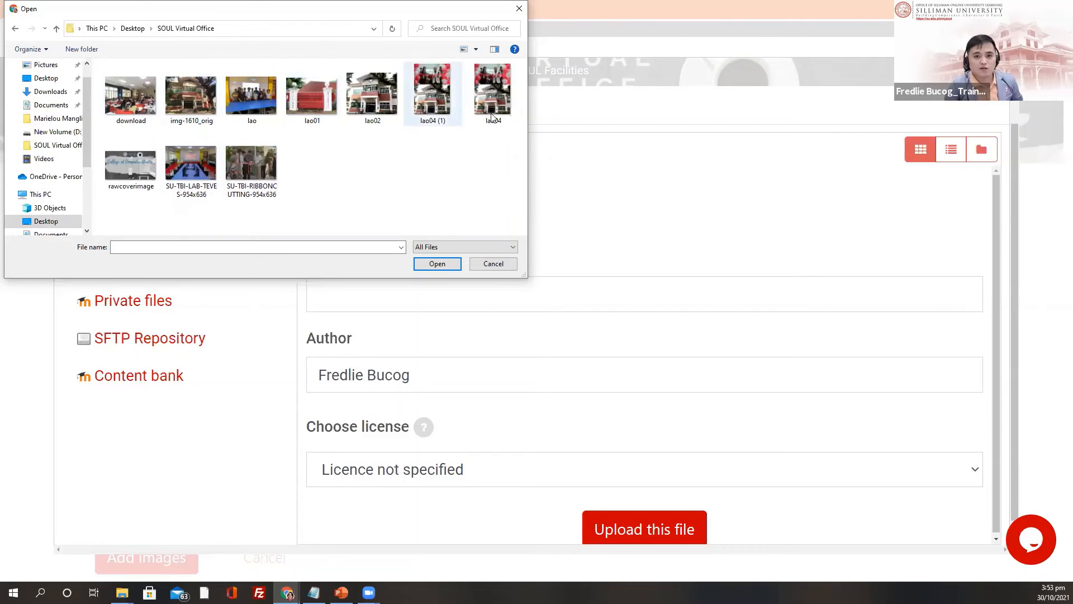
{"action": "left_click", "coordinate": [360, 94]}
{"action": "left_click", "coordinate": [330, 105]}
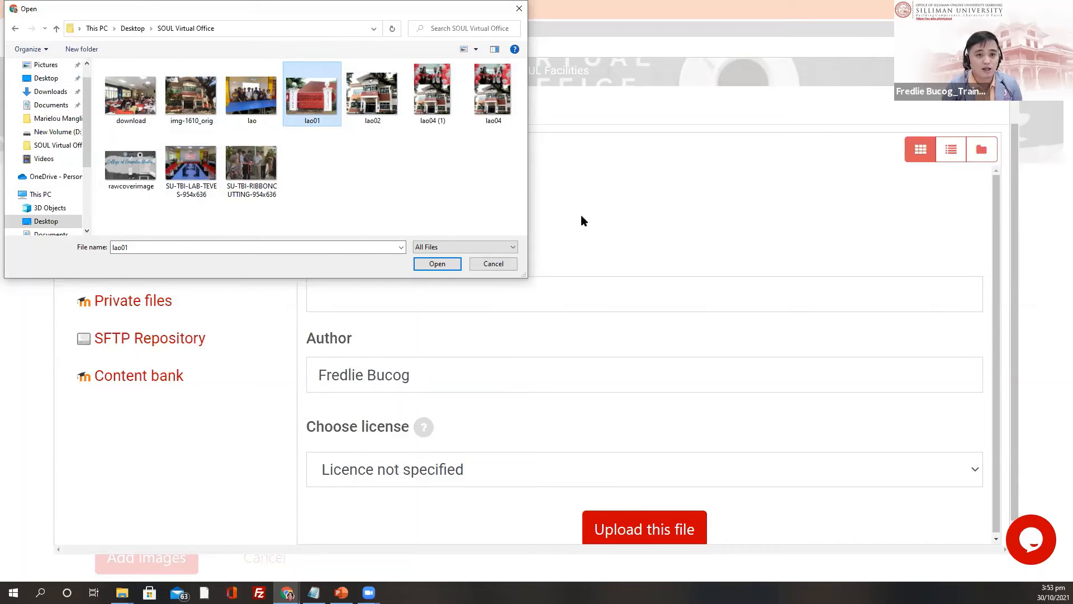
{"action": "left_click", "coordinate": [444, 267]}
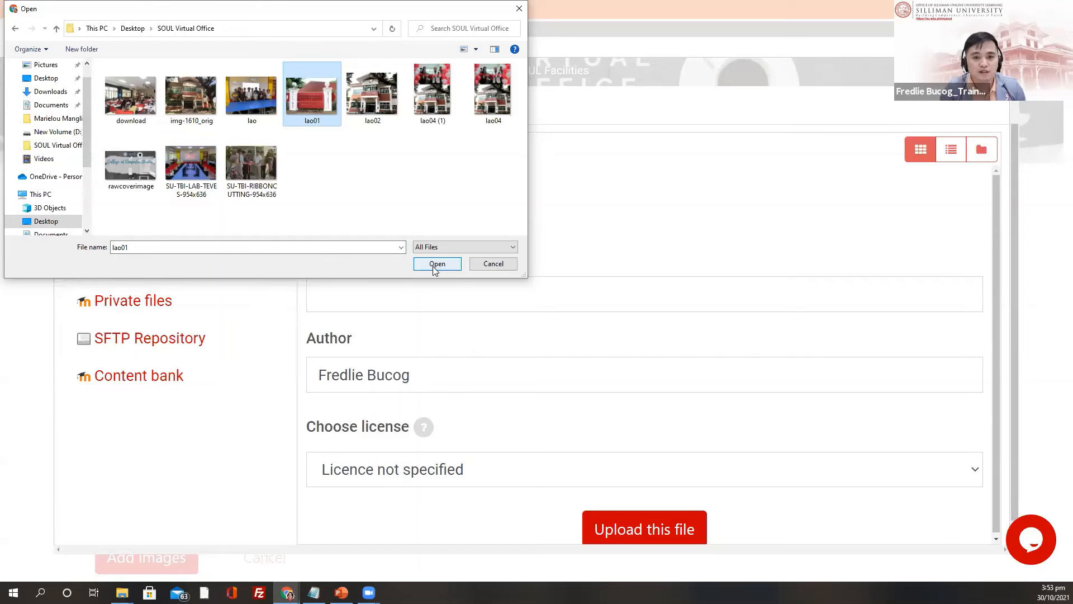
{"action": "left_click", "coordinate": [436, 267]}
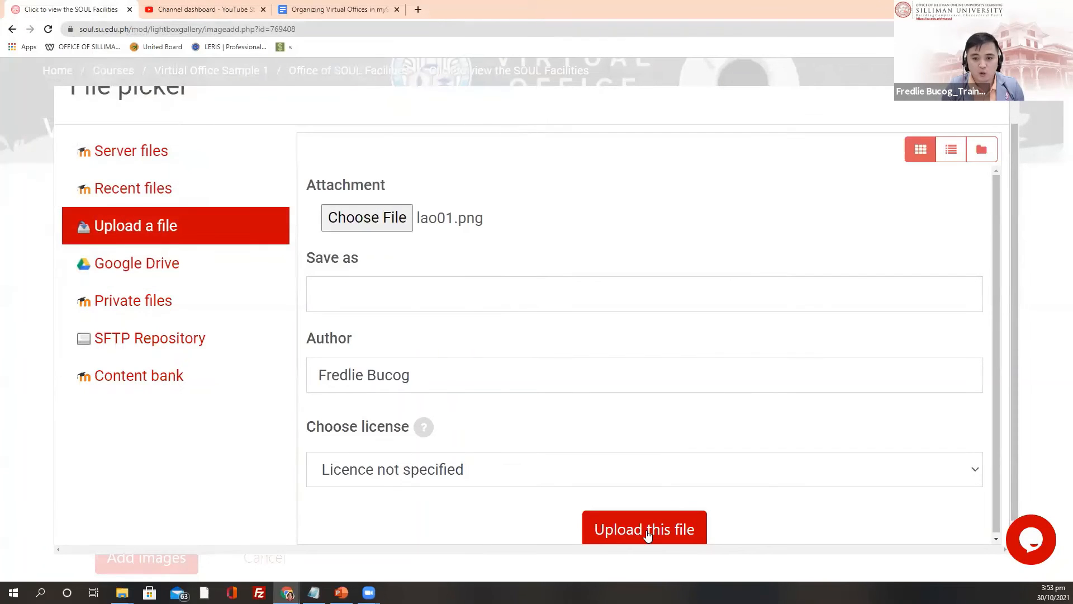
{"action": "left_click", "coordinate": [647, 534]}
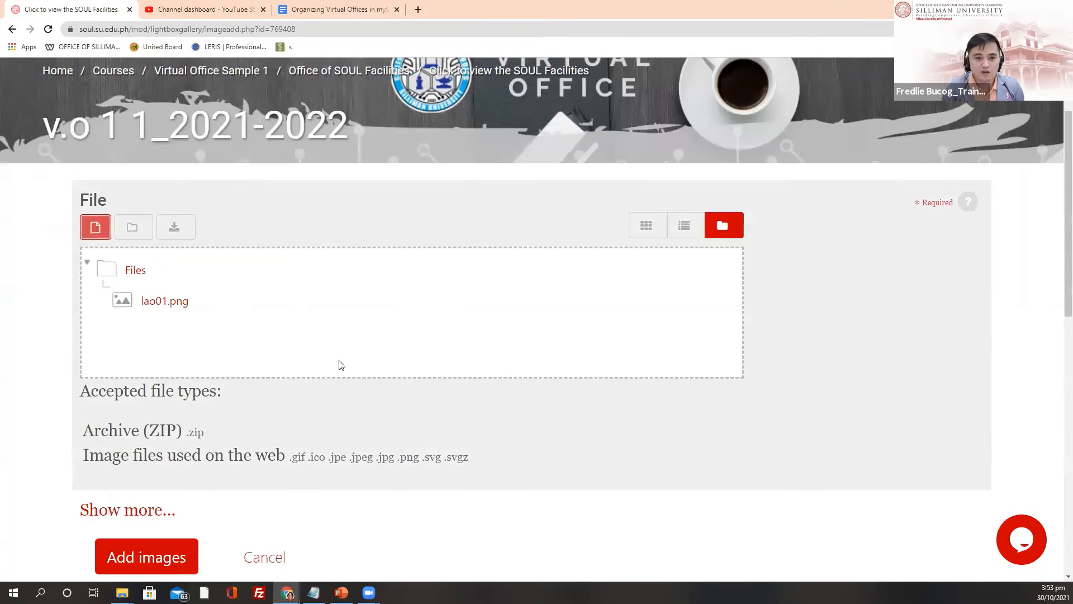
Step: Resize the browser window and bring the SOUL Virtual Office folder window up beside it
{"action": "scroll", "coordinate": [341, 365], "scroll_direction": "down", "scroll_amount": 1}
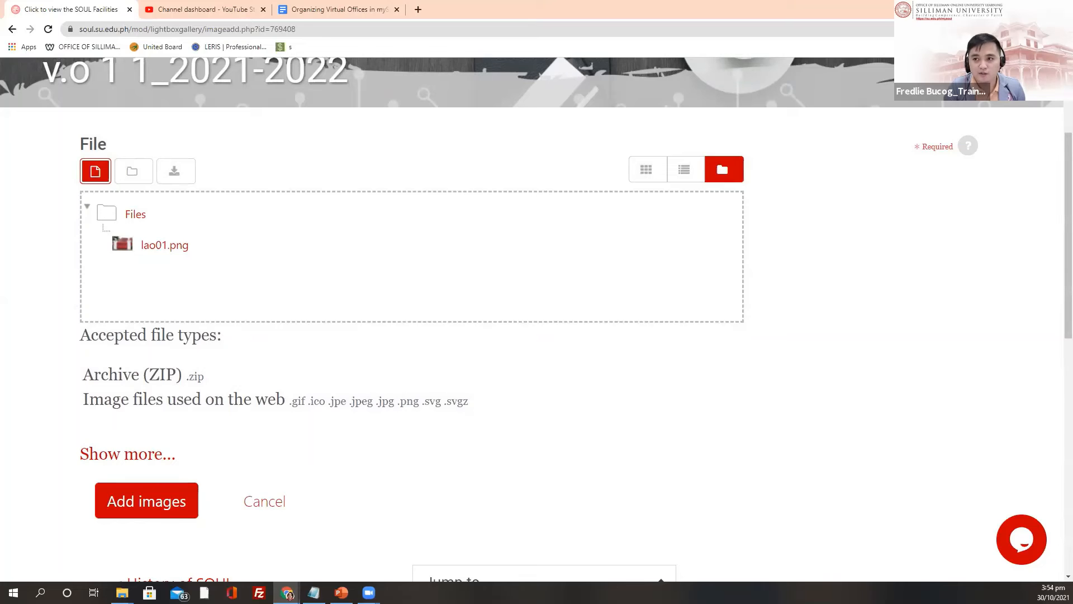
{"action": "left_click_drag", "start_coordinate": [394, 77], "coordinate": [412, 79]}
{"action": "left_click_drag", "start_coordinate": [425, 14], "coordinate": [920, 41]}
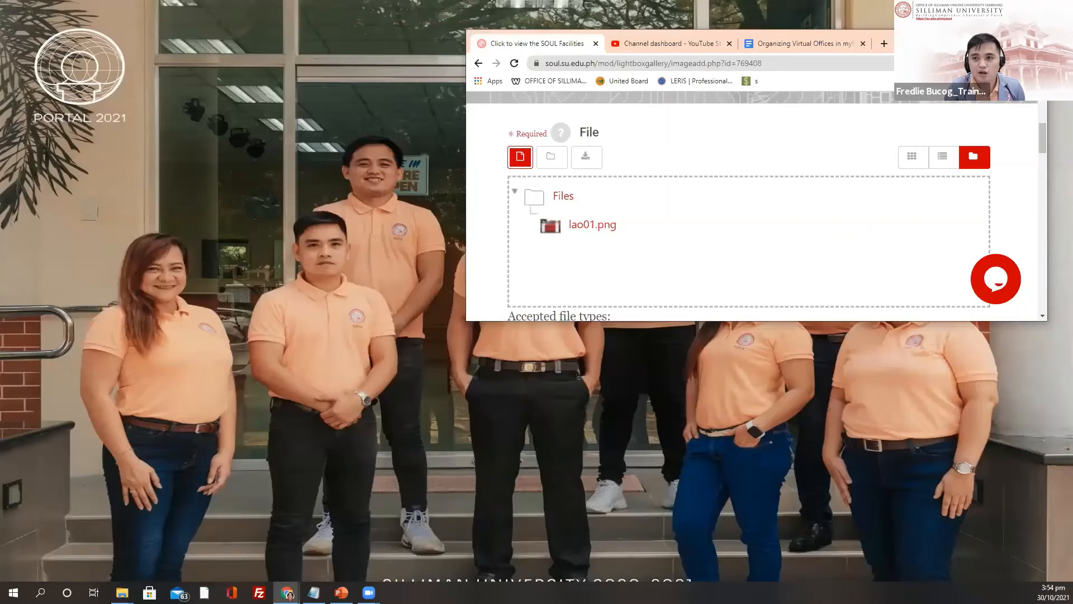
{"action": "double_click", "coordinate": [481, 321]}
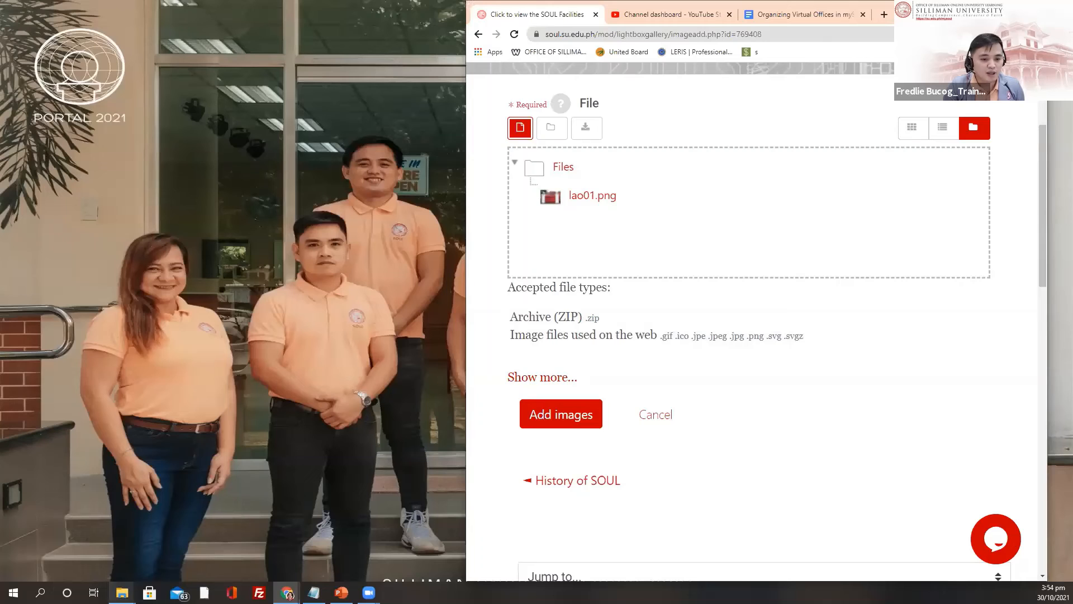
{"action": "mouse_move", "coordinate": [122, 591]}
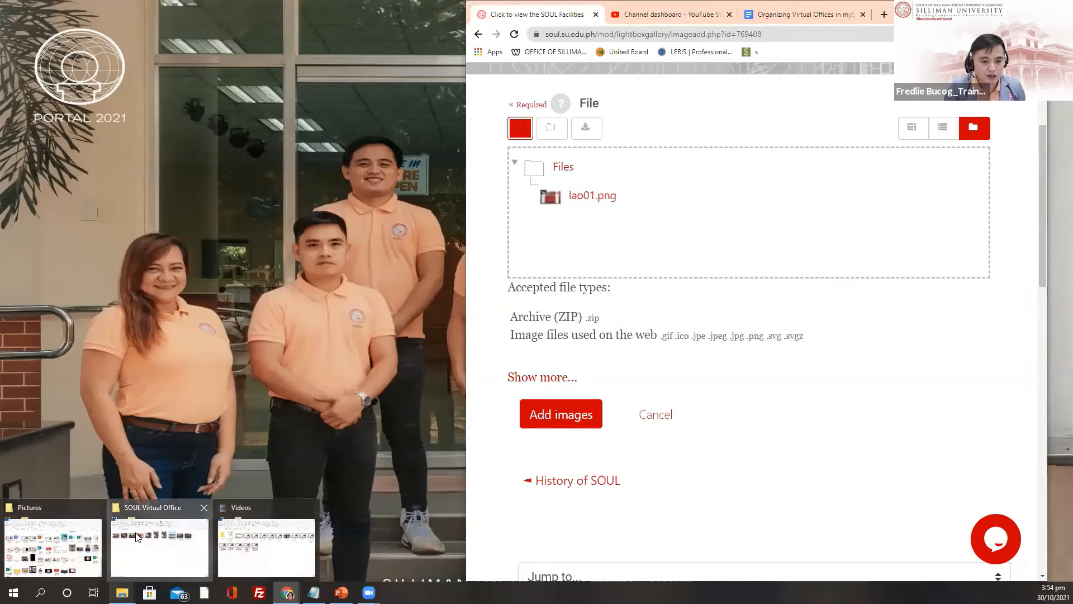
{"action": "left_click", "coordinate": [139, 539]}
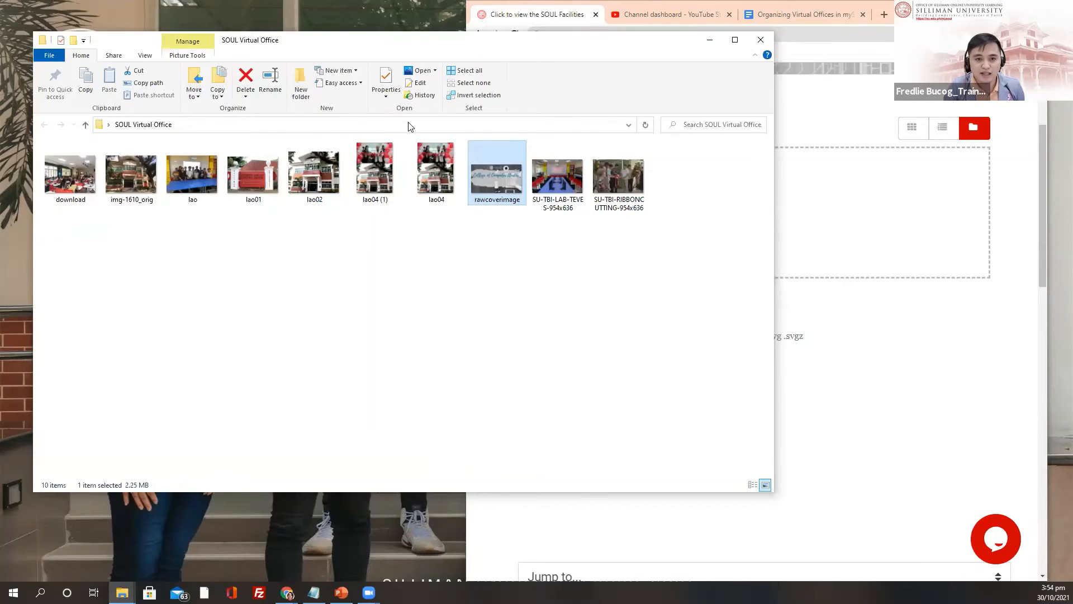
Step: Drag nine SOUL Virtual Office images into the gallery file area, overwriting the existing lao01.png
{"action": "left_click_drag", "start_coordinate": [774, 126], "coordinate": [433, 126]}
{"action": "left_click", "coordinate": [341, 174]}
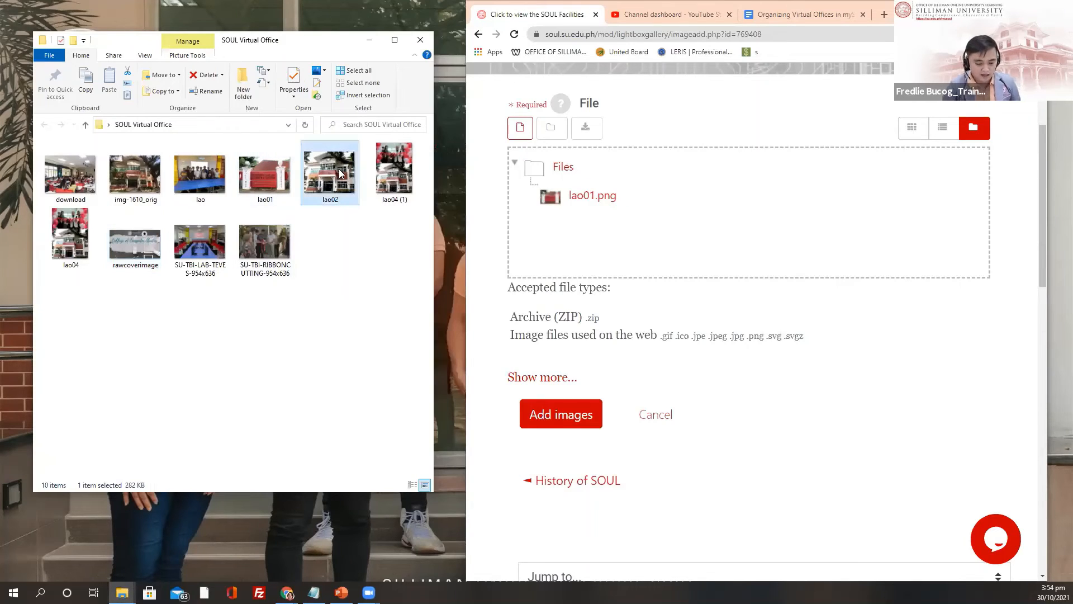
{"action": "key", "text": "shift+Right"}
{"action": "key", "text": "shift+Right"}
{"action": "key", "text": "shift+Right"}
{"action": "key", "text": "shift+Right"}
{"action": "key", "text": "shift+Right"}
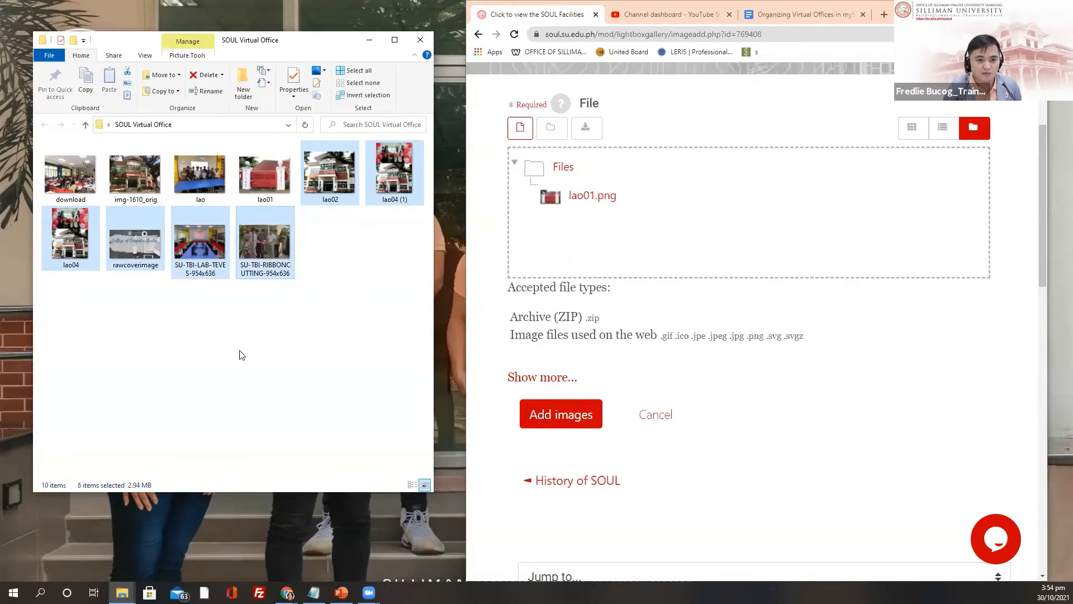
{"action": "left_click", "coordinate": [332, 180]}
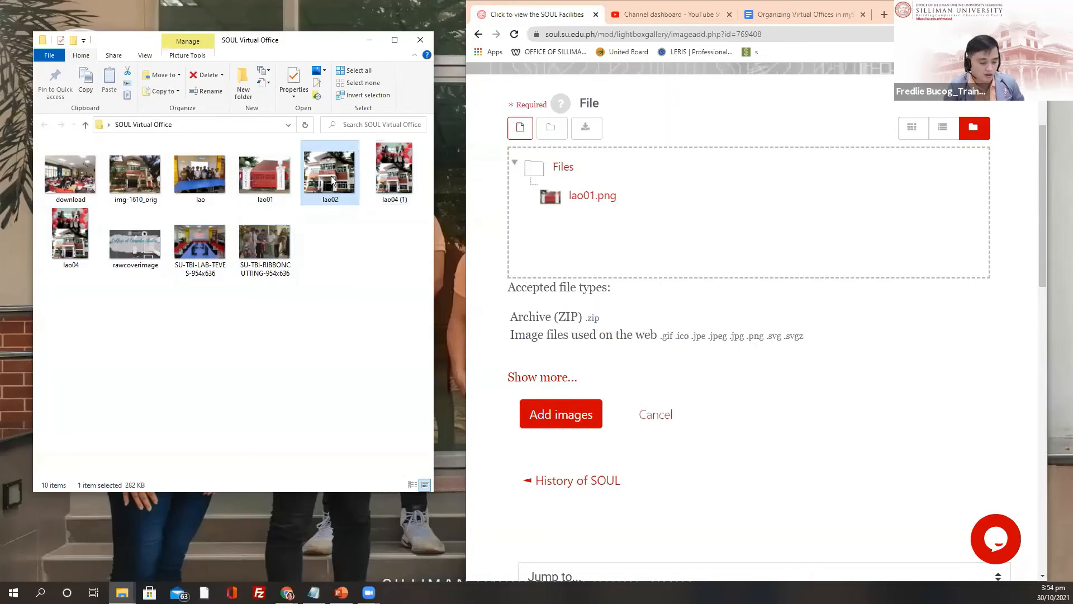
{"action": "left_click", "coordinate": [392, 176], "text": "ctrl"}
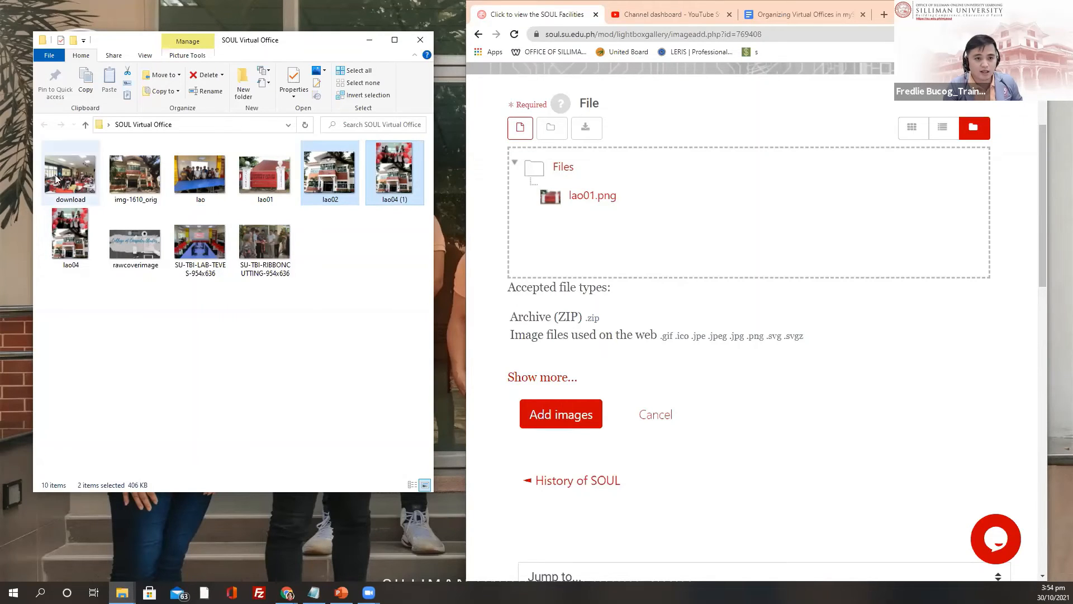
{"action": "left_click", "coordinate": [134, 173], "text": "ctrl"}
{"action": "left_click", "coordinate": [200, 174], "text": "ctrl"}
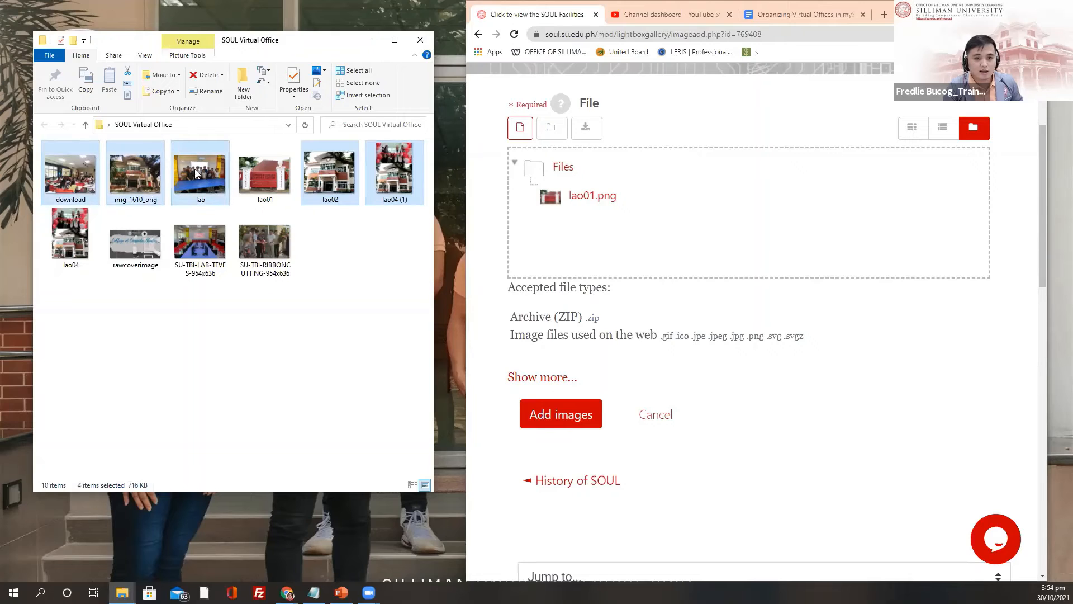
{"action": "left_click", "coordinate": [265, 173], "text": "ctrl"}
{"action": "left_click", "coordinate": [83, 244], "text": "ctrl"}
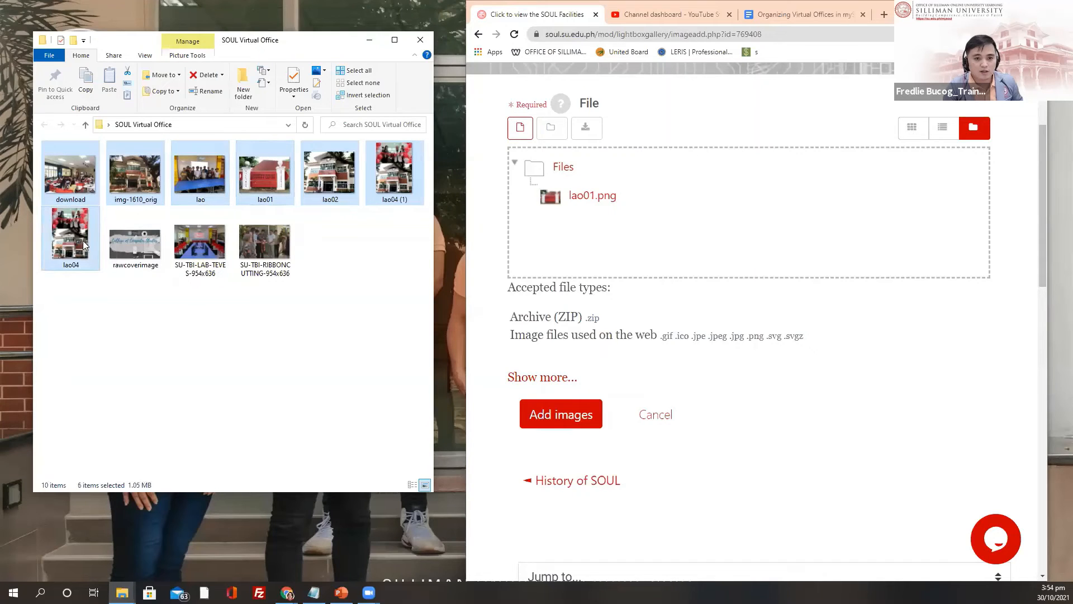
{"action": "left_click", "coordinate": [261, 243], "text": "ctrl"}
{"action": "left_click", "coordinate": [198, 242], "text": "ctrl"}
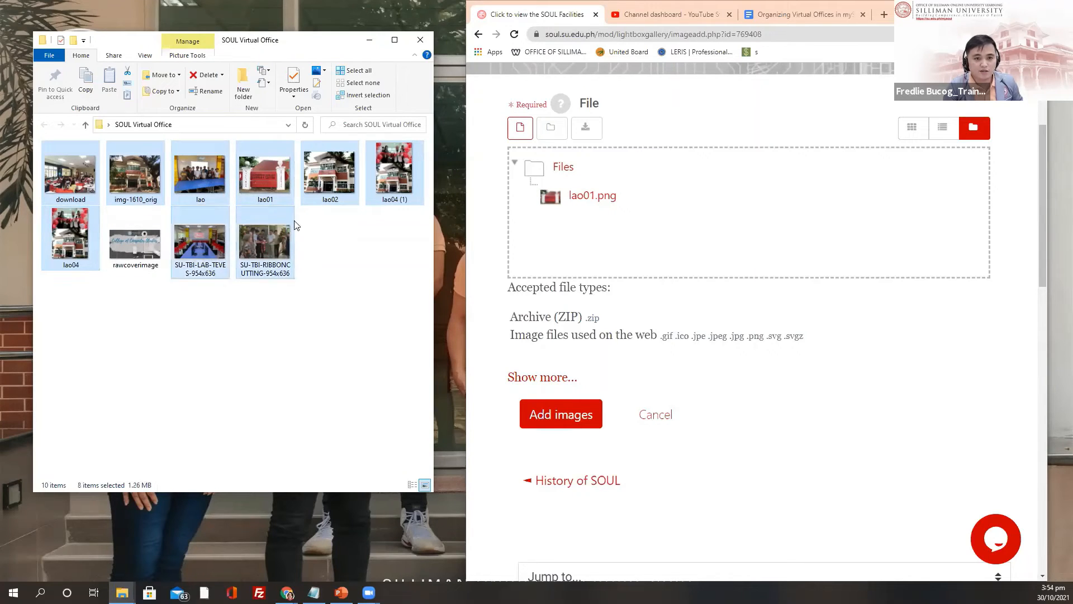
{"action": "left_click_drag", "start_coordinate": [479, 174], "coordinate": [814, 247]}
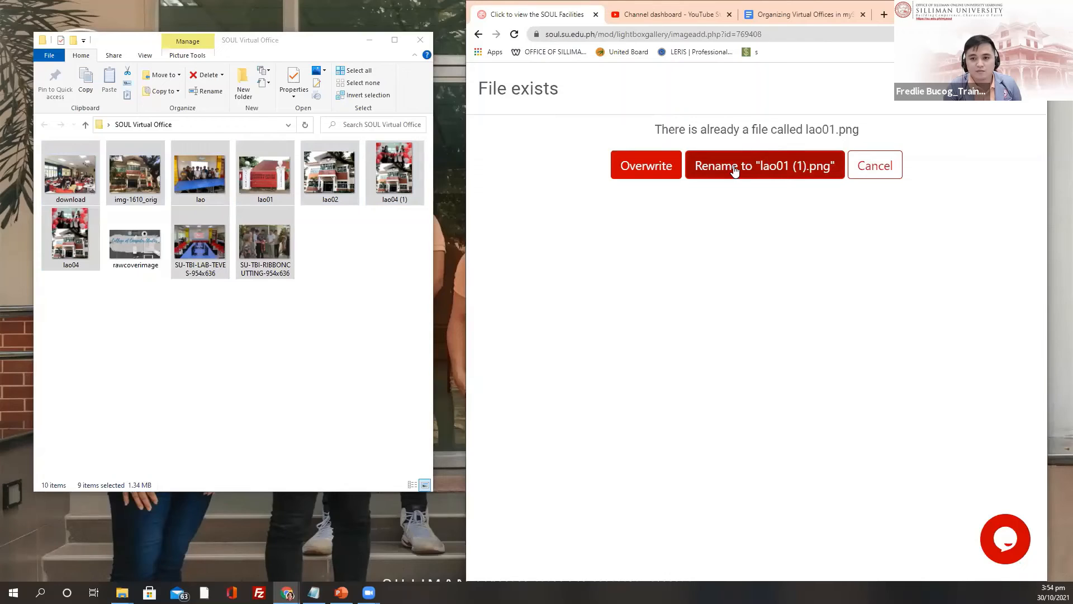
{"action": "left_click", "coordinate": [641, 168]}
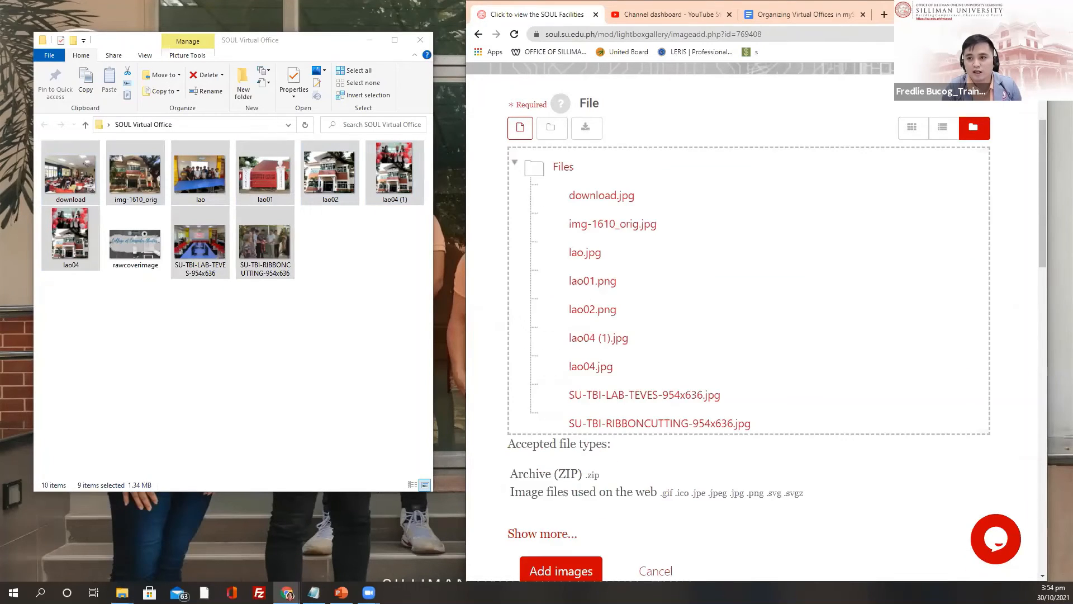
Step: Maximise the browser and add the nine uploaded images to the Click to view the SOUL Facilities gallery
{"action": "left_click", "coordinate": [1008, 8]}
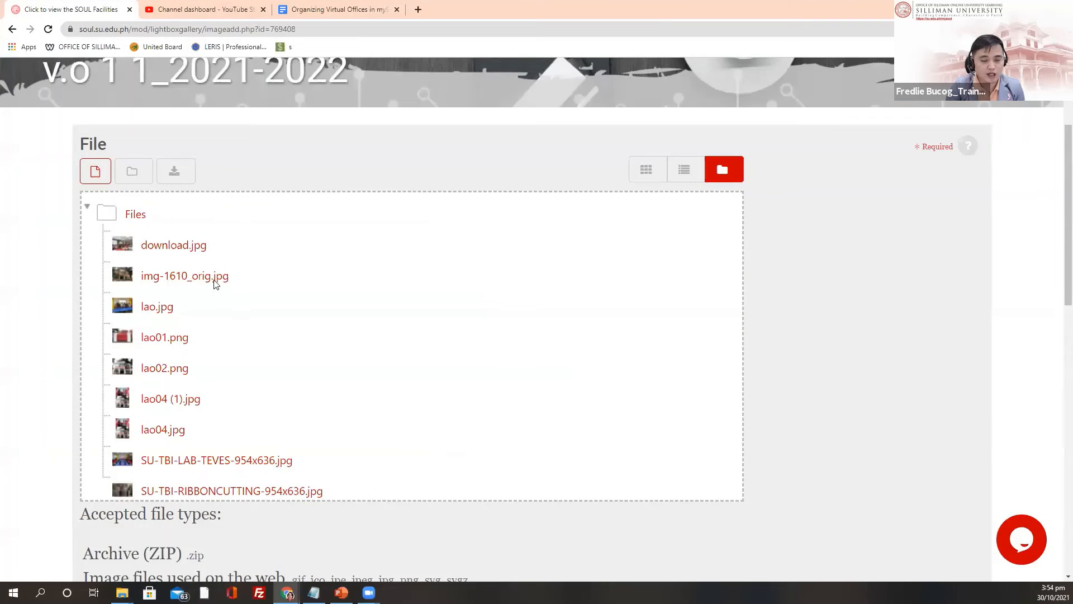
{"action": "scroll", "coordinate": [307, 300], "scroll_direction": "down", "scroll_amount": 1}
{"action": "scroll", "coordinate": [359, 309], "scroll_direction": "up", "scroll_amount": 4}
{"action": "scroll", "coordinate": [340, 354], "scroll_direction": "down", "scroll_amount": 7}
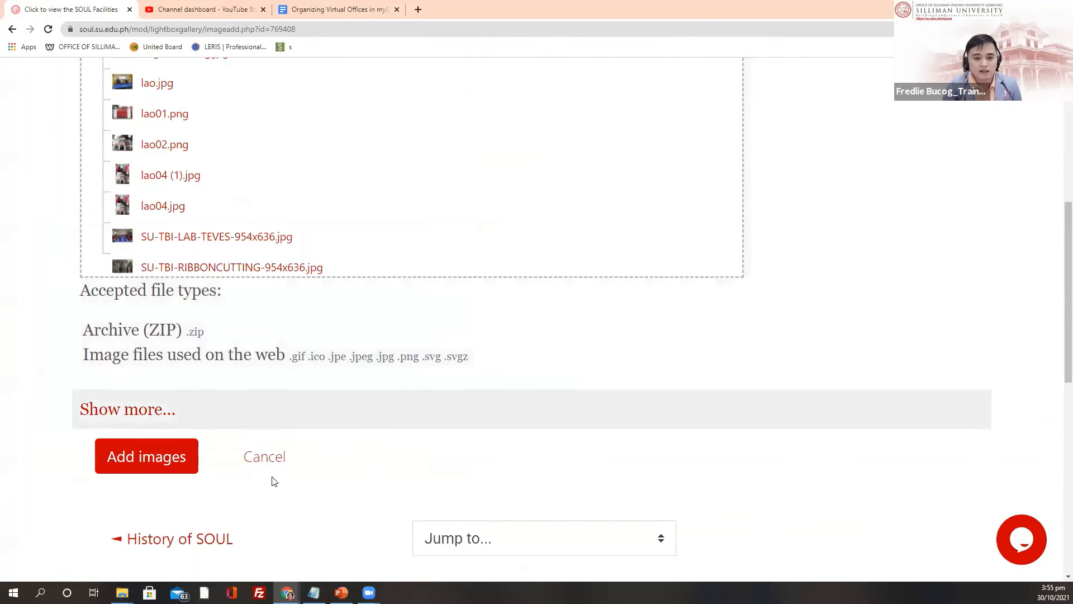
{"action": "scroll", "coordinate": [347, 430], "scroll_direction": "up", "scroll_amount": 4}
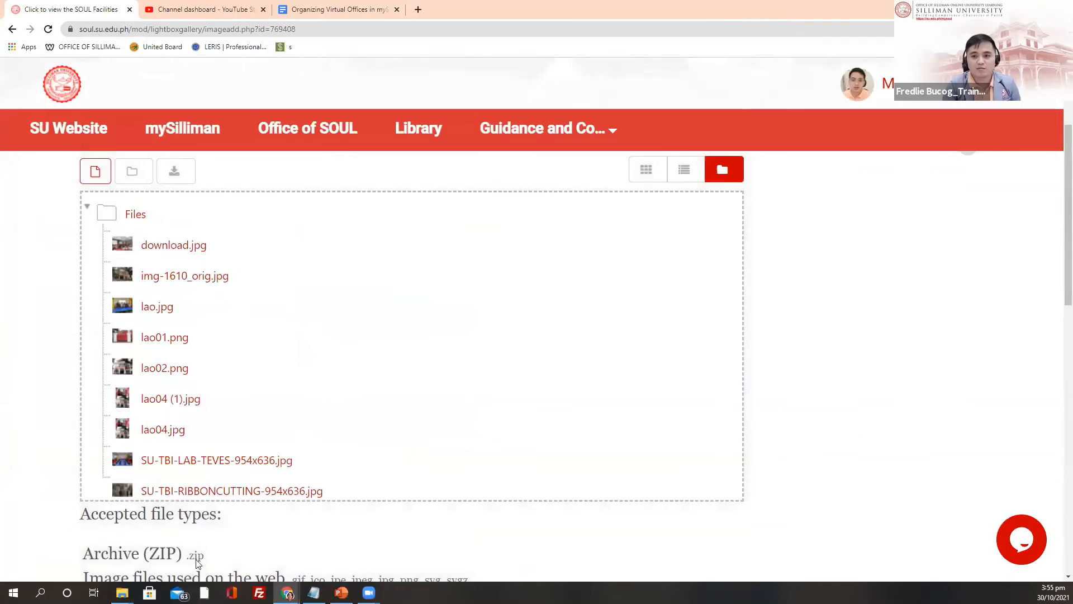
{"action": "scroll", "coordinate": [740, 510], "scroll_direction": "up", "scroll_amount": 3}
{"action": "scroll", "coordinate": [166, 223], "scroll_direction": "down", "scroll_amount": 11}
{"action": "left_click", "coordinate": [136, 232]}
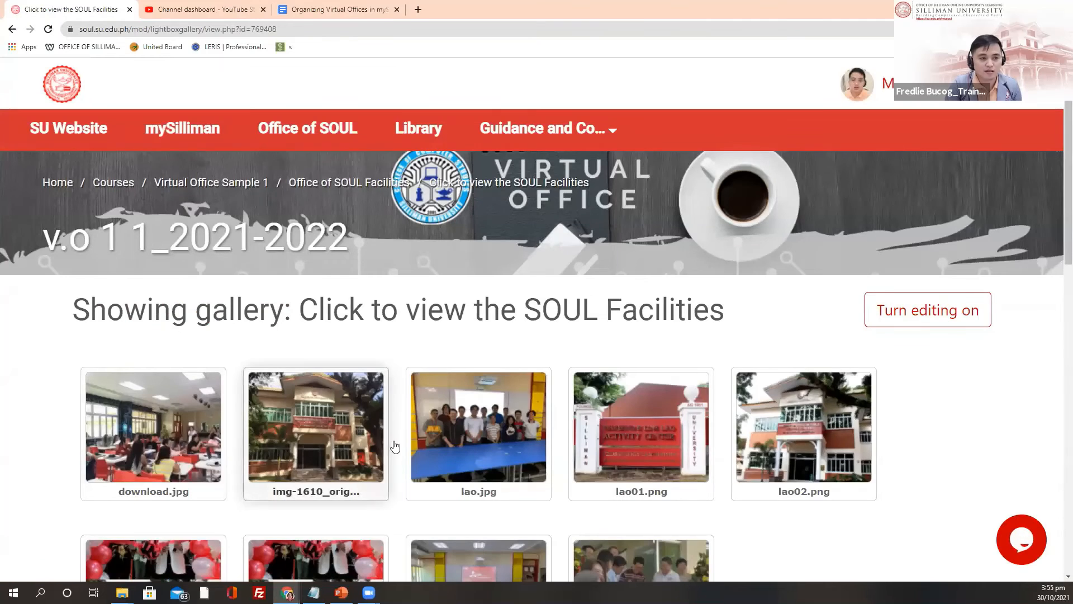
{"action": "scroll", "coordinate": [469, 369], "scroll_direction": "down", "scroll_amount": 2}
{"action": "scroll", "coordinate": [506, 230], "scroll_direction": "down", "scroll_amount": 2}
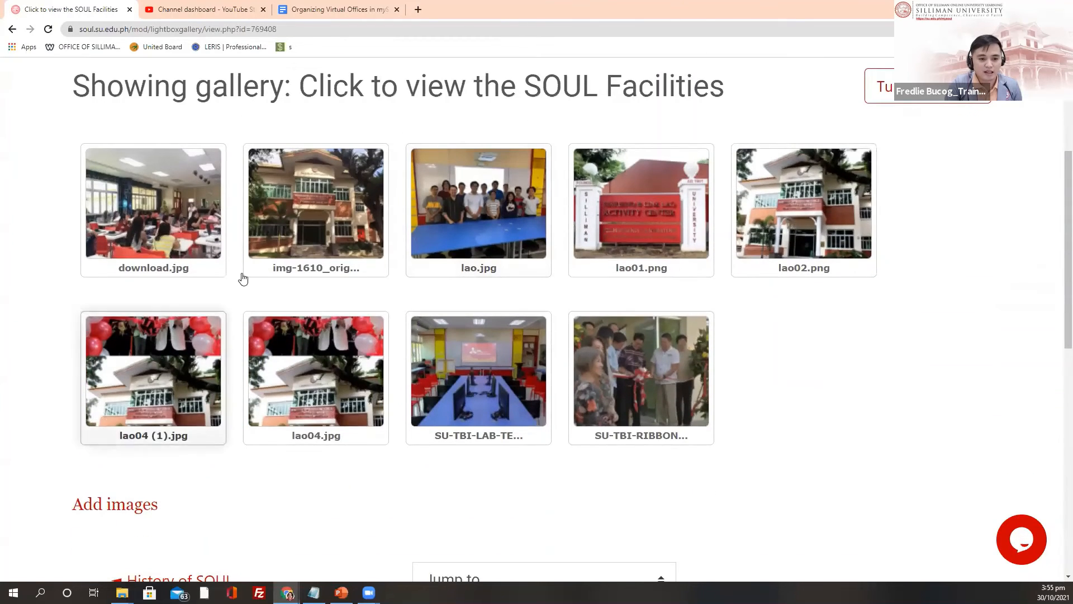
{"action": "scroll", "coordinate": [501, 324], "scroll_direction": "up", "scroll_amount": 2}
{"action": "scroll", "coordinate": [531, 340], "scroll_direction": "up", "scroll_amount": 2}
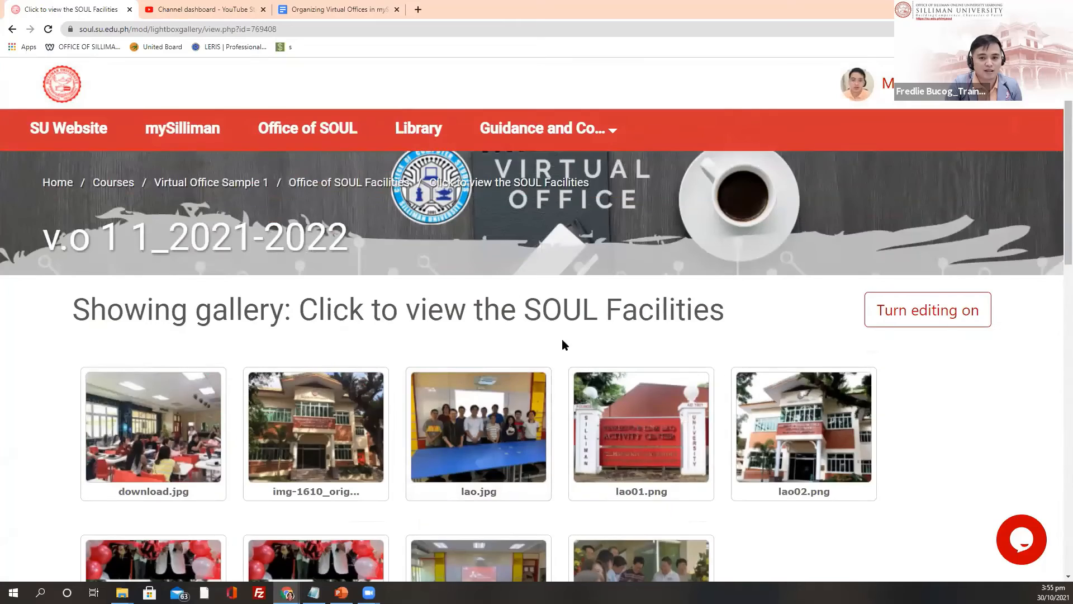
{"action": "scroll", "coordinate": [561, 338], "scroll_direction": "down", "scroll_amount": 3}
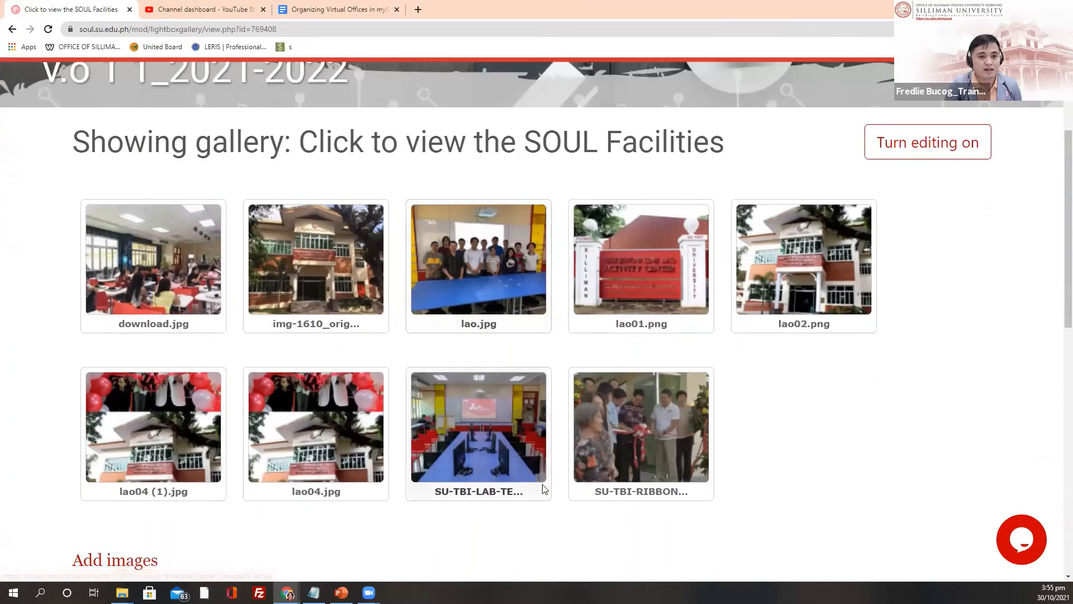
{"action": "left_click", "coordinate": [149, 269]}
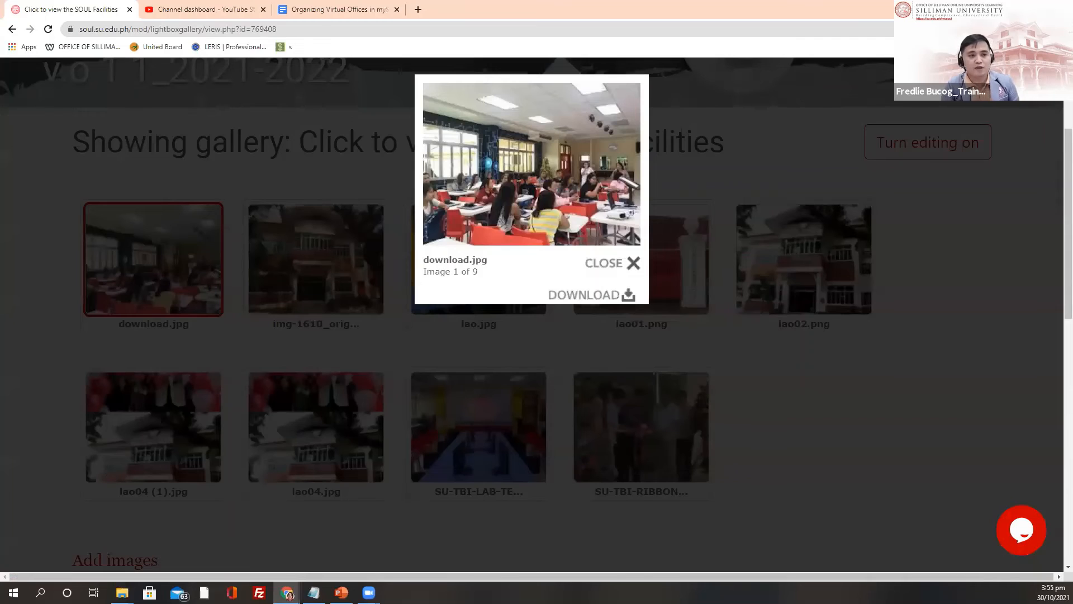
{"action": "mouse_move", "coordinate": [548, 188]}
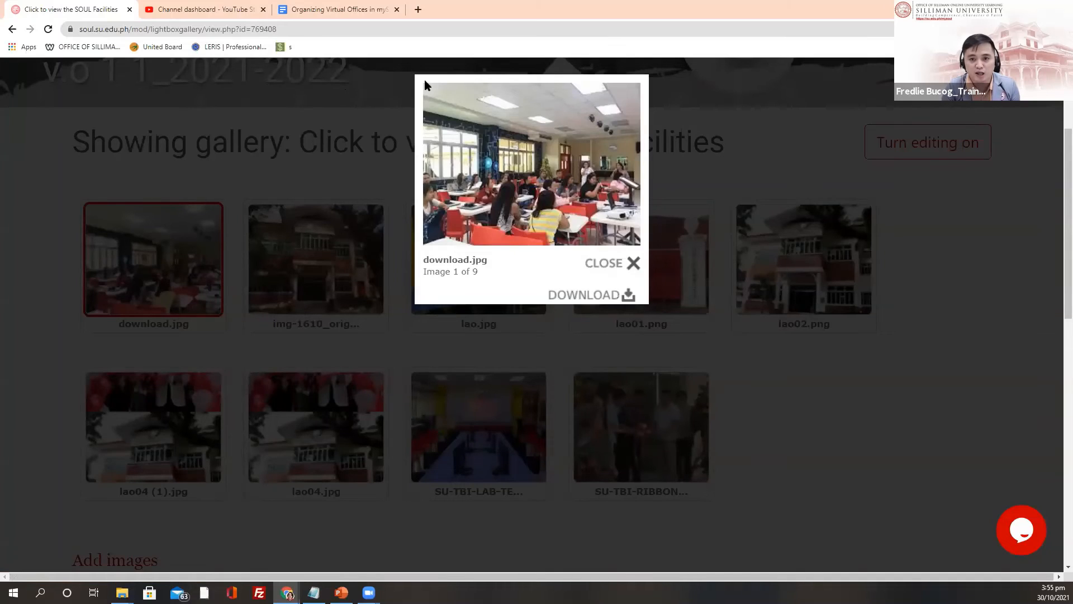
{"action": "mouse_move", "coordinate": [618, 111]}
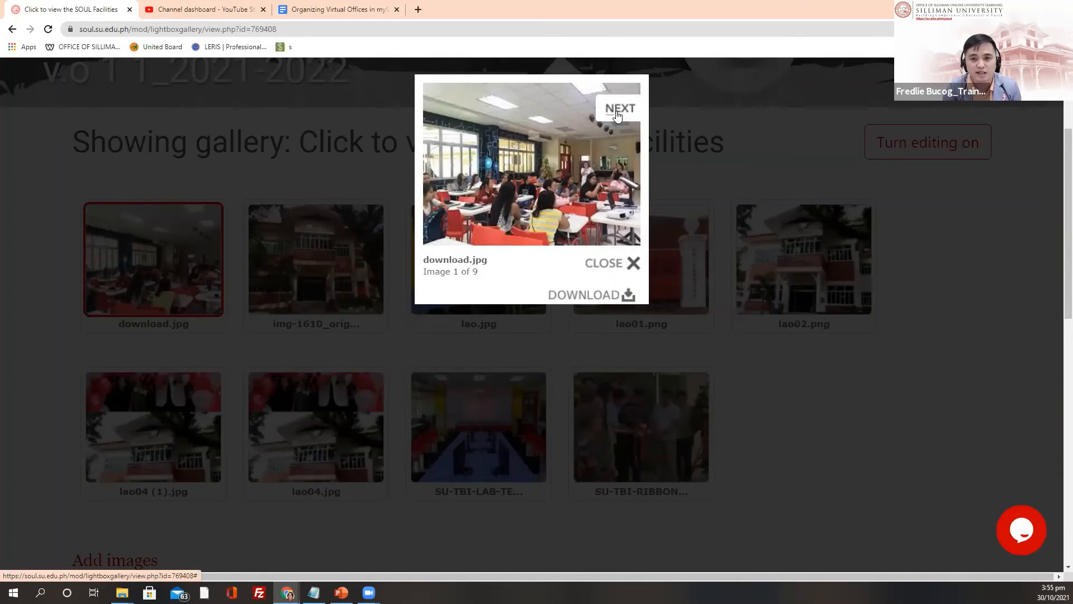
{"action": "left_click", "coordinate": [617, 113]}
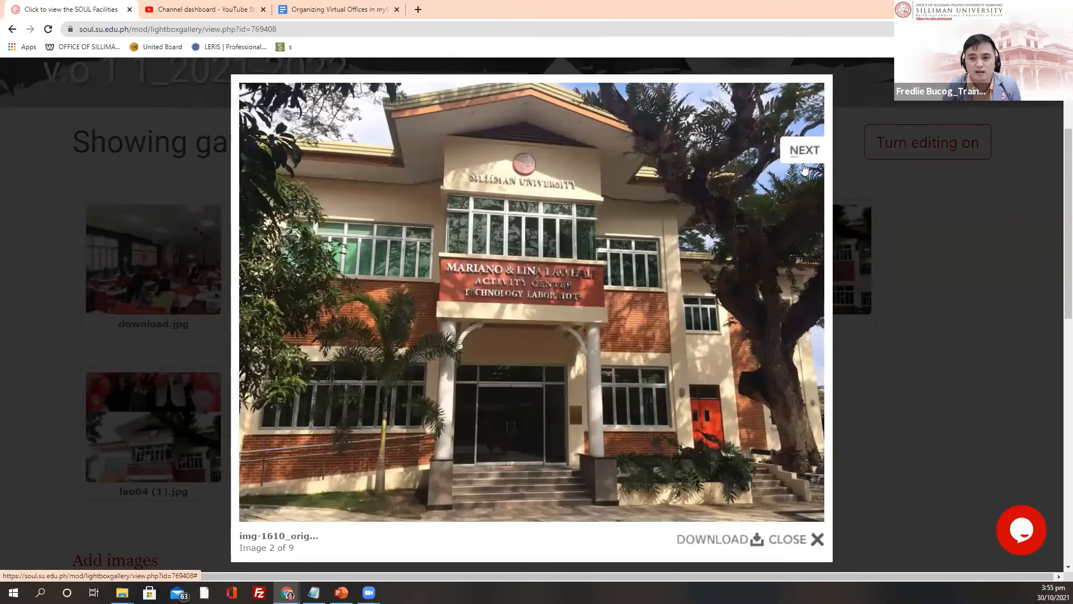
{"action": "left_click", "coordinate": [800, 155]}
{"action": "left_click", "coordinate": [802, 157]}
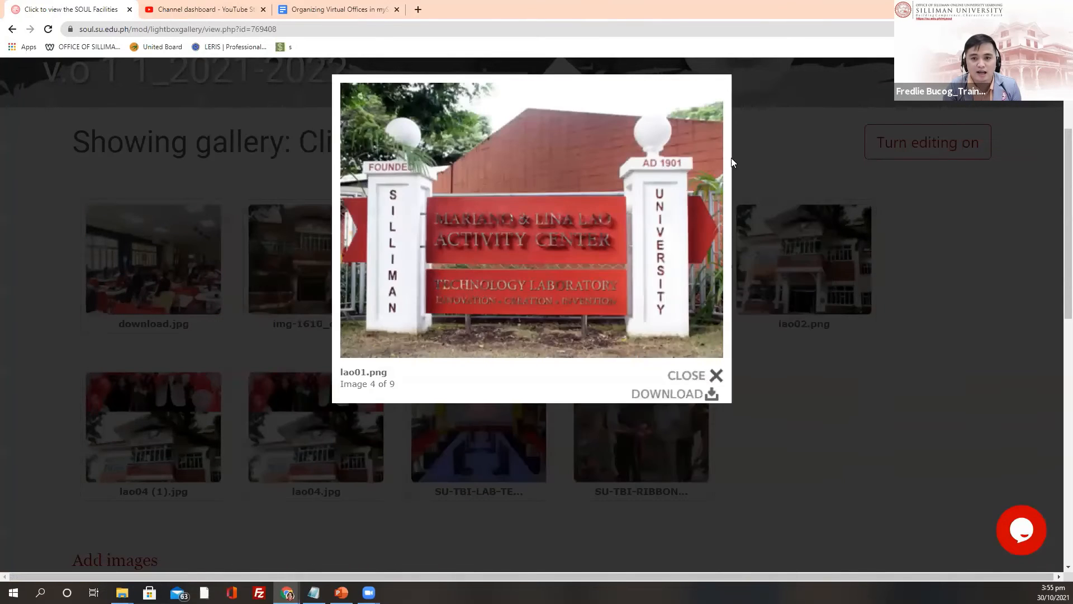
{"action": "left_click", "coordinate": [705, 130]}
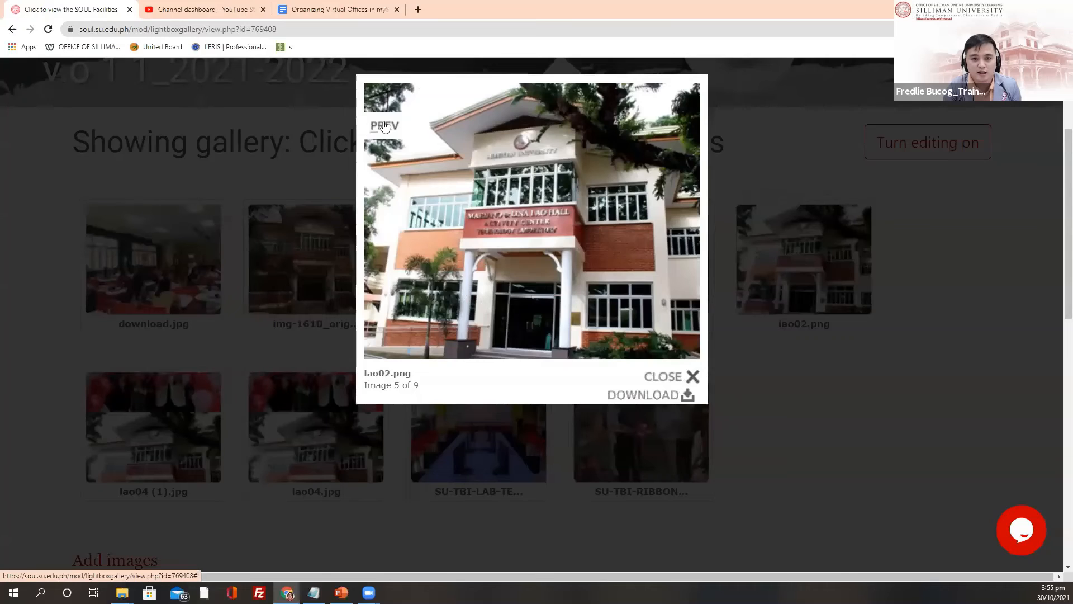
{"action": "left_click", "coordinate": [385, 127]}
{"action": "left_click", "coordinate": [366, 132]}
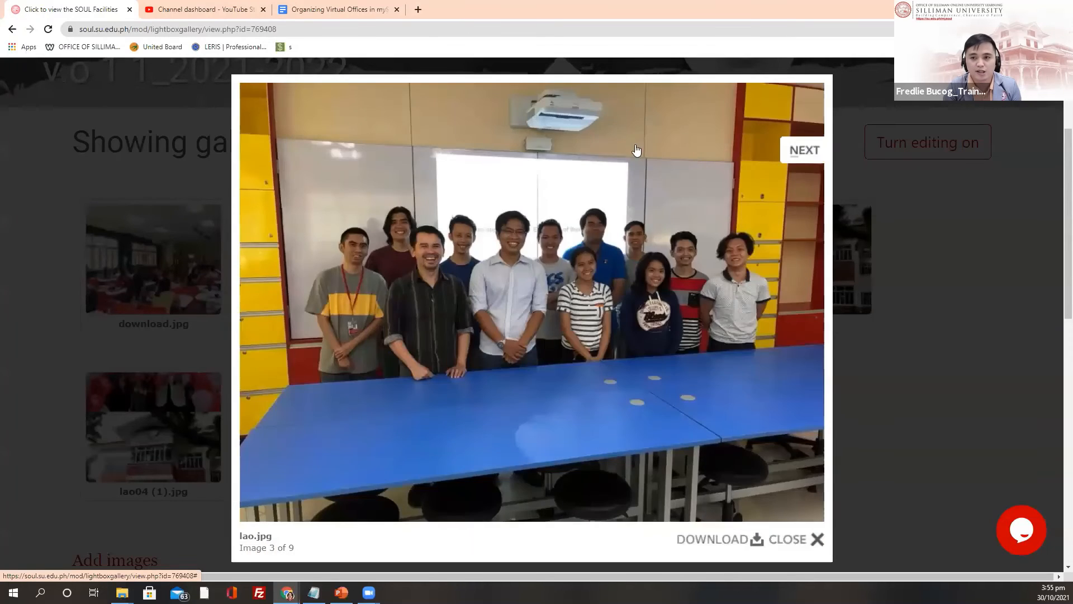
{"action": "left_click", "coordinate": [800, 149]}
{"action": "left_click", "coordinate": [990, 298]}
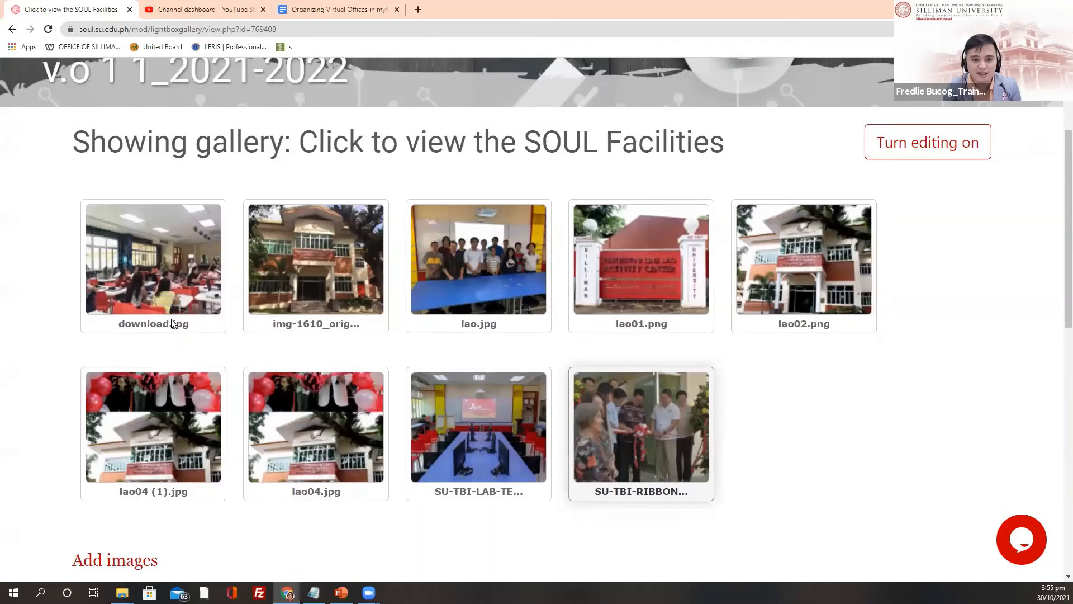
Step: Zoom the gallery page out two steps so all nine photos fit on screen
{"action": "scroll", "coordinate": [134, 319], "scroll_direction": "down", "scroll_amount": 2}
{"action": "scroll", "coordinate": [136, 323], "scroll_direction": "up", "scroll_amount": 1}
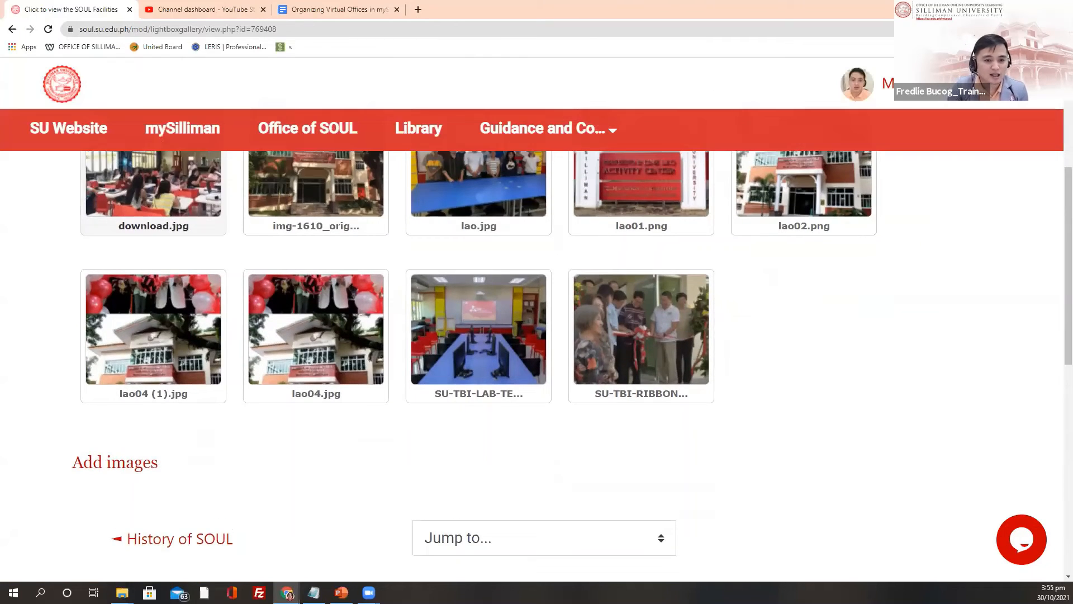
{"action": "scroll", "coordinate": [112, 327], "scroll_direction": "up", "scroll_amount": 2}
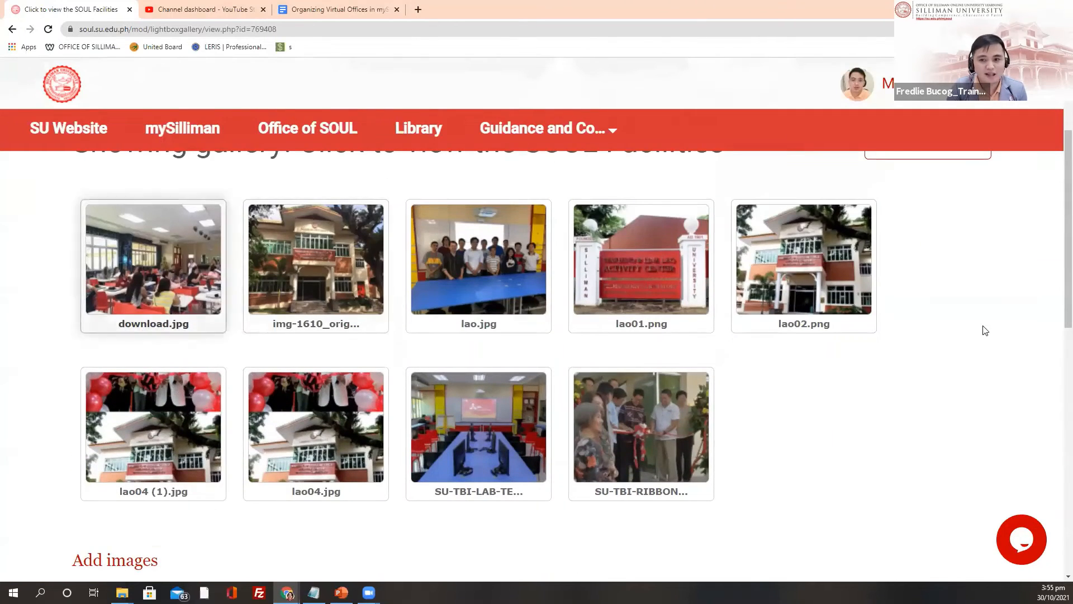
{"action": "scroll", "coordinate": [721, 386], "scroll_direction": "up", "scroll_amount": 1}
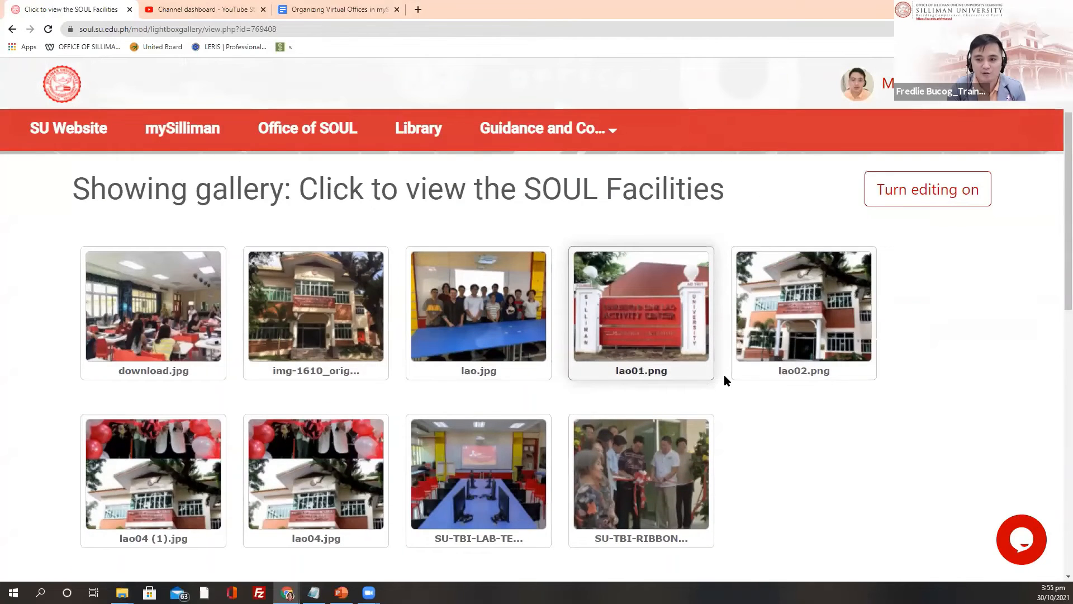
{"action": "scroll", "coordinate": [724, 380], "scroll_direction": "up", "scroll_amount": 2}
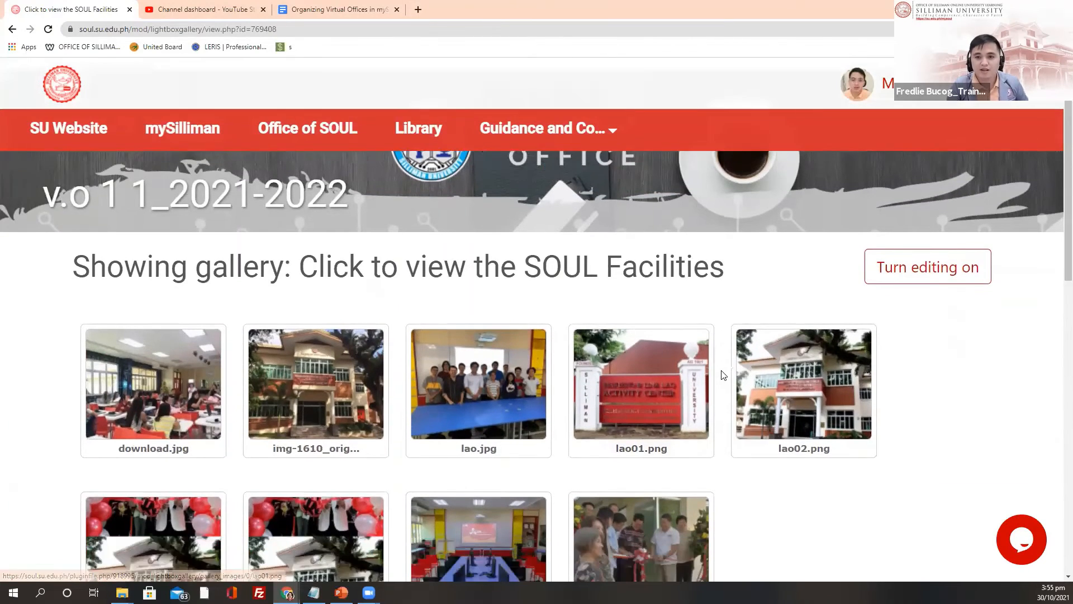
{"action": "key", "text": "ctrl+minus"}
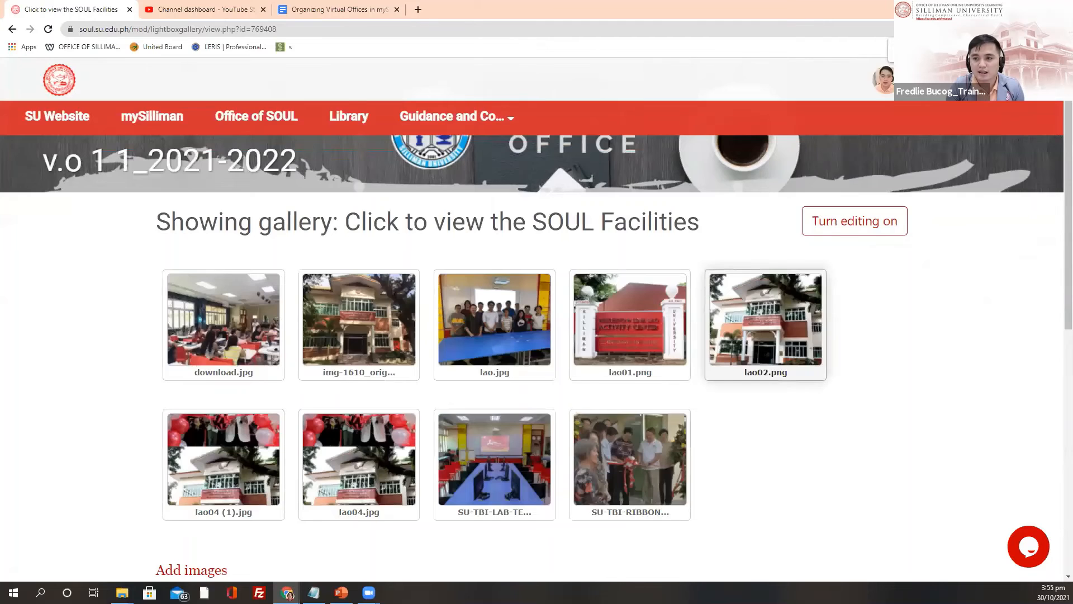
{"action": "key", "text": "ctrl+minus"}
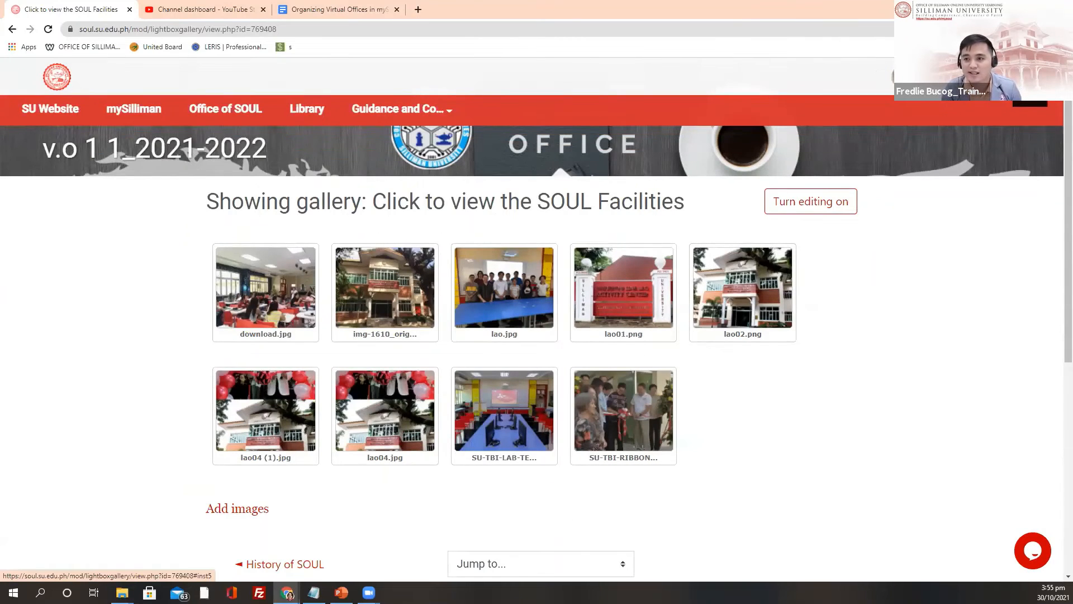
Step: Turn editing on for the gallery after briefly checking its administration panel
{"action": "left_click", "coordinate": [1030, 77]}
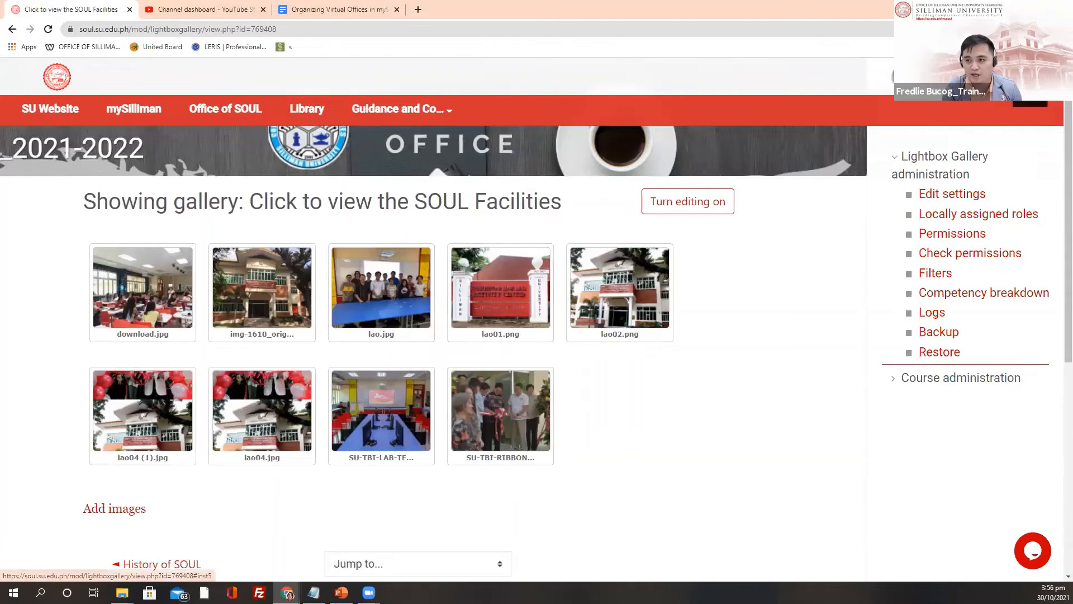
{"action": "left_click", "coordinate": [1031, 85]}
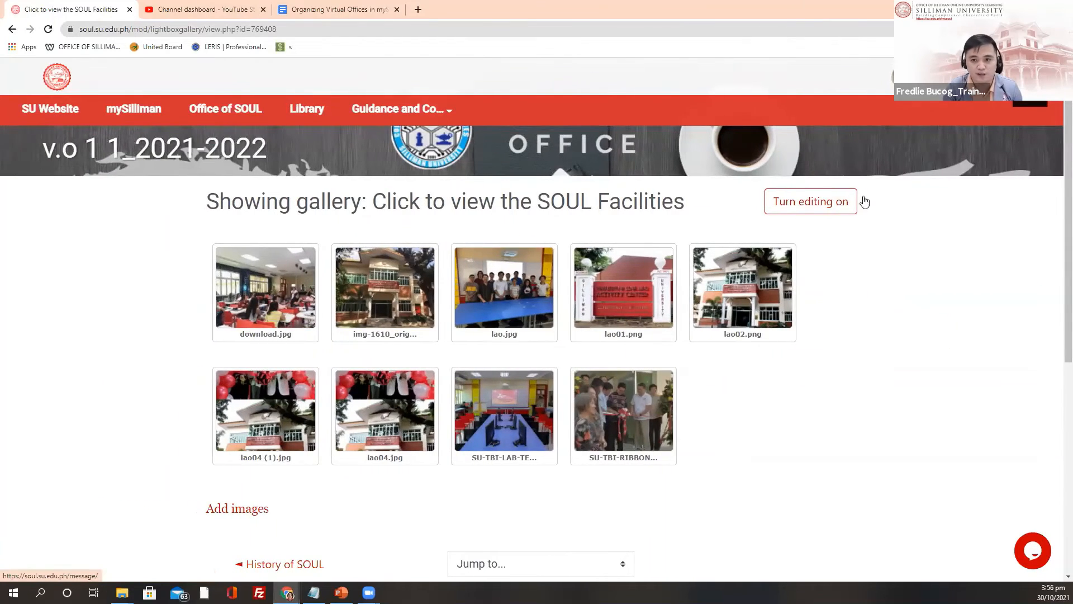
{"action": "left_click", "coordinate": [808, 211]}
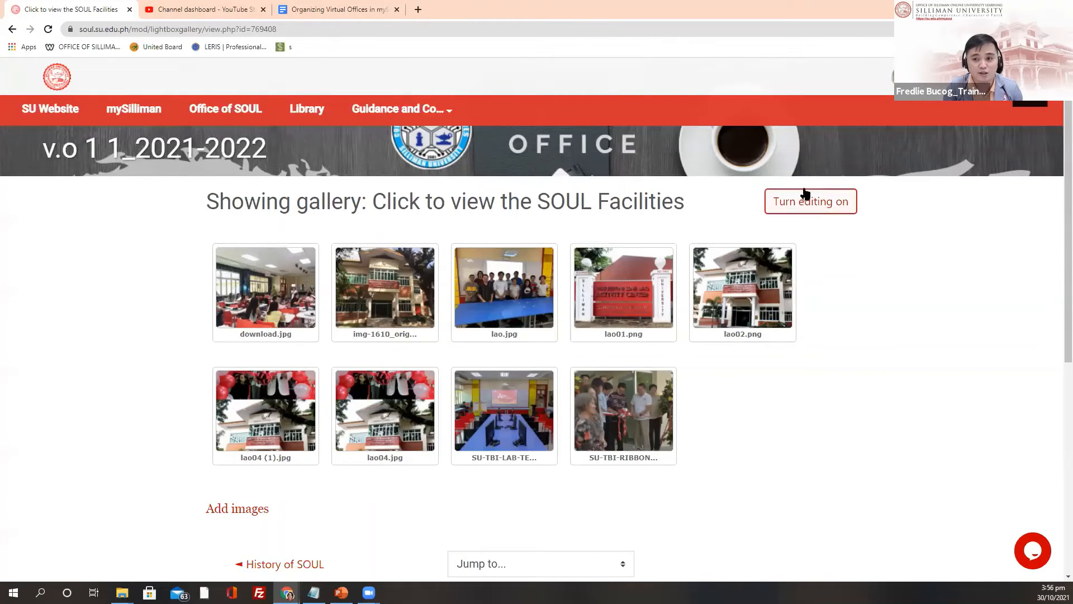
Step: Turn on gallery editing and check the action choices for download.jpg
{"action": "left_click", "coordinate": [793, 206]}
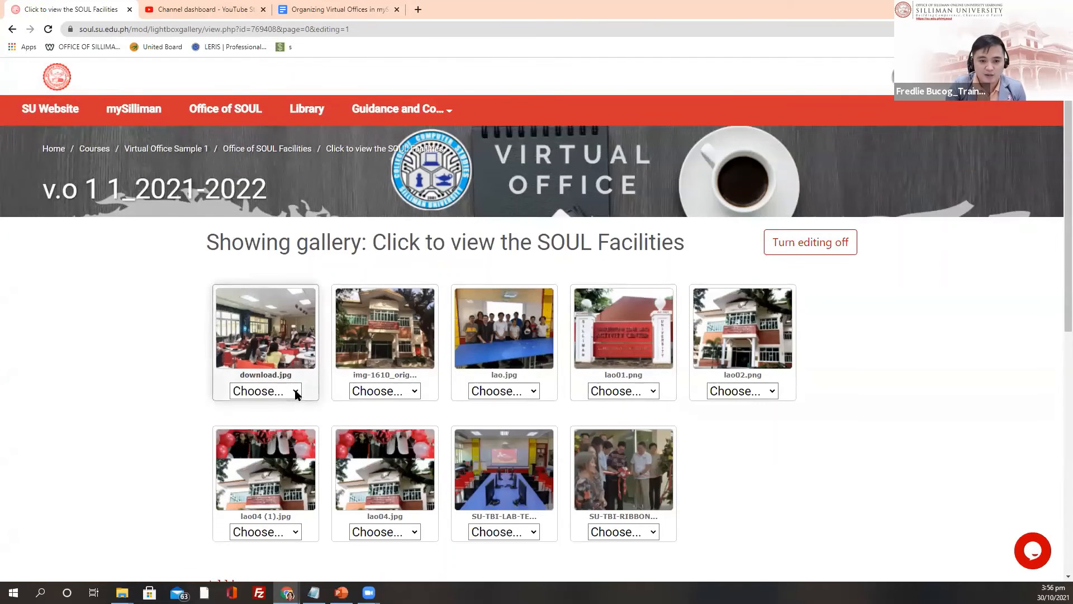
{"action": "left_click", "coordinate": [295, 392]}
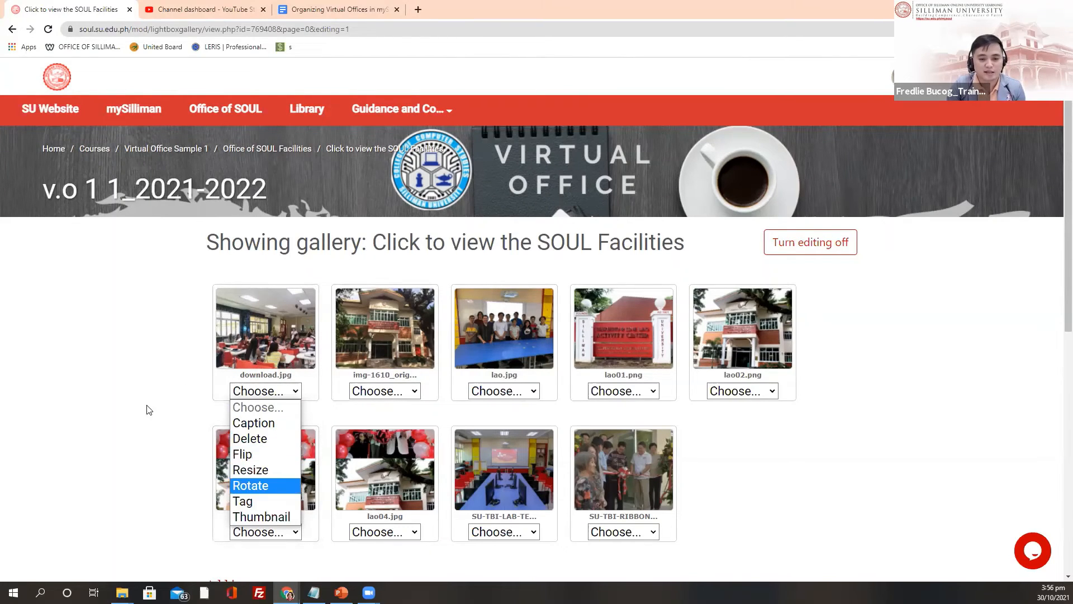
{"action": "left_click", "coordinate": [126, 383]}
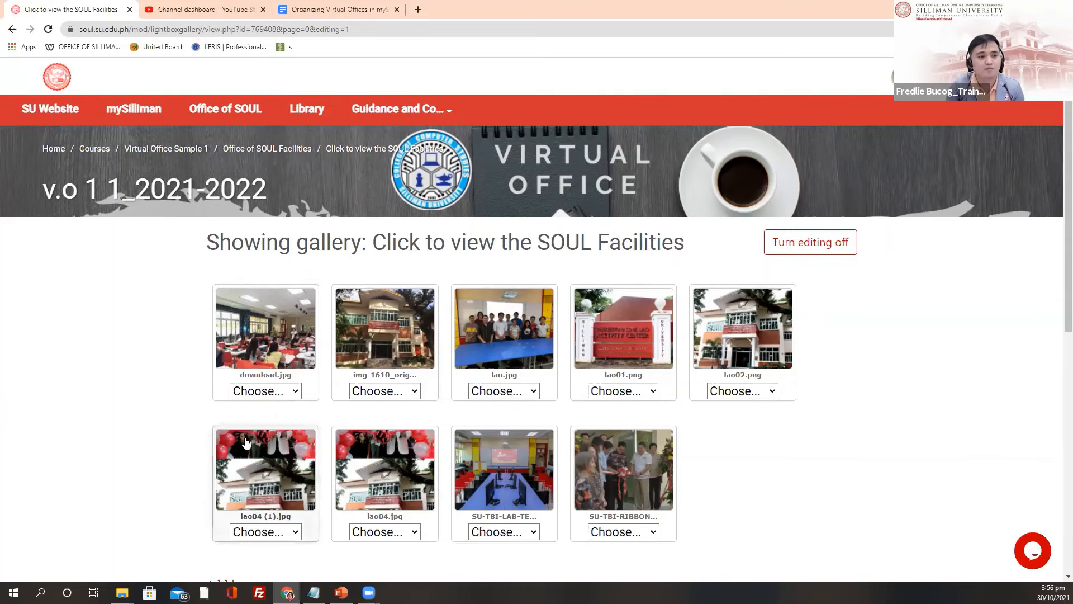
Step: Turn gallery editing off, then go back to the editing view
{"action": "scroll", "coordinate": [441, 410], "scroll_direction": "down", "scroll_amount": 3}
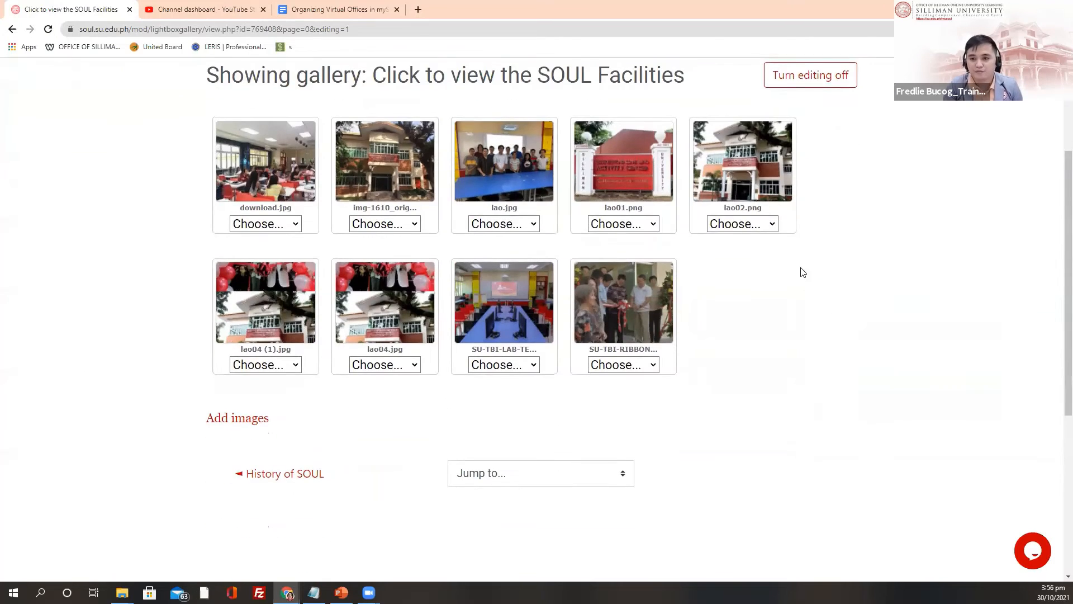
{"action": "scroll", "coordinate": [809, 254], "scroll_direction": "up", "scroll_amount": 3}
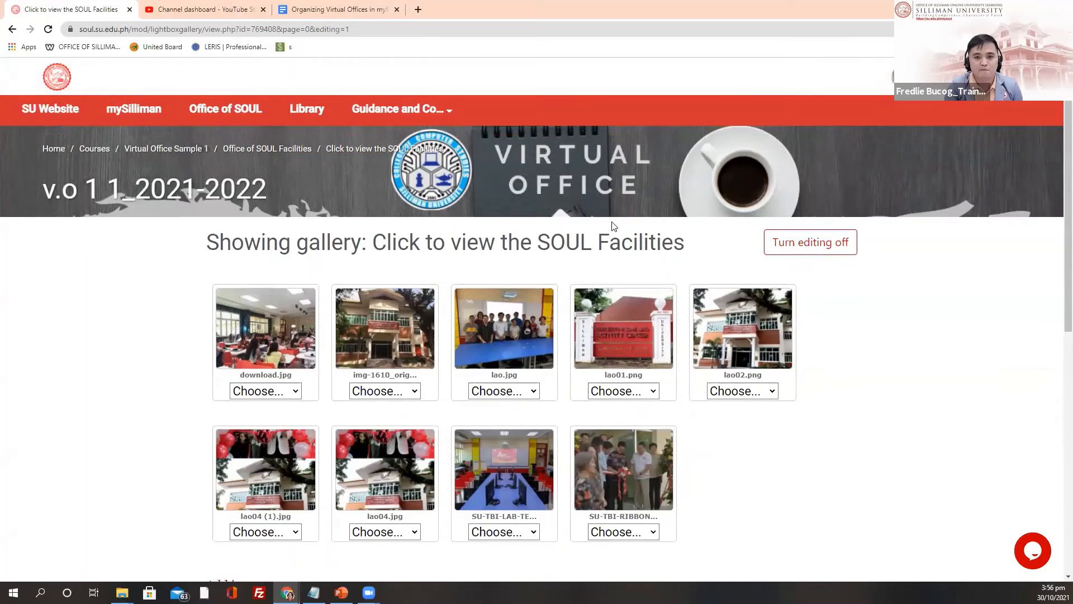
{"action": "left_click", "coordinate": [810, 242]}
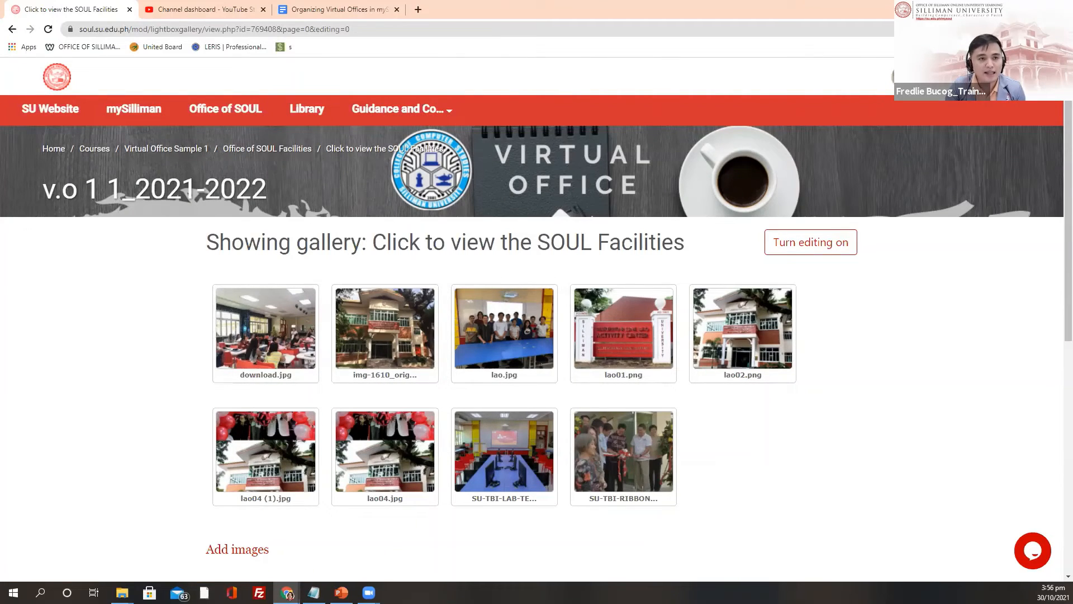
{"action": "left_click", "coordinate": [12, 32]}
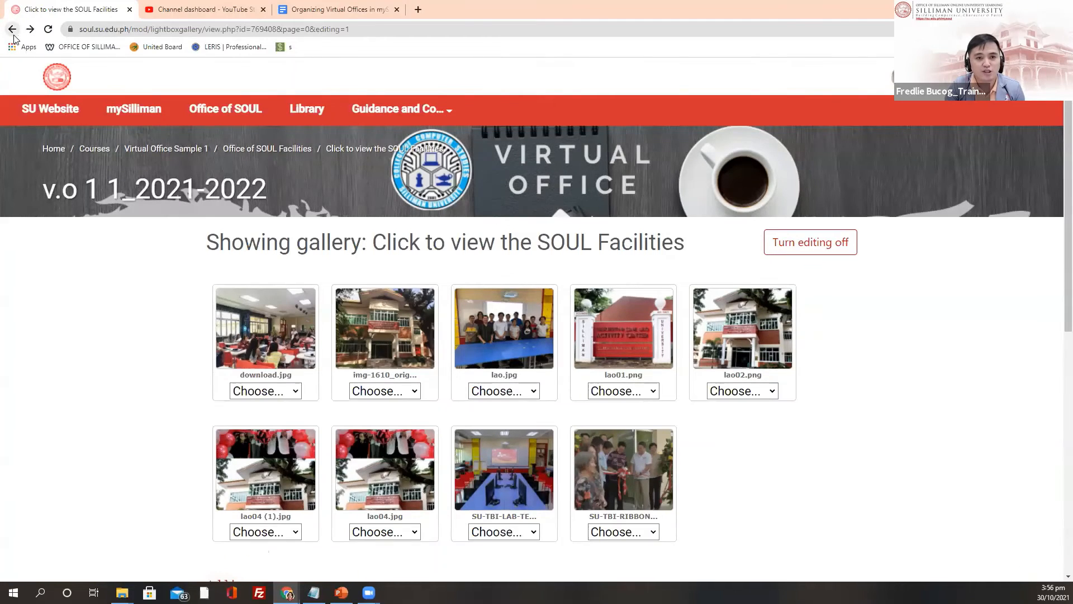
Step: Return to the gallery's normal view, zoom the page in, and open Virtual Office Sample 1
{"action": "left_click", "coordinate": [13, 33]}
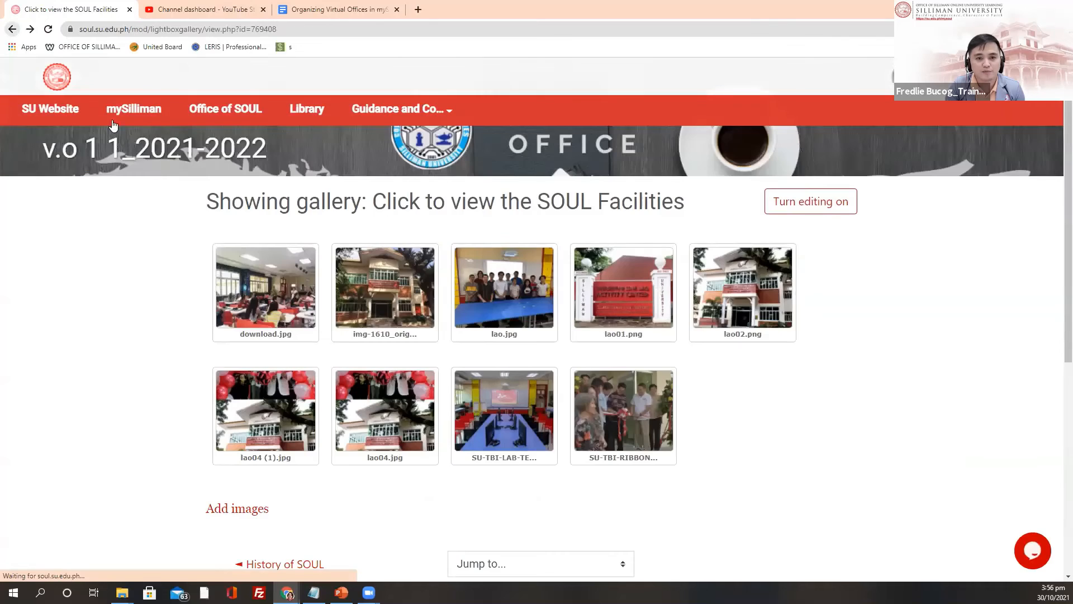
{"action": "scroll", "coordinate": [282, 206], "scroll_direction": "down", "scroll_amount": 1}
{"action": "scroll", "coordinate": [282, 208], "scroll_direction": "up", "scroll_amount": 1}
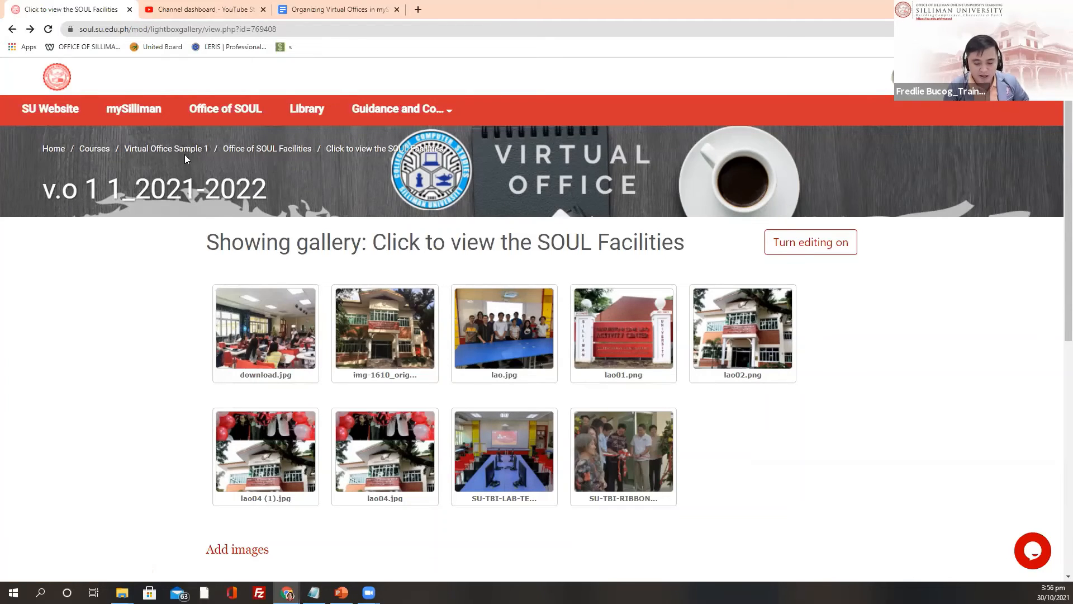
{"action": "key", "text": "ctrl+plus"}
{"action": "key", "text": "ctrl+plus"}
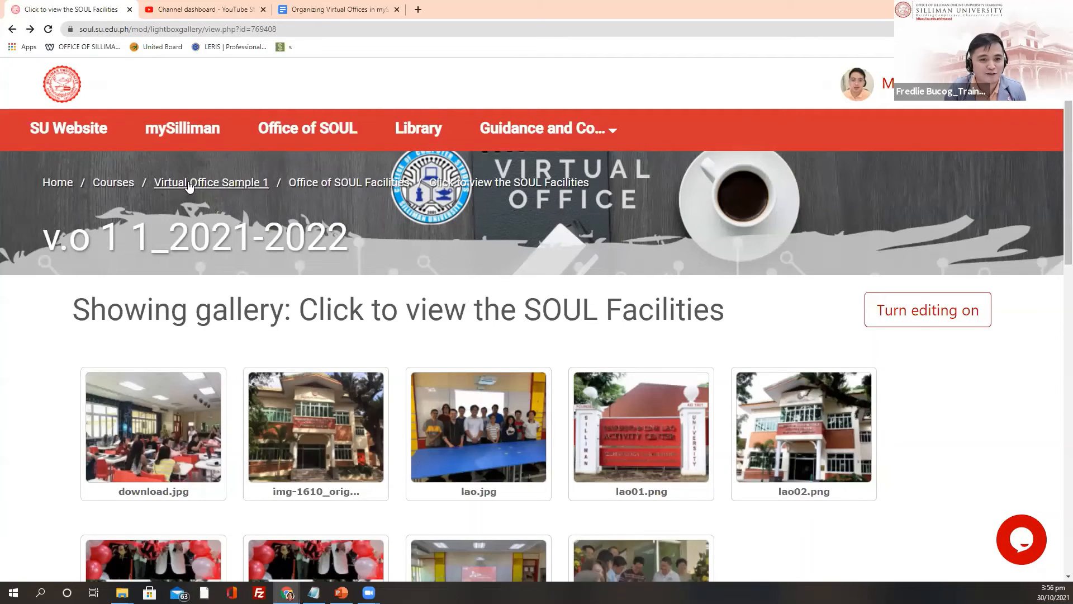
{"action": "left_click", "coordinate": [197, 186]}
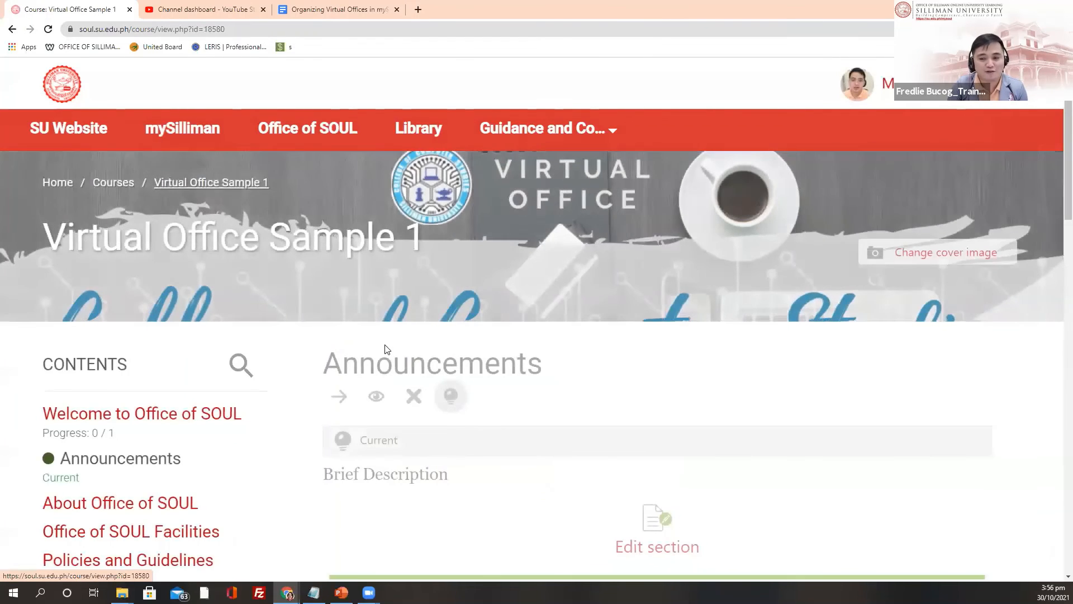
Step: Jump to Office of SOUL Facilities and open the 'Click to view the SOUL Facilities' gallery
{"action": "scroll", "coordinate": [117, 318], "scroll_direction": "down", "scroll_amount": 4}
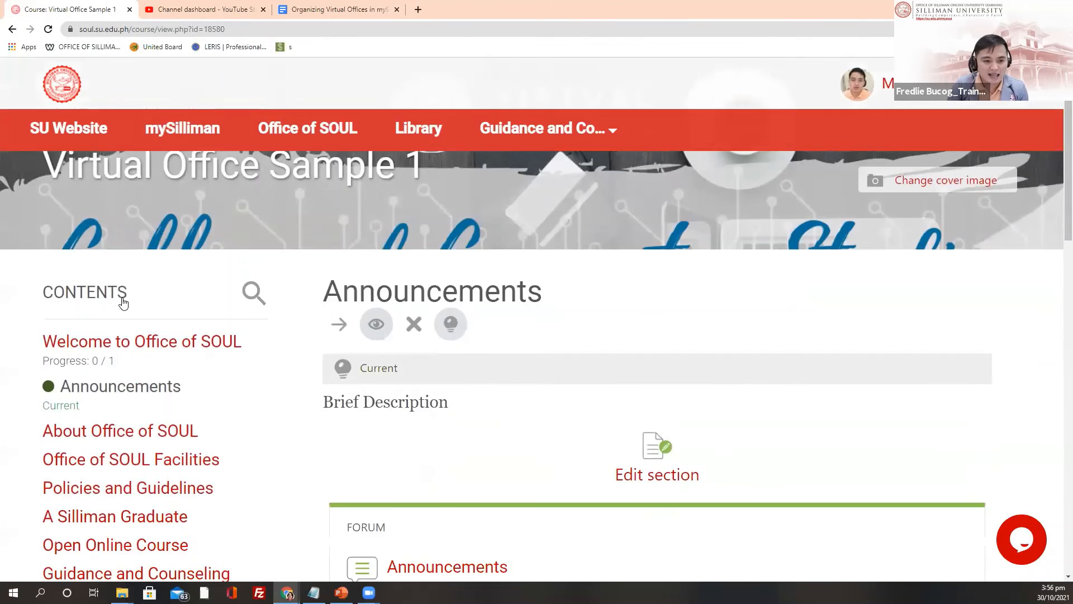
{"action": "left_click", "coordinate": [139, 313]}
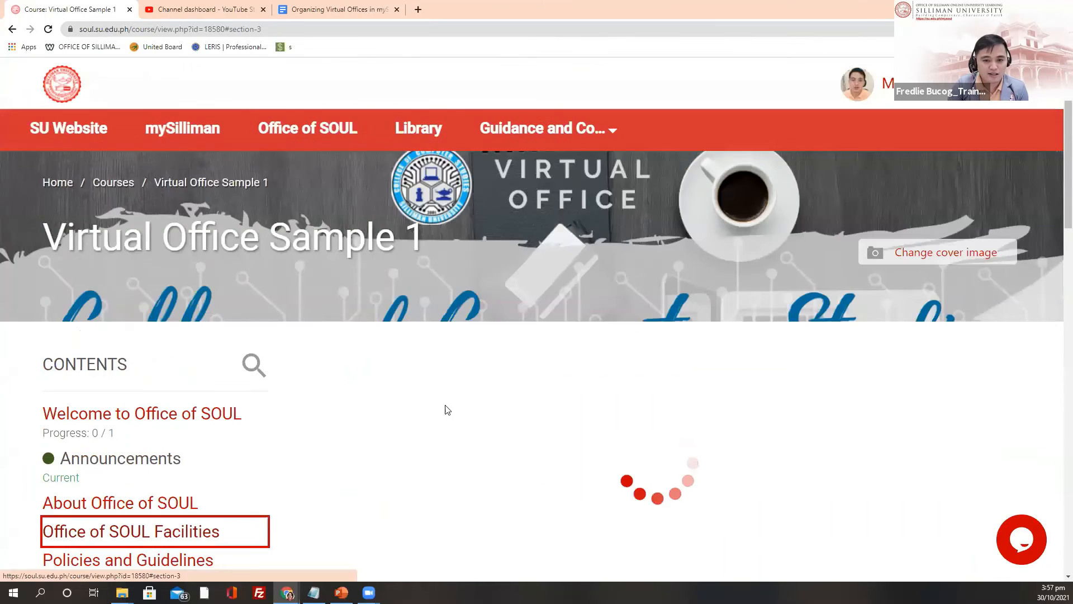
{"action": "scroll", "coordinate": [479, 150], "scroll_direction": "down", "scroll_amount": 4}
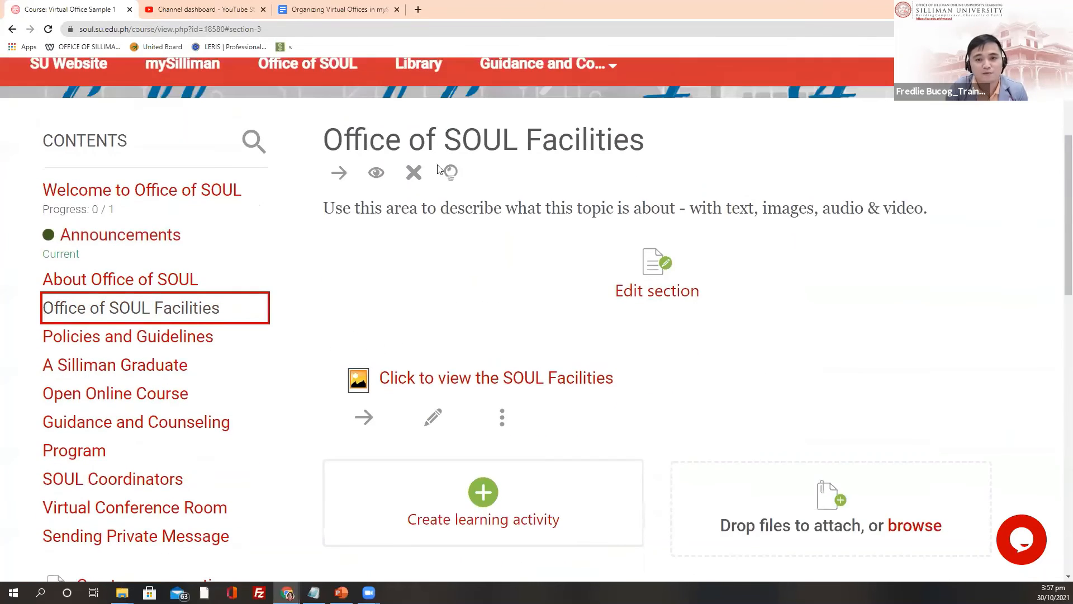
{"action": "scroll", "coordinate": [527, 362], "scroll_direction": "down", "scroll_amount": 3}
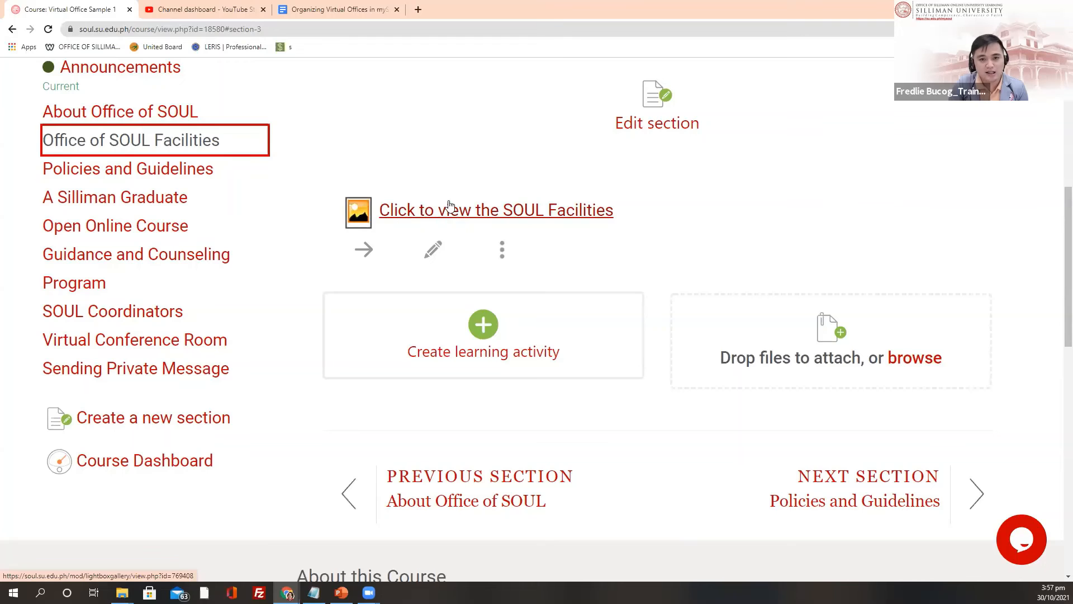
{"action": "left_click", "coordinate": [499, 217]}
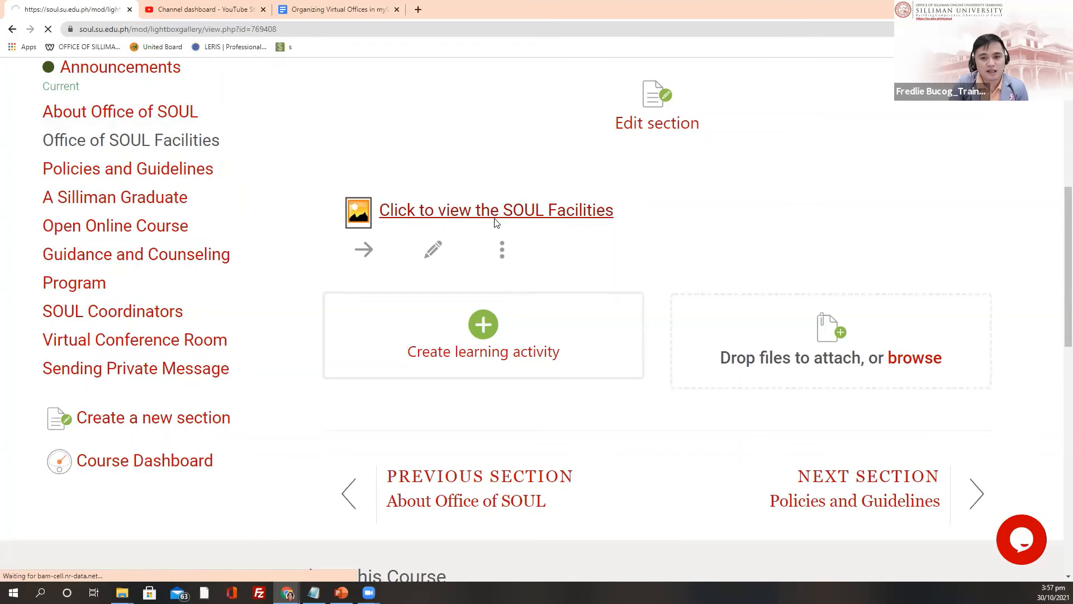
Step: Preview download.jpg and the next photo, then close the enlarged view
{"action": "scroll", "coordinate": [164, 237], "scroll_direction": "down", "scroll_amount": 4}
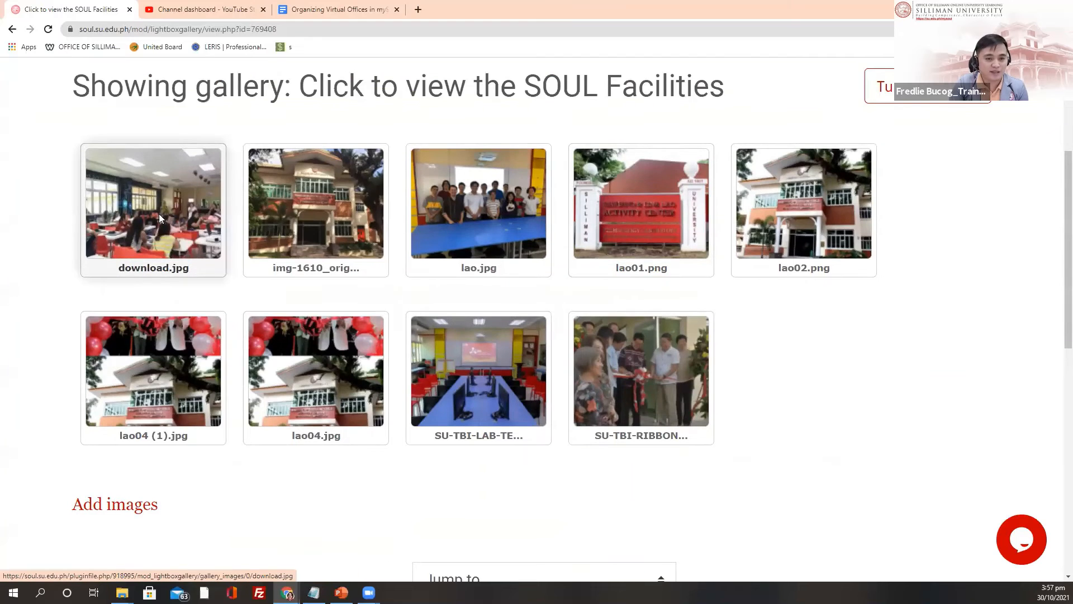
{"action": "left_click", "coordinate": [159, 219]}
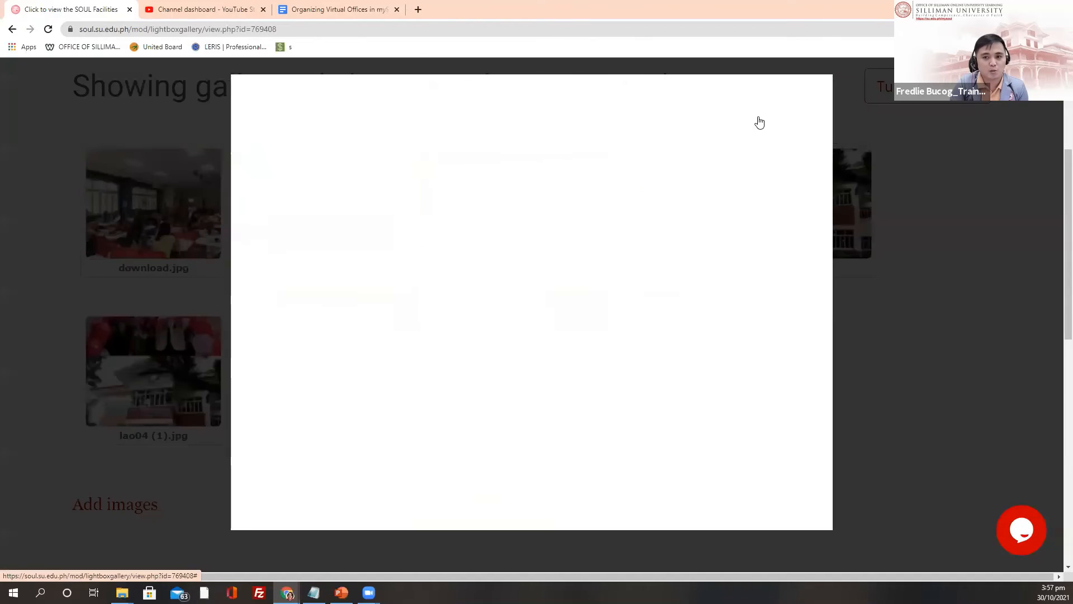
{"action": "left_click", "coordinate": [785, 161]}
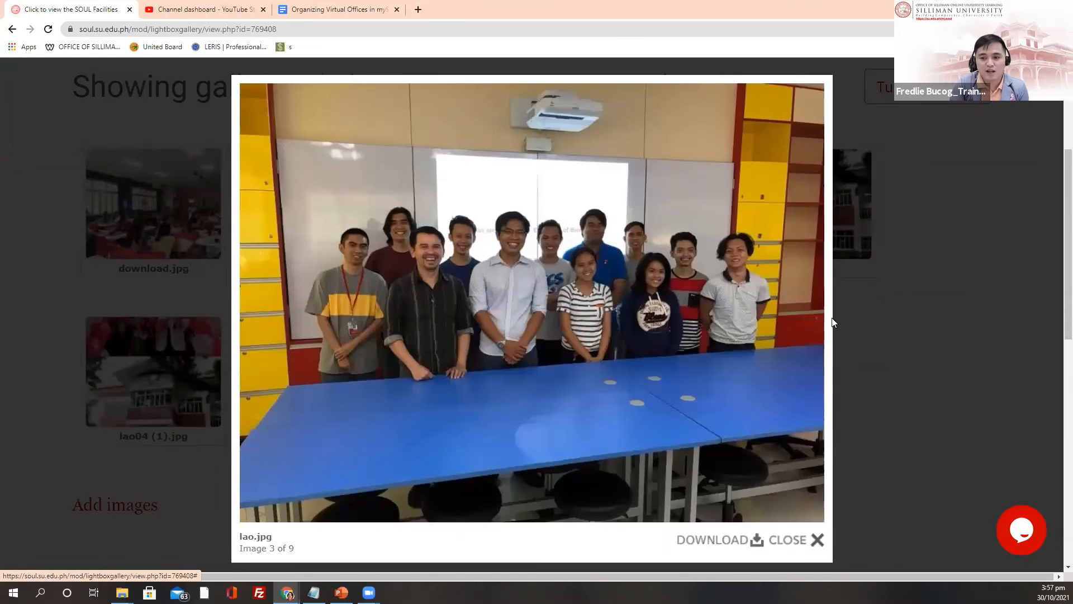
{"action": "left_click", "coordinate": [833, 323]}
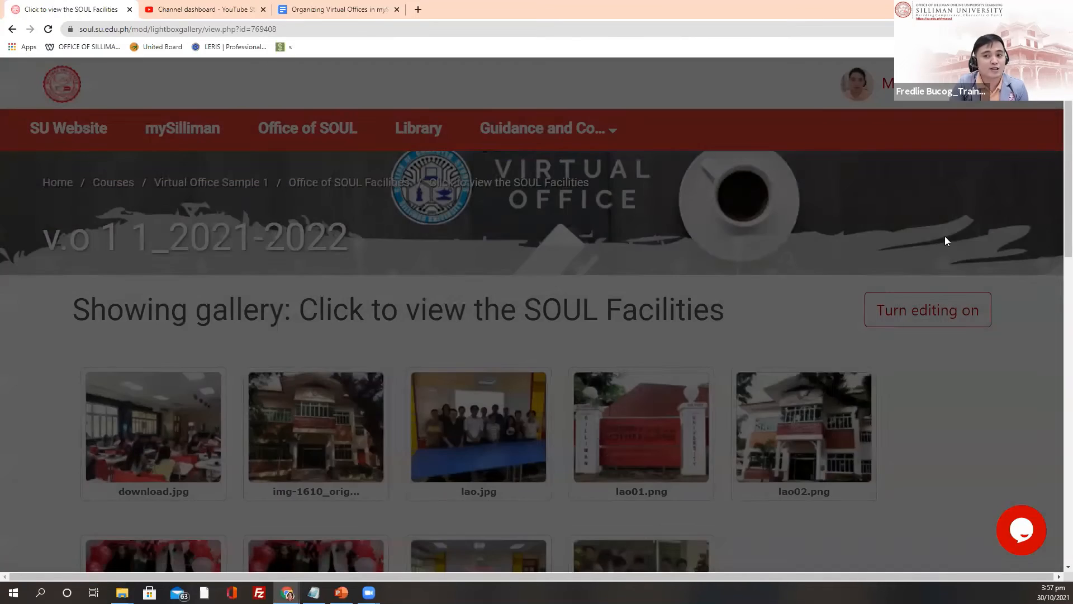
{"action": "scroll", "coordinate": [371, 209], "scroll_direction": "down", "scroll_amount": 2}
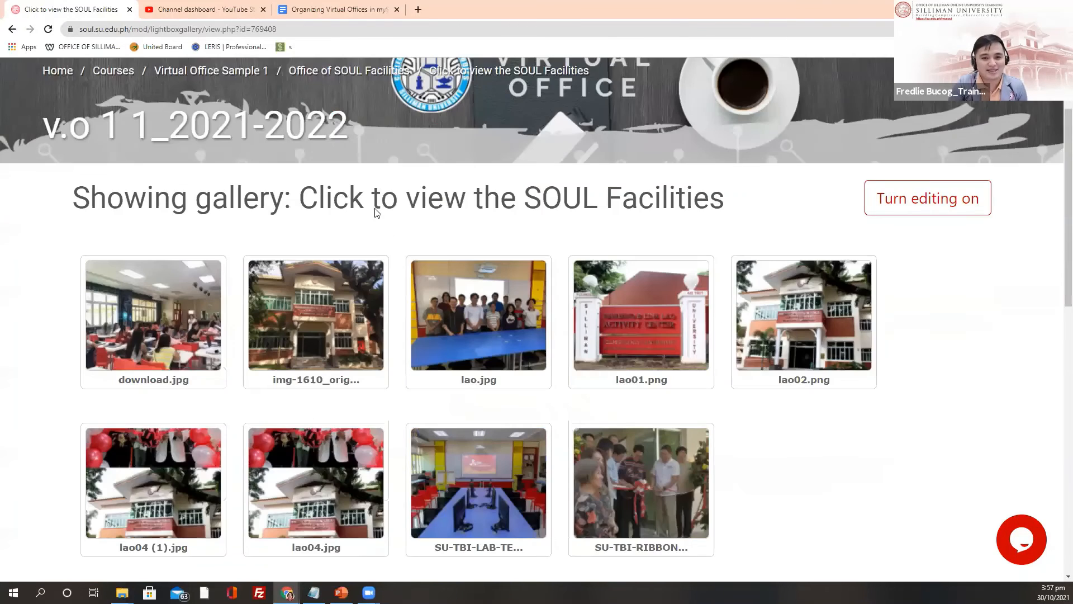
{"action": "scroll", "coordinate": [447, 455], "scroll_direction": "up", "scroll_amount": 2}
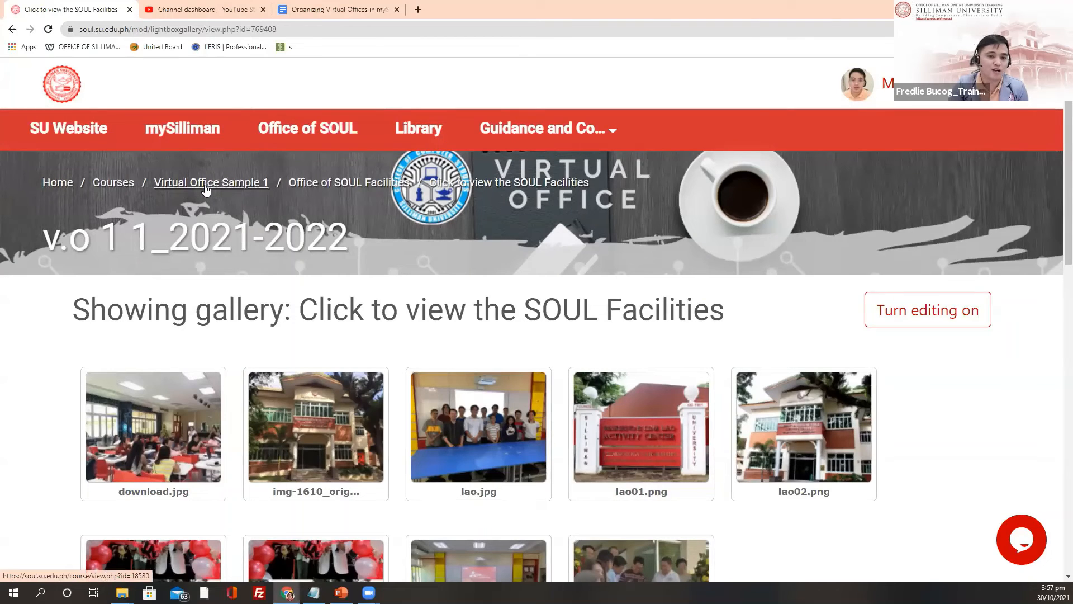
Step: Return to Virtual Office Sample 1 and jump through Office of SOUL Facilities to Policies and Guidelines
{"action": "left_click", "coordinate": [205, 184]}
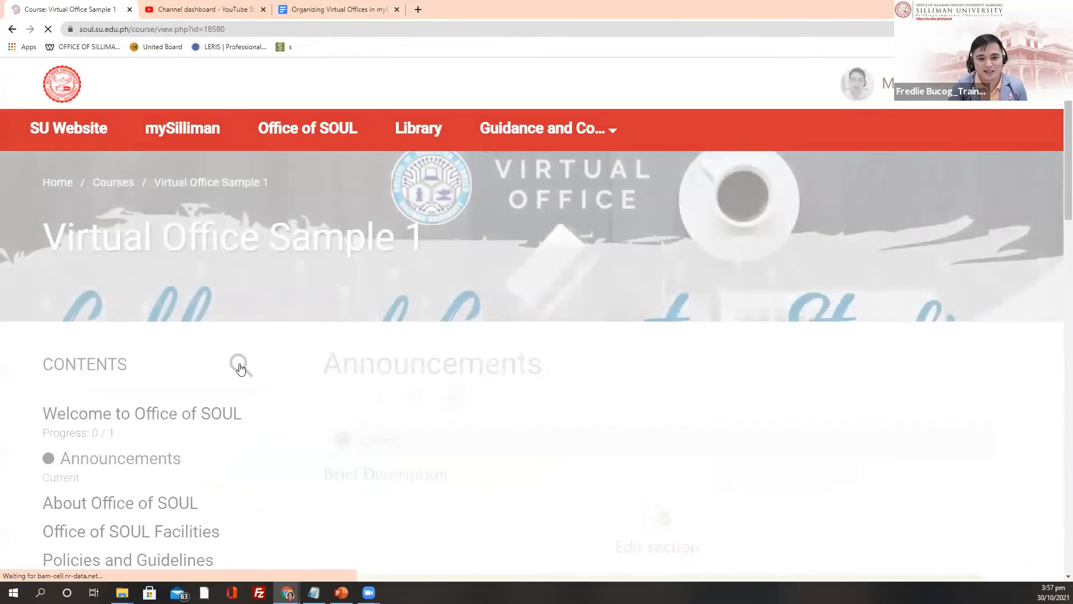
{"action": "scroll", "coordinate": [84, 310], "scroll_direction": "down", "scroll_amount": 3}
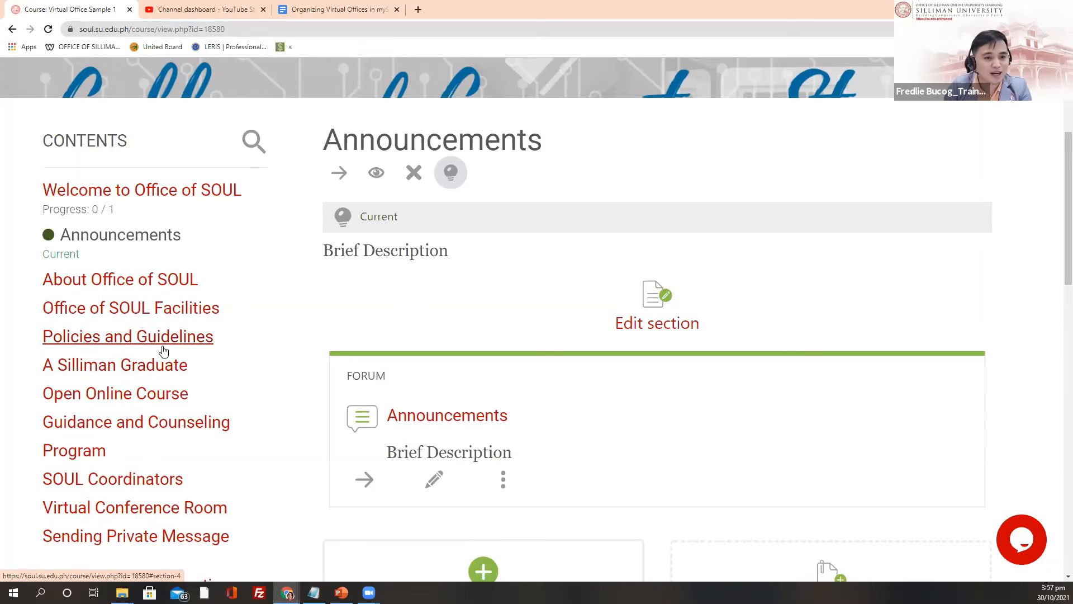
{"action": "left_click", "coordinate": [163, 306]}
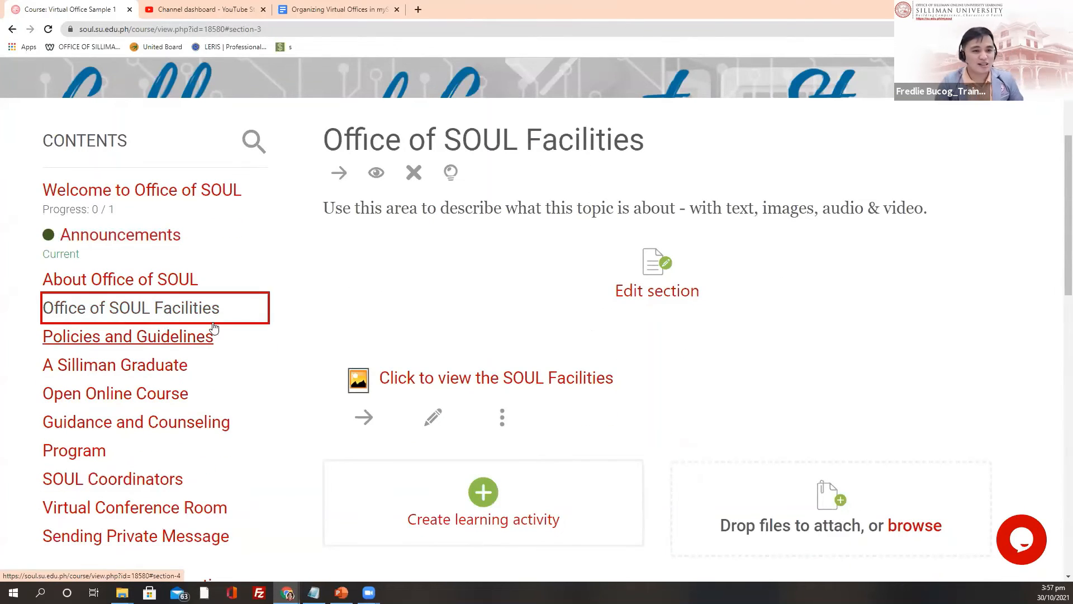
{"action": "left_click", "coordinate": [145, 345]}
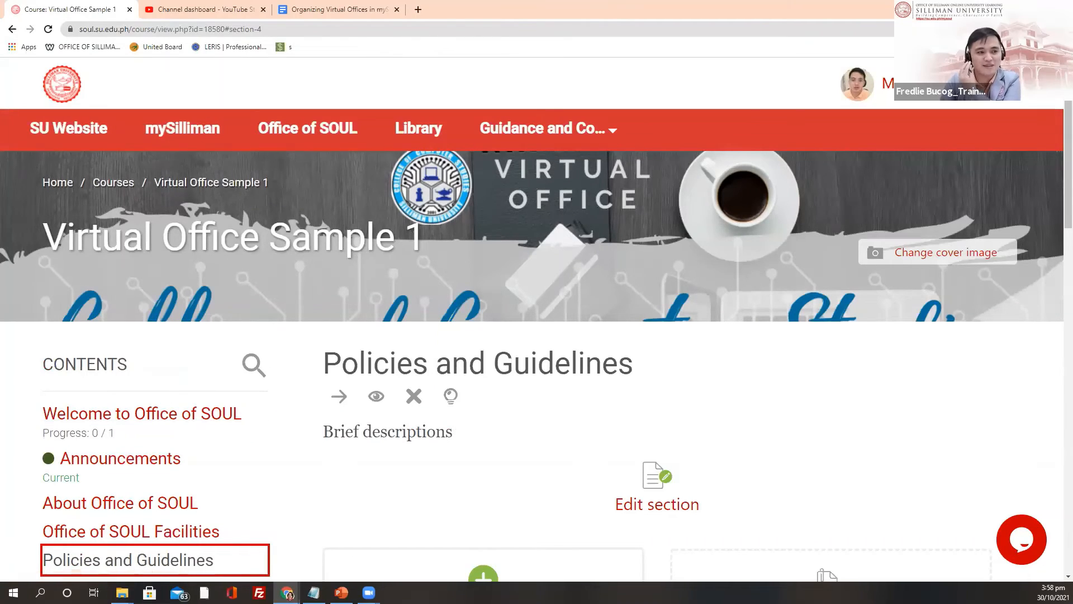
{"action": "scroll", "coordinate": [182, 410], "scroll_direction": "down", "scroll_amount": 2}
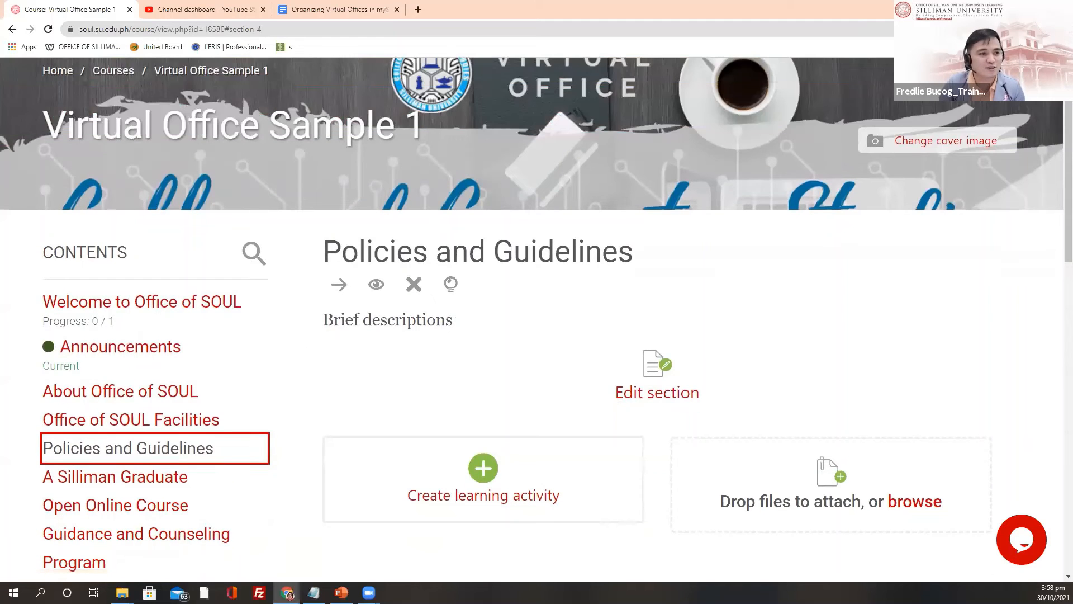
{"action": "left_click", "coordinate": [352, 11]}
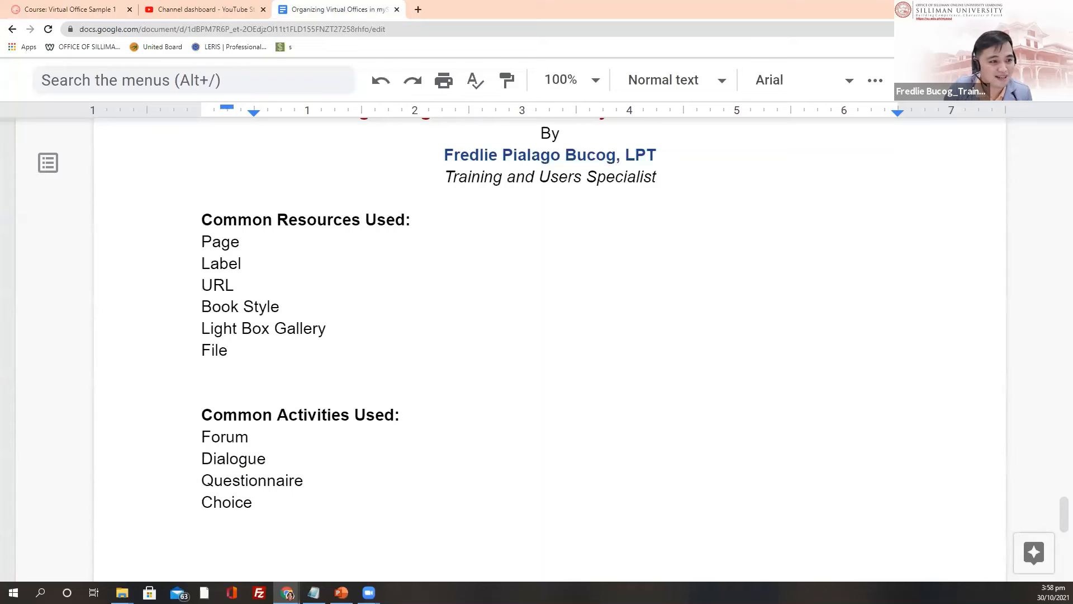
{"action": "scroll", "coordinate": [551, 363], "scroll_direction": "up", "scroll_amount": 8}
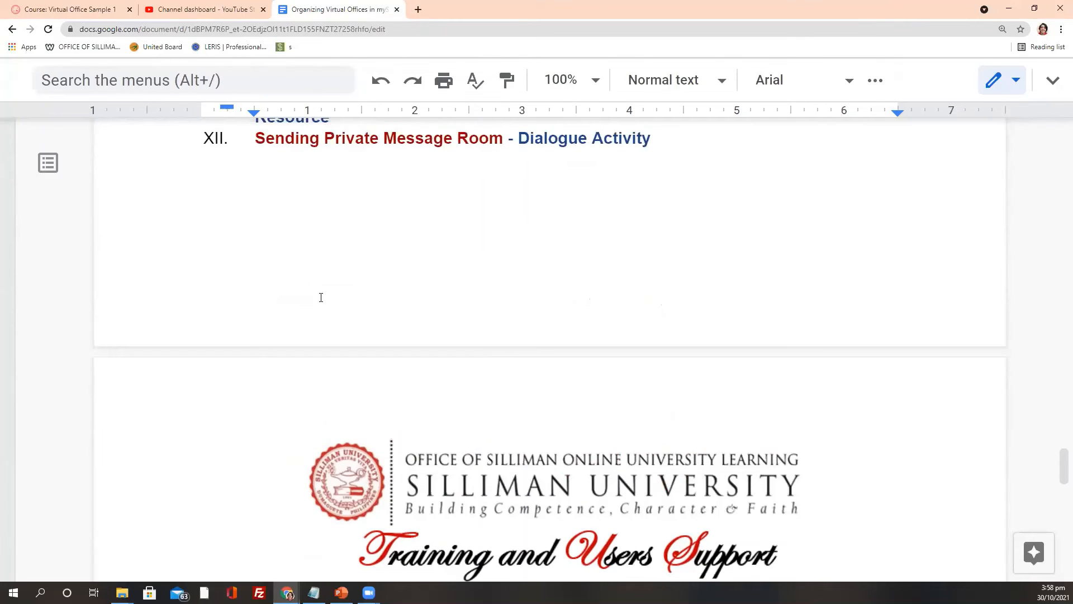
{"action": "scroll", "coordinate": [409, 289], "scroll_direction": "up", "scroll_amount": 12}
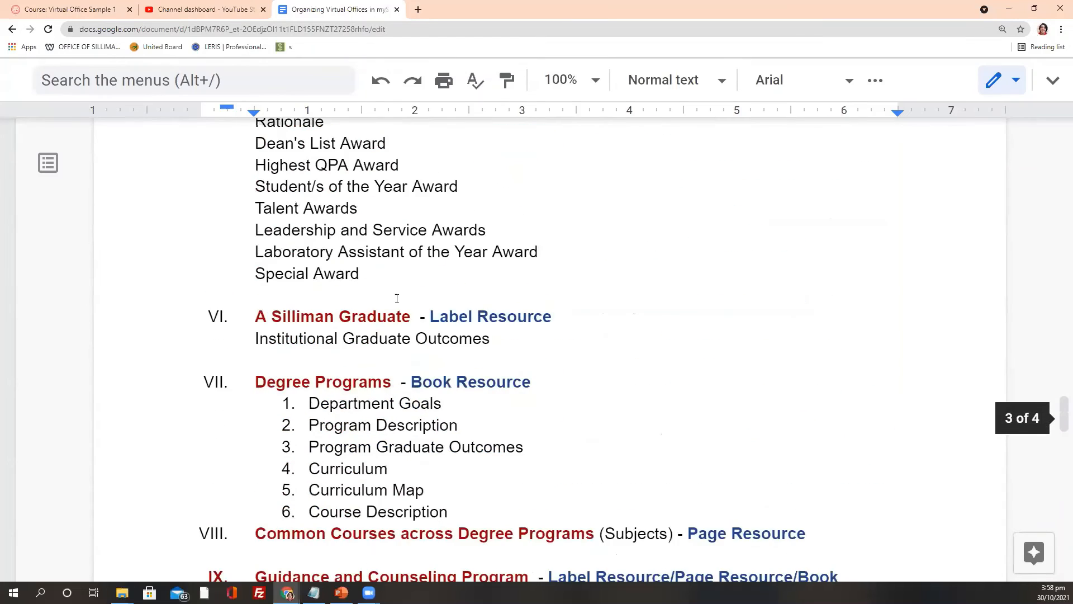
{"action": "scroll", "coordinate": [396, 317], "scroll_direction": "up", "scroll_amount": 6}
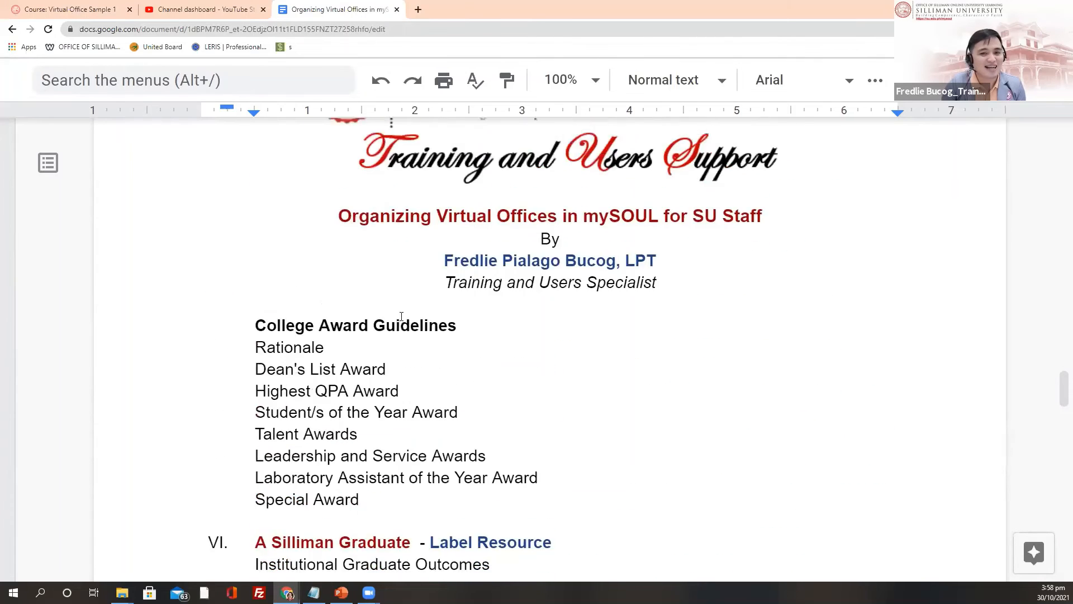
{"action": "scroll", "coordinate": [320, 301], "scroll_direction": "up", "scroll_amount": 5}
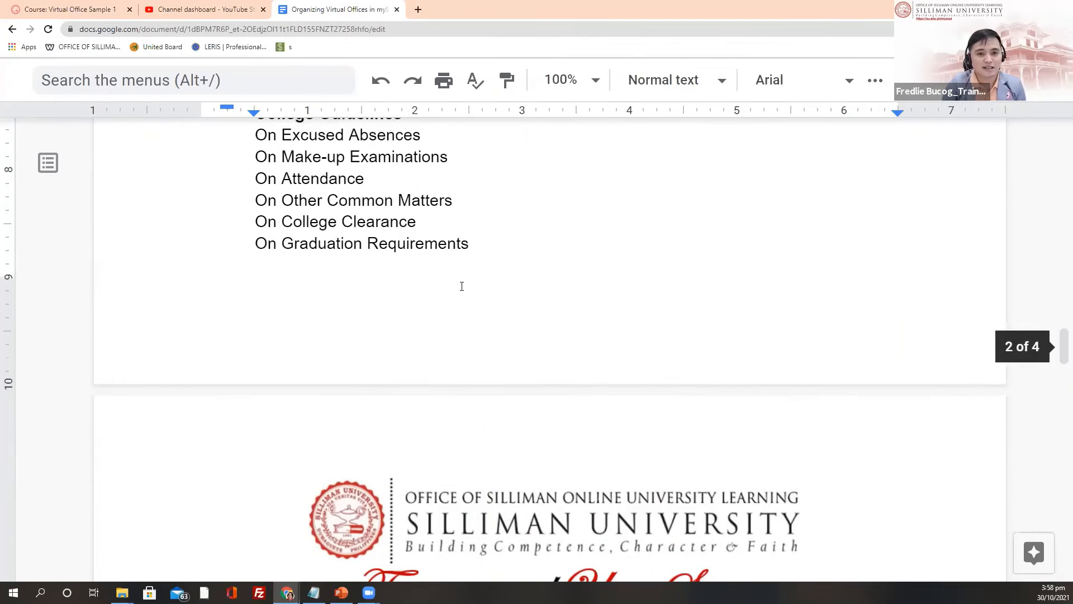
{"action": "scroll", "coordinate": [456, 297], "scroll_direction": "down", "scroll_amount": 3}
{"action": "scroll", "coordinate": [475, 318], "scroll_direction": "down", "scroll_amount": 6}
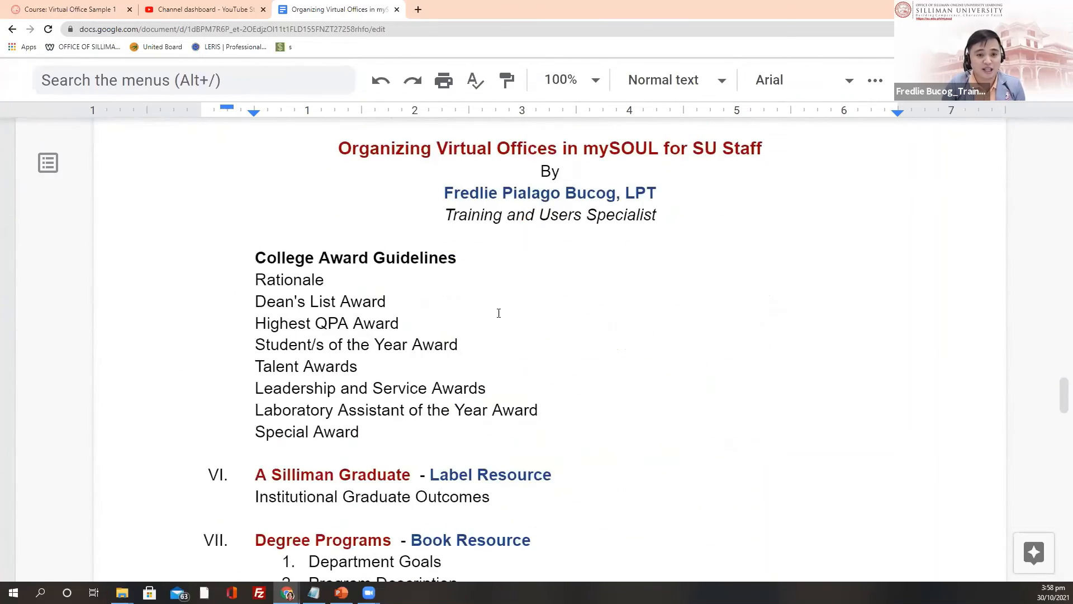
{"action": "scroll", "coordinate": [494, 327], "scroll_direction": "up", "scroll_amount": 1}
{"action": "scroll", "coordinate": [496, 326], "scroll_direction": "up", "scroll_amount": 15}
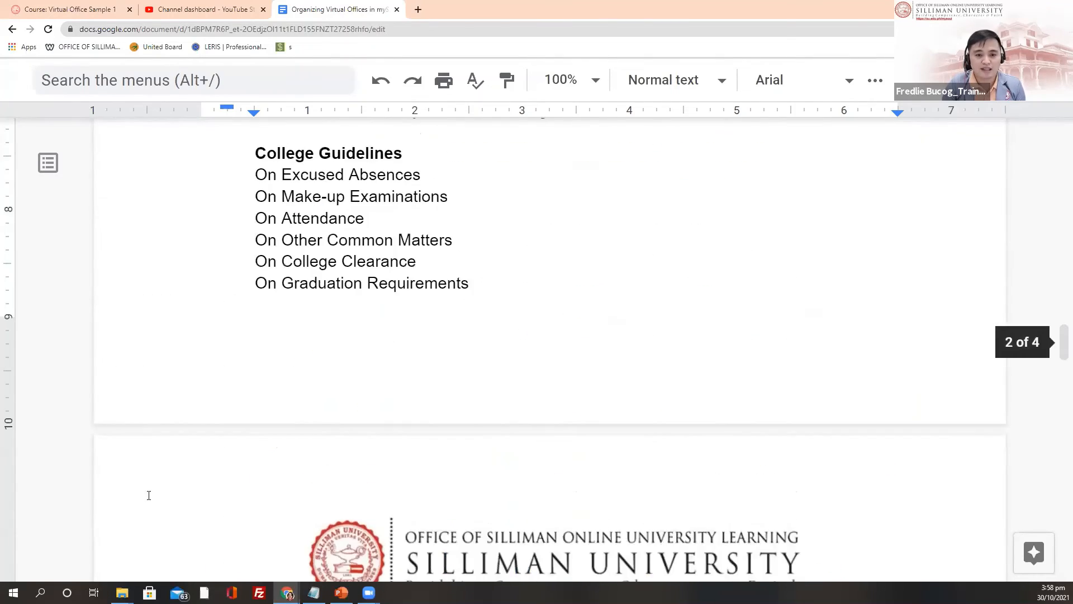
{"action": "scroll", "coordinate": [357, 439], "scroll_direction": "up", "scroll_amount": 3}
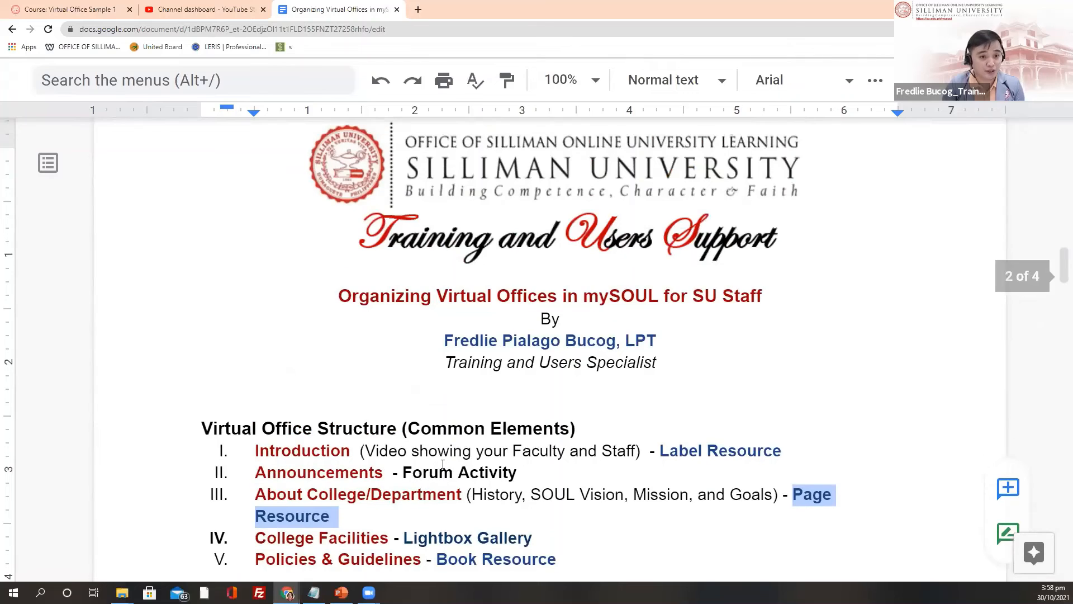
{"action": "scroll", "coordinate": [474, 391], "scroll_direction": "down", "scroll_amount": 1}
{"action": "scroll", "coordinate": [474, 391], "scroll_direction": "down", "scroll_amount": 2}
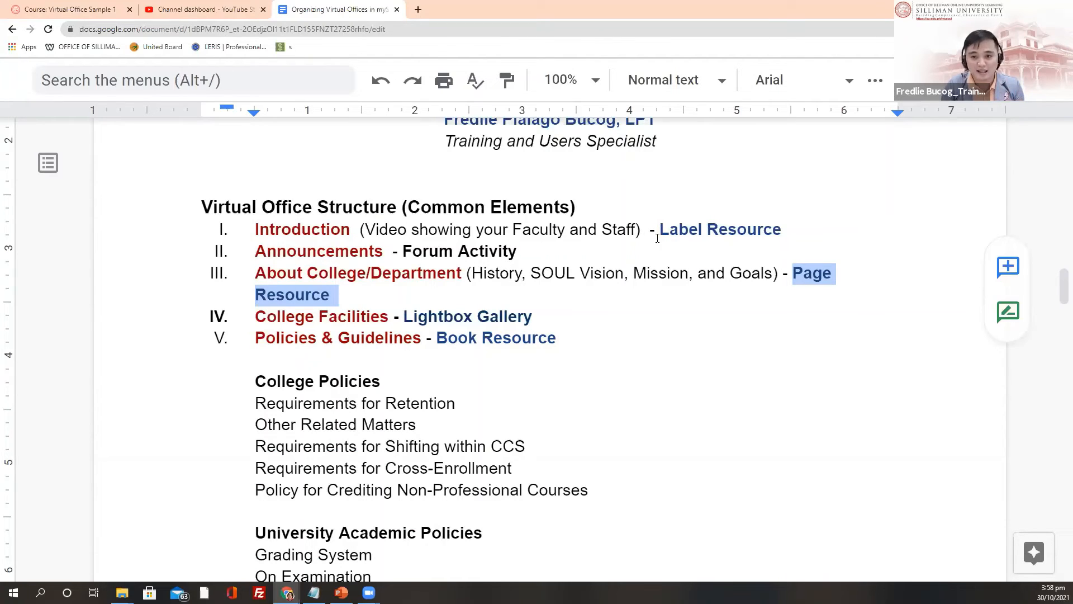
{"action": "left_click_drag", "start_coordinate": [659, 229], "coordinate": [800, 228]}
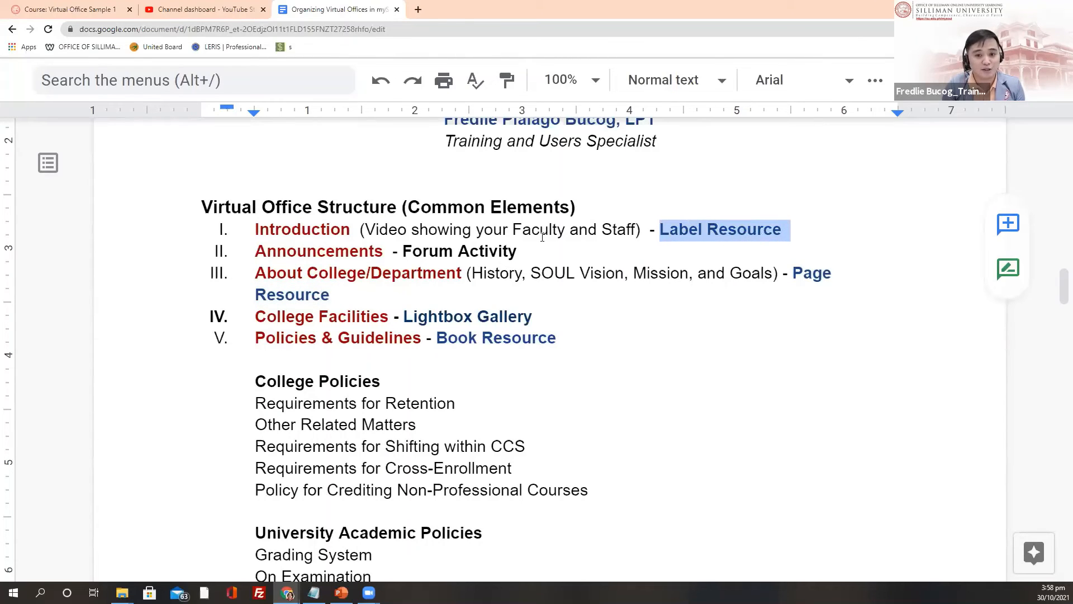
{"action": "left_click_drag", "start_coordinate": [402, 251], "coordinate": [555, 250]}
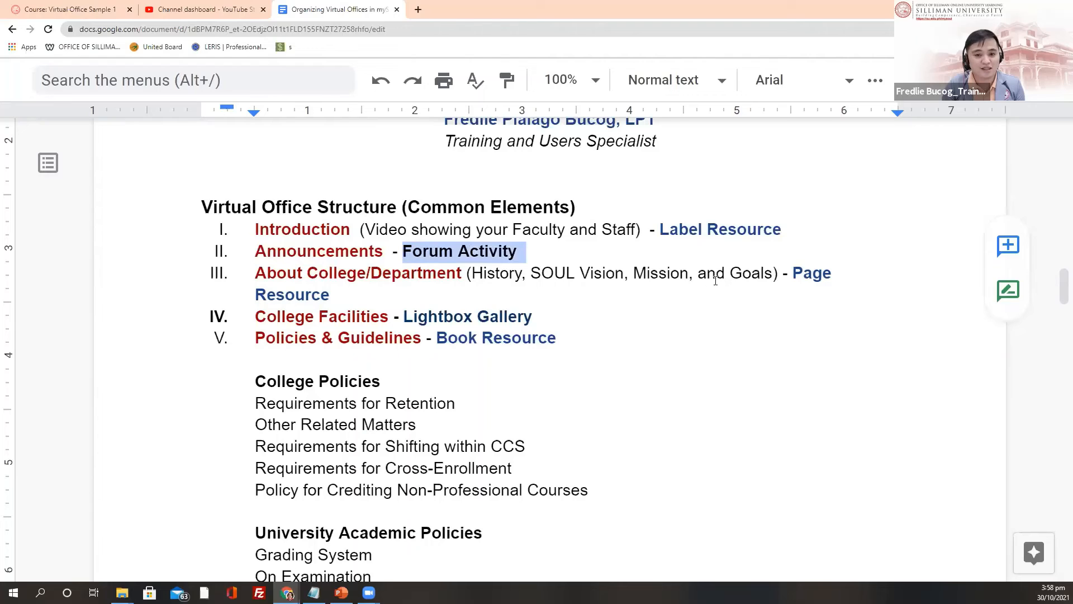
{"action": "left_click_drag", "start_coordinate": [793, 274], "coordinate": [862, 288]}
{"action": "left_click_drag", "start_coordinate": [409, 319], "coordinate": [552, 318]}
{"action": "scroll", "coordinate": [572, 357], "scroll_direction": "down", "scroll_amount": 3}
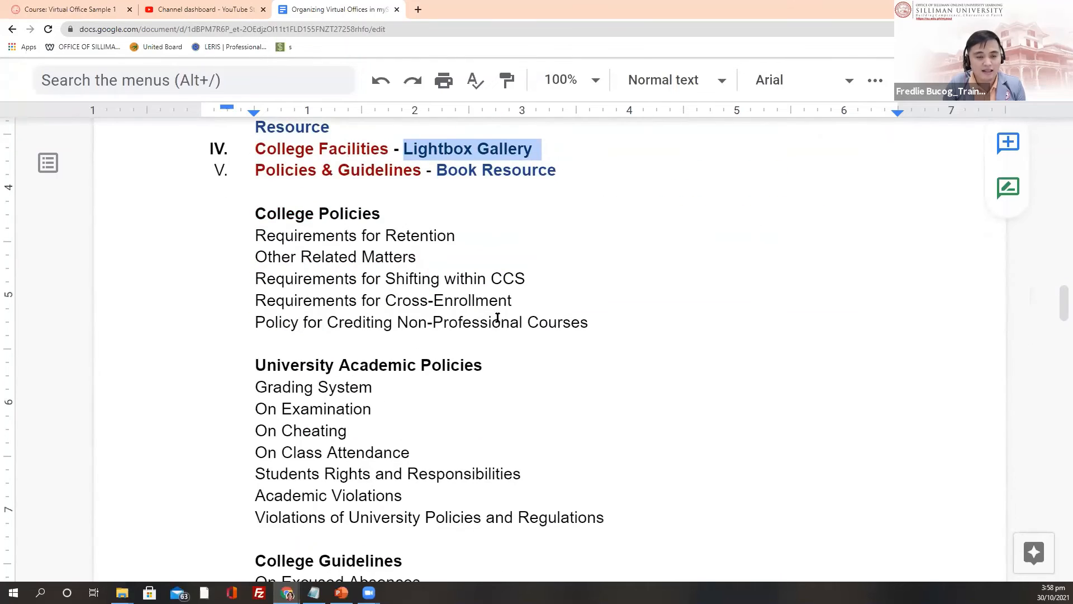
{"action": "scroll", "coordinate": [559, 301], "scroll_direction": "down", "scroll_amount": 5}
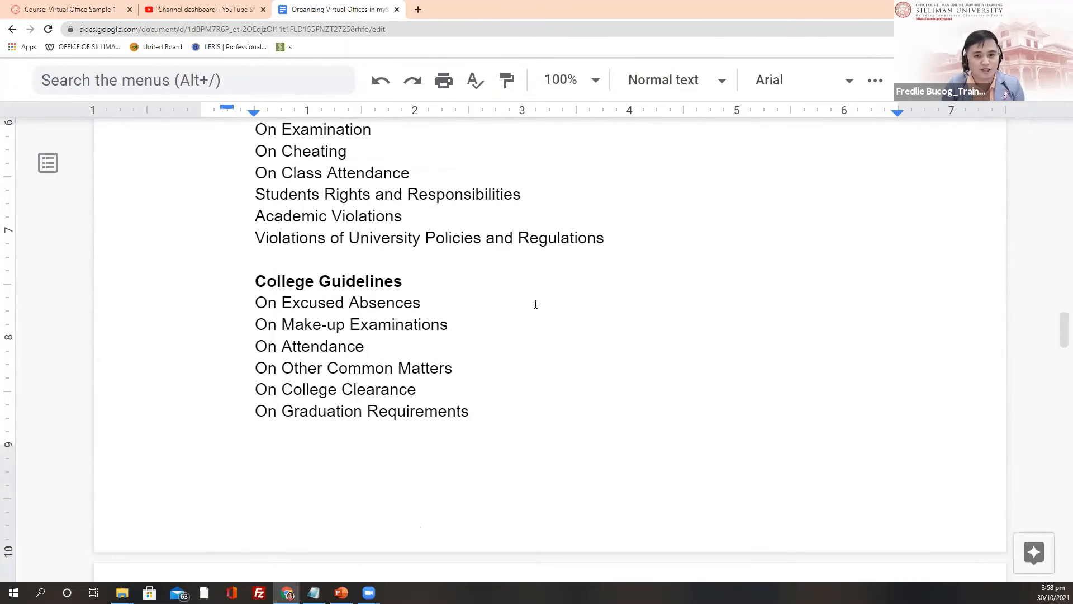
{"action": "scroll", "coordinate": [535, 304], "scroll_direction": "up", "scroll_amount": 6}
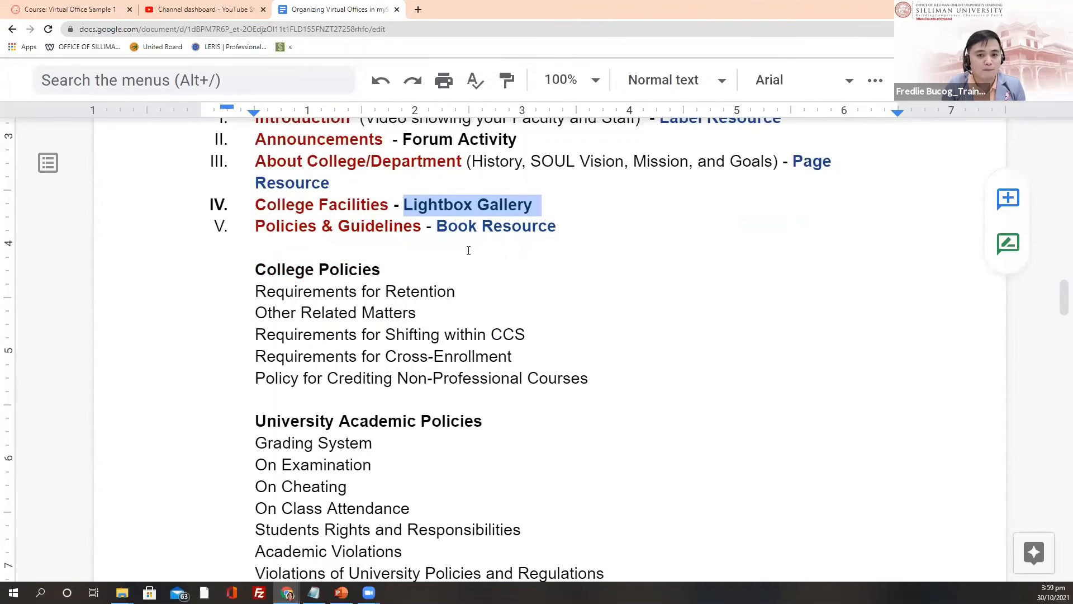
{"action": "scroll", "coordinate": [509, 265], "scroll_direction": "down", "scroll_amount": 20}
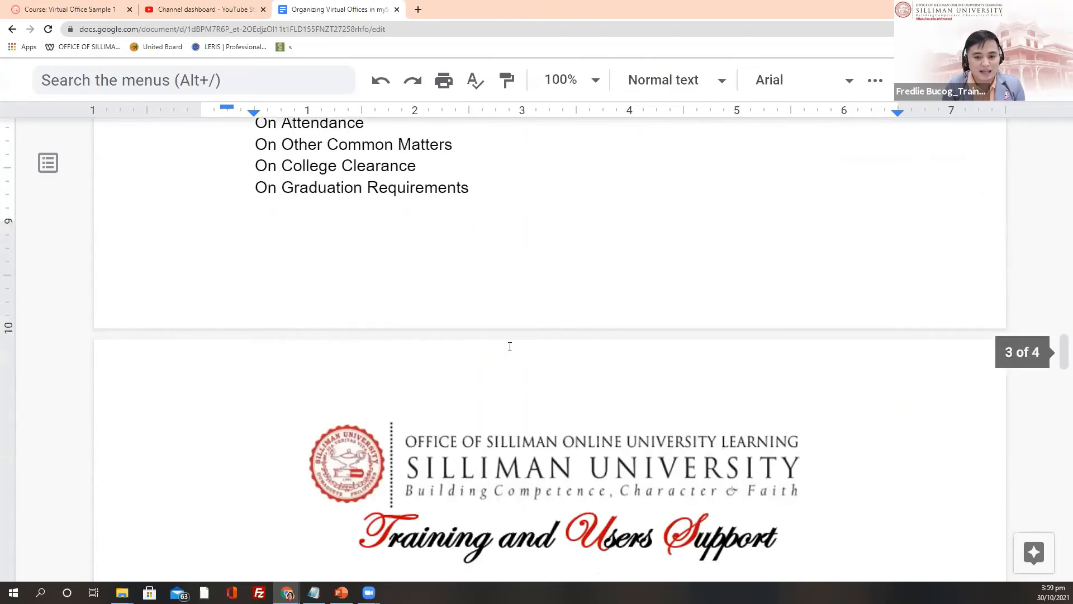
{"action": "scroll", "coordinate": [516, 349], "scroll_direction": "down", "scroll_amount": 10}
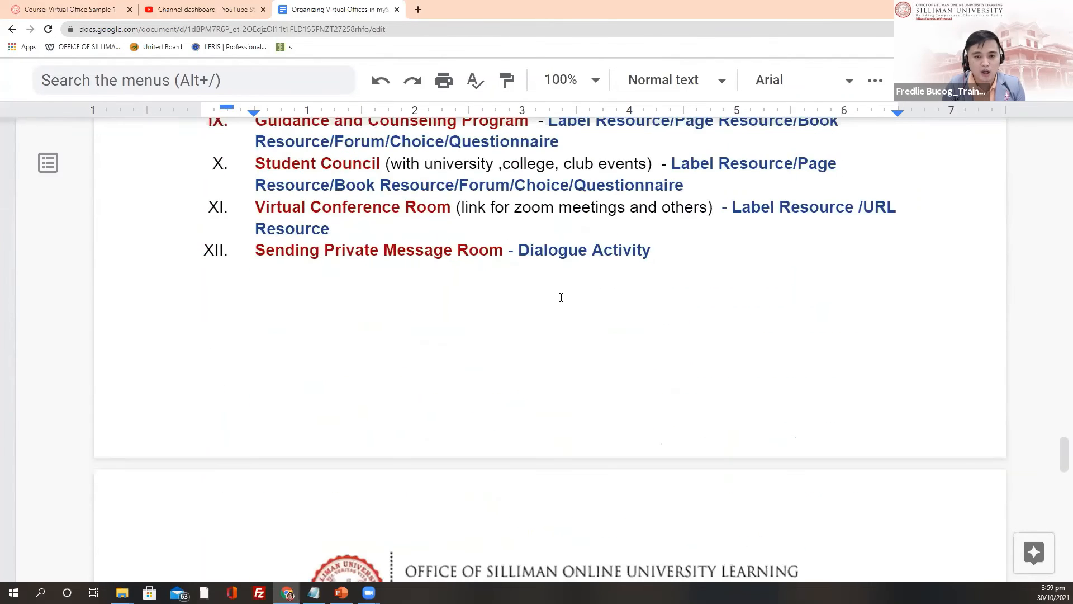
{"action": "scroll", "coordinate": [579, 290], "scroll_direction": "up", "scroll_amount": 1}
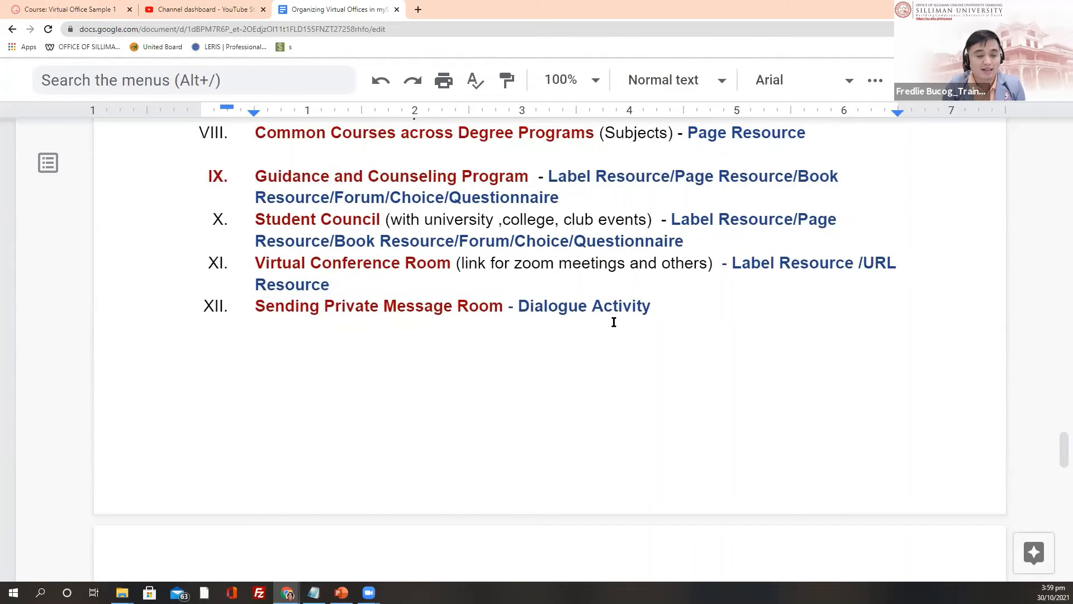
{"action": "scroll", "coordinate": [614, 322], "scroll_direction": "up", "scroll_amount": 4}
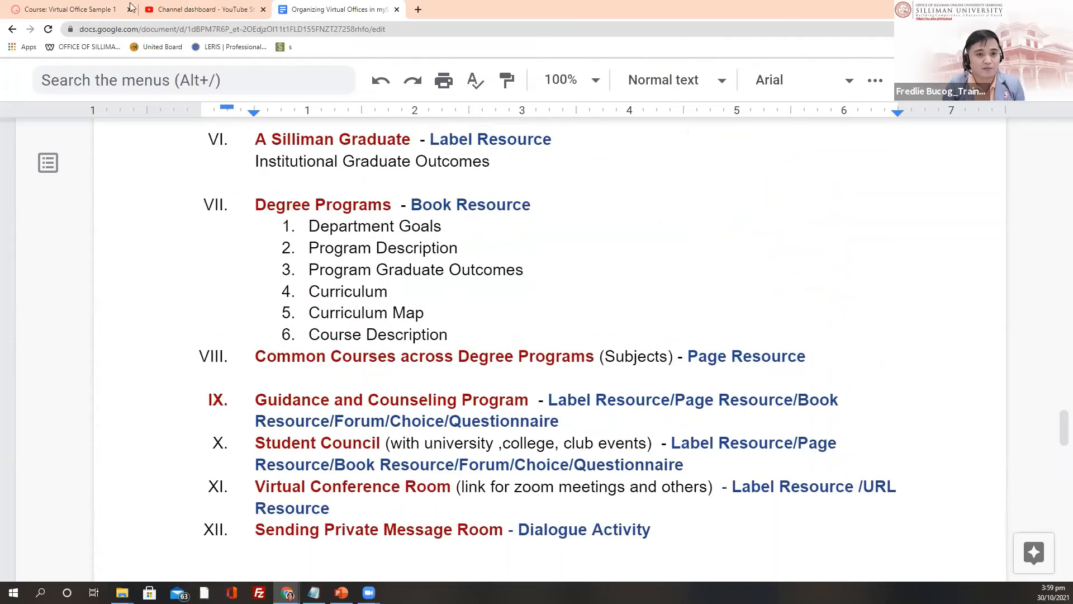
Step: Switch back to the Virtual Office Sample 1 tab and show its Policies and Guidelines section
{"action": "left_click", "coordinate": [35, 5]}
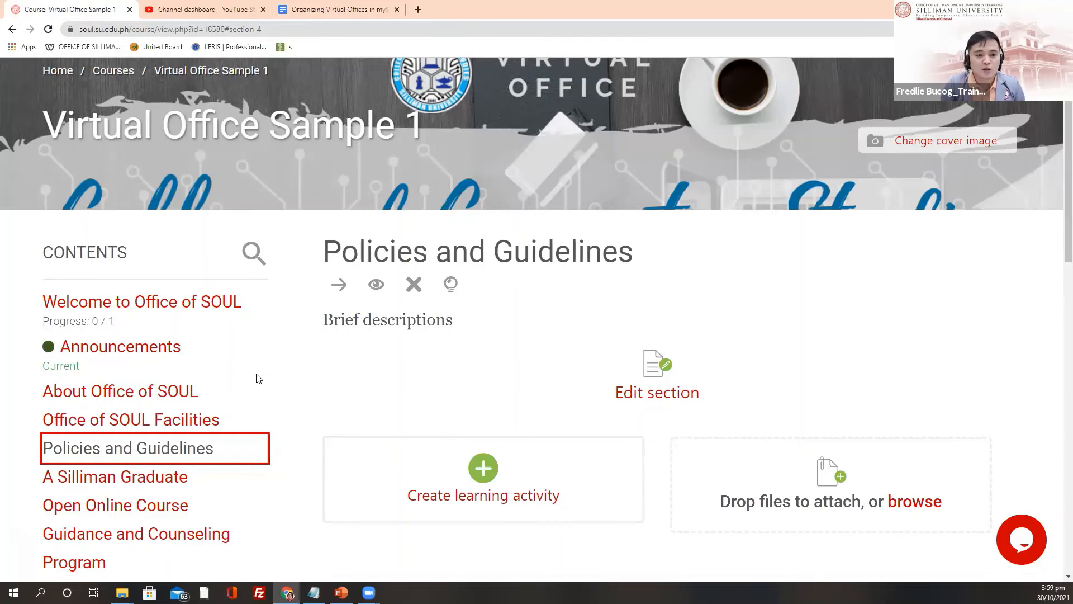
{"action": "scroll", "coordinate": [256, 376], "scroll_direction": "down", "scroll_amount": 3}
{"action": "scroll", "coordinate": [226, 300], "scroll_direction": "down", "scroll_amount": 3}
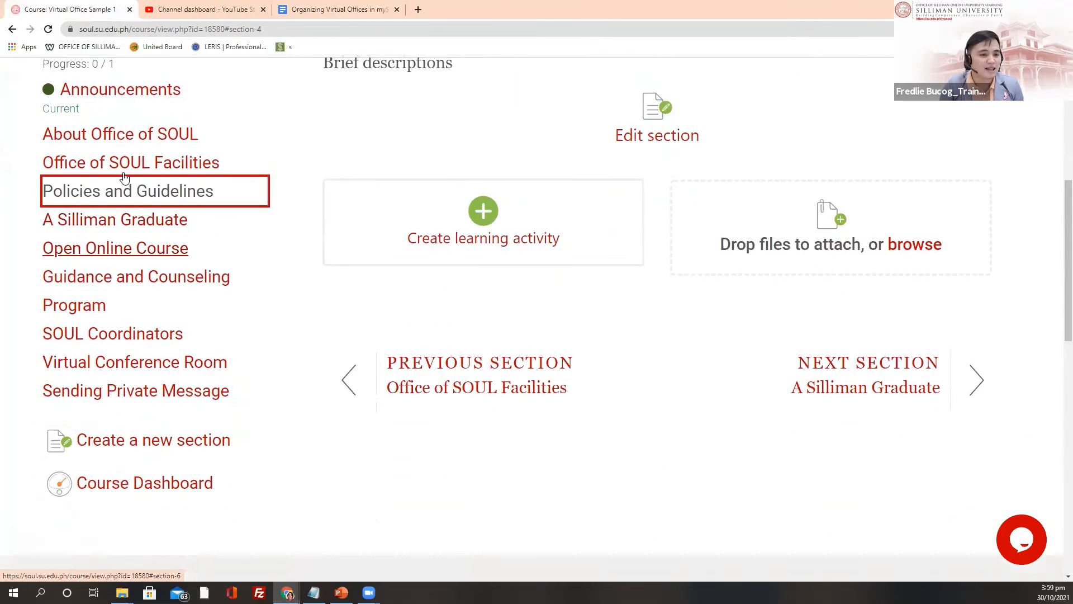
{"action": "scroll", "coordinate": [268, 306], "scroll_direction": "up", "scroll_amount": 2}
{"action": "scroll", "coordinate": [371, 350], "scroll_direction": "up", "scroll_amount": 2}
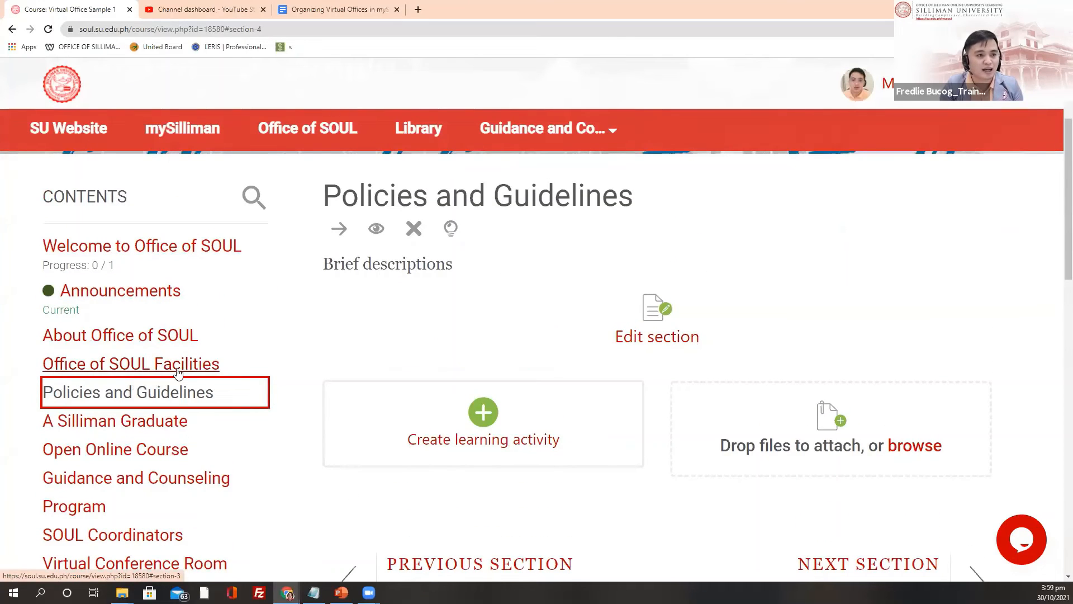
{"action": "left_click", "coordinate": [179, 398]}
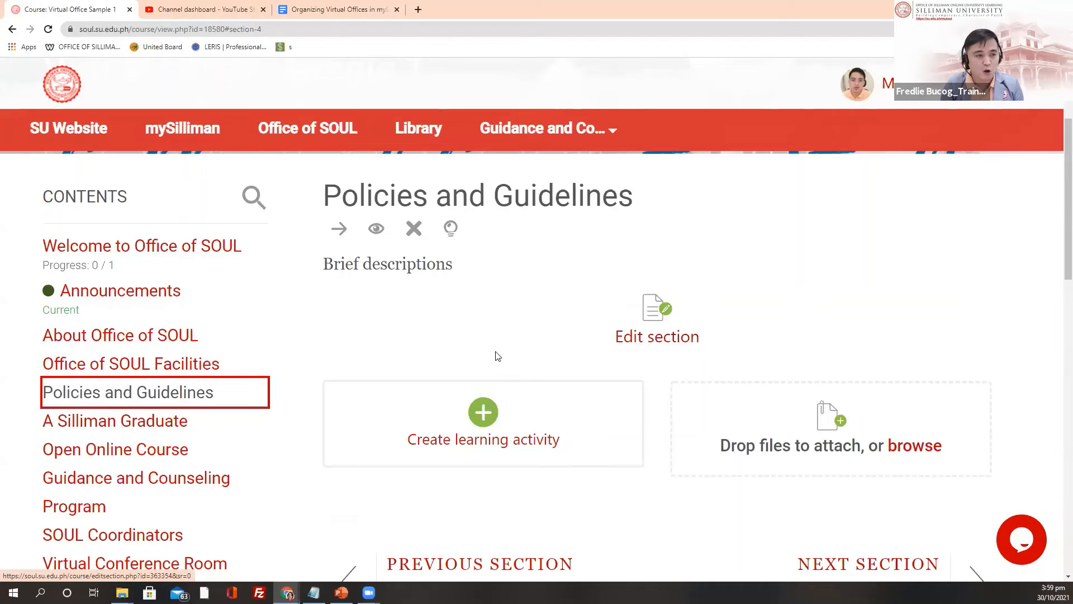
{"action": "scroll", "coordinate": [497, 357], "scroll_direction": "down", "scroll_amount": 1}
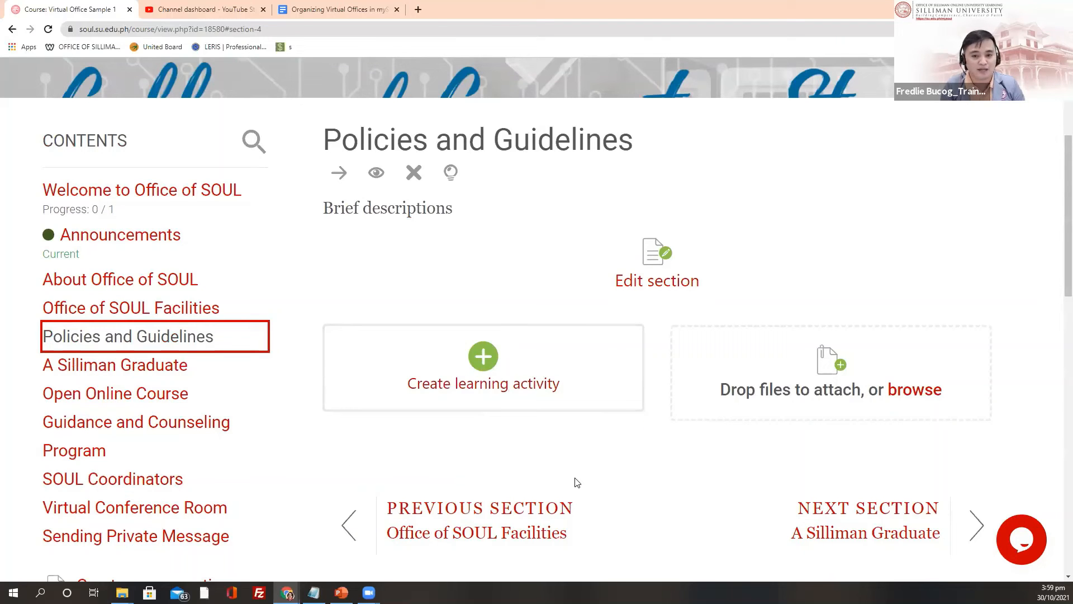
{"action": "scroll", "coordinate": [396, 419], "scroll_direction": "down", "scroll_amount": 1}
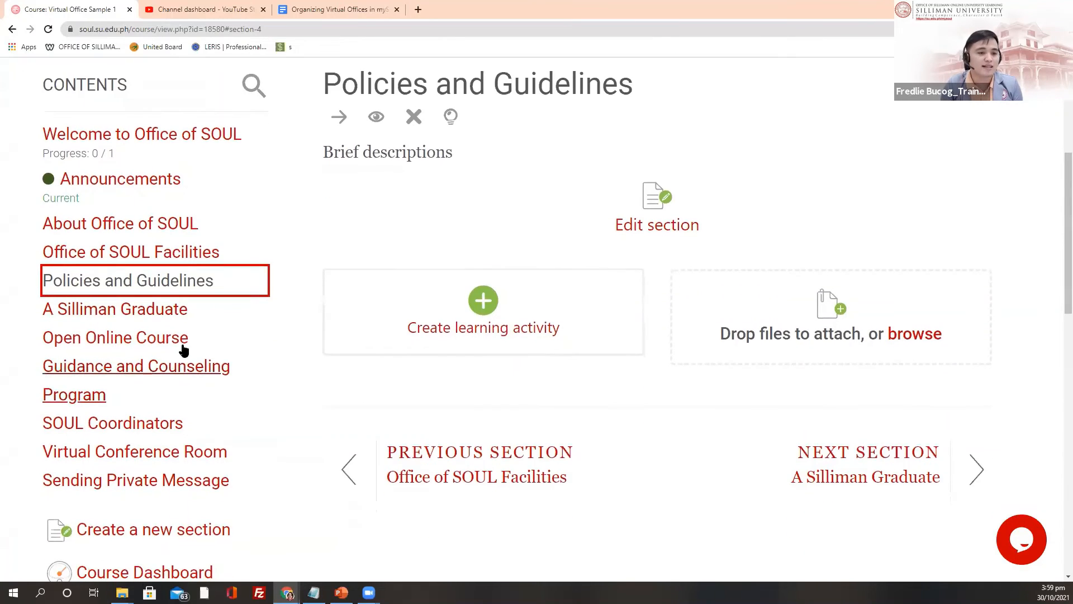
{"action": "scroll", "coordinate": [162, 290], "scroll_direction": "down", "scroll_amount": 1}
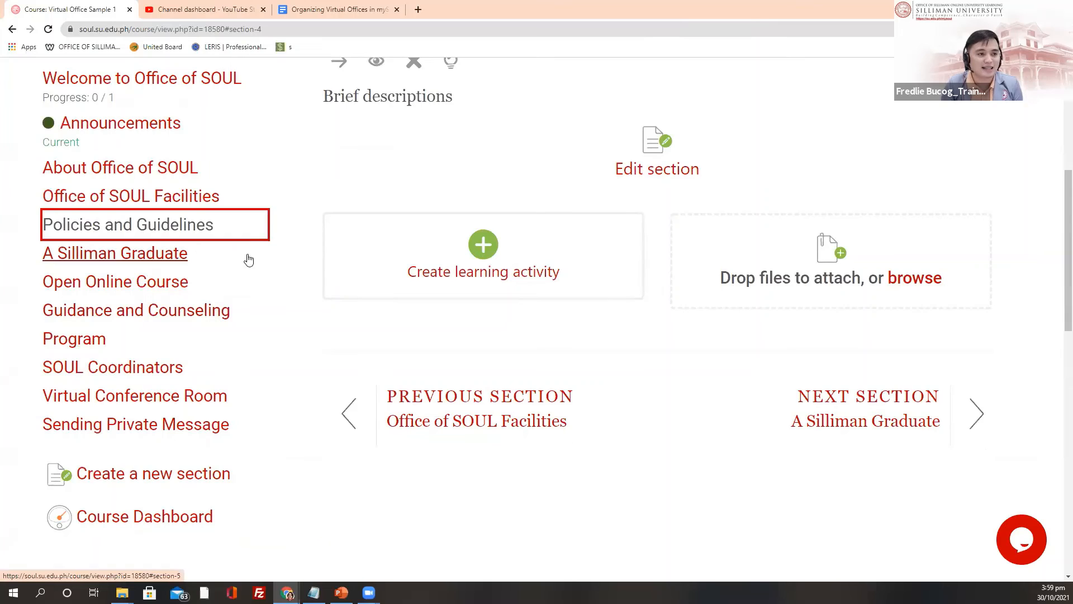
Step: Open the add activity or resource chooser and browse its Activities and Resources lists
{"action": "left_click", "coordinate": [484, 246]}
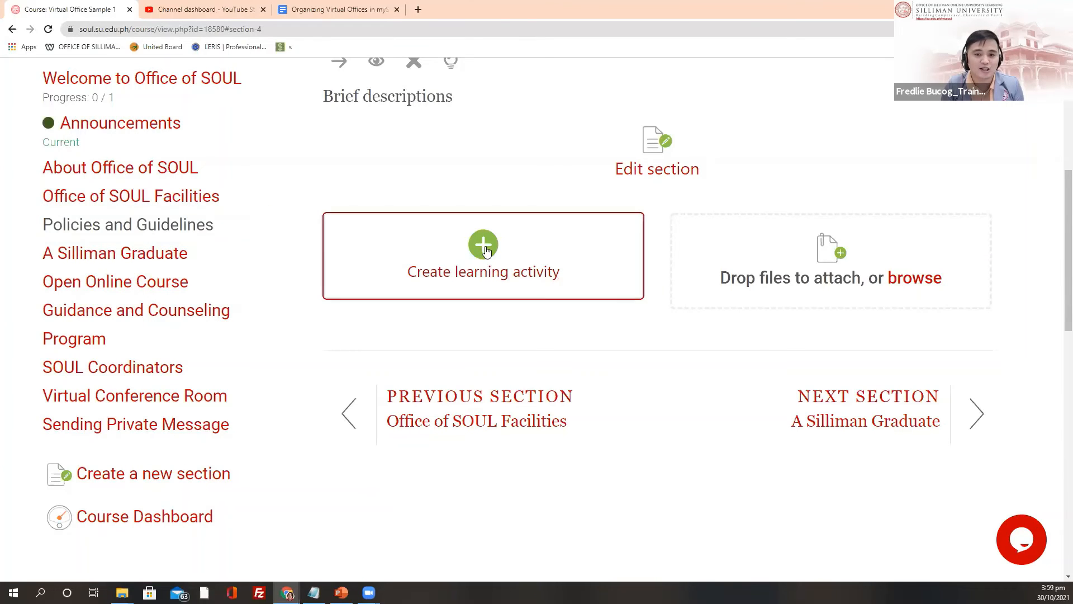
{"action": "scroll", "coordinate": [442, 202], "scroll_direction": "down", "scroll_amount": 2}
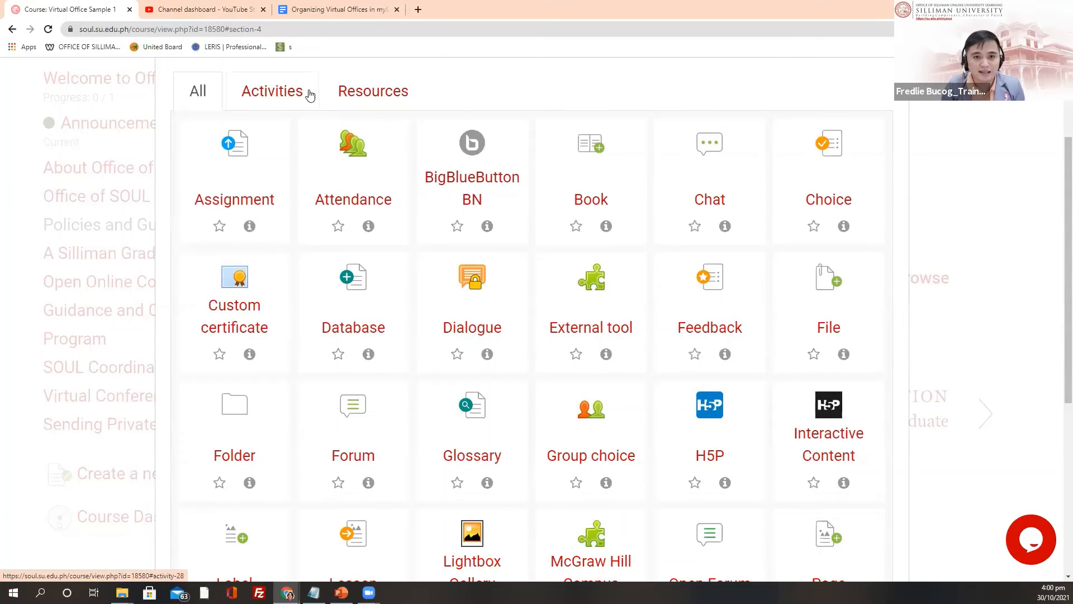
{"action": "left_click", "coordinate": [300, 99]}
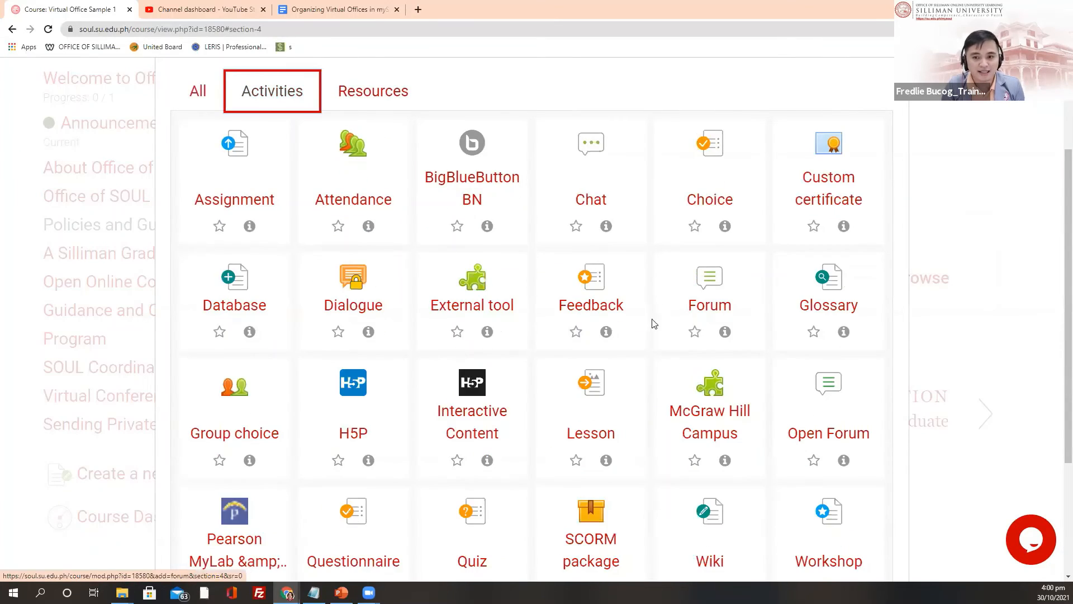
{"action": "scroll", "coordinate": [652, 327], "scroll_direction": "down", "scroll_amount": 3}
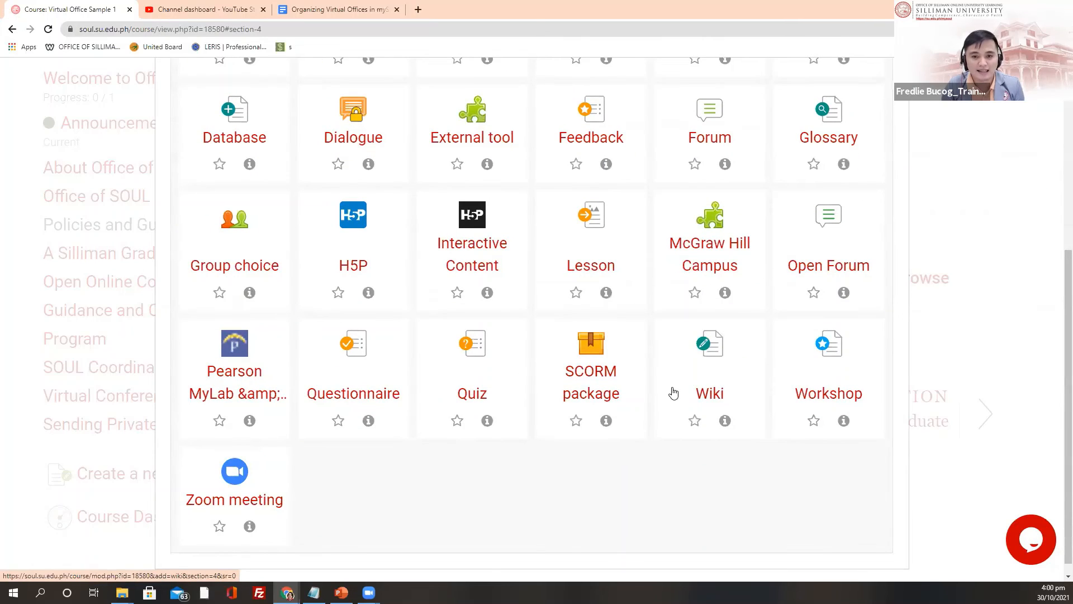
{"action": "scroll", "coordinate": [681, 400], "scroll_direction": "up", "scroll_amount": 3}
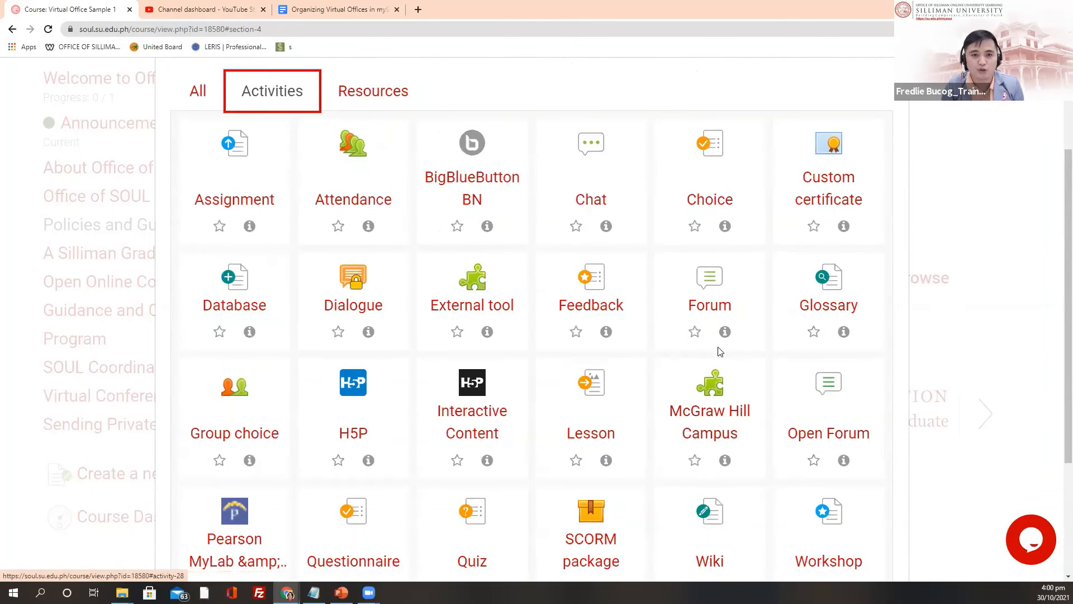
{"action": "left_click", "coordinate": [300, 99]}
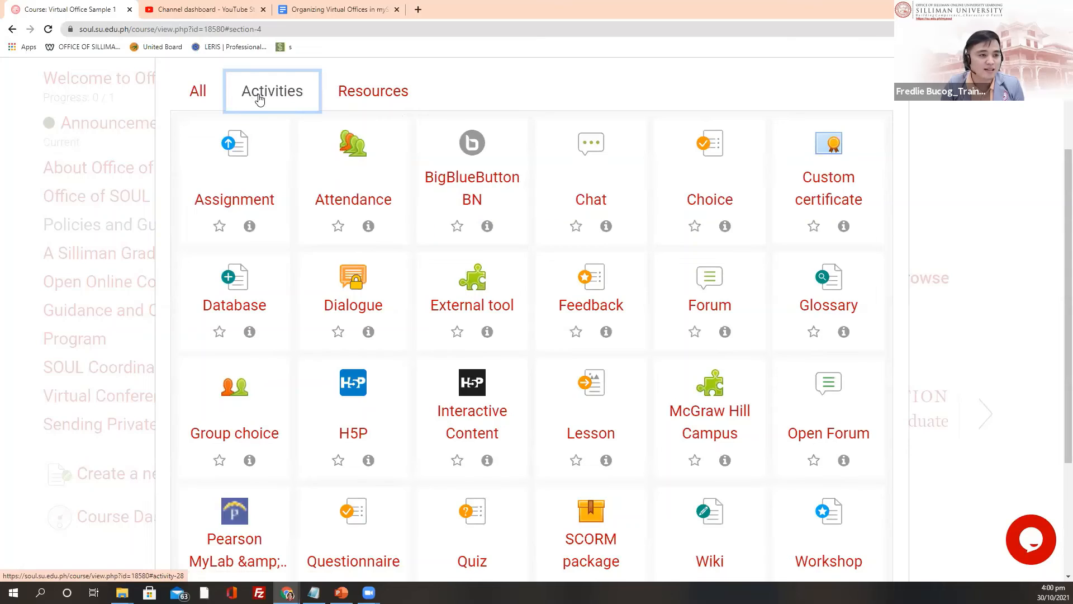
{"action": "left_click", "coordinate": [372, 93]}
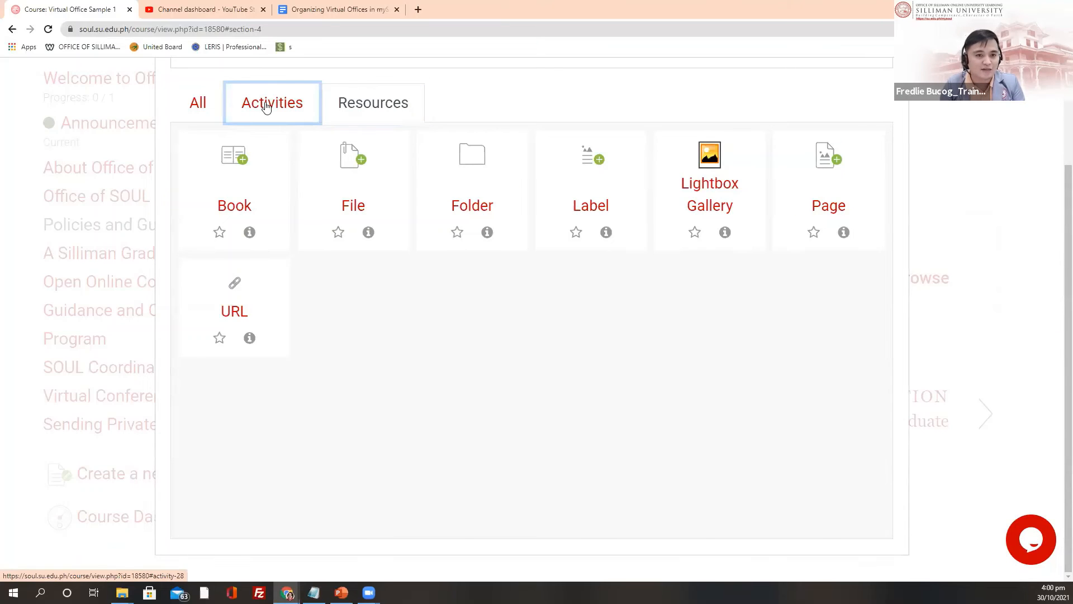
{"action": "left_click", "coordinate": [298, 114]}
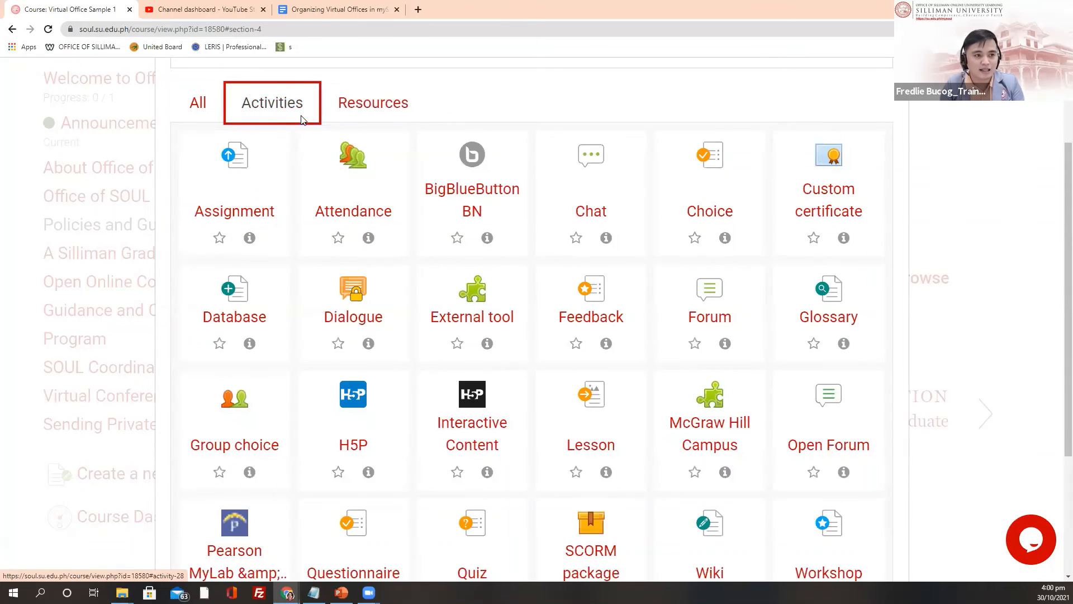
{"action": "left_click", "coordinate": [361, 112]}
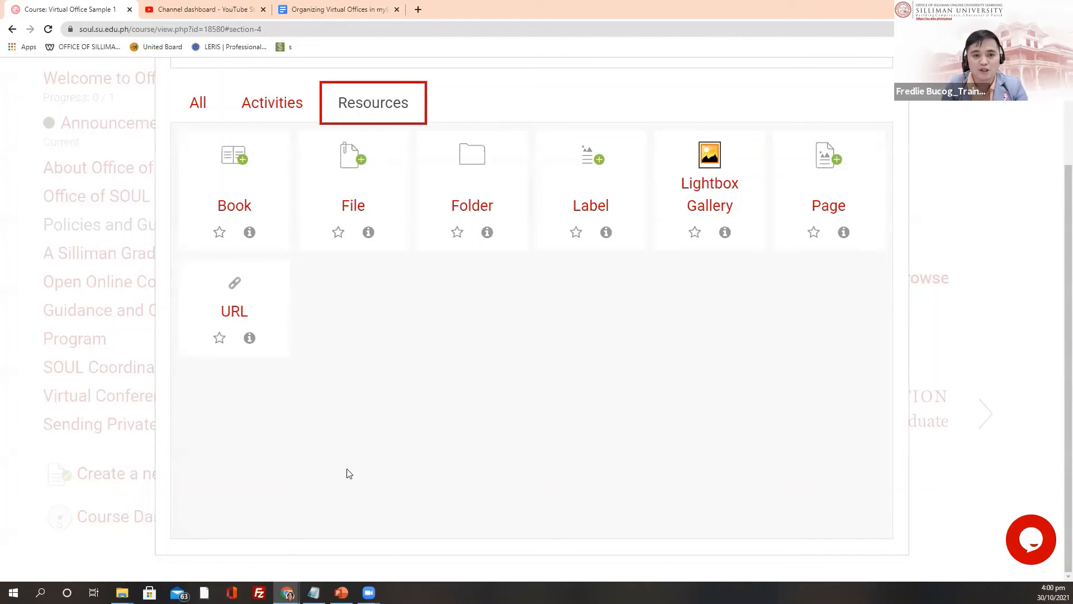
Step: Add a Book resource and place the cursor in its Name field
{"action": "left_click", "coordinate": [234, 177]}
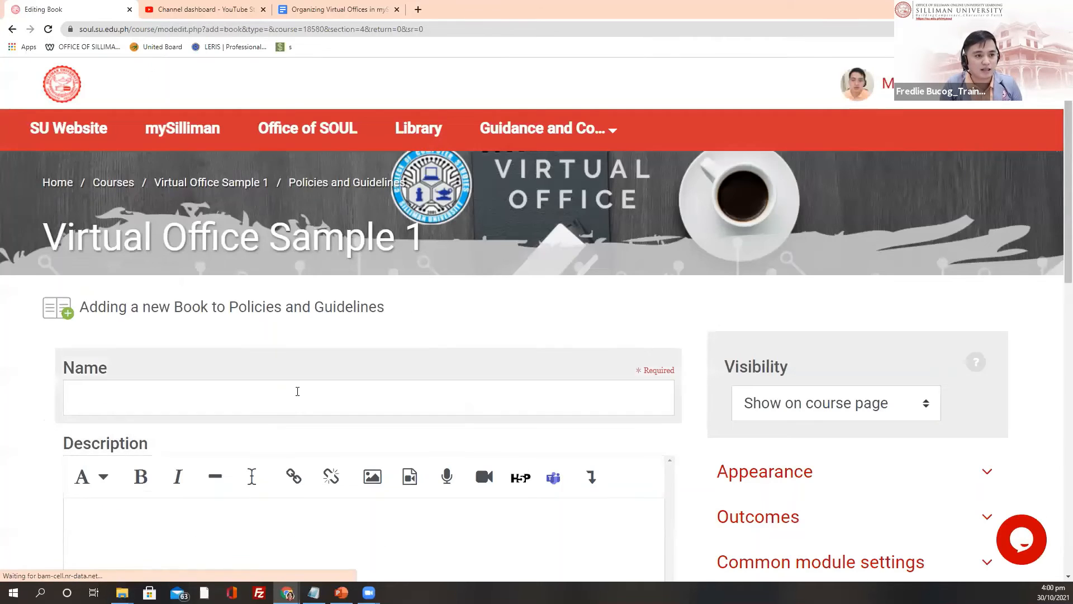
{"action": "scroll", "coordinate": [297, 388], "scroll_direction": "down", "scroll_amount": 2}
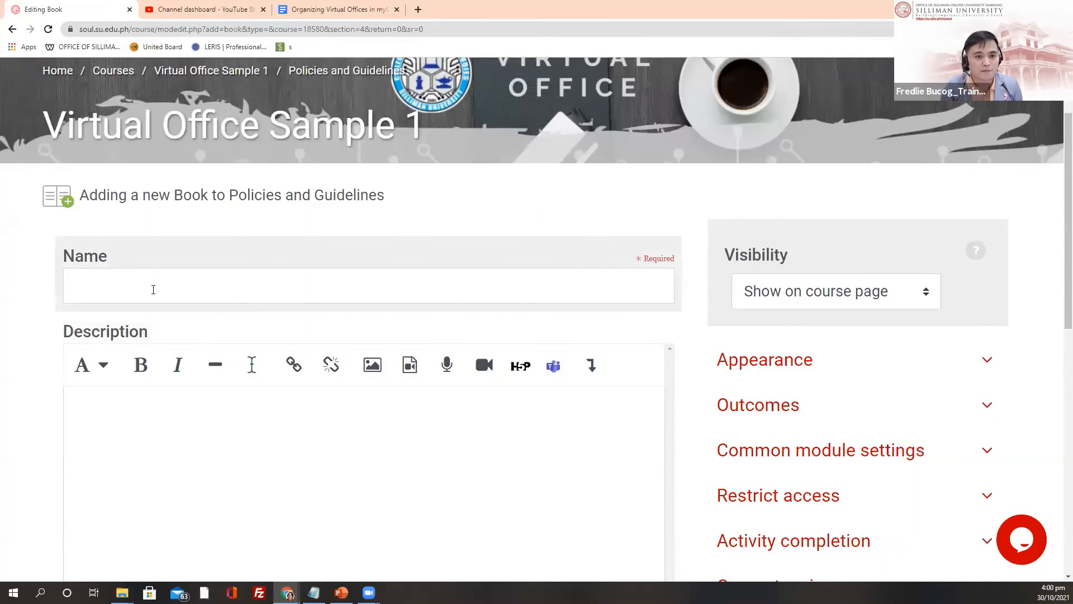
{"action": "scroll", "coordinate": [153, 289], "scroll_direction": "down", "scroll_amount": 2}
{"action": "left_click", "coordinate": [132, 187]}
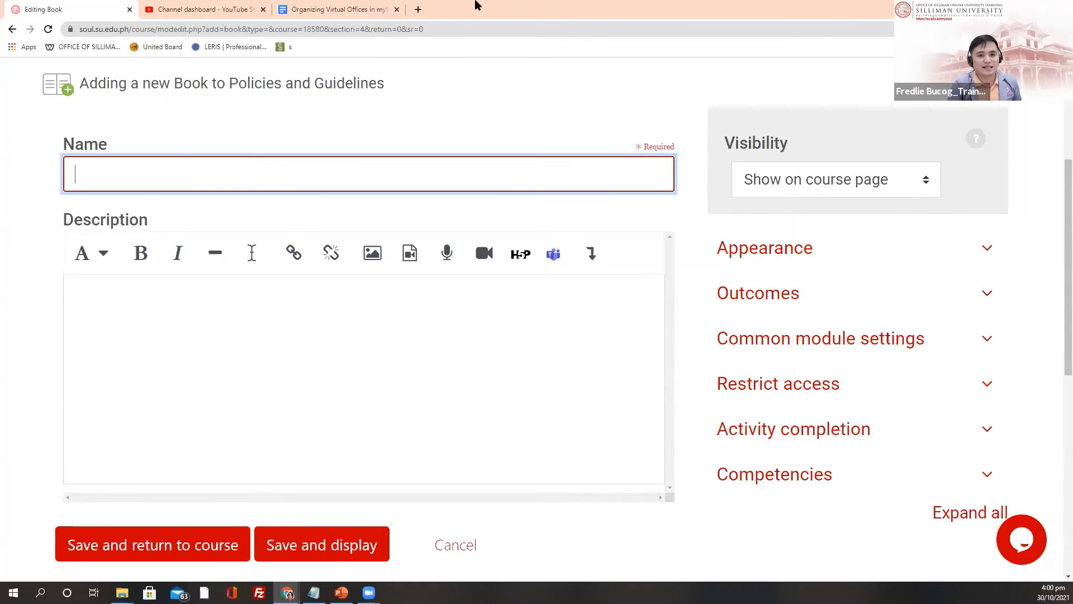
{"action": "left_click", "coordinate": [338, 10]}
Step: Find Policies & Guidelines in the outline and select the 'College Policies' heading
{"action": "scroll", "coordinate": [481, 297], "scroll_direction": "up", "scroll_amount": 1}
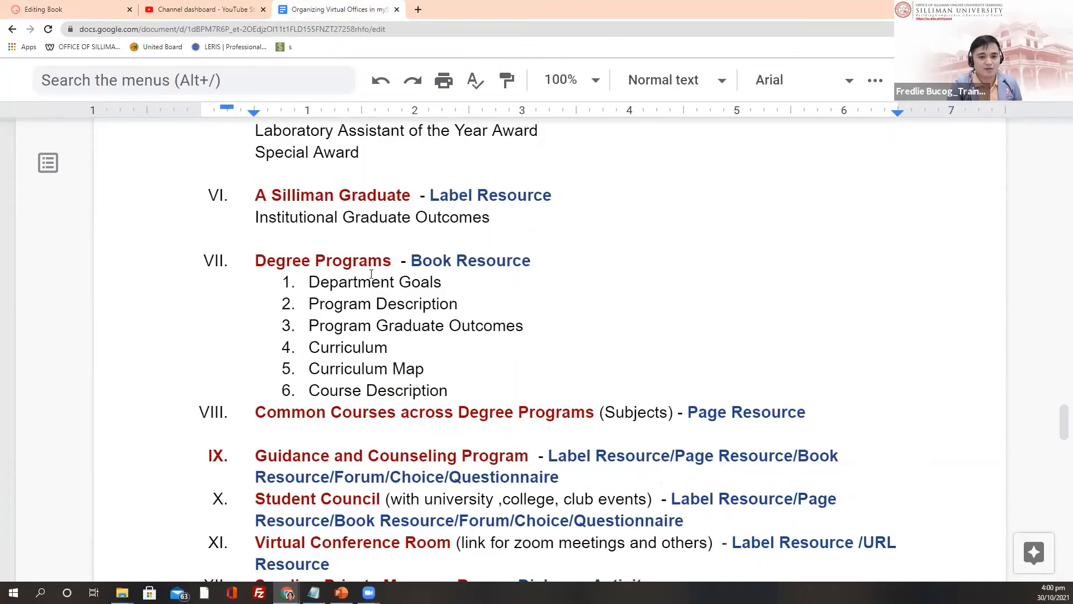
{"action": "scroll", "coordinate": [372, 274], "scroll_direction": "down", "scroll_amount": 1}
{"action": "scroll", "coordinate": [496, 277], "scroll_direction": "up", "scroll_amount": 7}
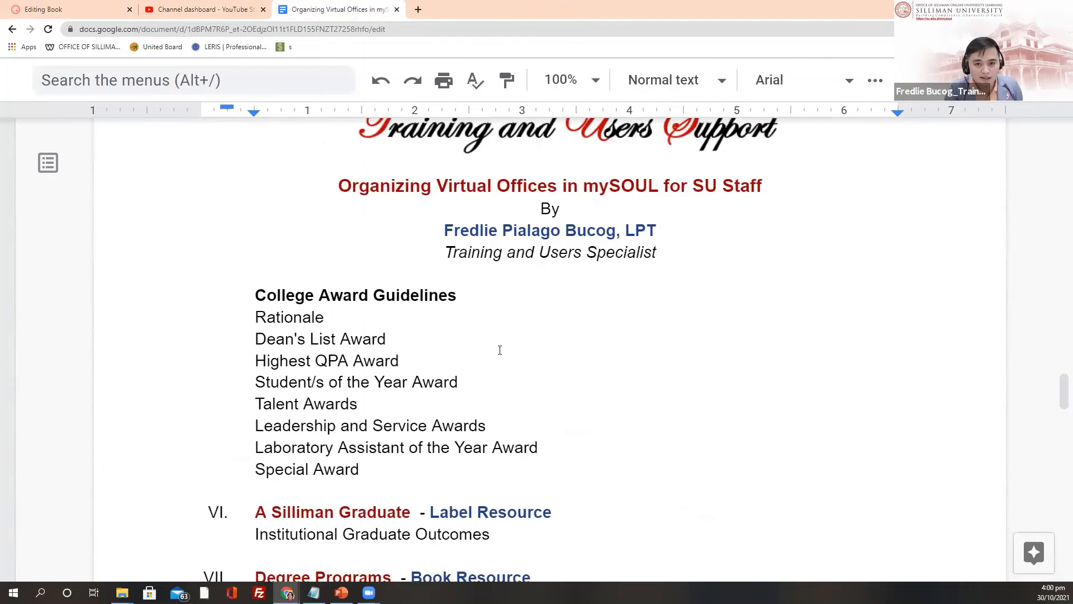
{"action": "scroll", "coordinate": [500, 350], "scroll_direction": "up", "scroll_amount": 6}
{"action": "scroll", "coordinate": [446, 337], "scroll_direction": "down", "scroll_amount": 14}
{"action": "scroll", "coordinate": [419, 252], "scroll_direction": "up", "scroll_amount": 7}
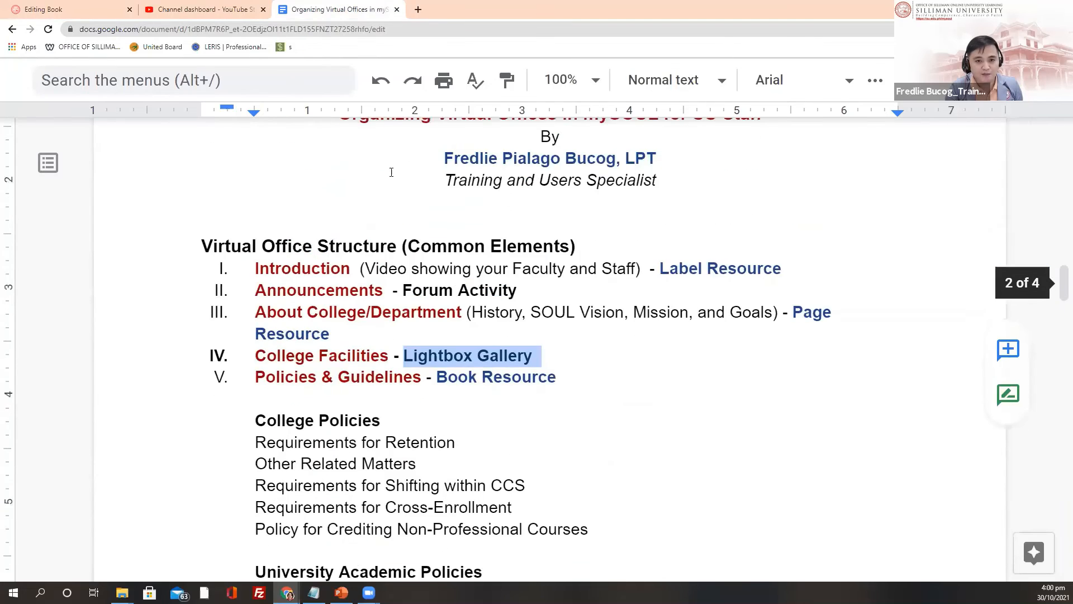
{"action": "scroll", "coordinate": [391, 172], "scroll_direction": "down", "scroll_amount": 5}
{"action": "left_click_drag", "start_coordinate": [256, 214], "coordinate": [622, 326]}
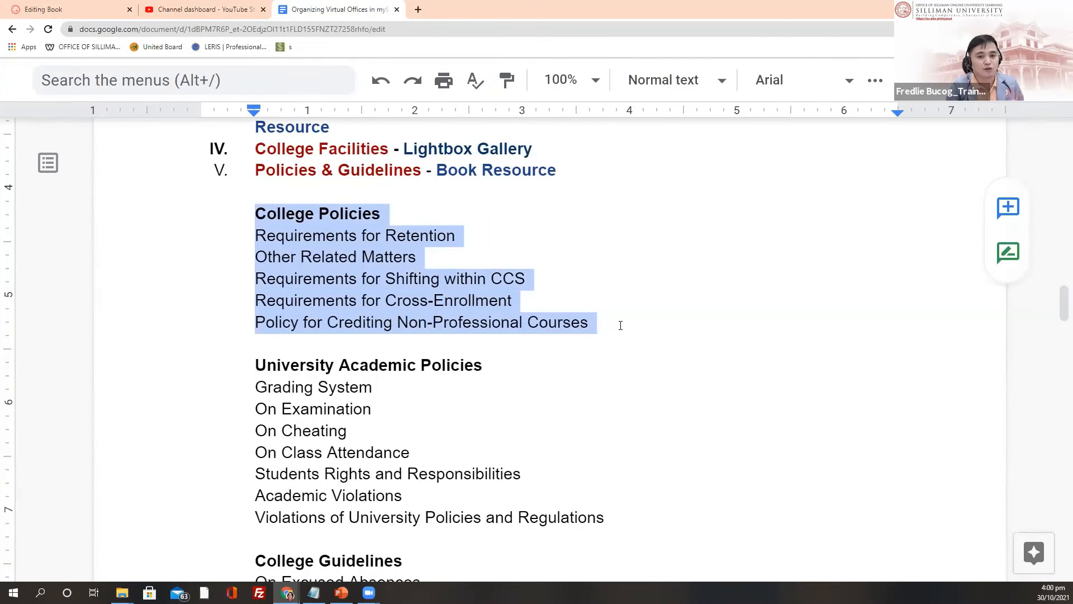
{"action": "left_click_drag", "start_coordinate": [381, 213], "coordinate": [245, 209]}
{"action": "key", "text": "ctrl+c"}
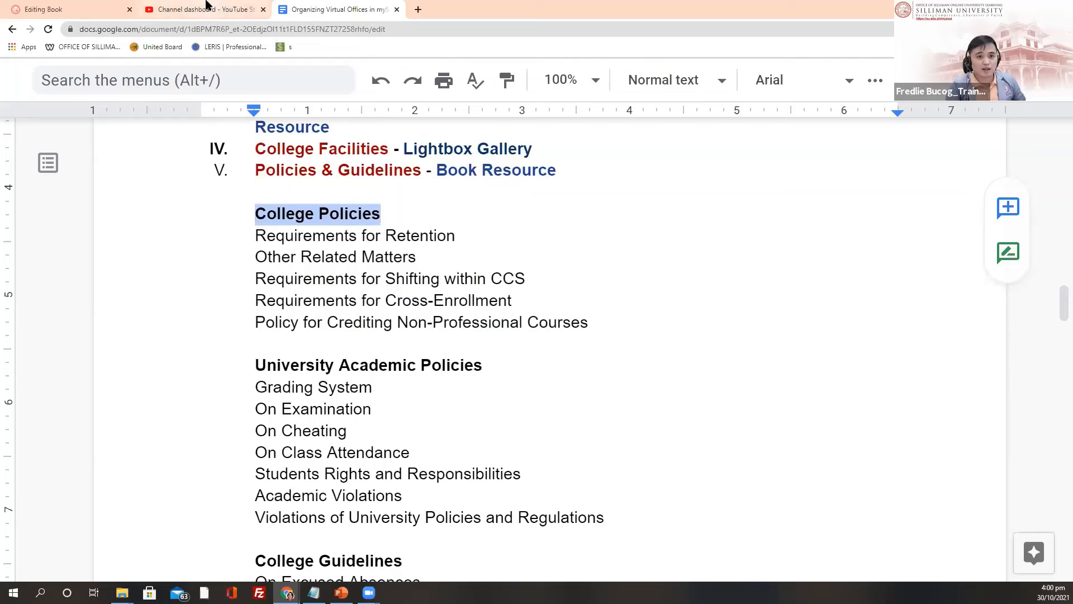
Step: Name the book 'College Policies' and give it the description 'Image/Text'
{"action": "left_click", "coordinate": [53, 8]}
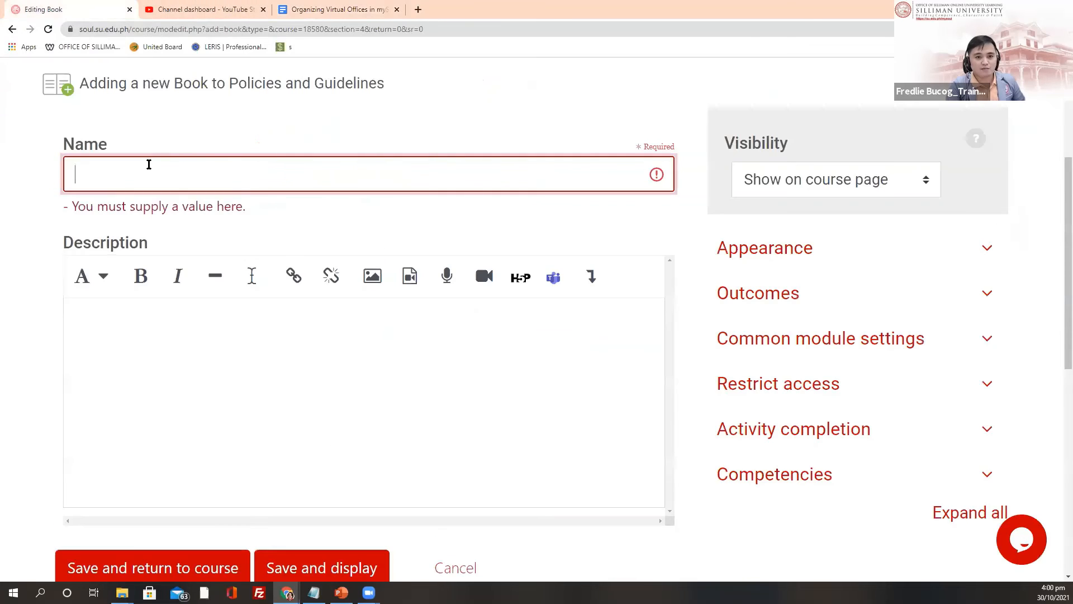
{"action": "left_click", "coordinate": [102, 172]}
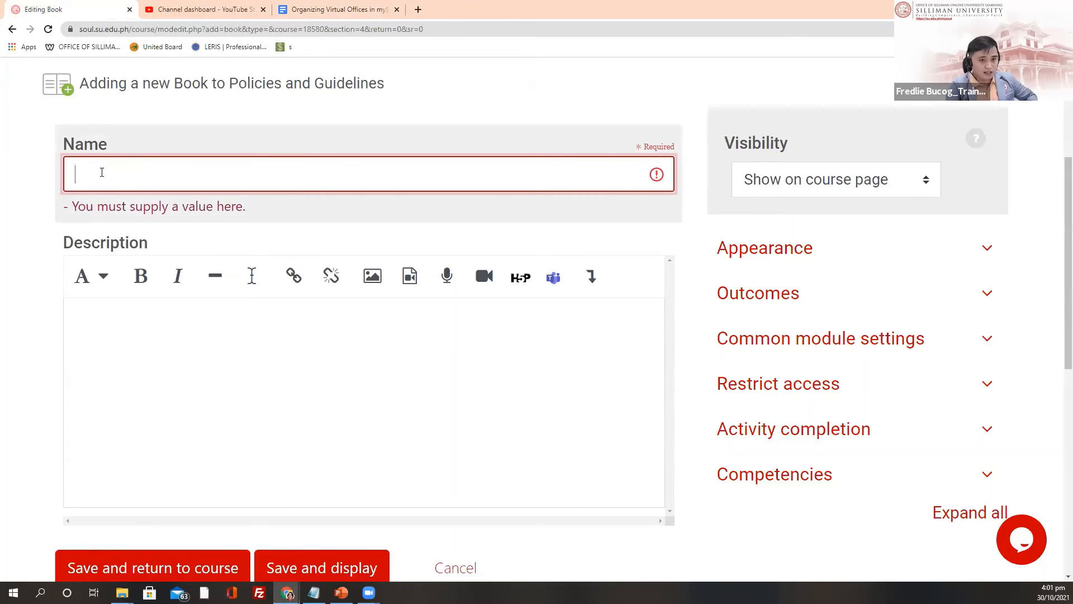
{"action": "key", "text": "ctrl+v"}
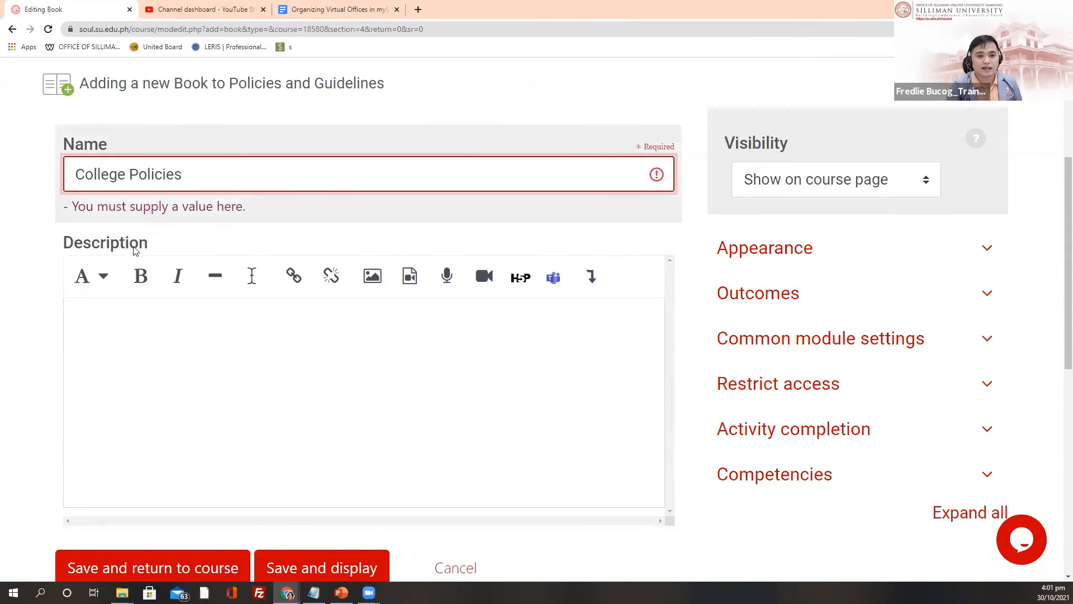
{"action": "left_click", "coordinate": [113, 333]}
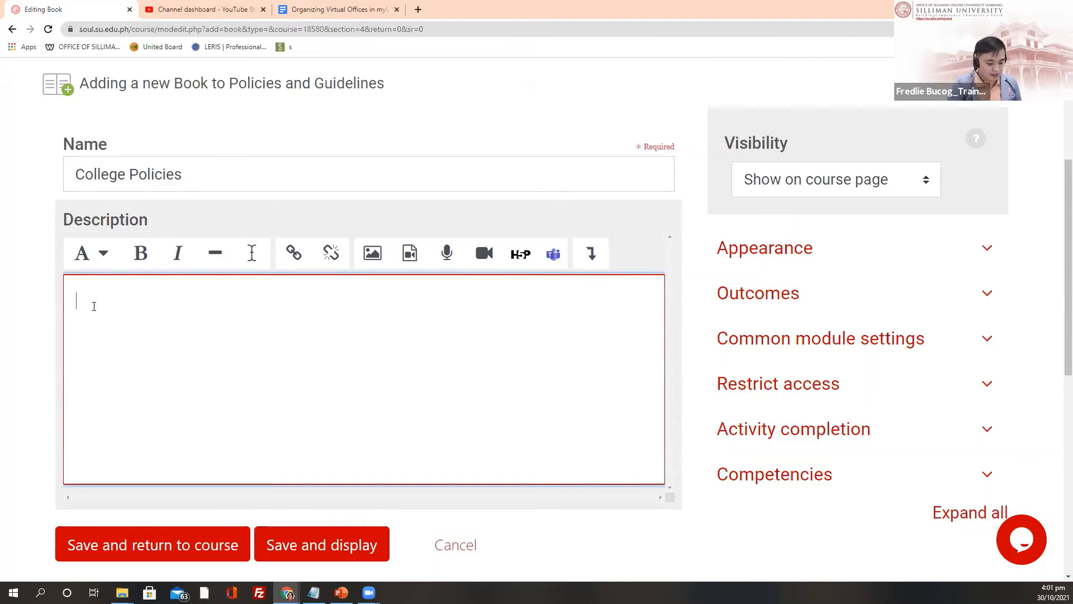
{"action": "type", "text": "I"}
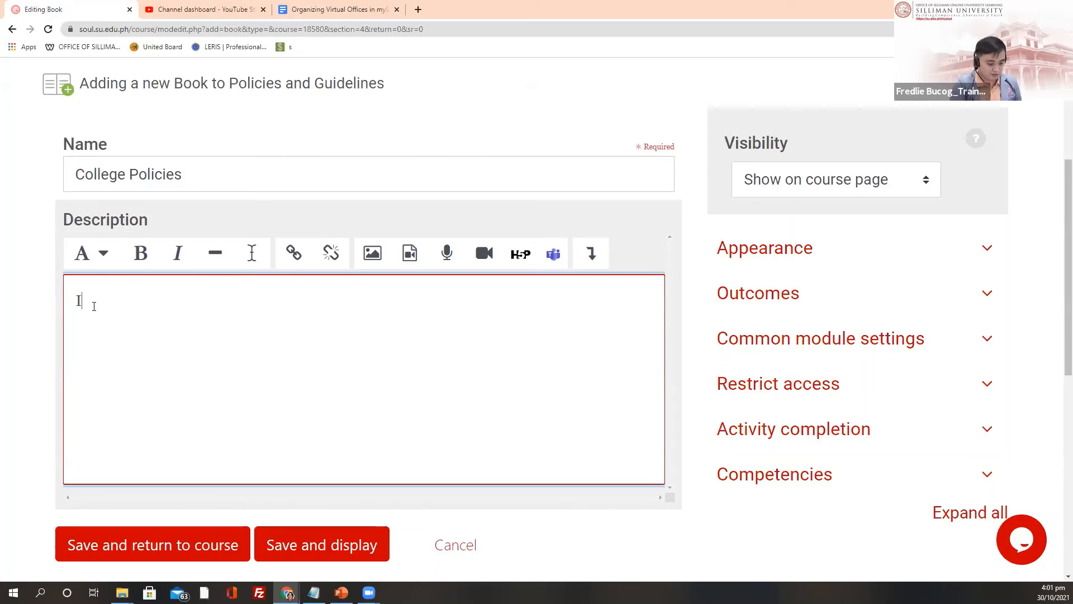
{"action": "type", "text": "mage/"}
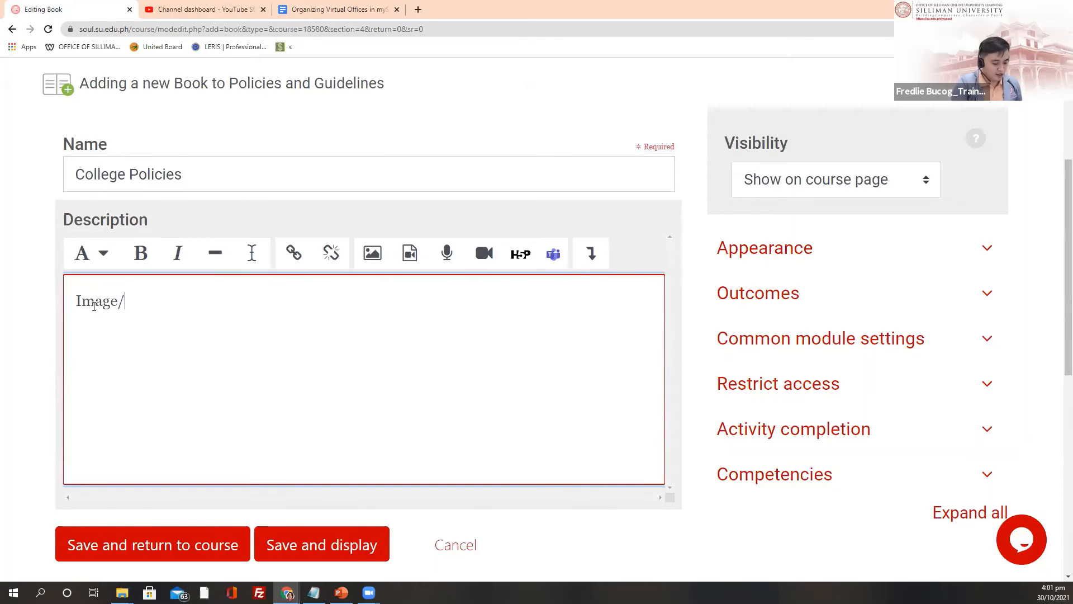
{"action": "type", "text": "Text"}
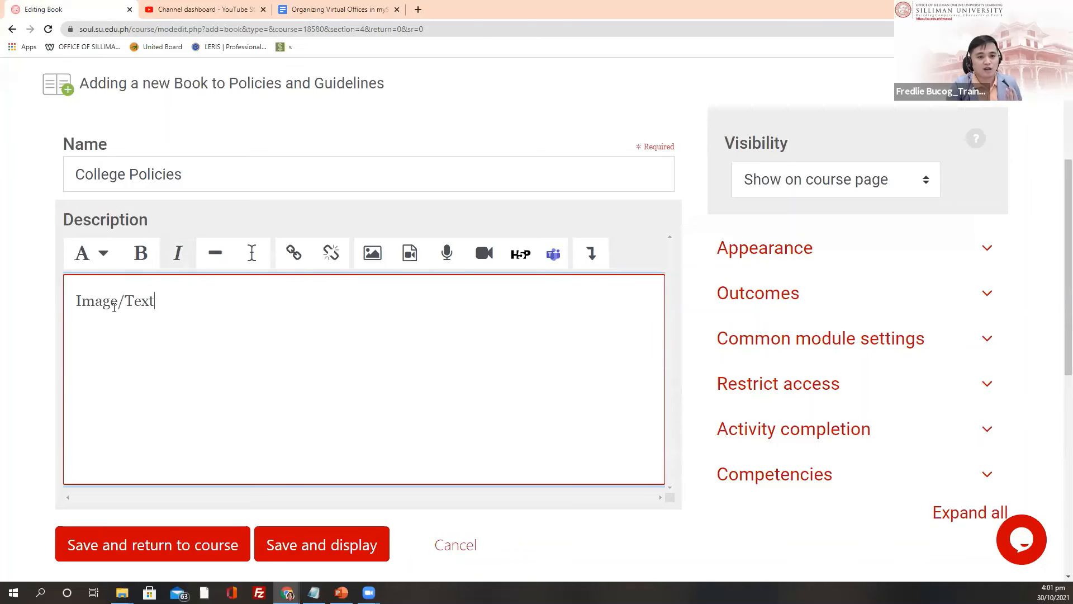
{"action": "scroll", "coordinate": [206, 304], "scroll_direction": "down", "scroll_amount": 1}
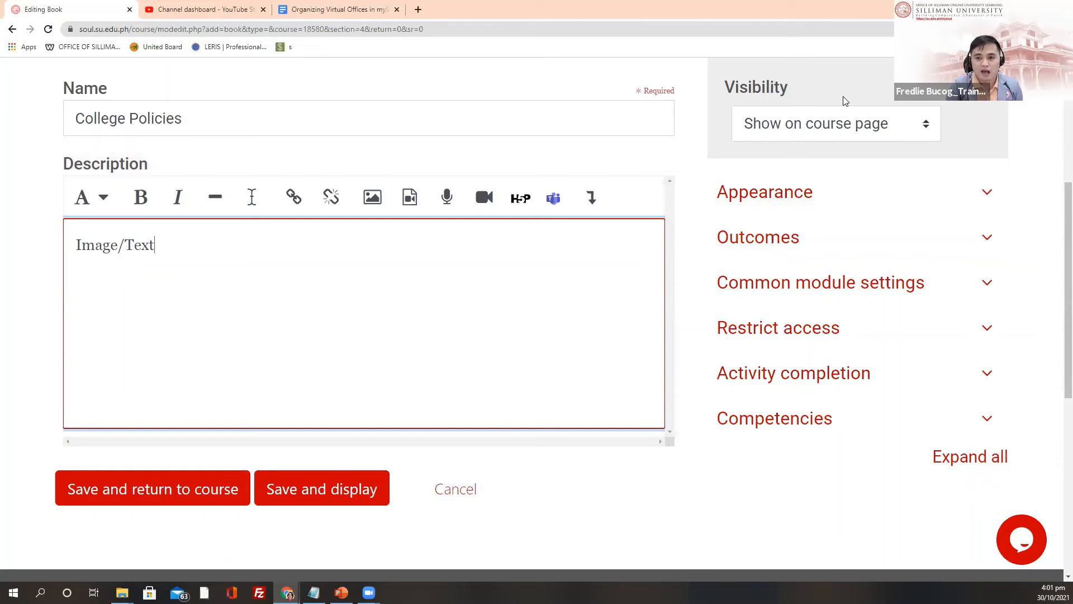
Step: Hide the book from students, set 'Do not indicate activity completion', and save and display
{"action": "left_click", "coordinate": [922, 127]}
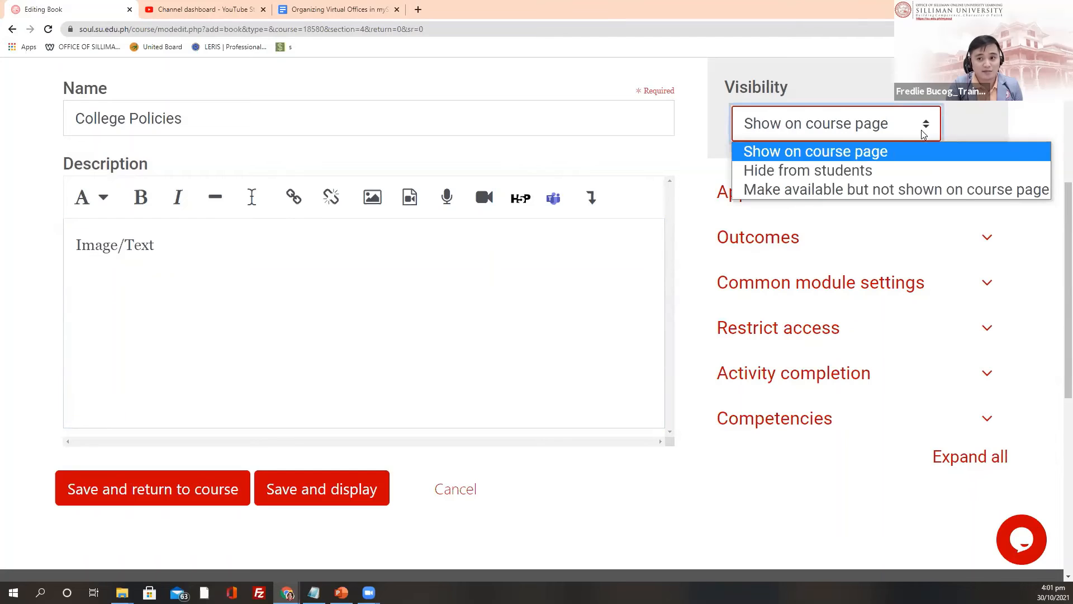
{"action": "left_click", "coordinate": [849, 171]}
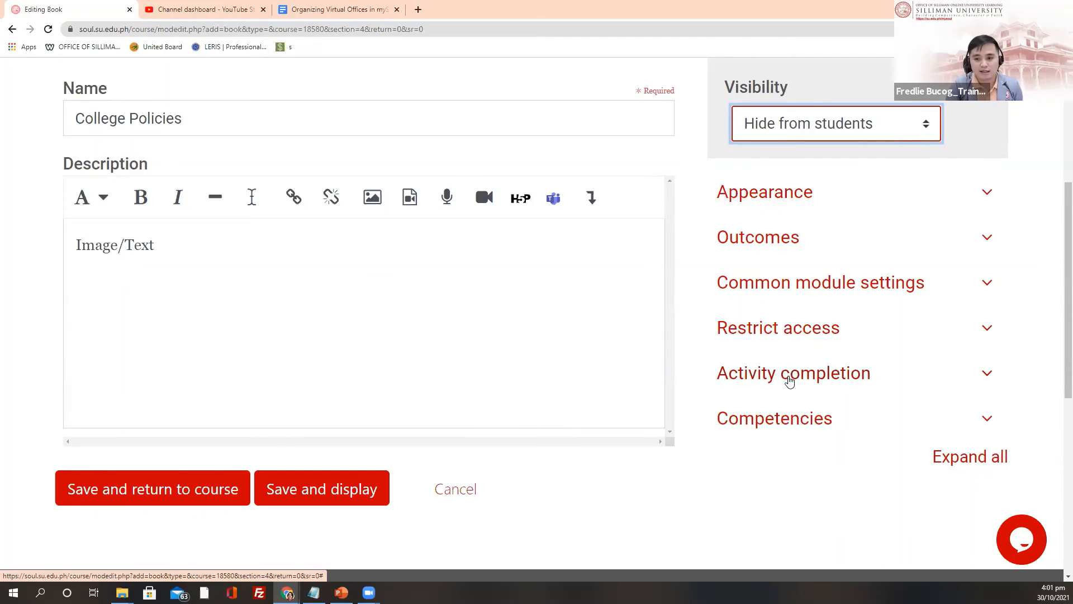
{"action": "left_click", "coordinate": [790, 381]}
{"action": "scroll", "coordinate": [794, 424], "scroll_direction": "down", "scroll_amount": 1}
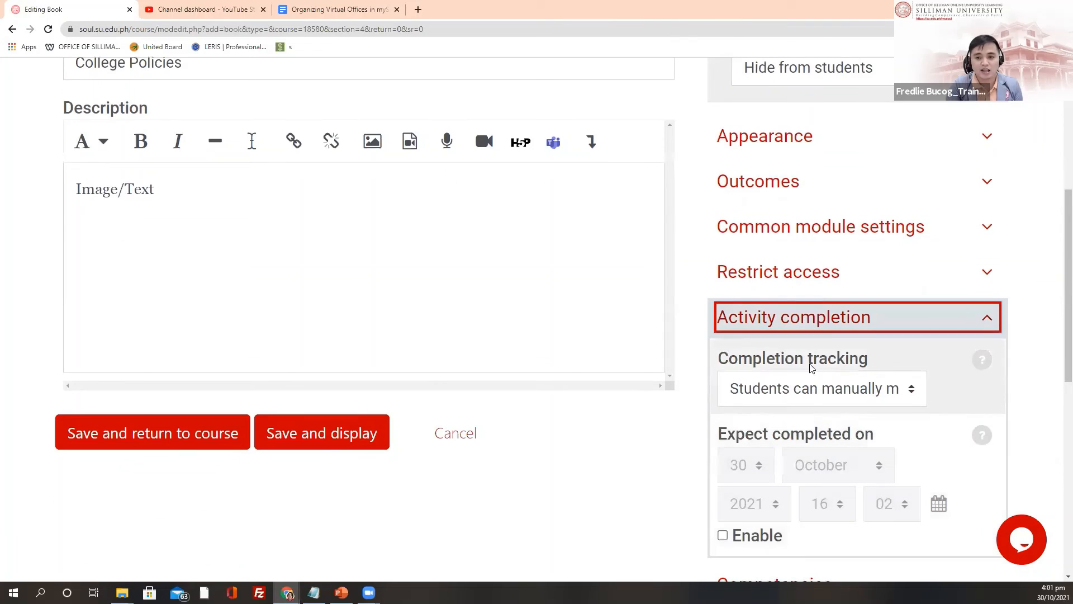
{"action": "left_click", "coordinate": [825, 391]}
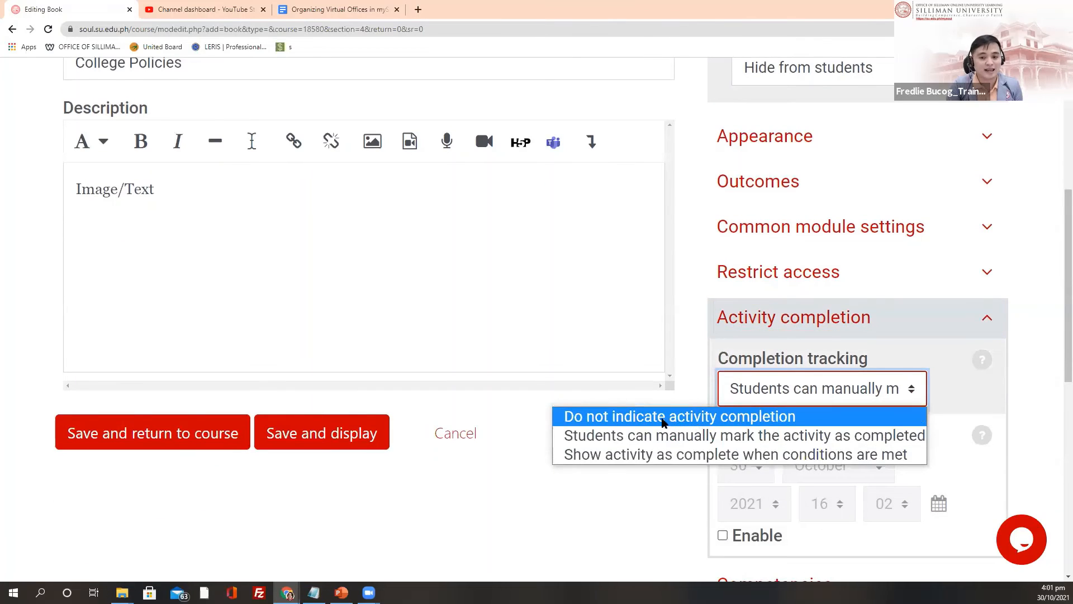
{"action": "left_click", "coordinate": [661, 419]}
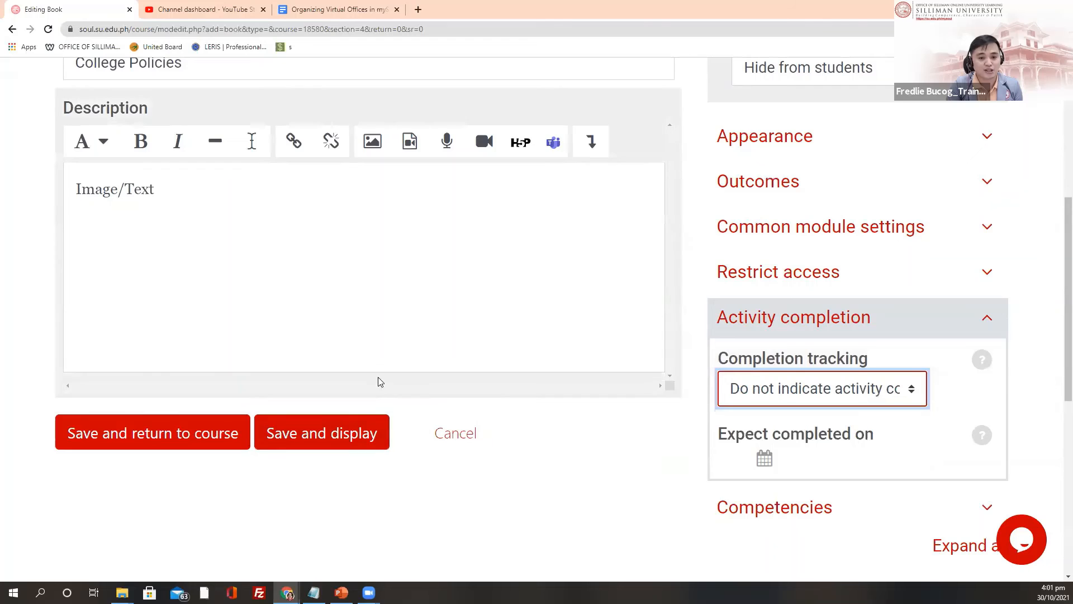
{"action": "left_click", "coordinate": [313, 435]}
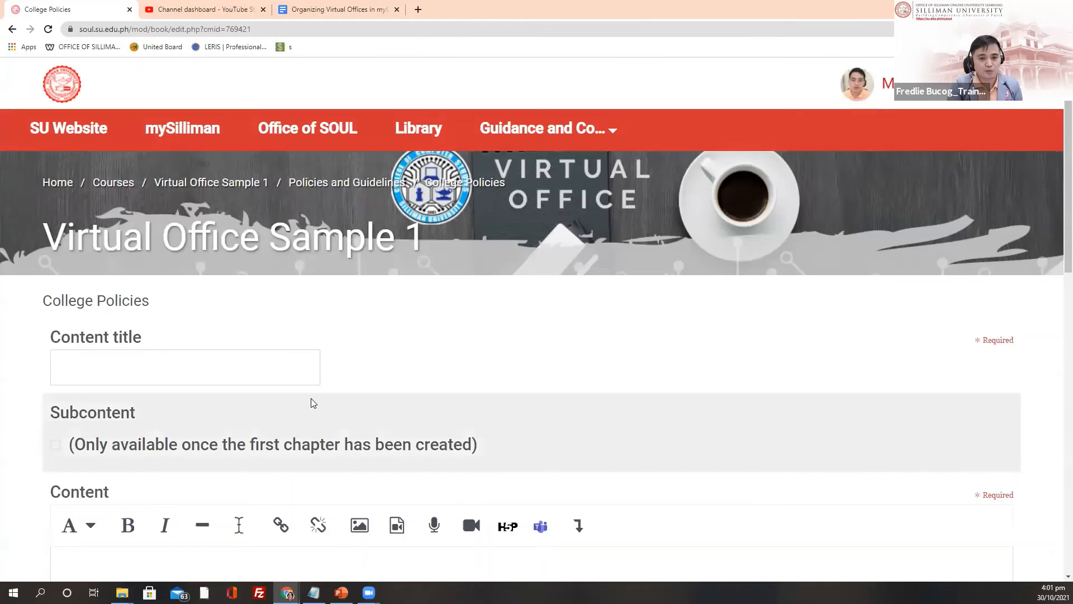
Step: Place the cursor in the first chapter's Content title field
{"action": "scroll", "coordinate": [311, 393], "scroll_direction": "down", "scroll_amount": 2}
{"action": "scroll", "coordinate": [306, 388], "scroll_direction": "up", "scroll_amount": 1}
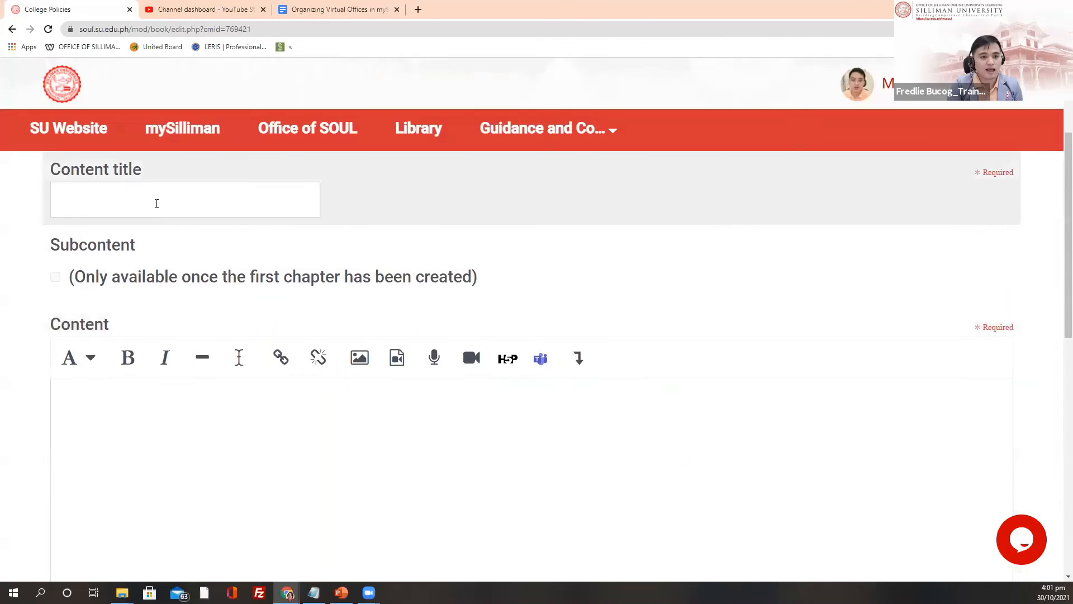
{"action": "left_click", "coordinate": [157, 202]}
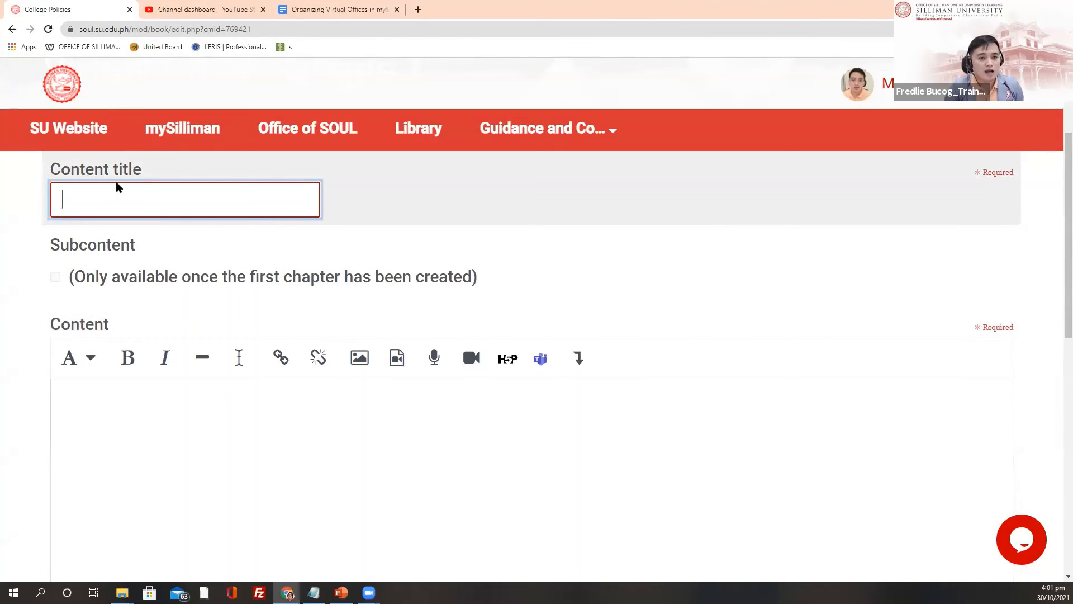
{"action": "scroll", "coordinate": [144, 242], "scroll_direction": "up", "scroll_amount": 2}
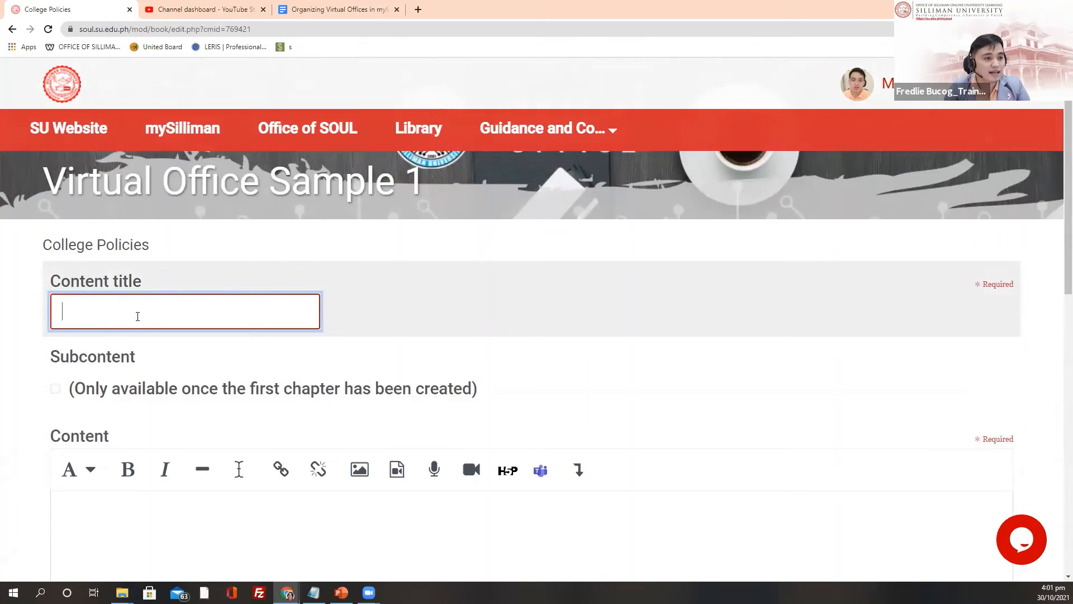
{"action": "scroll", "coordinate": [150, 308], "scroll_direction": "down", "scroll_amount": 2}
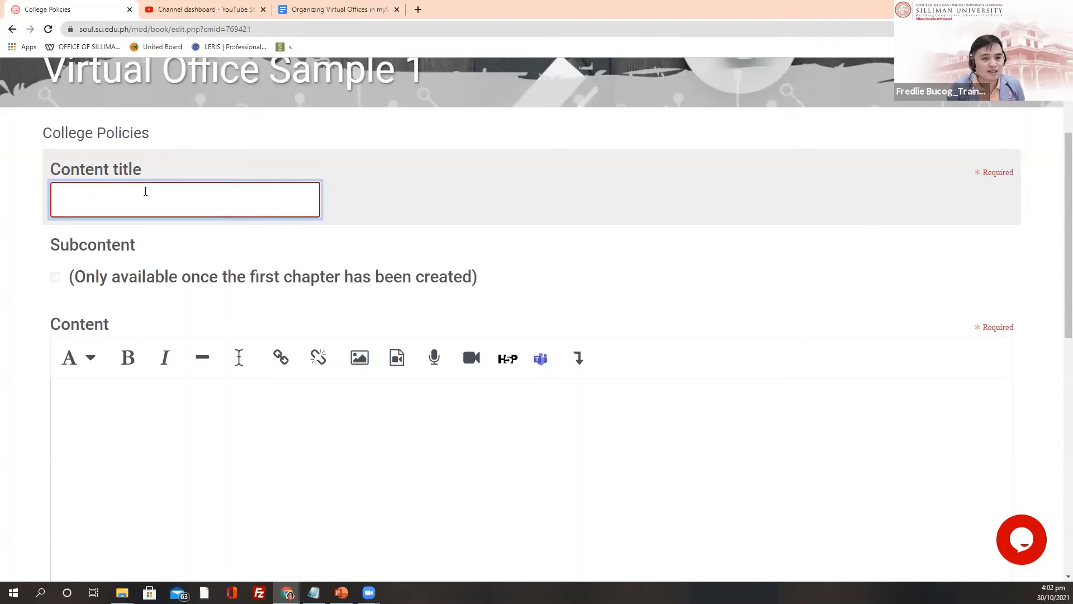
Step: Select 'Requirements for Retention' in the outline and return to the College Policies chapter form
{"action": "left_click", "coordinate": [343, 8]}
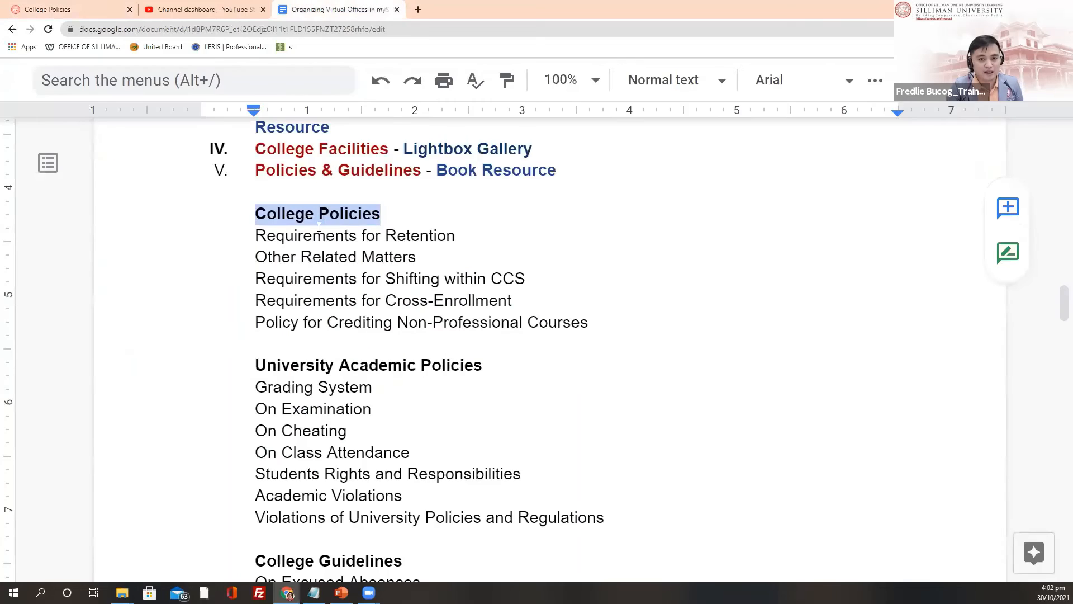
{"action": "left_click_drag", "start_coordinate": [256, 236], "coordinate": [466, 243]}
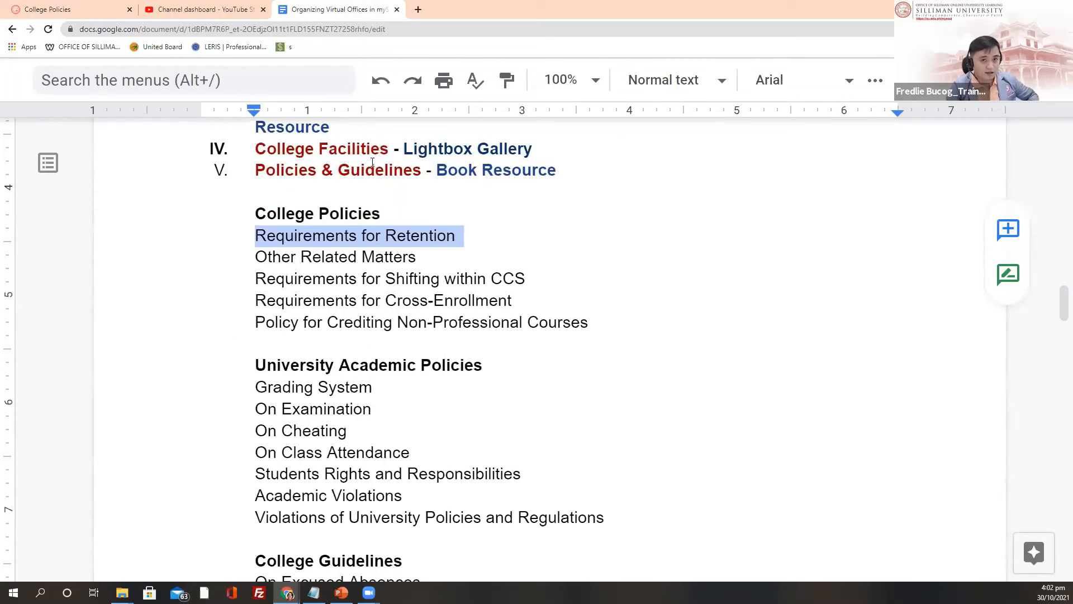
{"action": "left_click", "coordinate": [228, 5]}
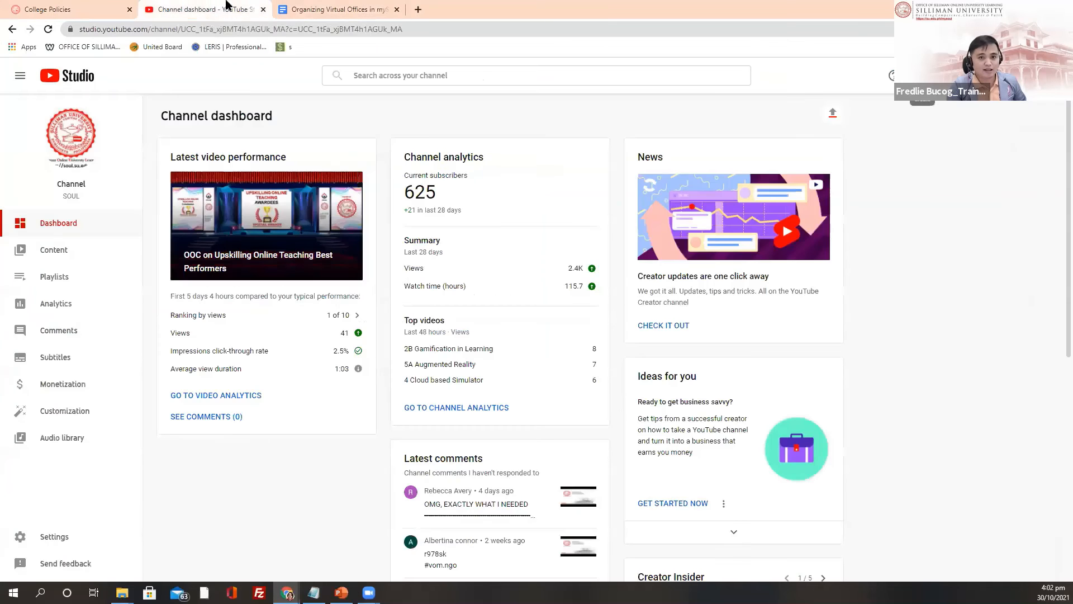
{"action": "left_click", "coordinate": [68, 9]}
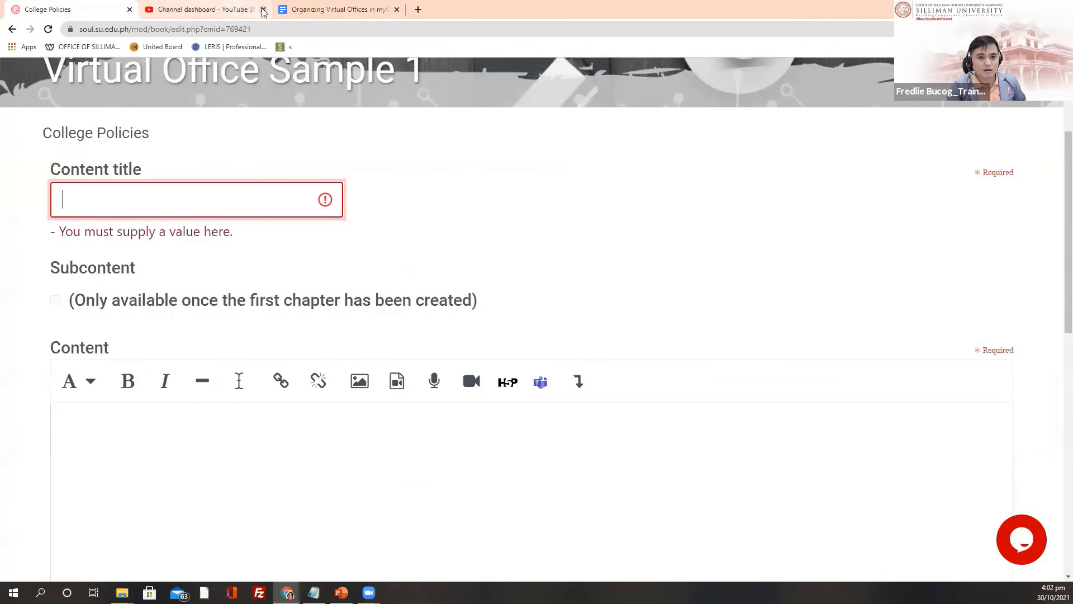
Step: Close the YouTube Studio tab and paste 'Requirements for Retention' as the chapter title
{"action": "left_click", "coordinate": [264, 10]}
{"action": "left_click", "coordinate": [92, 205]}
{"action": "type", "text": "Requirements for Retention"}
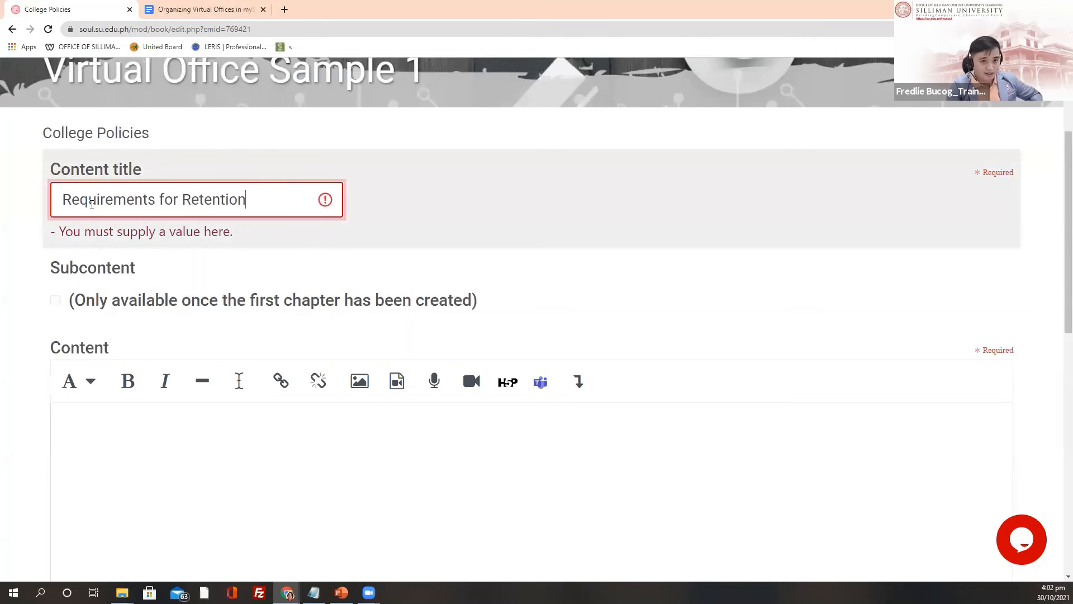
Step: Enter 'Image/Text/linlk' as the chapter content and save the chapter
{"action": "scroll", "coordinate": [79, 306], "scroll_direction": "down", "scroll_amount": 2}
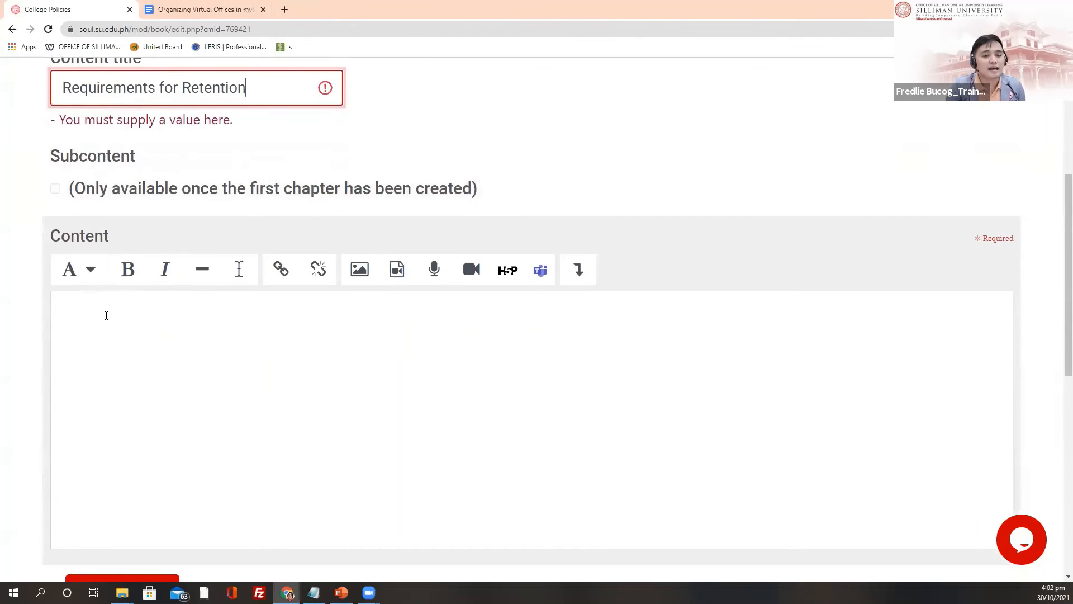
{"action": "left_click", "coordinate": [67, 305]}
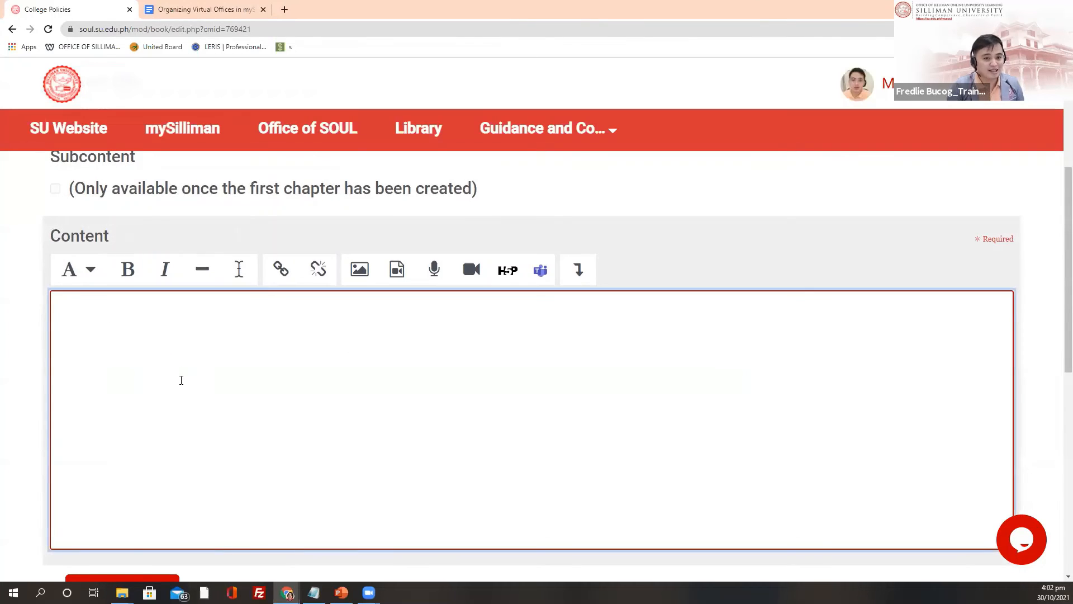
{"action": "scroll", "coordinate": [188, 389], "scroll_direction": "up", "scroll_amount": 1}
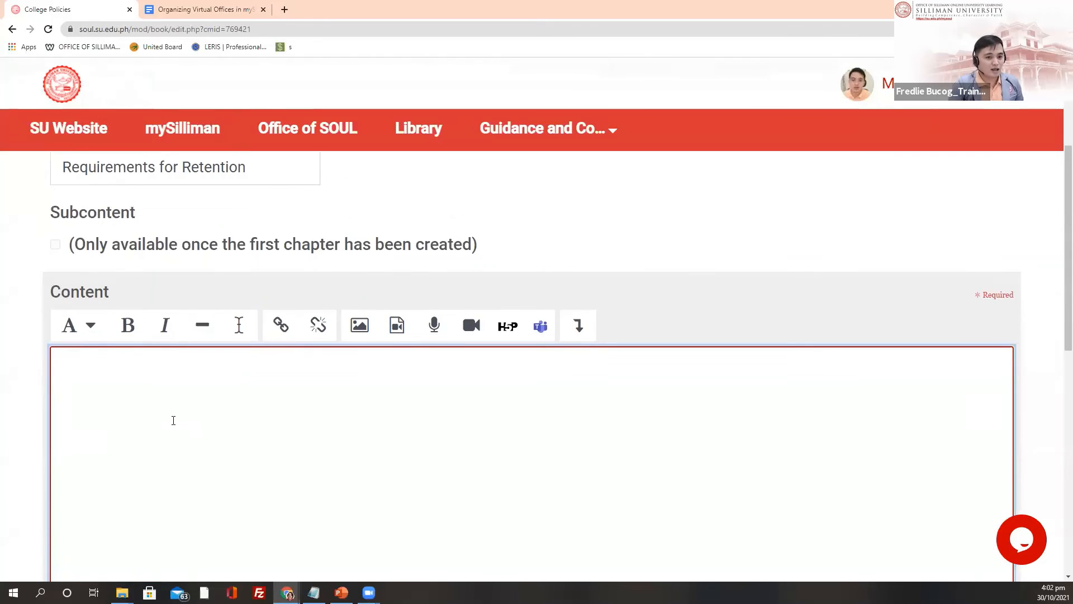
{"action": "type", "text": "Ima"}
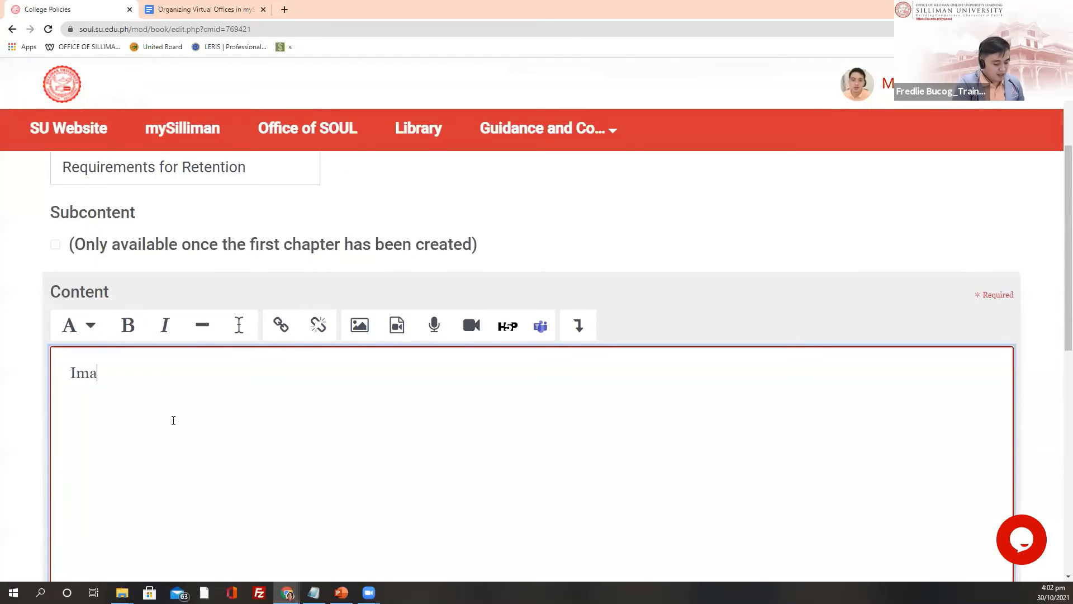
{"action": "type", "text": "ge/Text"}
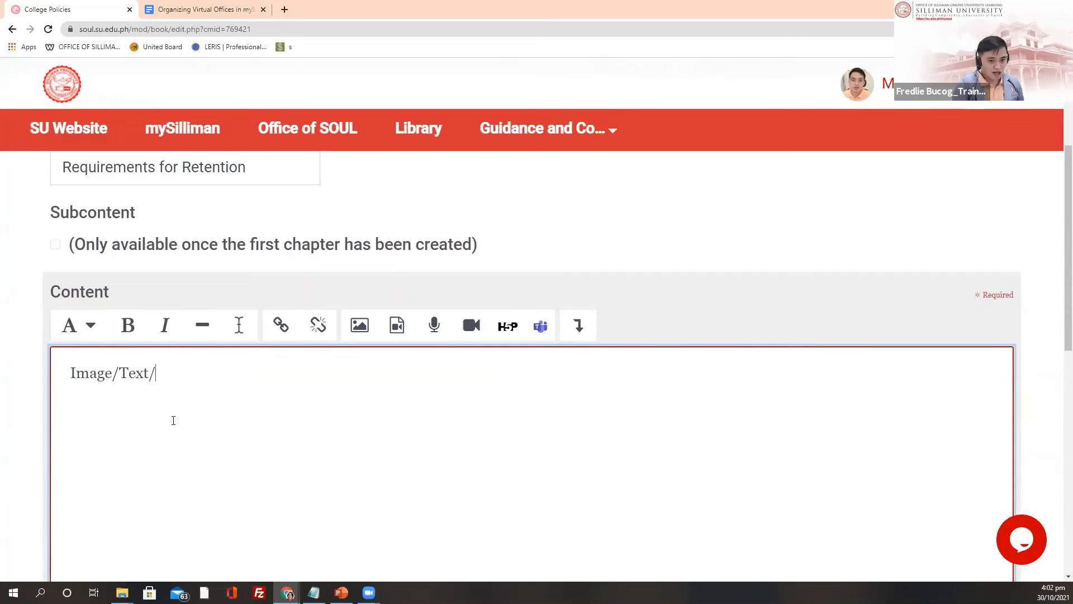
{"action": "type", "text": "/lin"}
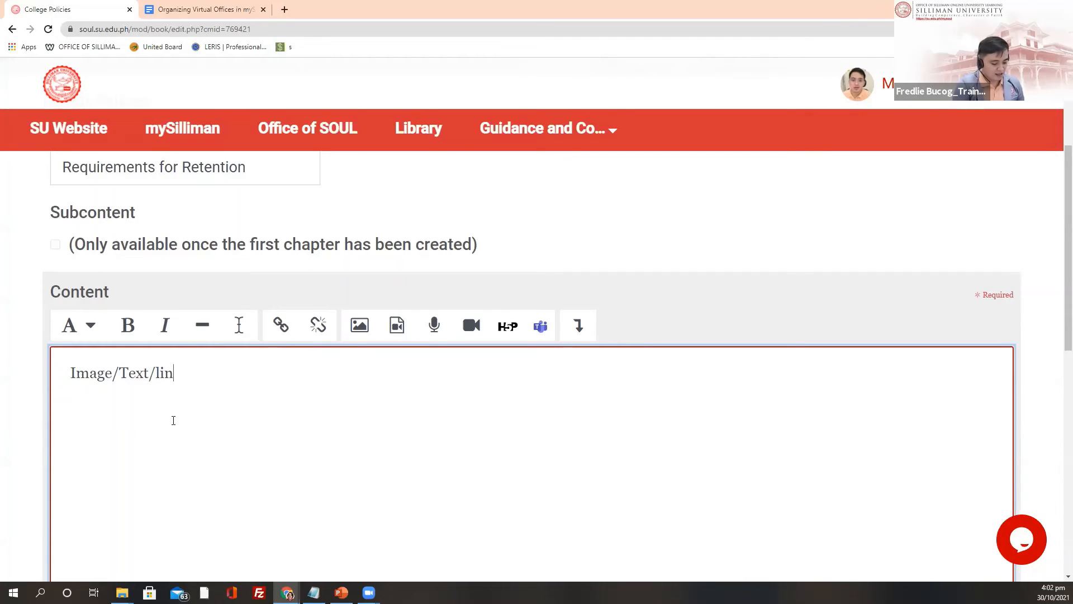
{"action": "type", "text": "lk"}
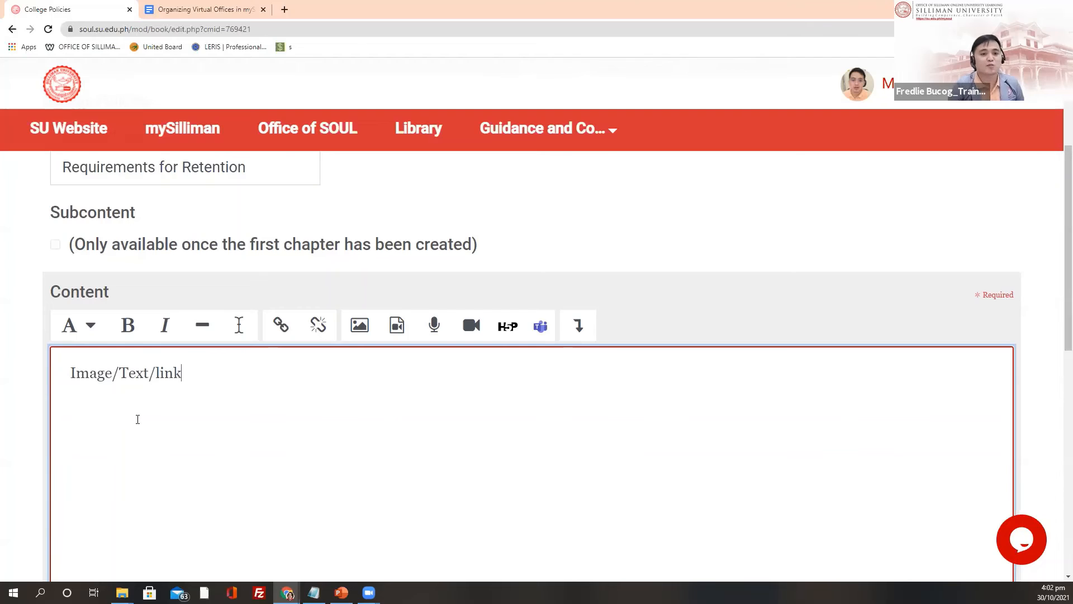
{"action": "scroll", "coordinate": [259, 400], "scroll_direction": "down", "scroll_amount": 4}
{"action": "left_click", "coordinate": [135, 426]}
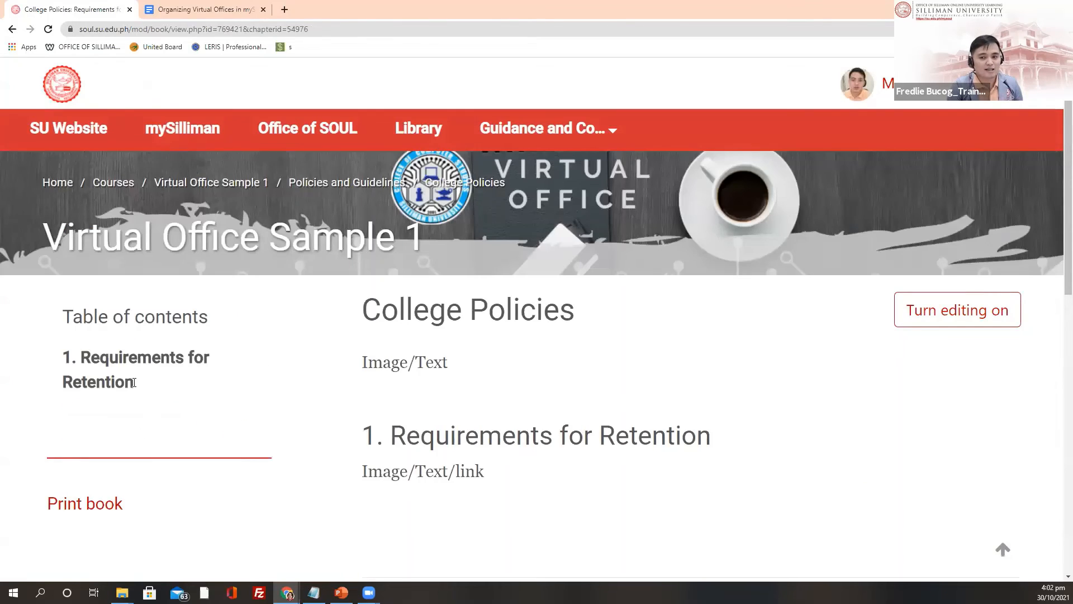
Step: Look over the College Policies book page, select its heading, and turn editing on
{"action": "scroll", "coordinate": [232, 419], "scroll_direction": "down", "scroll_amount": 1}
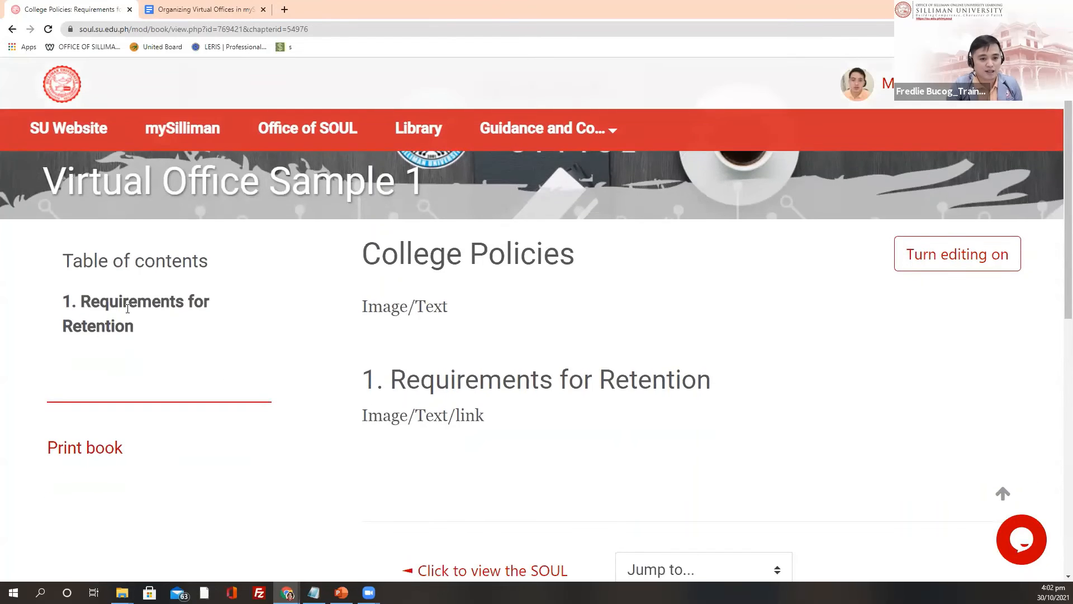
{"action": "scroll", "coordinate": [232, 326], "scroll_direction": "down", "scroll_amount": 2}
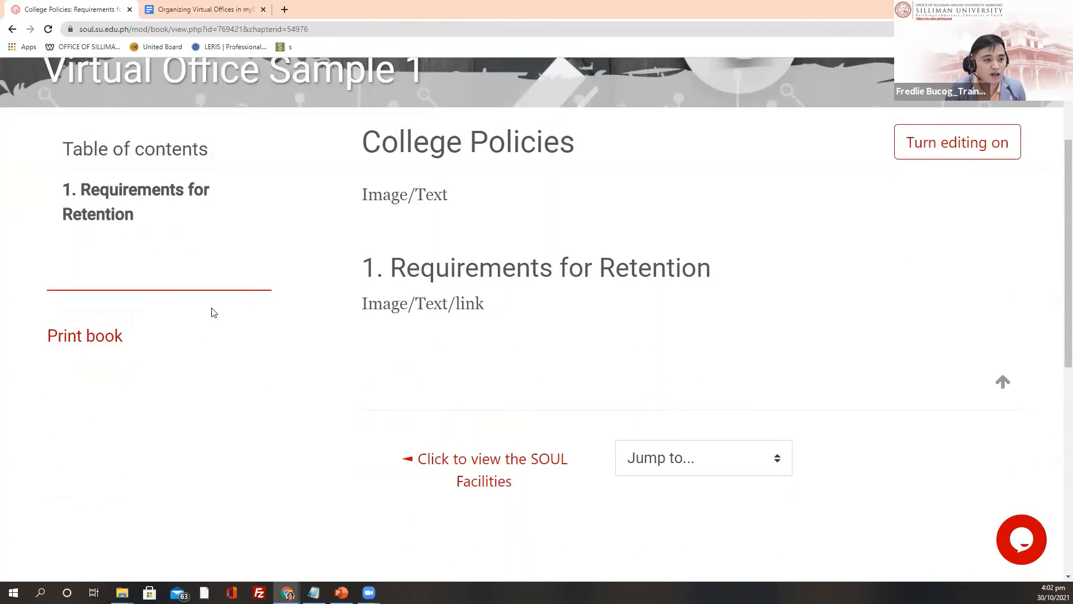
{"action": "scroll", "coordinate": [382, 256], "scroll_direction": "up", "scroll_amount": 2}
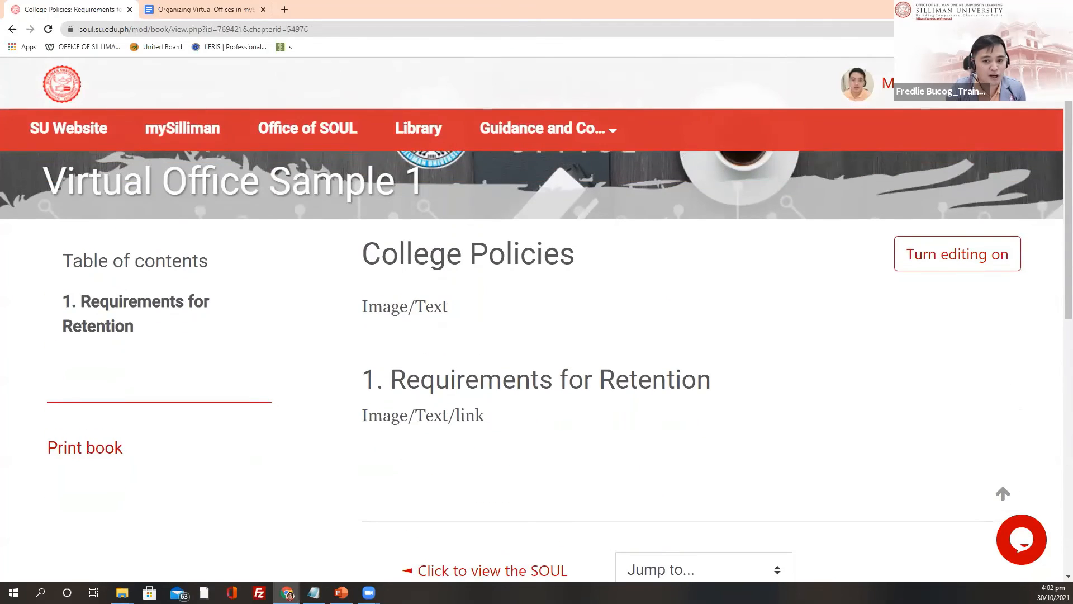
{"action": "left_click_drag", "start_coordinate": [369, 255], "coordinate": [597, 266]}
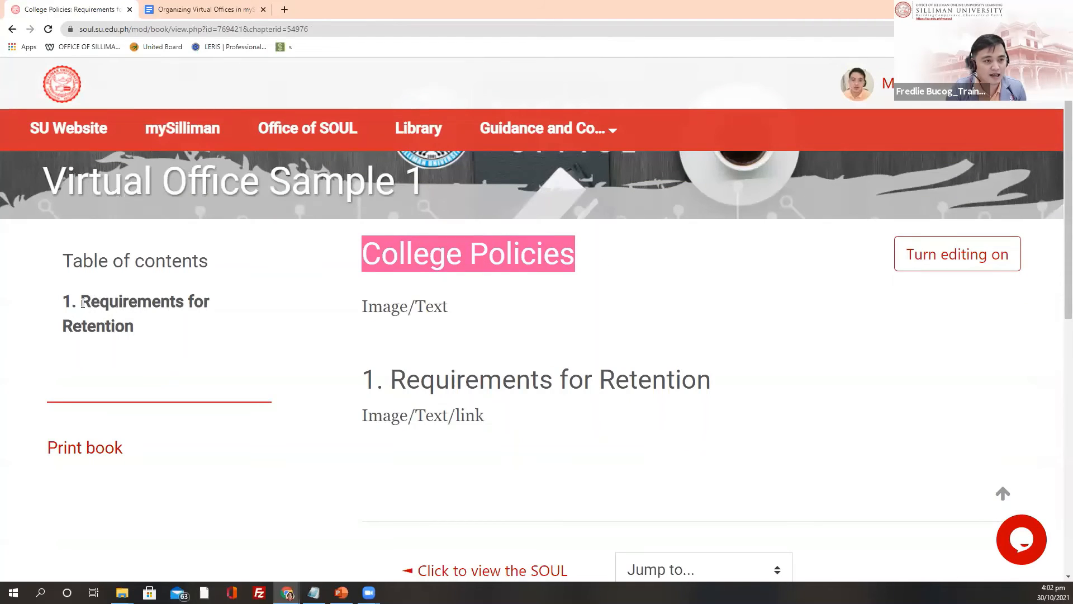
{"action": "scroll", "coordinate": [163, 328], "scroll_direction": "down", "scroll_amount": 1}
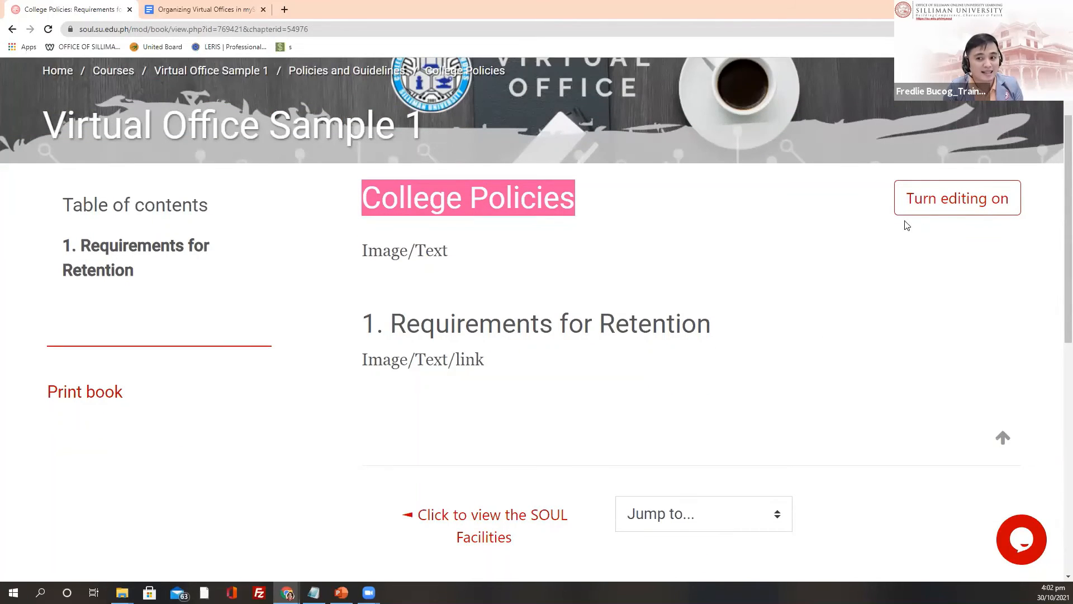
{"action": "left_click", "coordinate": [952, 211]}
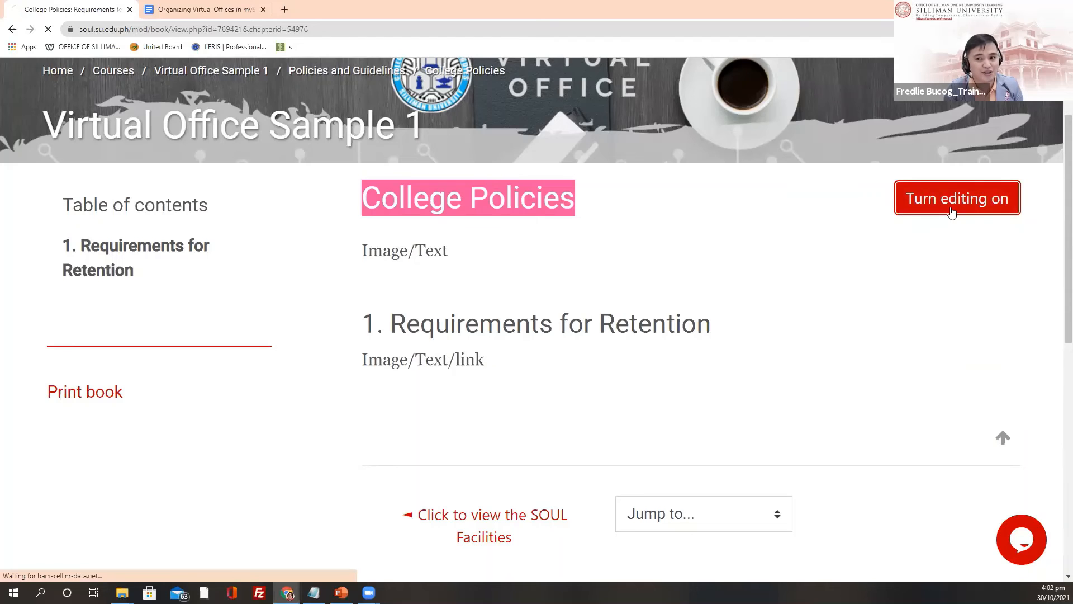